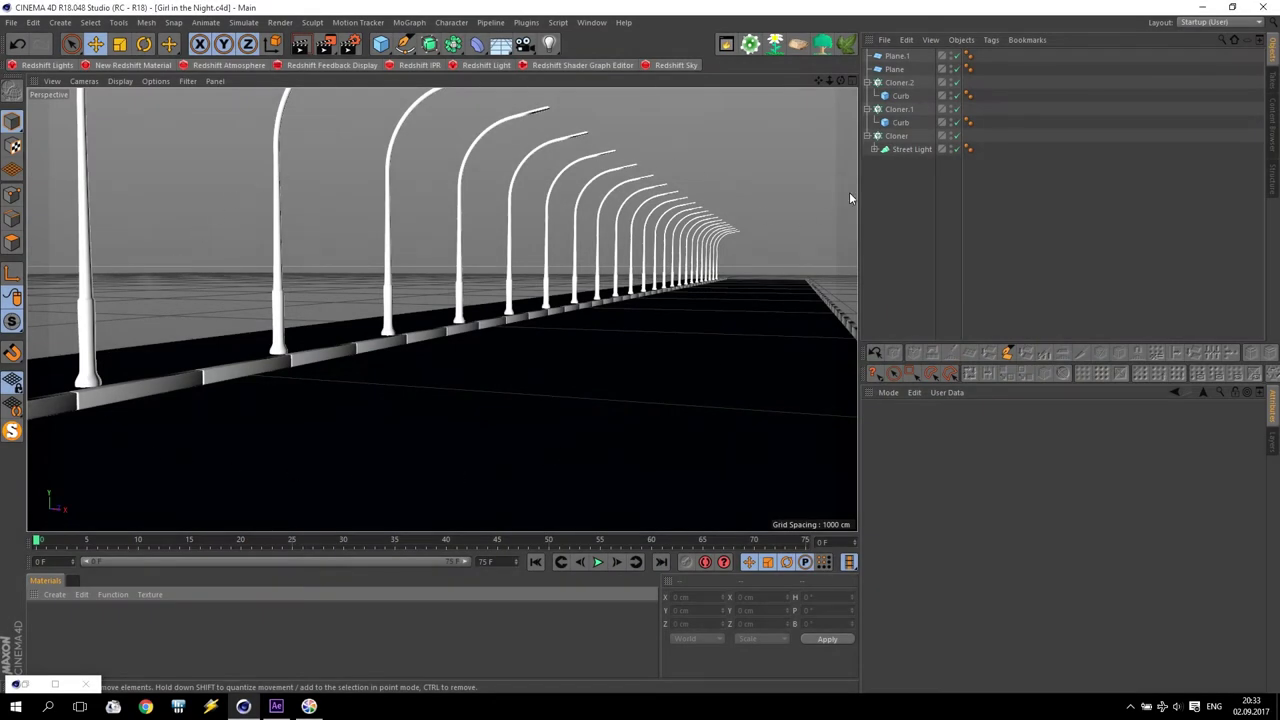
# Inspect Street Light, Curb and Plane.1, then list the open documents in the Window menu
pyautogui.click(912, 149)
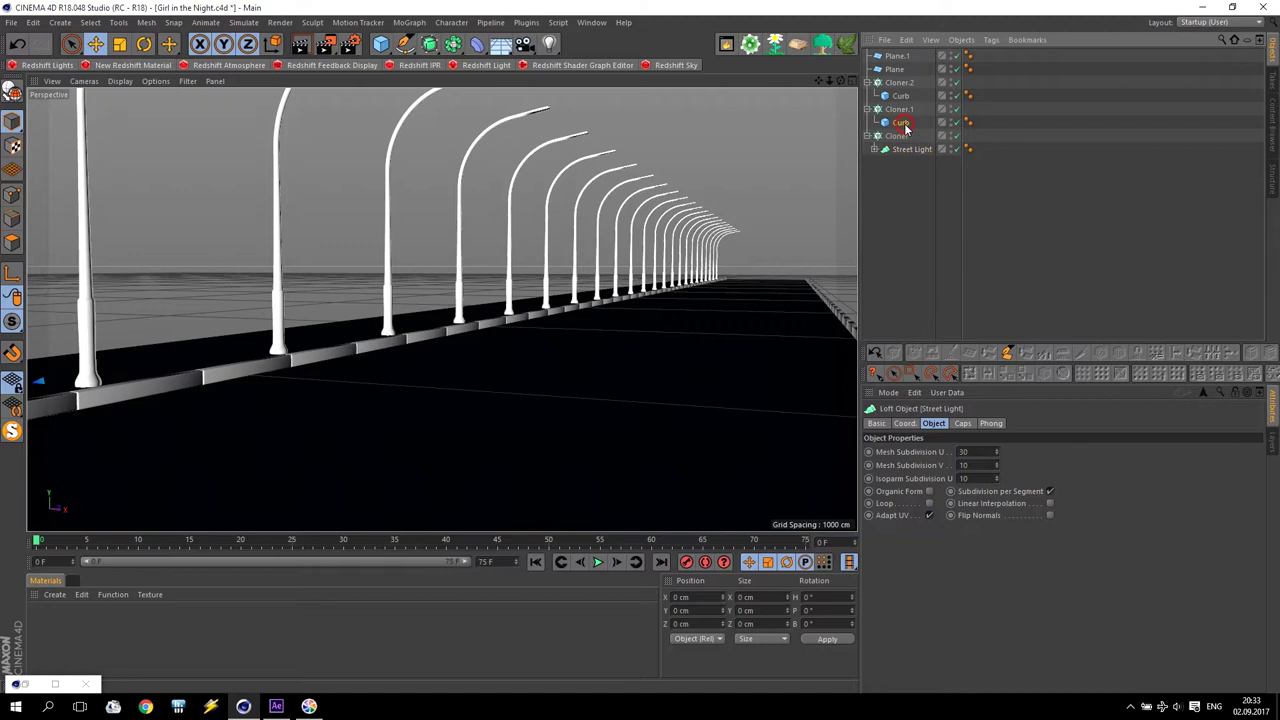
pyautogui.click(900, 122)
pyautogui.click(900, 95)
pyautogui.click(895, 56)
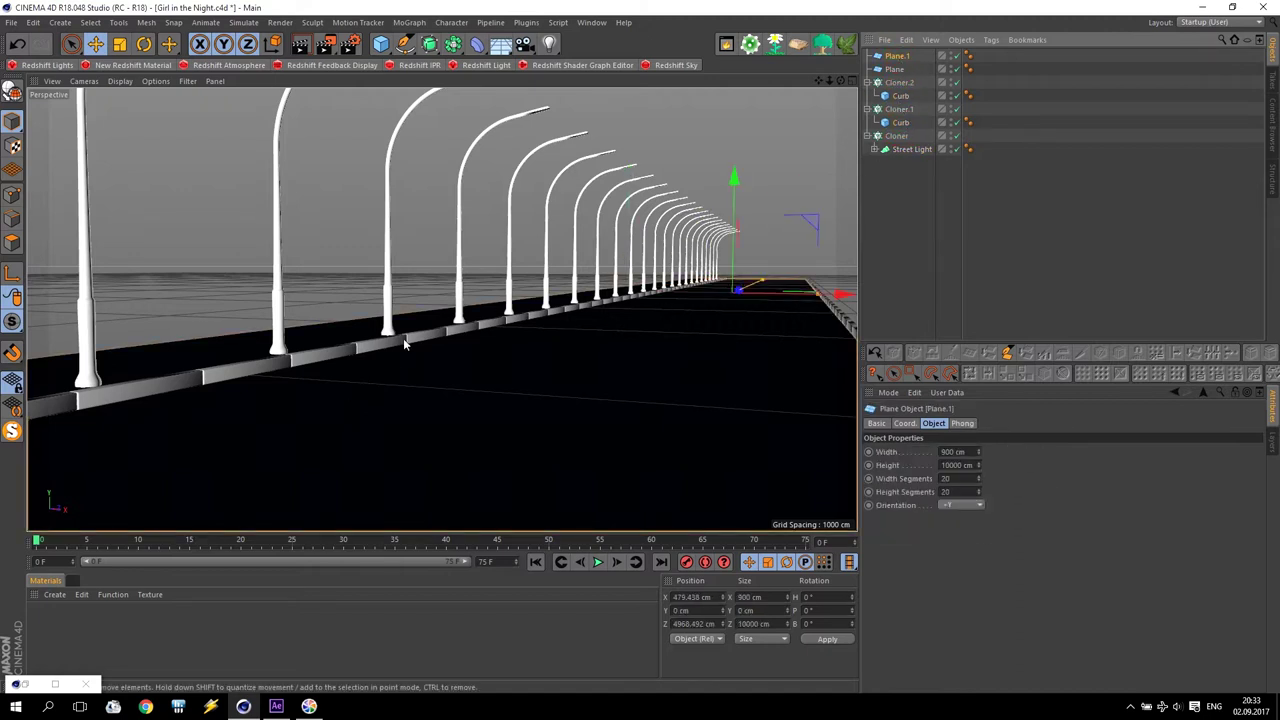
pyautogui.click(591, 22)
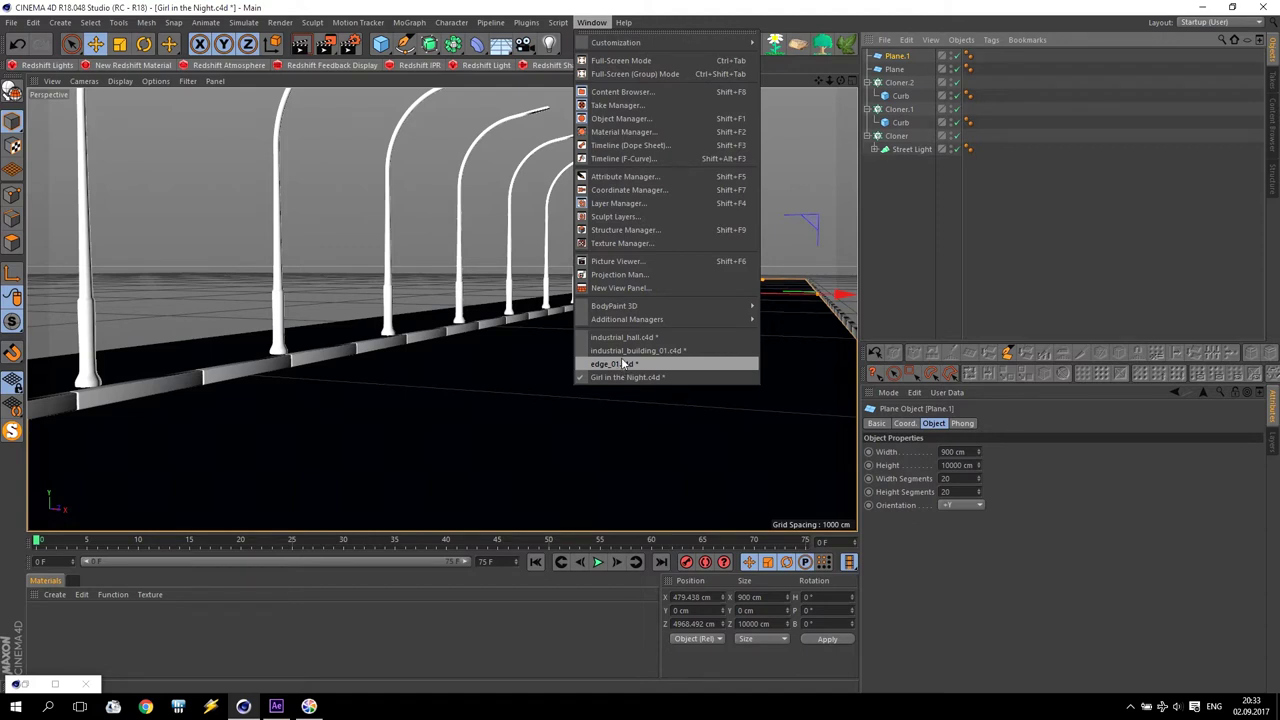
# Close Render Settings, switch to industrial_hall.c4d and select its 'default' hall object
pyautogui.click(350, 260)
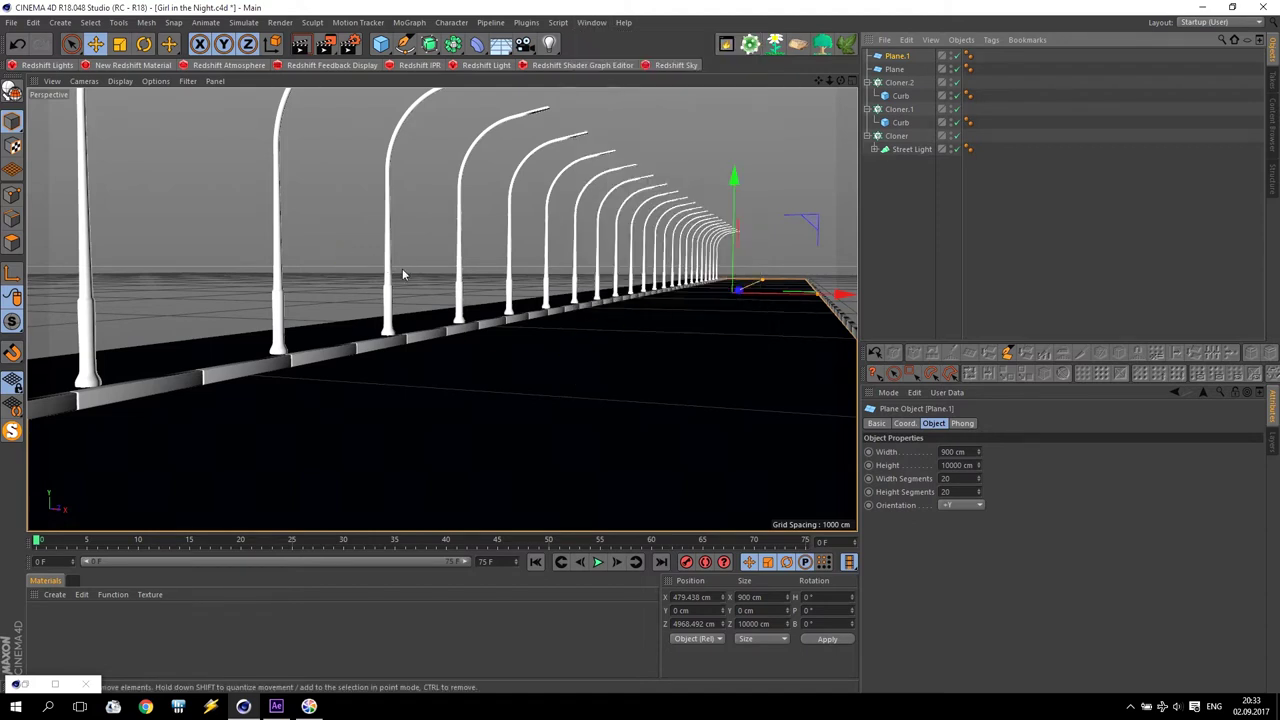
pyautogui.click(27, 684)
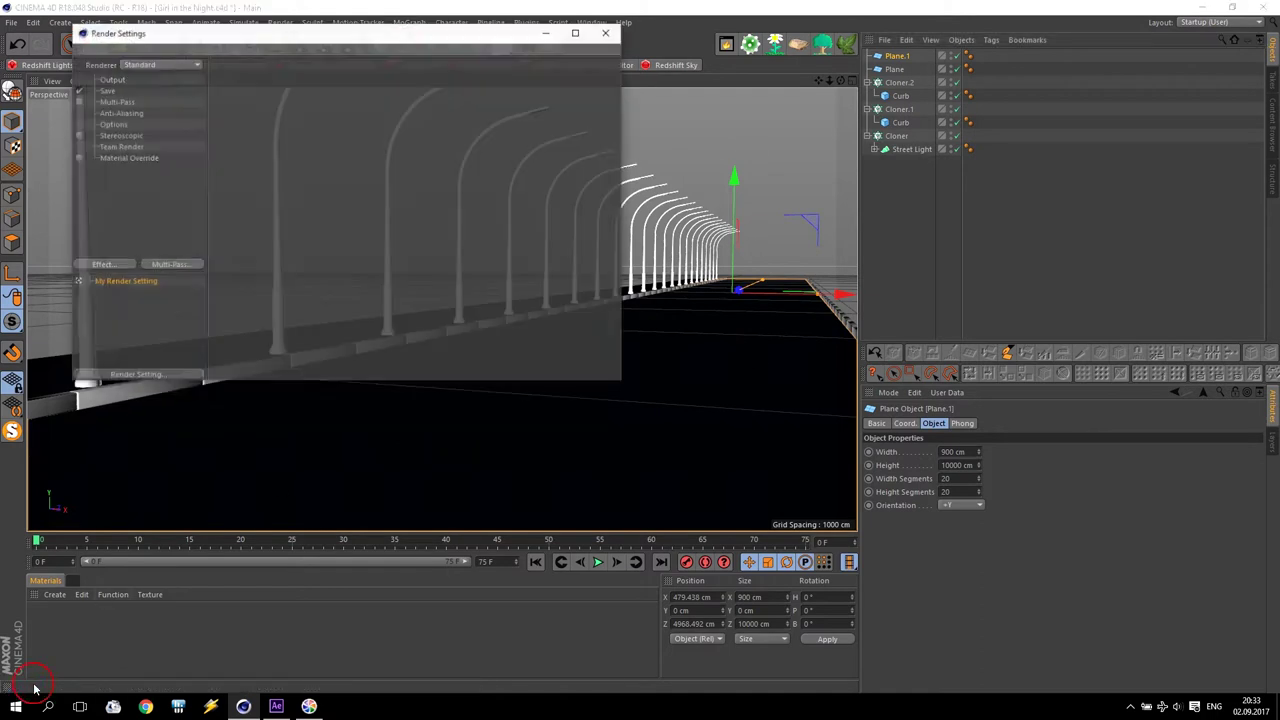
pyautogui.click(622, 10)
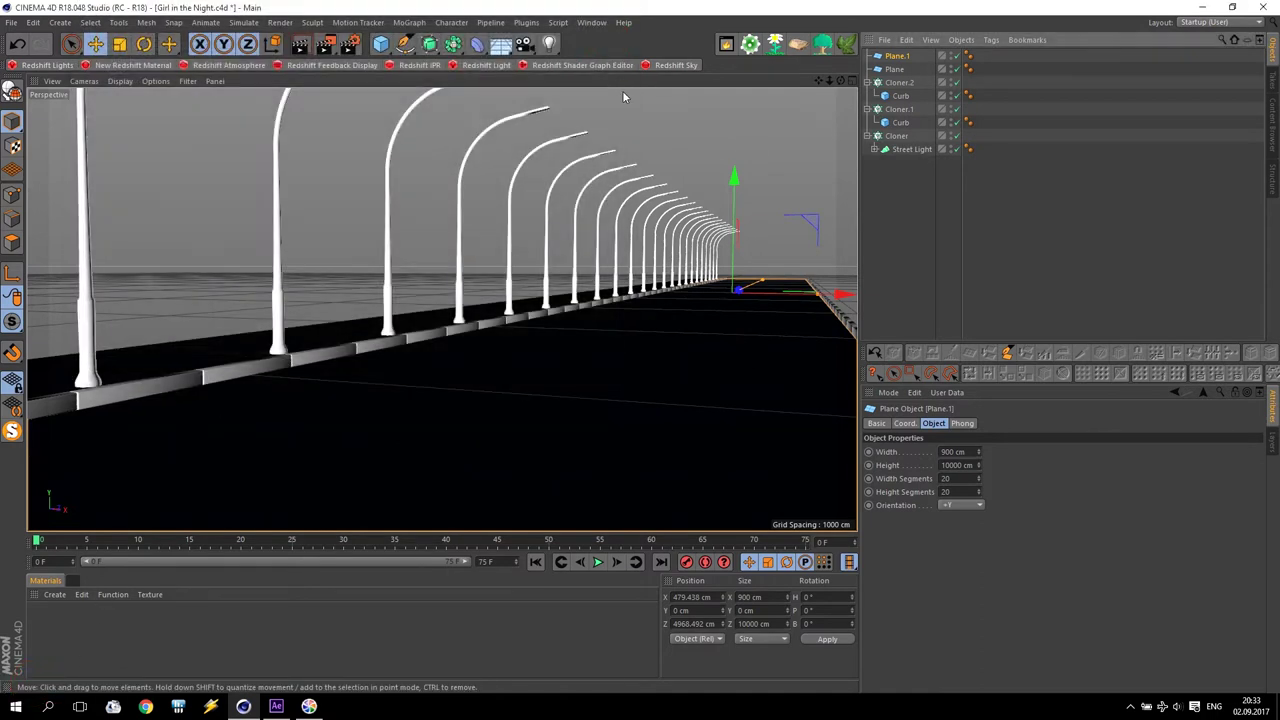
pyautogui.click(591, 22)
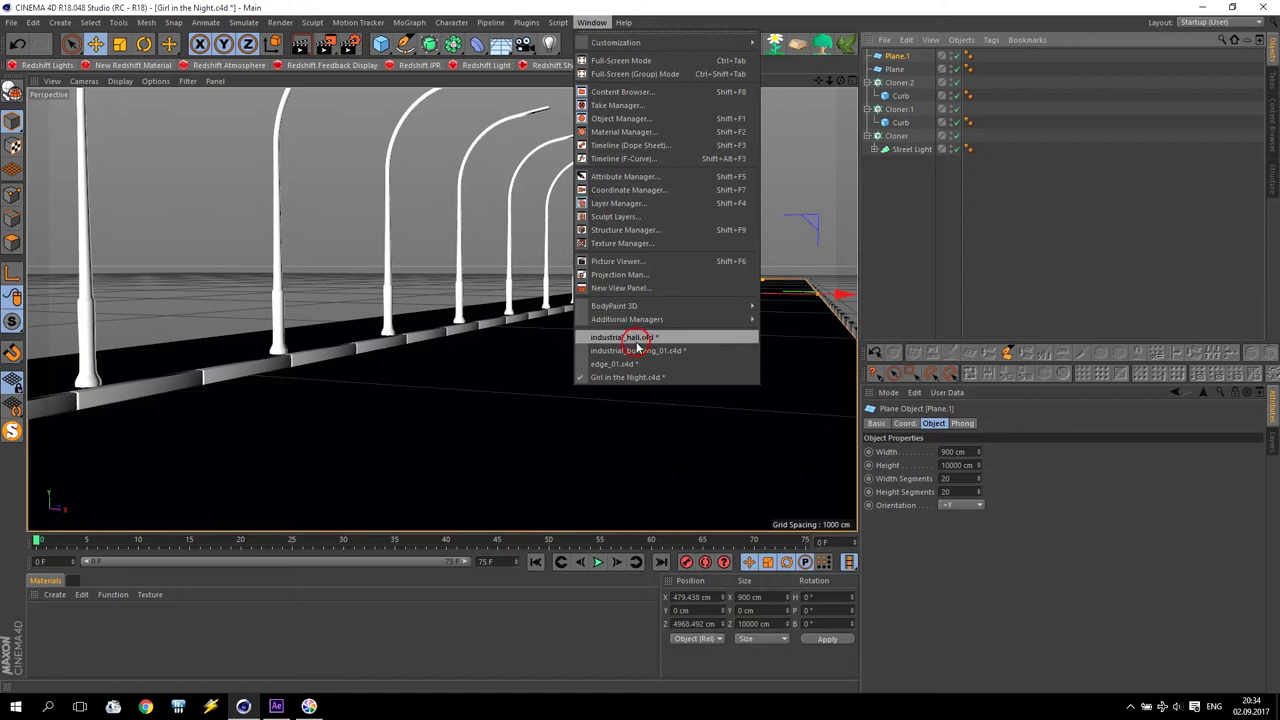
pyautogui.click(638, 337)
pyautogui.click(897, 56)
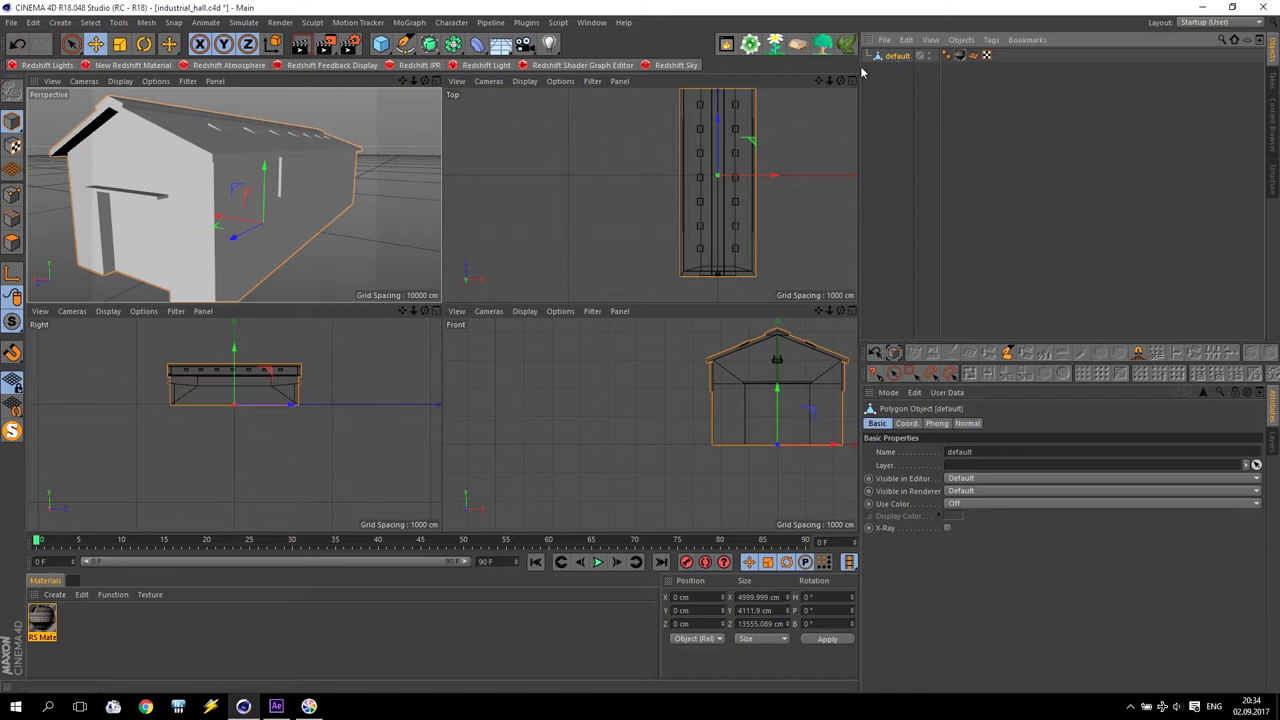
# Switch to Girl in the Night.c4d and paste the copied hall model into it
pyautogui.click(591, 22)
pyautogui.click(619, 378)
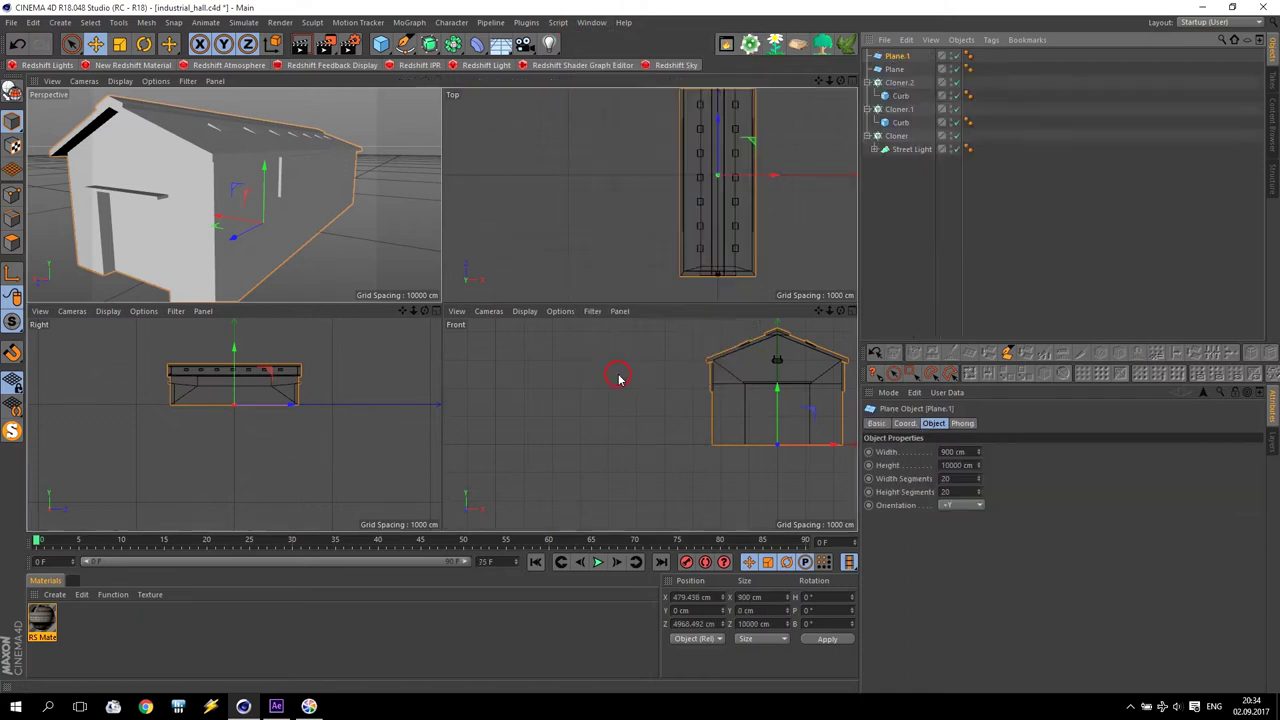
pyautogui.hotkey('ctrl', 'v')
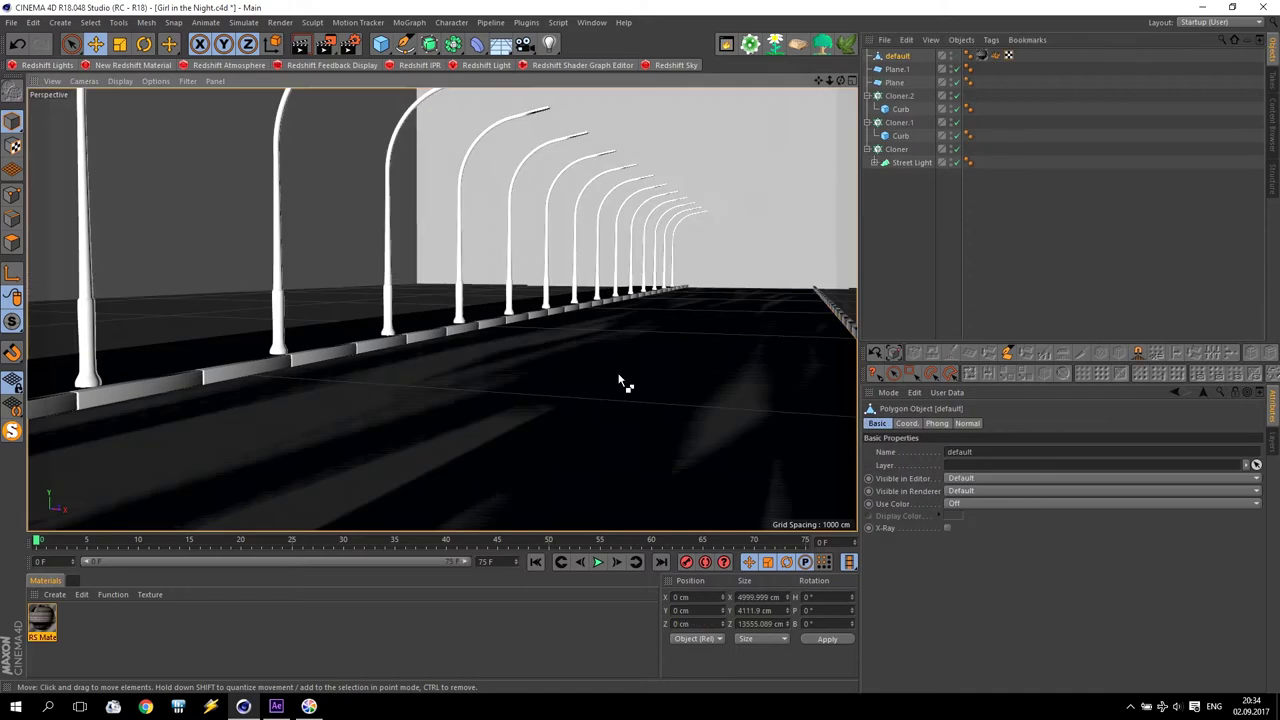
# Show four viewports and centre the hall model in the Front view
pyautogui.middleClick(632, 315)
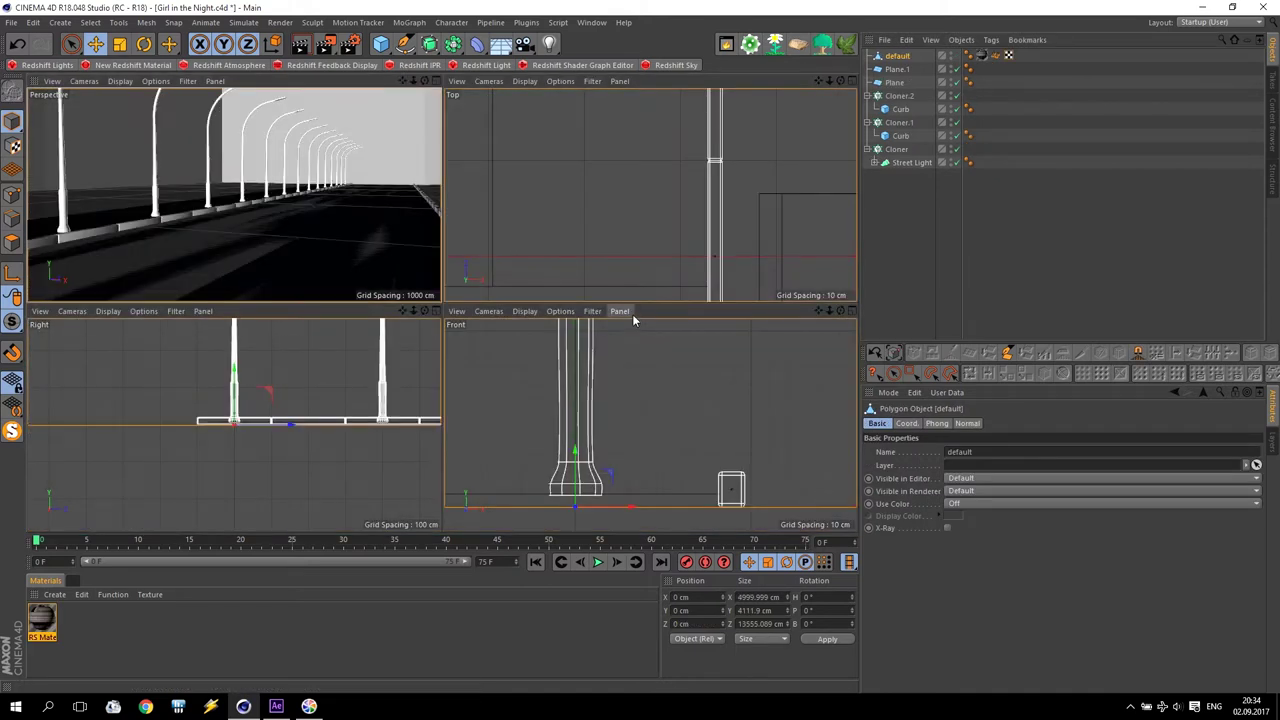
pyautogui.scroll(-2, 626, 395)
pyautogui.scroll(-5, 628, 397)
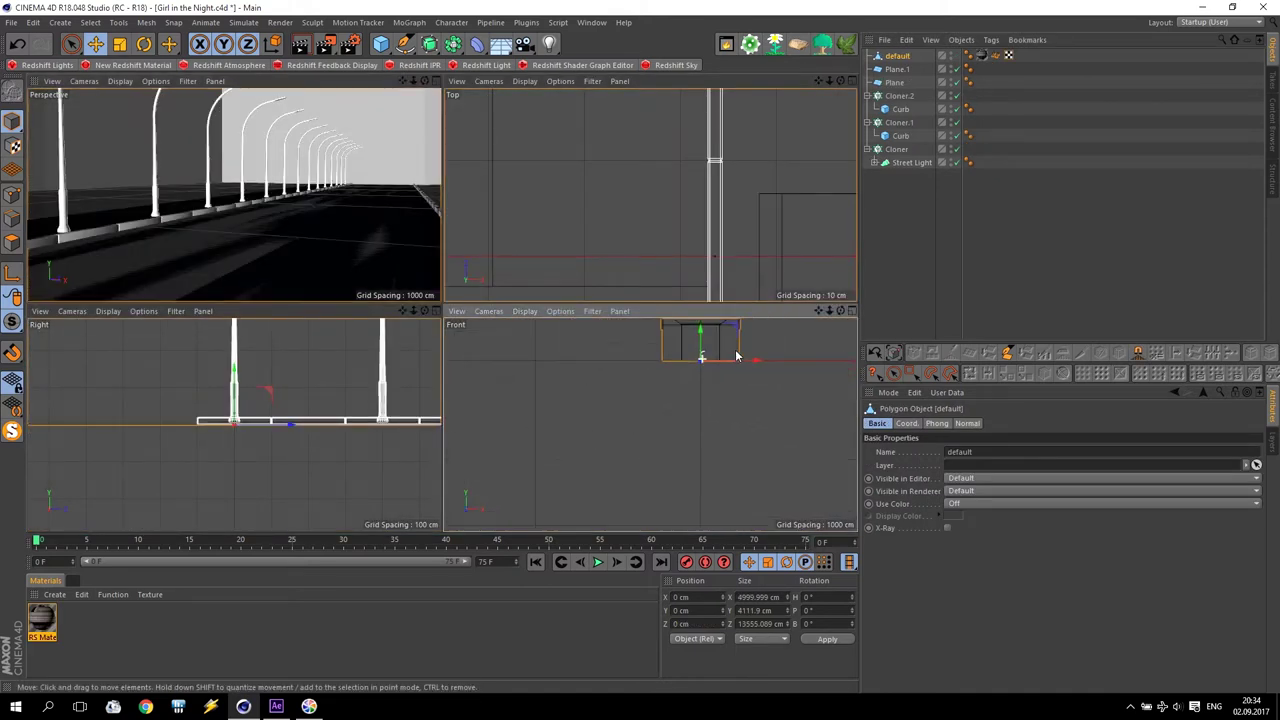
pyautogui.moveTo(818, 311); pyautogui.dragTo(628, 450)
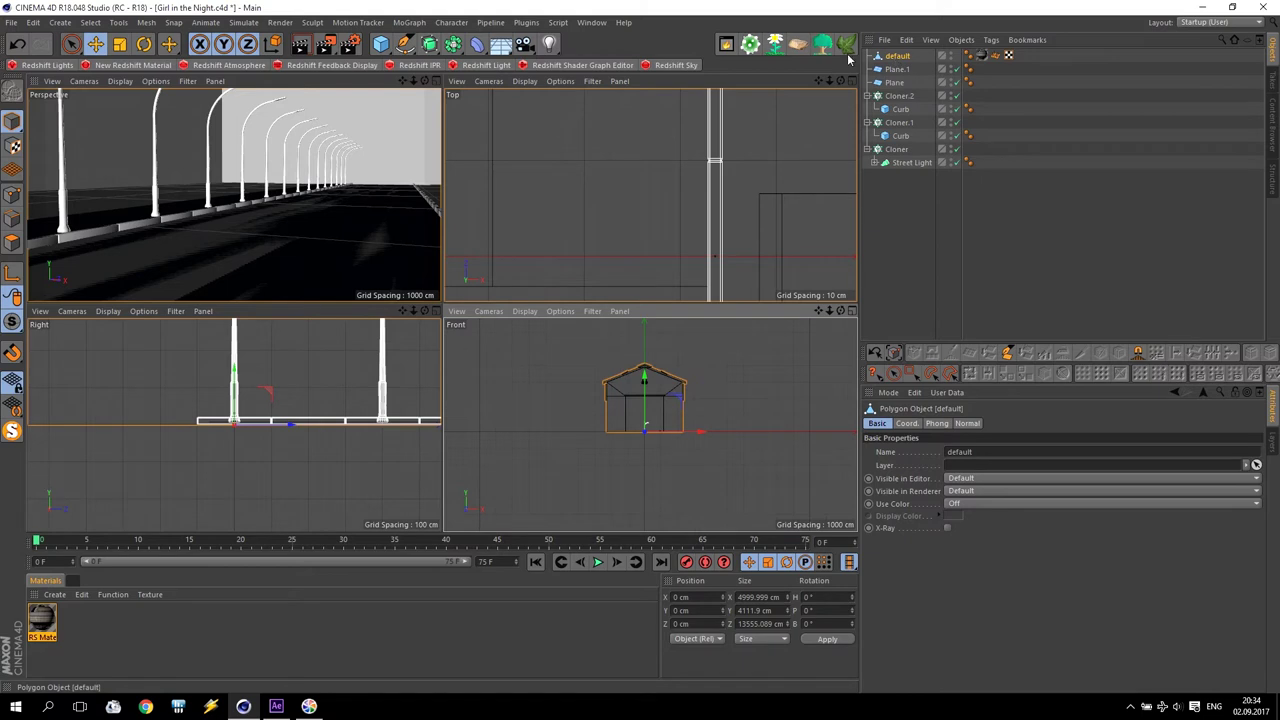
# Visit industrial_building_01, then paste Building 1 into Girl in the Night
pyautogui.click(591, 22)
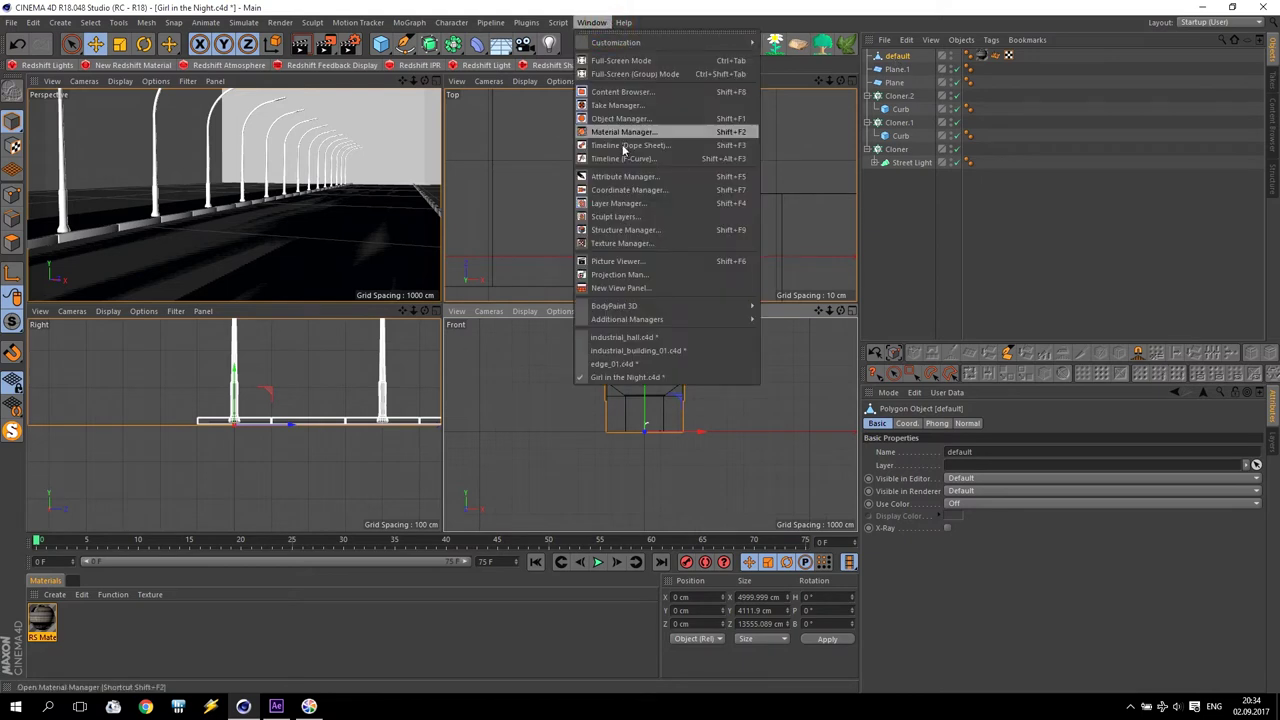
pyautogui.click(652, 357)
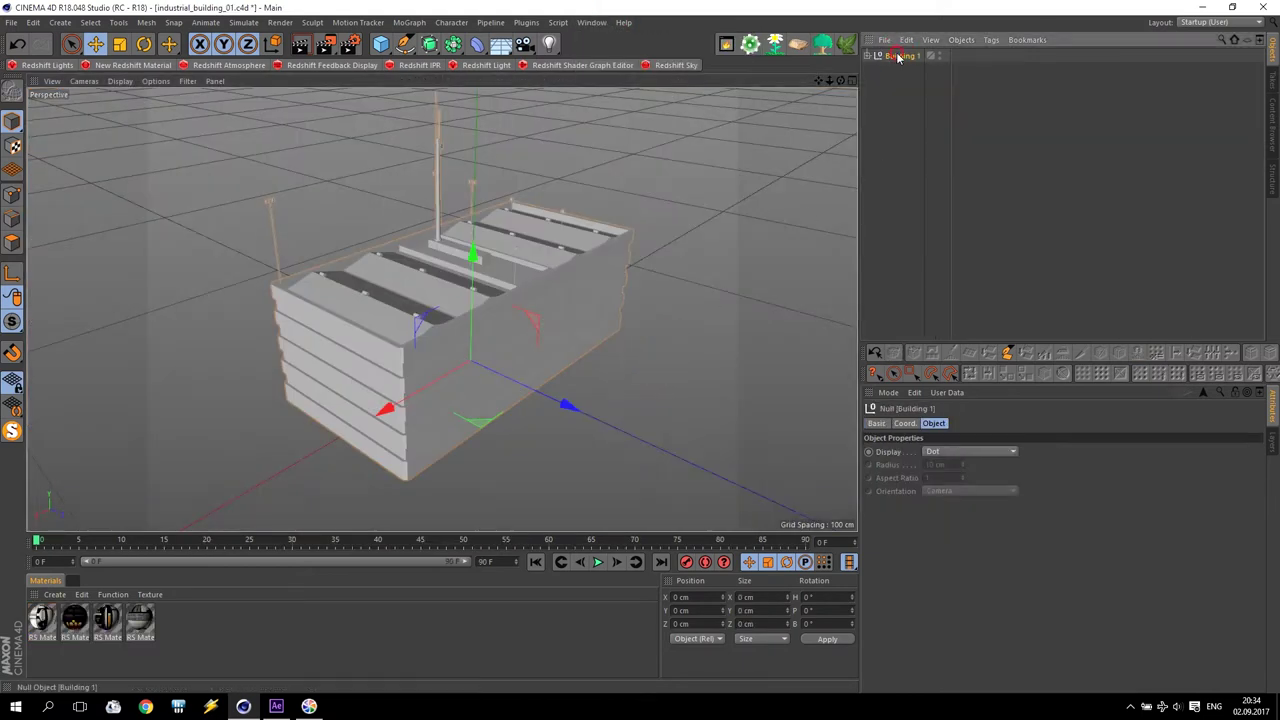
pyautogui.click(591, 22)
pyautogui.click(626, 377)
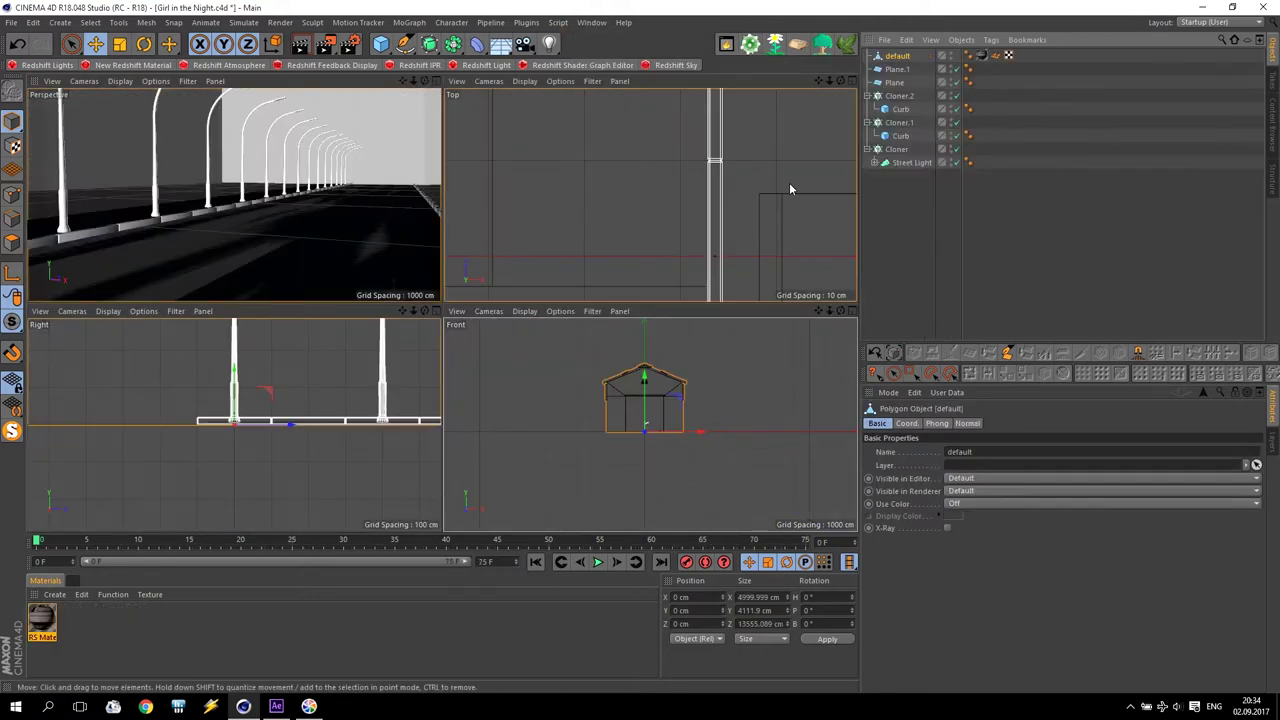
pyautogui.hotkey('ctrl', 'v')
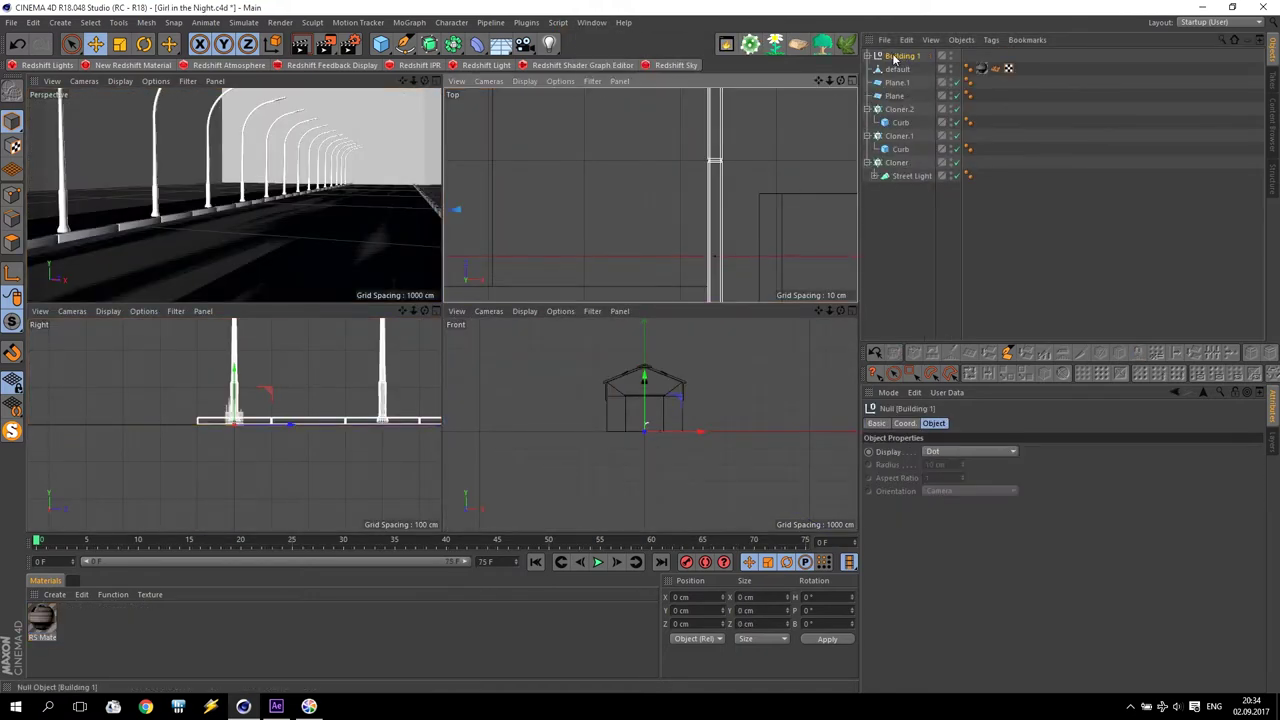
# Inspect the pasted Building 1 null and its antenna and lamp children
pyautogui.click(897, 69)
pyautogui.click(902, 57)
pyautogui.click(867, 56)
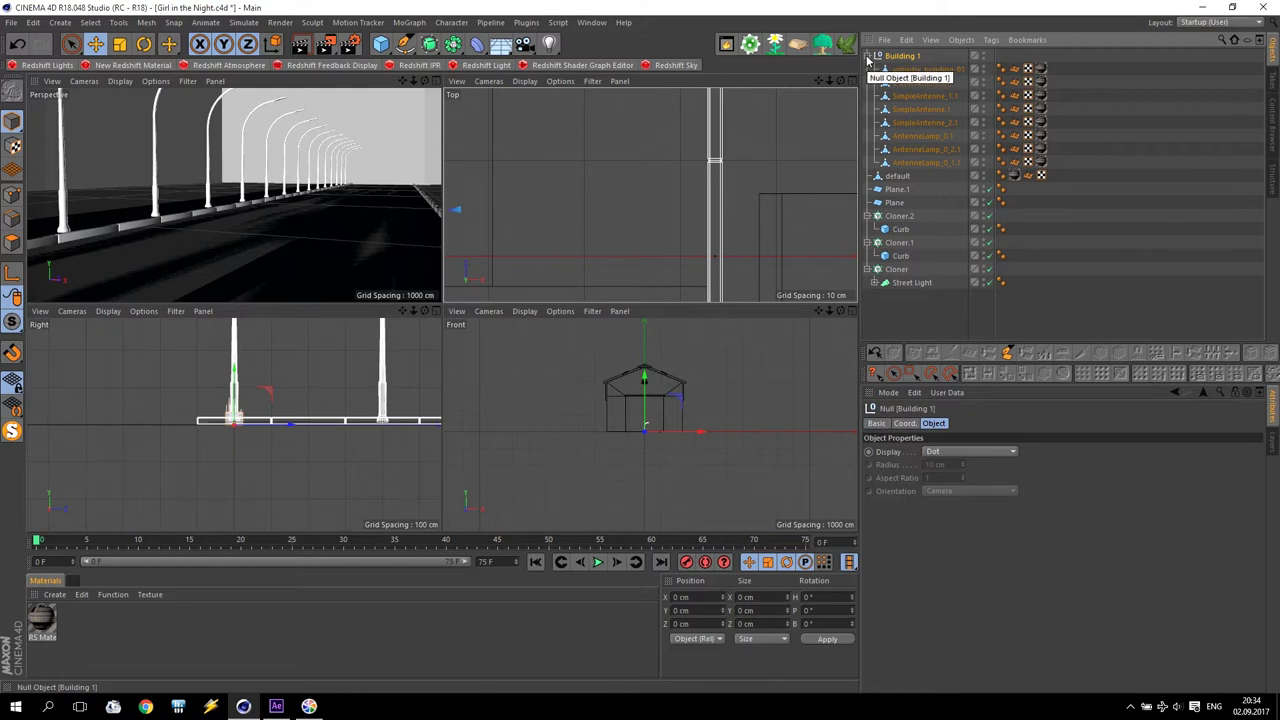
pyautogui.click(867, 56)
pyautogui.click(897, 69)
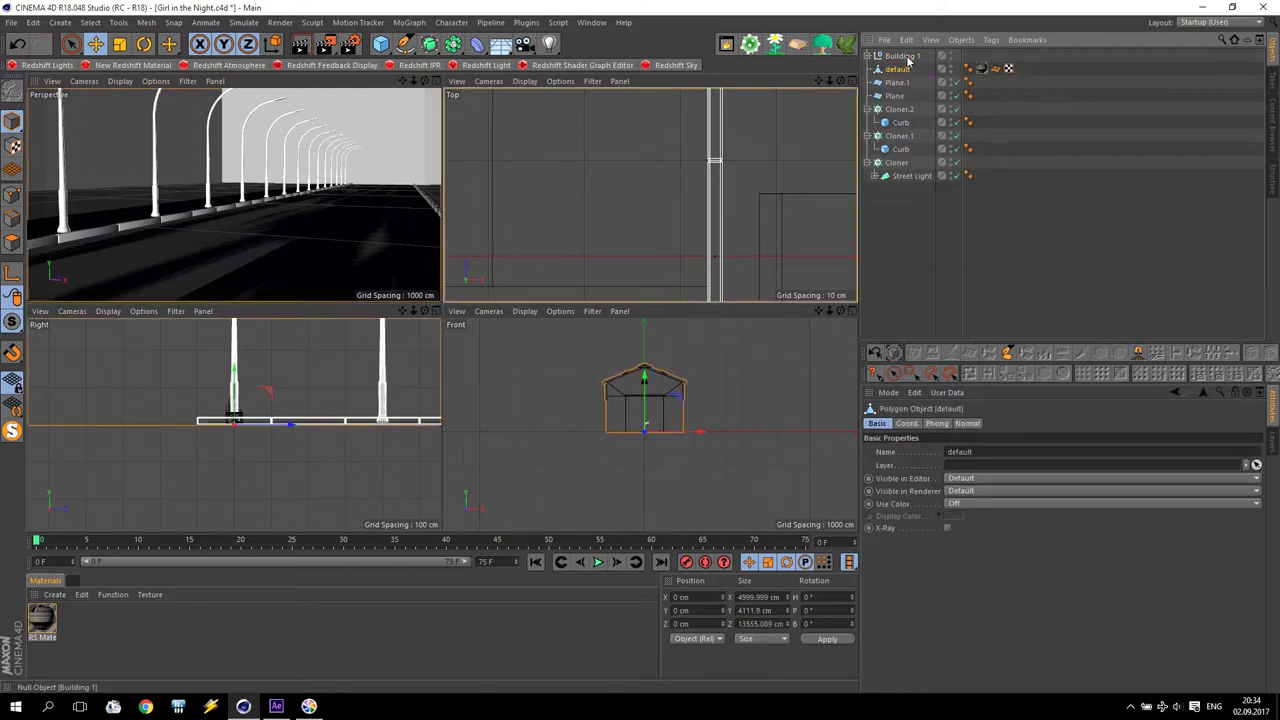
pyautogui.click(907, 58)
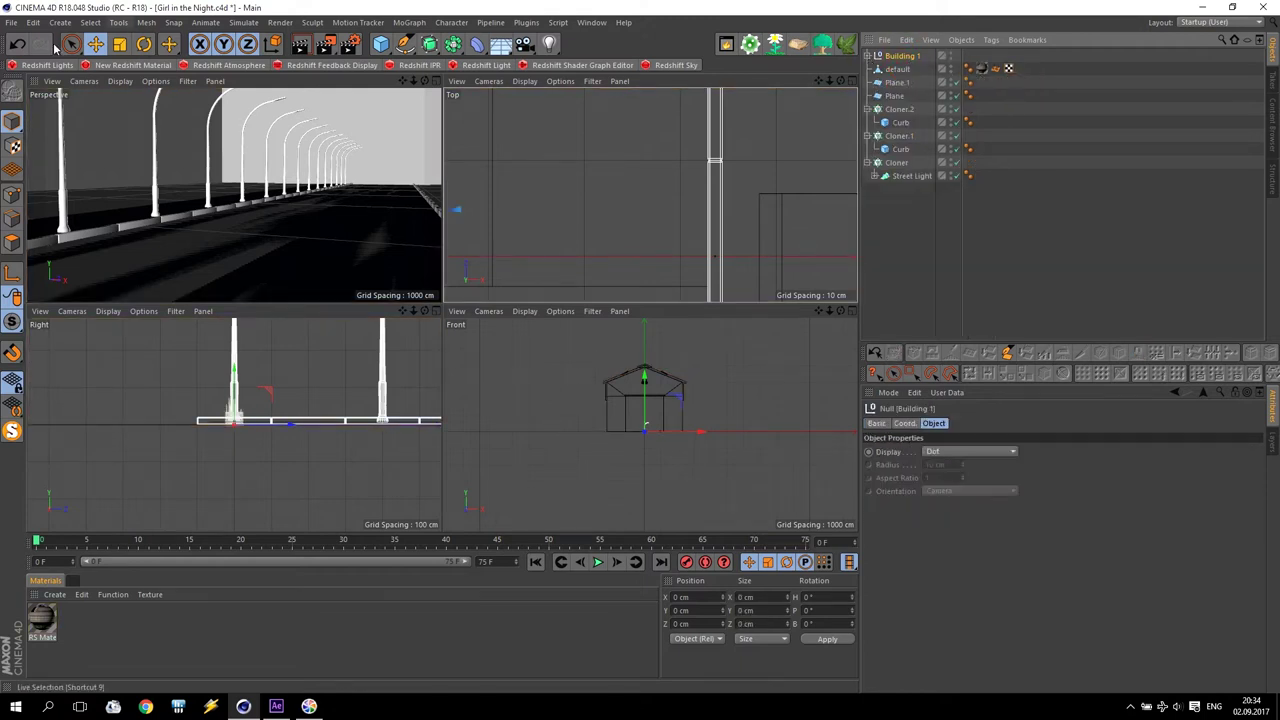
# Undo back past the Building 1 paste, leaving only the 'default' hall
pyautogui.click(18, 45)
pyautogui.click(18, 45)
pyautogui.click(18, 45)
pyautogui.click(18, 45)
pyautogui.click(18, 45)
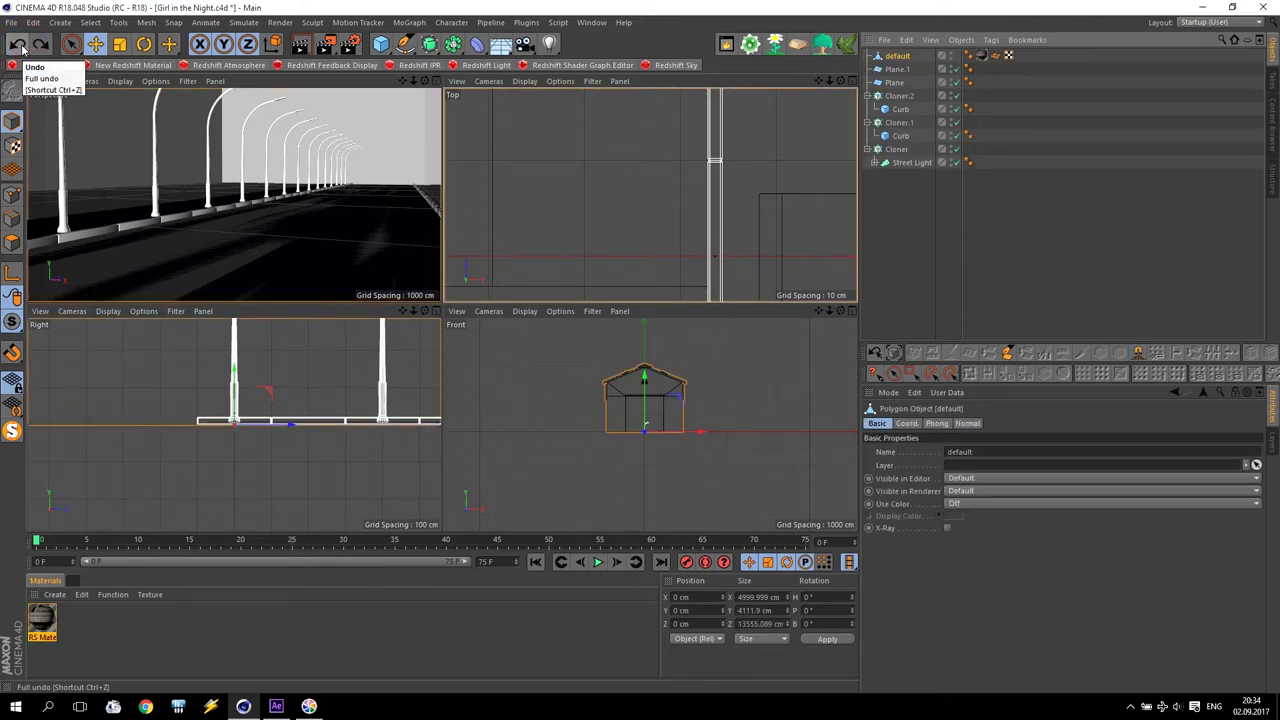
# Inspect the RS materials in industrial_hall and industrial_building_01
pyautogui.click(590, 22)
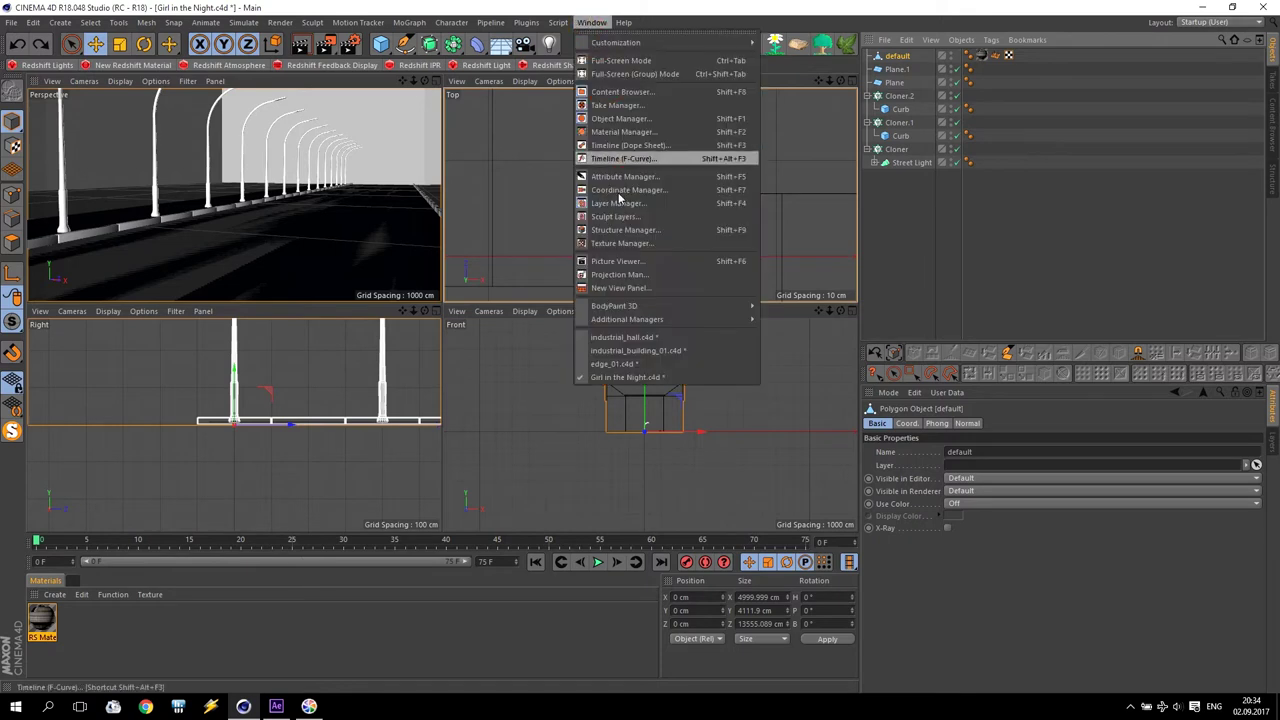
pyautogui.click(622, 337)
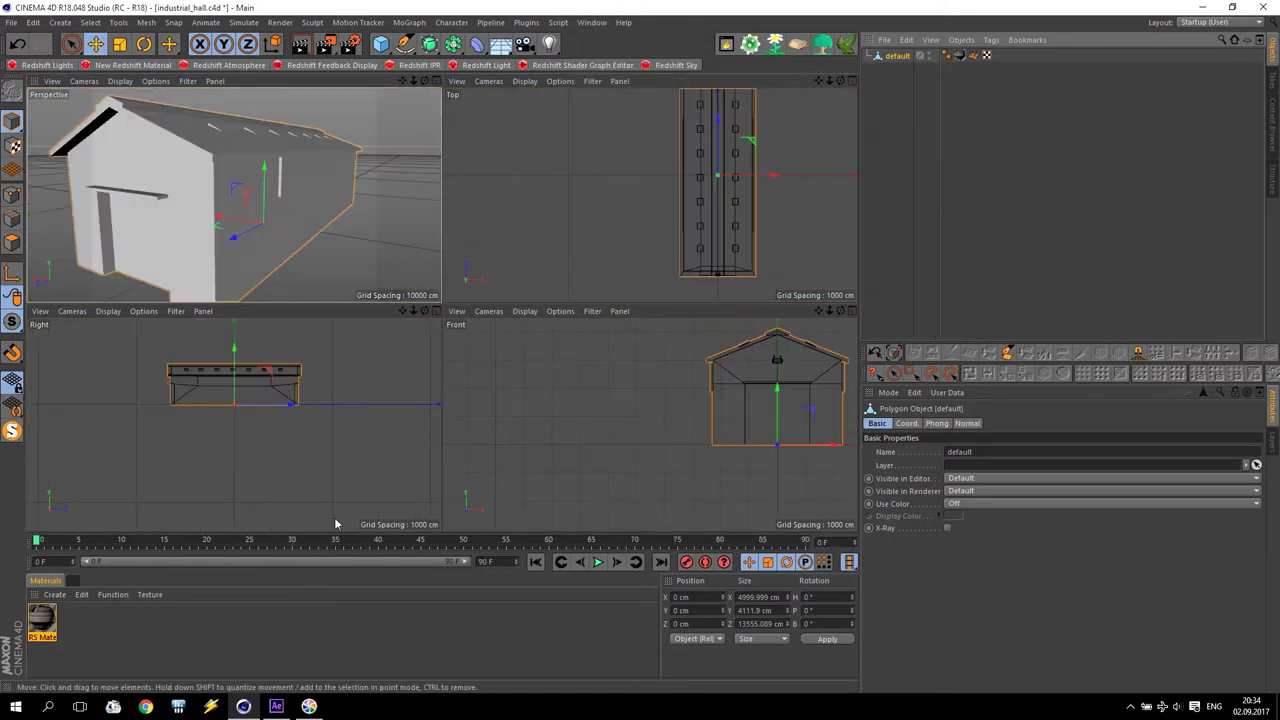
pyautogui.click(44, 638)
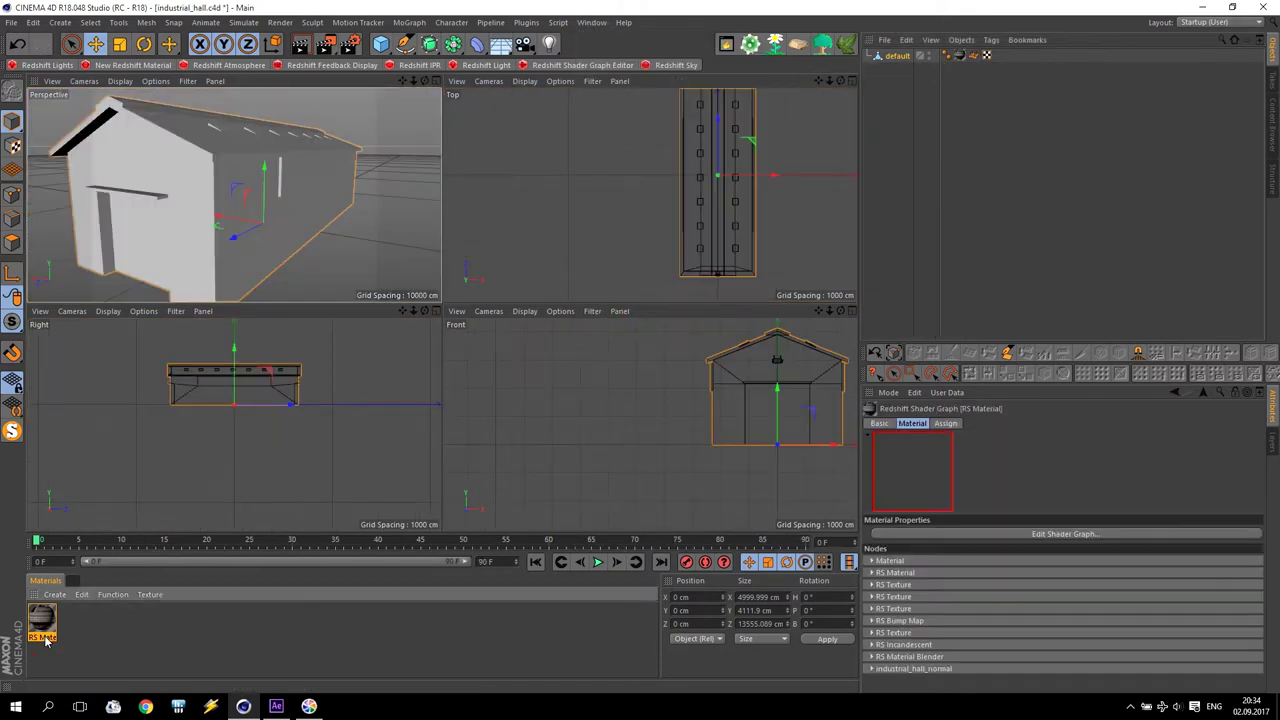
pyautogui.click(591, 22)
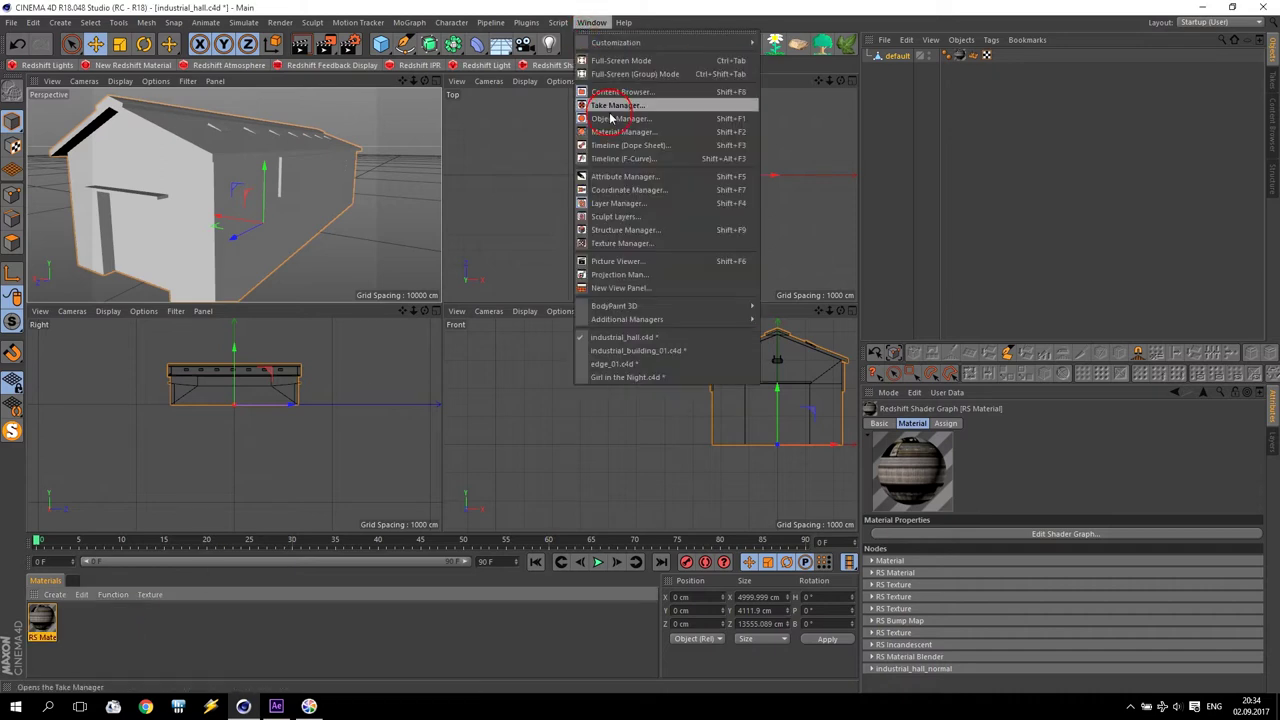
pyautogui.click(636, 350)
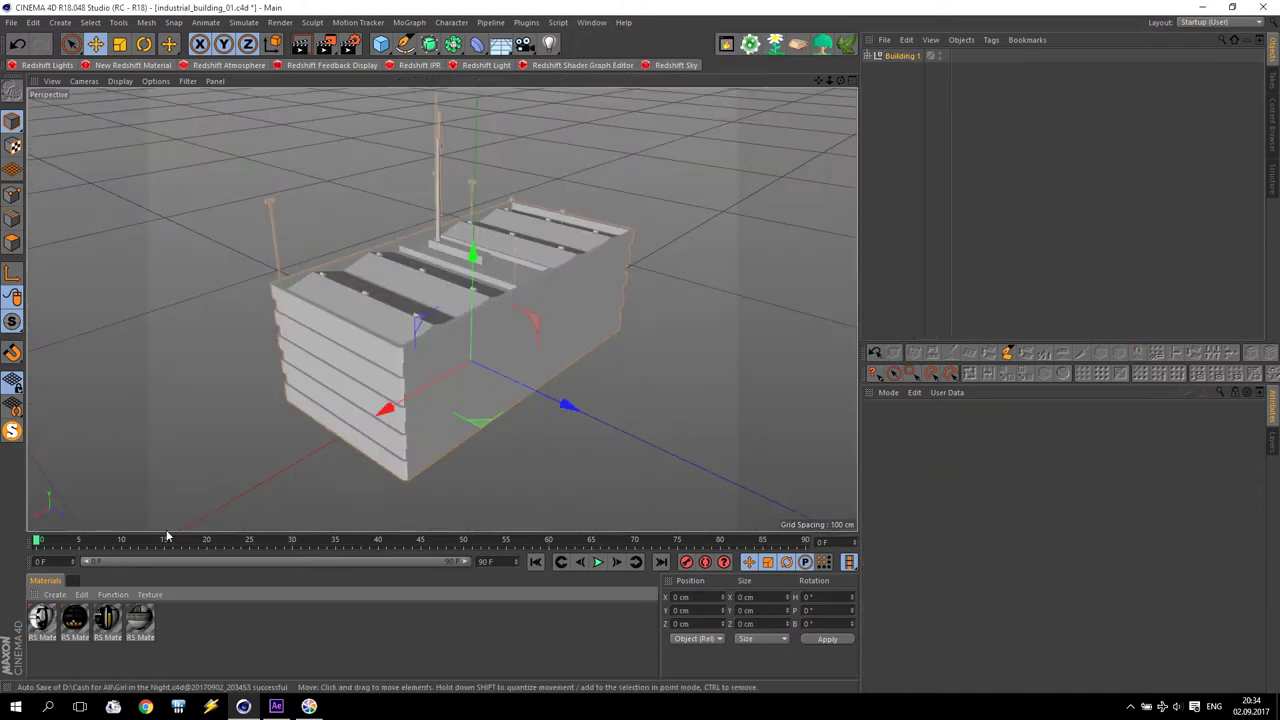
pyautogui.click(42, 638)
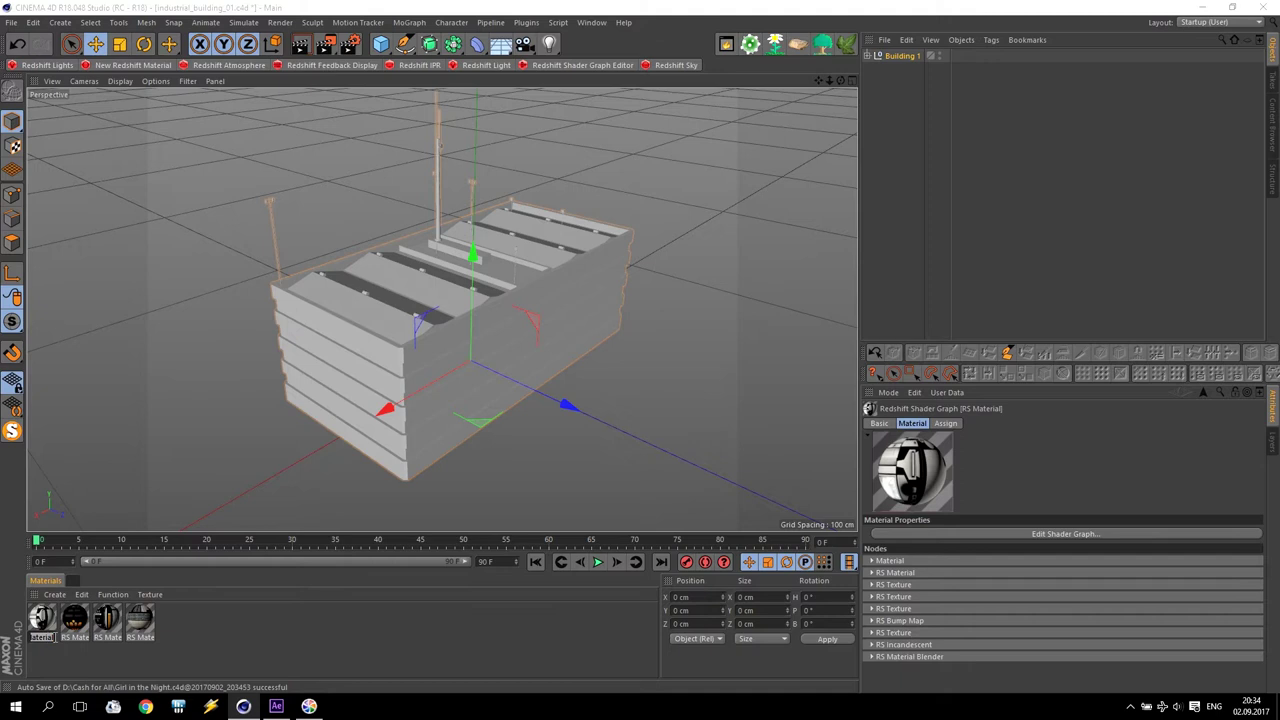
pyautogui.click(200, 651)
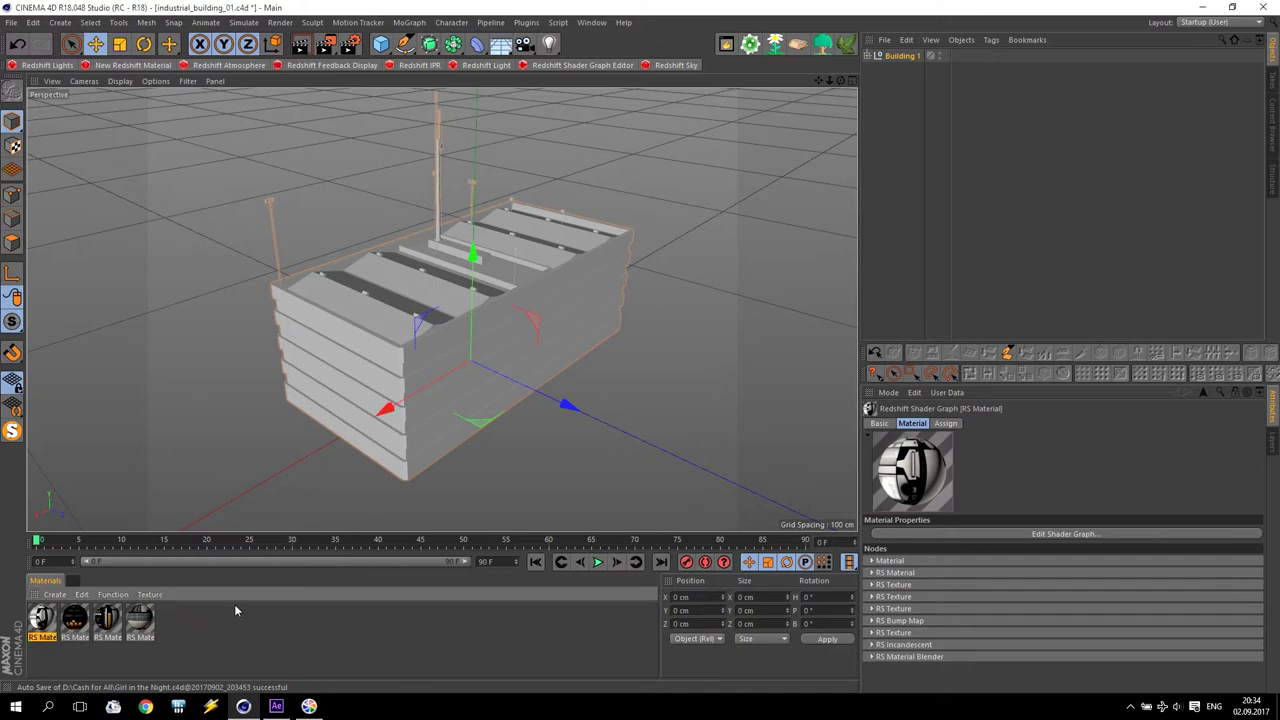
# Back in Girl in the Night, rename the hall's material to 'RS Indust'
pyautogui.click(591, 22)
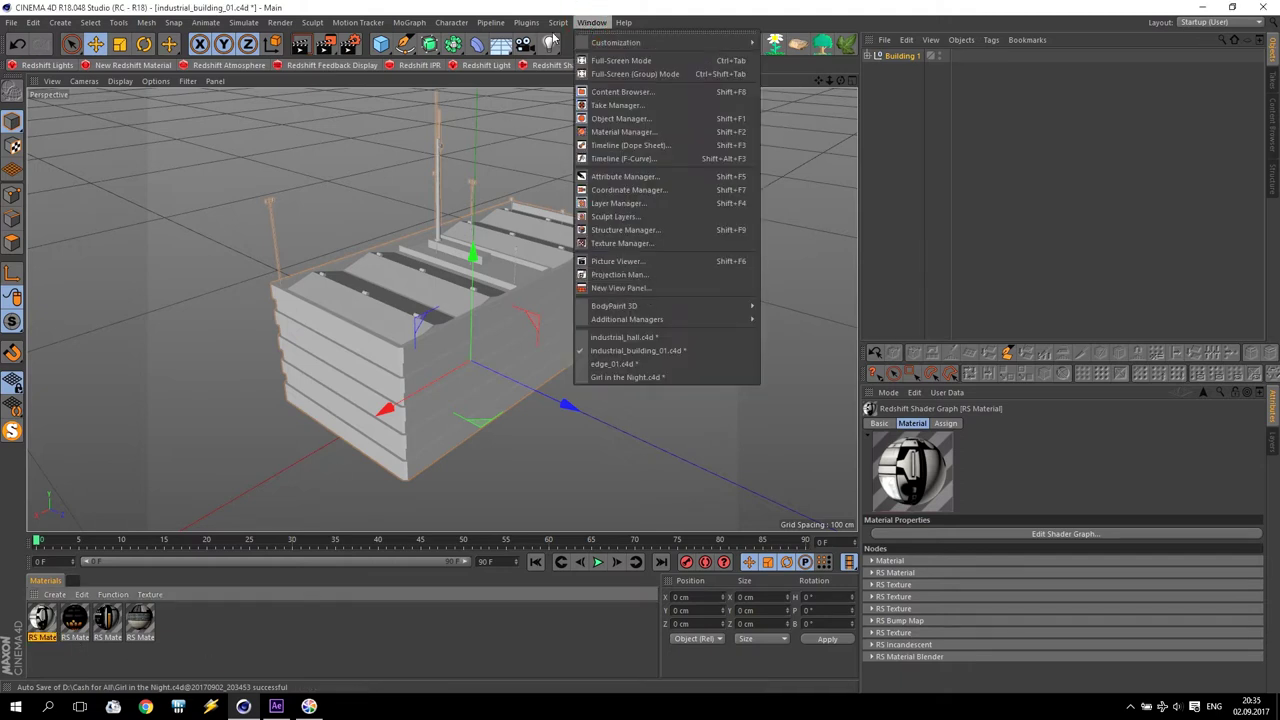
pyautogui.click(626, 377)
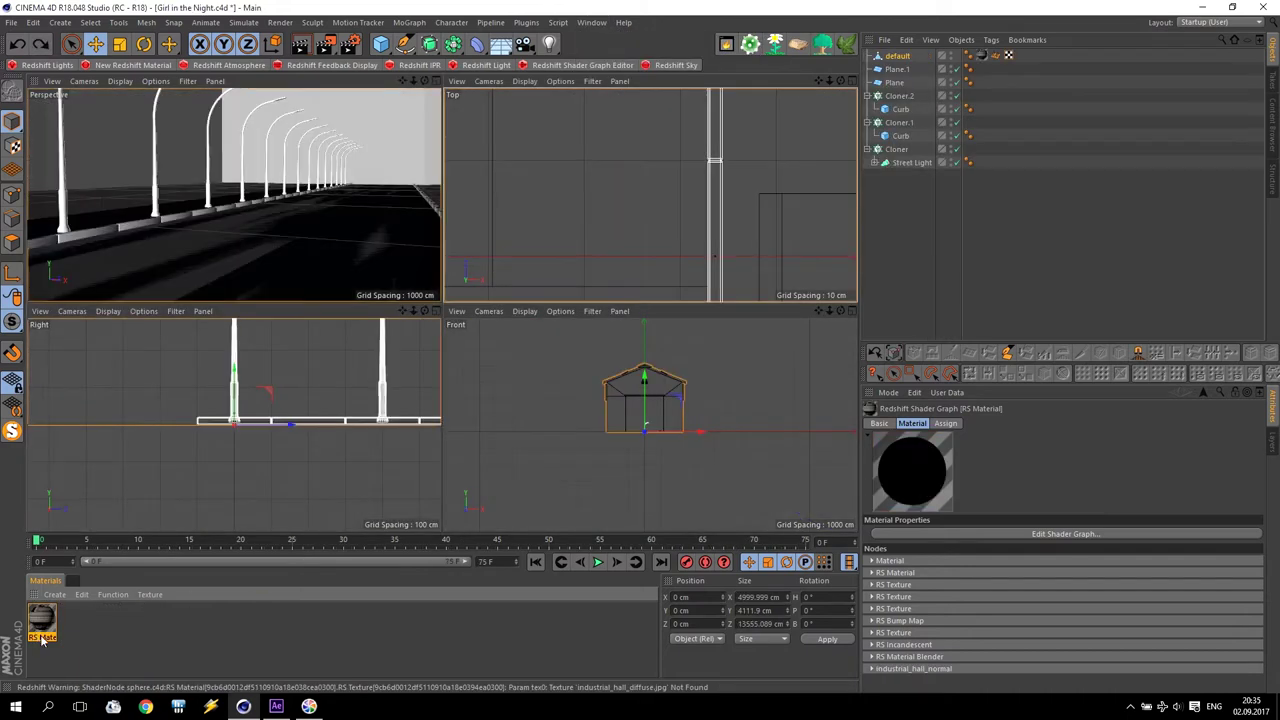
pyautogui.doubleClick(41, 638)
pyautogui.moveTo(41, 638); pyautogui.dragTo(176, 643)
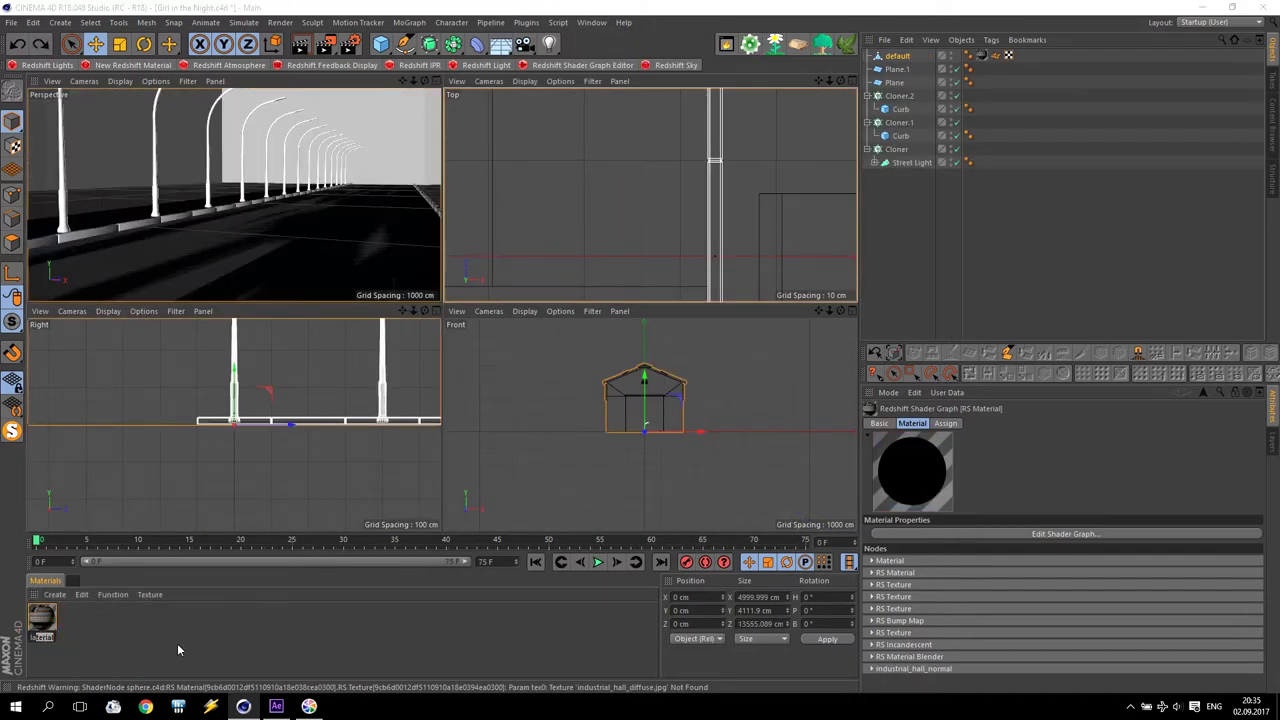
pyautogui.write('RS')
pyautogui.write(' Indu')
pyautogui.click(177, 650)
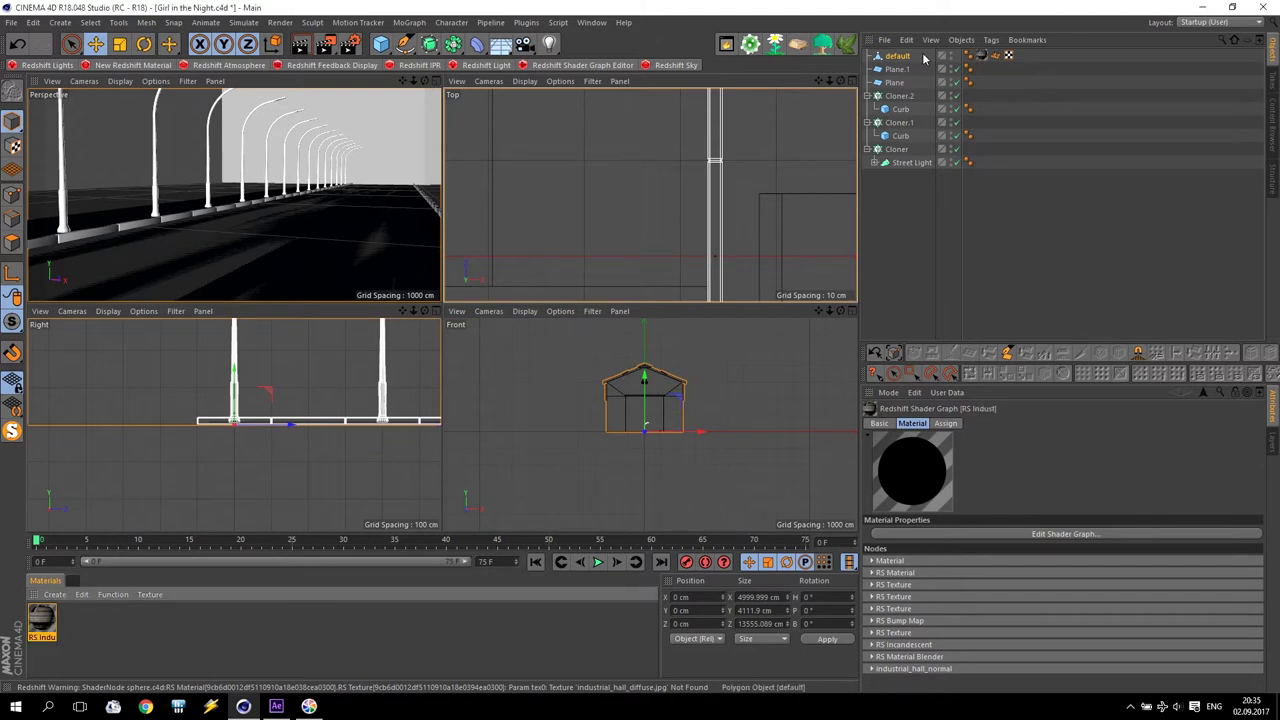
pyautogui.click(912, 57)
# In Girl in the Night, expand Building 1 and inspect its parts' texture tags
pyautogui.click(591, 22)
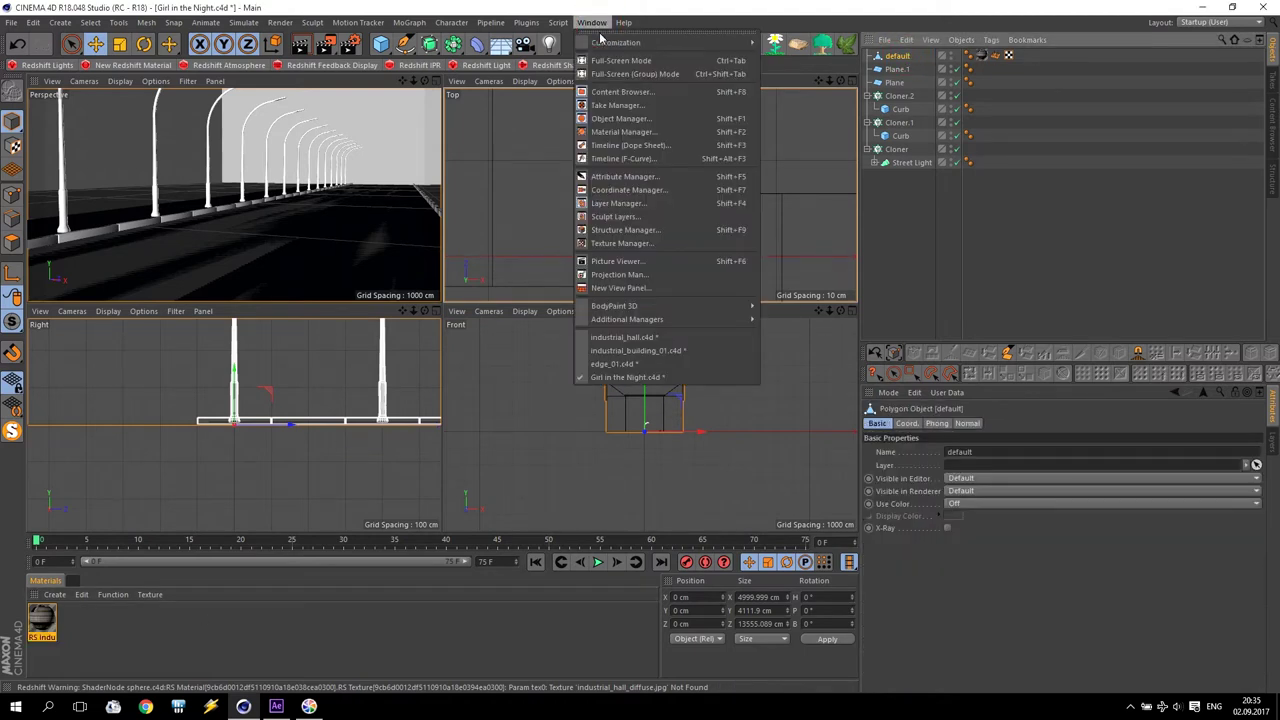
pyautogui.click(637, 350)
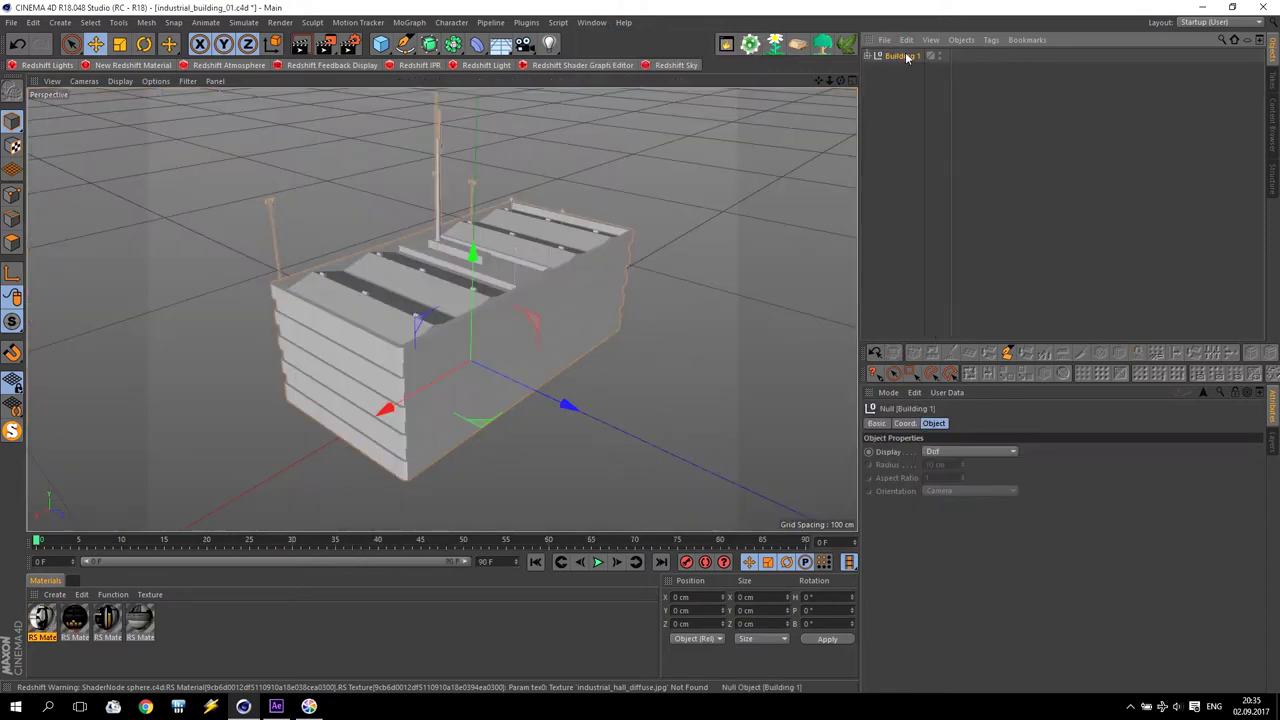
pyautogui.click(591, 22)
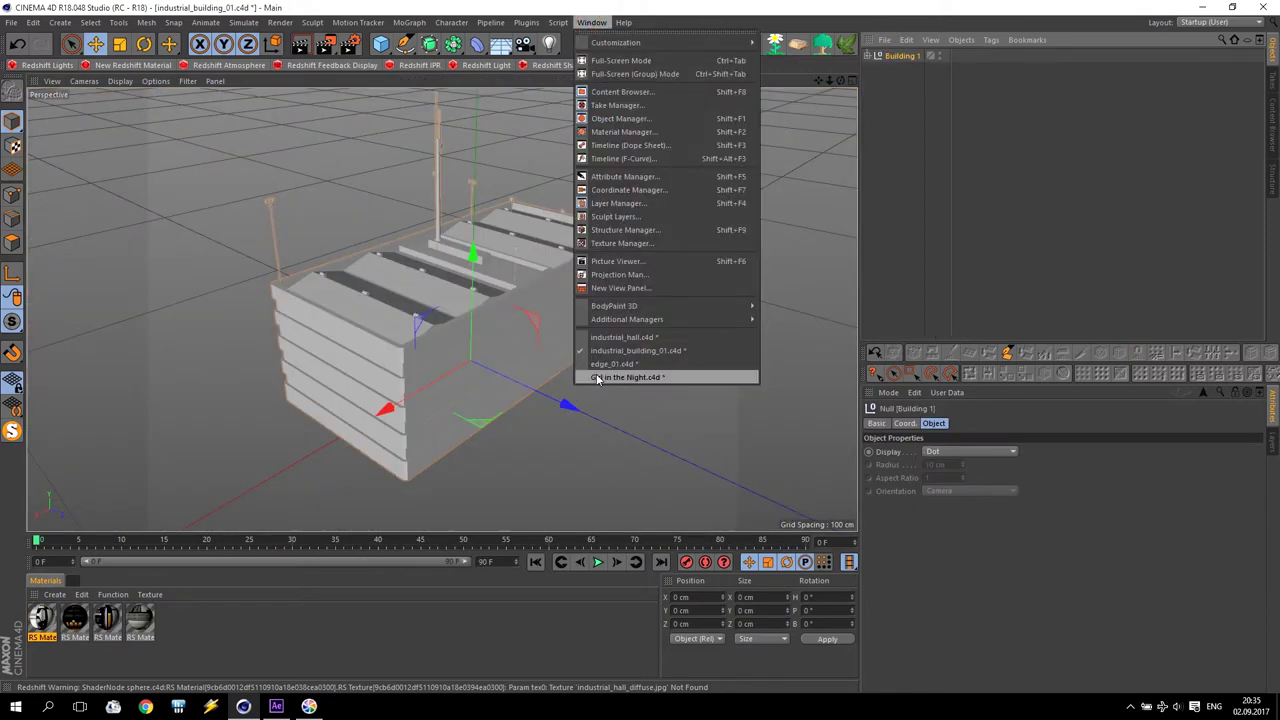
pyautogui.click(597, 379)
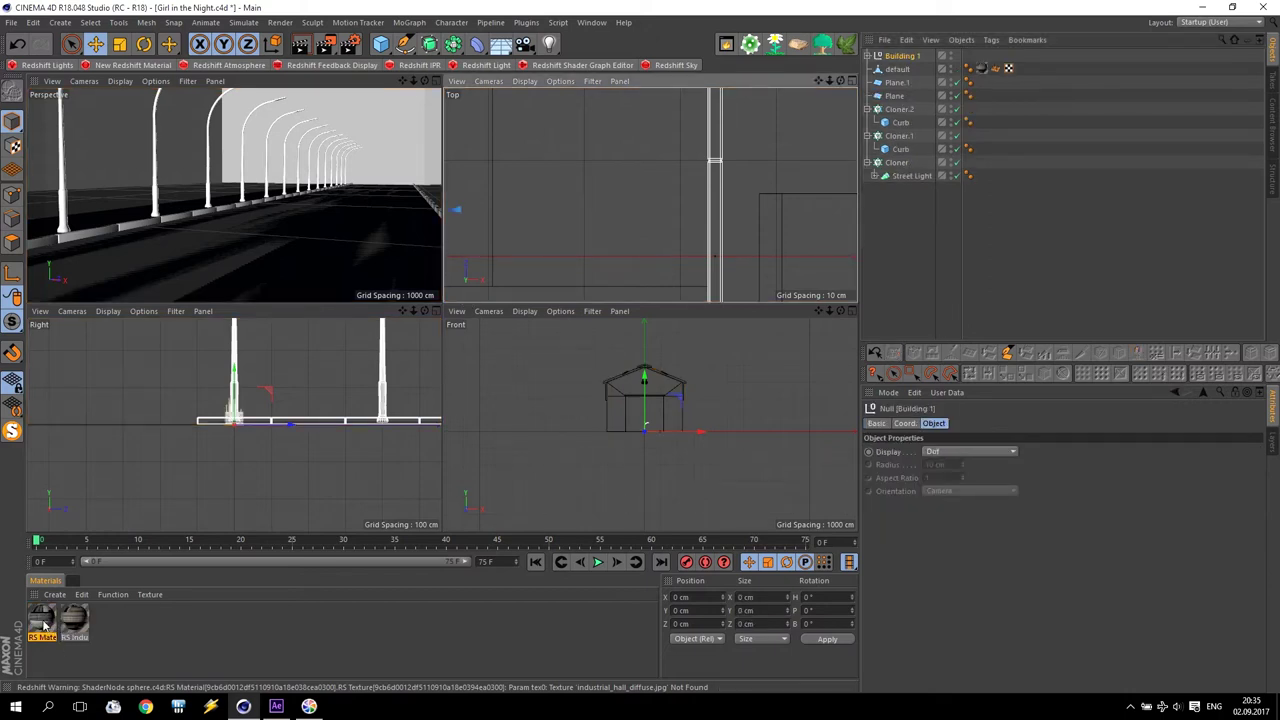
pyautogui.click(869, 56)
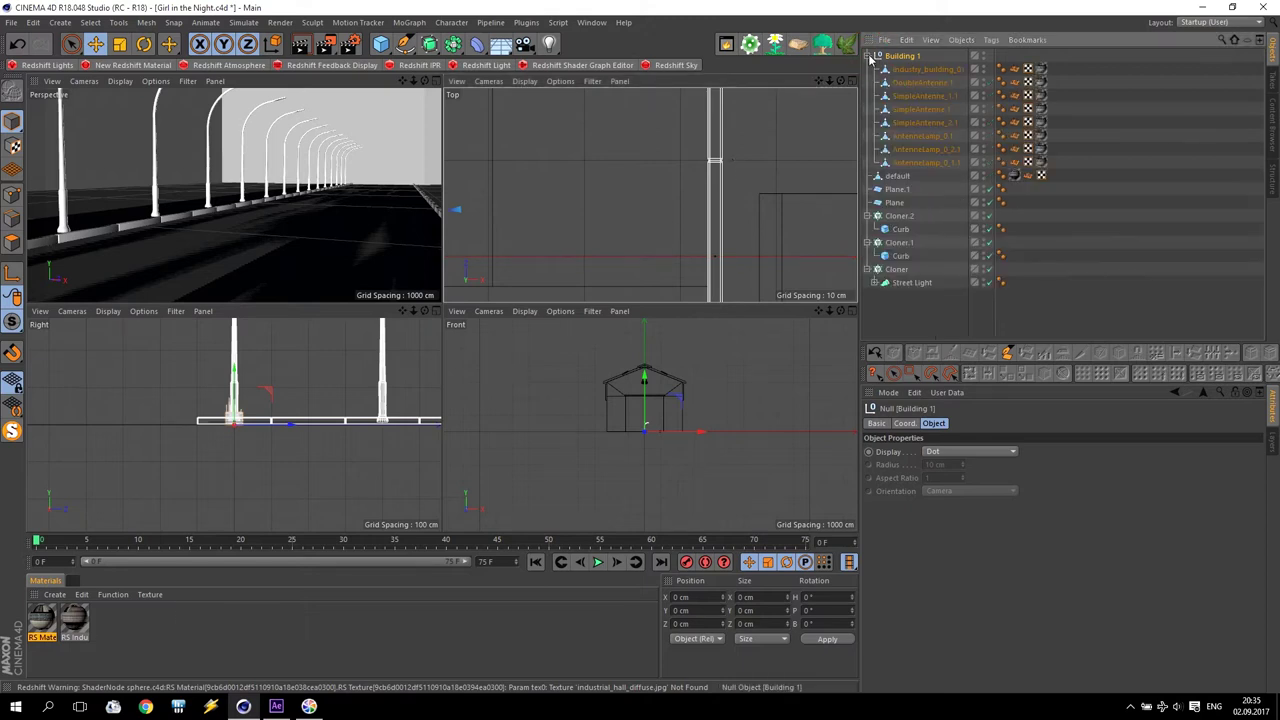
pyautogui.click(1041, 148)
pyautogui.moveTo(1043, 147); pyautogui.dragTo(1036, 68)
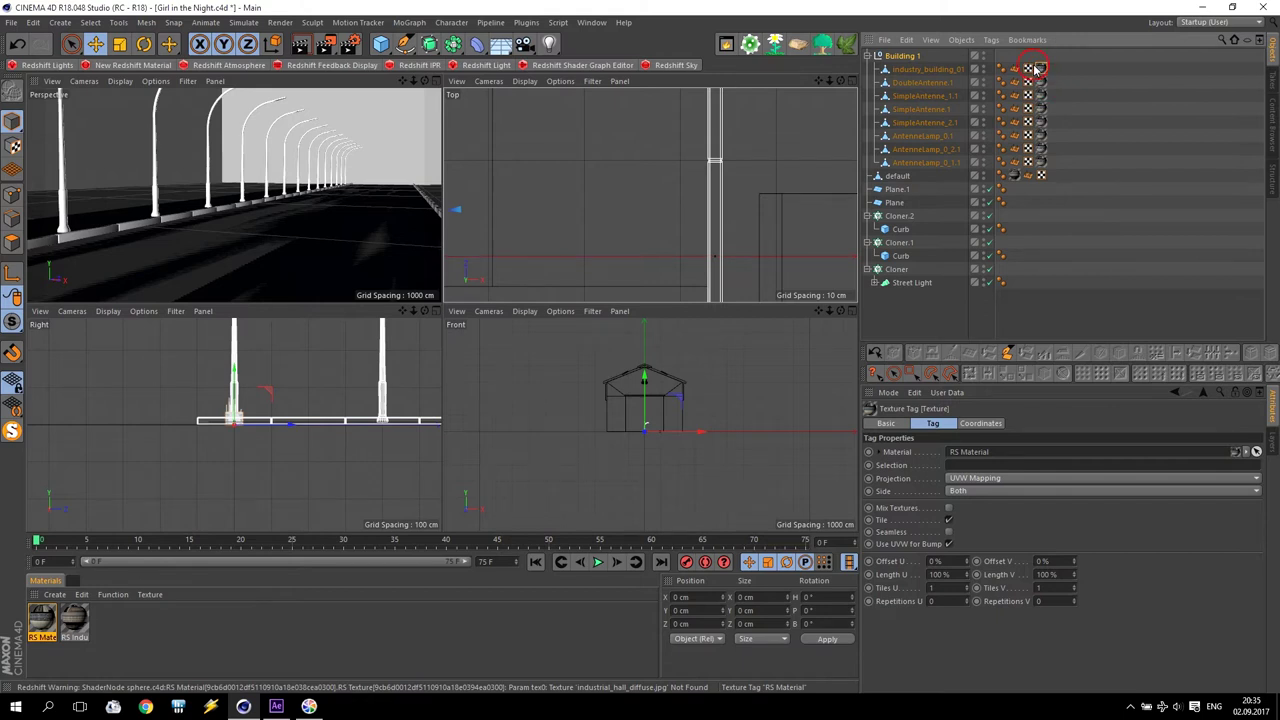
# Select Building 1's RS materials in industrial_building_01 and return to Girl in the Night
pyautogui.click(591, 22)
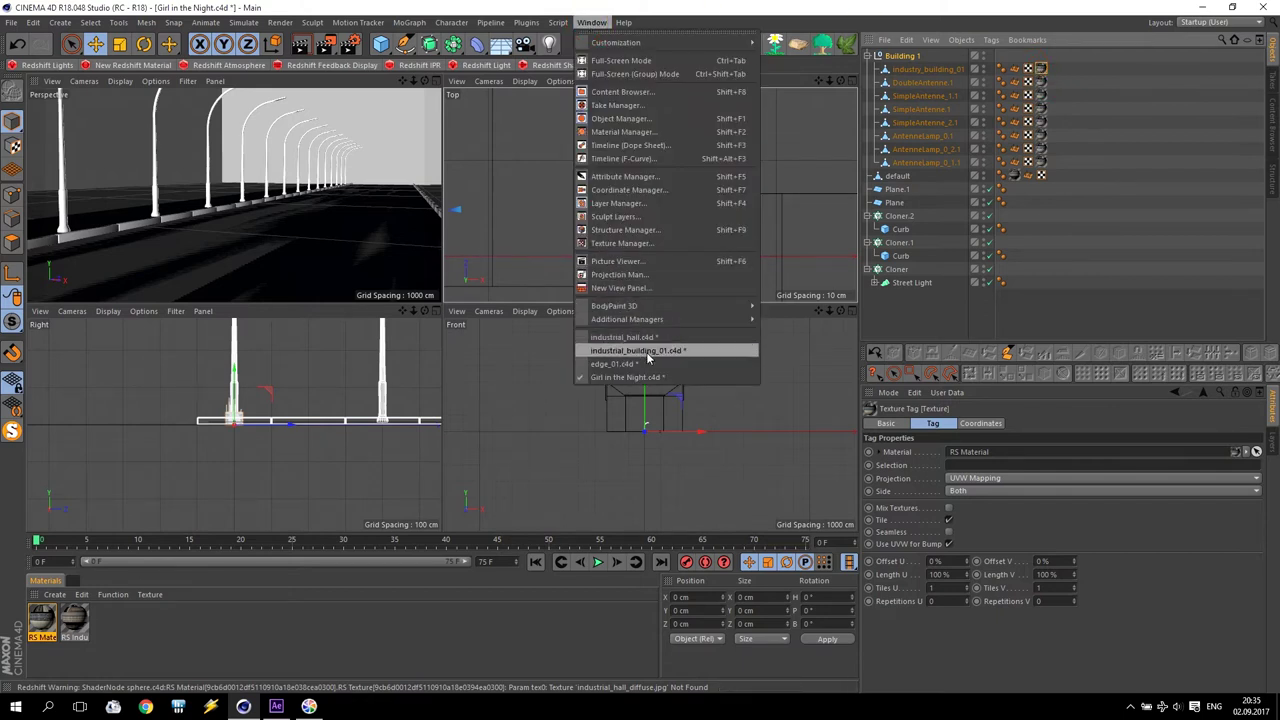
pyautogui.click(648, 352)
pyautogui.click(868, 56)
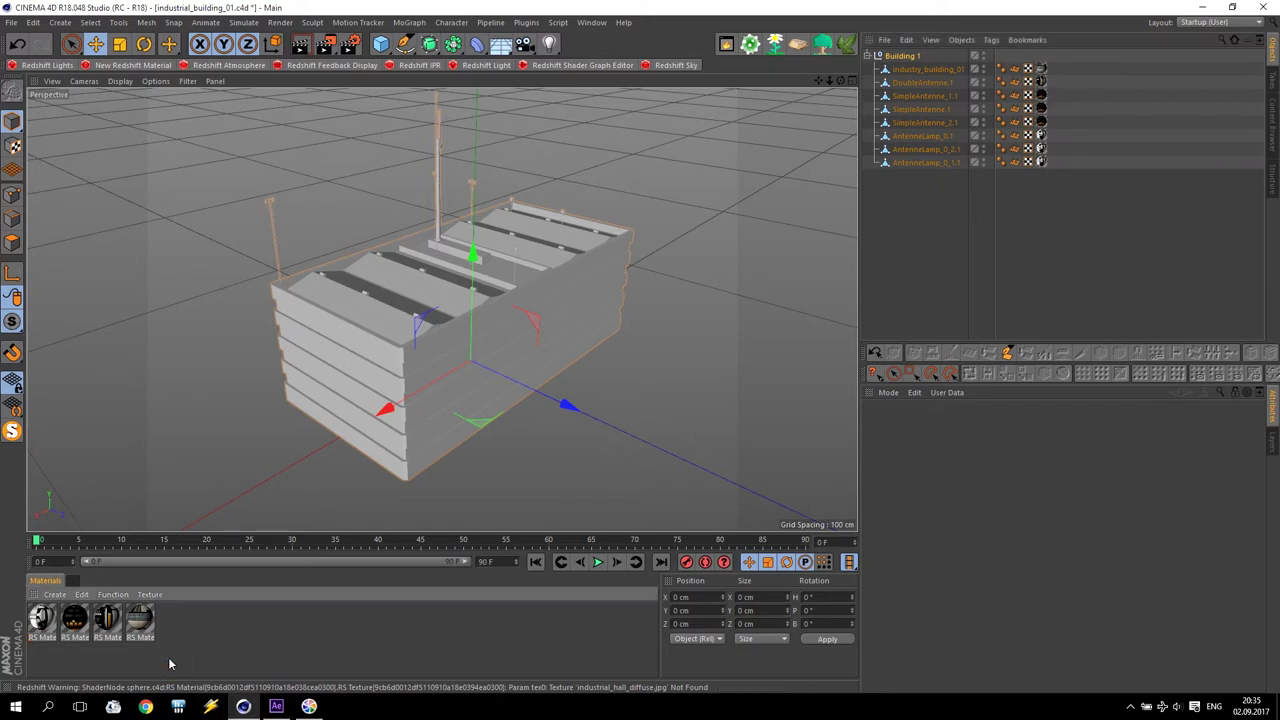
pyautogui.click(38, 618)
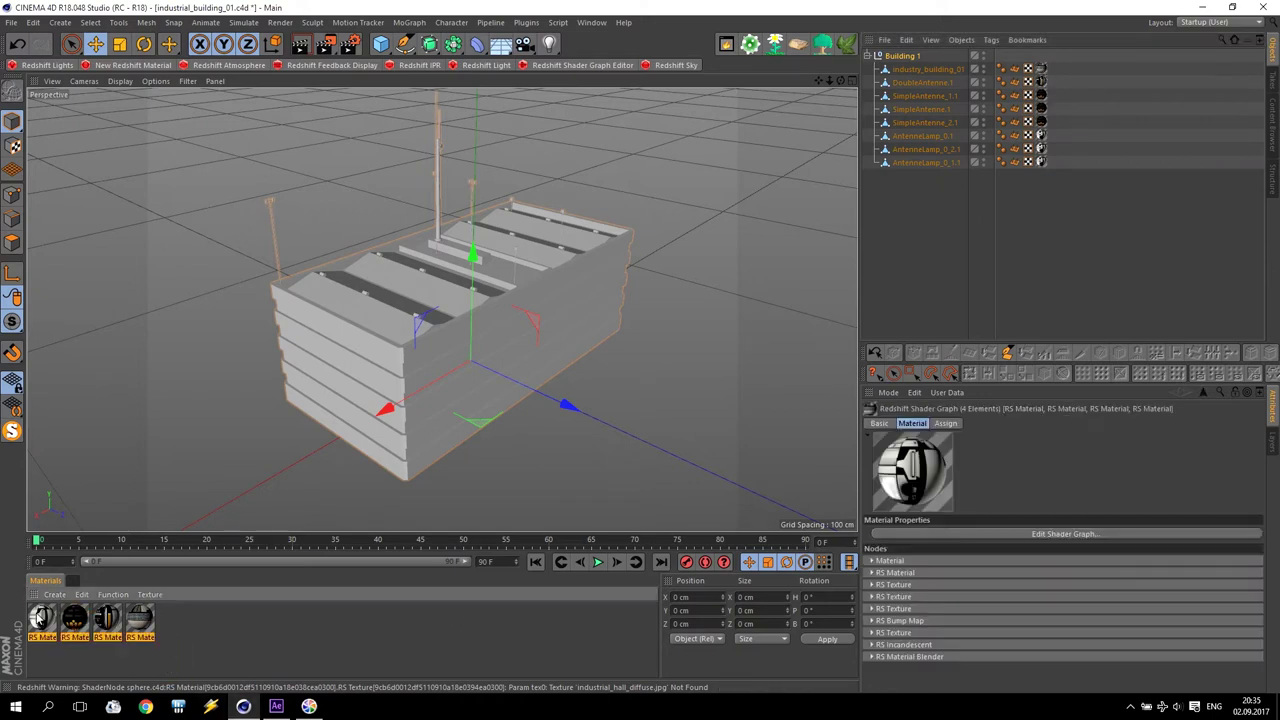
pyautogui.click(591, 22)
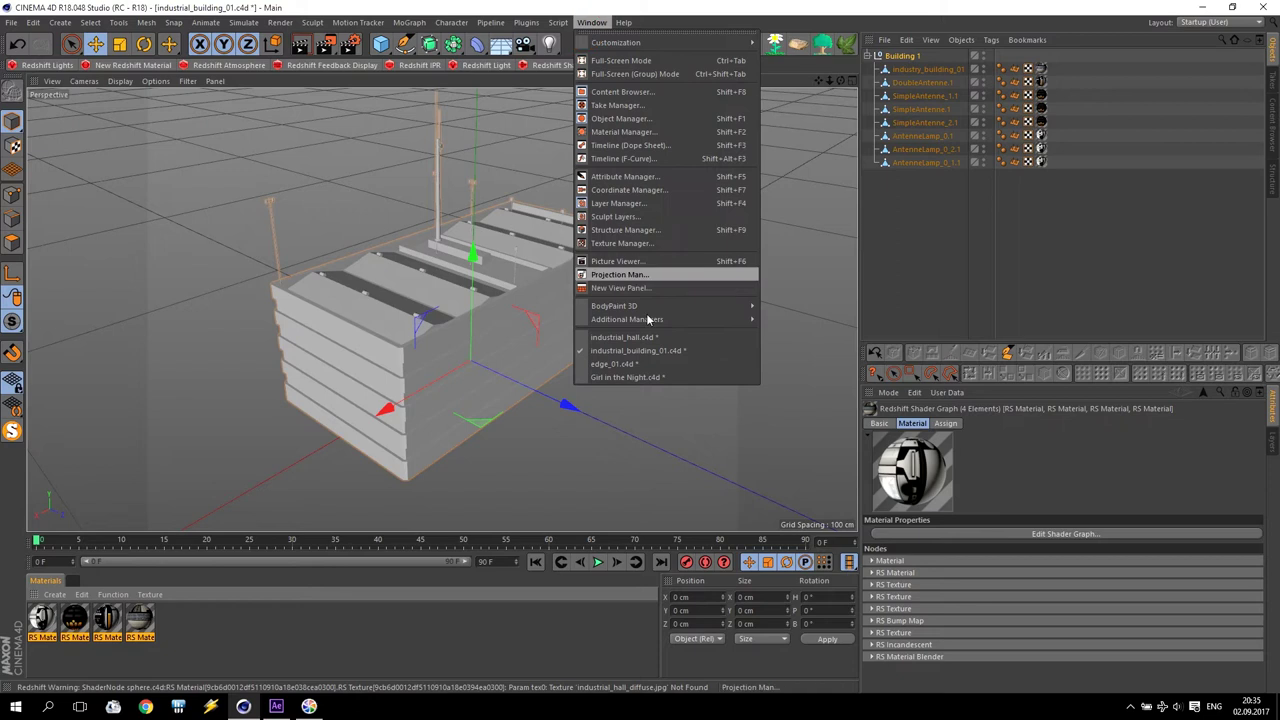
pyautogui.click(640, 377)
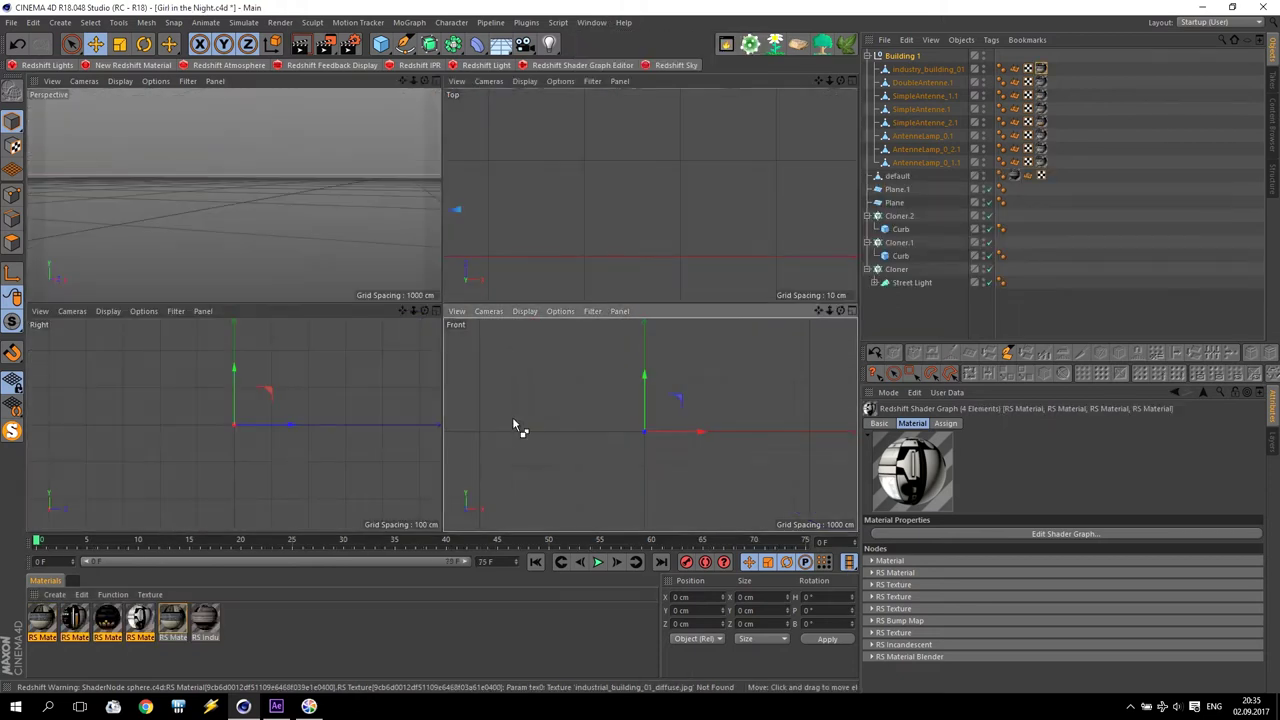
# Delete the extra fifth material, compare against industrial_building_01, and return to Girl in the Night
pyautogui.click(173, 620)
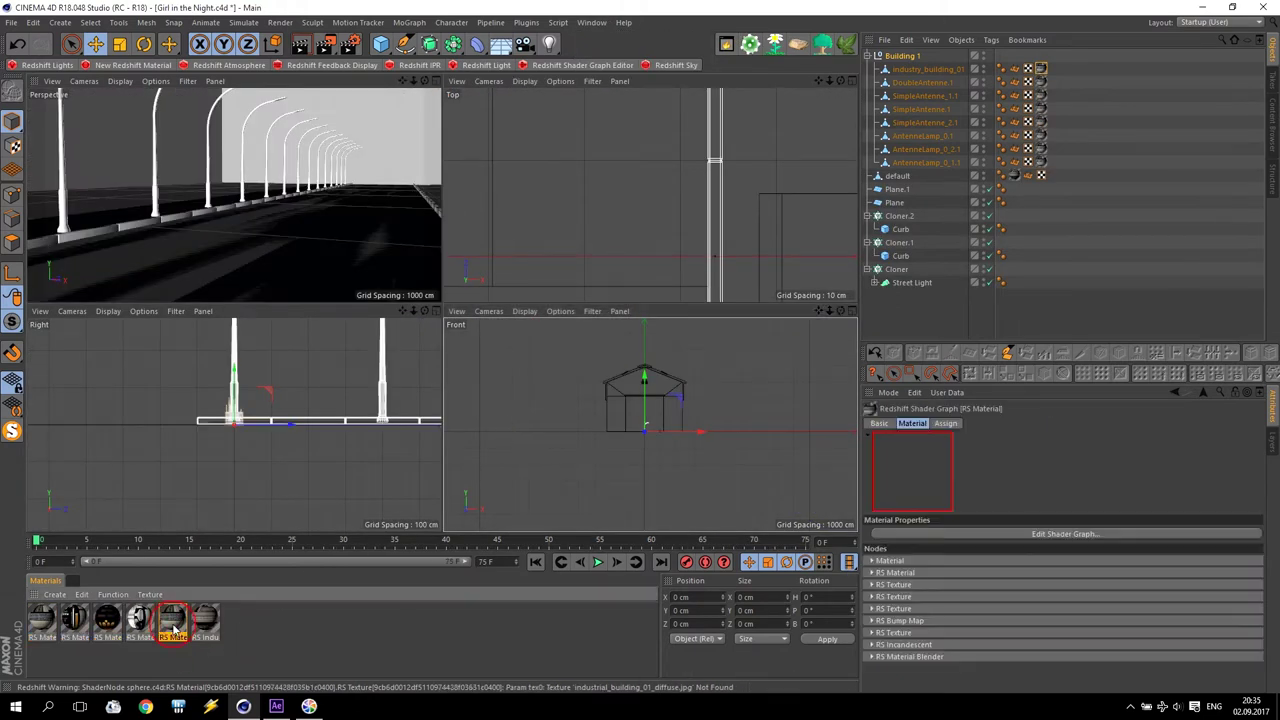
pyautogui.press('Delete')
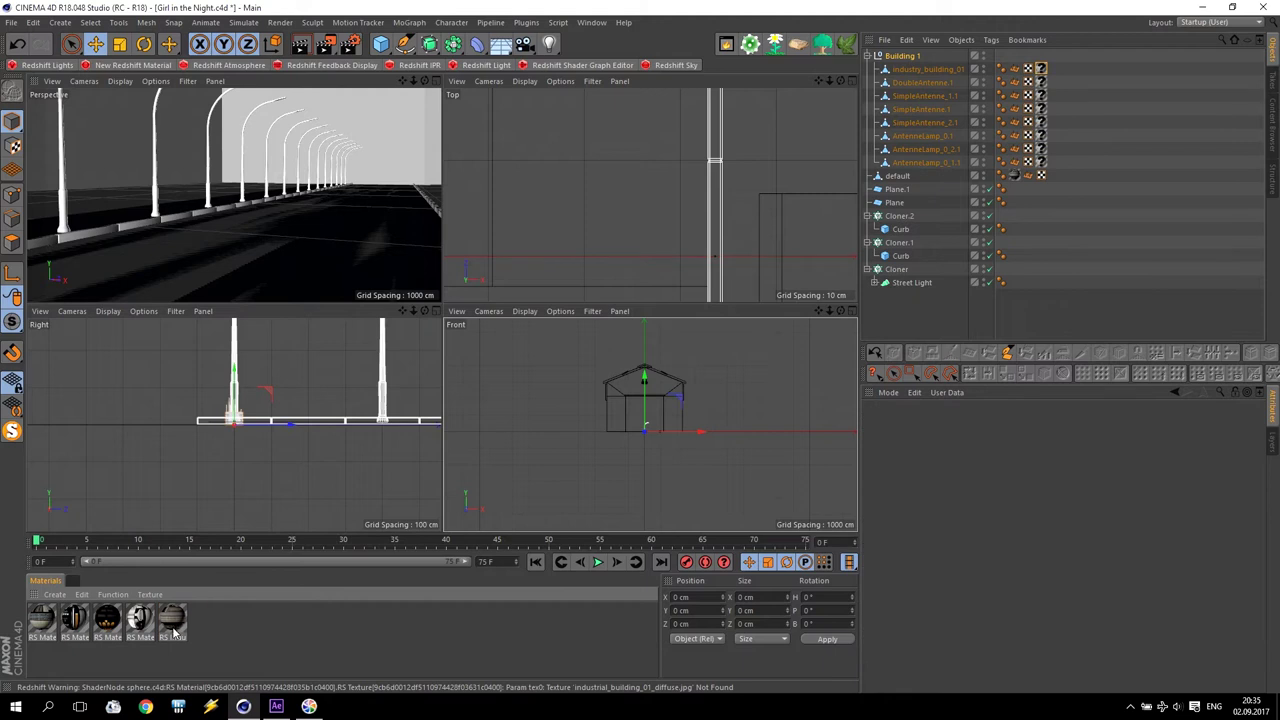
pyautogui.click(590, 22)
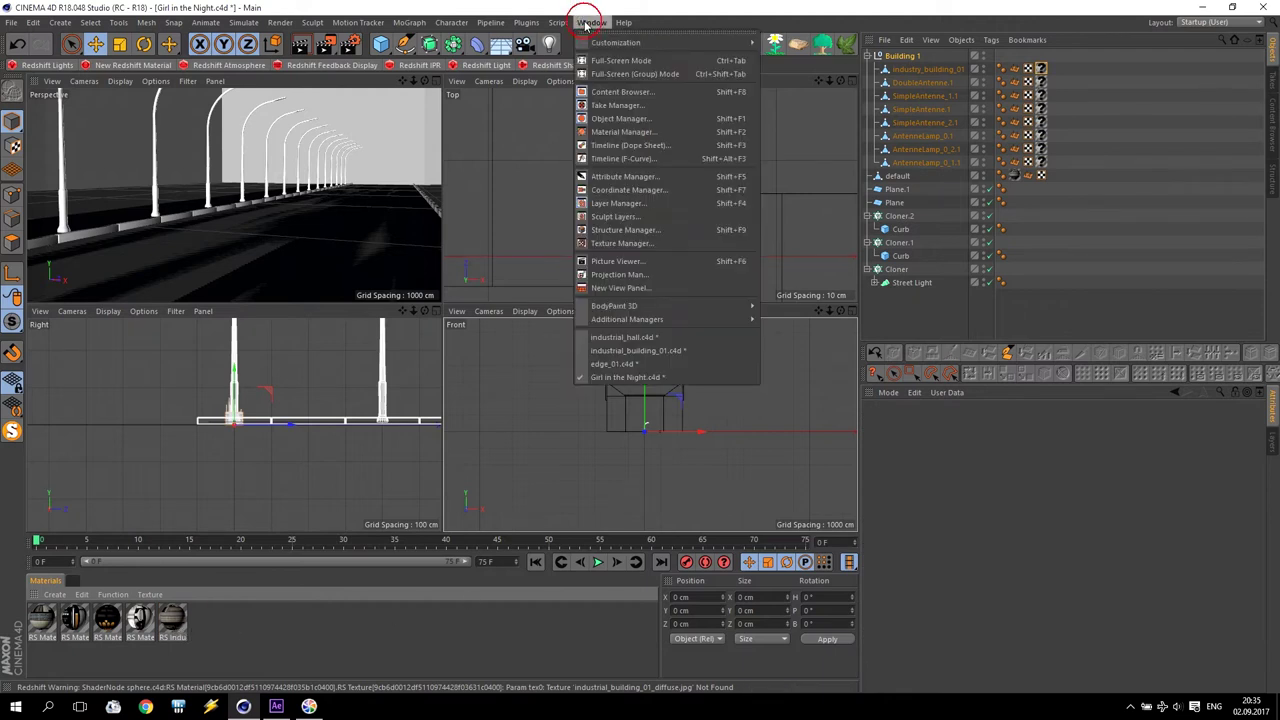
pyautogui.click(650, 352)
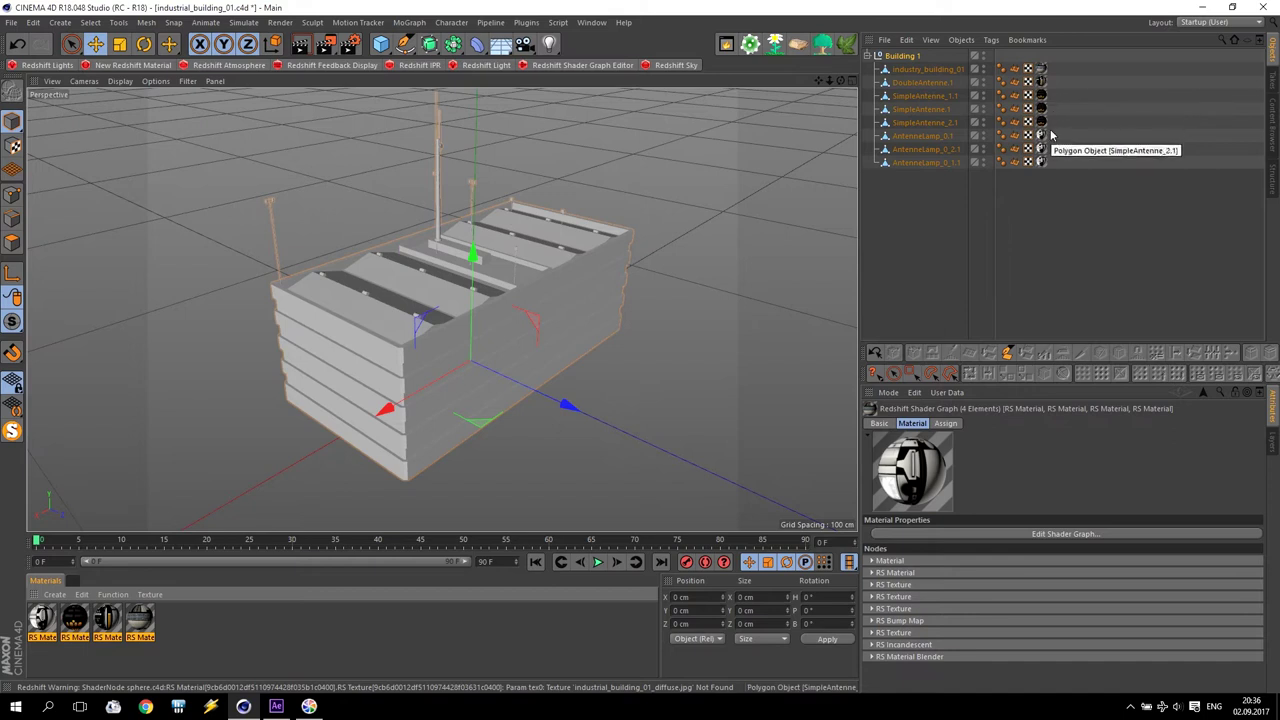
pyautogui.click(591, 23)
pyautogui.click(630, 379)
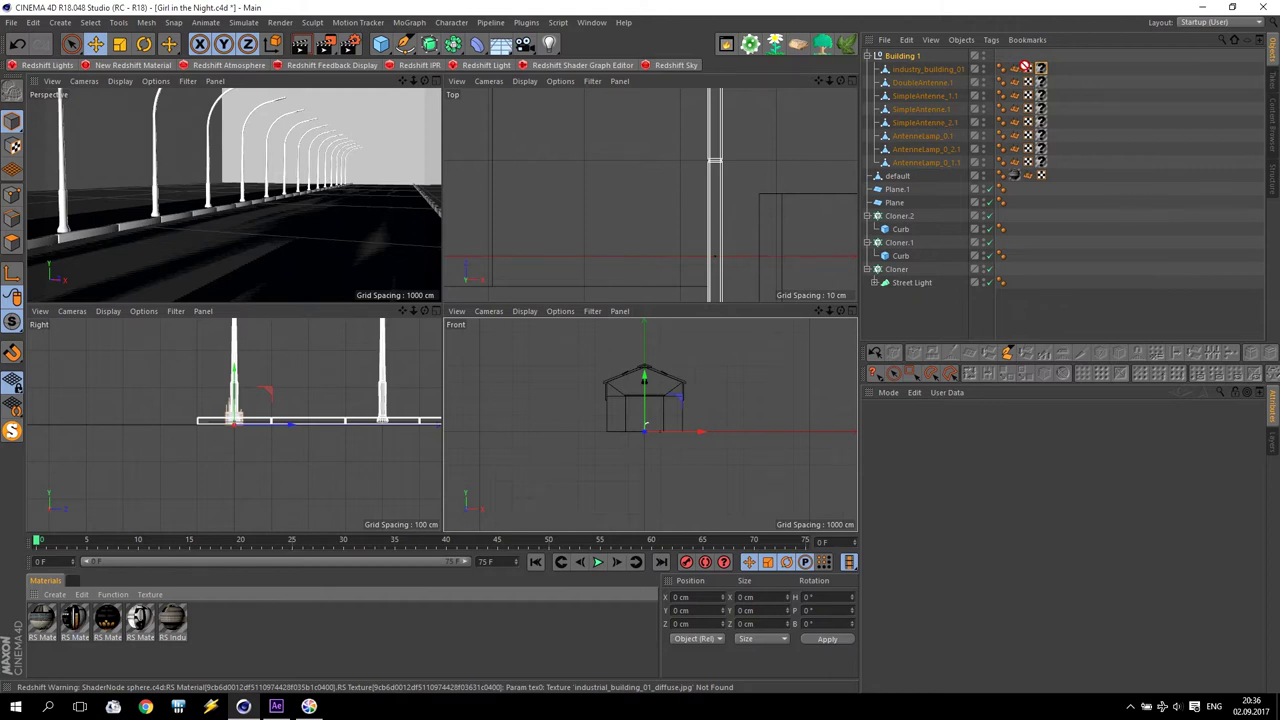
# Delete DoubleAntenne.1's broken texture tag and apply an RS material to industry_building_01
pyautogui.moveTo(753, 243); pyautogui.dragTo(1043, 72)
pyautogui.click(1052, 84)
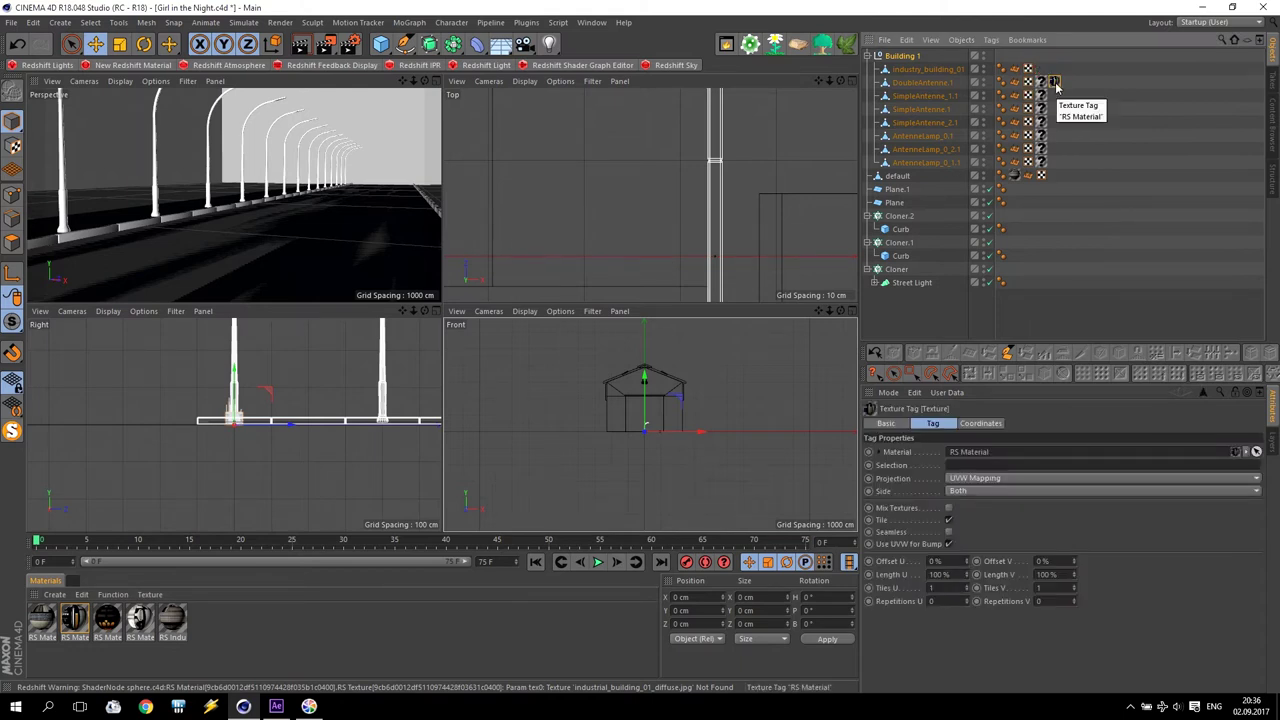
pyautogui.press('Delete')
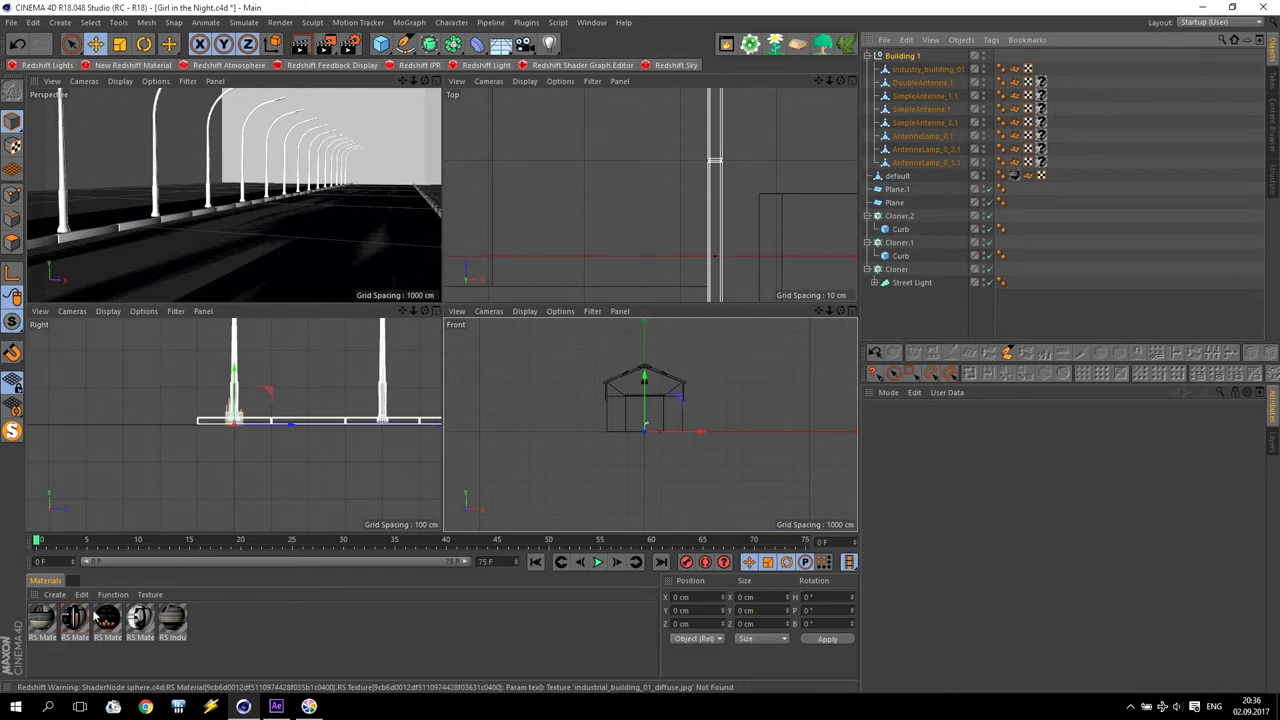
pyautogui.moveTo(40, 628); pyautogui.dragTo(918, 103)
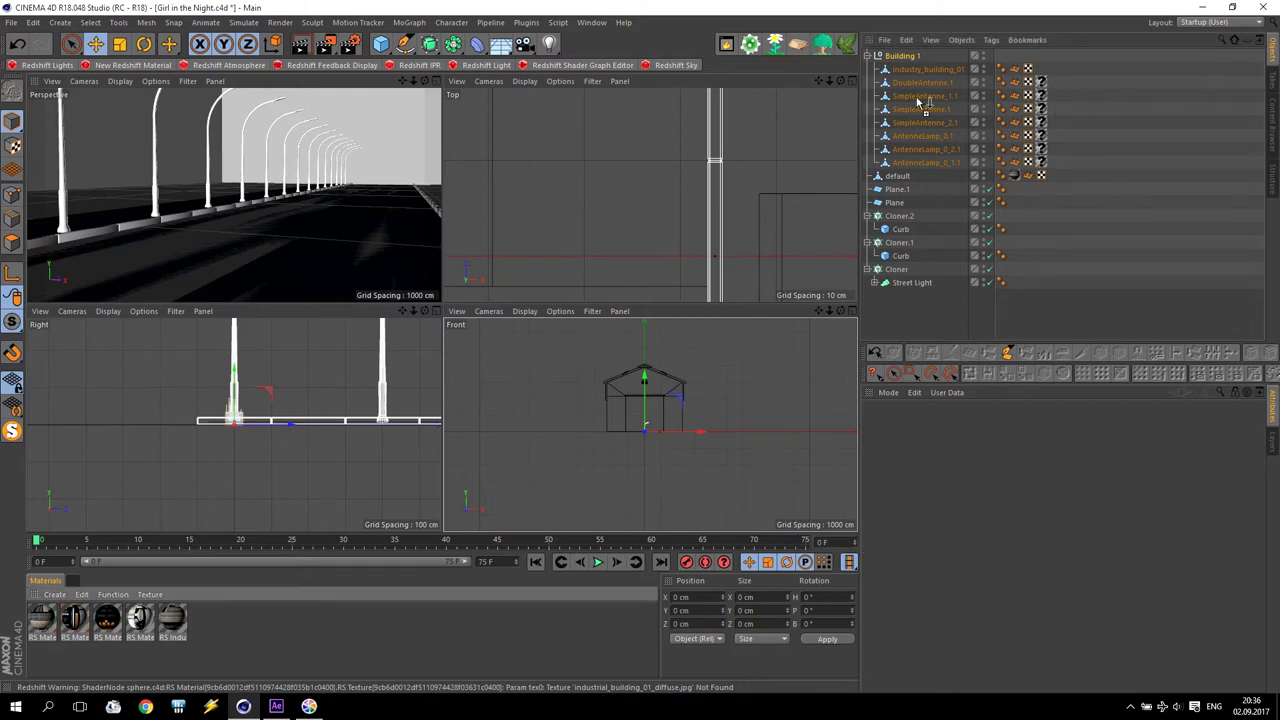
pyautogui.moveTo(1046, 67); pyautogui.dragTo(951, 70)
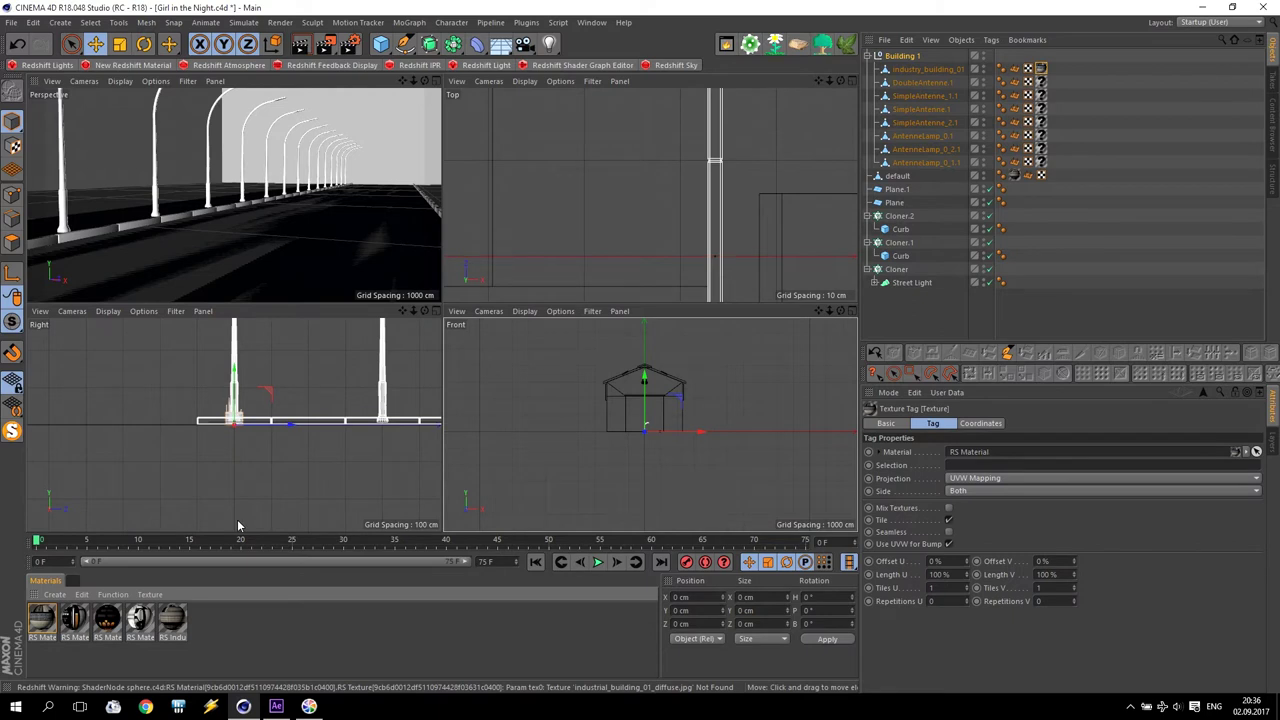
# Assign RS materials to DoubleAntenne.1, SimpleAntenne, SimpleAntenne.1 and the antenna lamp parts
pyautogui.moveTo(72, 625); pyautogui.dragTo(1046, 85)
pyautogui.moveTo(1048, 101); pyautogui.dragTo(1046, 96)
pyautogui.moveTo(1064, 101); pyautogui.dragTo(1040, 108)
pyautogui.moveTo(784, 214)
pyautogui.mouseDown()
pyautogui.moveTo(1062, 119)
pyautogui.moveTo(1043, 123)
pyautogui.mouseUp()
pyautogui.moveTo(108, 620); pyautogui.dragTo(1042, 135)
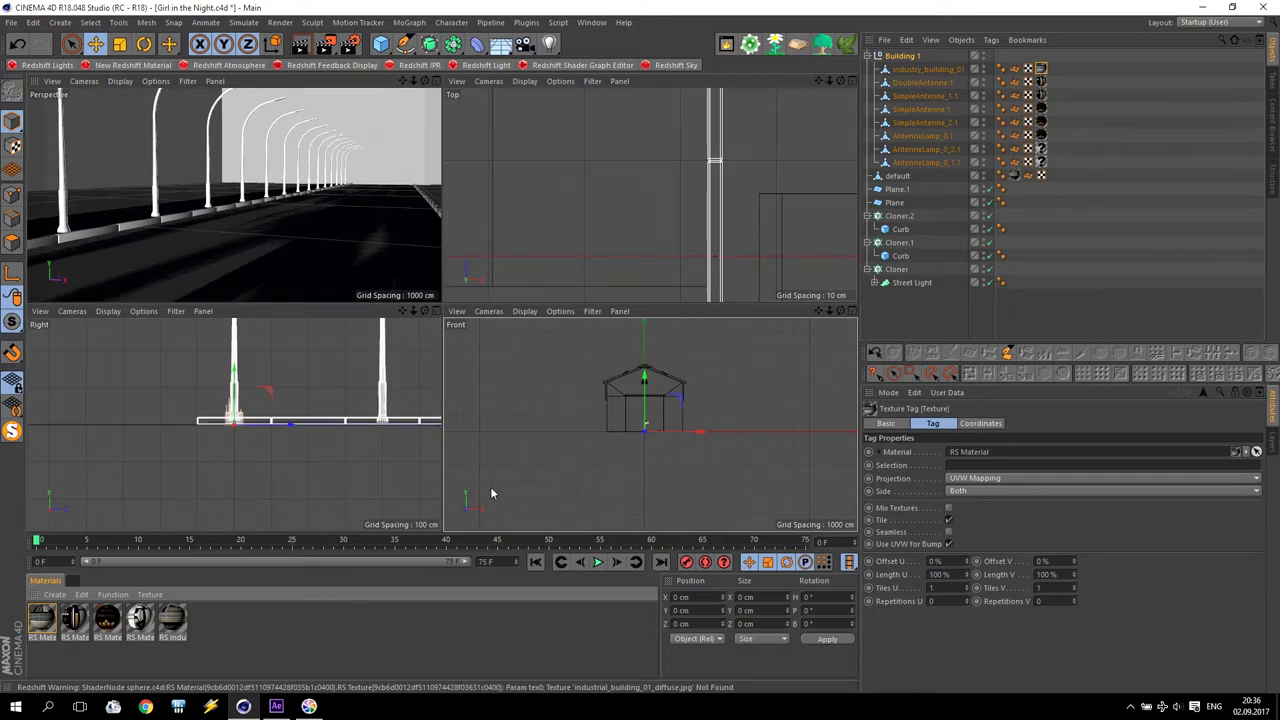
pyautogui.moveTo(600, 352)
pyautogui.mouseDown()
pyautogui.moveTo(1044, 149)
pyautogui.moveTo(1045, 164)
pyautogui.mouseUp()
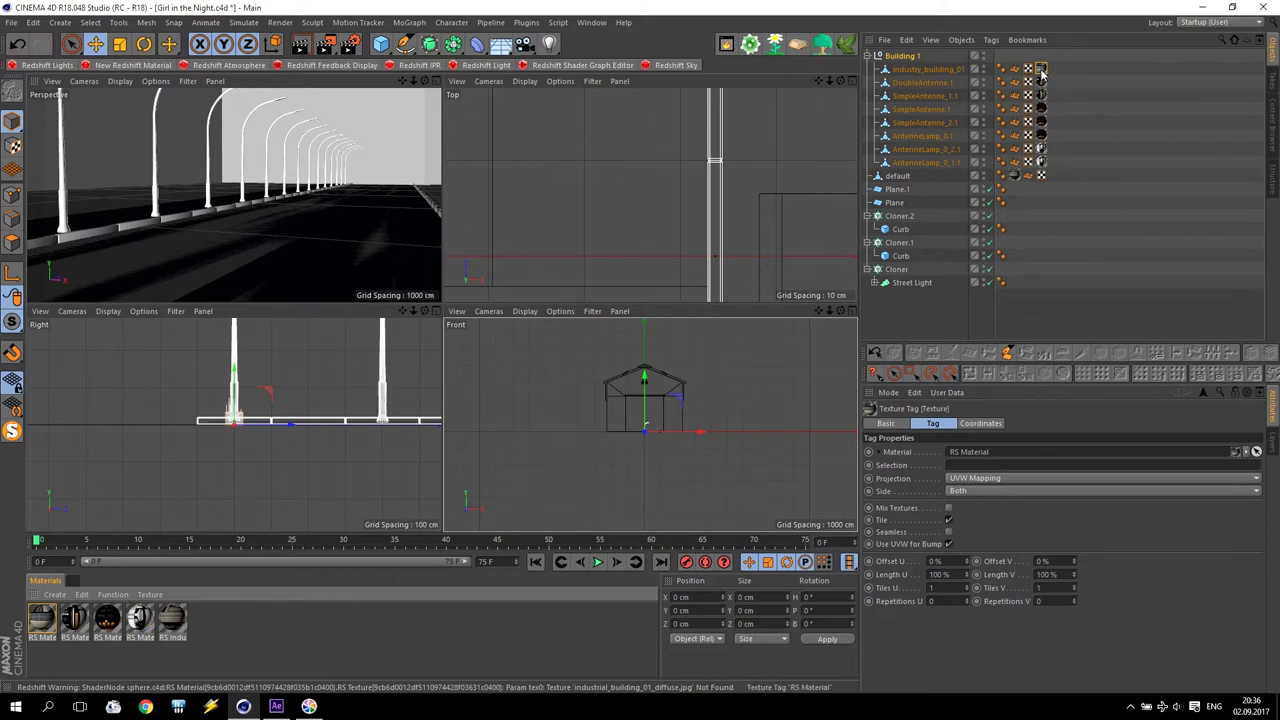
pyautogui.click(591, 22)
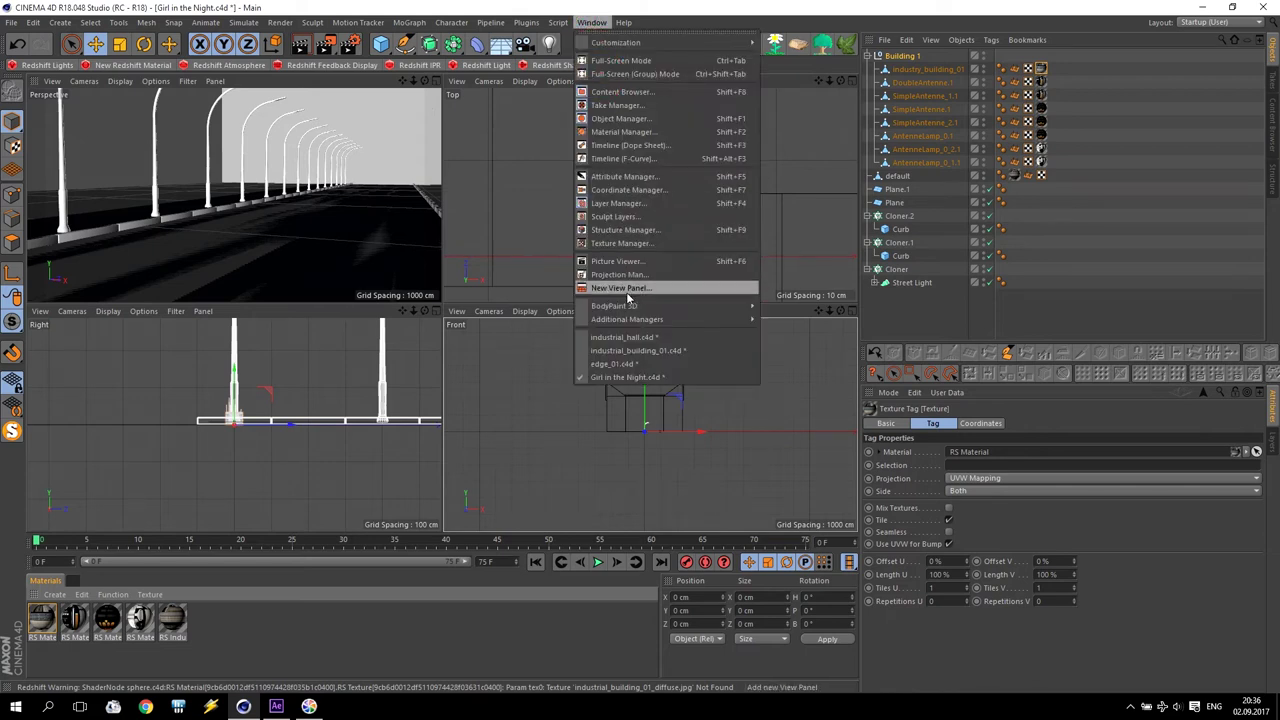
# Check industrial_building_01's setup, then return to Girl in the Night
pyautogui.click(636, 353)
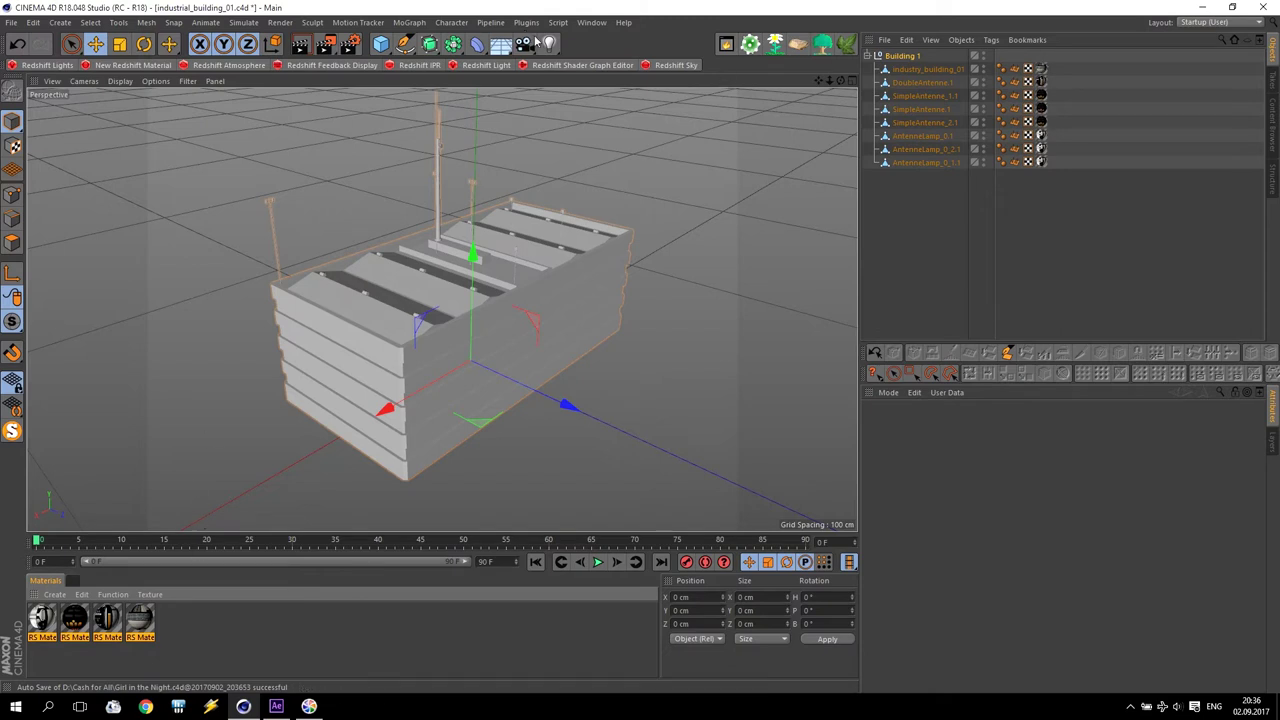
pyautogui.click(591, 22)
pyautogui.click(630, 377)
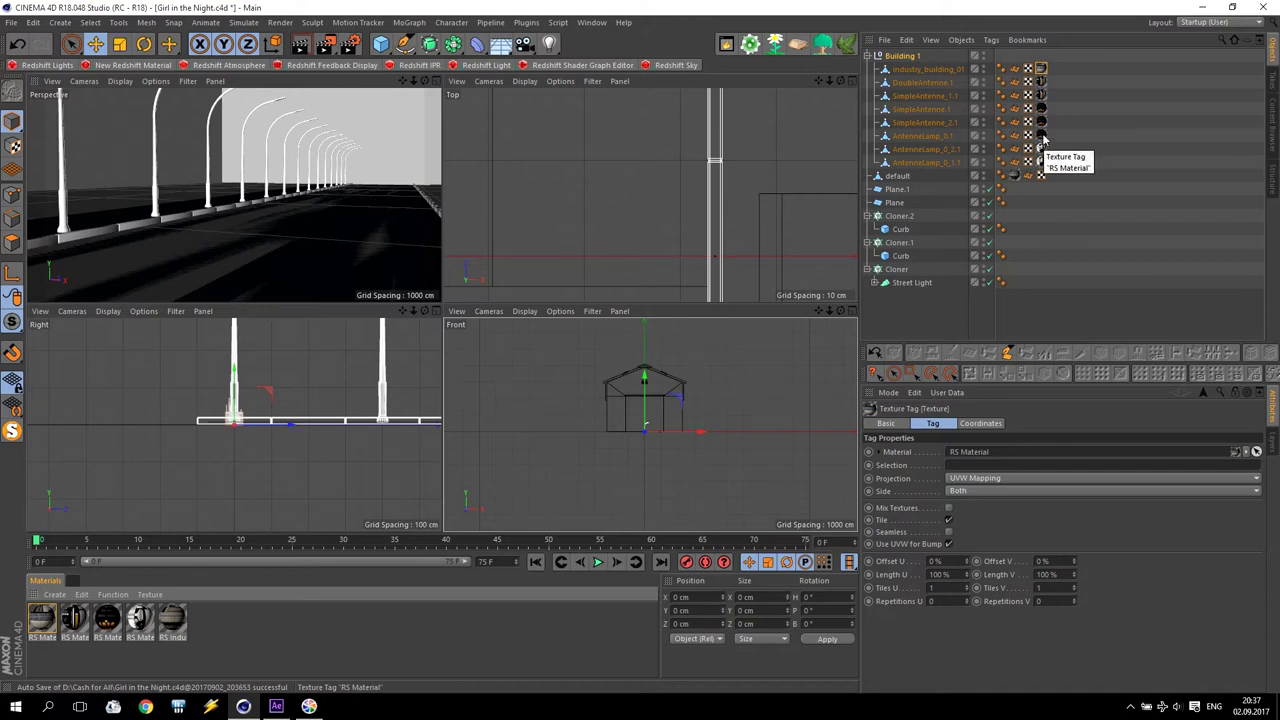
# Move the AntennaLamp texture tag up, check the building tag's material, then deselect everything
pyautogui.moveTo(1043, 138); pyautogui.dragTo(1058, 102)
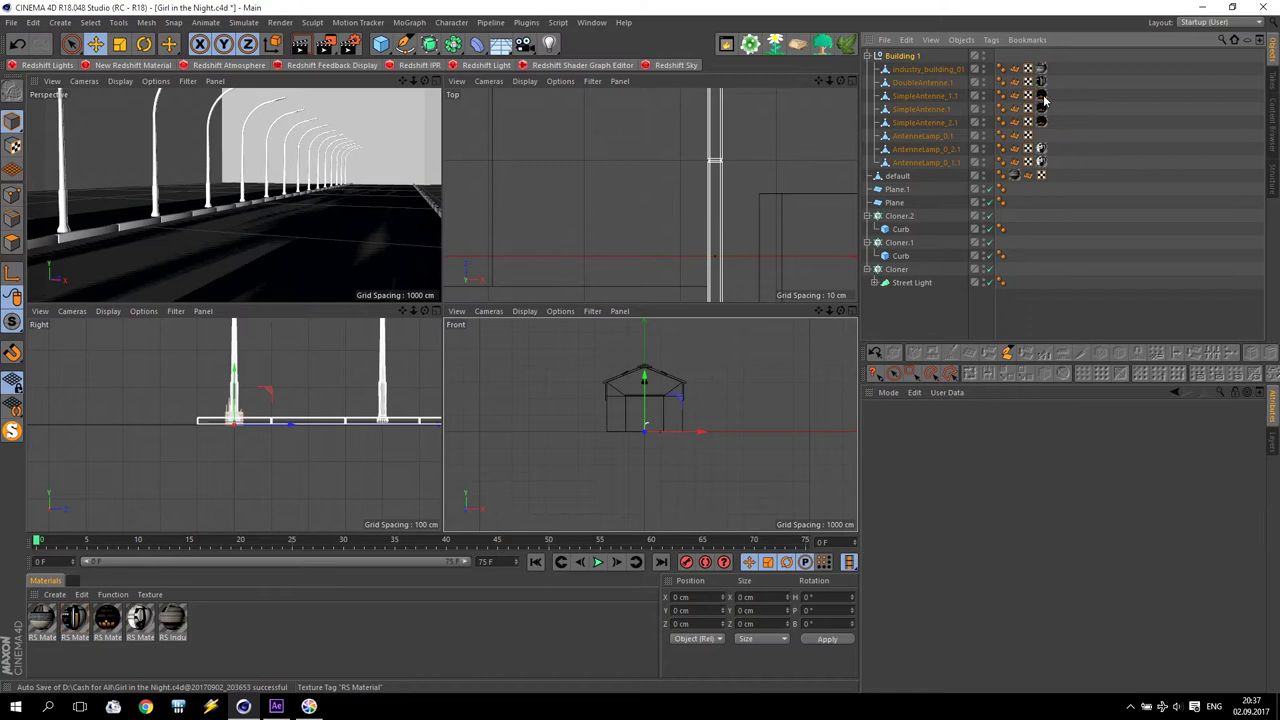
pyautogui.click(142, 621)
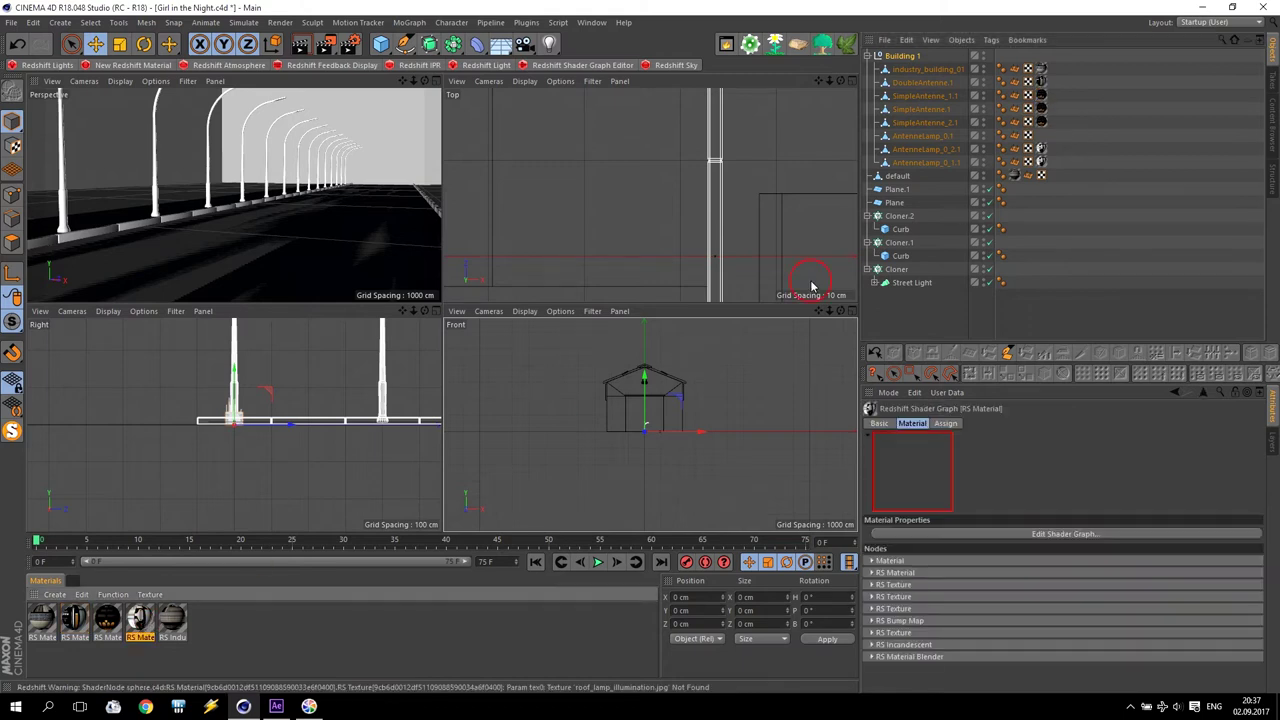
pyautogui.click(1041, 108)
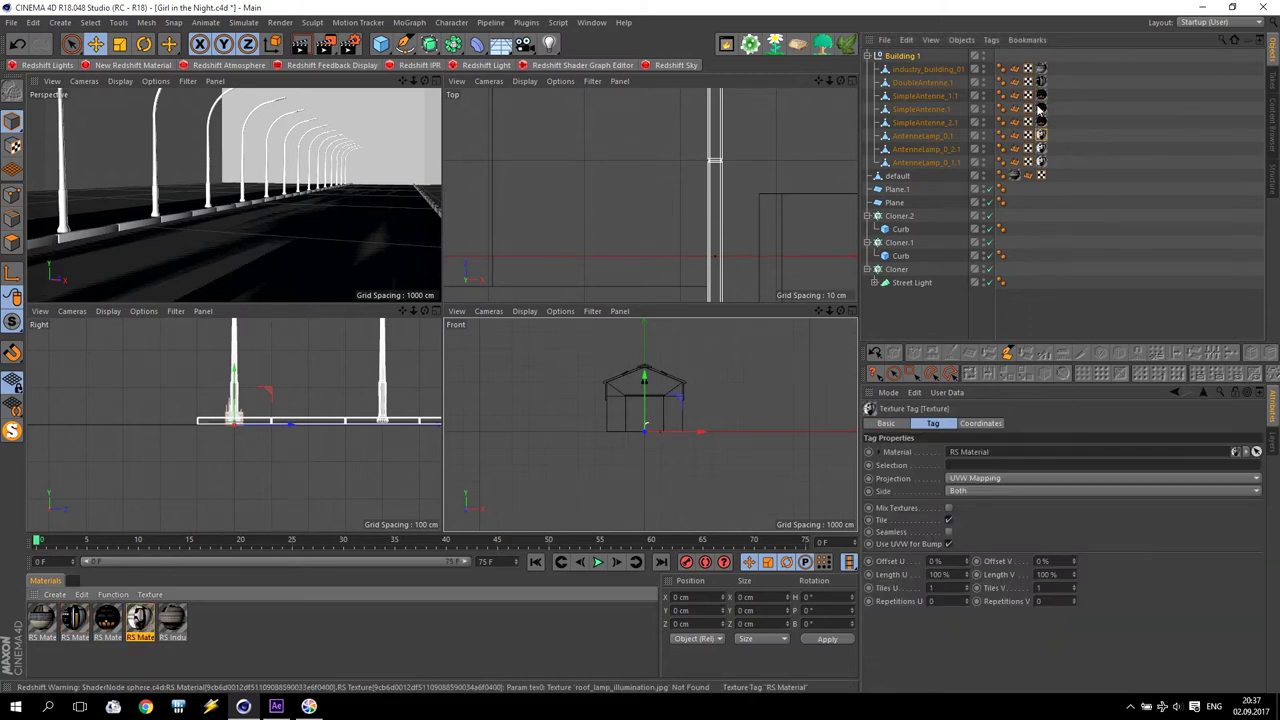
pyautogui.click(248, 620)
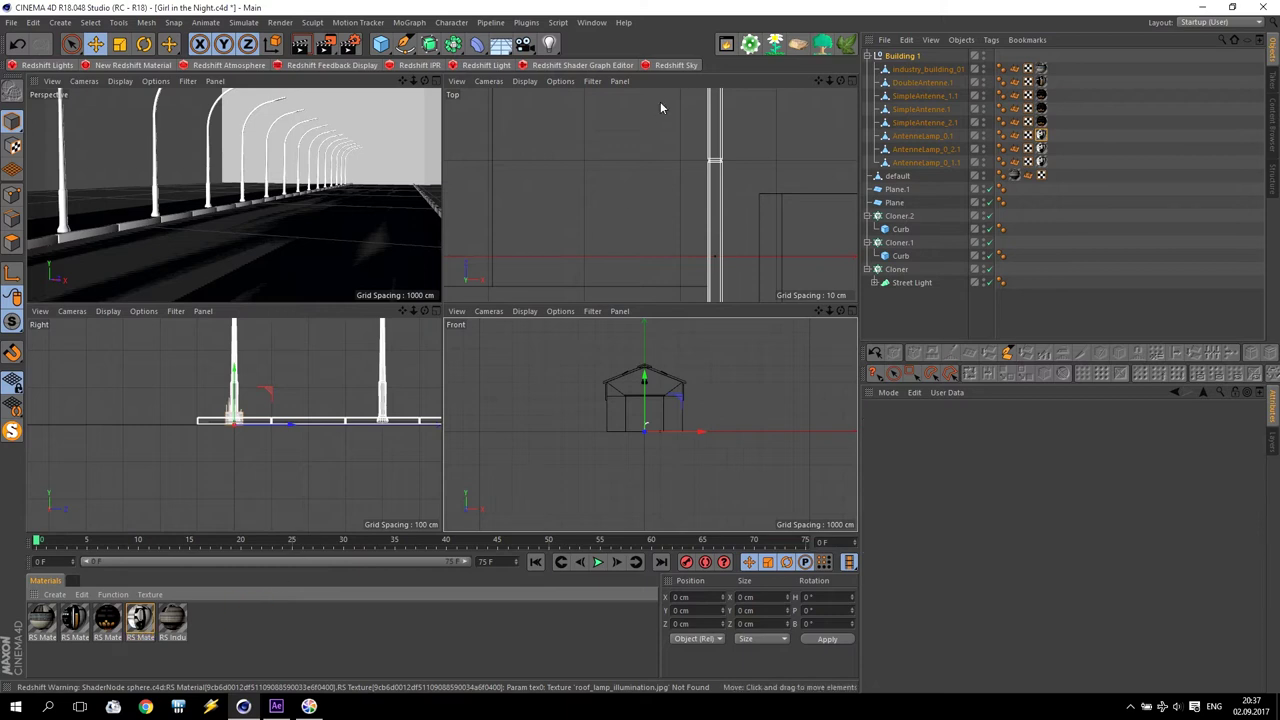
# In edge_01.c4d, rename RS Material to 'RS Egde' and select the edge_01 object
pyautogui.click(592, 23)
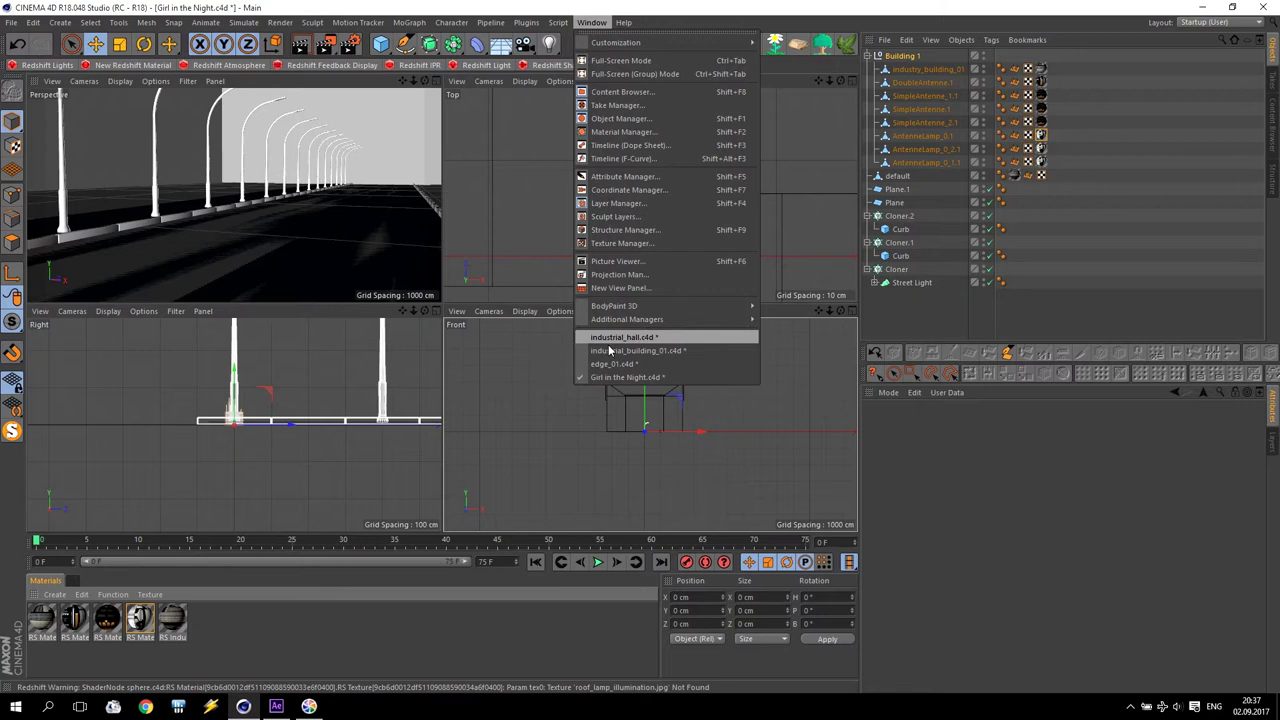
pyautogui.click(600, 365)
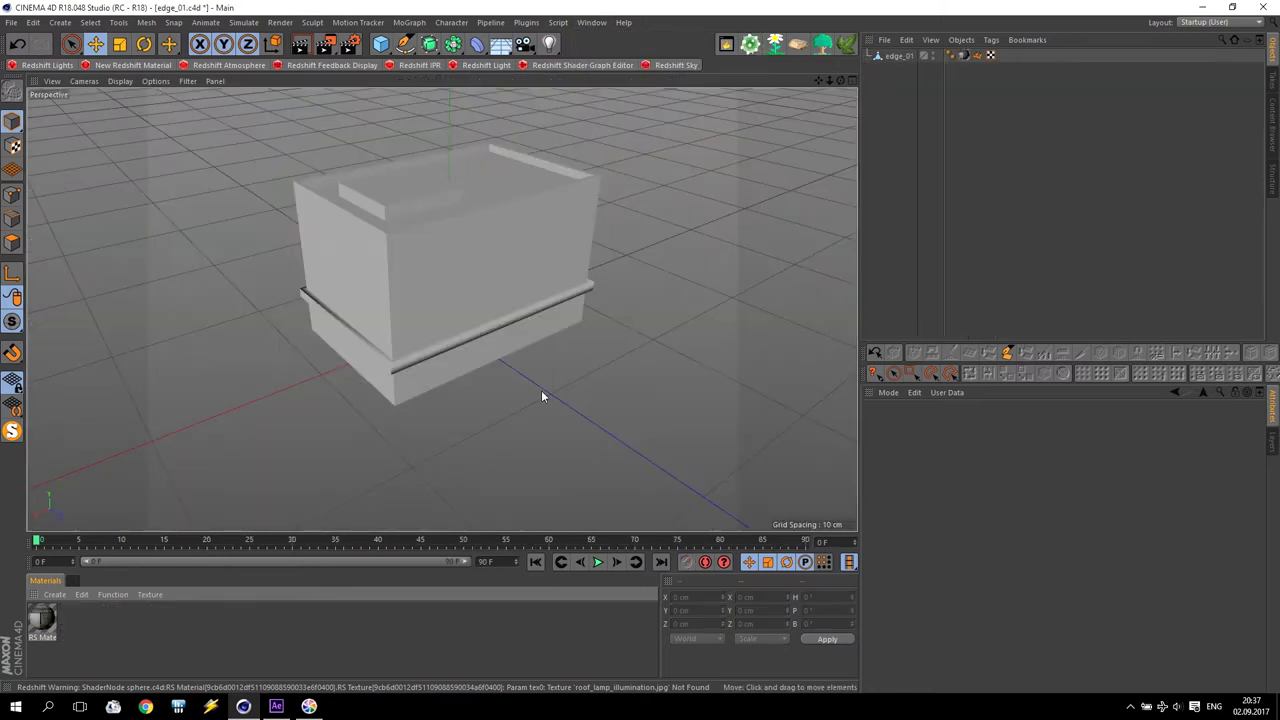
pyautogui.click(42, 630)
pyautogui.doubleClick(44, 636)
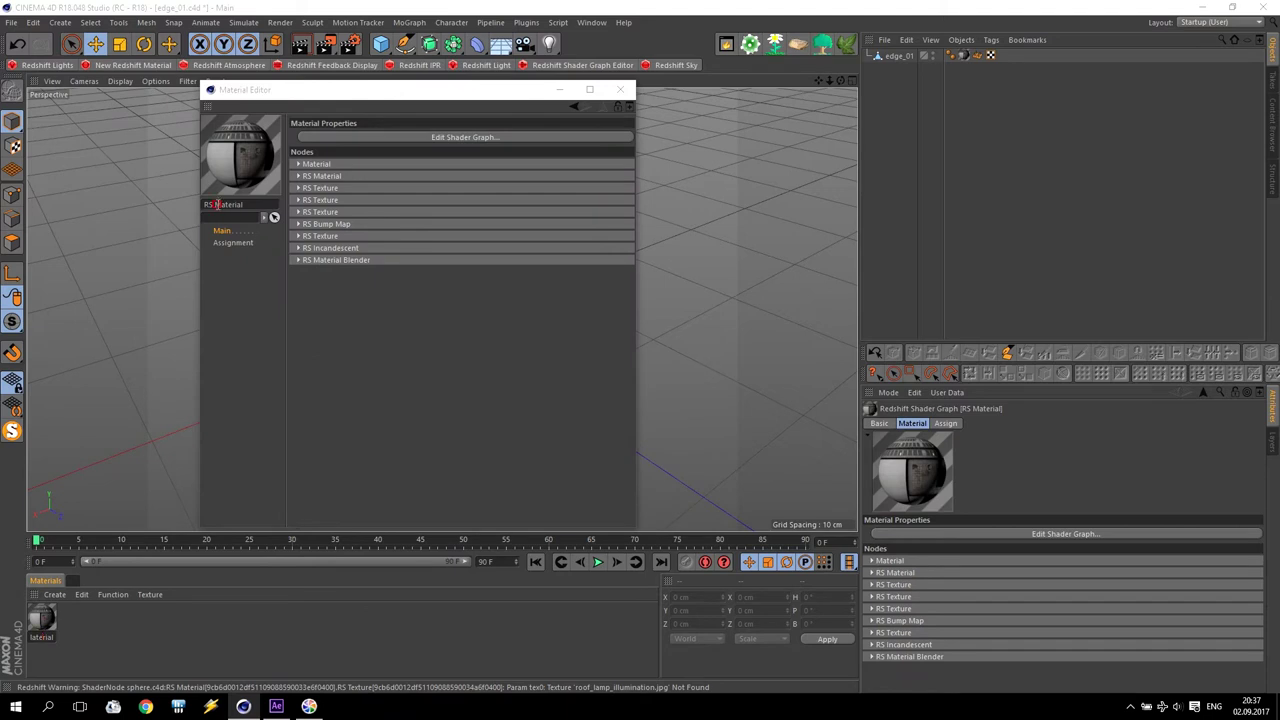
pyautogui.click(266, 204)
pyautogui.write('RS Egde')
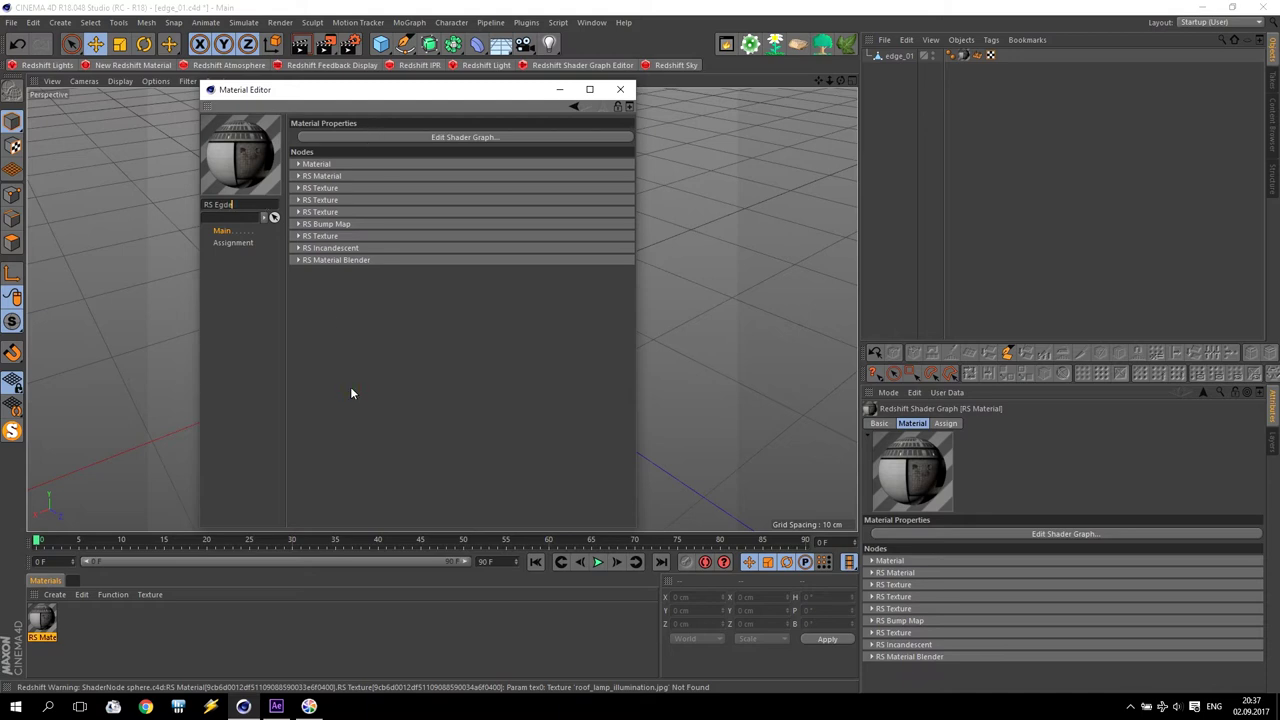
pyautogui.press('Return')
pyautogui.click(620, 89)
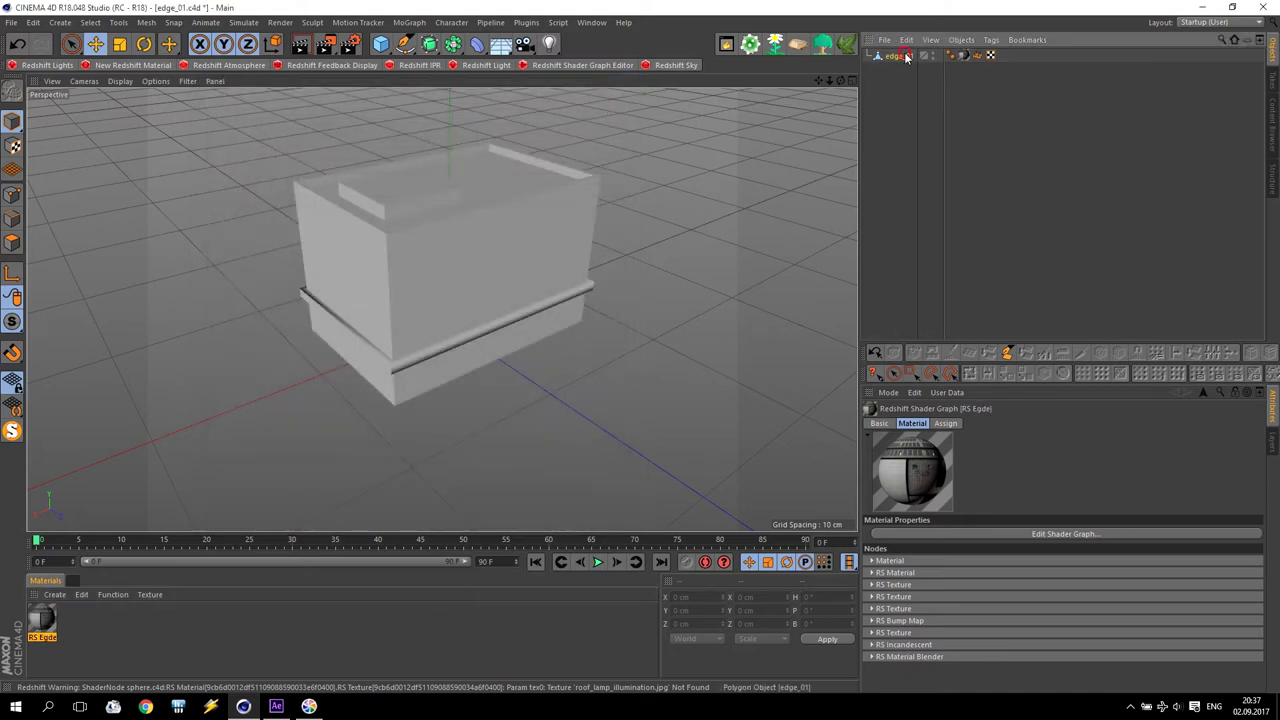
pyautogui.click(904, 56)
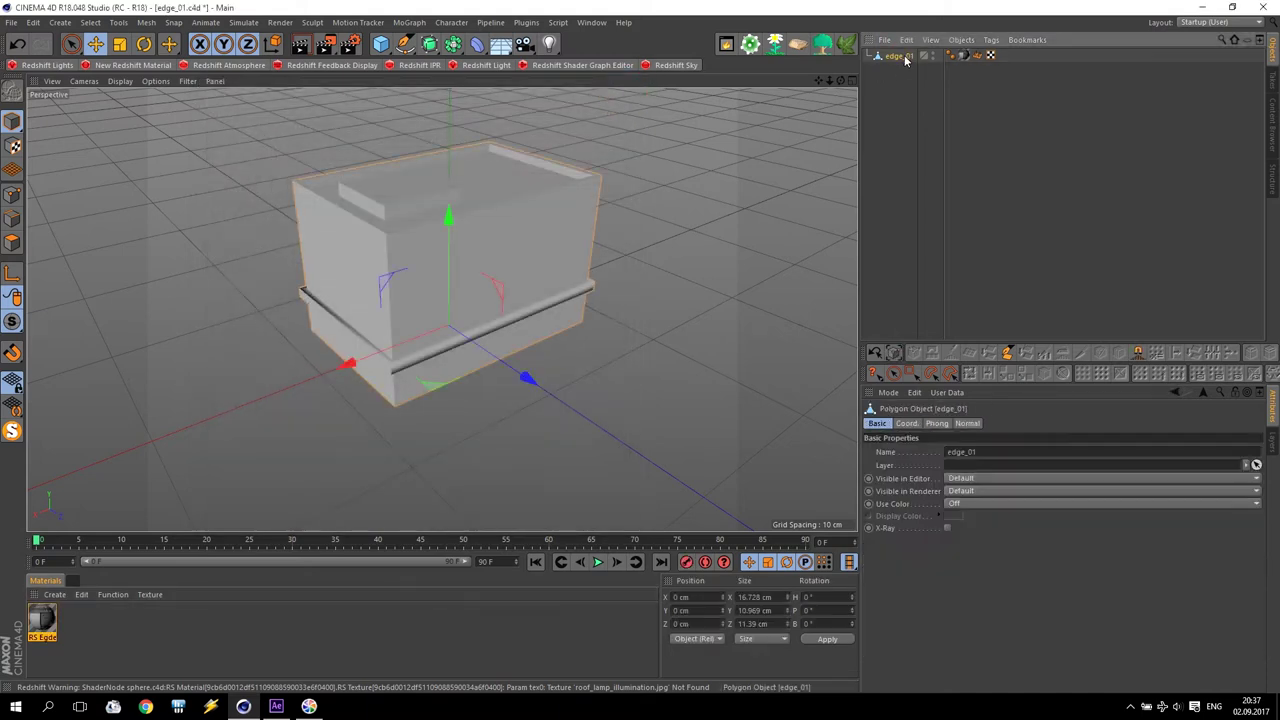
pyautogui.click(591, 22)
# Paste edge_01 and its RS Egde material into the Girl in the Night scene
pyautogui.click(626, 379)
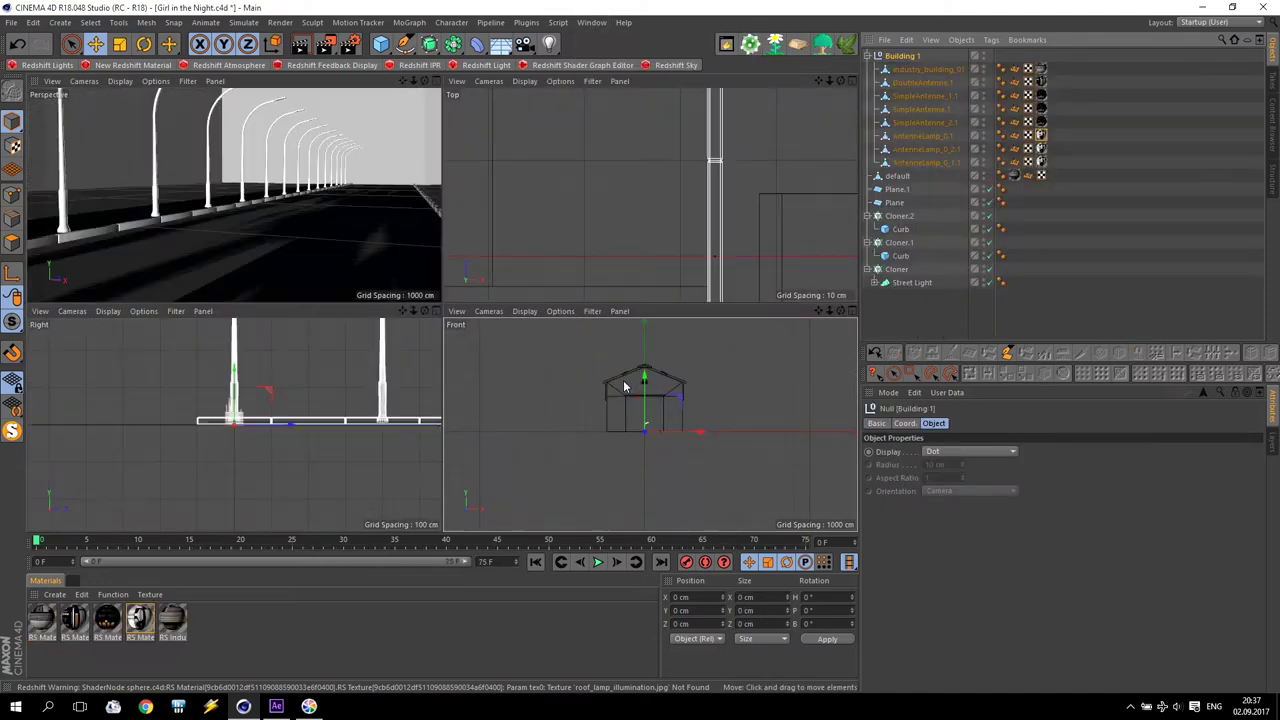
pyautogui.hotkey('ctrl', 'v')
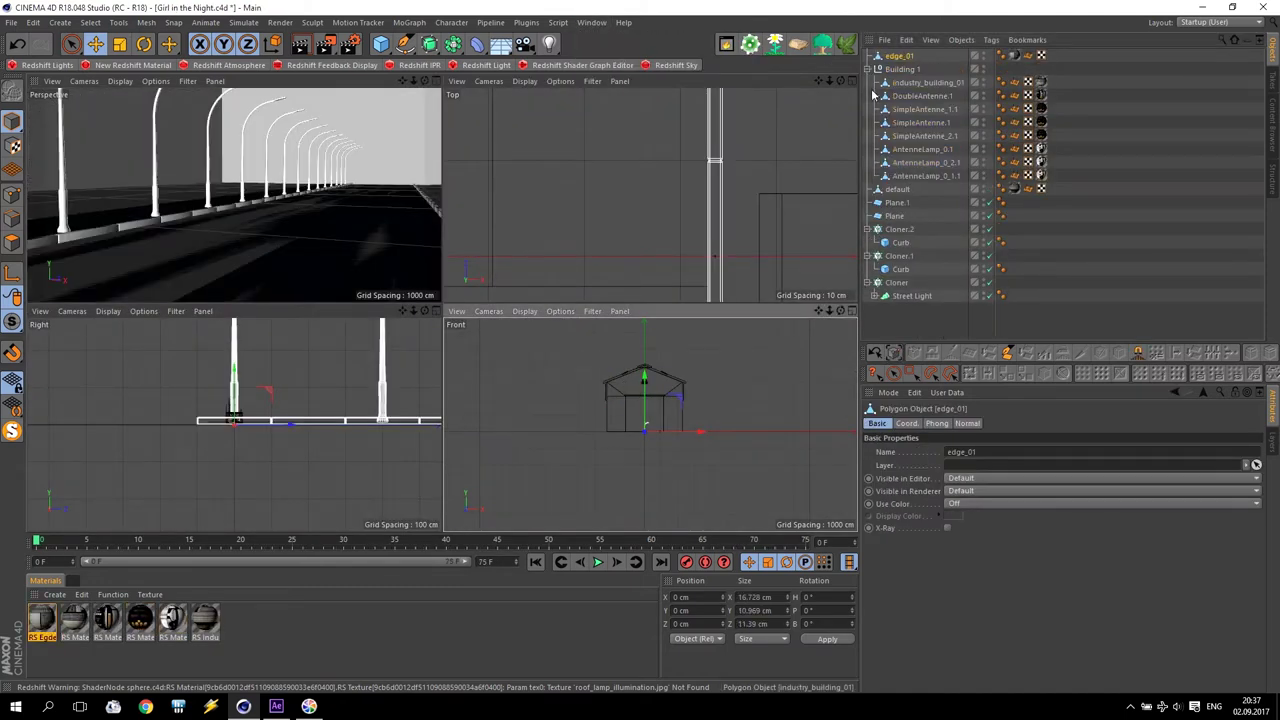
pyautogui.moveTo(41, 620); pyautogui.dragTo(621, 386)
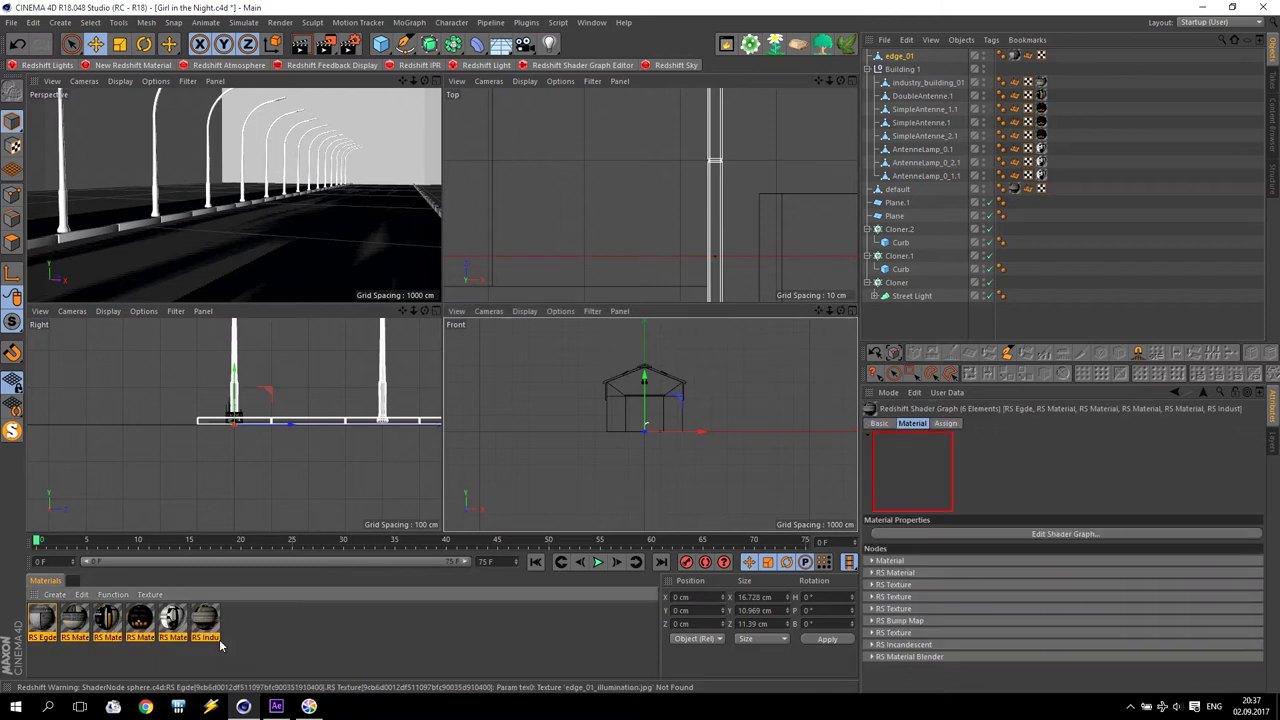
# Collapse the Building 1 hierarchy in the Object Manager and select the group
pyautogui.click(867, 69)
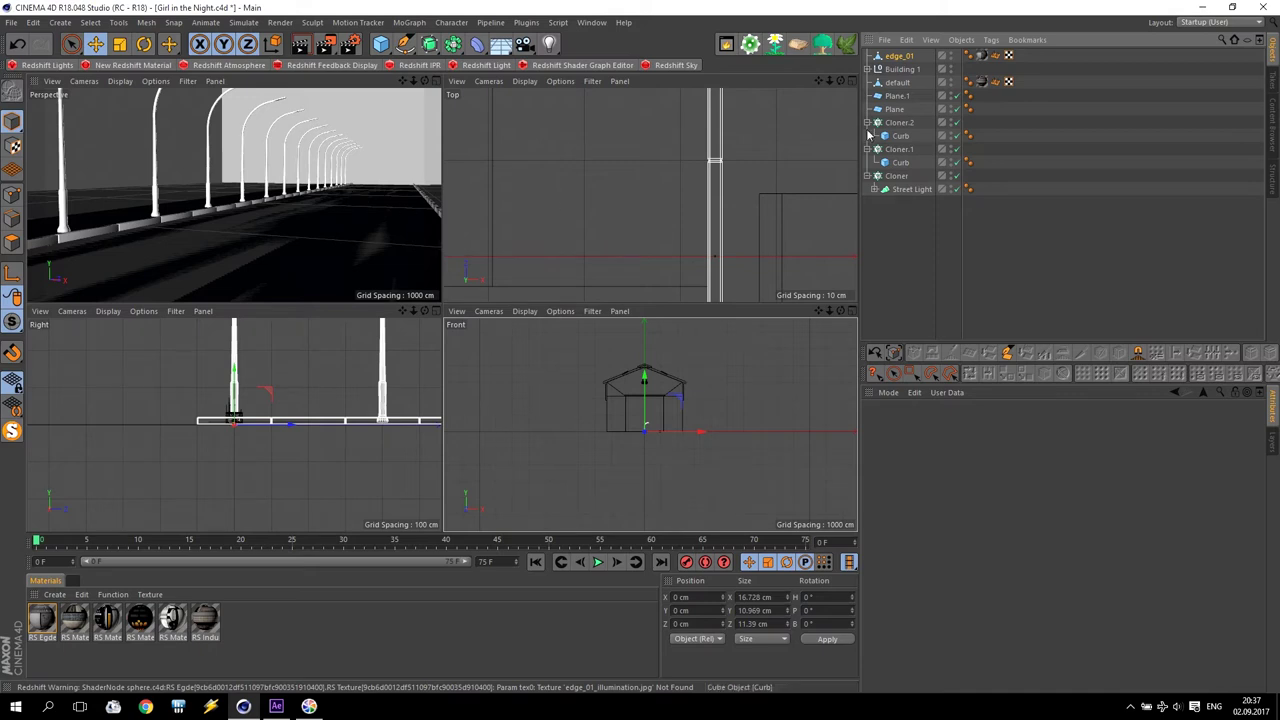
pyautogui.click(901, 70)
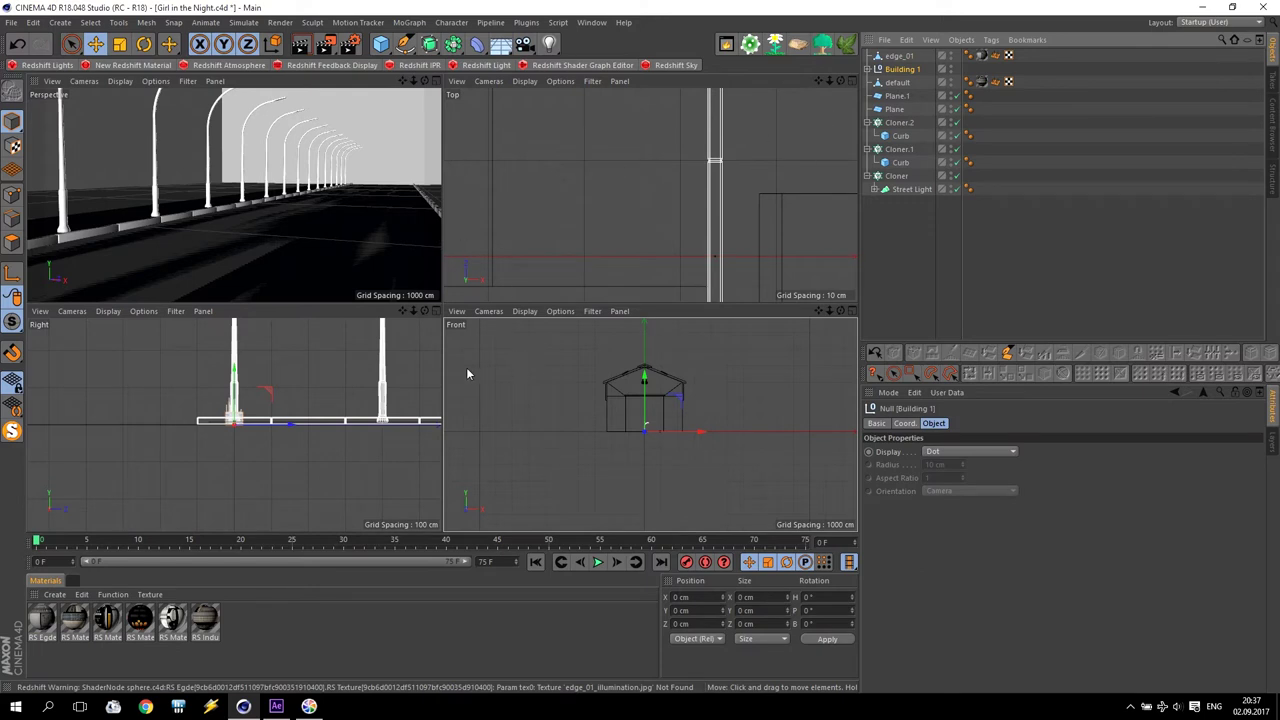
pyautogui.scroll(2, 644, 432)
pyautogui.scroll(2, 645, 425)
pyautogui.scroll(2, 640, 440)
pyautogui.scroll(2, 630, 460)
pyautogui.scroll(-2, 626, 456)
pyautogui.scroll(-2, 646, 430)
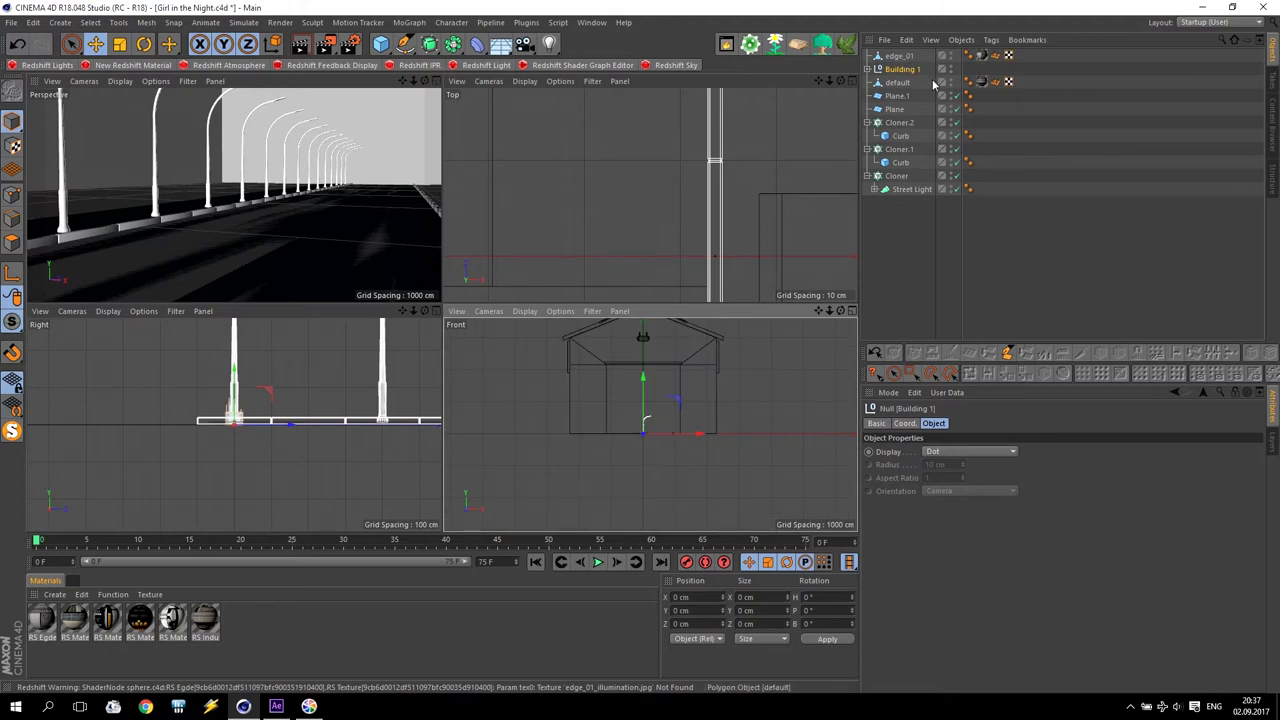
# Rename the default building object to 'Hull Ind'
pyautogui.click(900, 82)
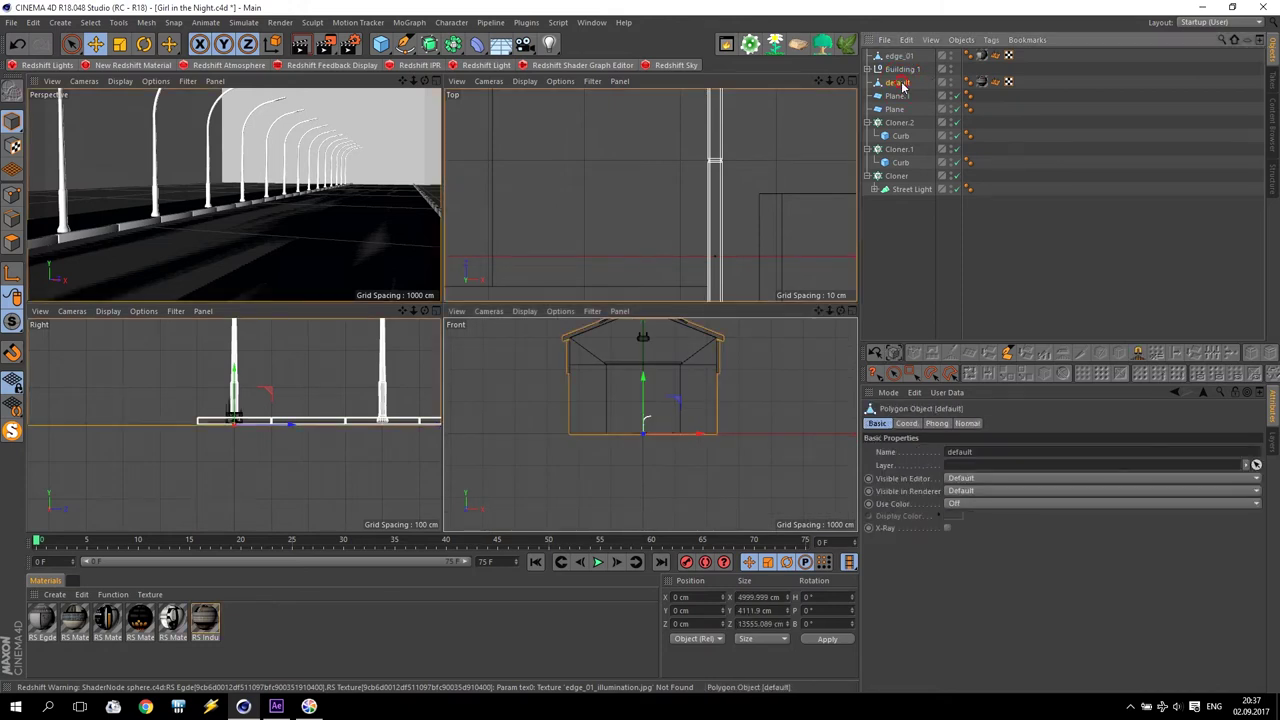
pyautogui.write('Hull Ind')
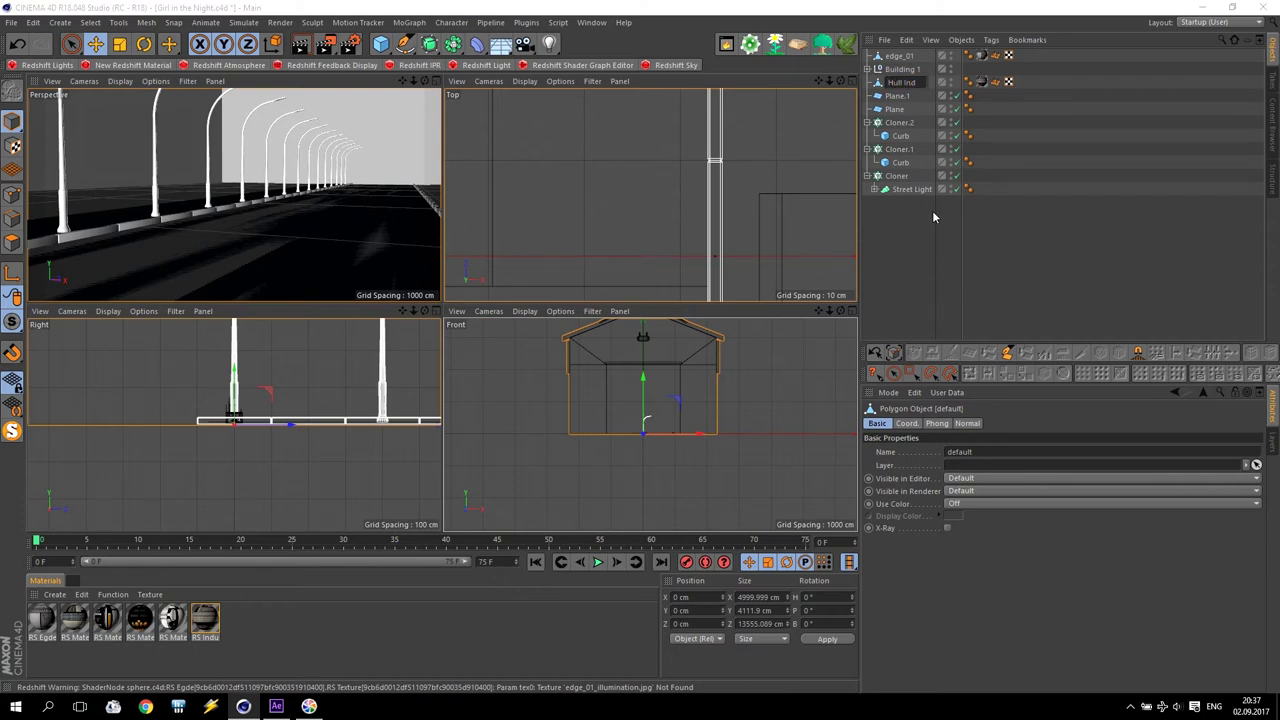
pyautogui.press('Return')
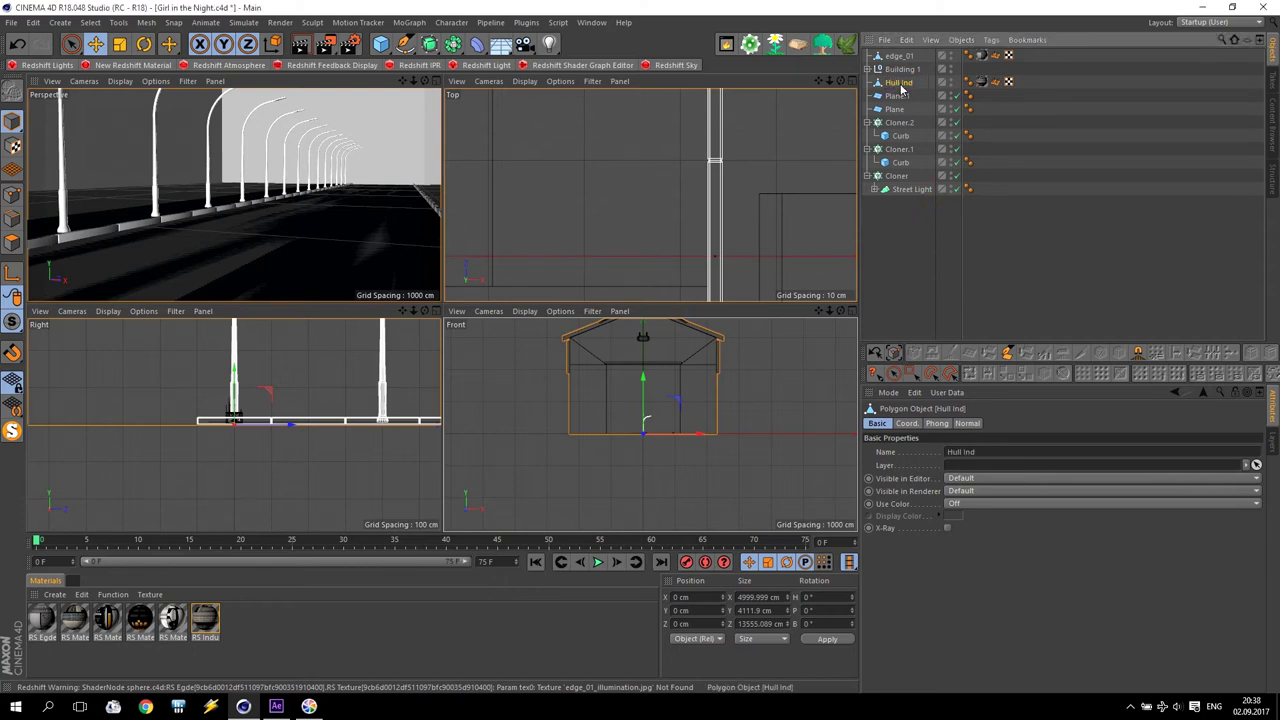
# Set Hull Ind's scale to 0.1 on X, Y and Z in the Coord. tab
pyautogui.click(907, 424)
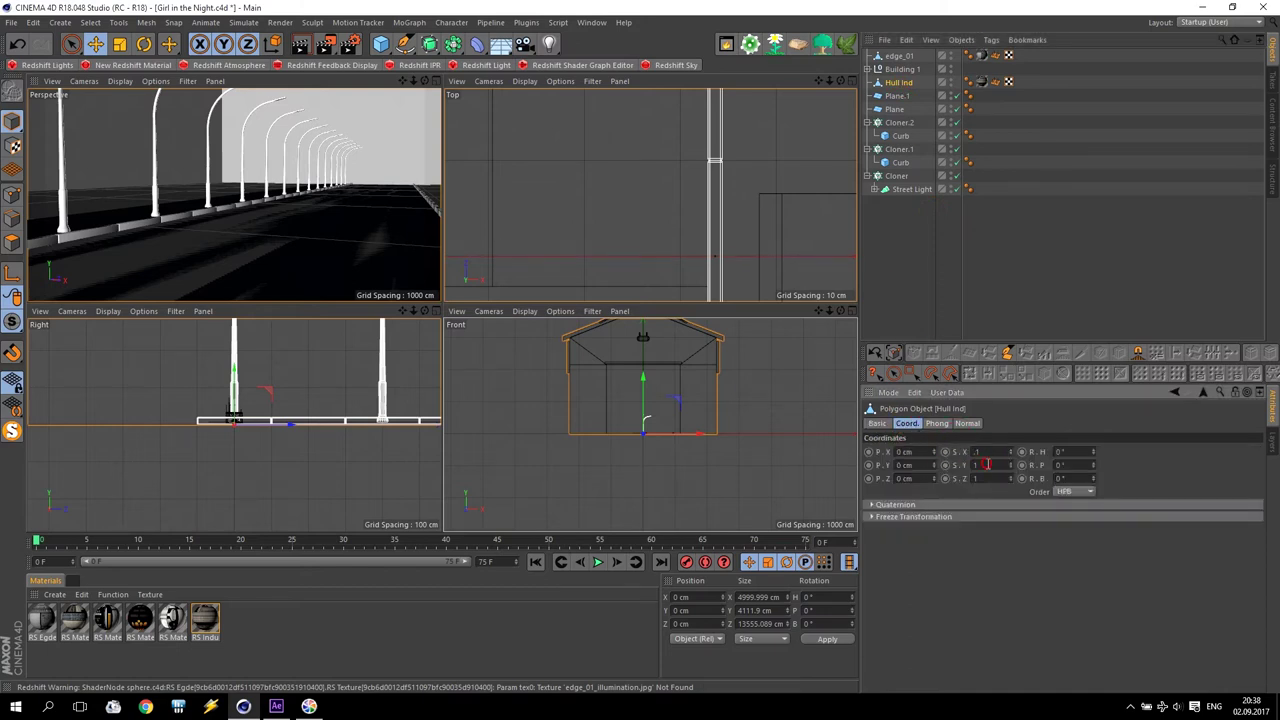
pyautogui.press('Tab')
pyautogui.write('.1')
pyautogui.press('Tab')
pyautogui.write('.1')
pyautogui.press('Return')
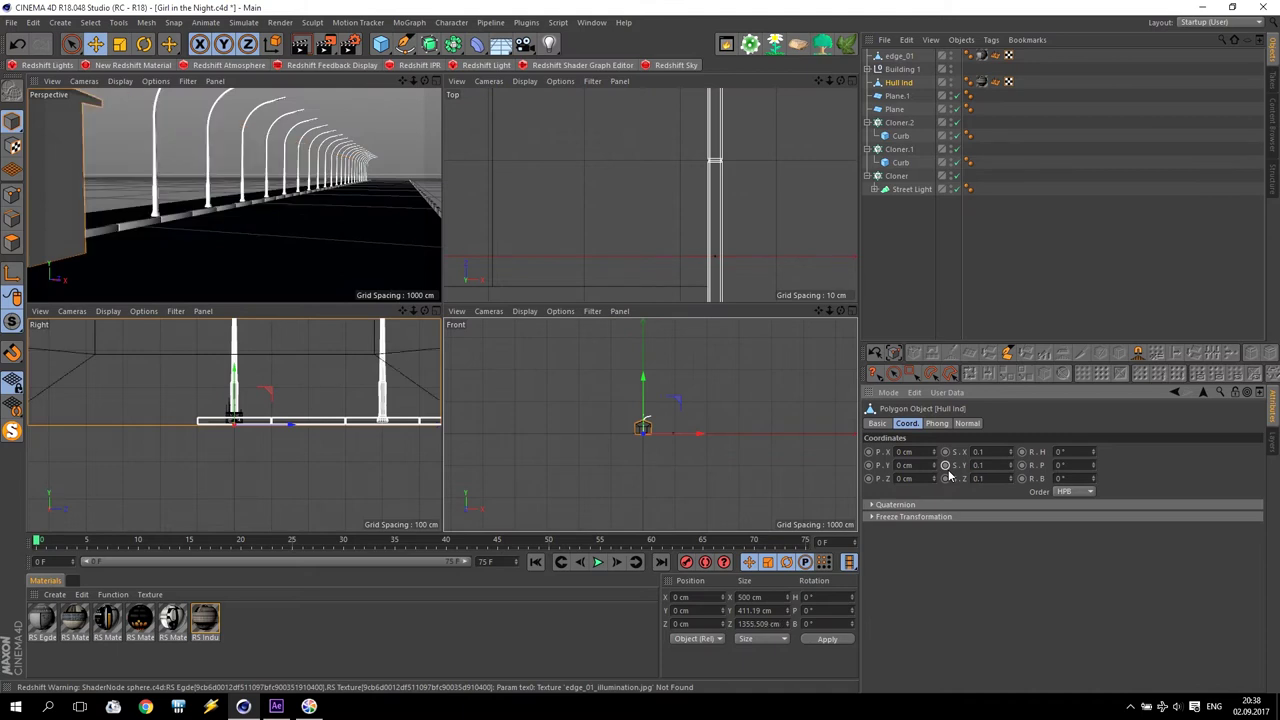
# Move Hull Ind left along X and slide it along the road in the side view
pyautogui.moveTo(692, 434); pyautogui.dragTo(675, 438)
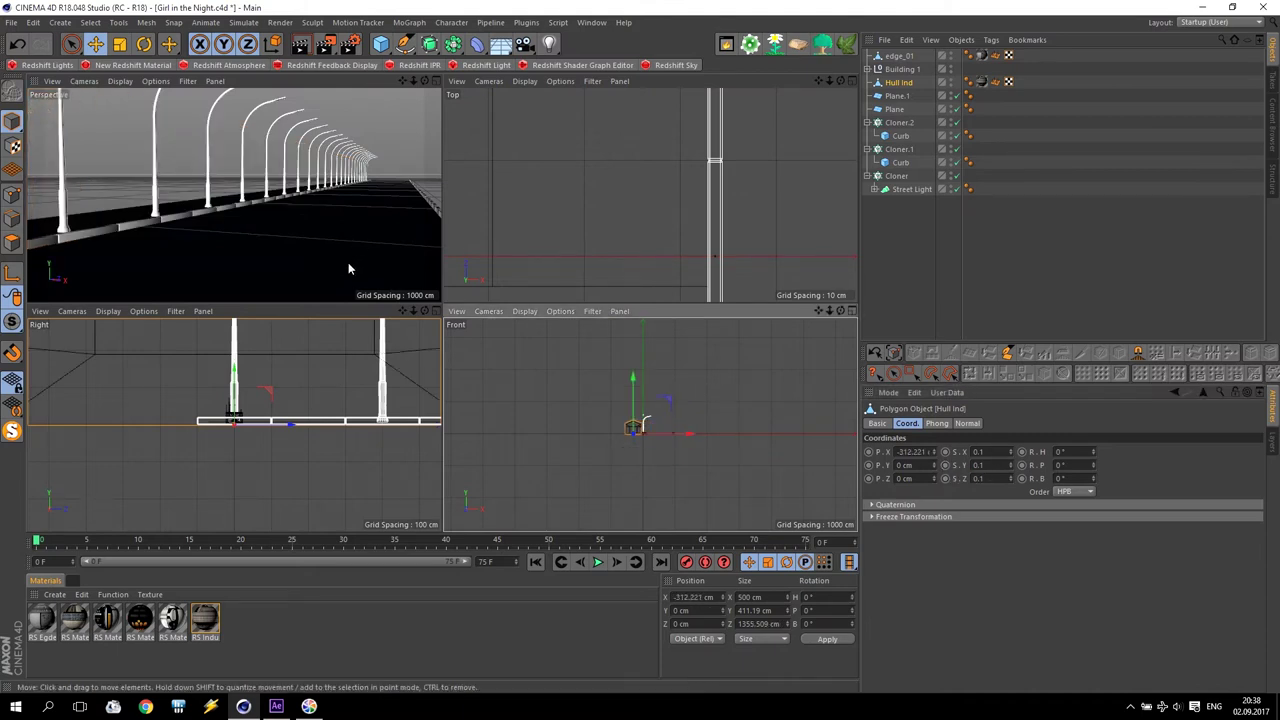
pyautogui.middleClick(250, 374)
pyautogui.scroll(-10, 543, 297)
pyautogui.scroll(4, 614, 262)
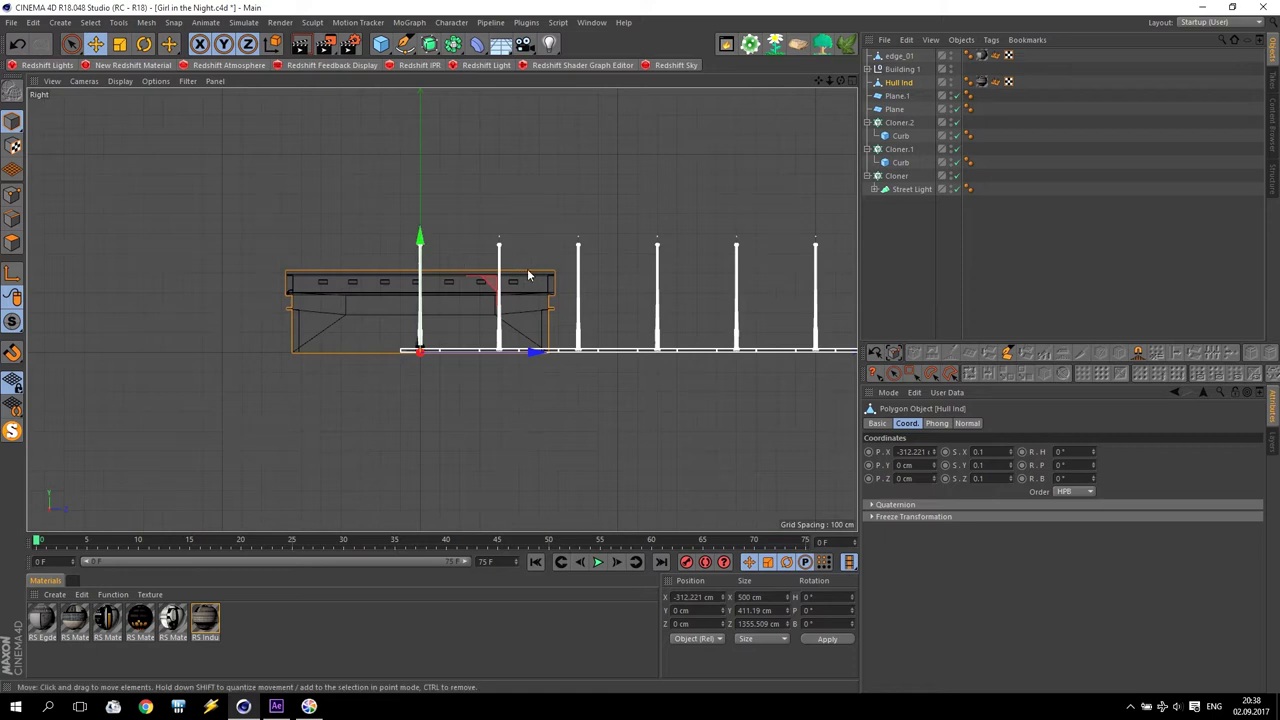
pyautogui.moveTo(533, 350); pyautogui.dragTo(764, 373)
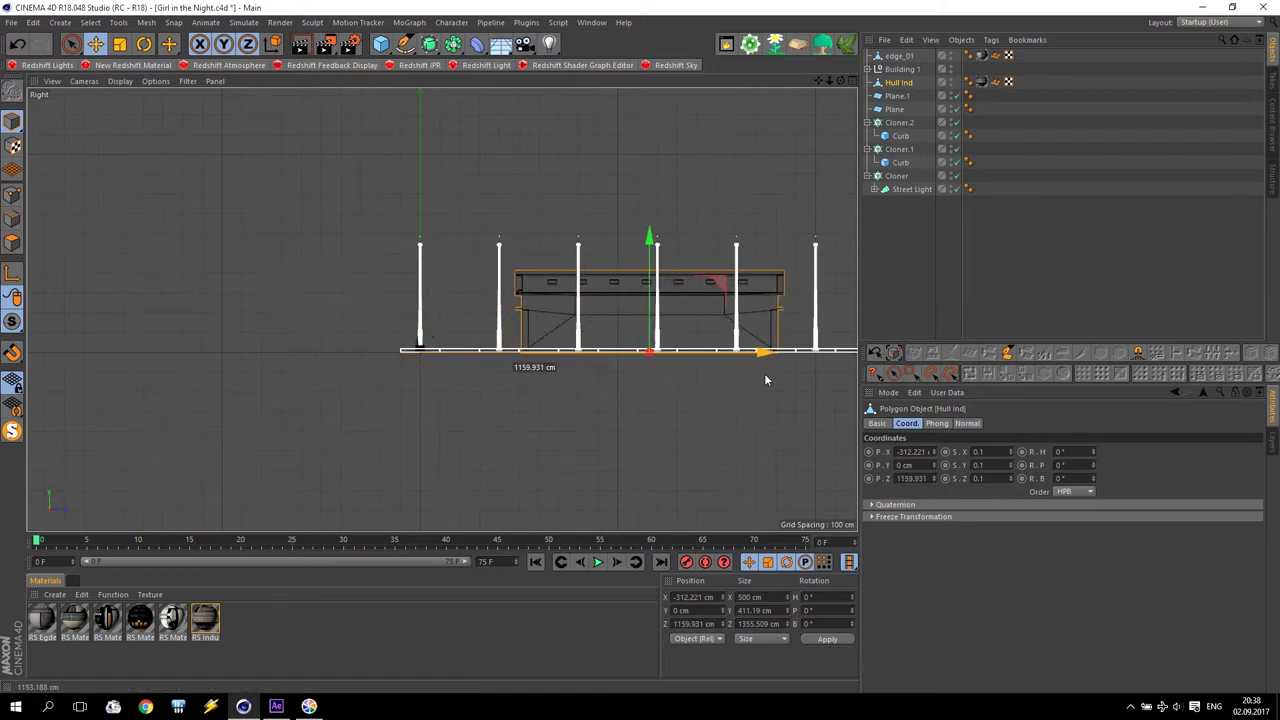
pyautogui.middleClick(467, 321)
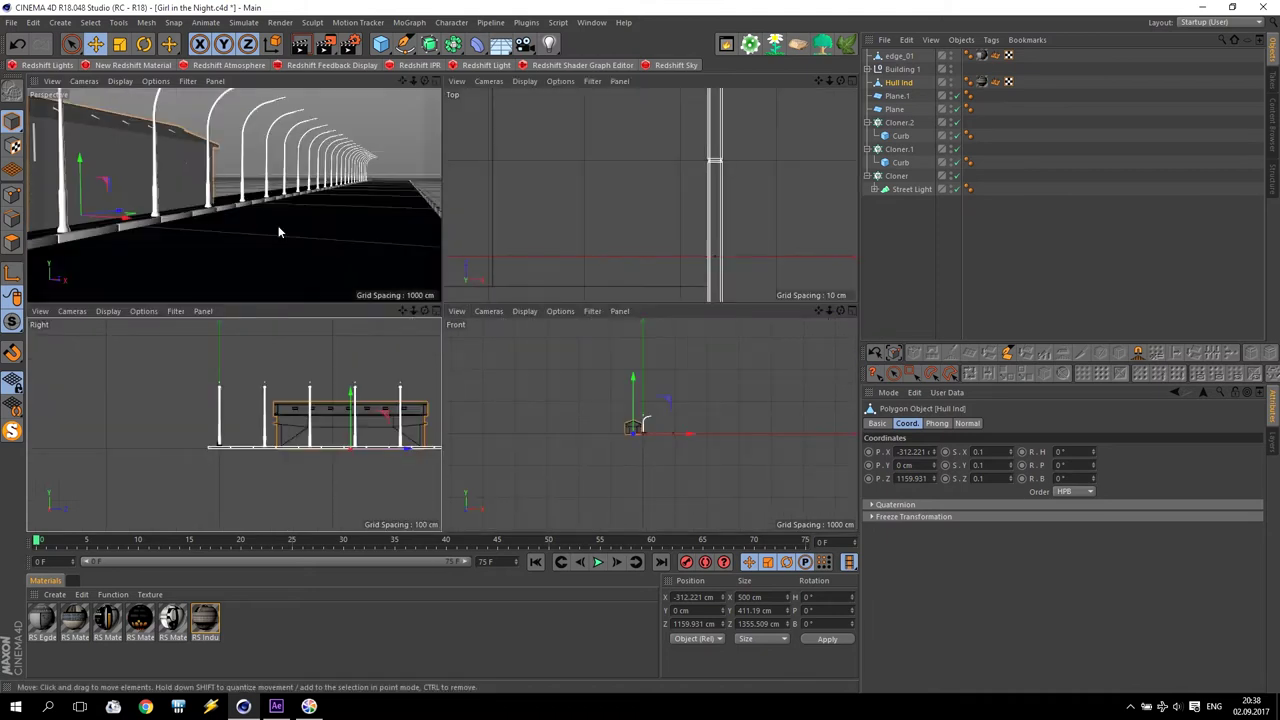
pyautogui.scroll(-3, 632, 256)
pyautogui.scroll(-3, 632, 256)
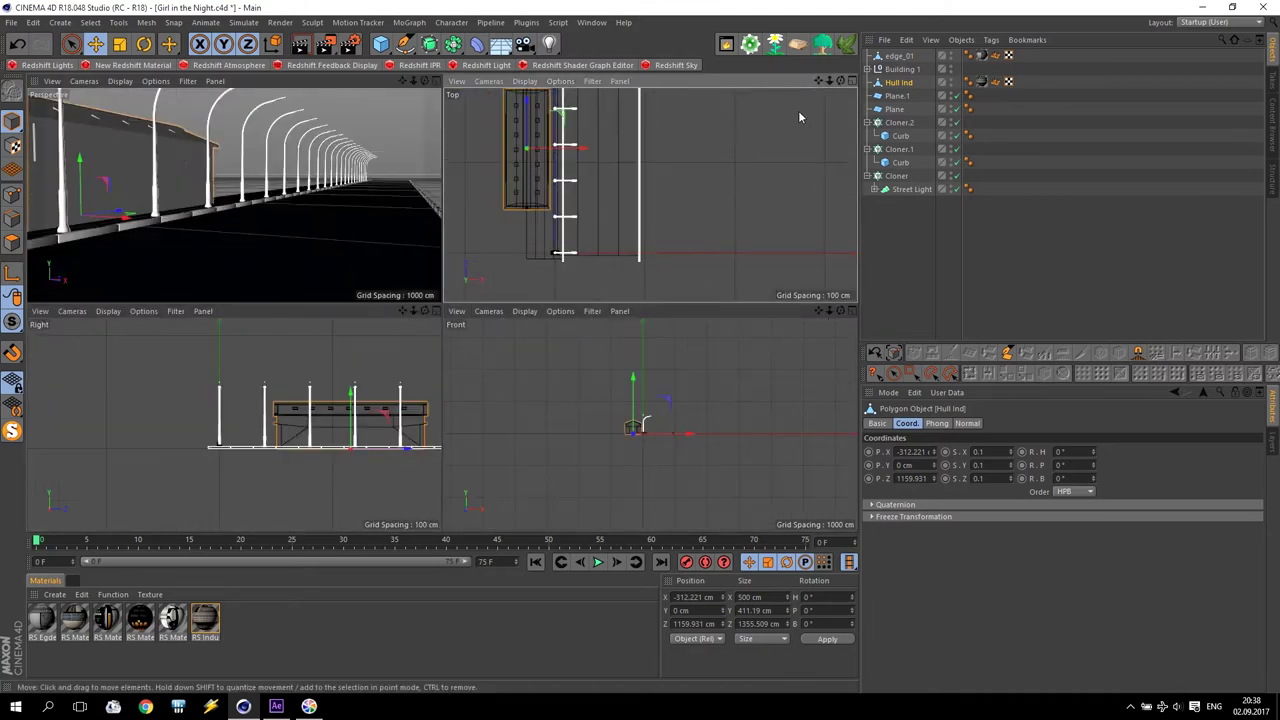
# Move Hull Ind further along the road toward the lamps in the enlarged Top view
pyautogui.moveTo(819, 81)
pyautogui.mouseDown()
pyautogui.moveTo(613, 213)
pyautogui.moveTo(606, 150)
pyautogui.mouseUp()
pyautogui.middleClick(718, 125)
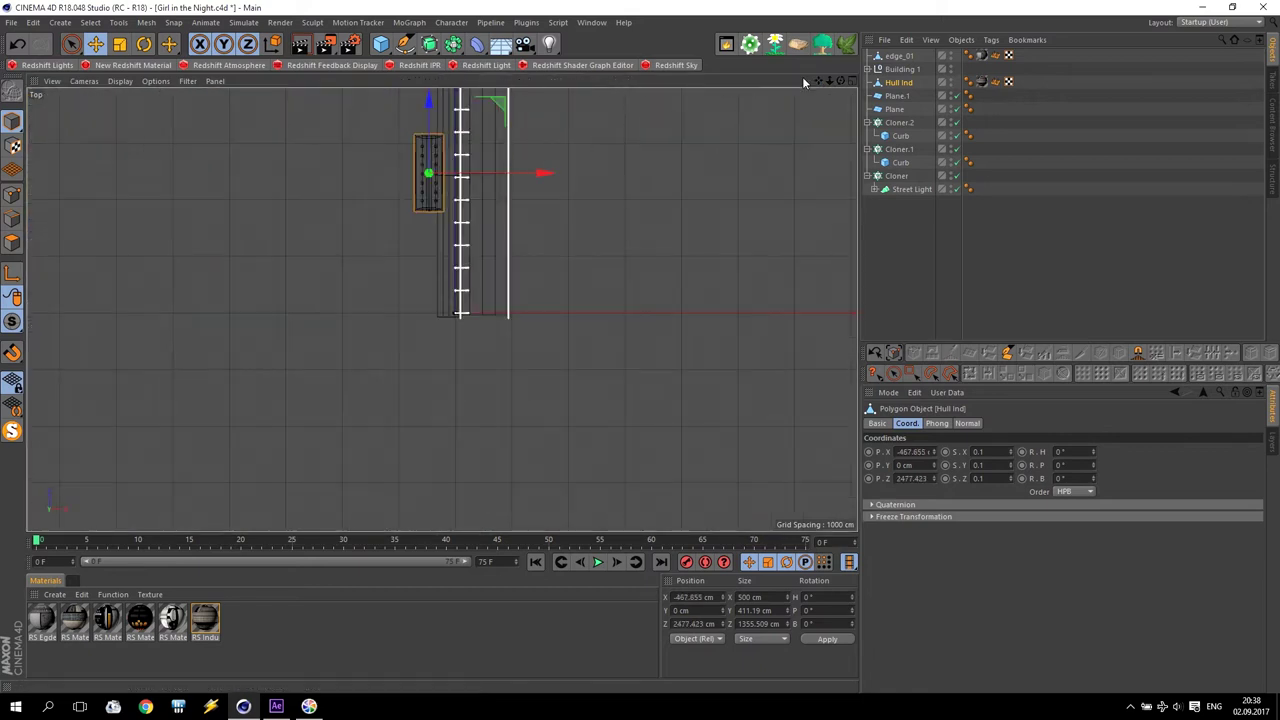
pyautogui.moveTo(818, 81); pyautogui.dragTo(604, 211)
pyautogui.moveTo(505, 310); pyautogui.dragTo(514, 20)
pyautogui.moveTo(818, 81); pyautogui.dragTo(818, 238)
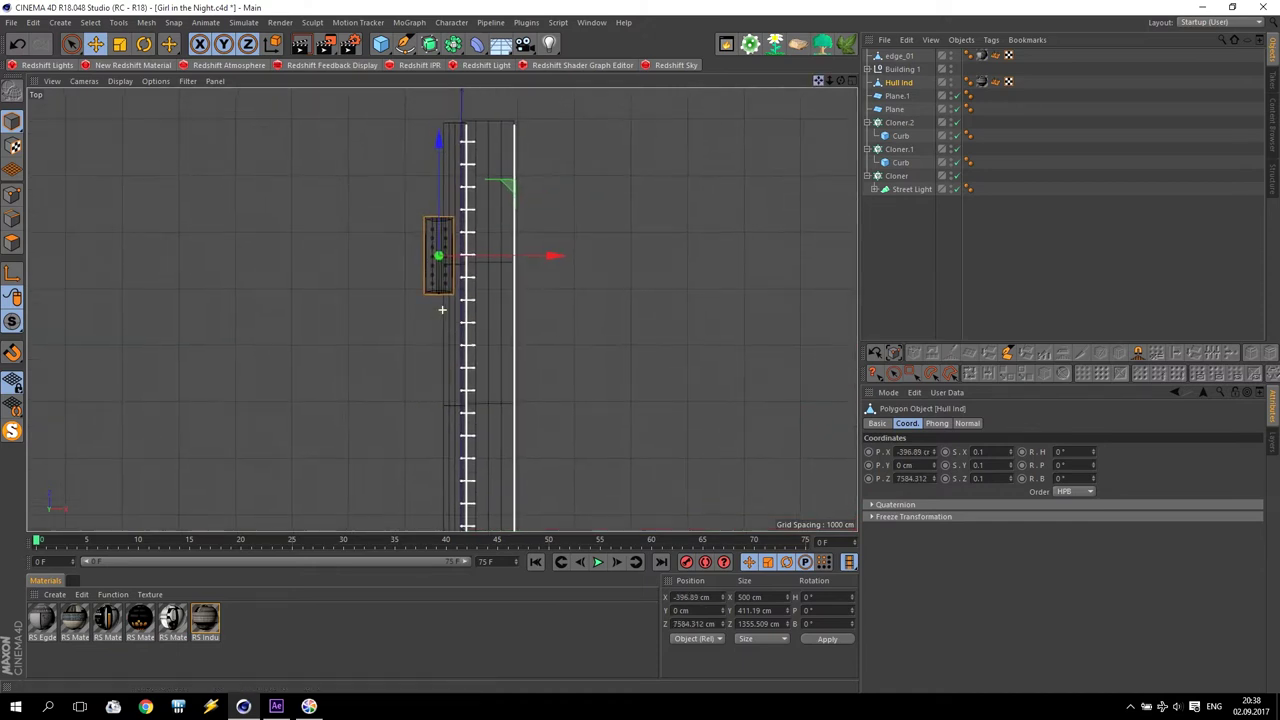
pyautogui.scroll(5, 420, 316)
pyautogui.moveTo(443, 334)
pyautogui.mouseDown()
pyautogui.moveTo(439, 208)
pyautogui.moveTo(458, 58)
pyautogui.mouseUp()
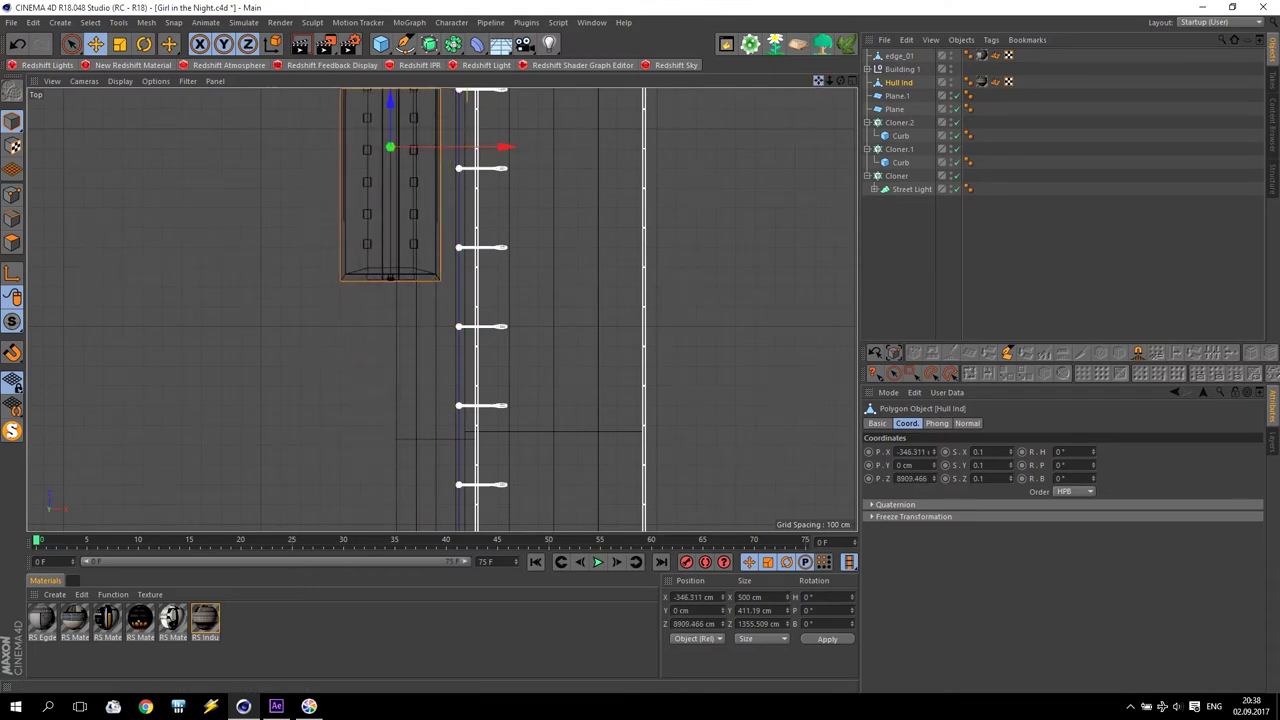
pyautogui.moveTo(818, 81); pyautogui.dragTo(853, 323)
# Settle Hull Ind beside the lamp posts and Ctrl-drag copies Hull Ind.1 and Hull Ind.2
pyautogui.moveTo(496, 326); pyautogui.dragTo(458, 254)
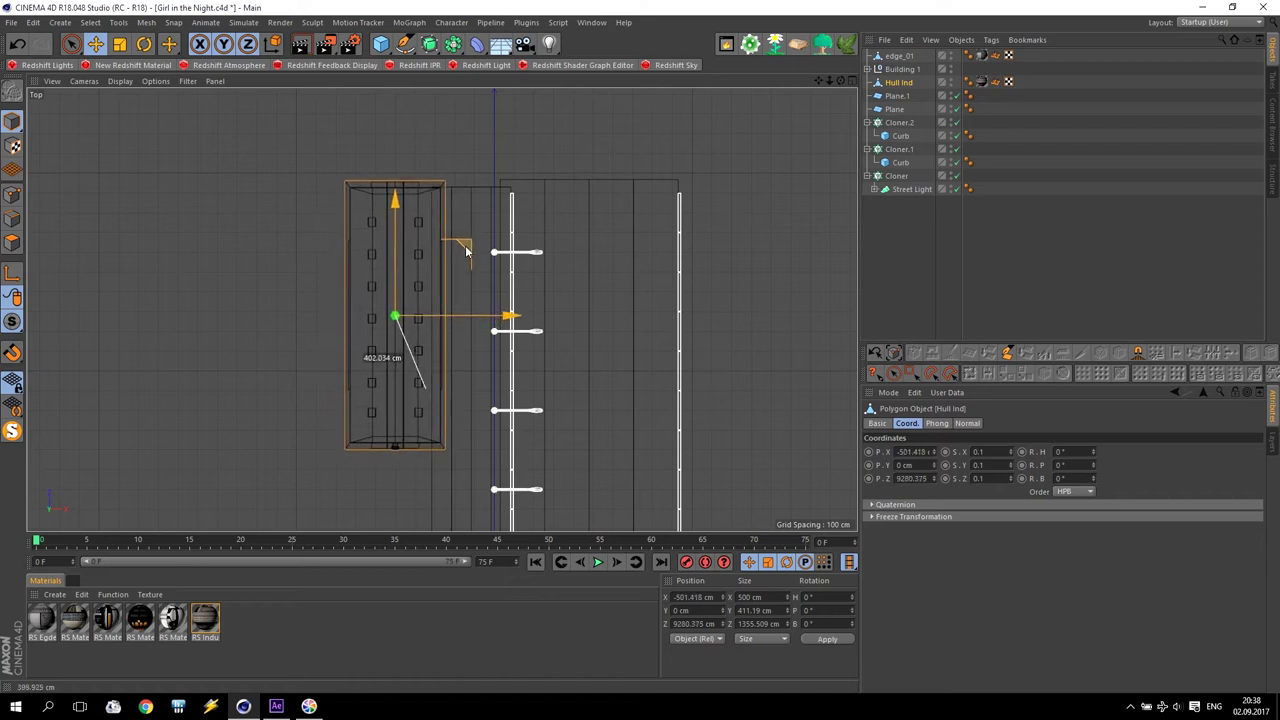
pyautogui.scroll(-5, 494, 310)
pyautogui.moveTo(458, 254)
pyautogui.mouseDown()
pyautogui.moveTo(469, 250)
pyautogui.moveTo(463, 358)
pyautogui.mouseUp()
pyautogui.moveTo(462, 345); pyautogui.dragTo(448, 168, button='middle')
pyautogui.keyDown('ctrl'); pyautogui.moveTo(449, 172); pyautogui.dragTo(447, 277); pyautogui.keyUp('ctrl')
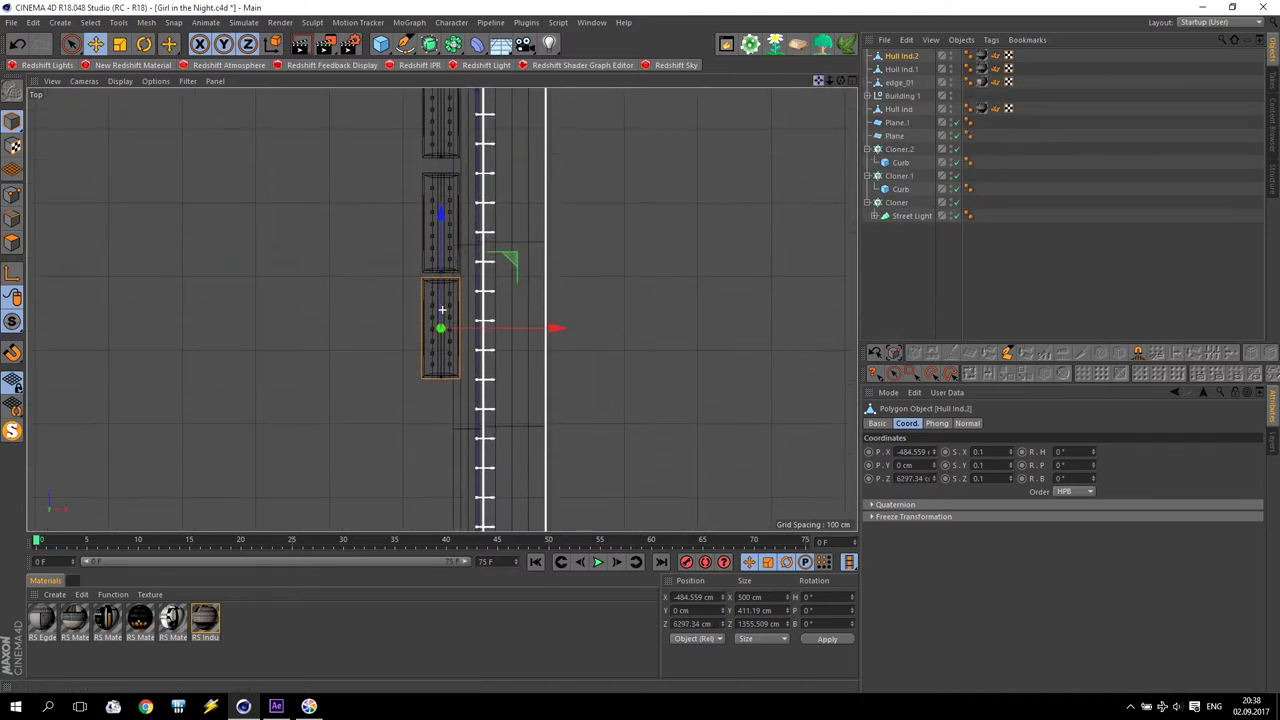
# Duplicate the hull as Hull Ind.3 further down the road
pyautogui.moveTo(458, 280); pyautogui.dragTo(457, 152, button='middle')
pyautogui.keyDown('ctrl'); pyautogui.moveTo(457, 150); pyautogui.dragTo(457, 271); pyautogui.keyUp('ctrl')
pyautogui.scroll(-5, 647, 449)
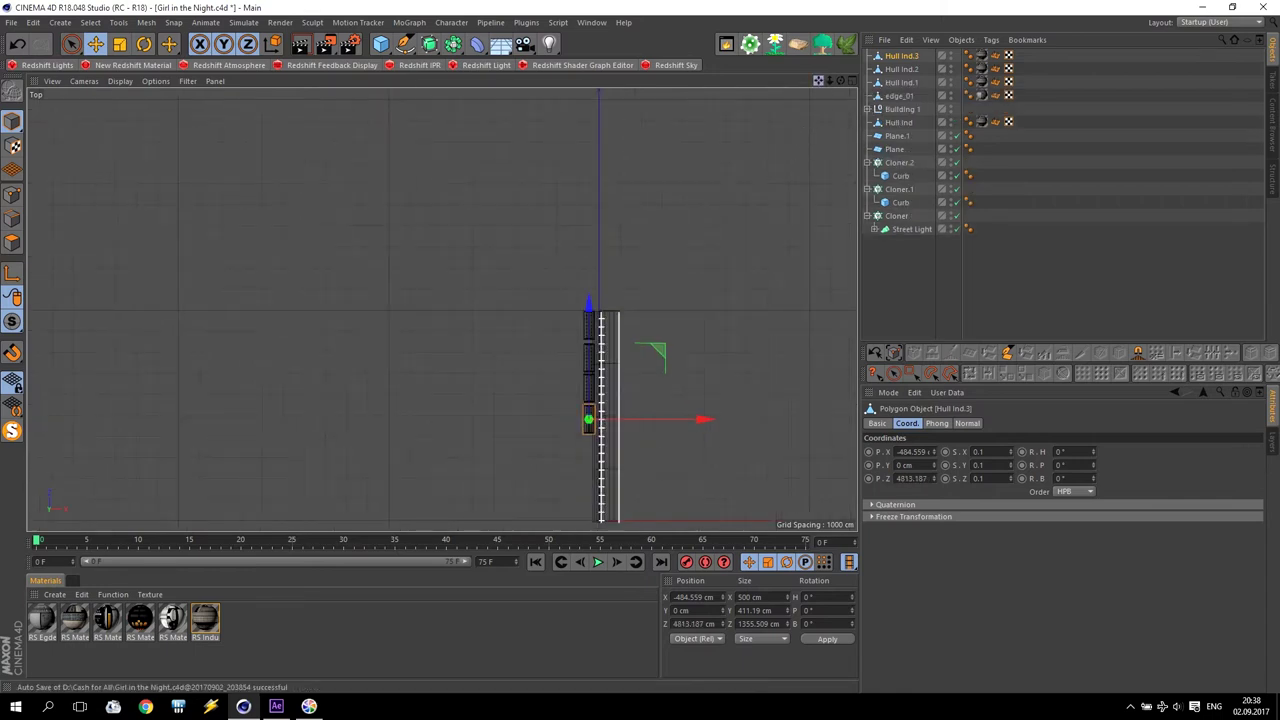
pyautogui.scroll(3, 550, 336)
# Duplicate the hull as Hull Ind.4, rotate it 90 degrees and move it up-left
pyautogui.moveTo(488, 210)
pyautogui.keyDown('ctrl'); pyautogui.mouseDown()
pyautogui.moveTo(491, 306)
pyautogui.moveTo(345, 330)
pyautogui.mouseUp(); pyautogui.keyUp('ctrl')
pyautogui.press('r')
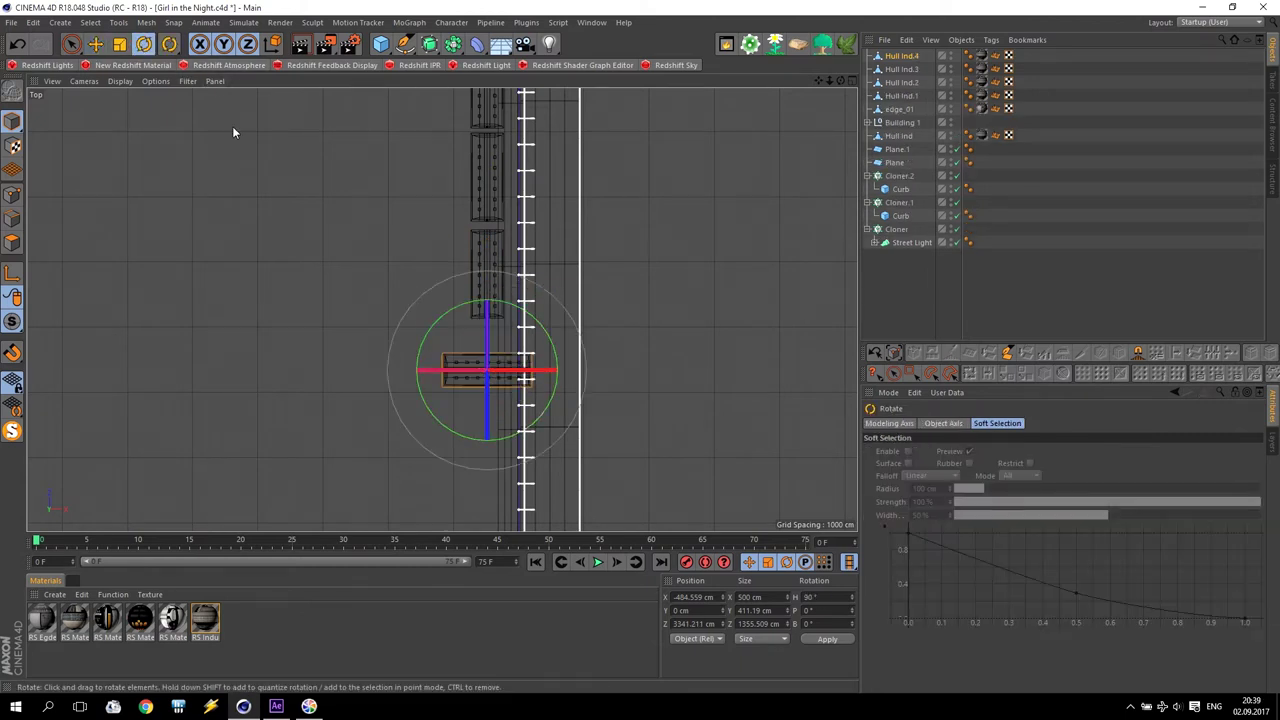
pyautogui.click(95, 43)
pyautogui.scroll(3, 518, 320)
pyautogui.moveTo(450, 257); pyautogui.dragTo(402, 184)
# Nudge Hull Ind.3 down, then copy-paste it twice, moving the new hall along the street
pyautogui.click(534, 154)
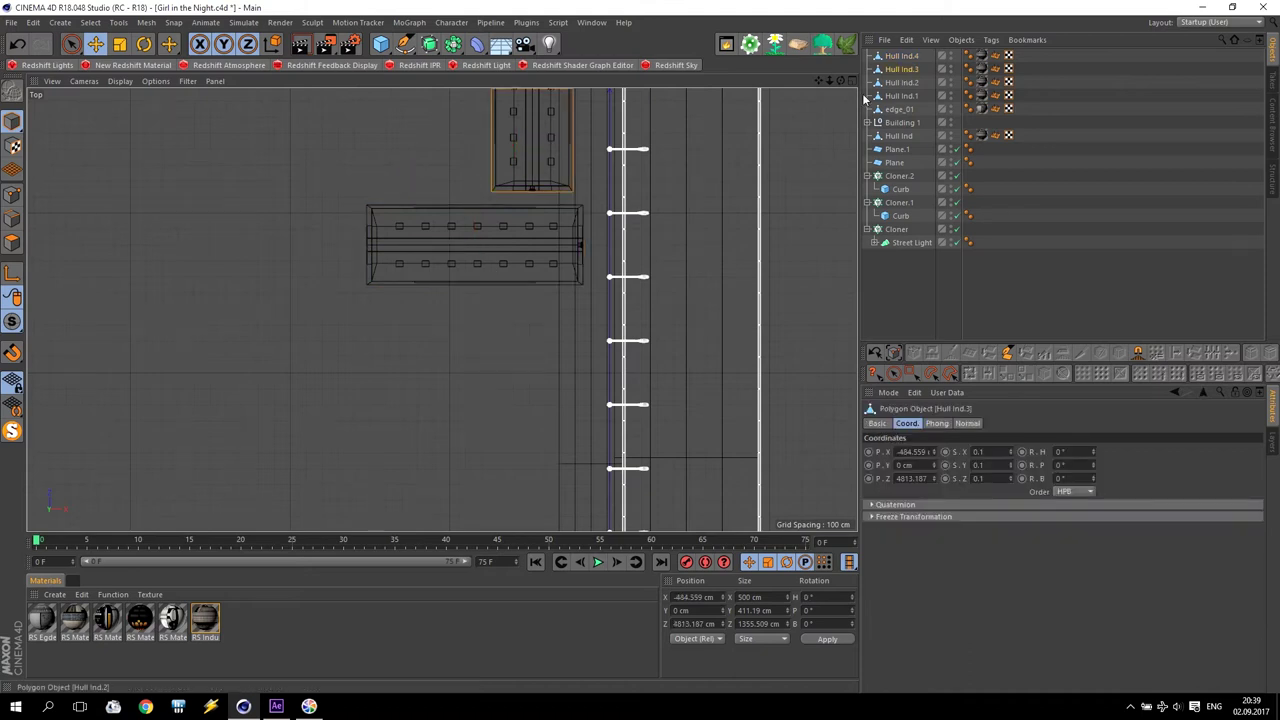
pyautogui.scroll(-3, 731, 163)
pyautogui.moveTo(657, 143)
pyautogui.mouseDown()
pyautogui.moveTo(662, 255)
pyautogui.moveTo(662, 243)
pyautogui.mouseUp()
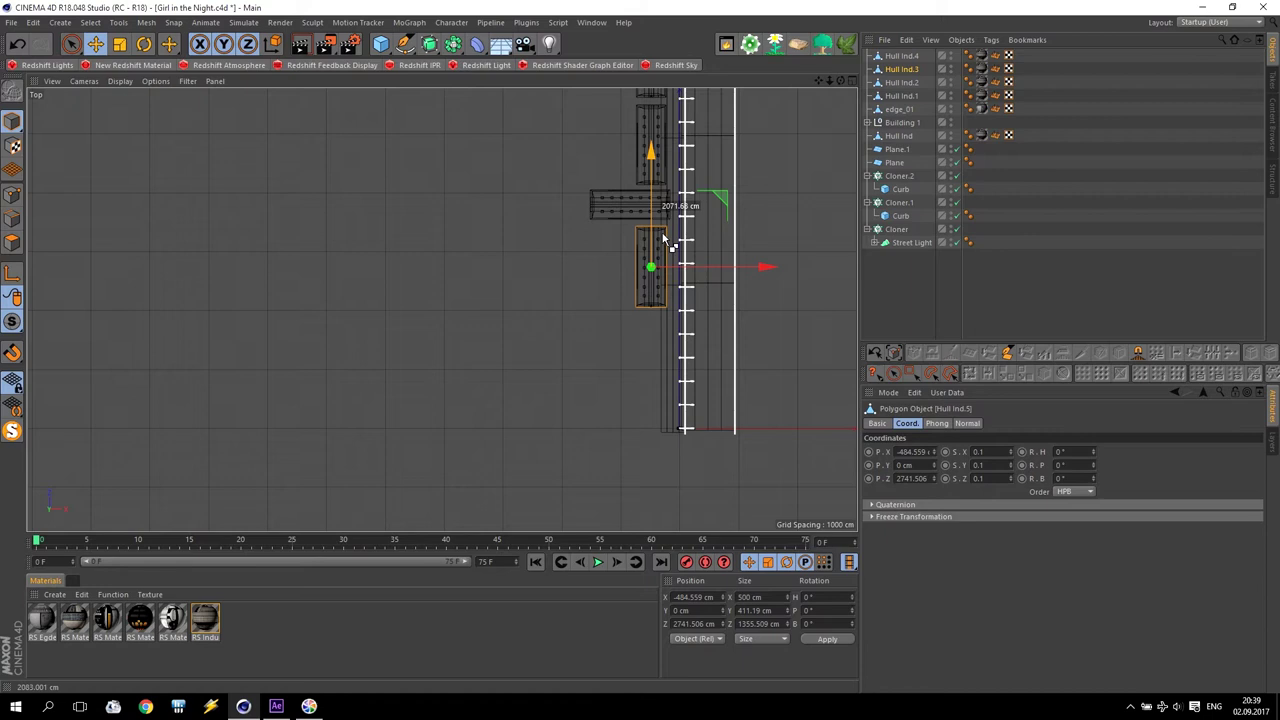
pyautogui.hotkey('ctrl', 'c')
pyautogui.hotkey('ctrl', 'v')
pyautogui.scroll(3, 747, 348)
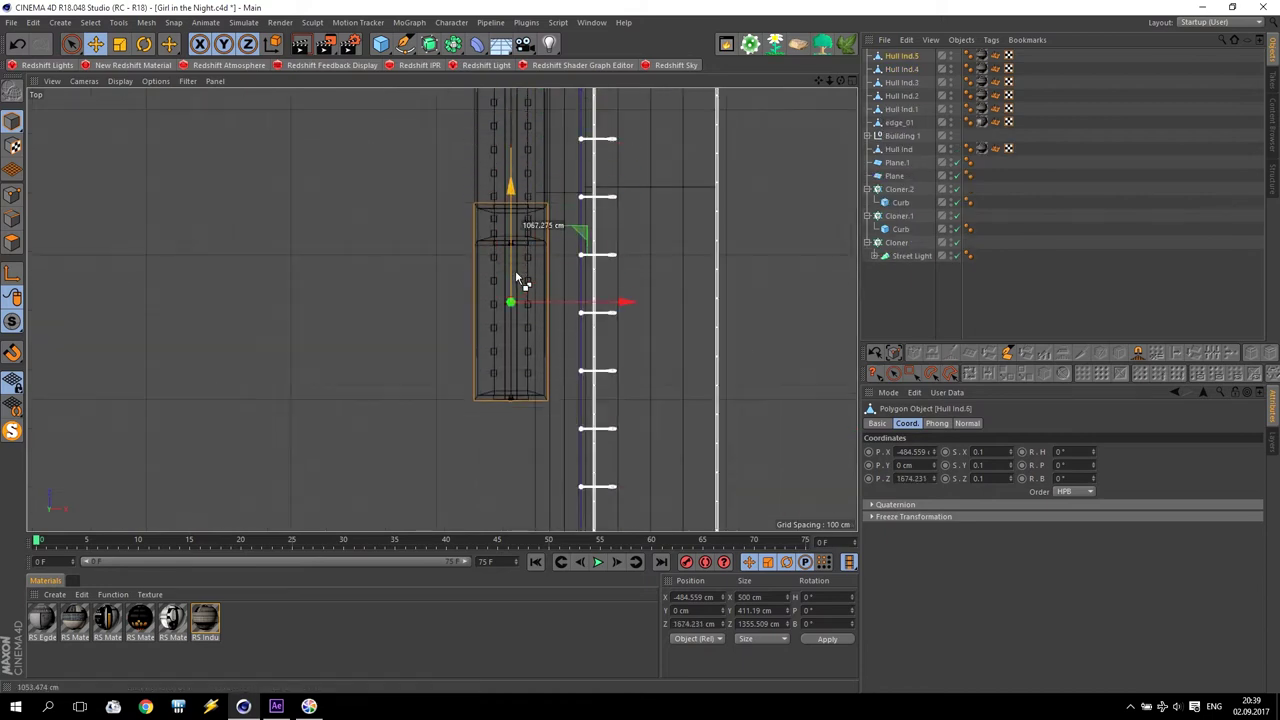
pyautogui.moveTo(519, 120); pyautogui.dragTo(520, 371)
pyautogui.hotkey('ctrl', 'c')
pyautogui.hotkey('ctrl', 'v')
# In the four-view layout, reposition Hull Ind.4 and slide Hull Ind.6 along the street
pyautogui.middleClick(262, 208)
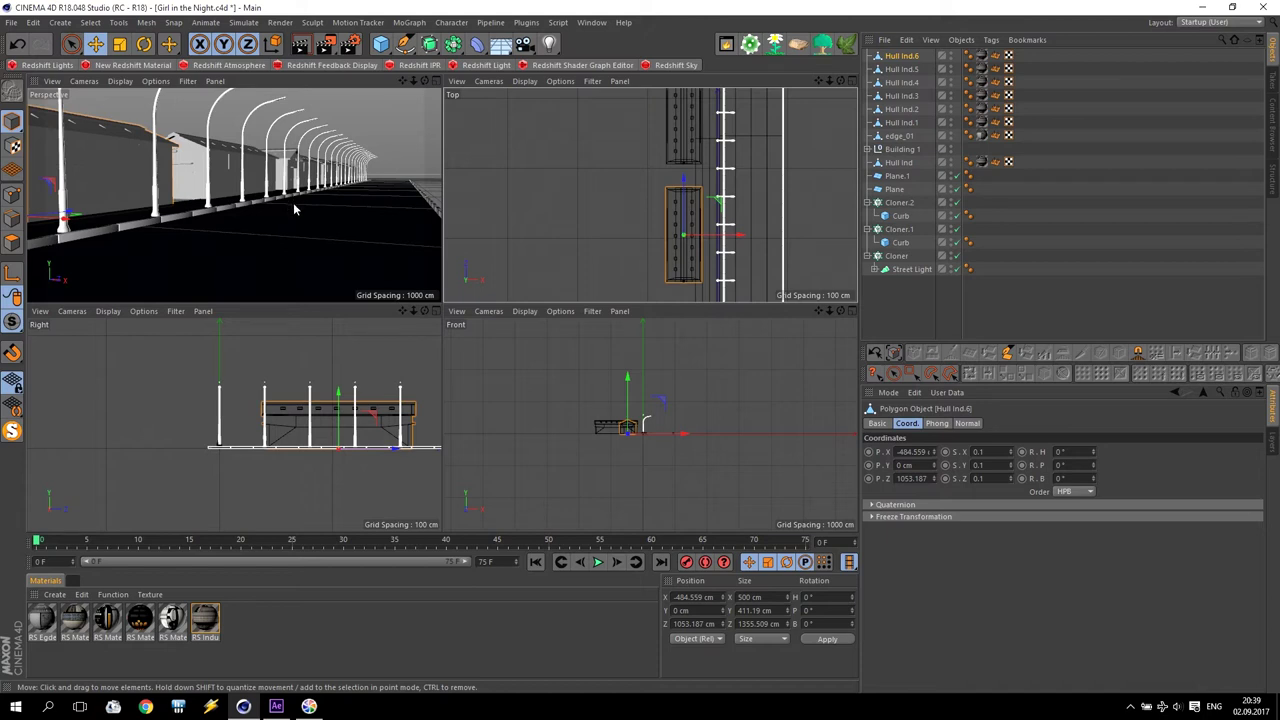
pyautogui.scroll(-2, 730, 190)
pyautogui.scroll(-2, 760, 150)
pyautogui.scroll(-3, 774, 115)
pyautogui.click(631, 179)
pyautogui.moveTo(631, 150)
pyautogui.mouseDown()
pyautogui.moveTo(631, 212)
pyautogui.moveTo(650, 171)
pyautogui.mouseUp()
pyautogui.click(630, 237)
pyautogui.moveTo(632, 214); pyautogui.dragTo(632, 224)
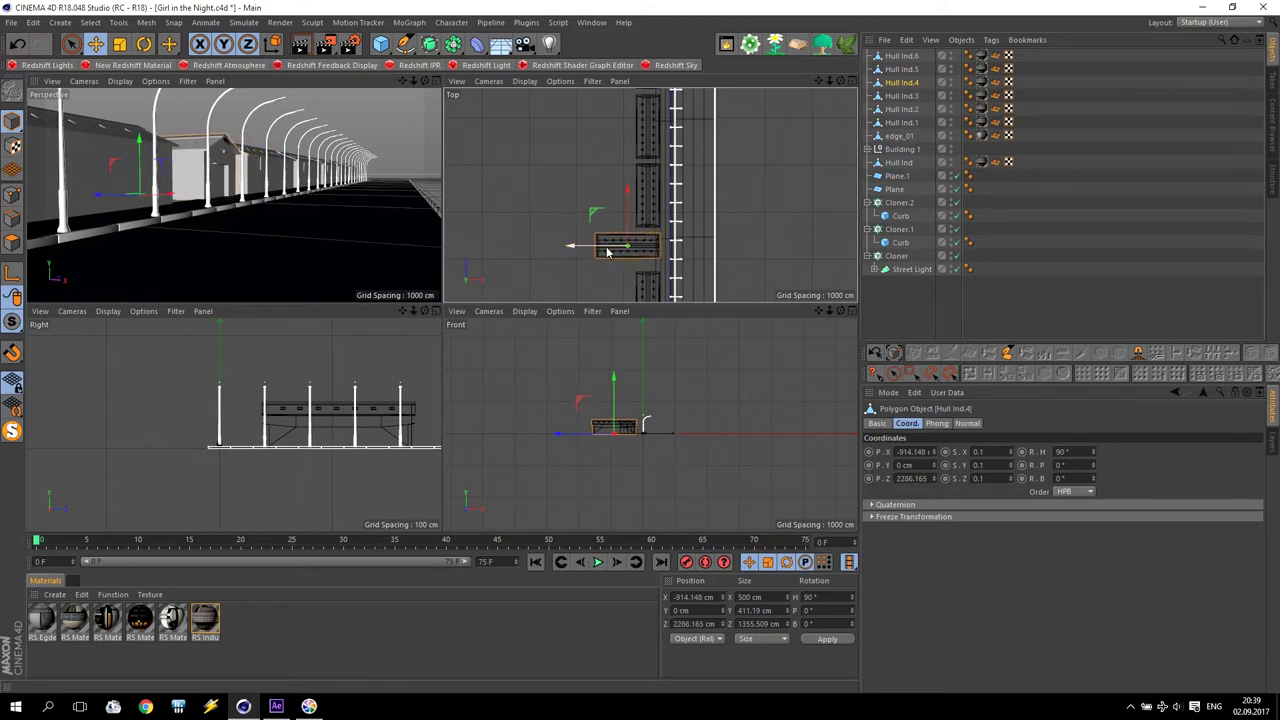
pyautogui.click(645, 284)
pyautogui.moveTo(646, 270); pyautogui.dragTo(657, 229)
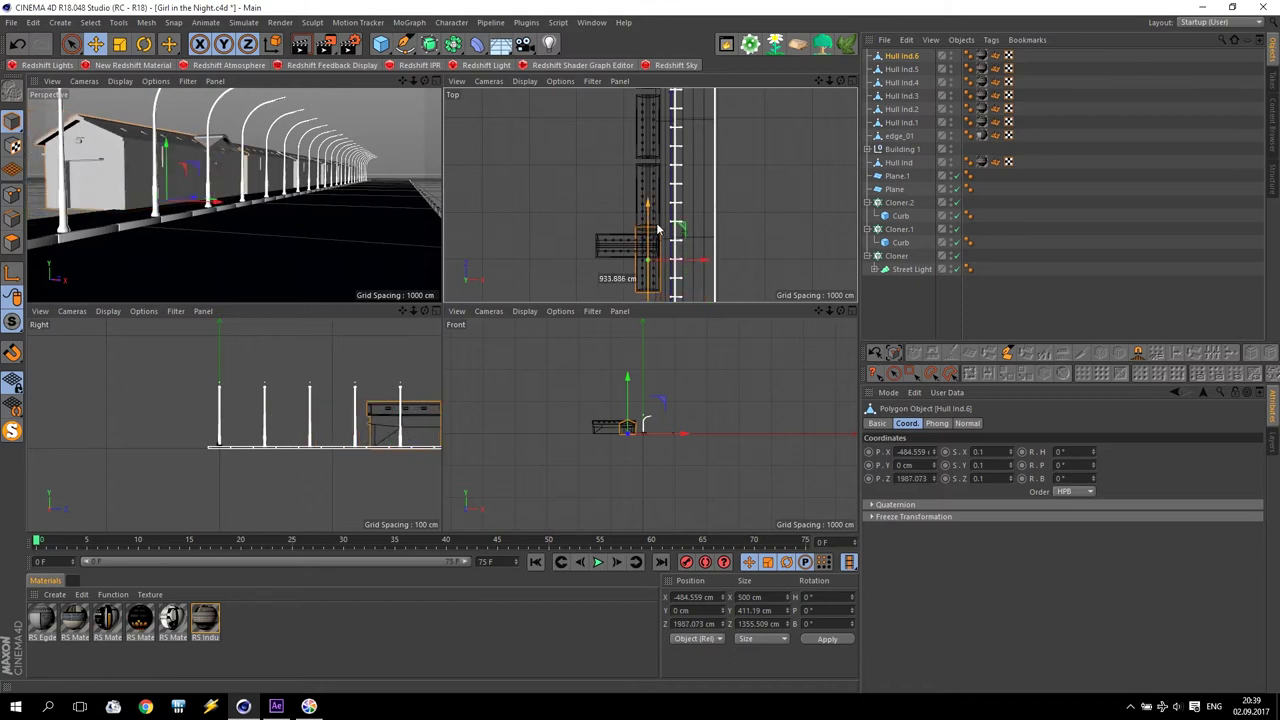
# Delete the extra Hull Ind.5 and move Hull Ind.4 up between the other halls
pyautogui.click(650, 191)
pyautogui.press('Delete')
pyautogui.click(614, 243)
pyautogui.moveTo(625, 235); pyautogui.dragTo(646, 193)
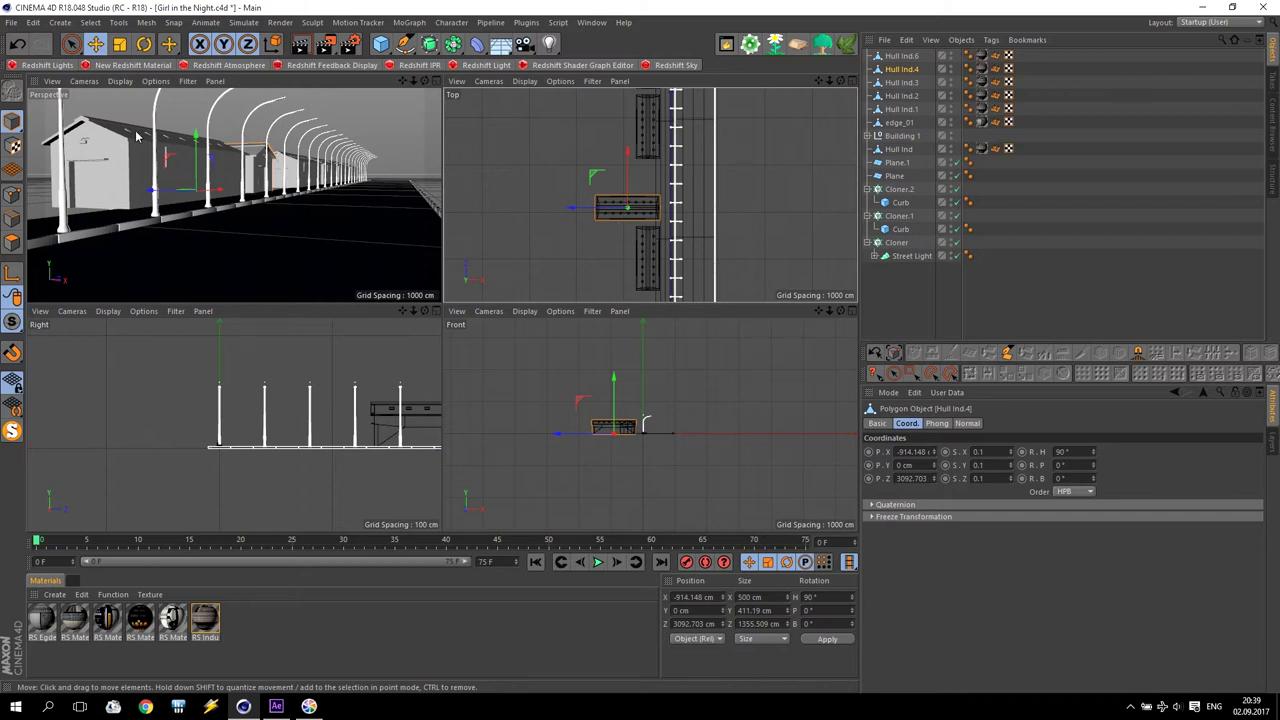
pyautogui.click(224, 173)
# Set the renderer to Redshift with Samples Max 2 in Render Settings
pyautogui.middleClick(224, 173)
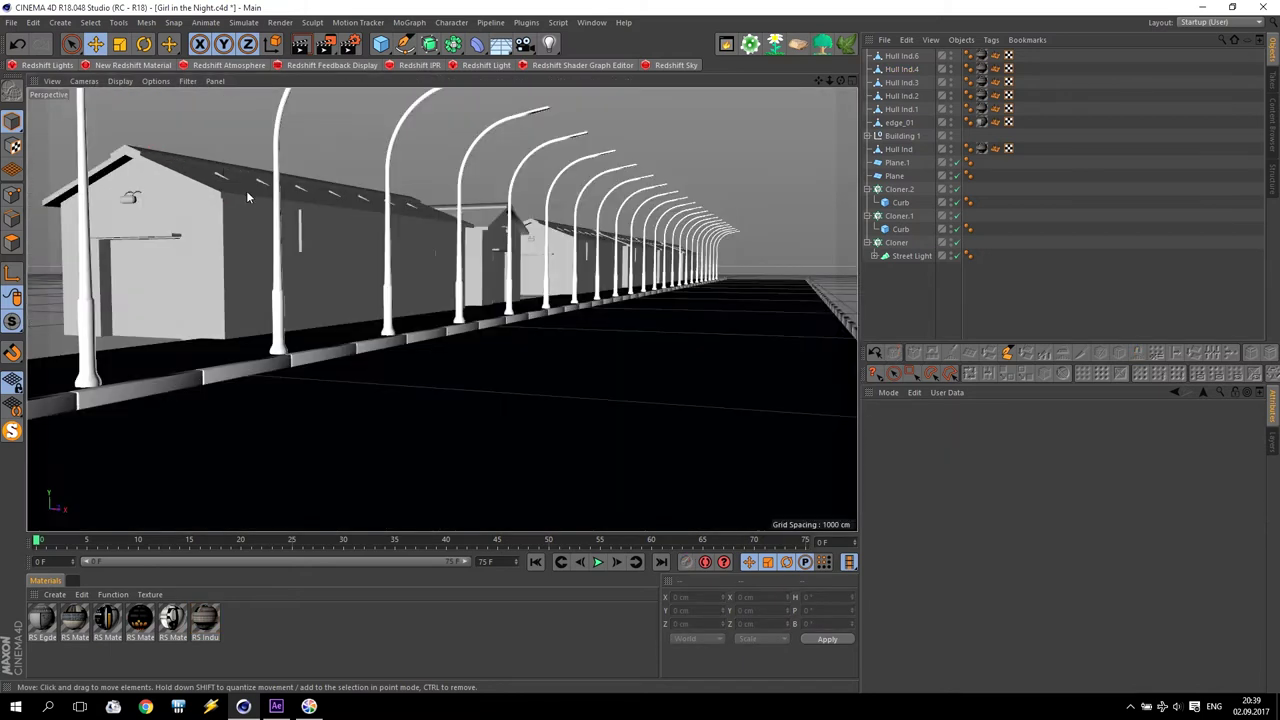
pyautogui.click(496, 256)
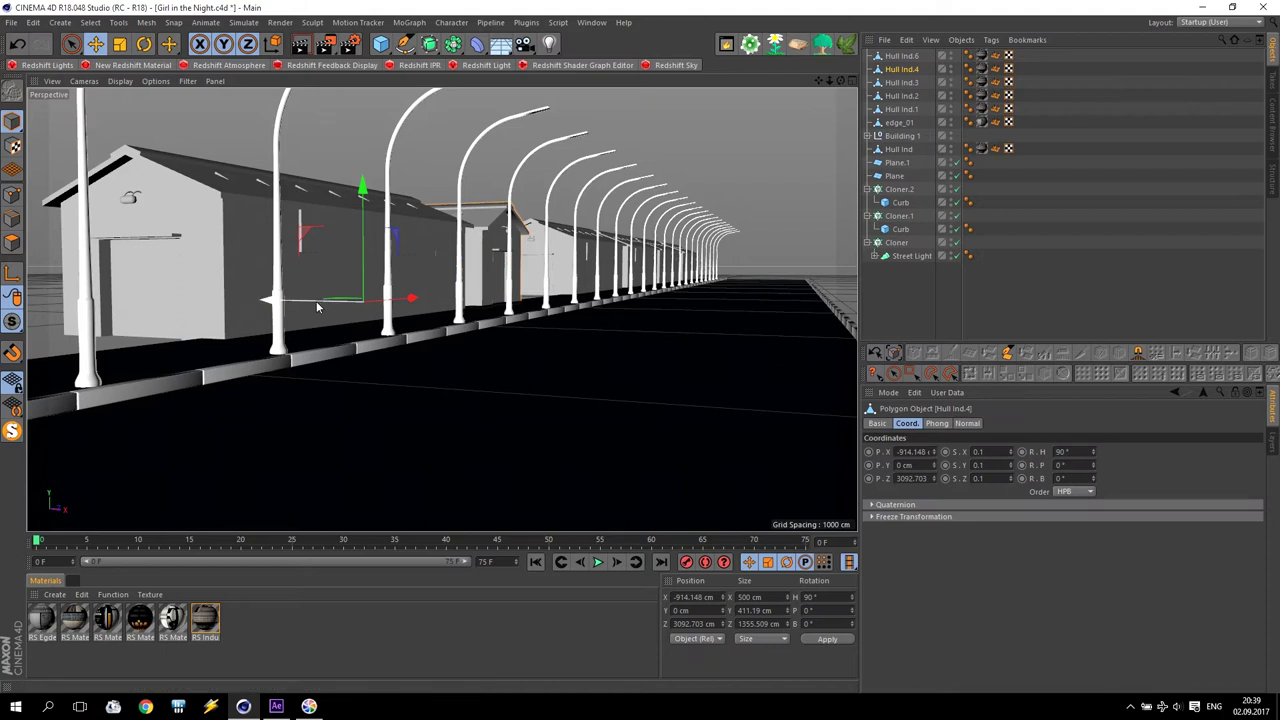
pyautogui.click(350, 45)
pyautogui.click(168, 44)
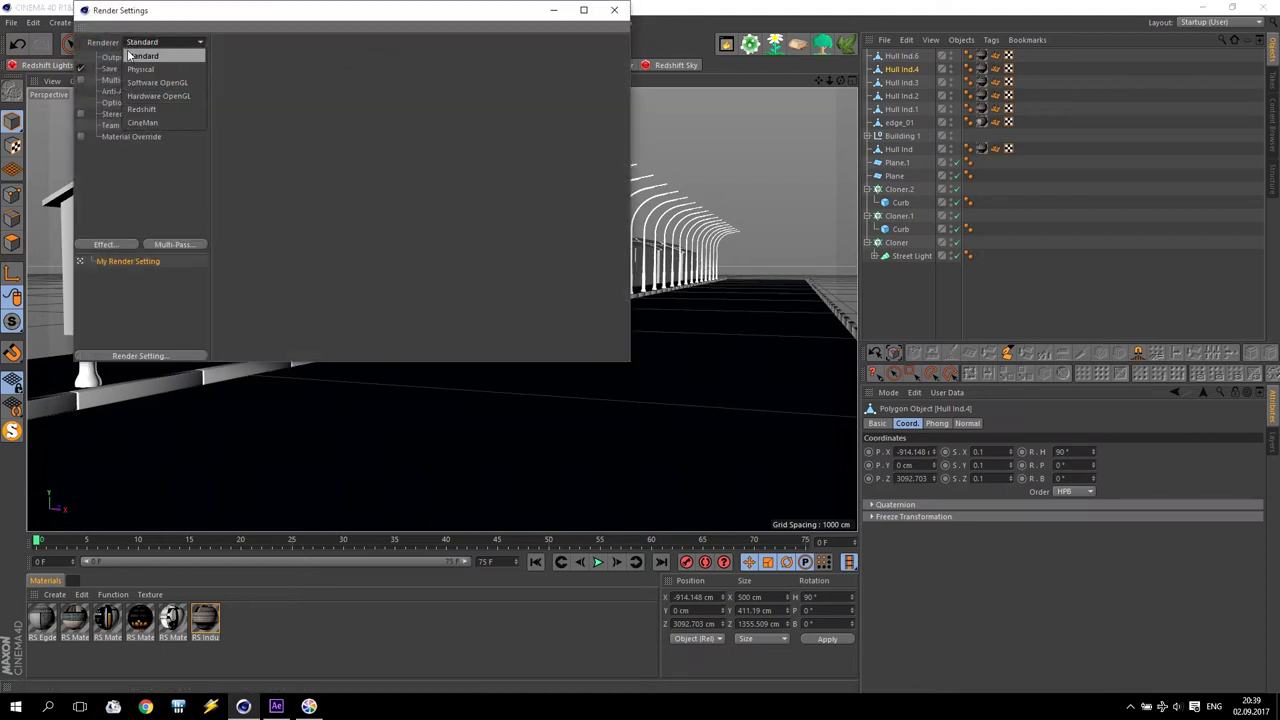
pyautogui.click(147, 110)
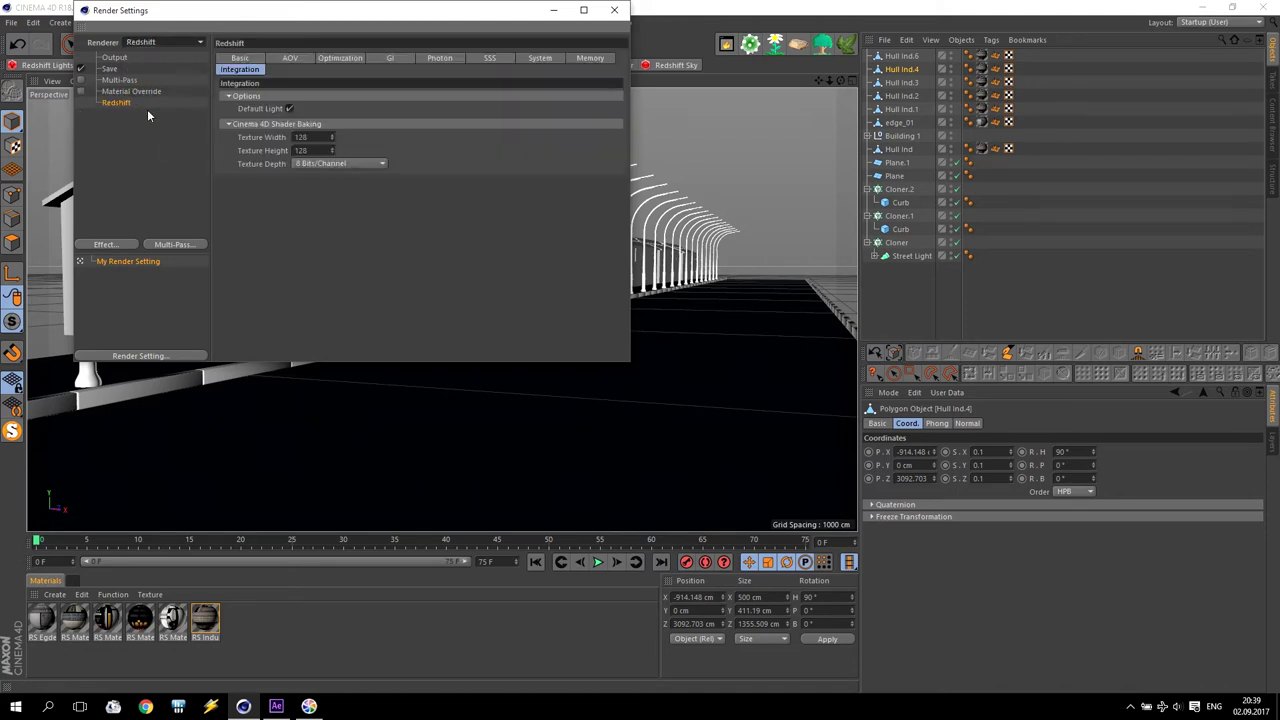
pyautogui.click(243, 57)
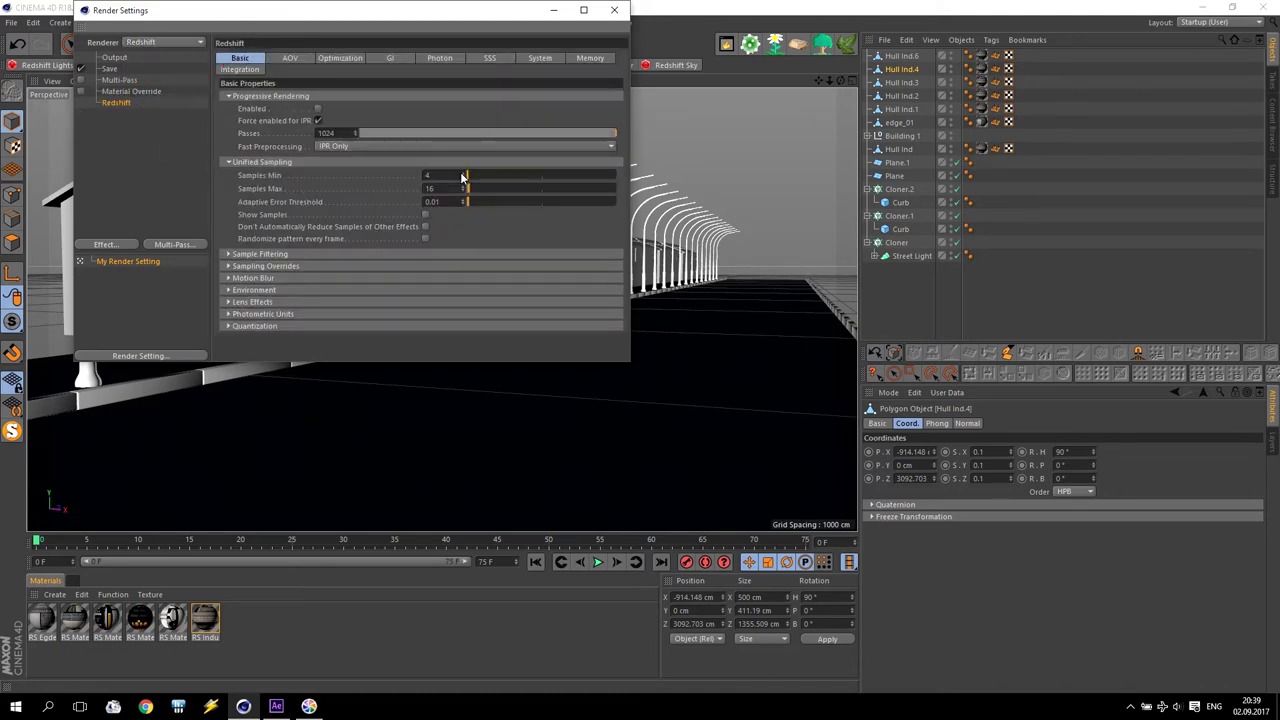
pyautogui.write('2')
pyautogui.click(614, 10)
# Render a Redshift test of the night street and inspect the RS Indu material
pyautogui.click(304, 44)
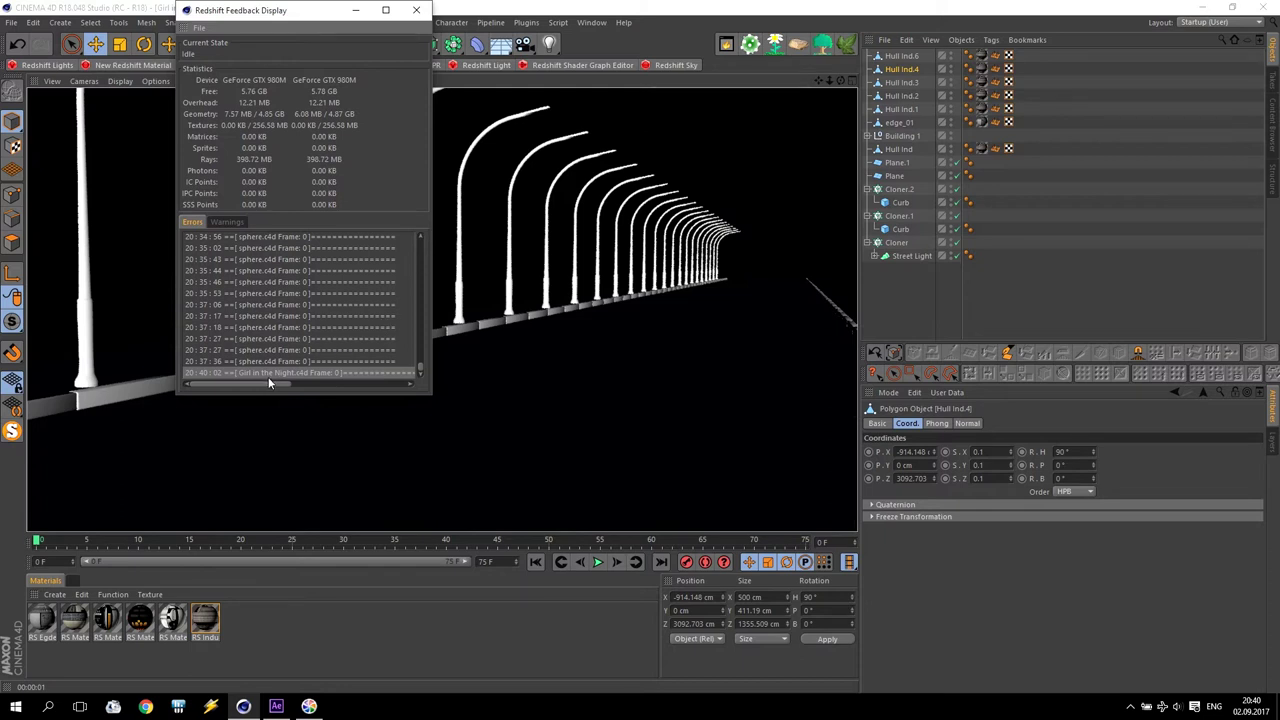
pyautogui.scroll(10, 320, 345)
pyautogui.scroll(-2, 320, 345)
pyautogui.scroll(-5, 320, 346)
pyautogui.click(416, 10)
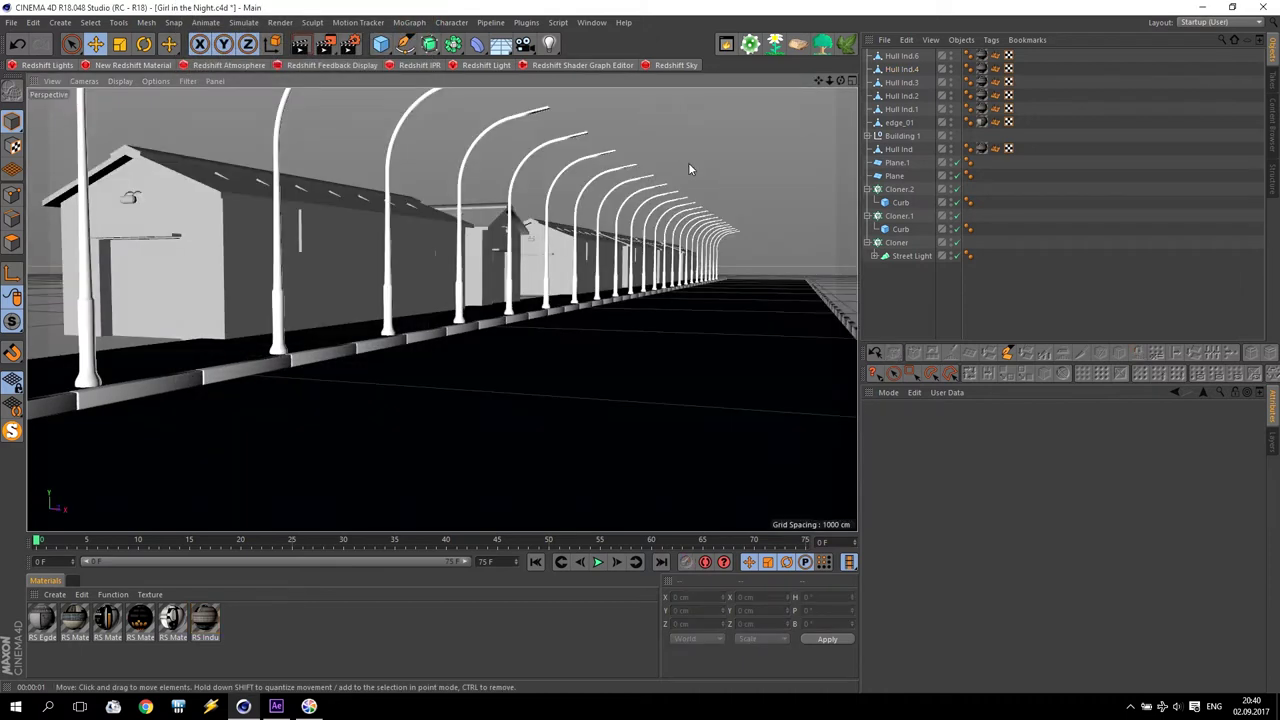
pyautogui.click(206, 620)
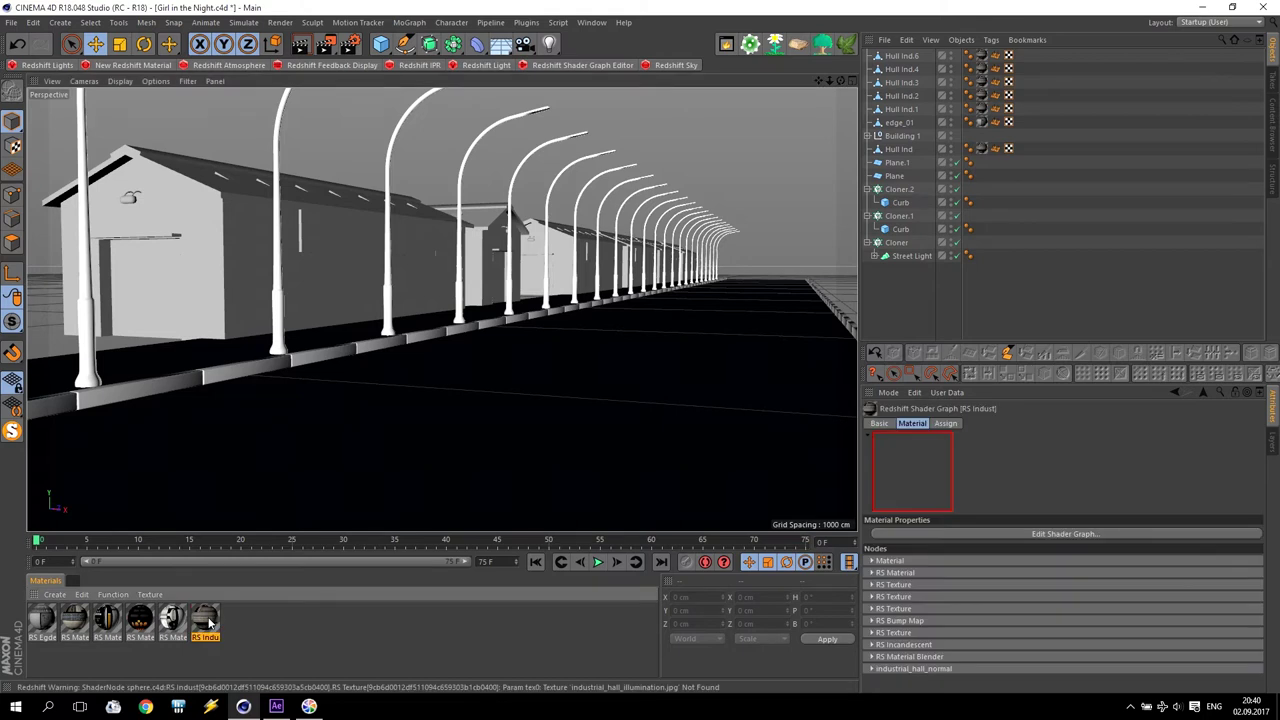
# Review the Redshift integration options and run a Redshift IPR interactive preview
pyautogui.click(349, 43)
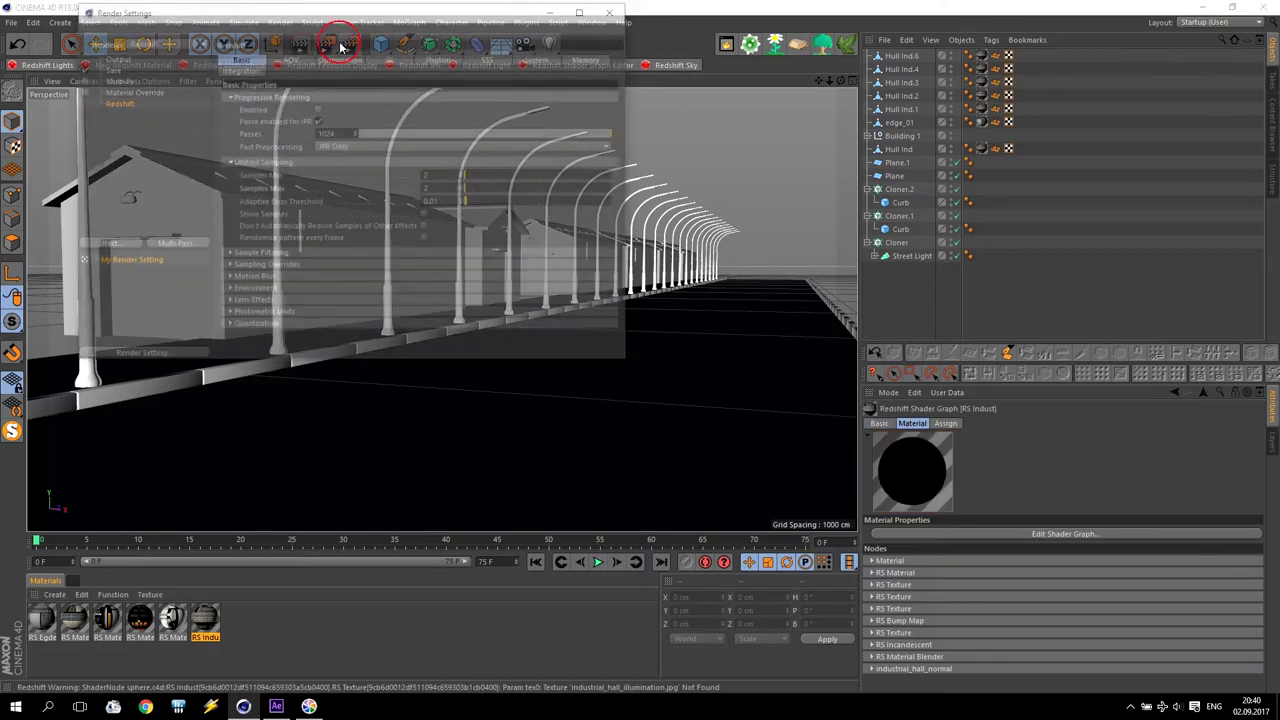
pyautogui.click(232, 70)
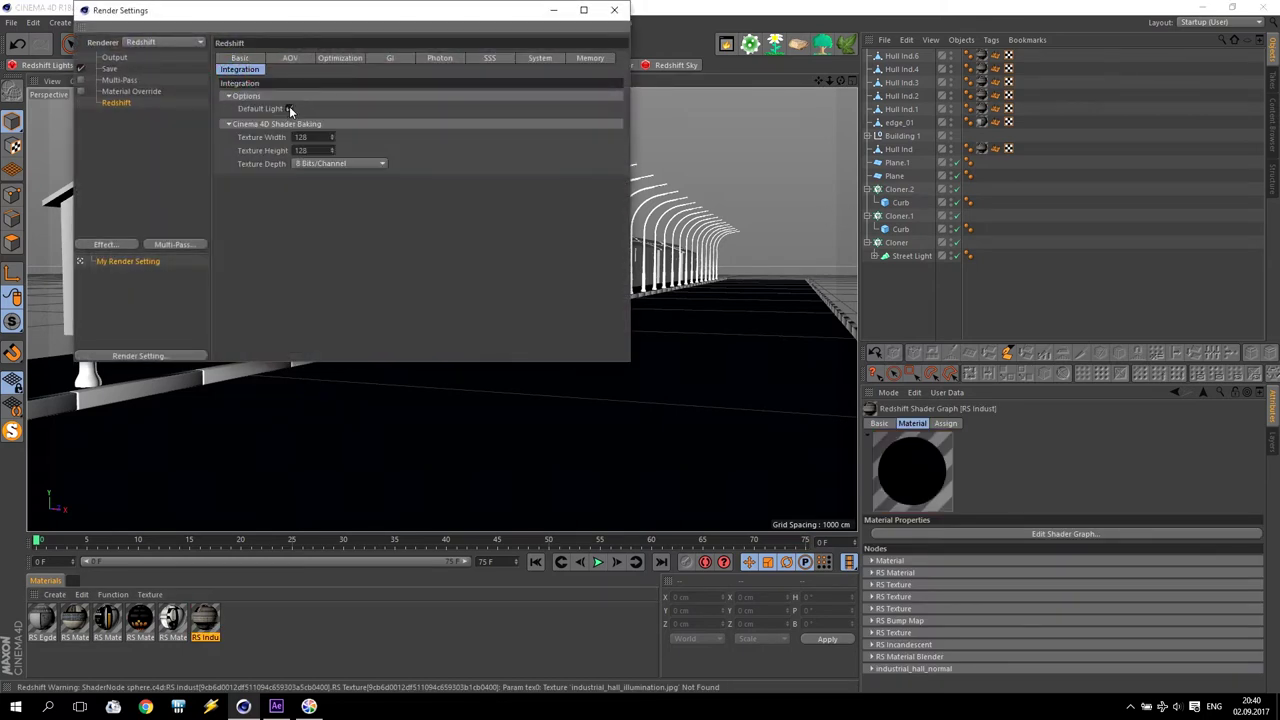
pyautogui.click(613, 10)
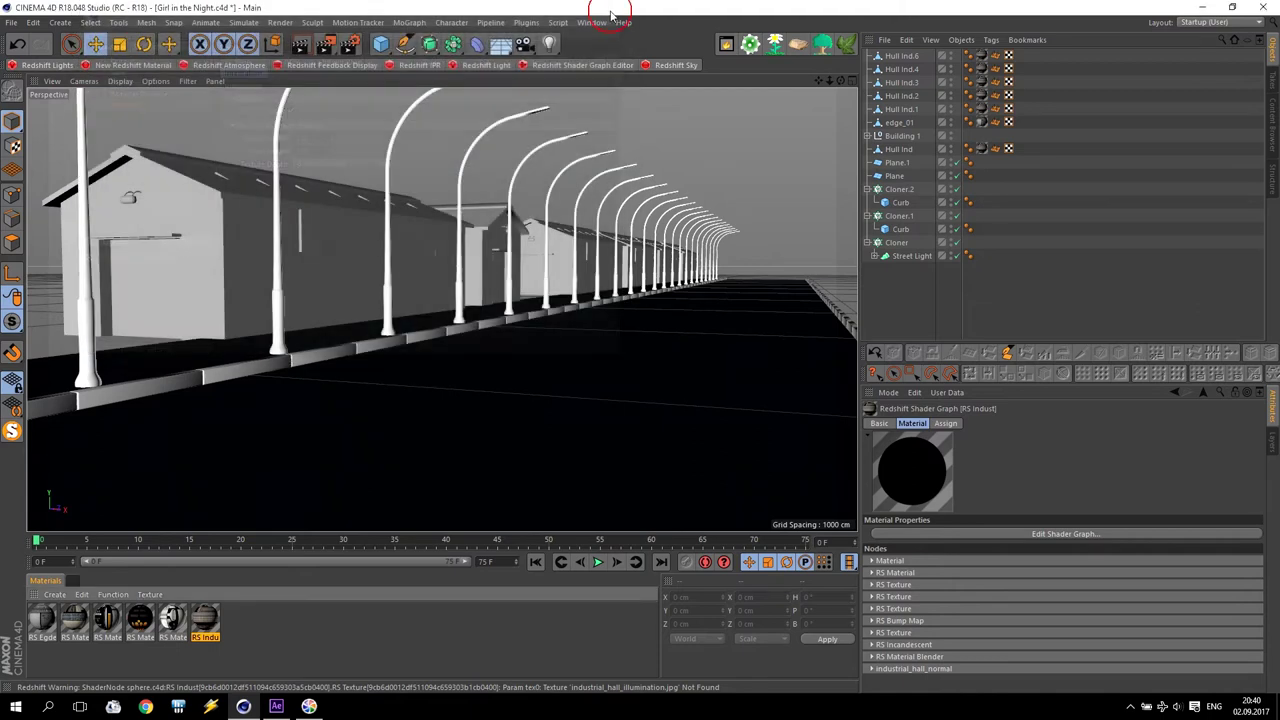
pyautogui.click(419, 65)
pyautogui.click(438, 224)
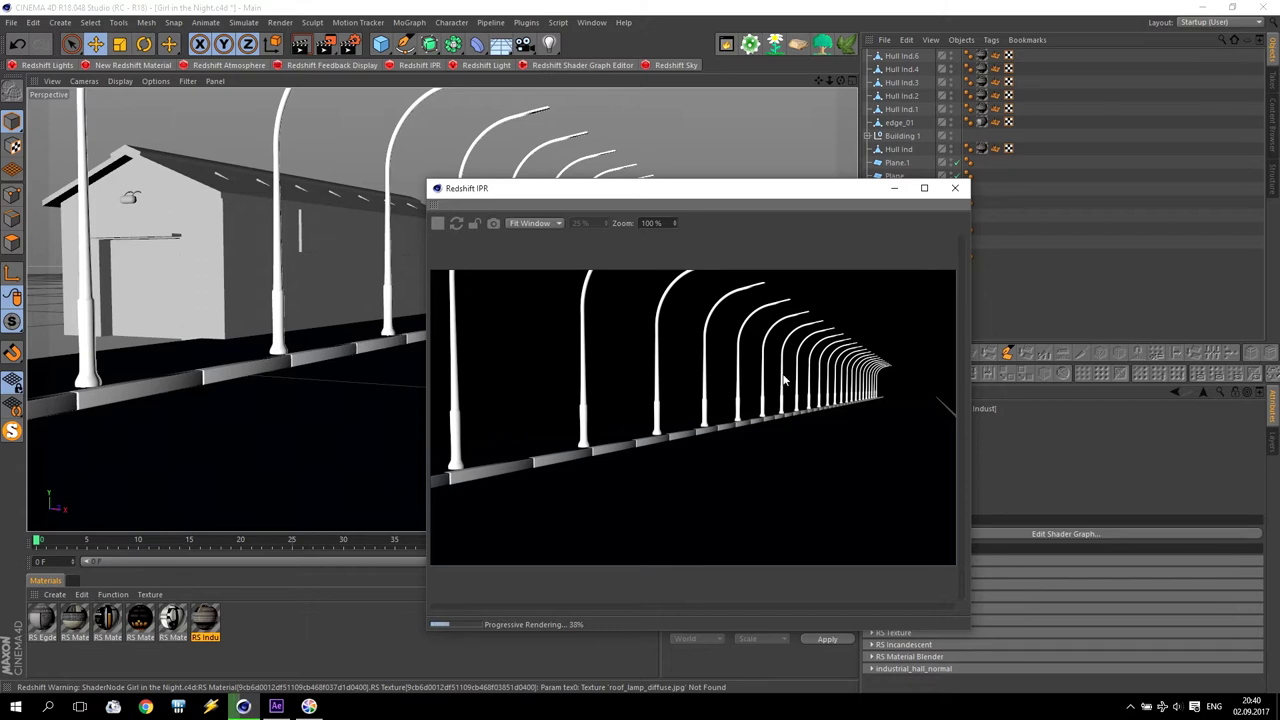
pyautogui.click(955, 188)
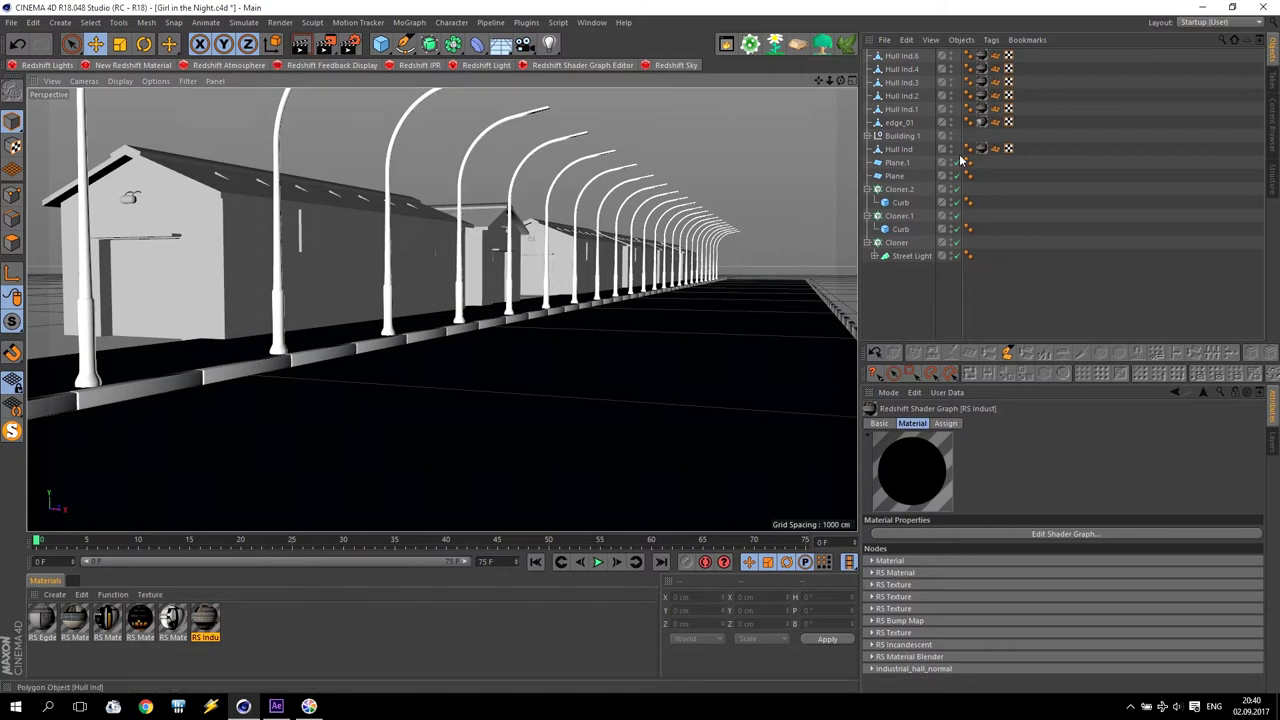
# Move Building 1 beside the street and set its scale to 10
pyautogui.click(905, 137)
pyautogui.middleClick(509, 283)
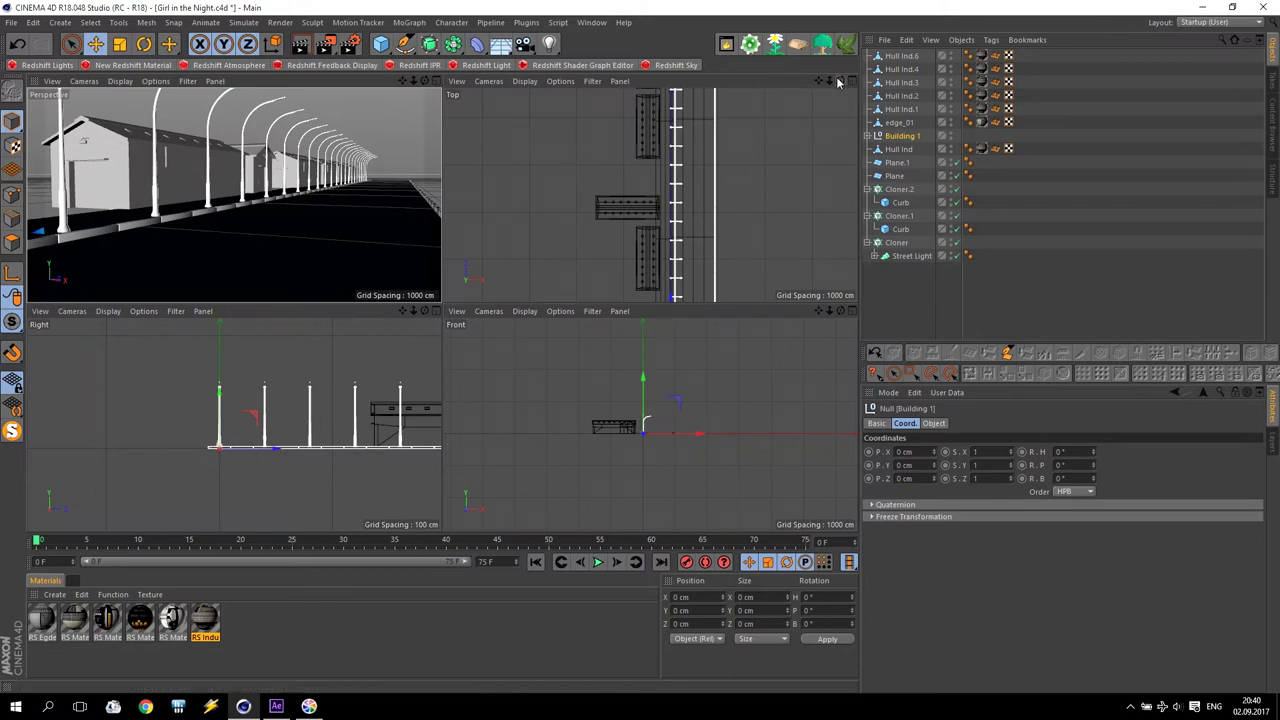
pyautogui.moveTo(818, 80); pyautogui.dragTo(710, 5)
pyautogui.moveTo(602, 249); pyautogui.dragTo(654, 198)
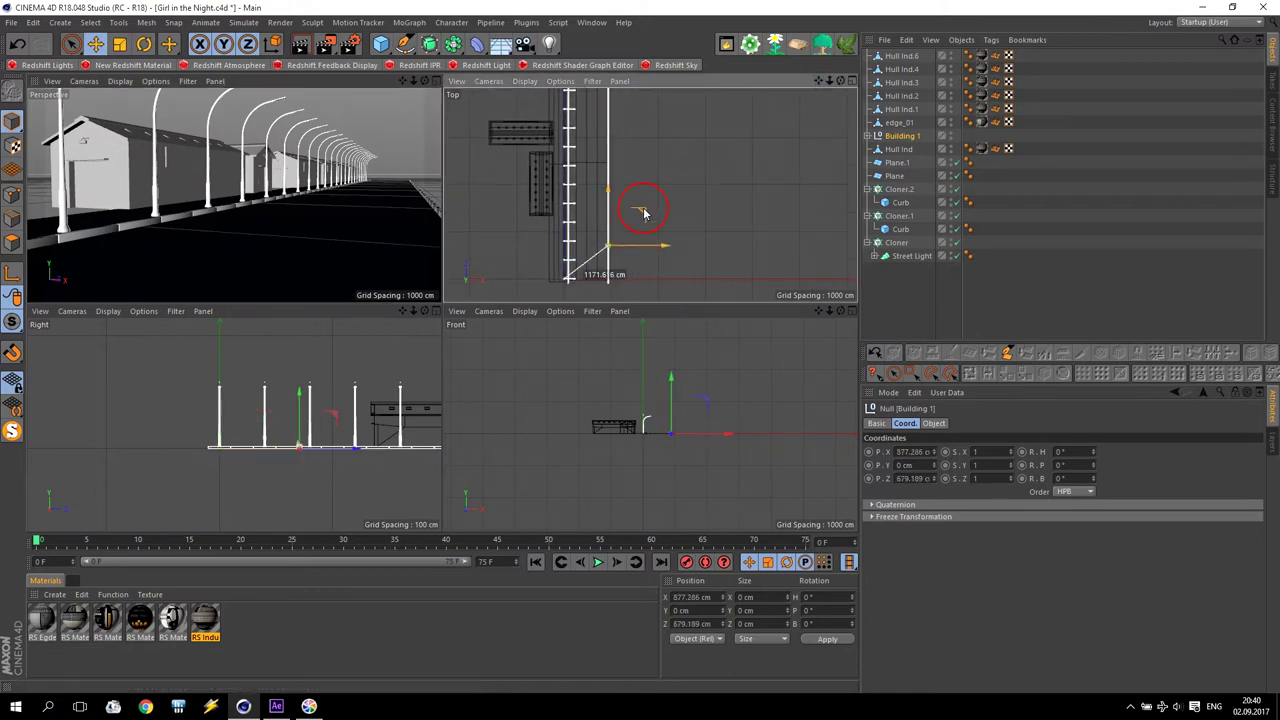
pyautogui.click(993, 449)
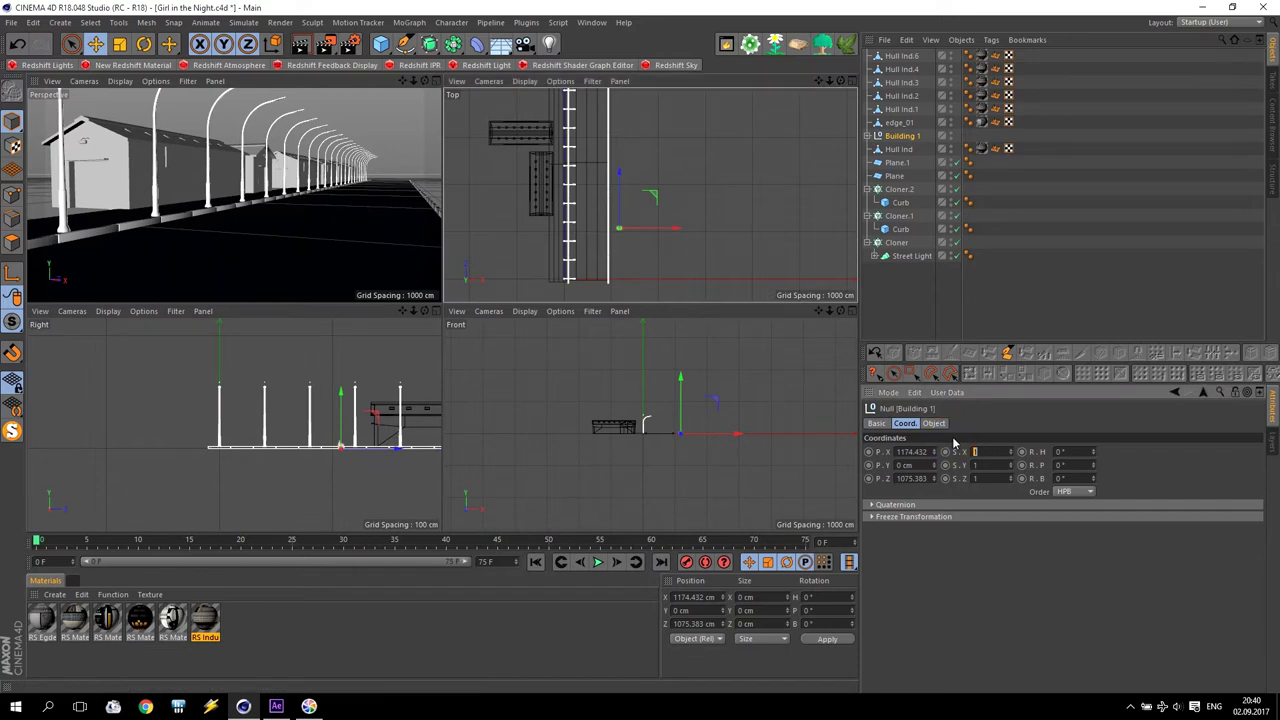
pyautogui.write('10')
pyautogui.press('Tab')
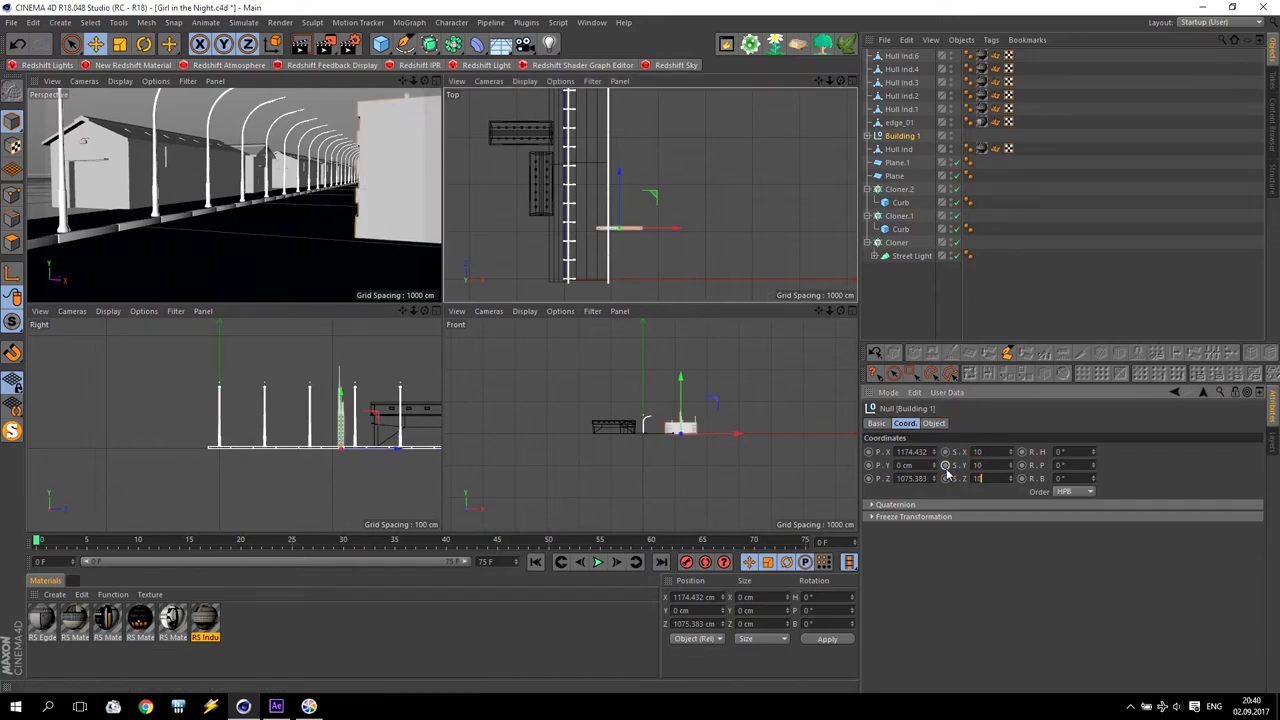
pyautogui.write('10')
pyautogui.press('Return')
# Frame Building 1 in the Top and Perspective views and raise its scale to 15
pyautogui.press('o')
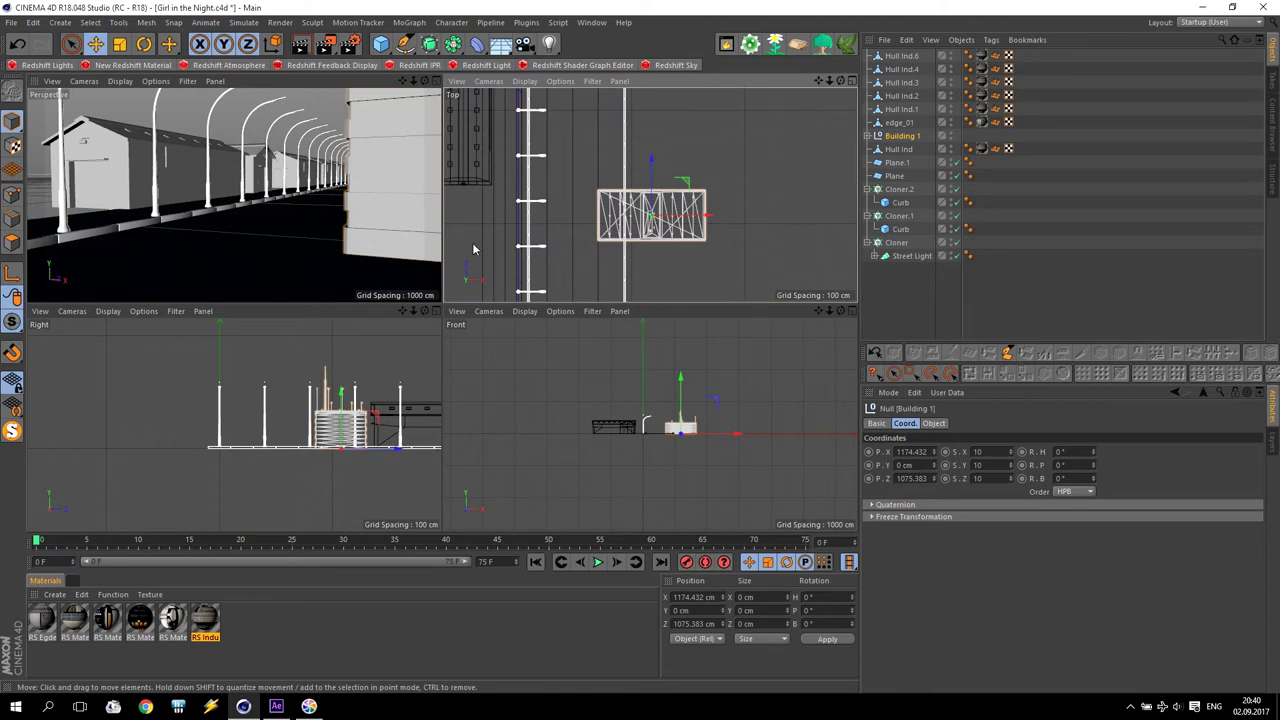
pyautogui.press('o')
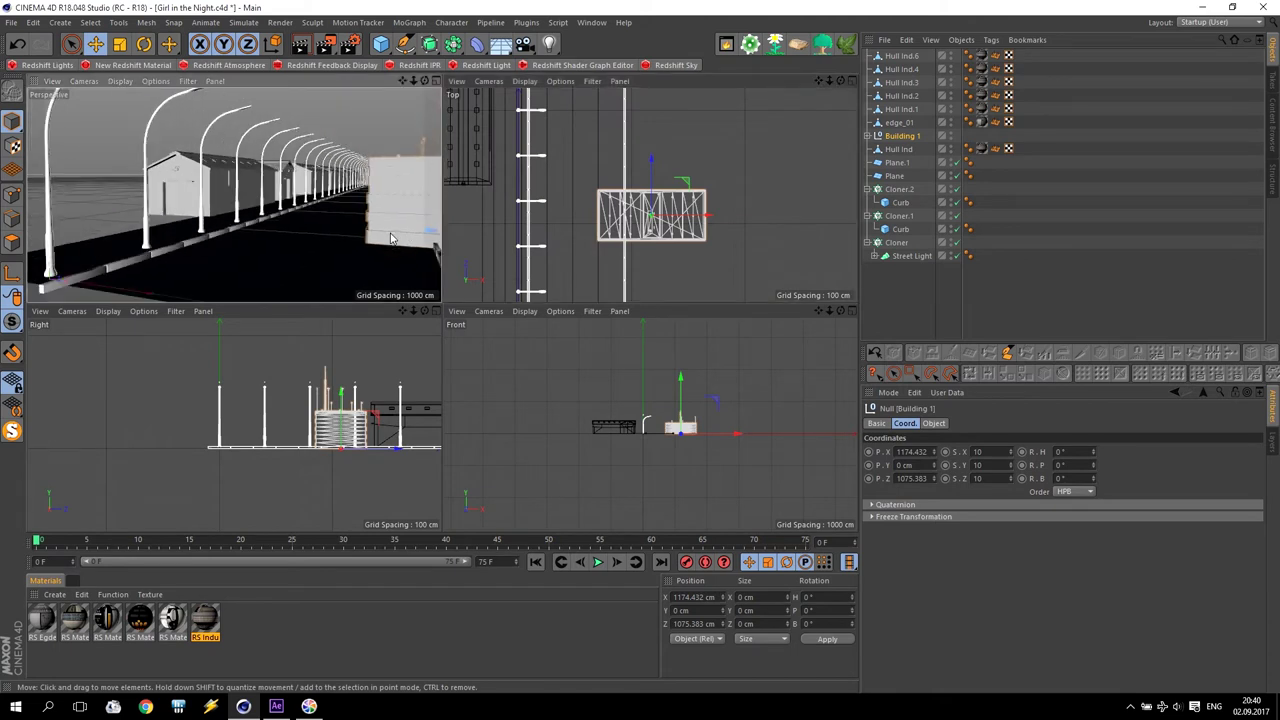
pyautogui.keyDown('alt'); pyautogui.moveTo(391, 238); pyautogui.dragTo(395, 199); pyautogui.keyUp('alt')
pyautogui.press('o')
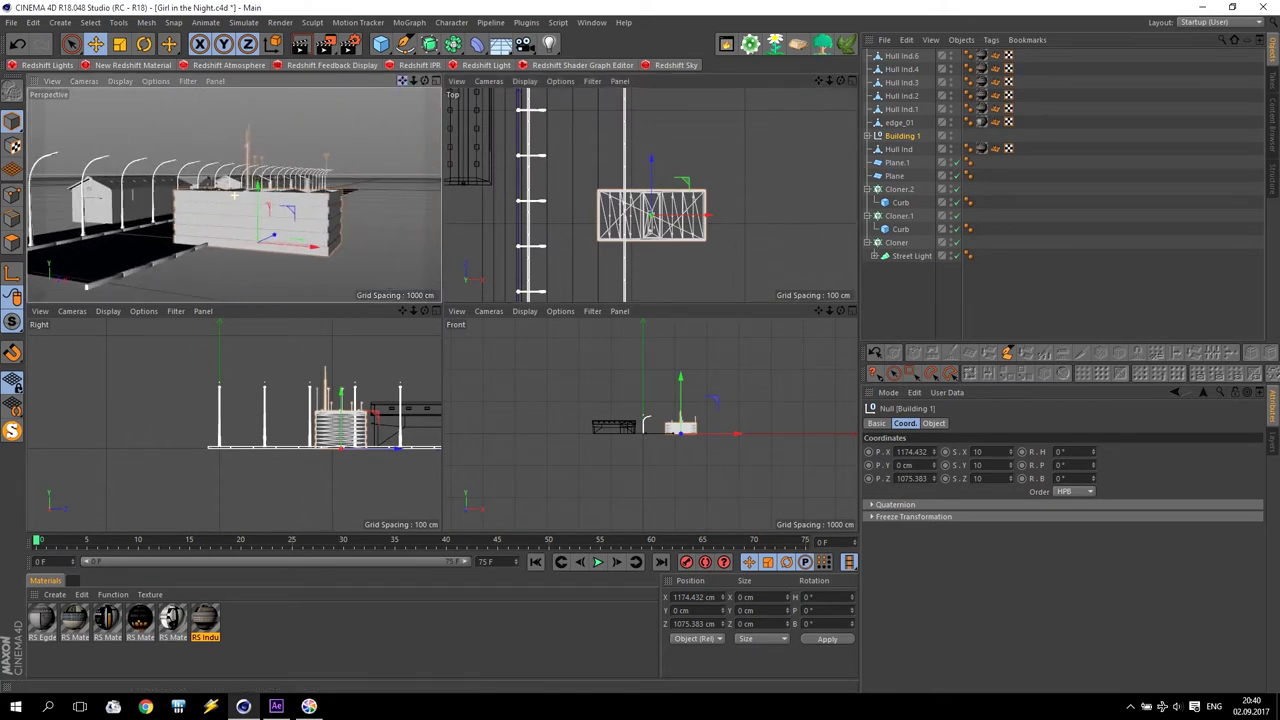
pyautogui.click(994, 453)
pyautogui.write('15')
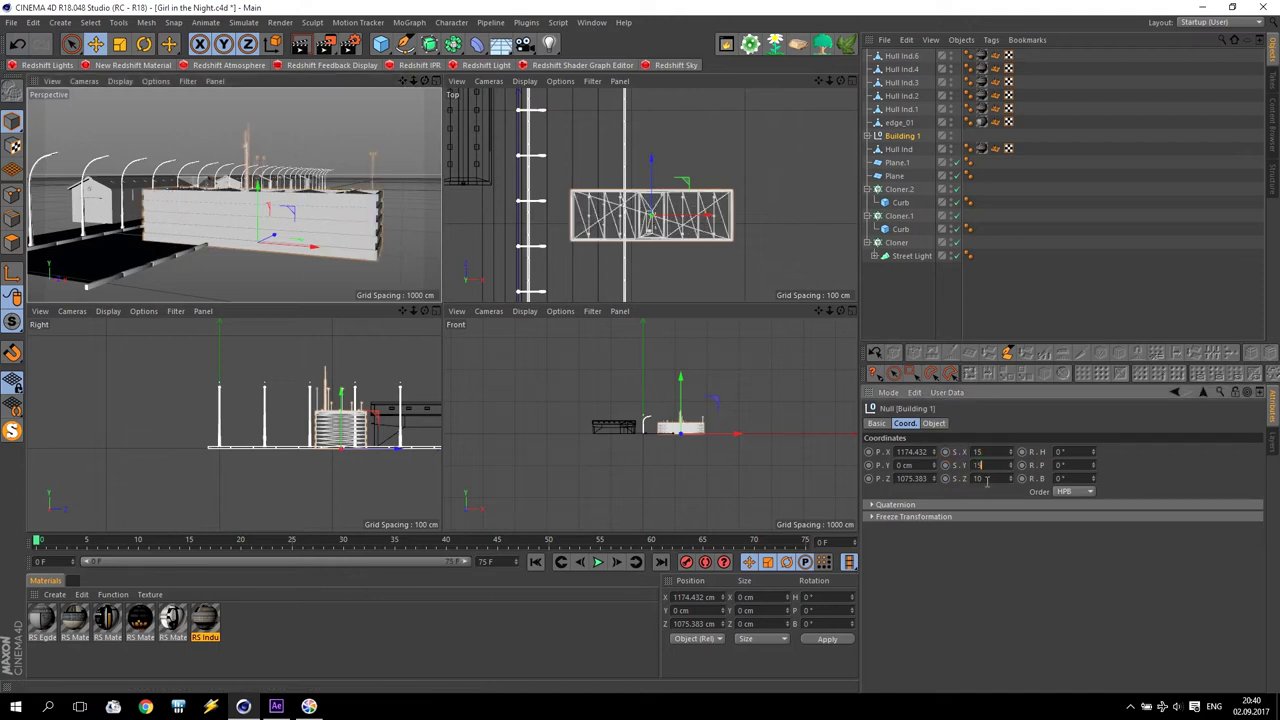
pyautogui.press('Tab')
pyautogui.write('15')
pyautogui.press('Return')
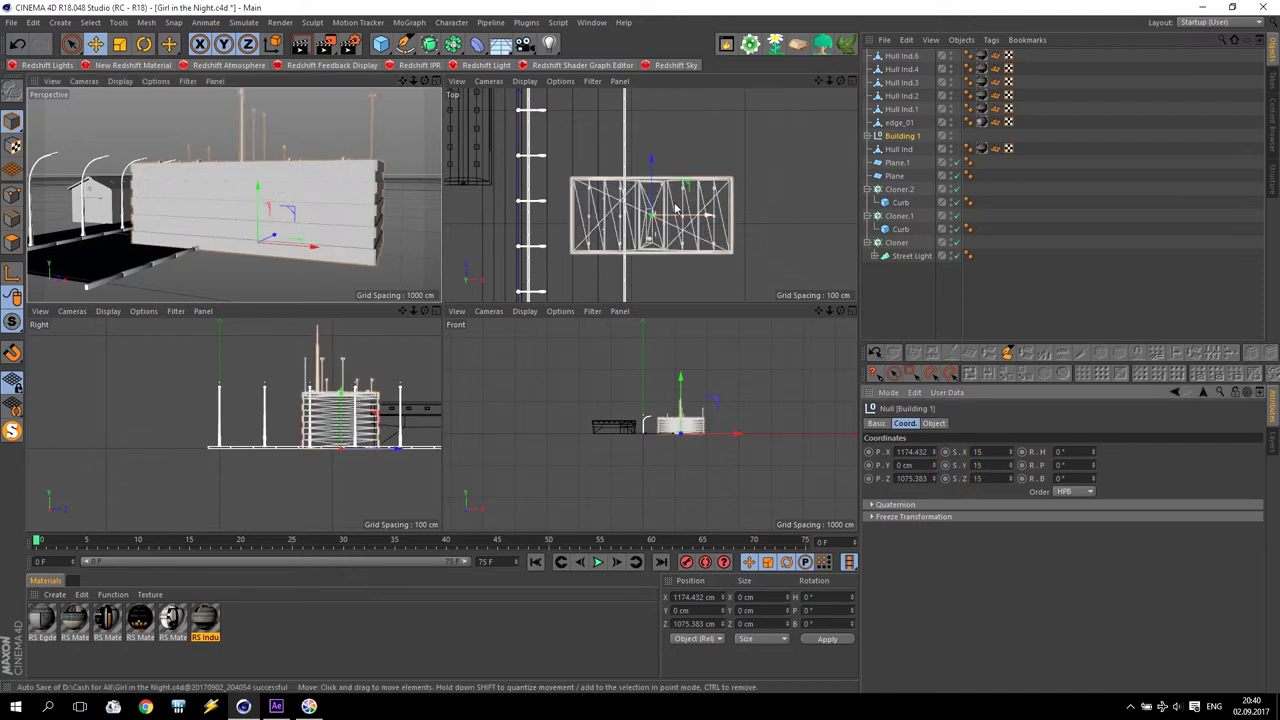
# Rotate Building 1 90 degrees in H and shift it along X to about 1291 cm
pyautogui.press('r')
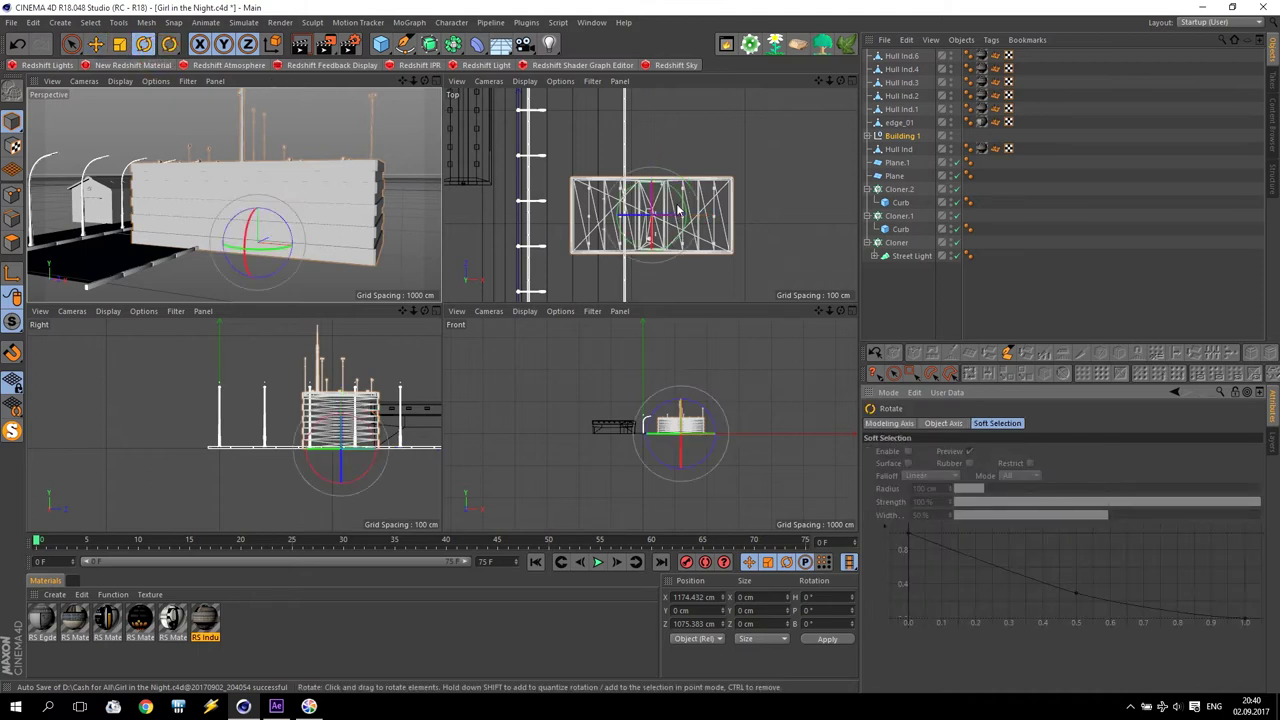
pyautogui.moveTo(678, 209); pyautogui.dragTo(617, 146)
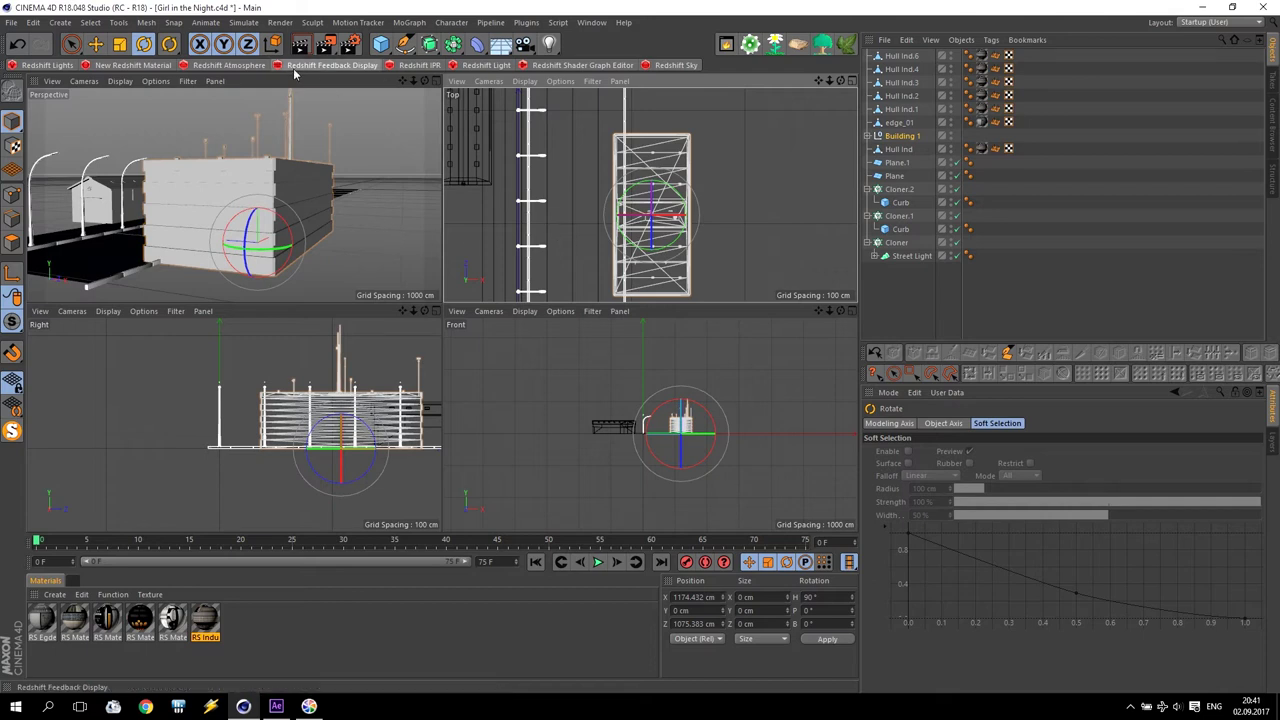
pyautogui.click(96, 44)
pyautogui.moveTo(597, 214)
pyautogui.mouseDown()
pyautogui.moveTo(609, 222)
pyautogui.moveTo(664, 117)
pyautogui.mouseUp()
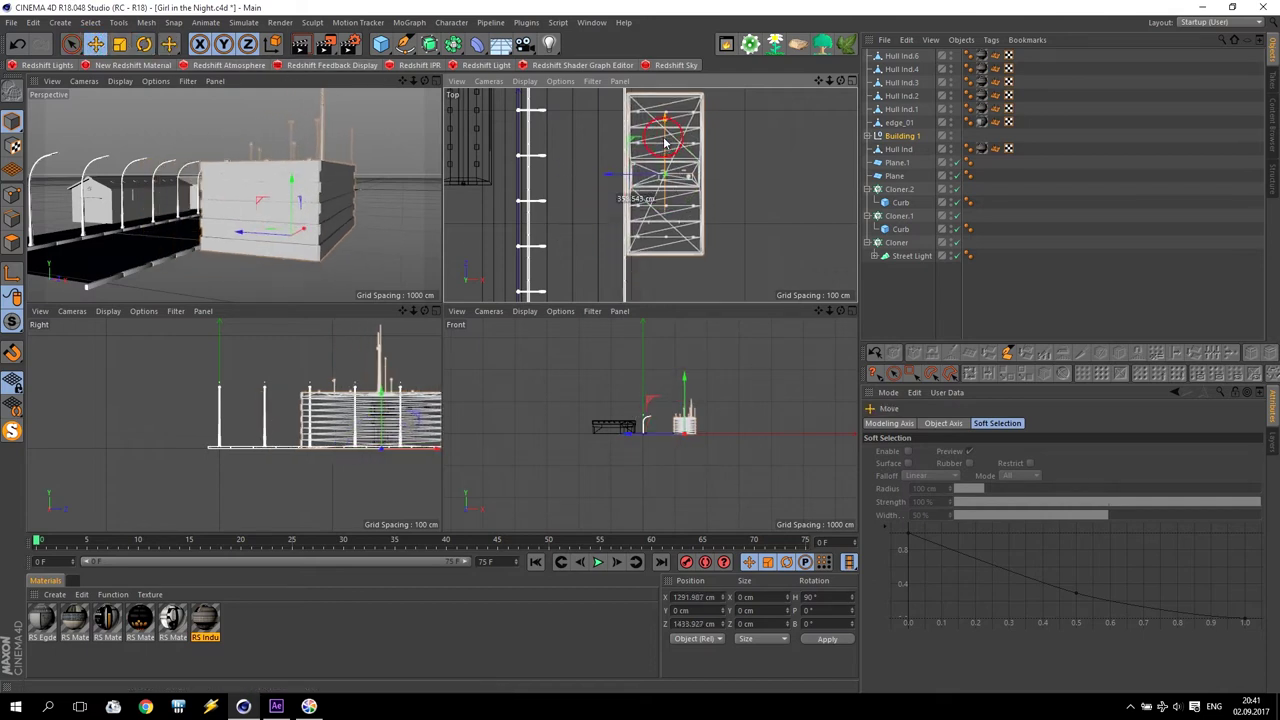
# Frame a street-level view looking down the row of lamp posts in the maximized Perspective view
pyautogui.middleClick(160, 249)
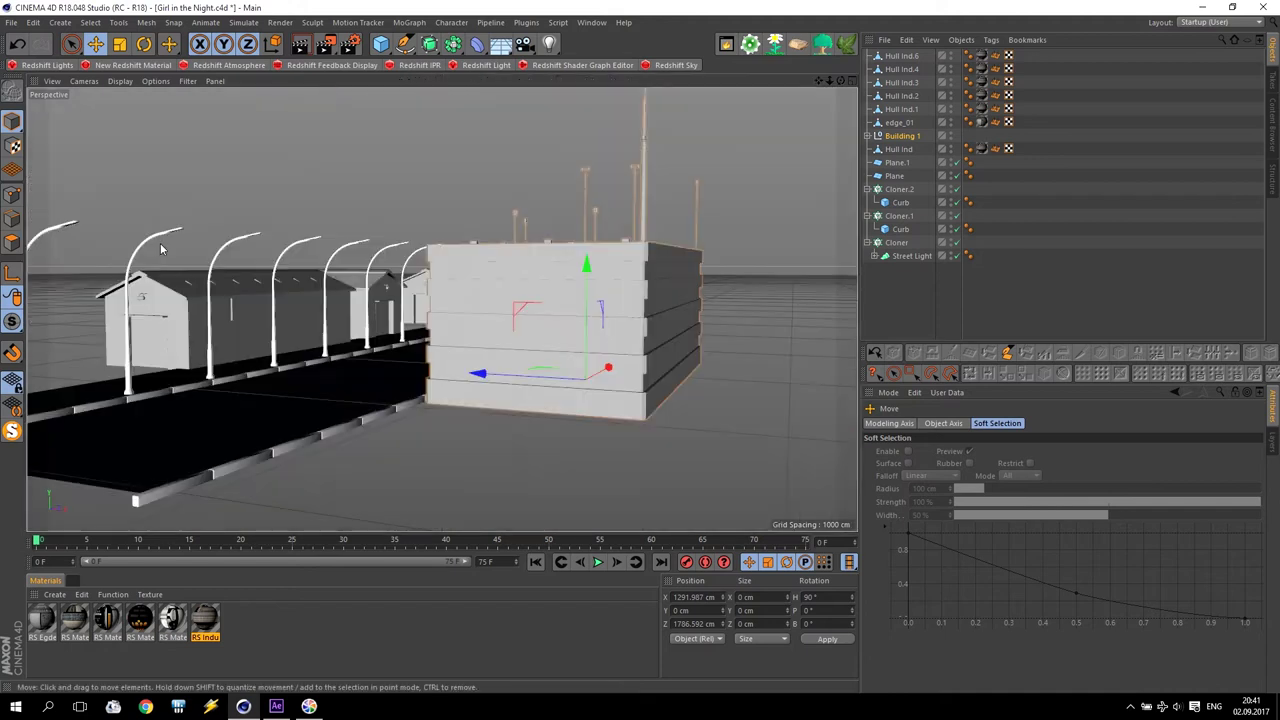
pyautogui.moveTo(818, 80)
pyautogui.mouseDown()
pyautogui.moveTo(587, 377)
pyautogui.moveTo(604, 386)
pyautogui.mouseUp()
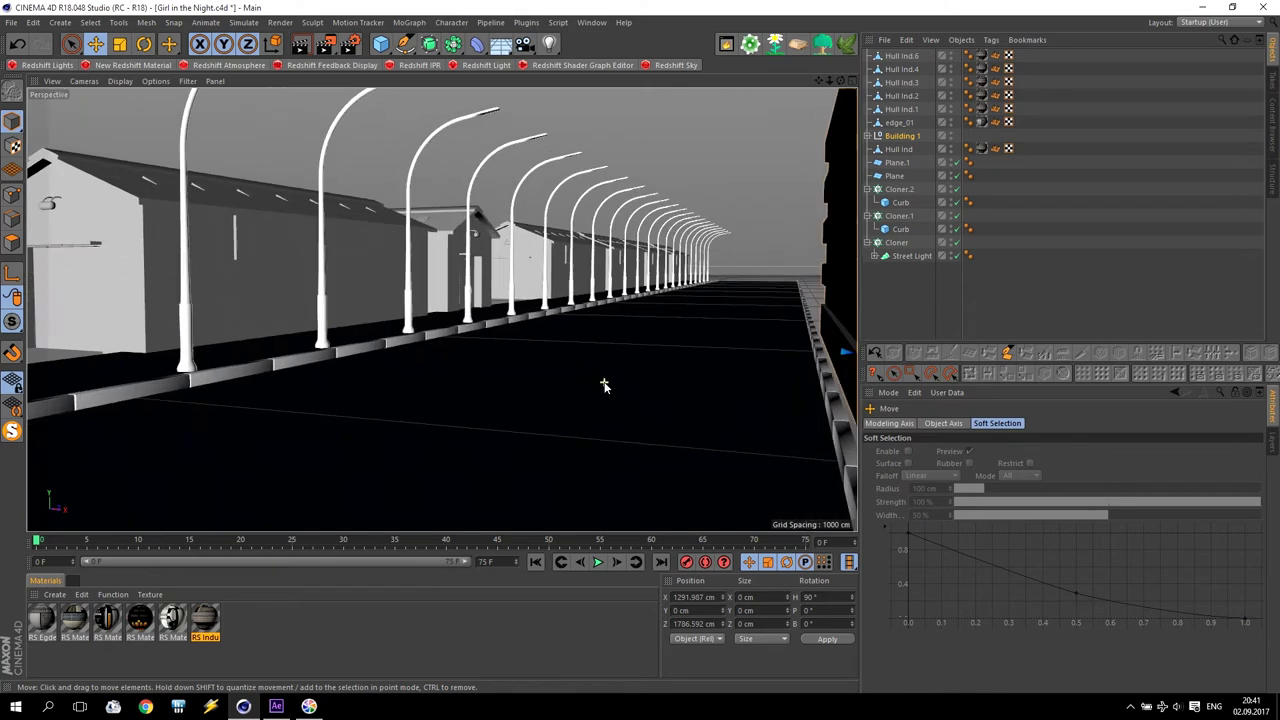
pyautogui.moveTo(818, 80); pyautogui.dragTo(443, 310)
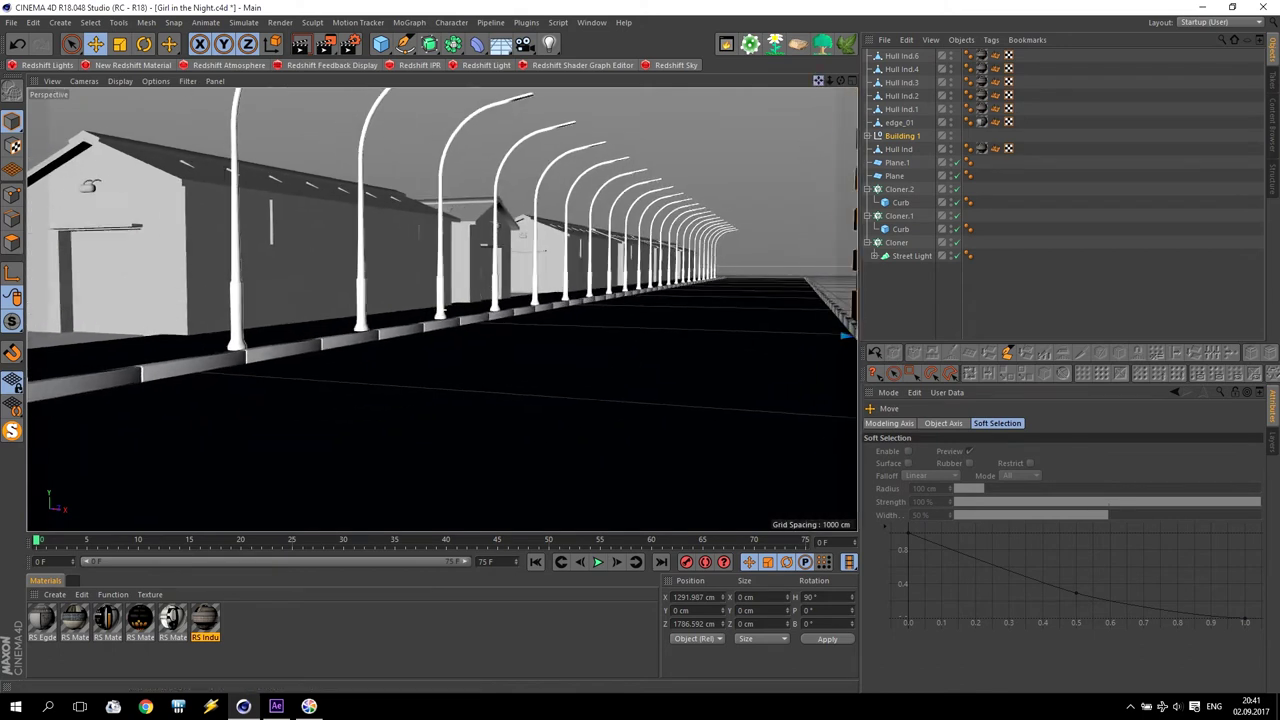
pyautogui.moveTo(826, 85); pyautogui.dragTo(443, 310)
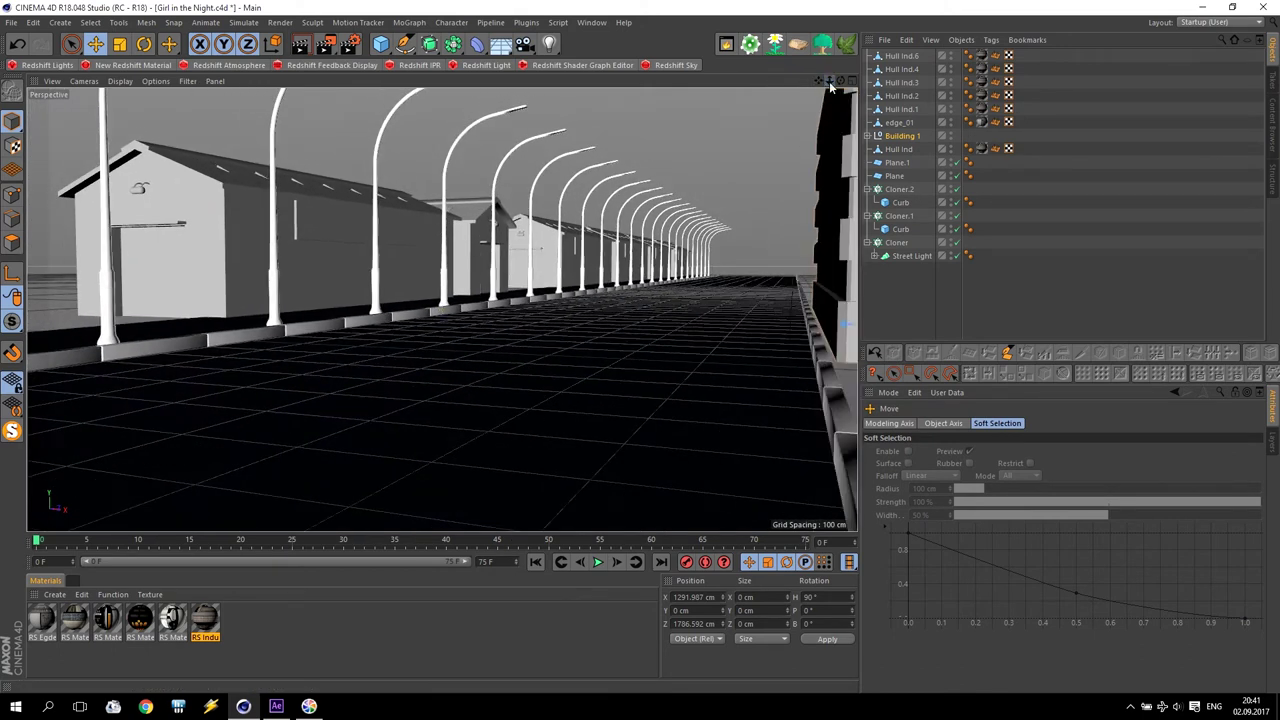
pyautogui.moveTo(829, 87); pyautogui.dragTo(443, 310)
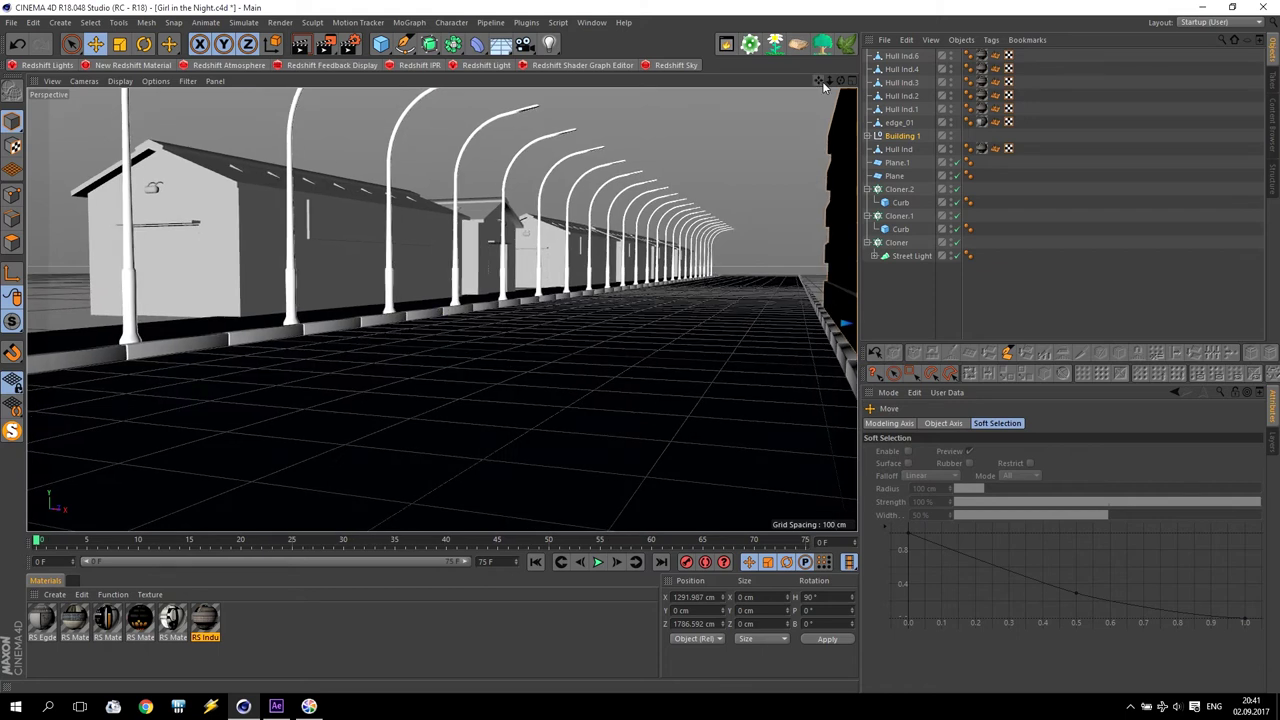
pyautogui.moveTo(824, 87); pyautogui.dragTo(443, 310)
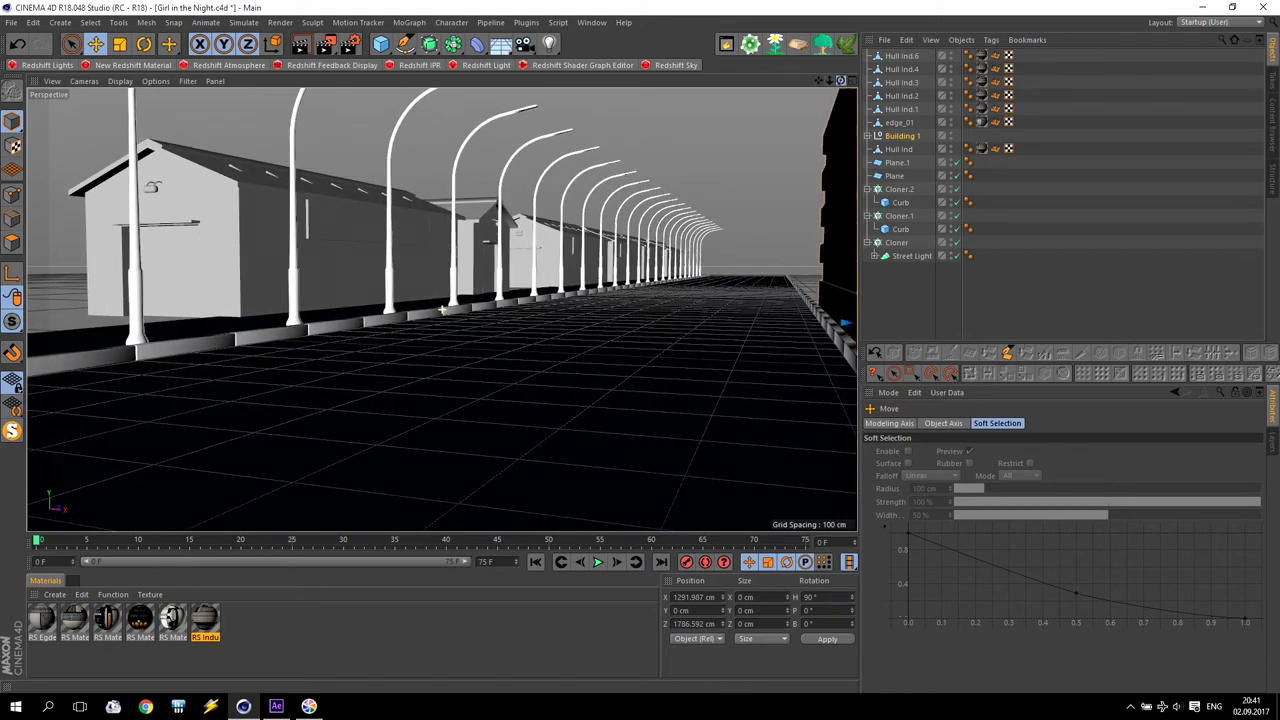
pyautogui.moveTo(829, 87); pyautogui.dragTo(443, 310)
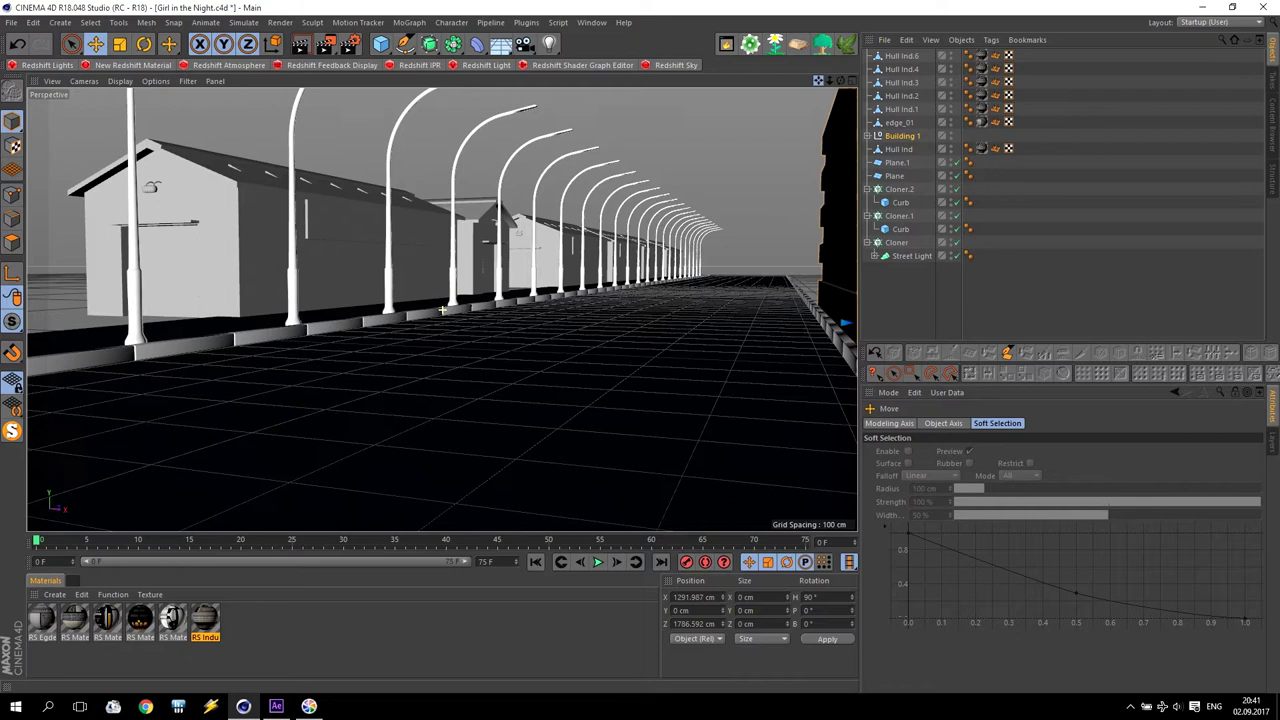
pyautogui.moveTo(825, 88); pyautogui.dragTo(443, 310)
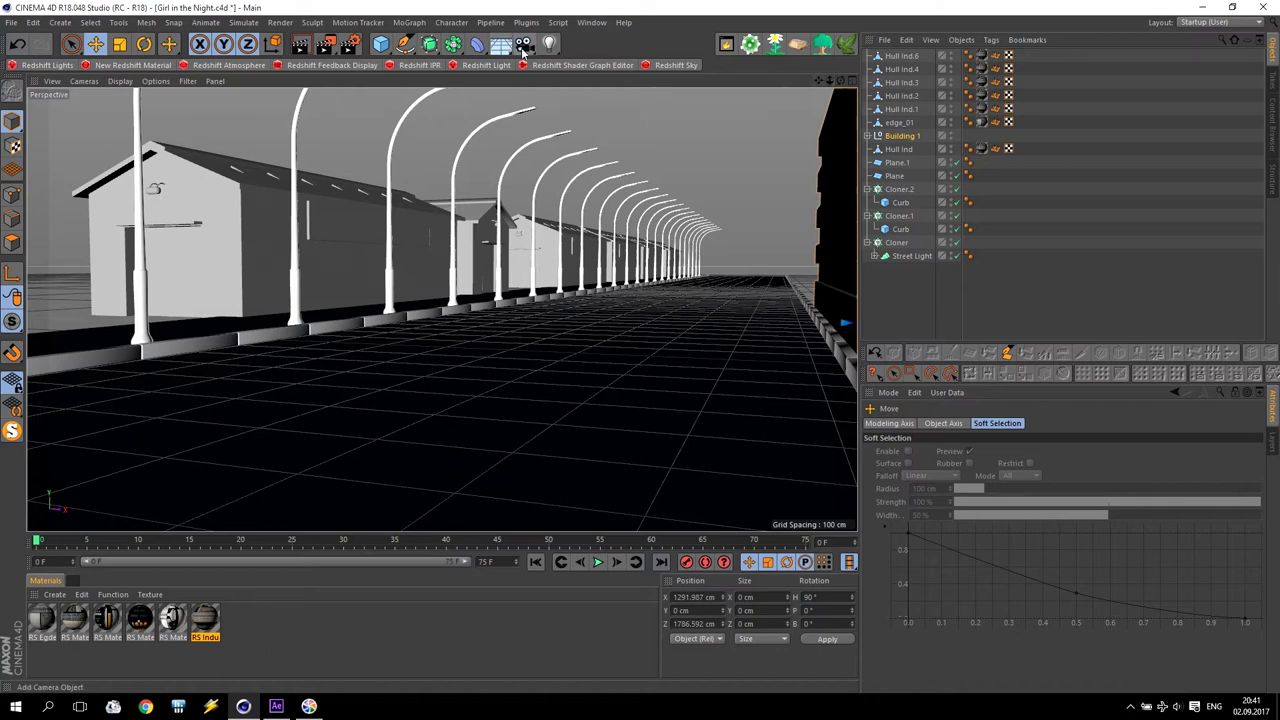
# Add a camera at this view and give it a Protection tag
pyautogui.click(524, 44)
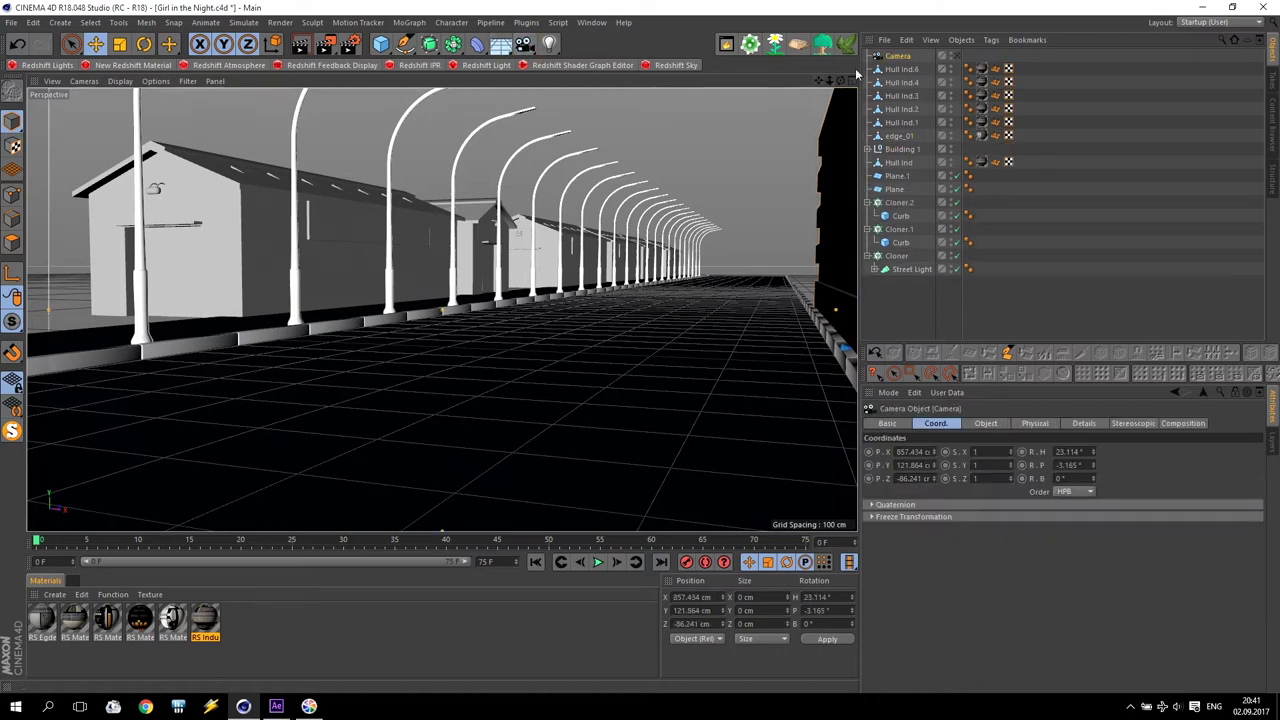
pyautogui.click(990, 40)
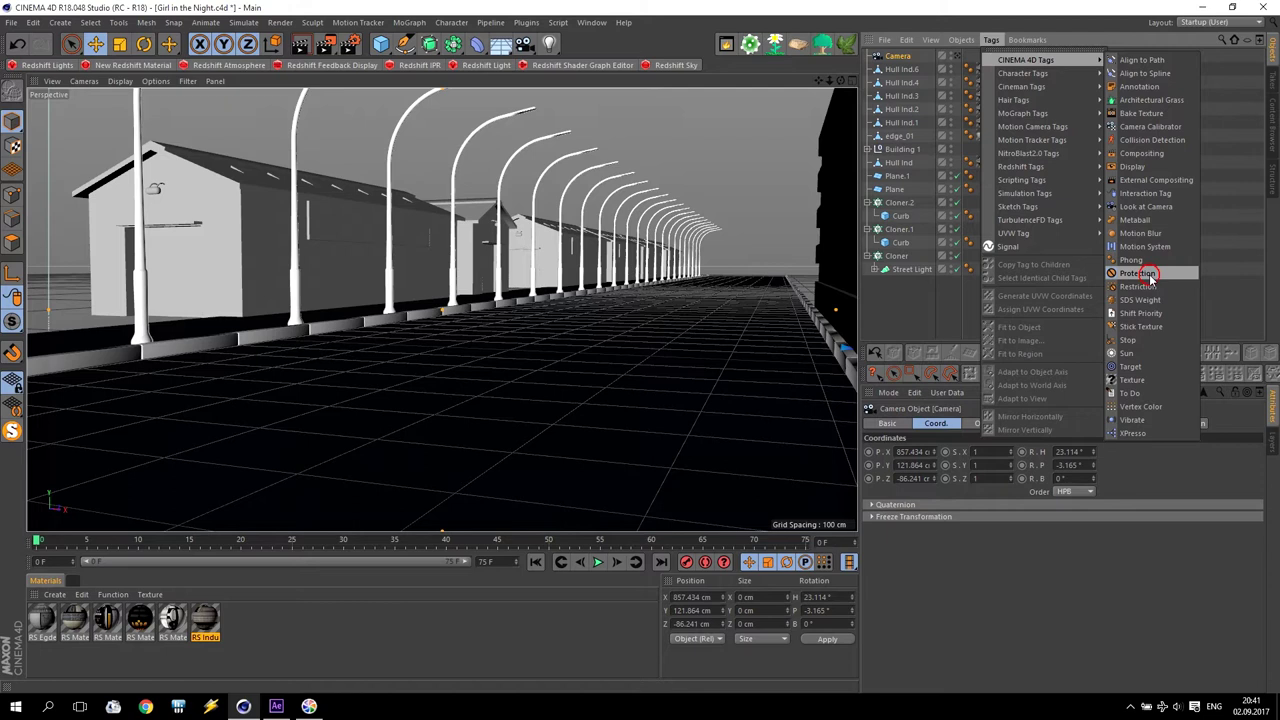
pyautogui.click(1137, 273)
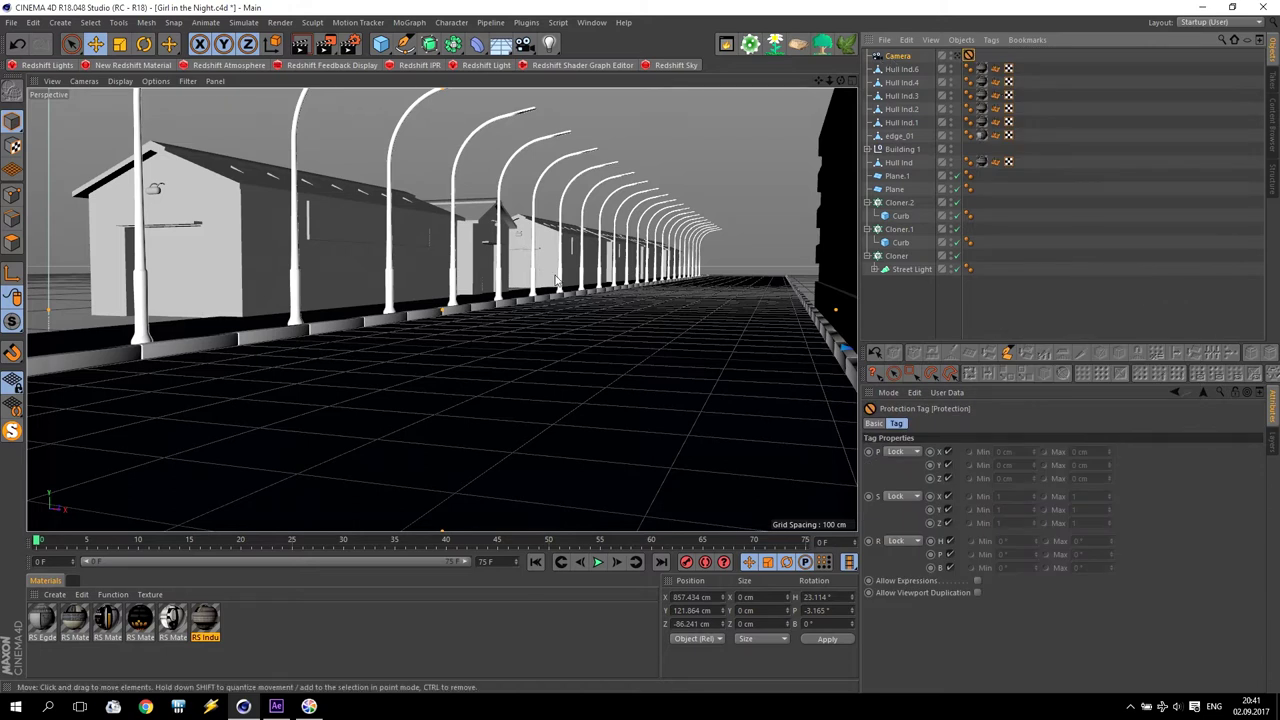
pyautogui.moveTo(617, 258)
pyautogui.keyDown('alt'); pyautogui.mouseDown()
pyautogui.moveTo(692, 220)
pyautogui.moveTo(604, 210)
pyautogui.mouseUp(); pyautogui.keyUp('alt')
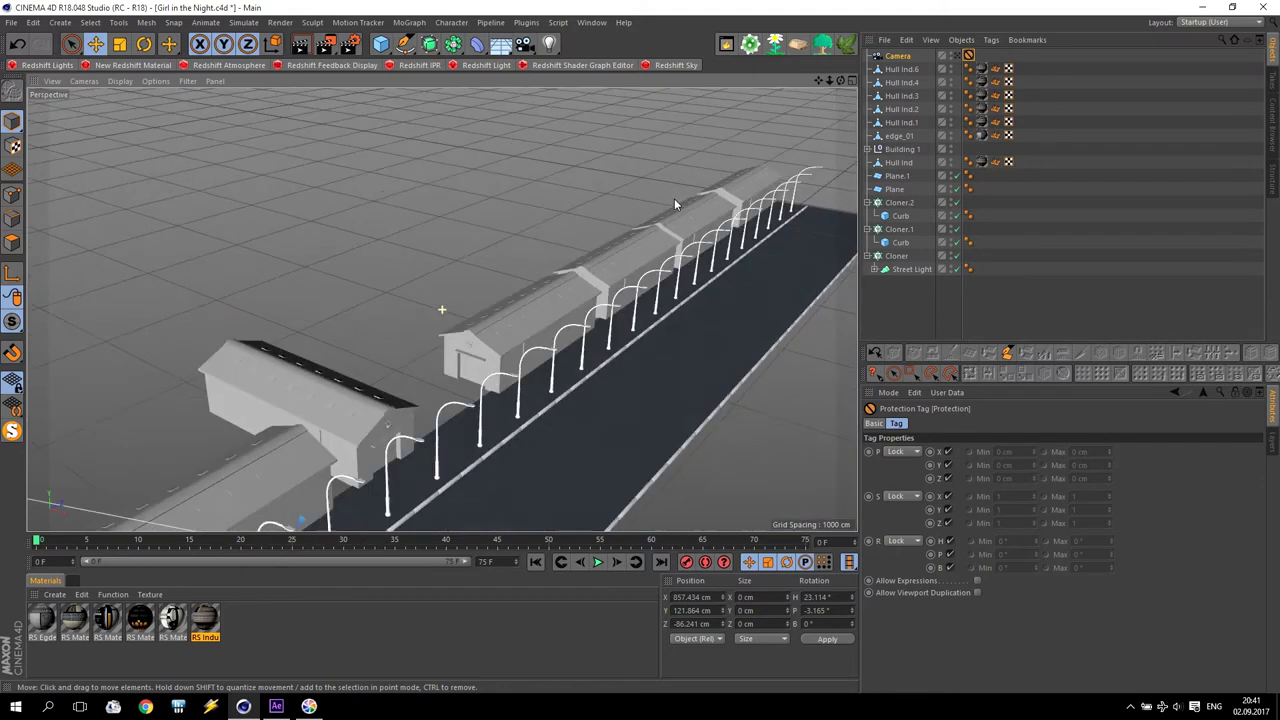
# Select edge_01 and move it out beside the road
pyautogui.moveTo(821, 89); pyautogui.dragTo(787, 200)
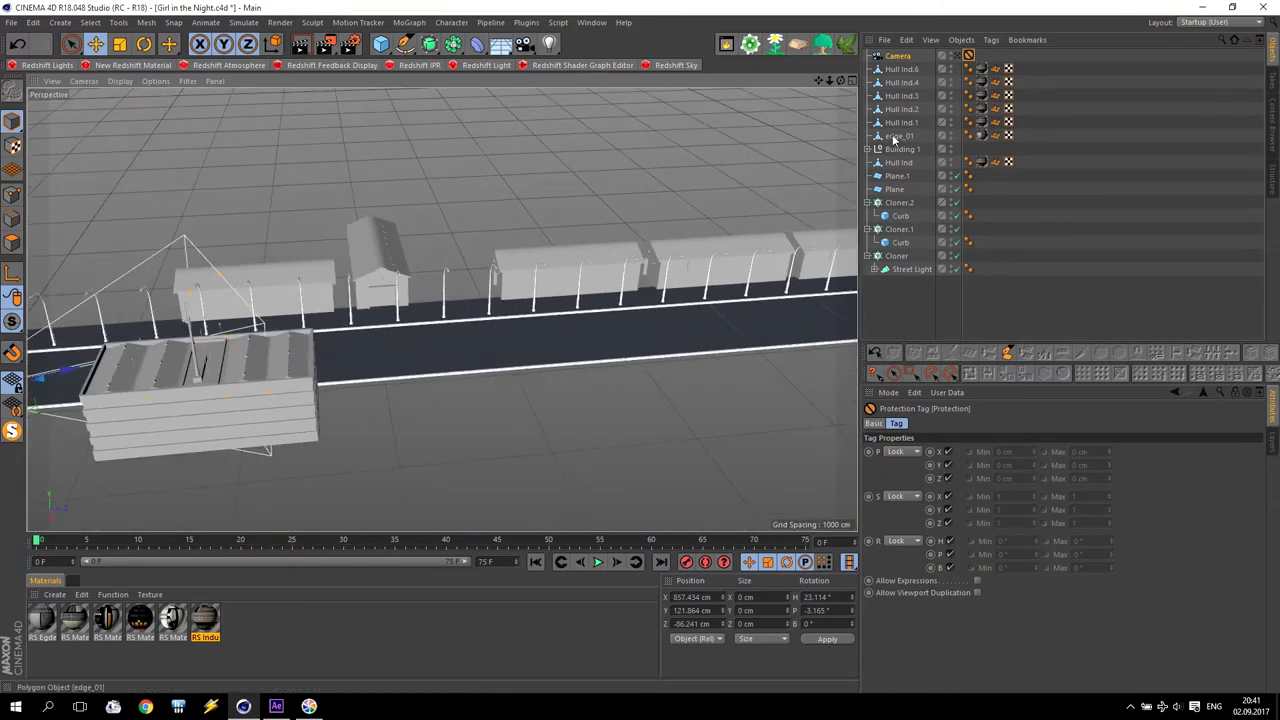
pyautogui.click(66, 352)
pyautogui.moveTo(171, 386); pyautogui.dragTo(450, 427)
pyautogui.scroll(3, 450, 427)
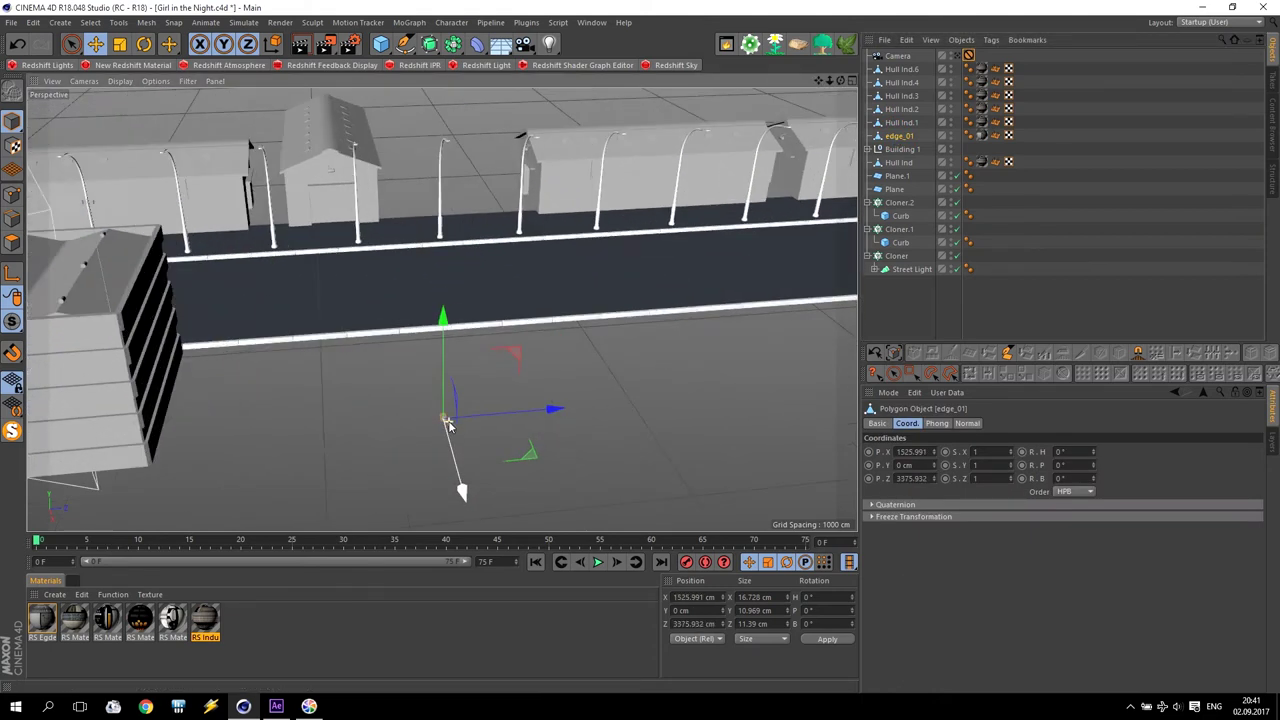
pyautogui.scroll(3, 448, 425)
pyautogui.scroll(-3, 445, 423)
pyautogui.scroll(-2, 445, 423)
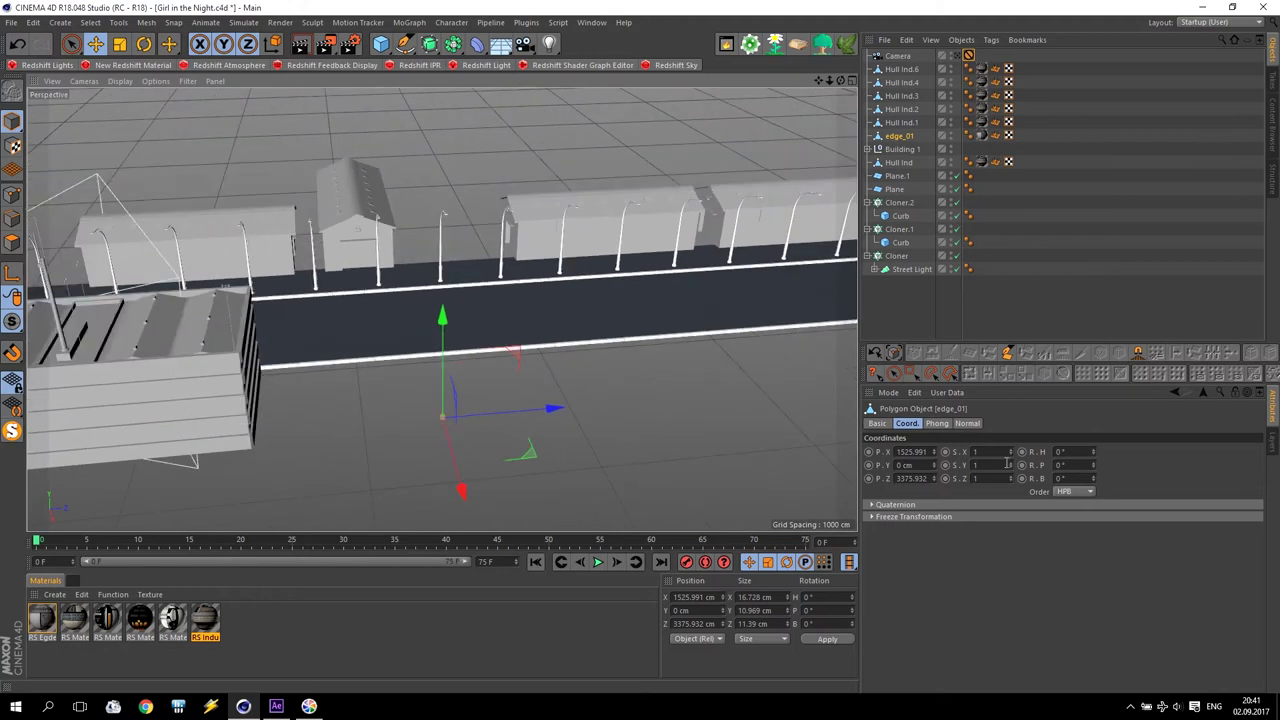
# Enlarge edge_01 by setting its scale values to 15, then 25, then 50
pyautogui.click(995, 452)
pyautogui.click(997, 465)
pyautogui.write('15')
pyautogui.click(997, 478)
pyautogui.write('15')
pyautogui.press('Return')
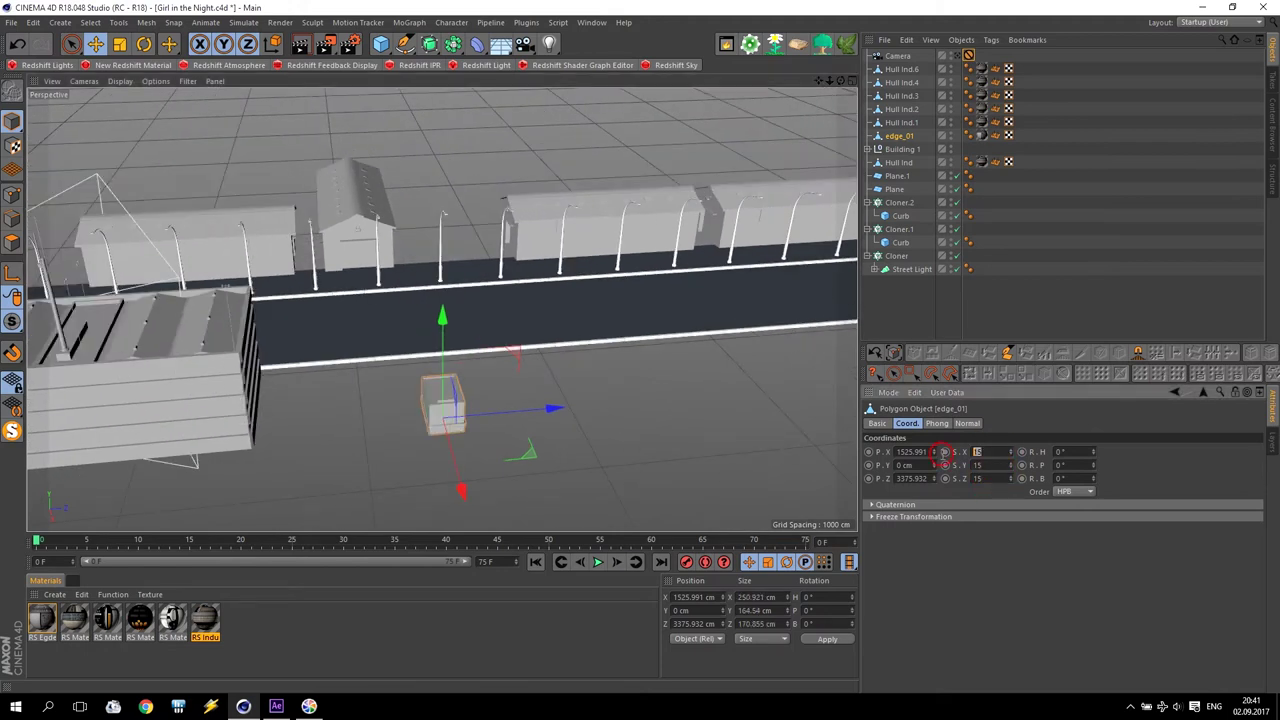
pyautogui.write('25')
pyautogui.press('Tab')
pyautogui.write('25')
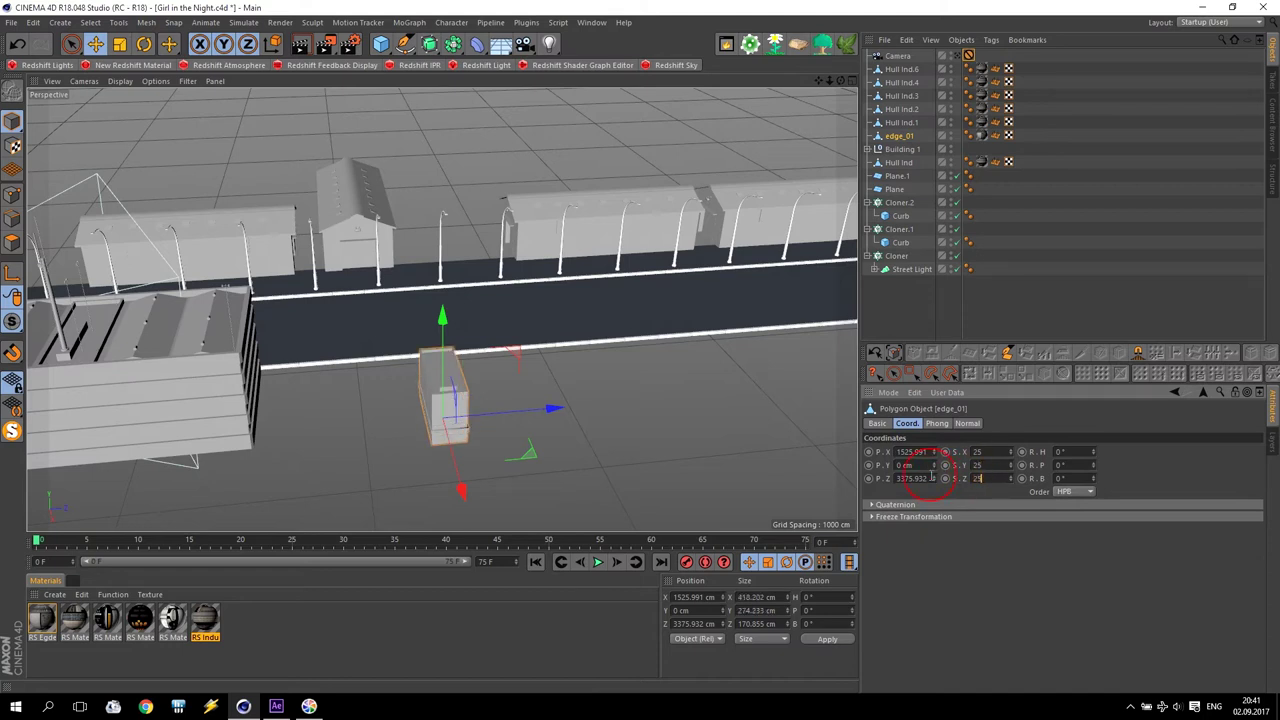
pyautogui.press('Return')
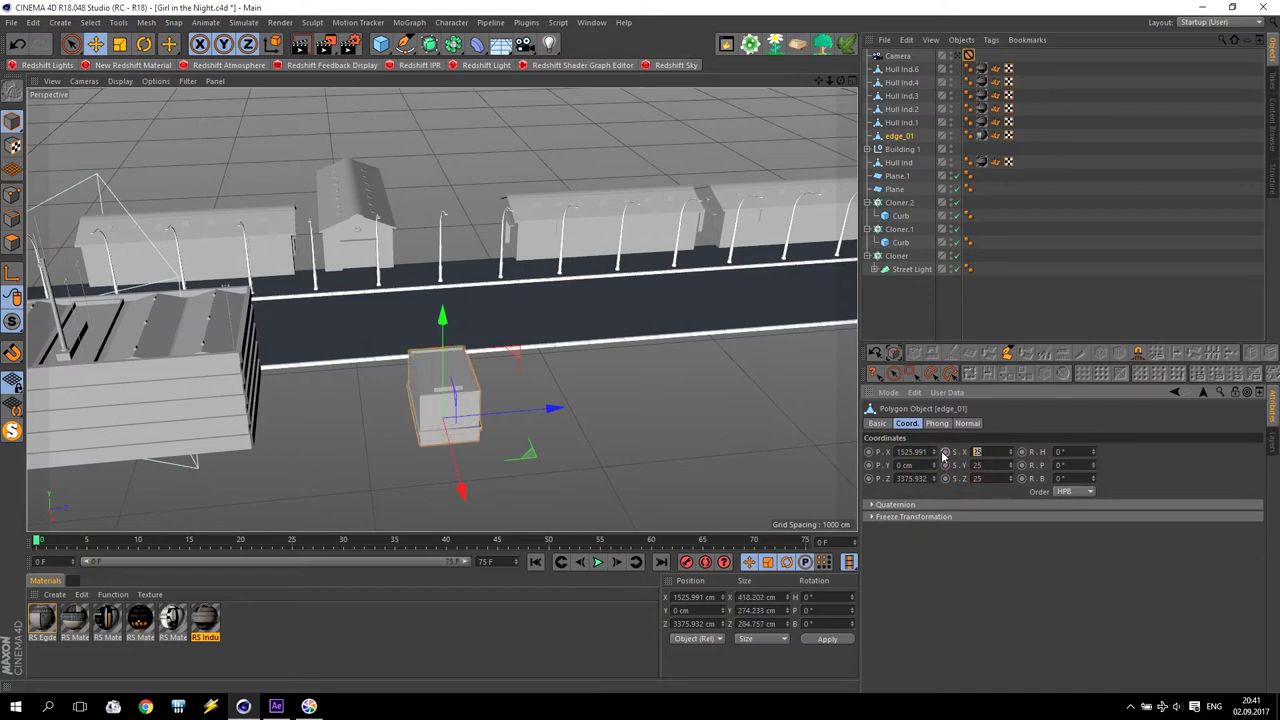
pyautogui.write('50')
pyautogui.press('Tab')
pyautogui.write('50')
pyautogui.press('Tab')
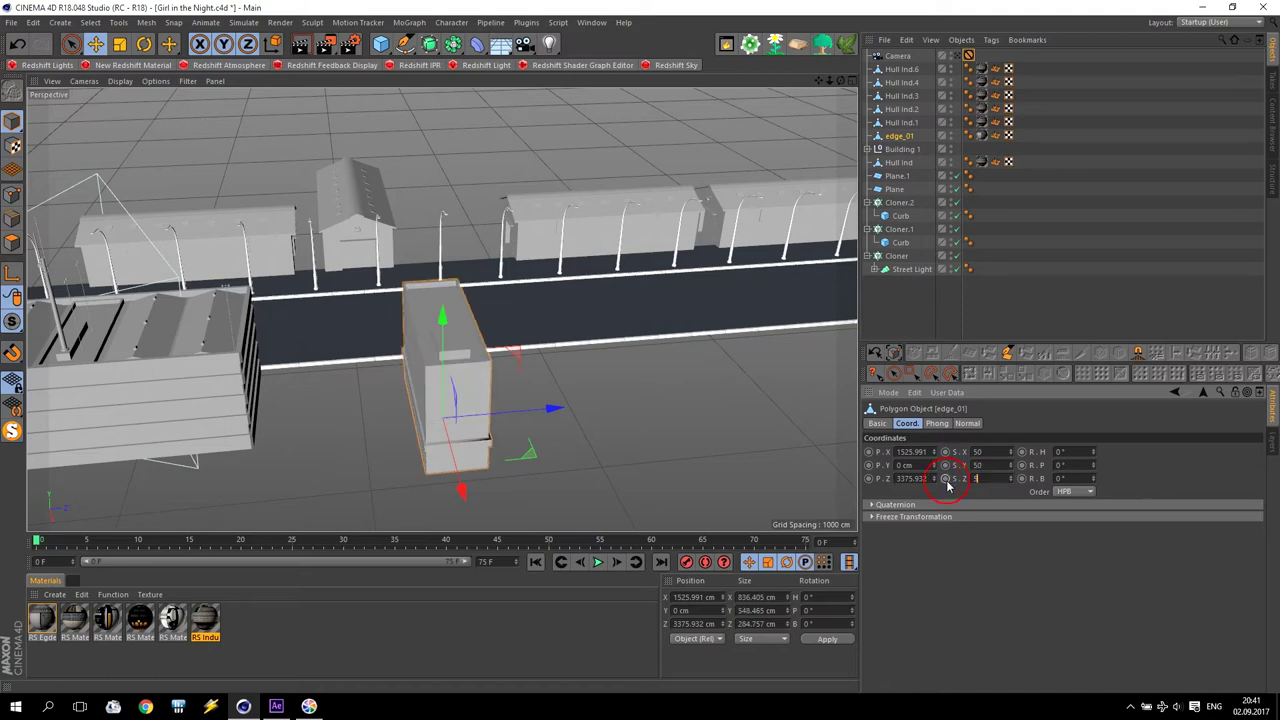
pyautogui.write('50')
pyautogui.press('Return')
# Rotate edge_01 by -90° and place it at X 1228.151 cm, Z 2963.763 cm
pyautogui.moveTo(398, 440)
pyautogui.keyDown('alt'); pyautogui.mouseDown()
pyautogui.moveTo(391, 423)
pyautogui.moveTo(612, 426)
pyautogui.moveTo(550, 437)
pyautogui.mouseUp(); pyautogui.keyUp('alt')
pyautogui.scroll(3, 494, 351)
pyautogui.scroll(-2, 488, 374)
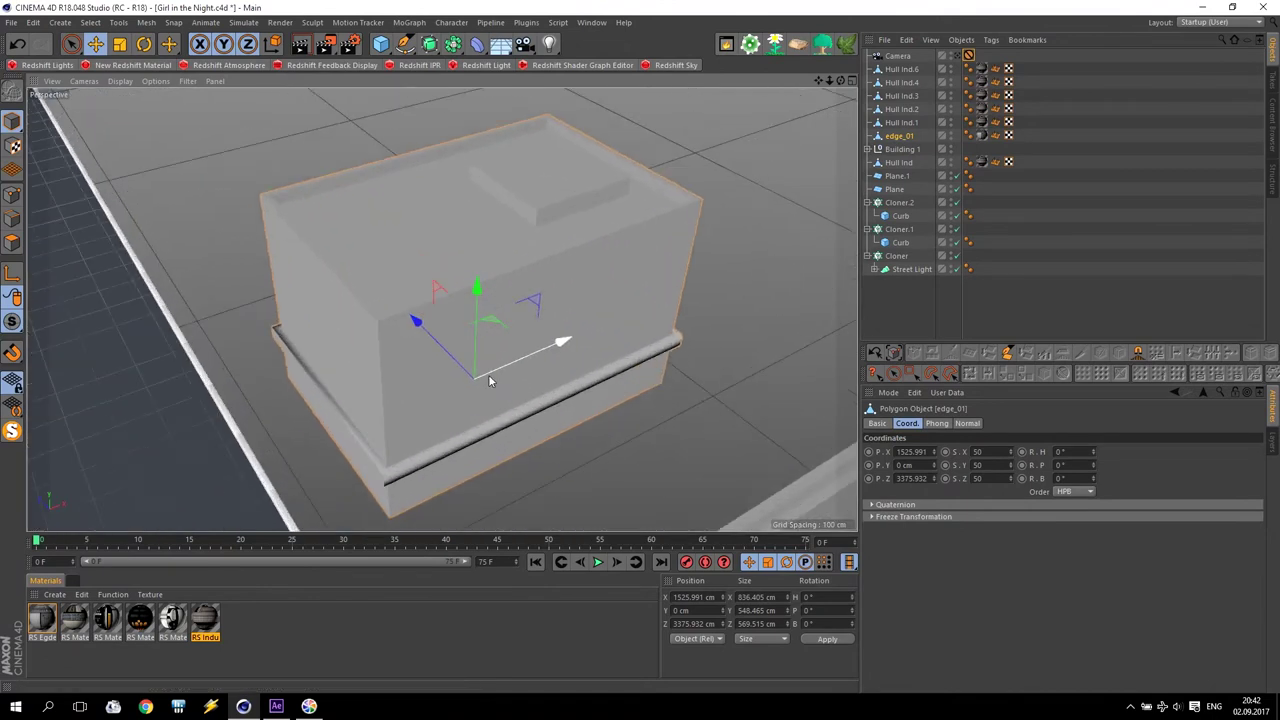
pyautogui.scroll(-3, 488, 374)
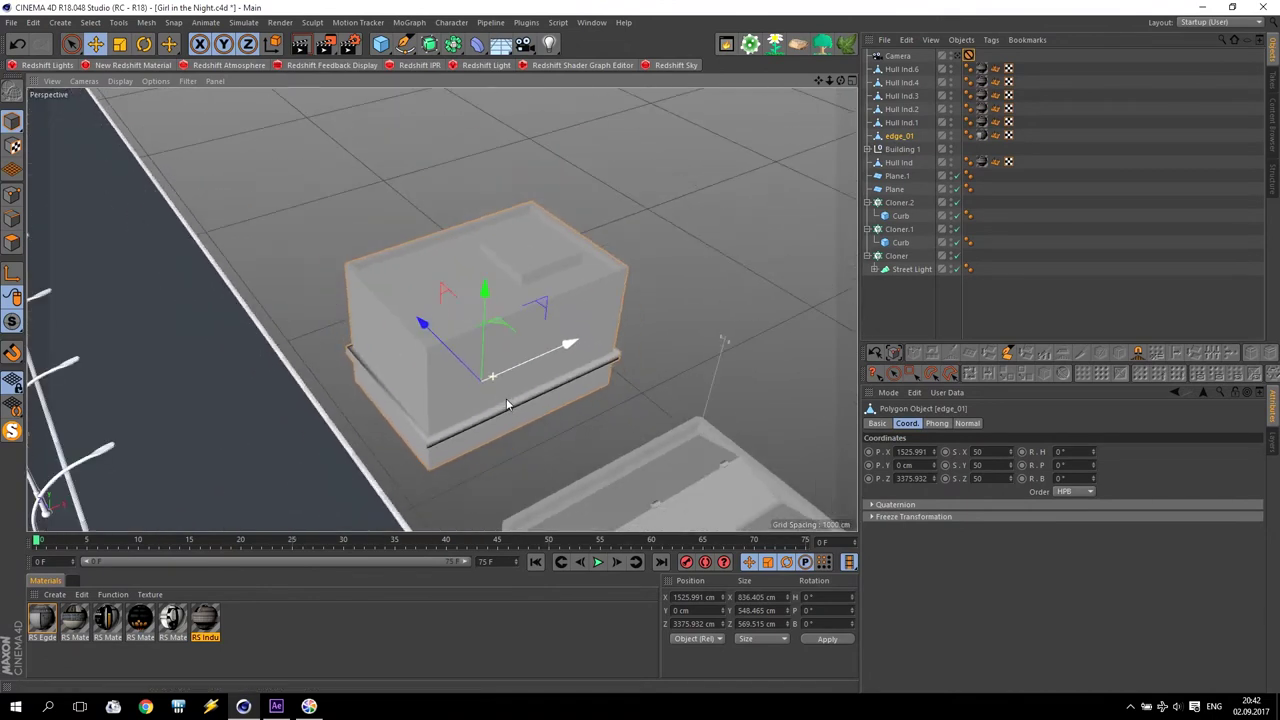
pyautogui.click(144, 43)
pyautogui.moveTo(498, 424); pyautogui.dragTo(392, 398)
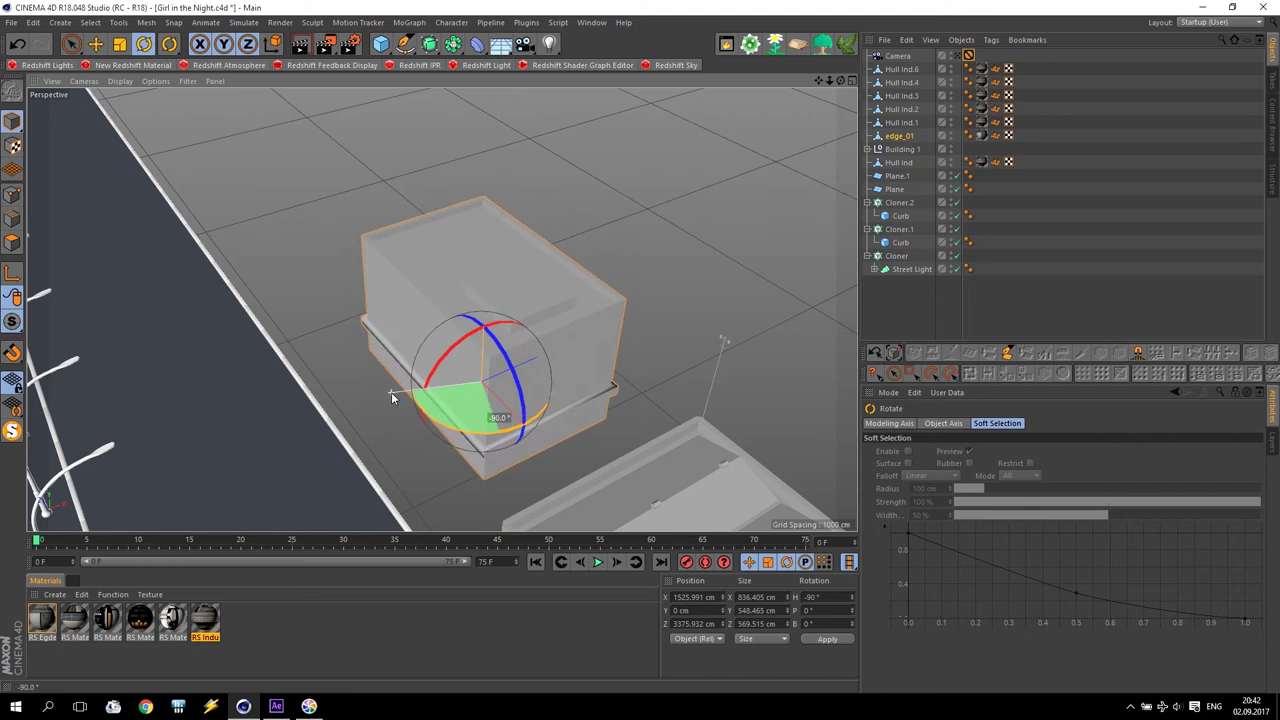
pyautogui.click(95, 43)
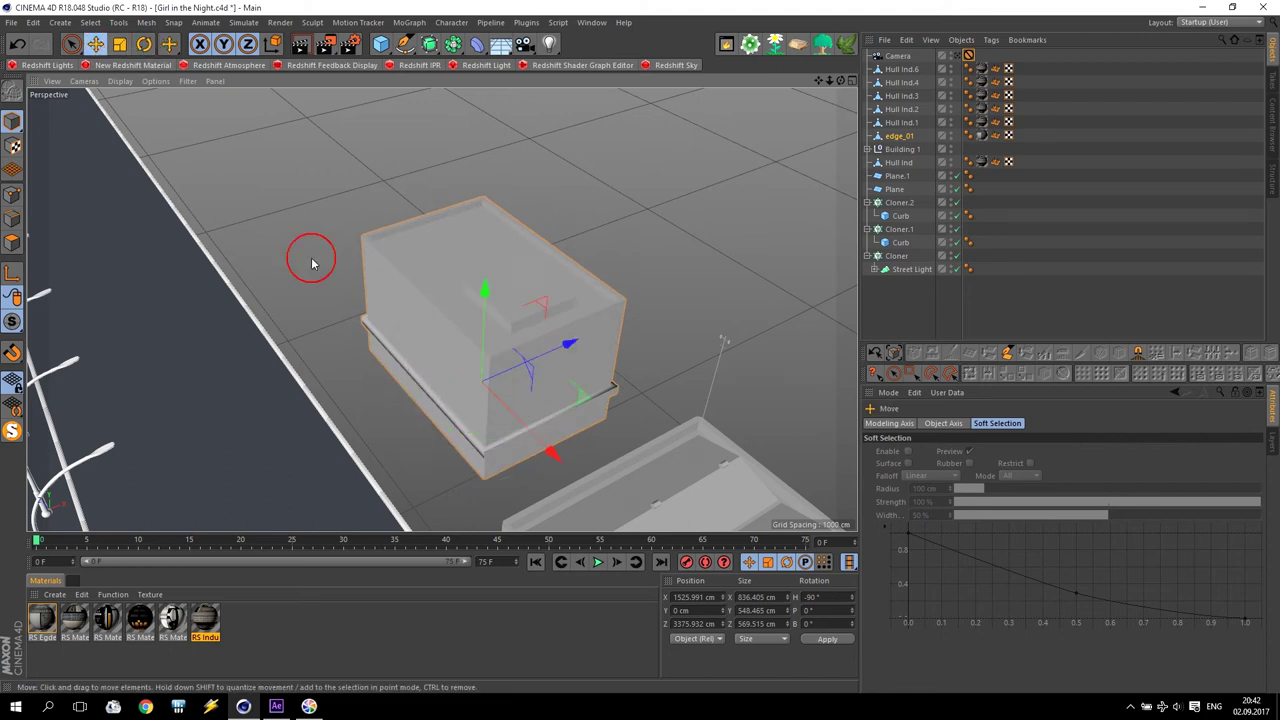
pyautogui.moveTo(578, 354); pyautogui.dragTo(515, 378)
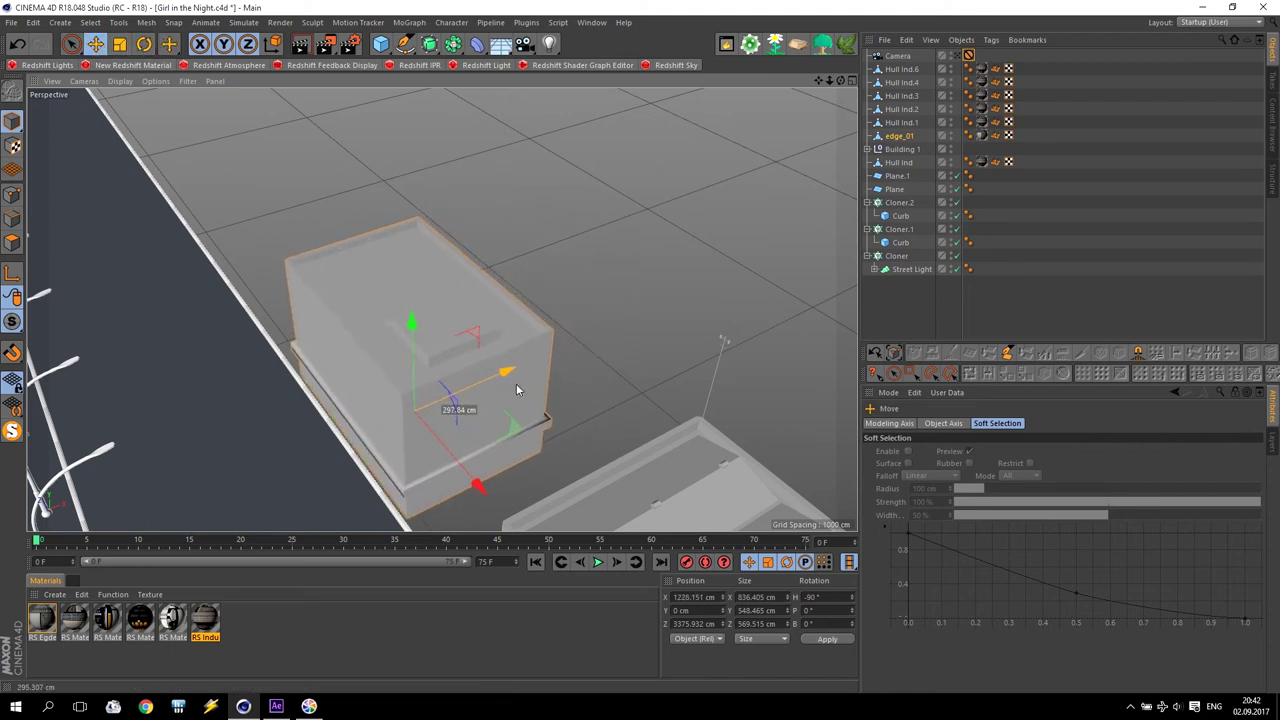
pyautogui.moveTo(500, 481); pyautogui.dragTo(518, 448)
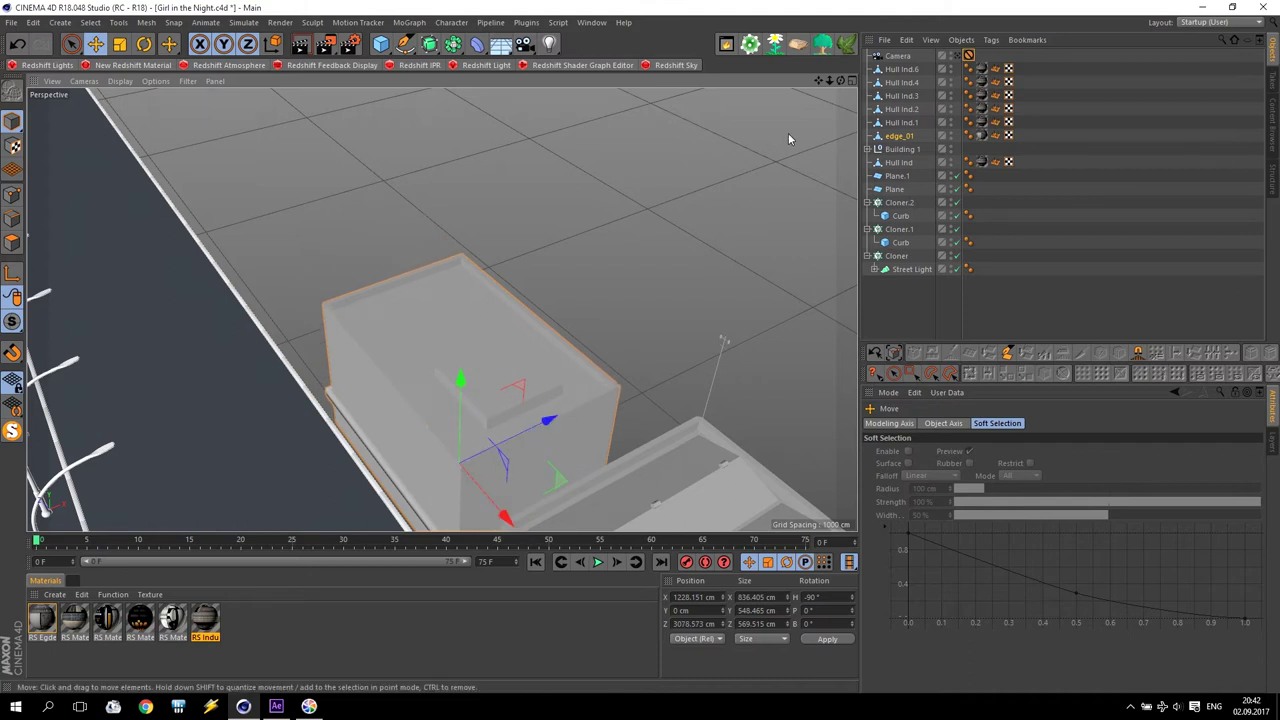
pyautogui.middleClick(788, 139)
pyautogui.scroll(-3, 662, 210)
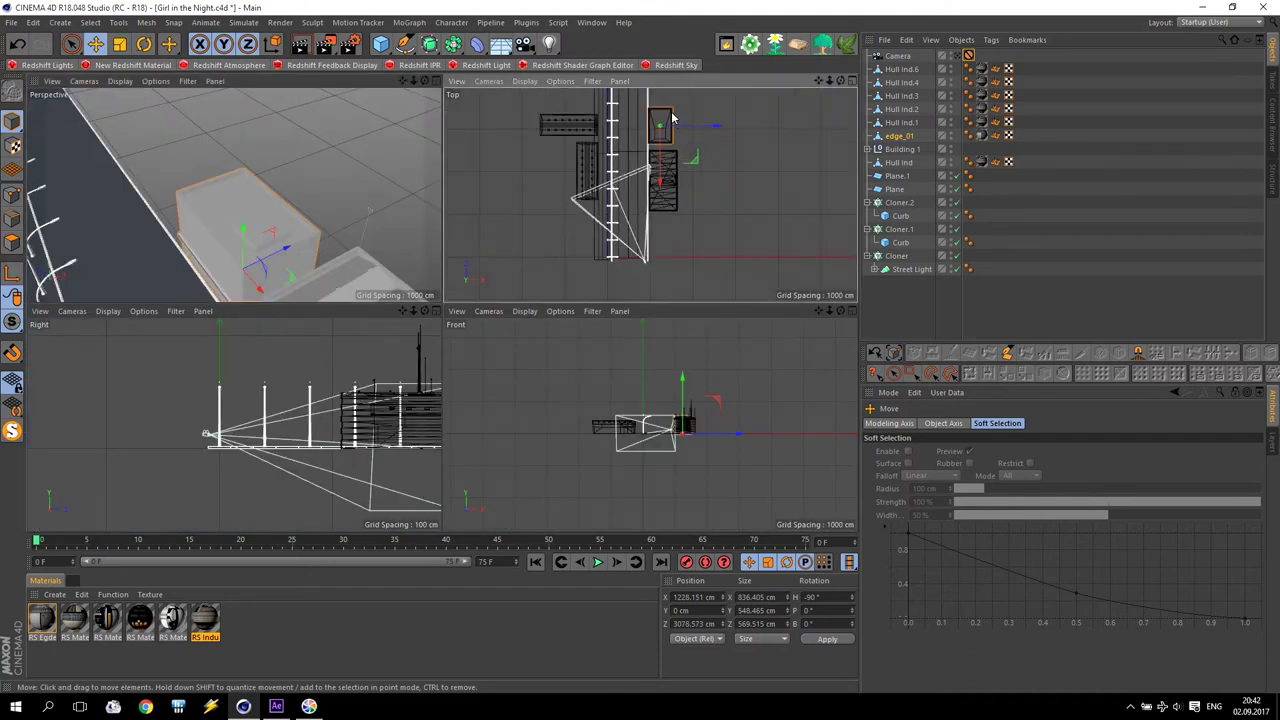
pyautogui.scroll(5, 672, 118)
pyautogui.moveTo(666, 171); pyautogui.dragTo(662, 148)
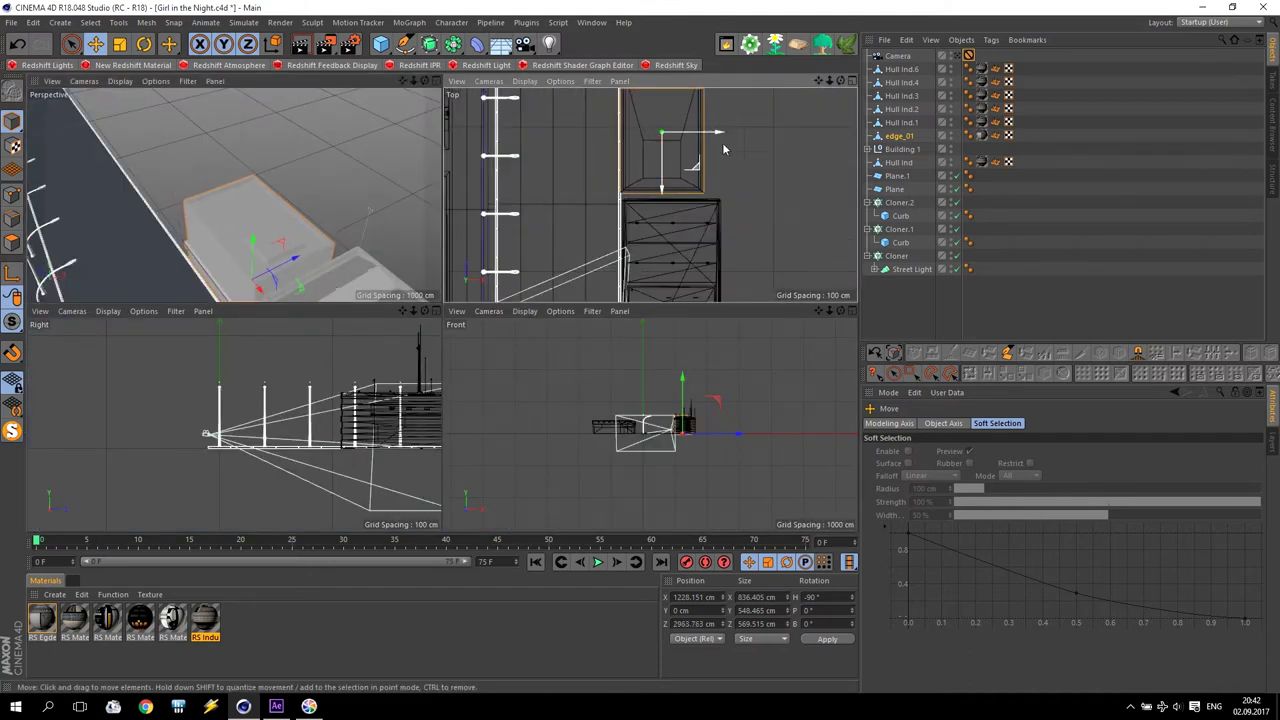
# Select the industry_building_01.1 copy in the Top view
pyautogui.moveTo(724, 149); pyautogui.dragTo(737, 171, button='middle')
pyautogui.scroll(-3, 682, 298)
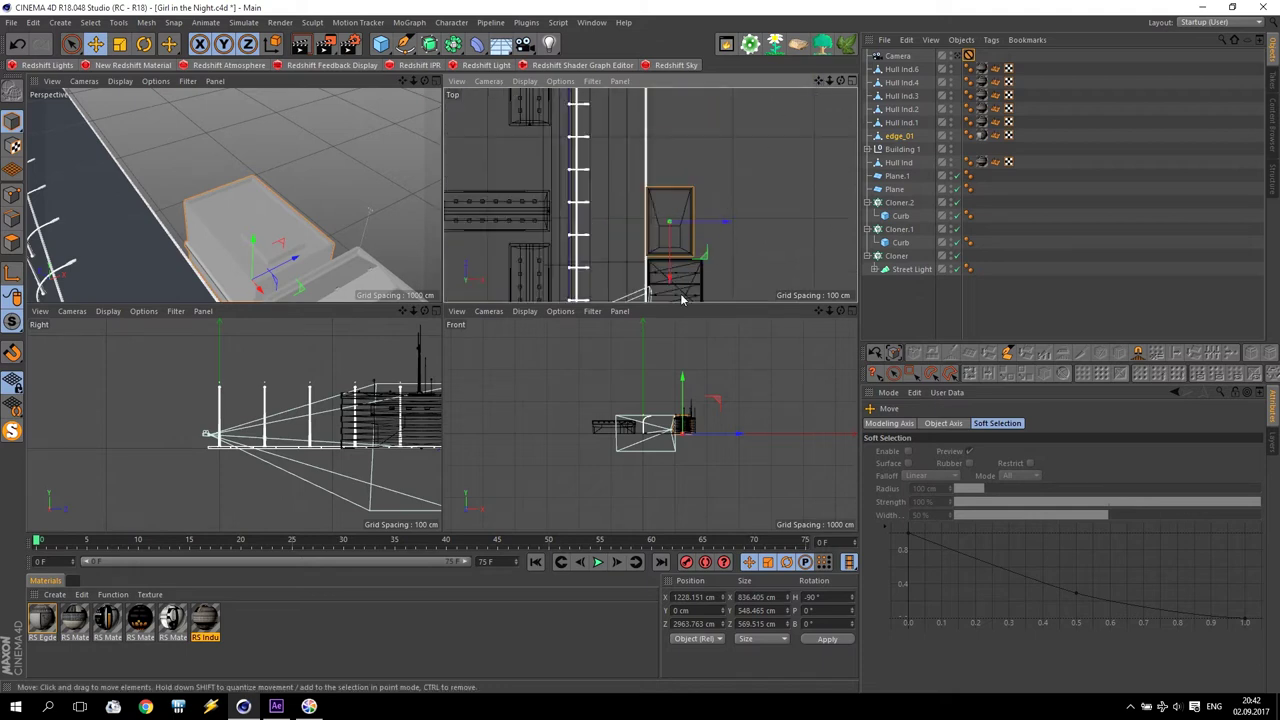
pyautogui.click(682, 298)
pyautogui.click(676, 230)
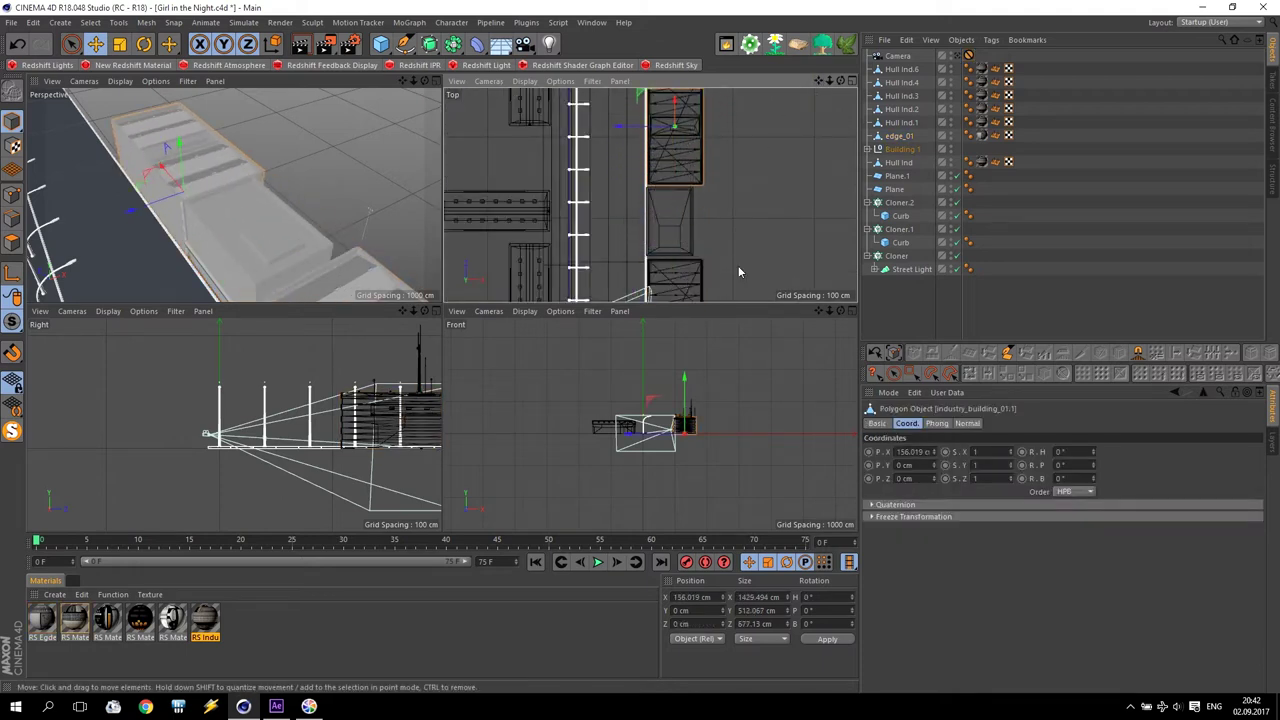
# Turn the building copy 90° and slide it up away from the copy below
pyautogui.moveTo(818, 80); pyautogui.dragTo(748, 88)
pyautogui.press('r')
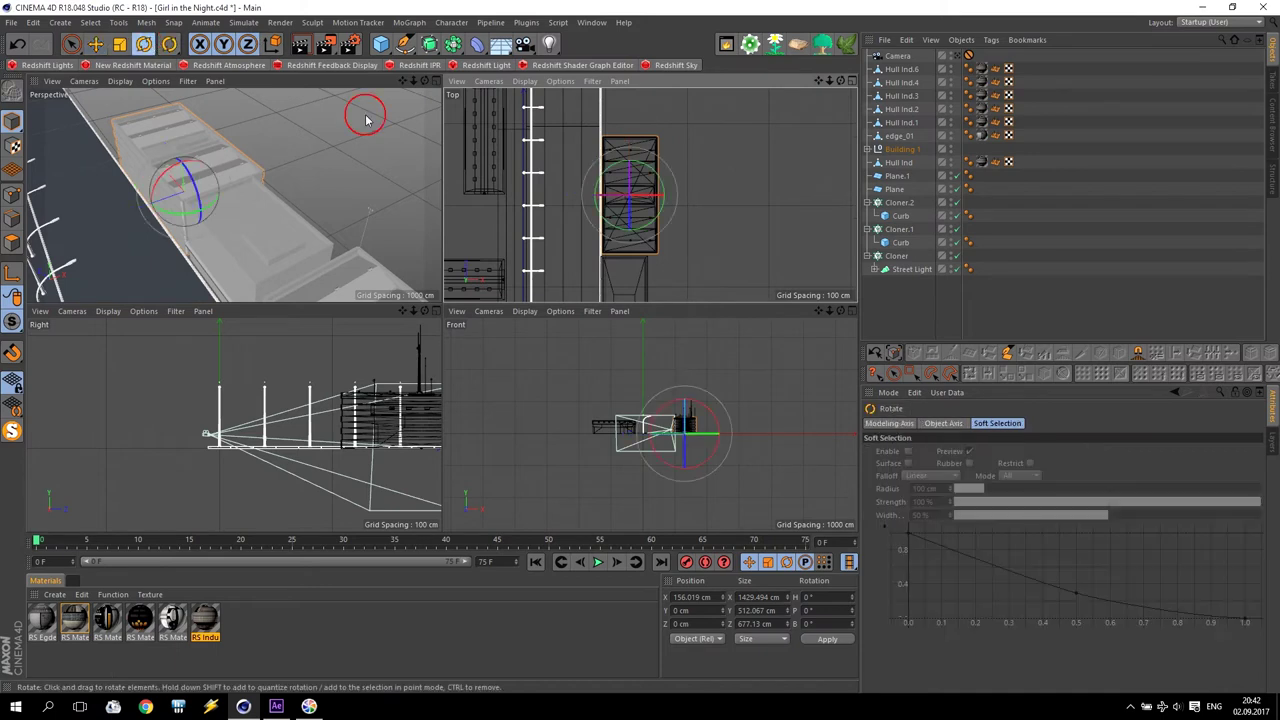
pyautogui.moveTo(608, 176); pyautogui.dragTo(650, 225)
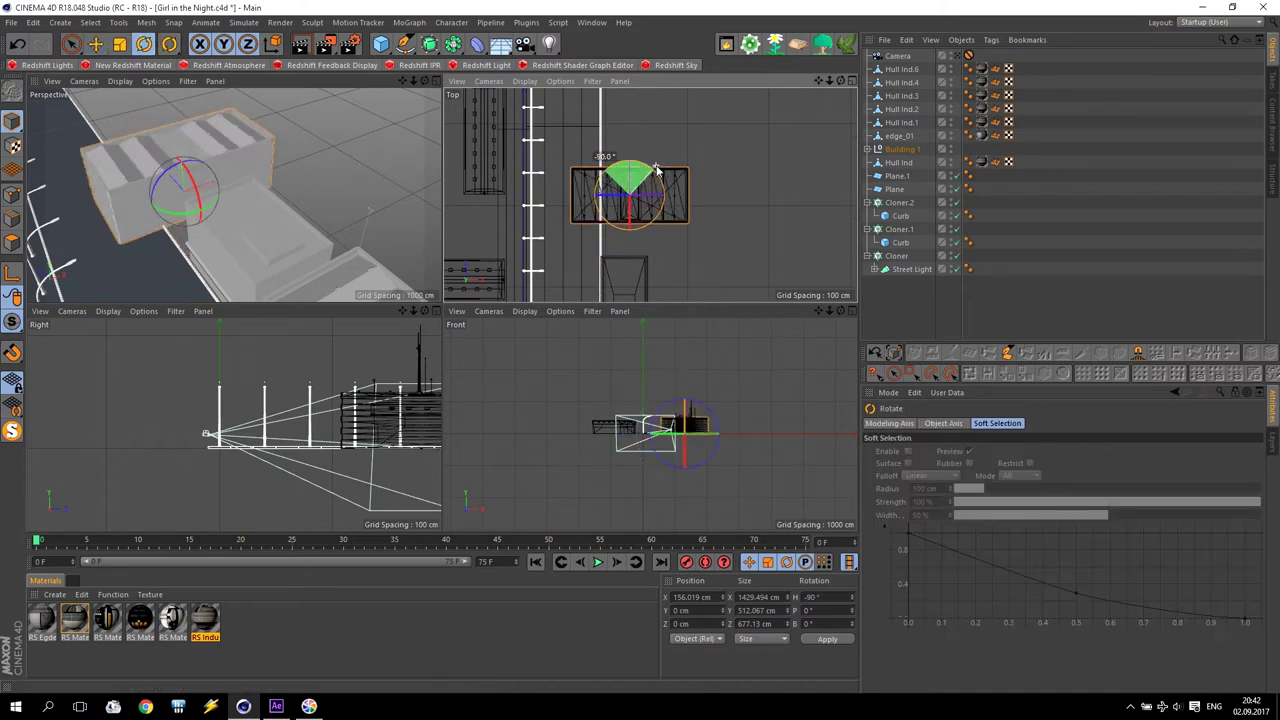
pyautogui.click(100, 47)
pyautogui.moveTo(663, 171); pyautogui.dragTo(697, 197)
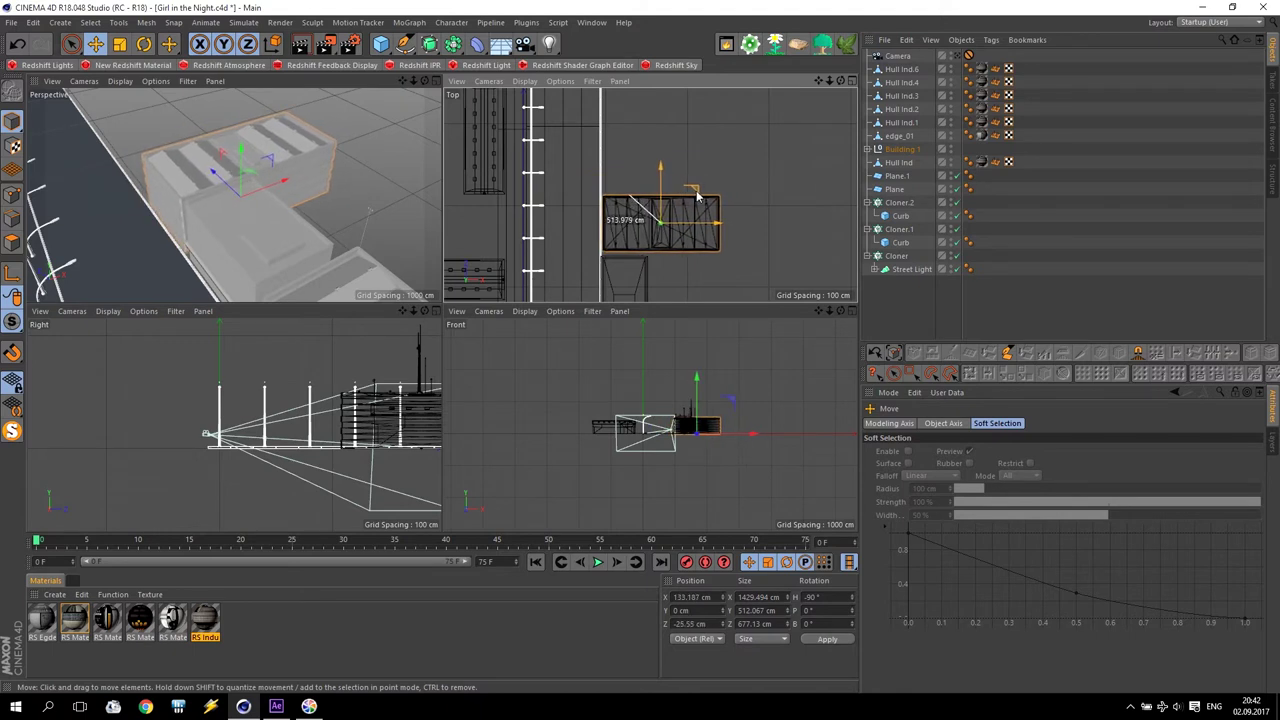
pyautogui.moveTo(667, 198)
pyautogui.mouseDown()
pyautogui.moveTo(669, 127)
pyautogui.moveTo(742, 133)
pyautogui.mouseUp()
# Rotate the building a half turn and move it further along the street
pyautogui.press('r')
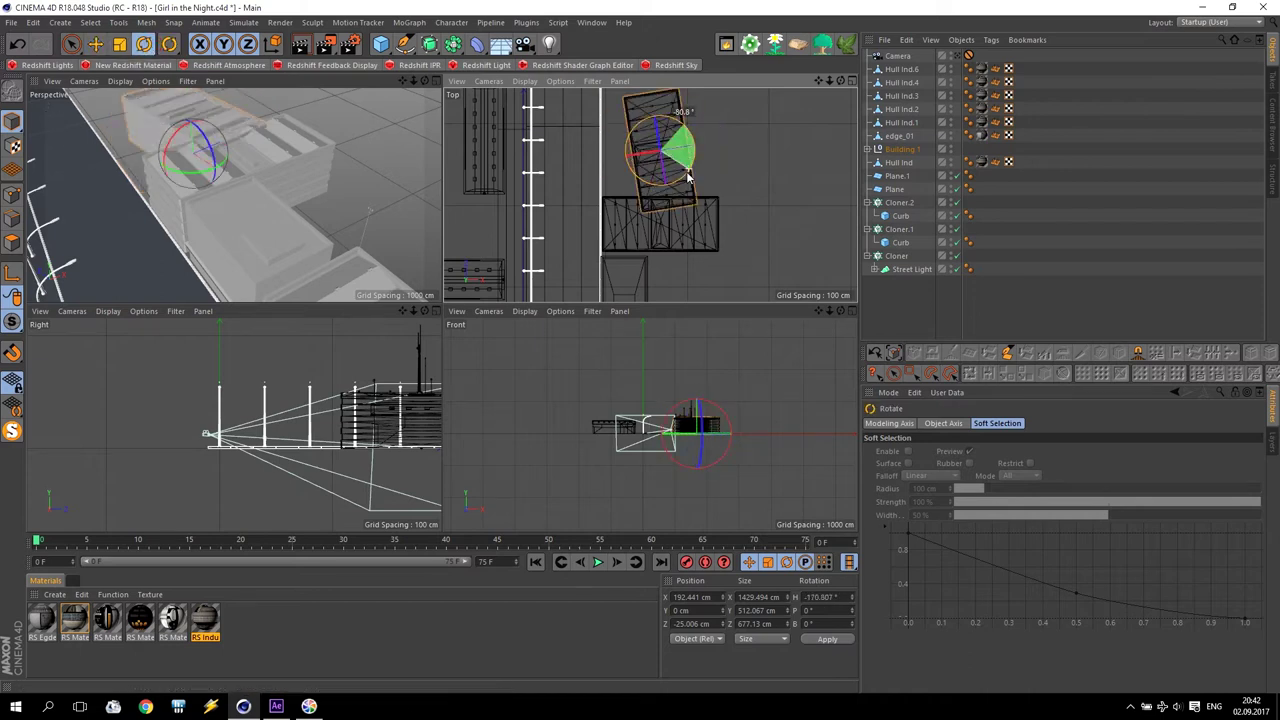
pyautogui.moveTo(818, 80); pyautogui.dragTo(821, 160)
pyautogui.press('e')
pyautogui.moveTo(697, 266); pyautogui.dragTo(668, 237)
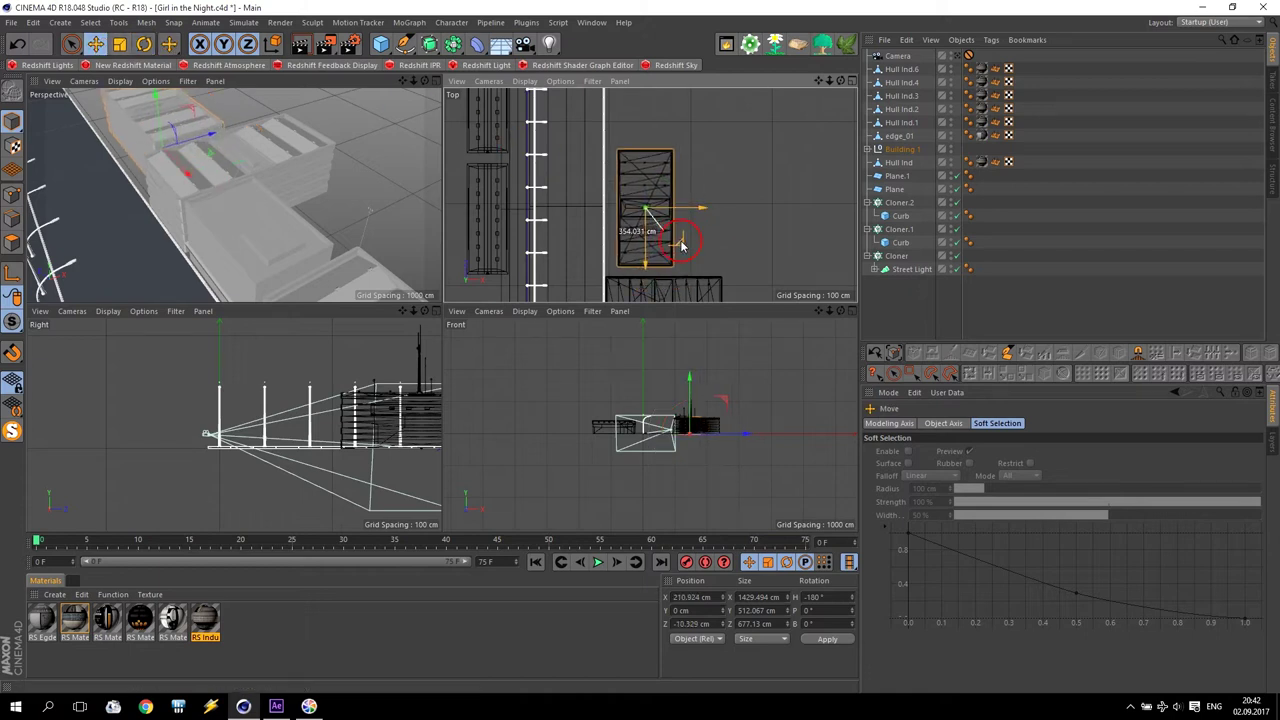
pyautogui.moveTo(824, 84); pyautogui.dragTo(826, 100)
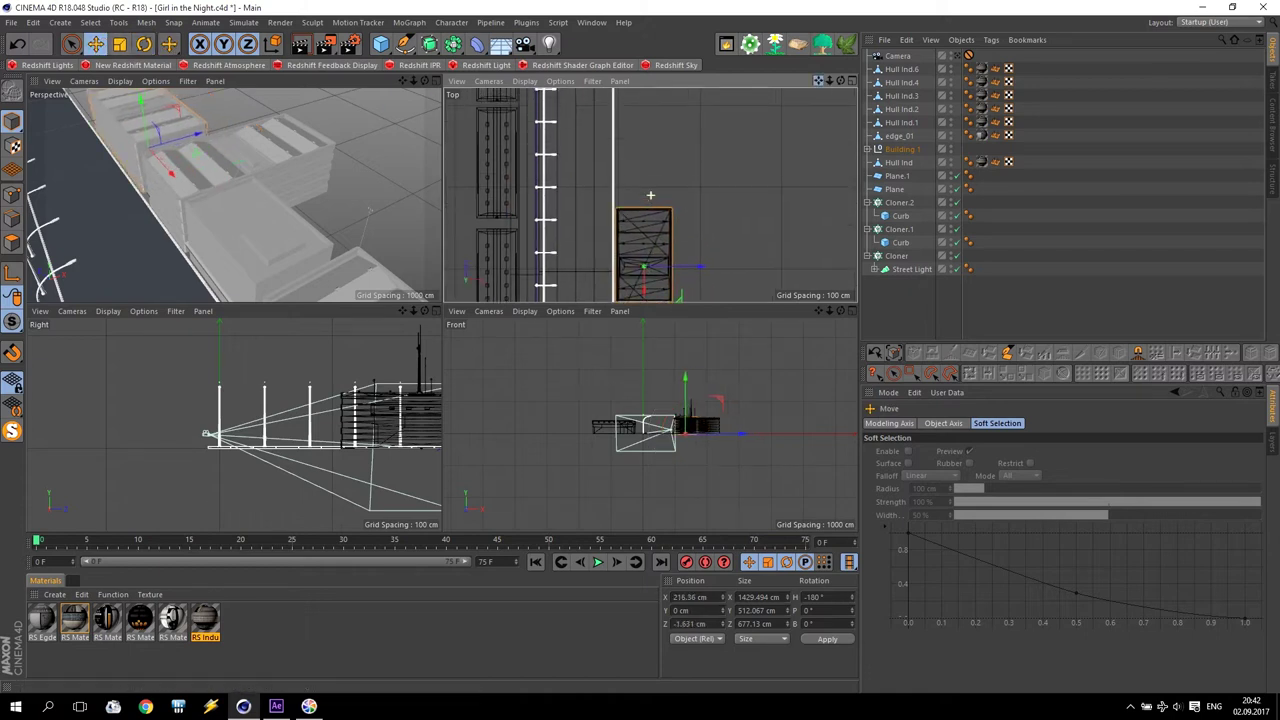
pyautogui.moveTo(670, 255)
pyautogui.mouseDown()
pyautogui.moveTo(680, 190)
pyautogui.moveTo(680, 206)
pyautogui.mouseUp()
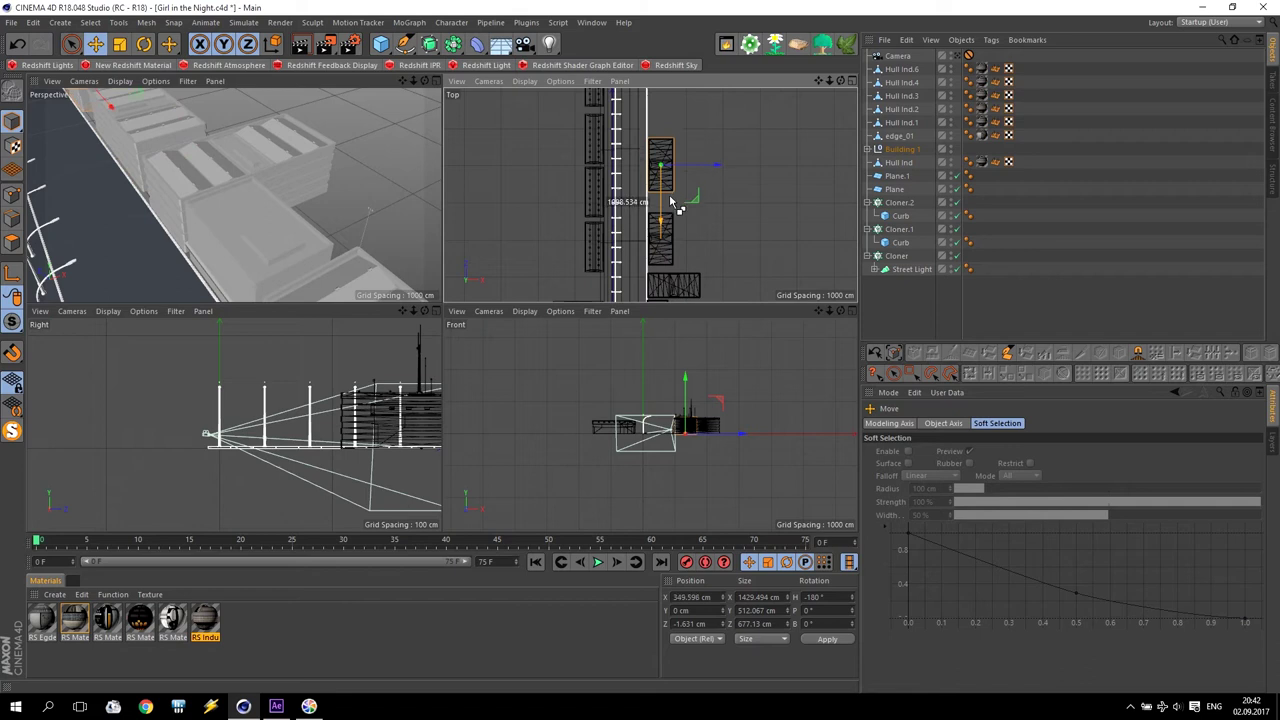
pyautogui.keyDown('alt'); pyautogui.moveTo(653, 105); pyautogui.dragTo(650, 195, button='middle'); pyautogui.keyUp('alt')
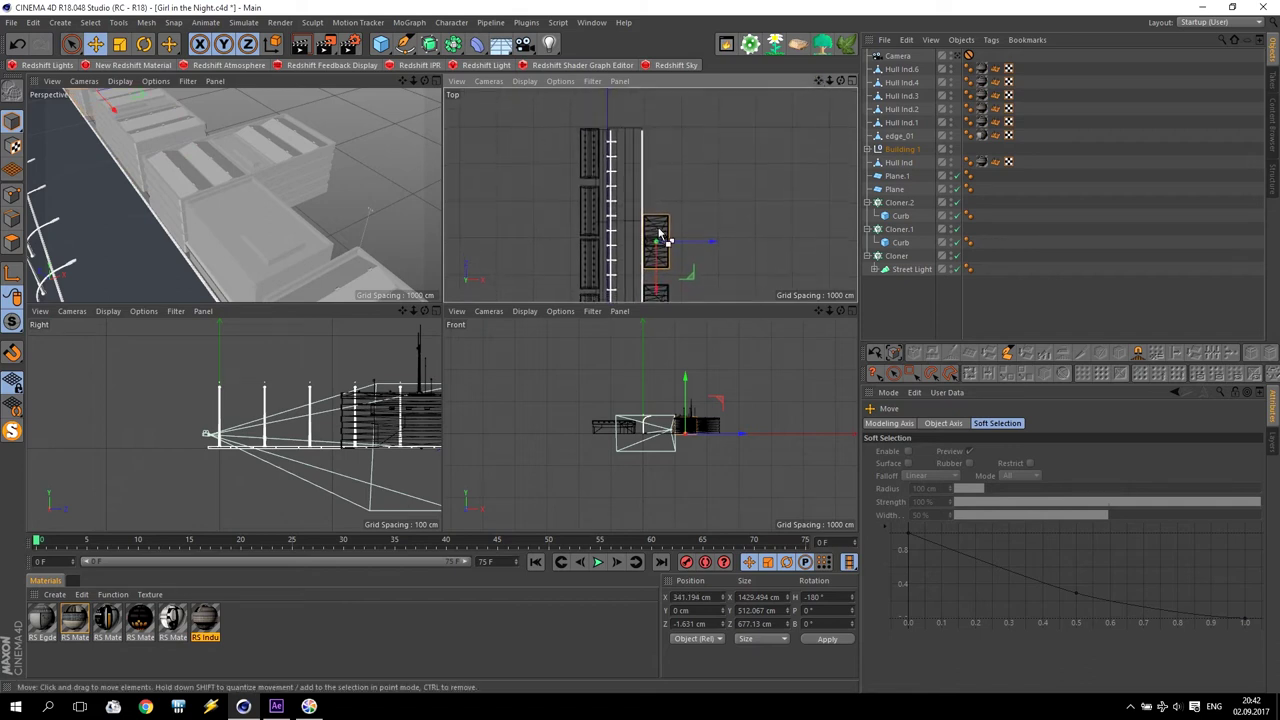
pyautogui.moveTo(654, 277); pyautogui.dragTo(665, 197)
pyautogui.scroll(1, 685, 175)
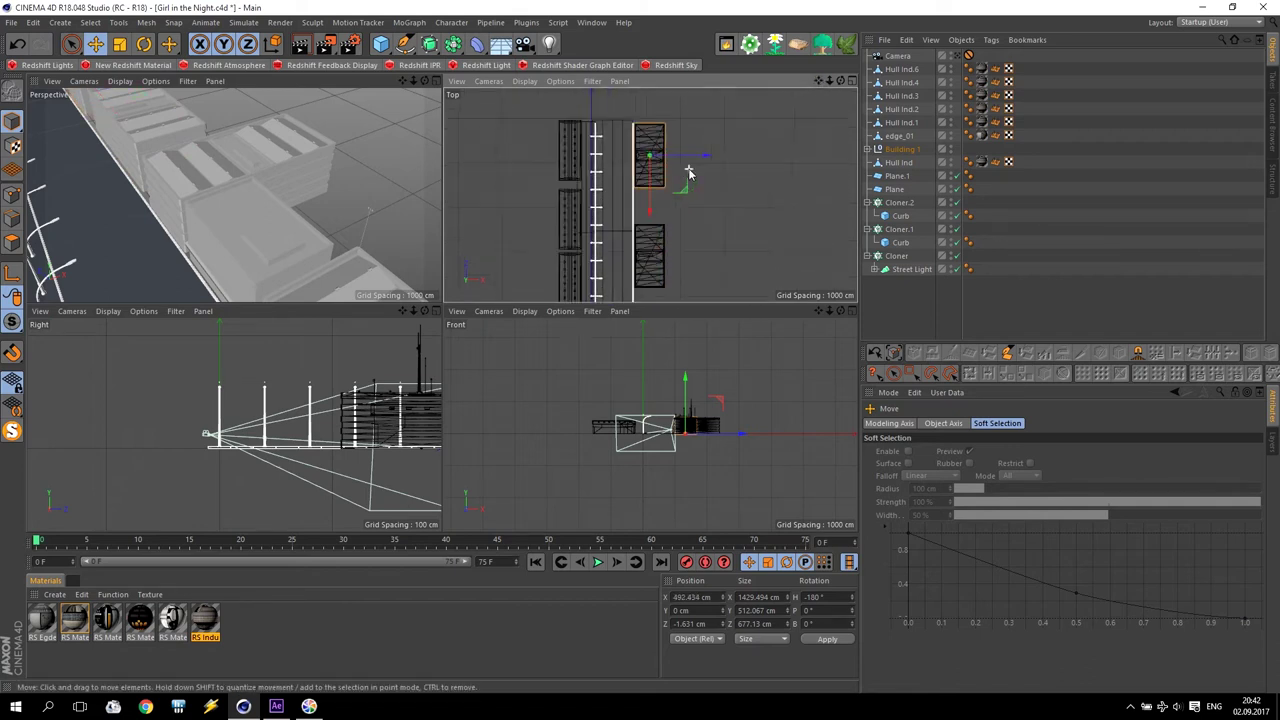
pyautogui.scroll(2, 690, 170)
pyautogui.moveTo(818, 80); pyautogui.dragTo(834, 138)
pyautogui.moveTo(649, 195)
pyautogui.mouseDown()
pyautogui.moveTo(706, 226)
pyautogui.moveTo(632, 165)
pyautogui.mouseUp()
# Turn the building to -270° and set it at X 570.928 cm, Z 51.632 cm
pyautogui.press('r')
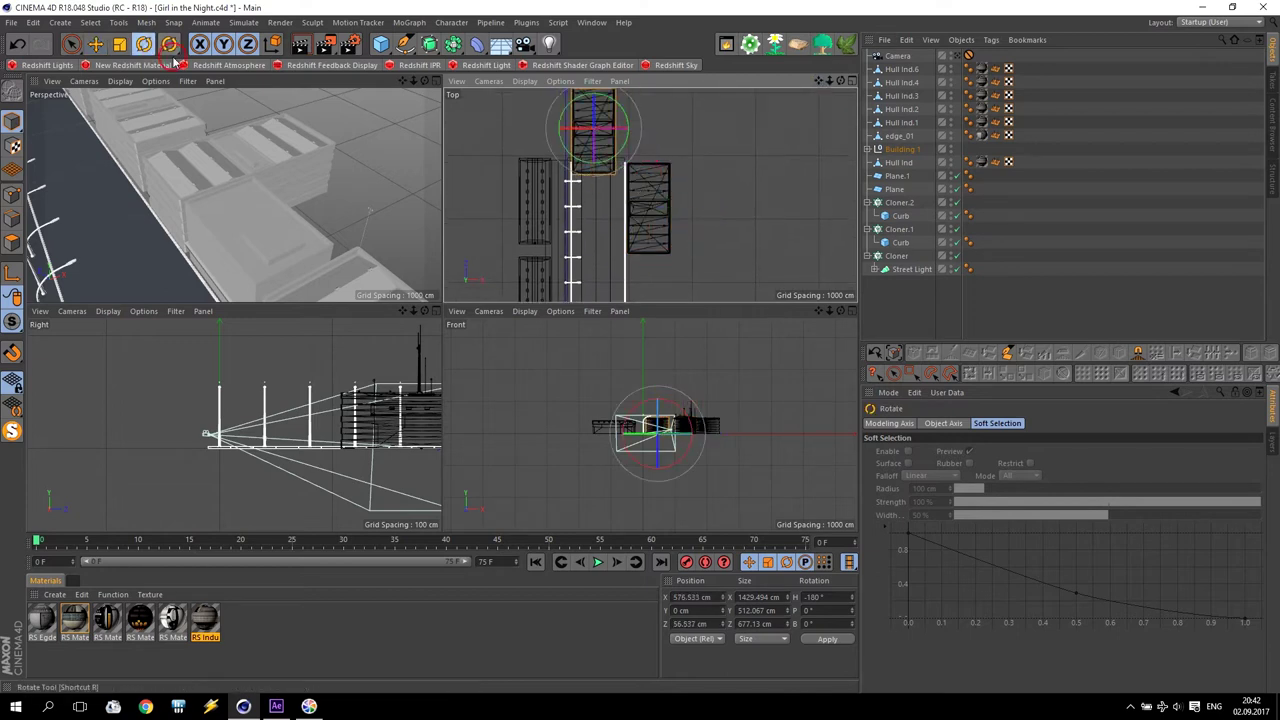
pyautogui.keyDown('shift'); pyautogui.moveTo(624, 103); pyautogui.dragTo(700, 105); pyautogui.keyUp('shift')
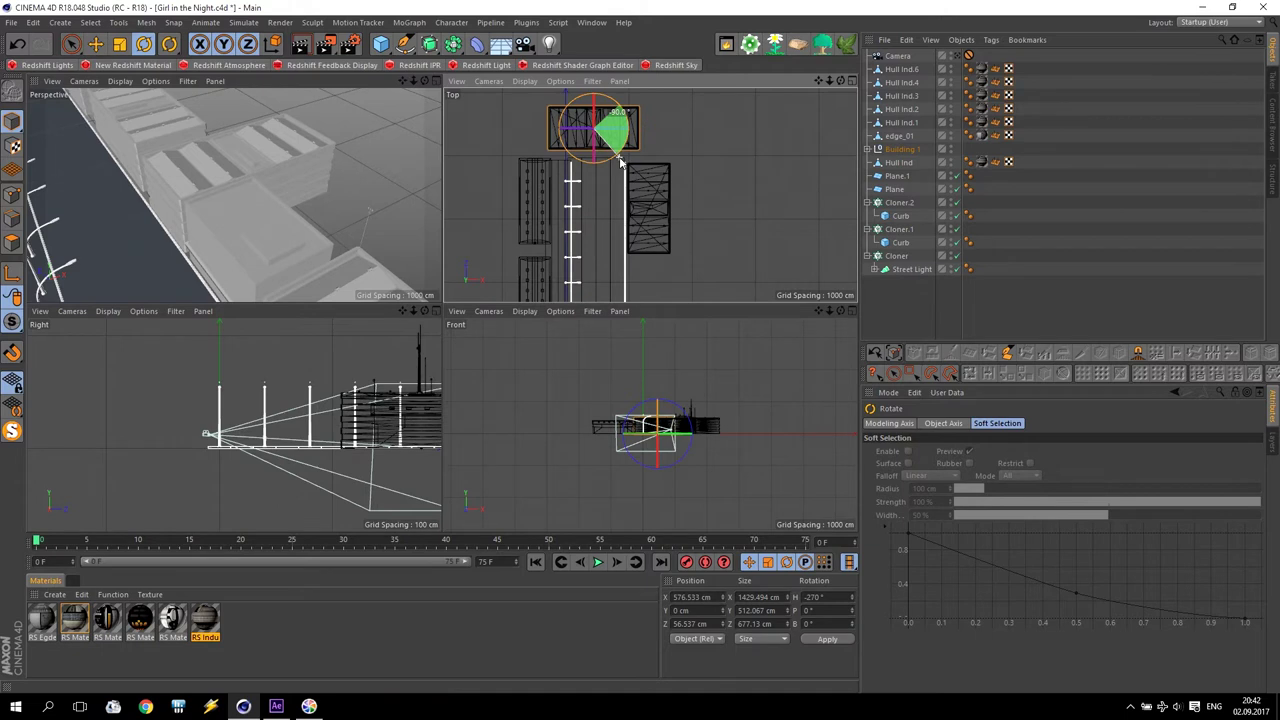
pyautogui.click(95, 43)
pyautogui.moveTo(556, 166); pyautogui.dragTo(561, 172)
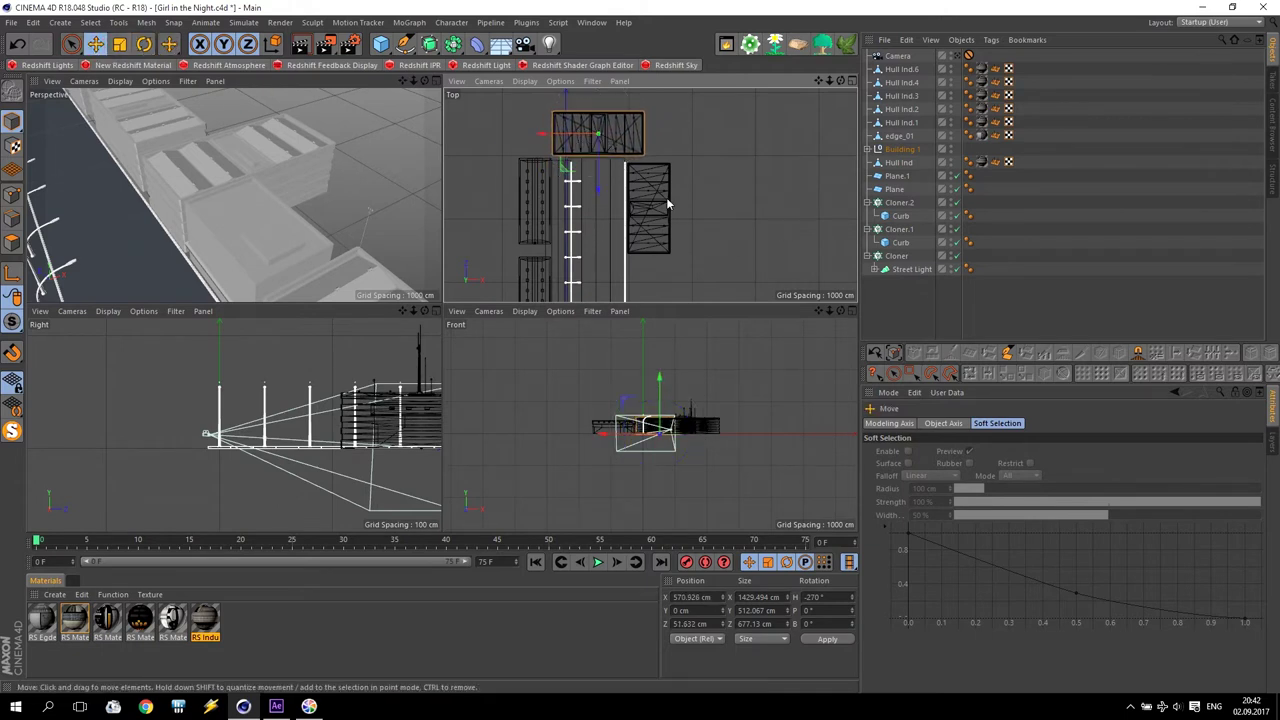
# Maximize the Perspective view through the scene camera, deselect Building 1, and render the street
pyautogui.middleClick(273, 218)
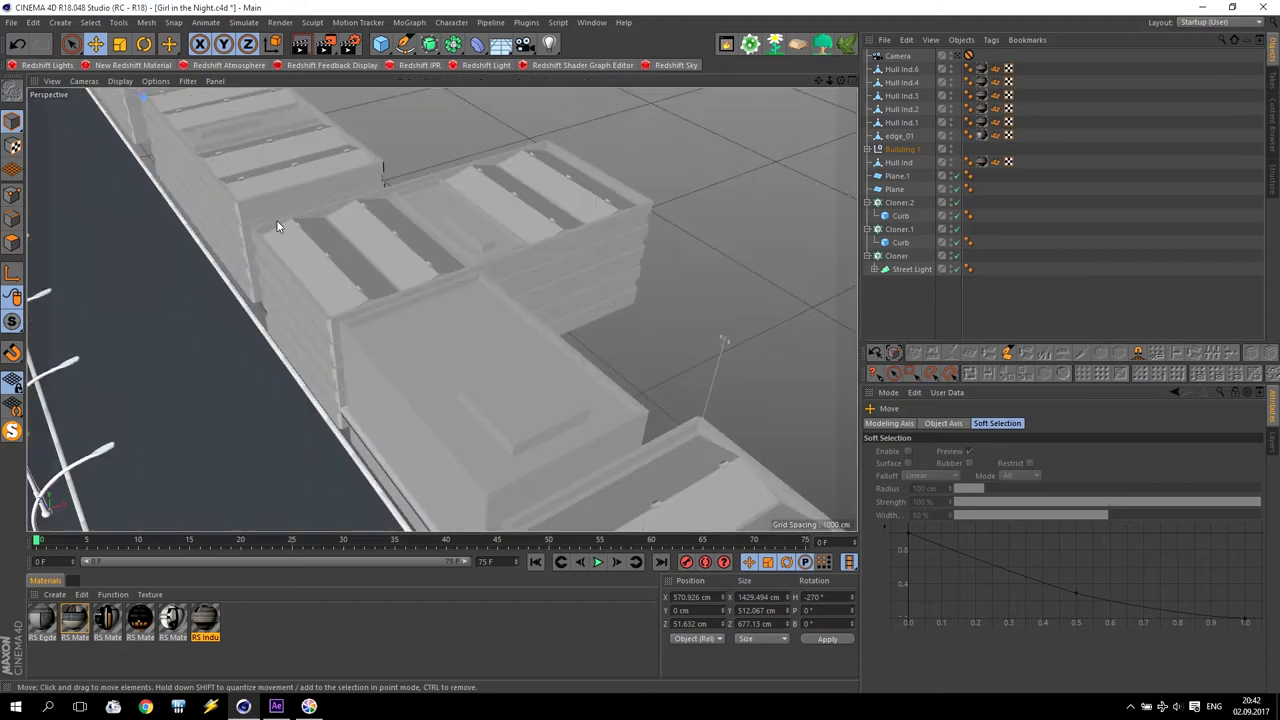
pyautogui.click(960, 57)
pyautogui.click(960, 57)
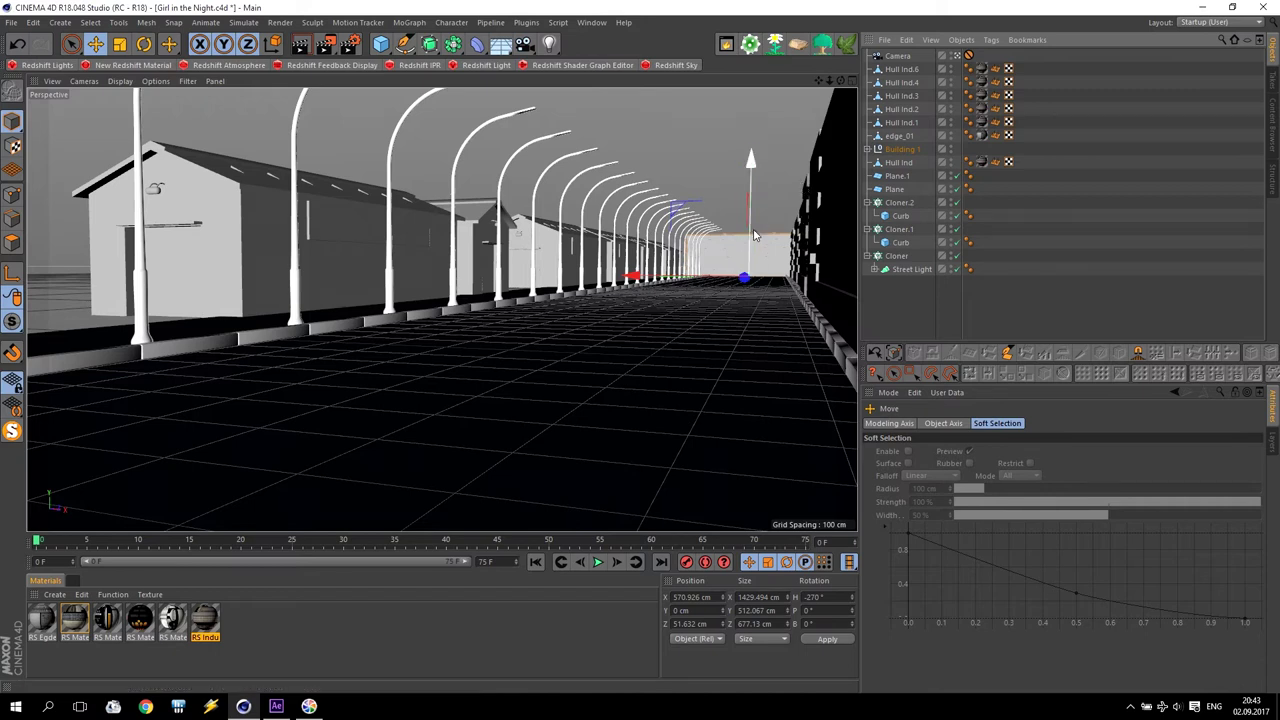
pyautogui.click(773, 198)
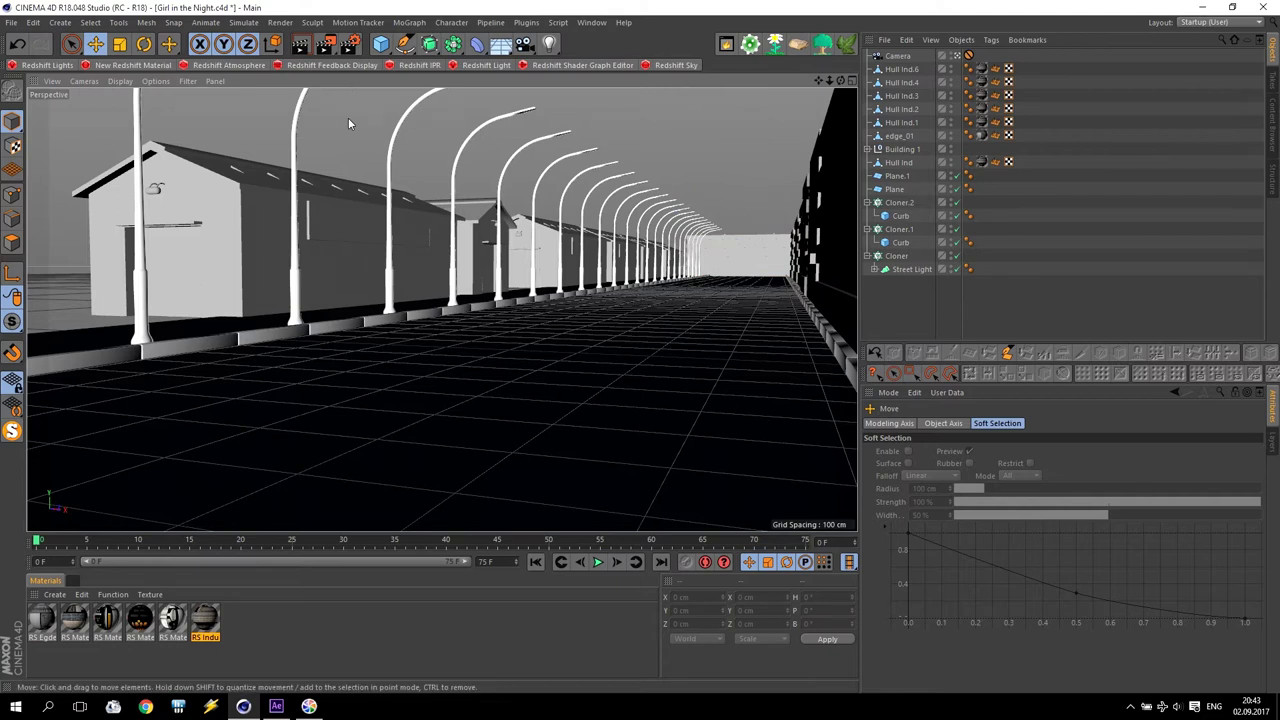
pyautogui.click(302, 43)
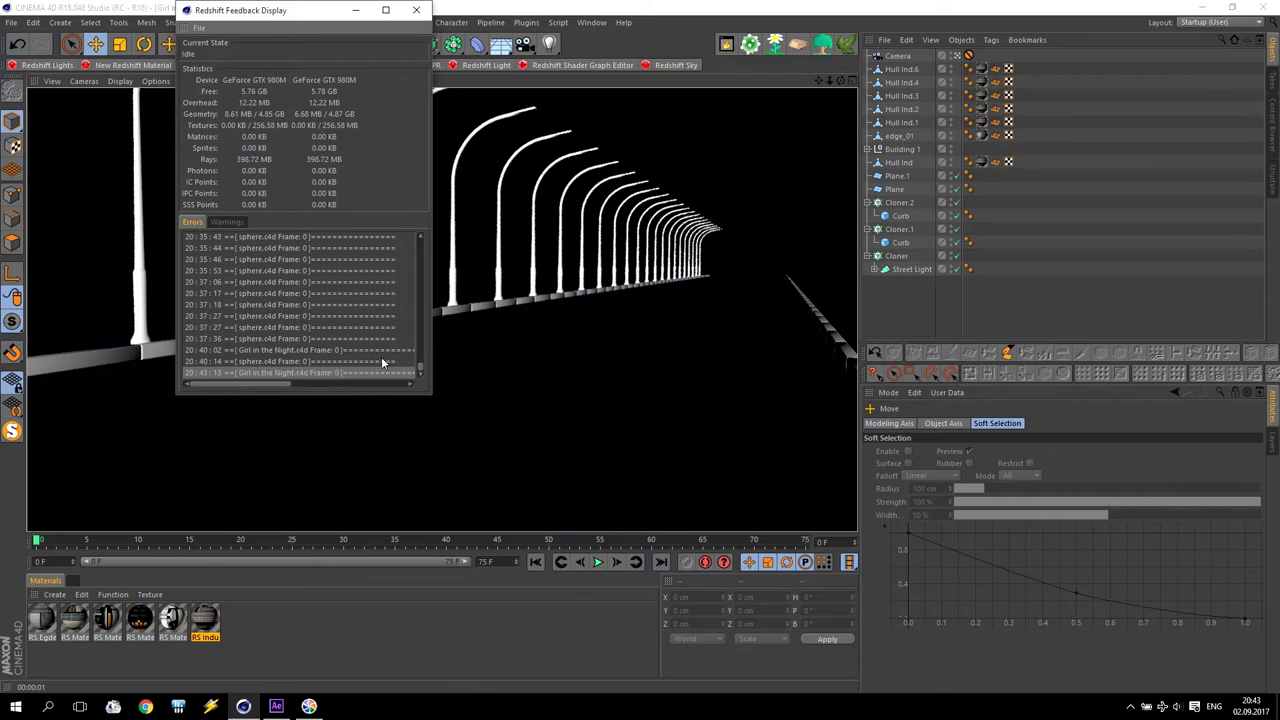
# Run a brief Redshift IPR preview, then add an RS Dome Light to the scene
pyautogui.click(416, 10)
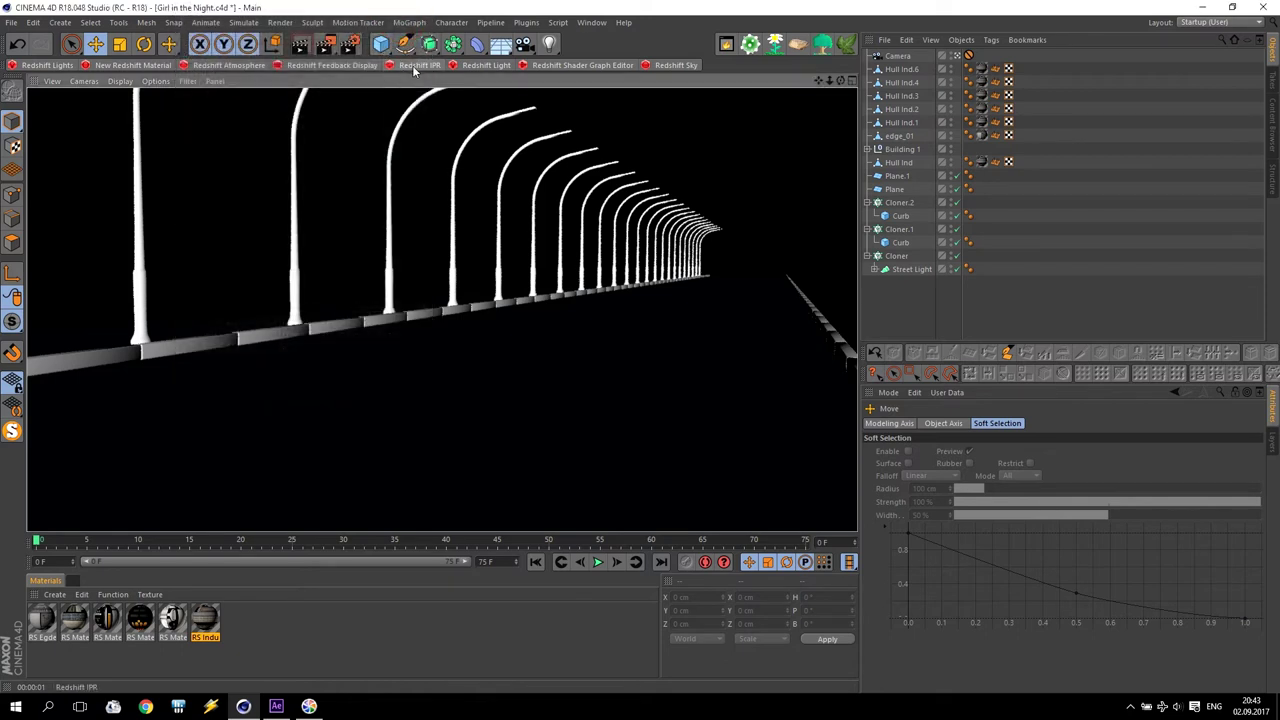
pyautogui.click(419, 65)
pyautogui.click(437, 224)
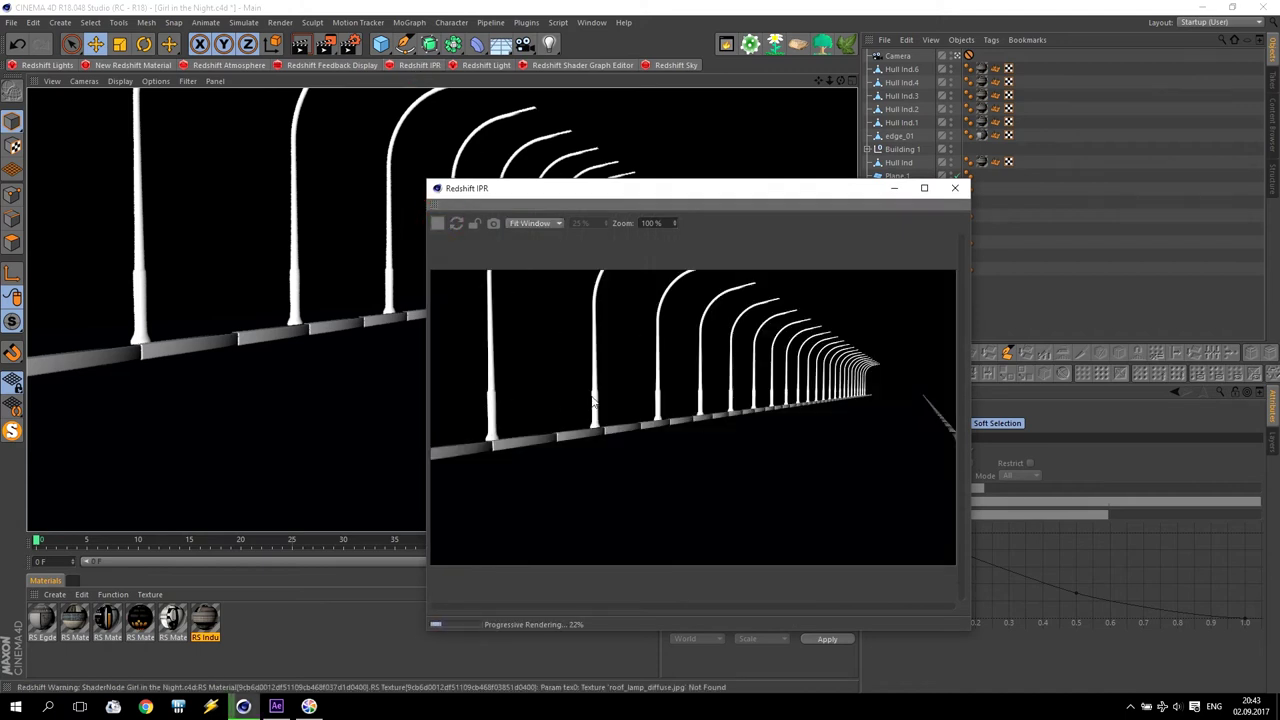
pyautogui.click(955, 188)
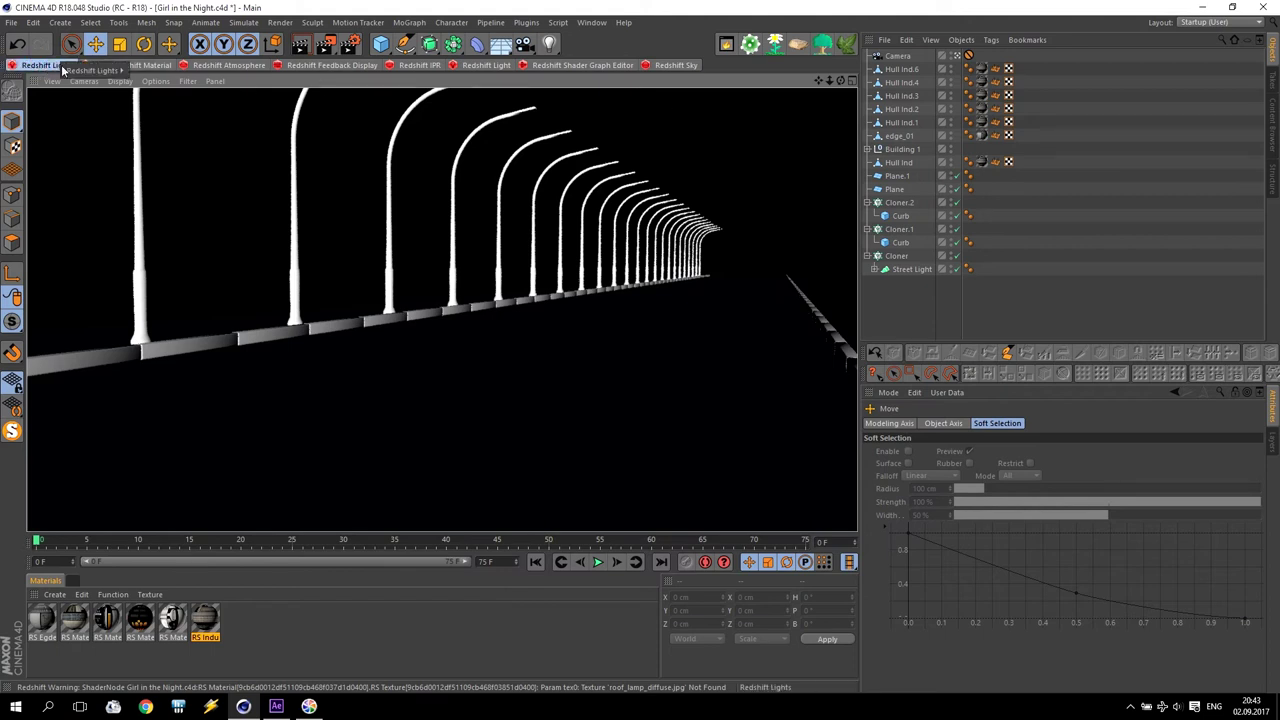
pyautogui.click(62, 68)
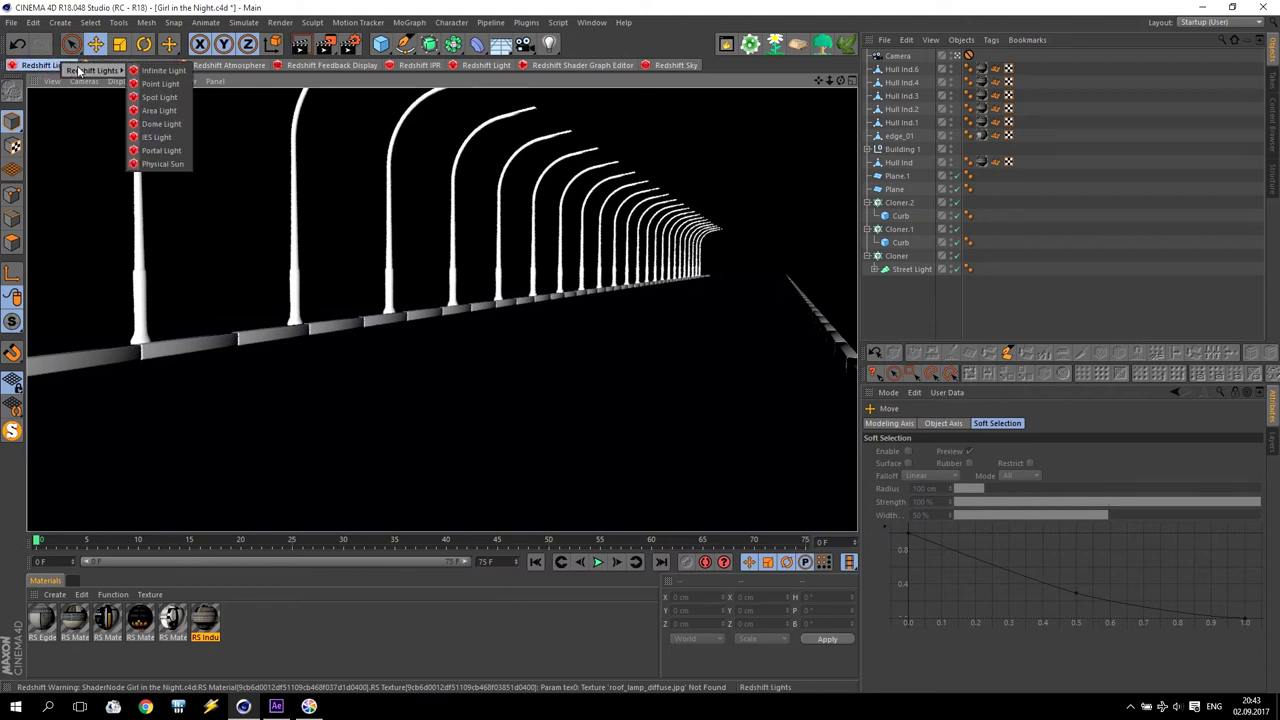
pyautogui.click(158, 124)
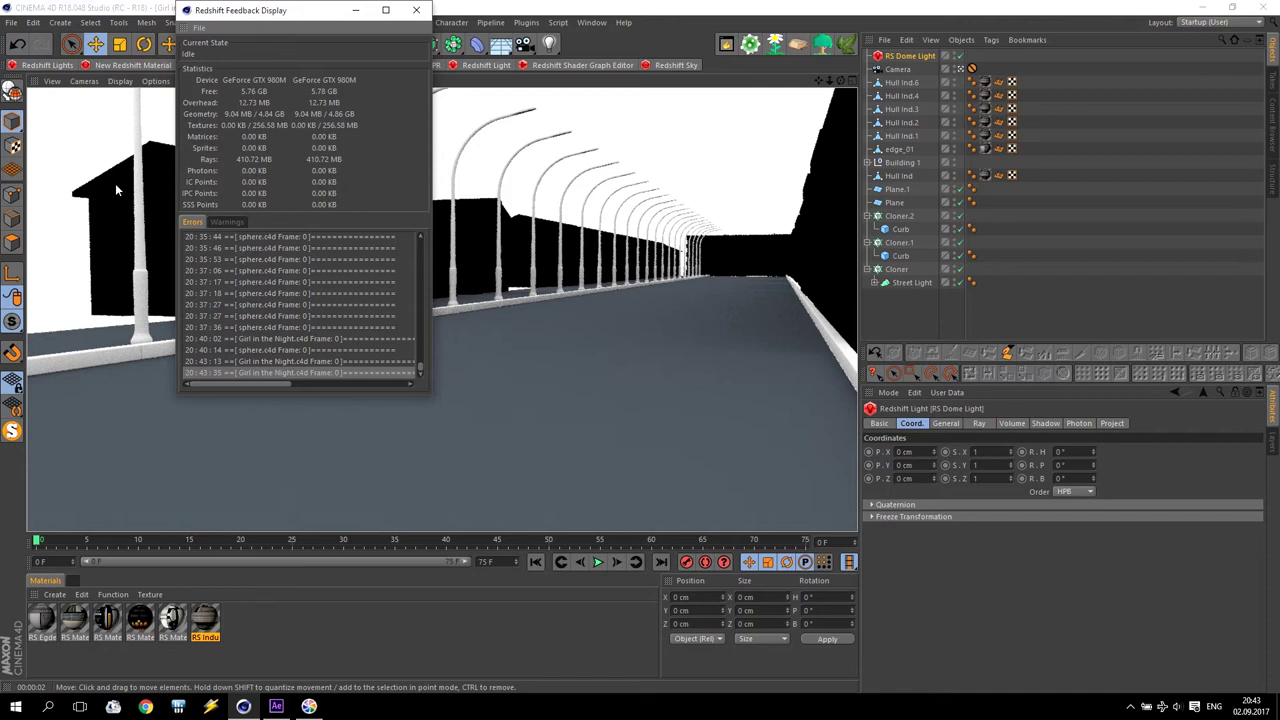
# Move the Feedback Display aside and confirm the hall tags use RS Indust, edge_01's RS Egde
pyautogui.moveTo(317, 12); pyautogui.dragTo(915, 217)
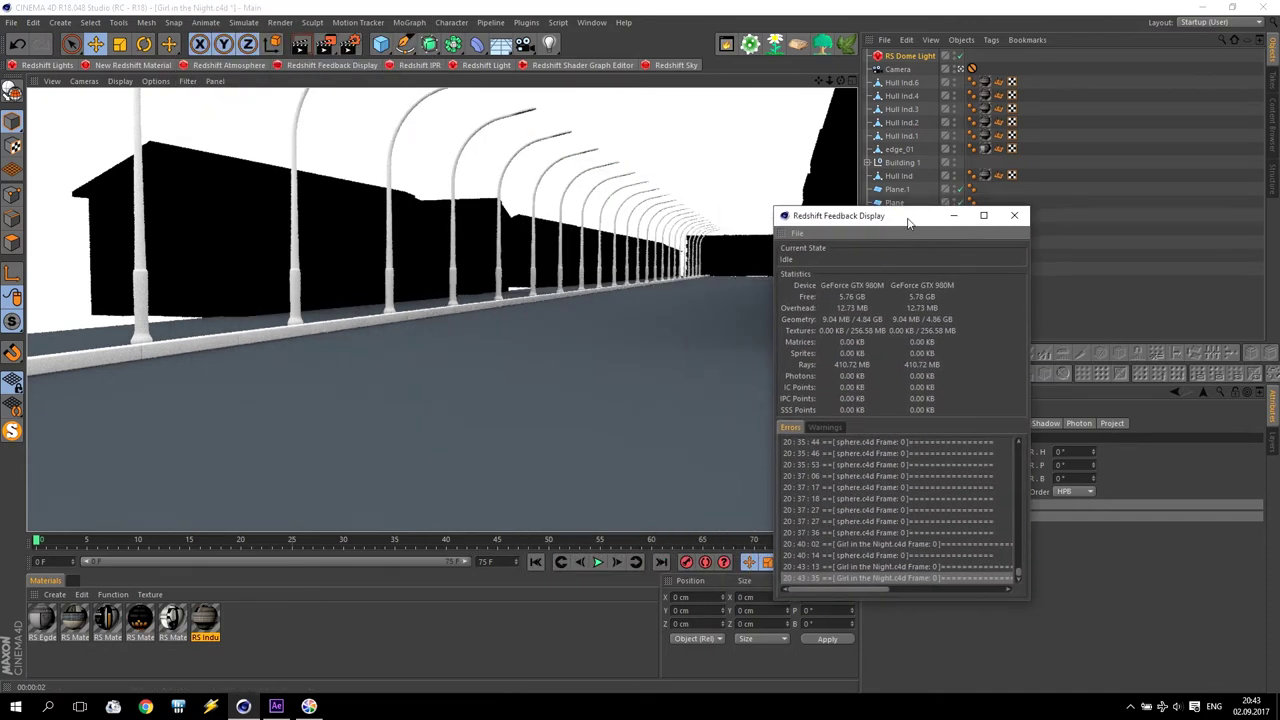
pyautogui.moveTo(907, 222); pyautogui.dragTo(630, 237)
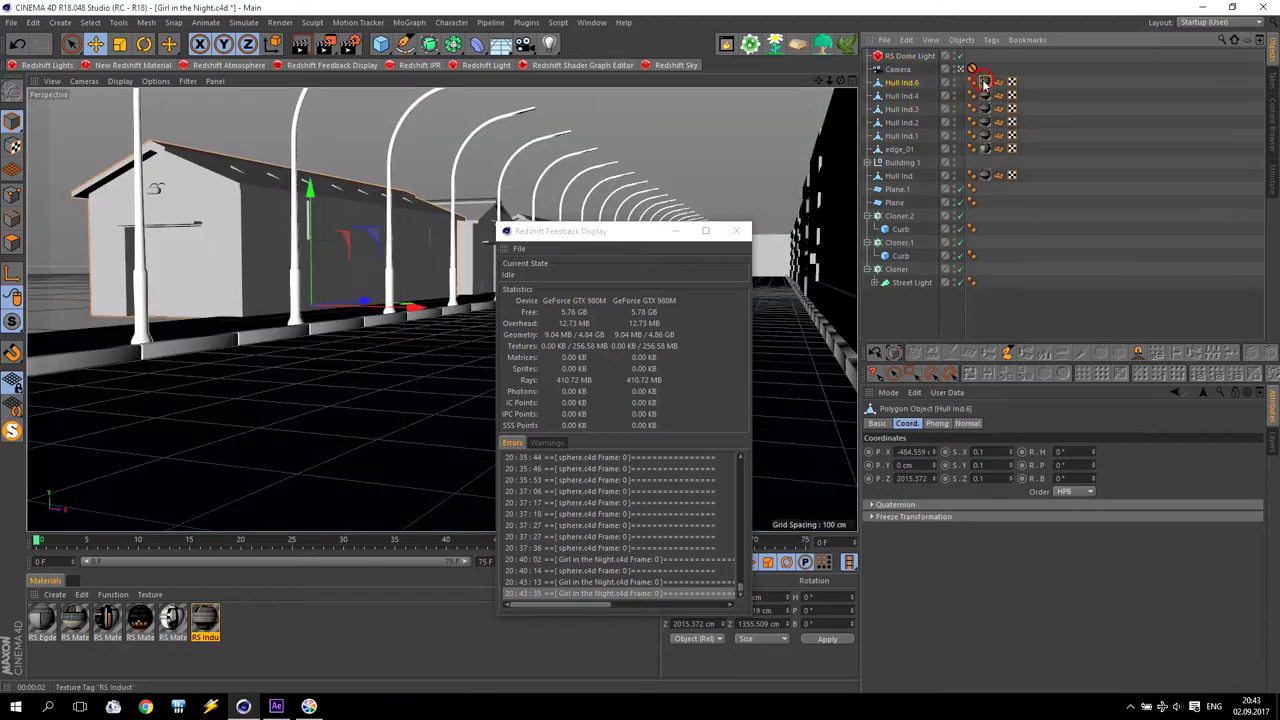
pyautogui.click(985, 82)
pyautogui.moveTo(985, 85); pyautogui.dragTo(985, 122)
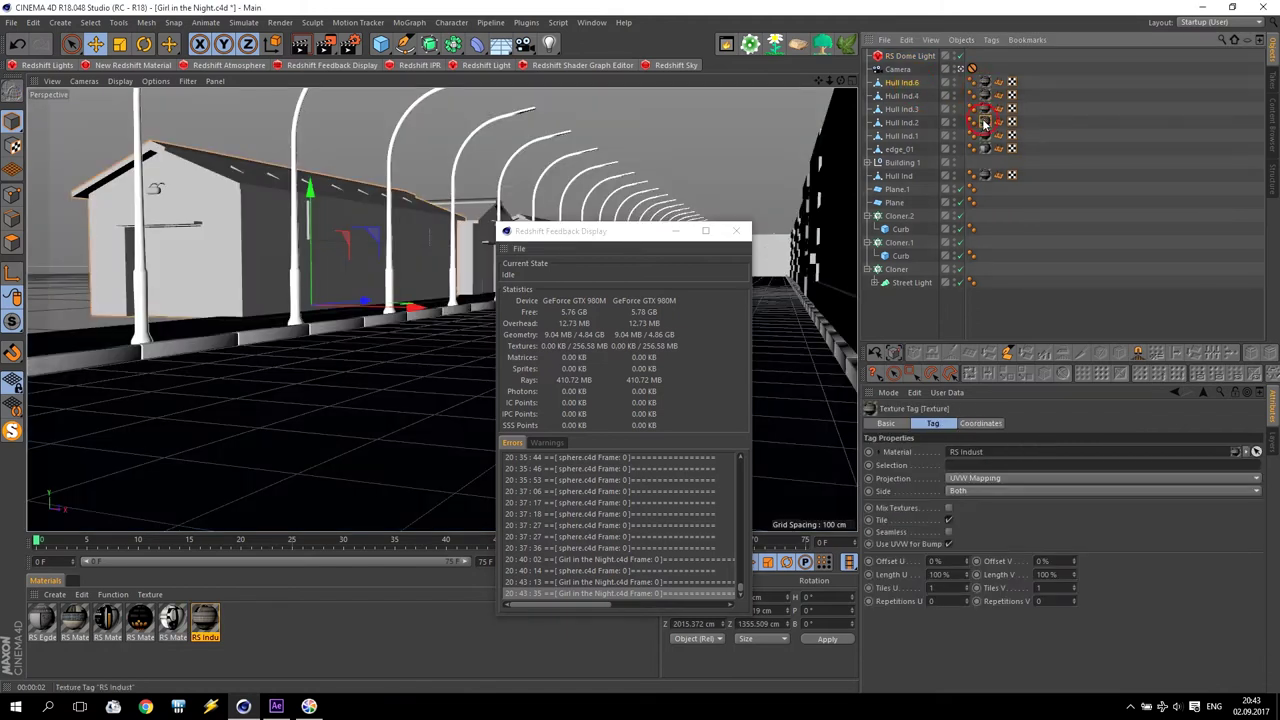
pyautogui.click(985, 148)
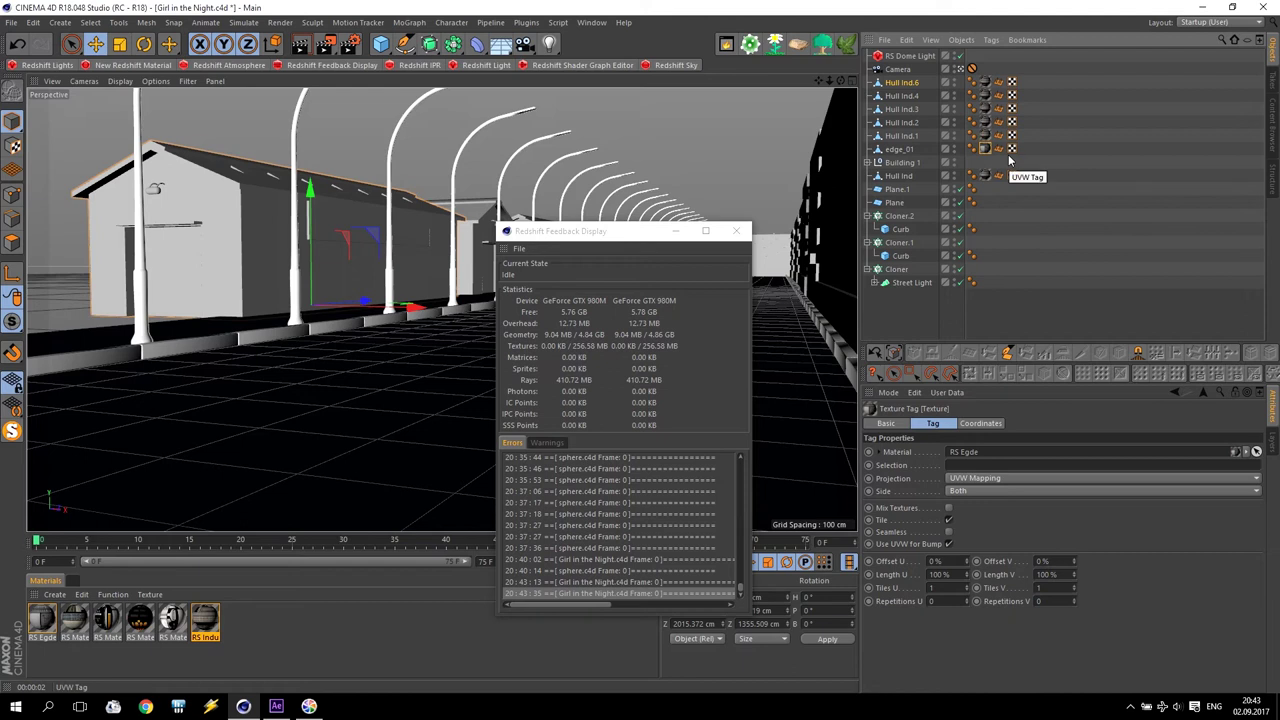
pyautogui.click(178, 660)
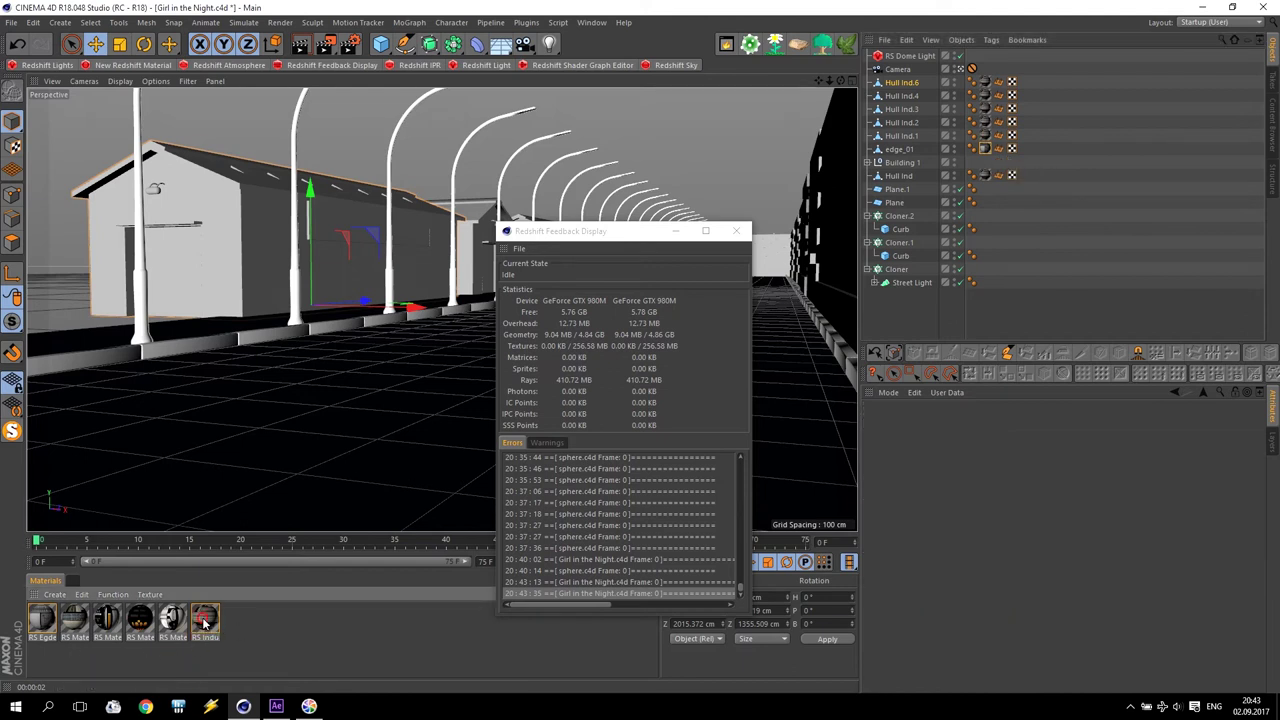
pyautogui.doubleClick(205, 621)
pyautogui.click(387, 131)
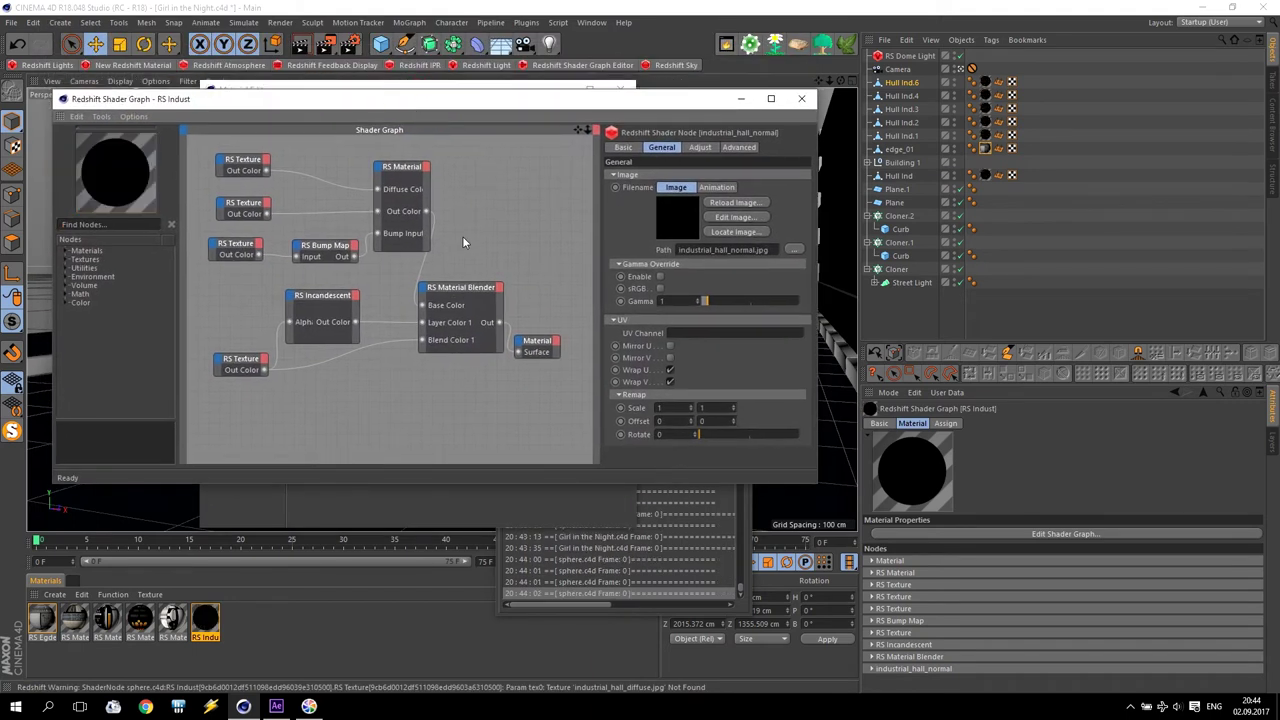
pyautogui.click(262, 166)
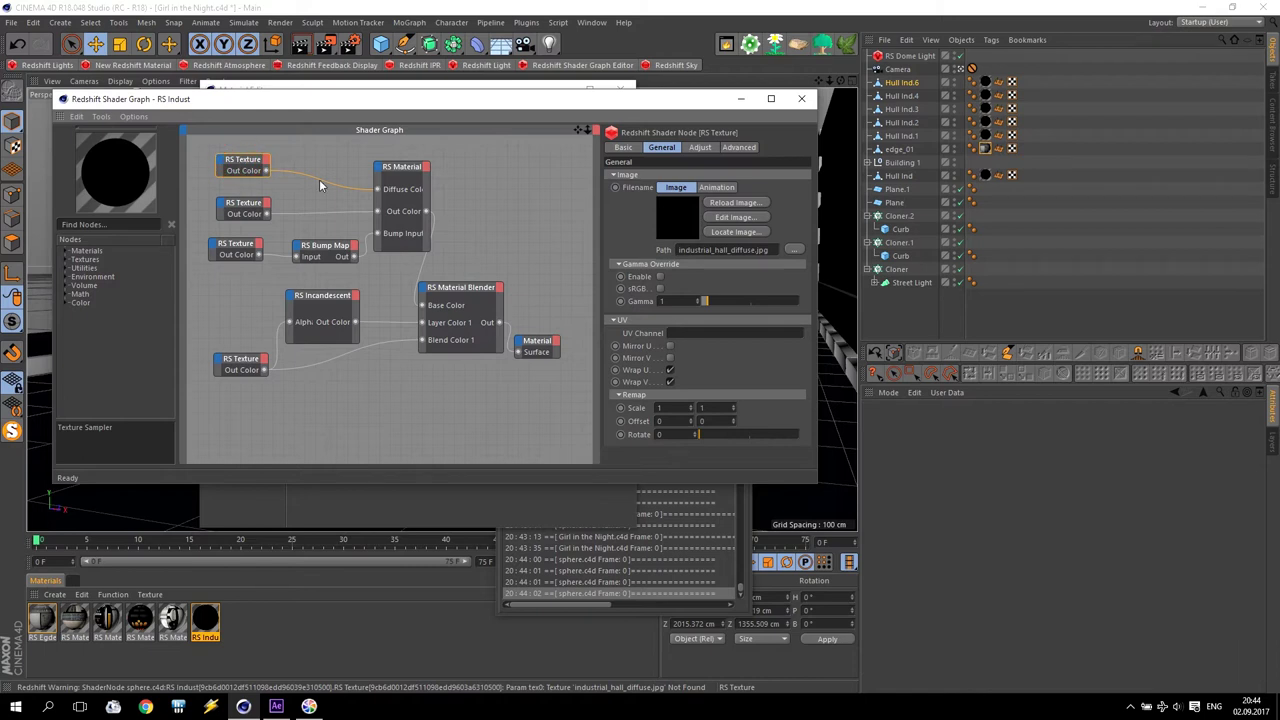
pyautogui.click(703, 250)
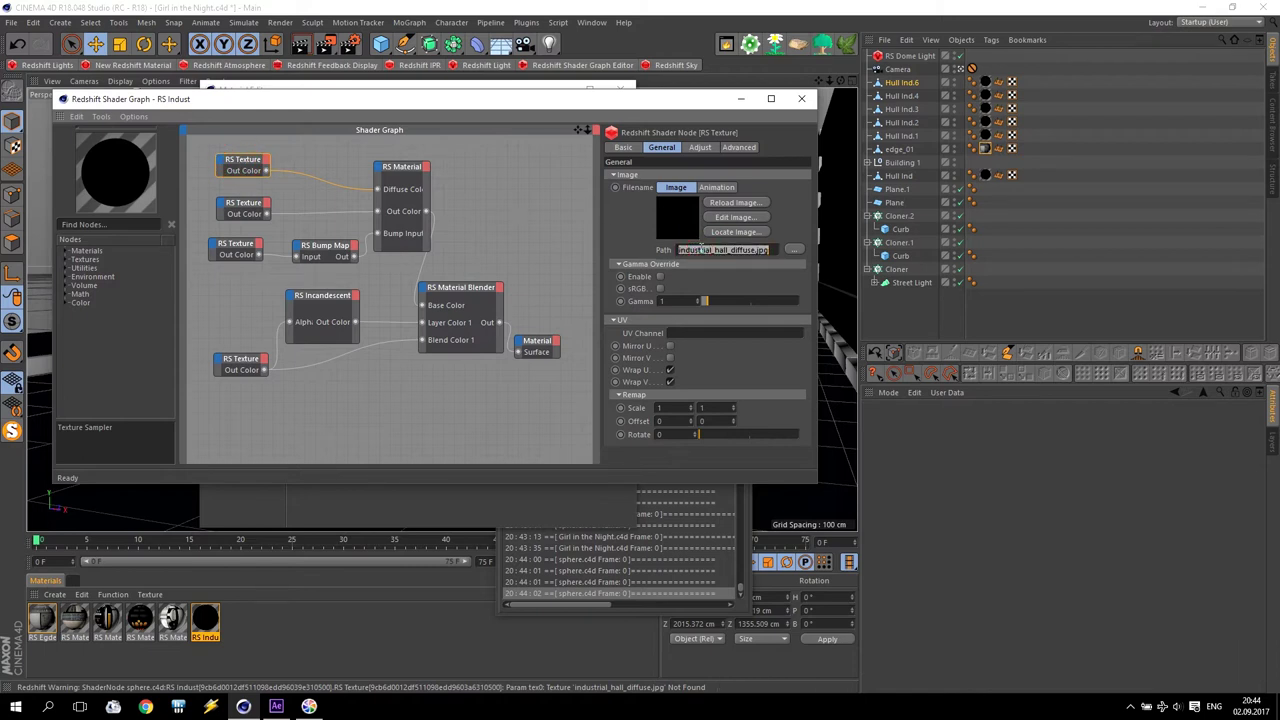
pyautogui.click(740, 204)
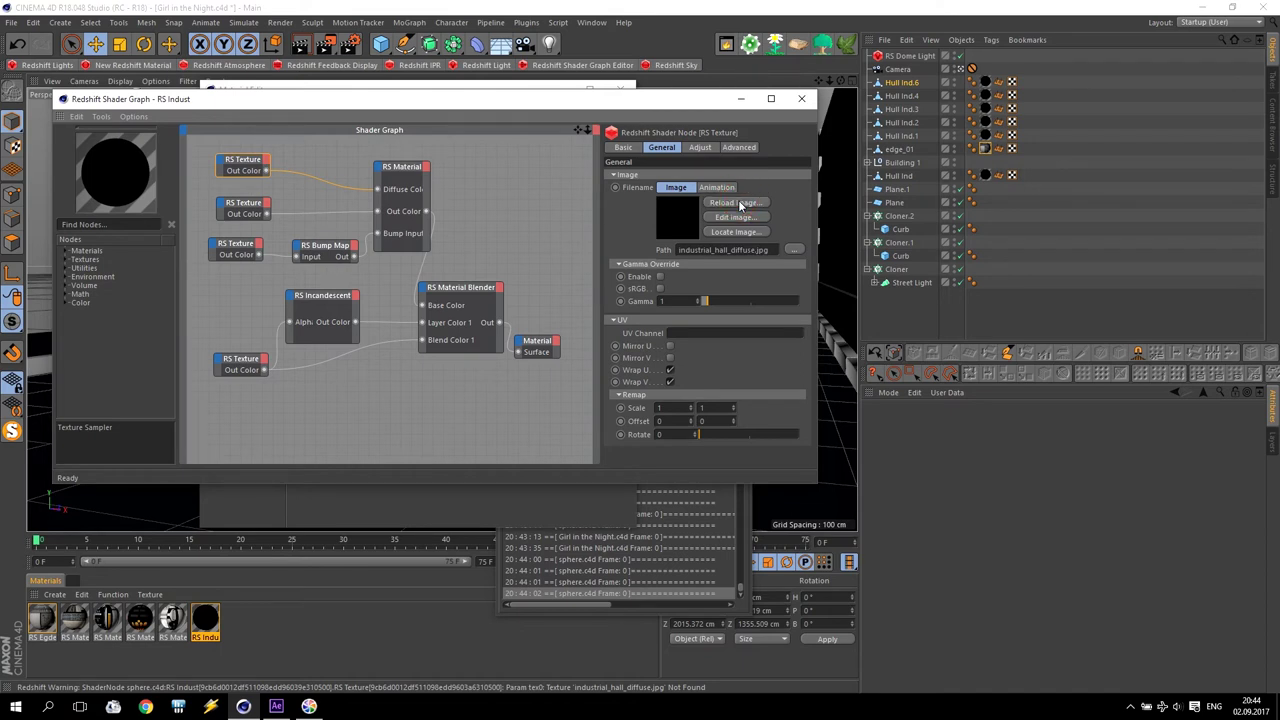
pyautogui.click(739, 249)
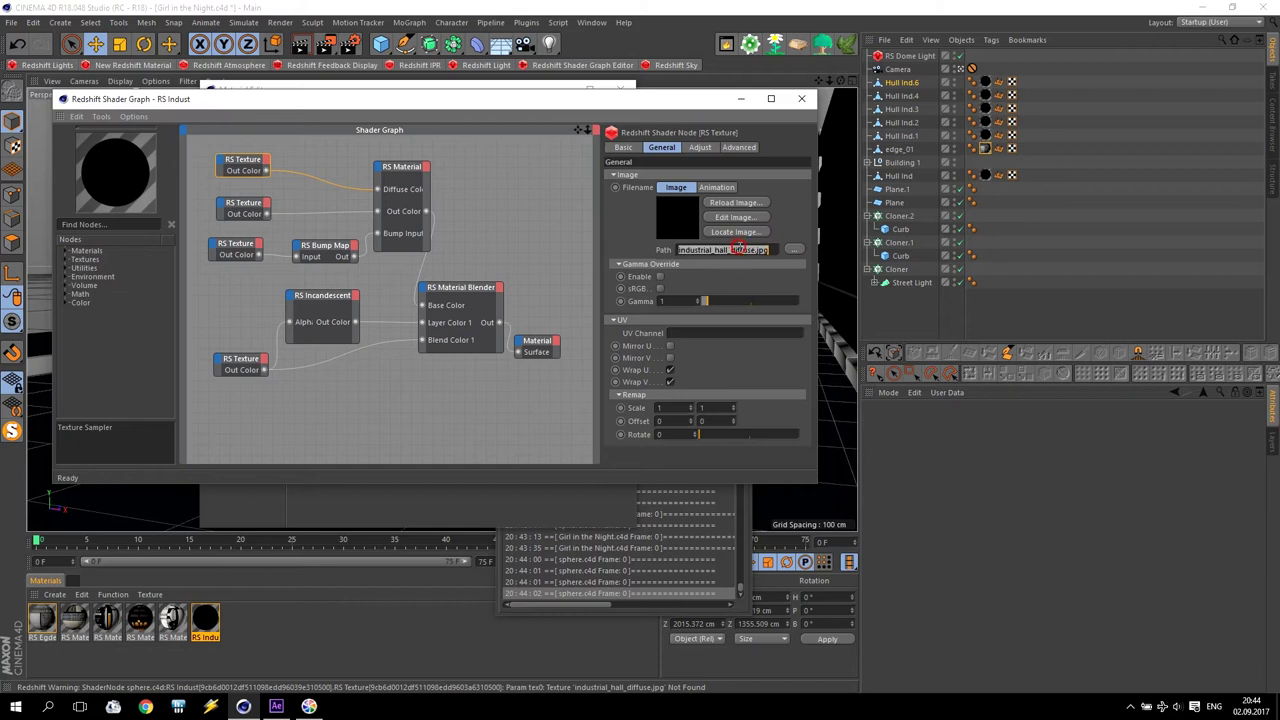
pyautogui.click(789, 250)
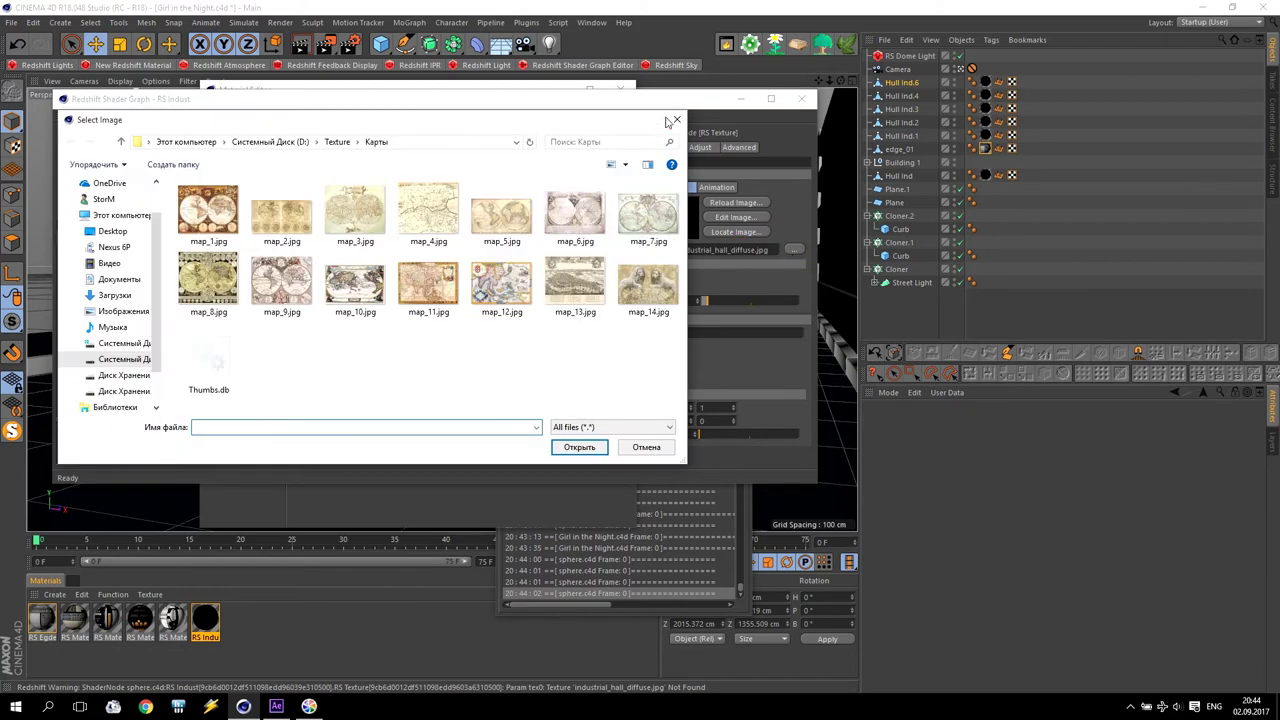
pyautogui.click(674, 124)
pyautogui.moveTo(520, 113); pyautogui.dragTo(739, 169)
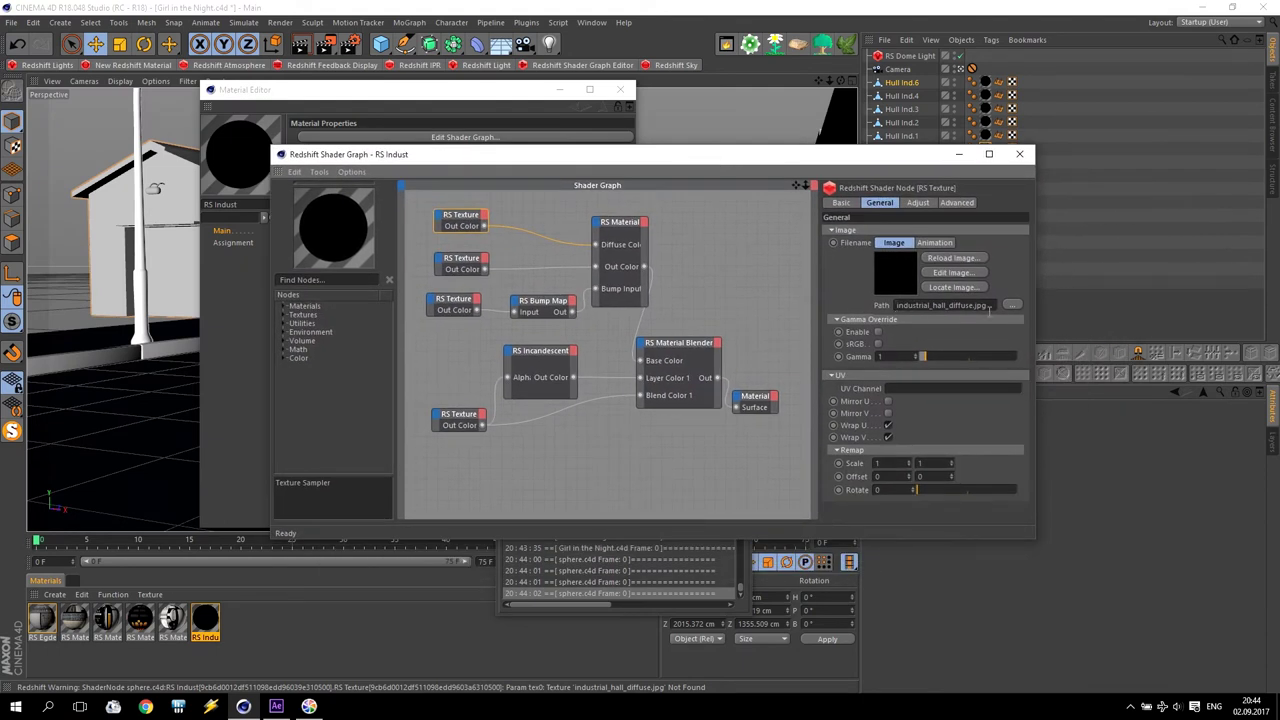
pyautogui.moveTo(480, 154); pyautogui.dragTo(258, 73)
# Browse from This PC to E:\Programs\VideoCopilot Metropolitan pack\...\buildings_alternate_files
pyautogui.click(16, 706)
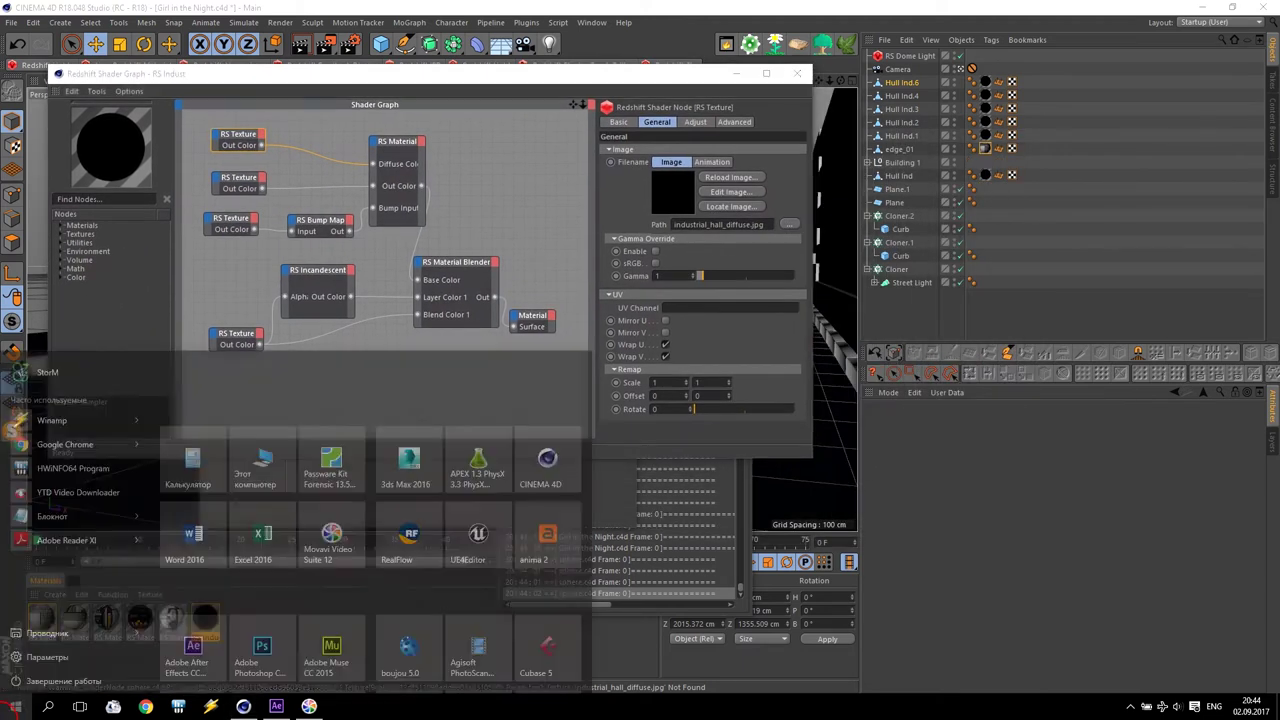
pyautogui.click(271, 383)
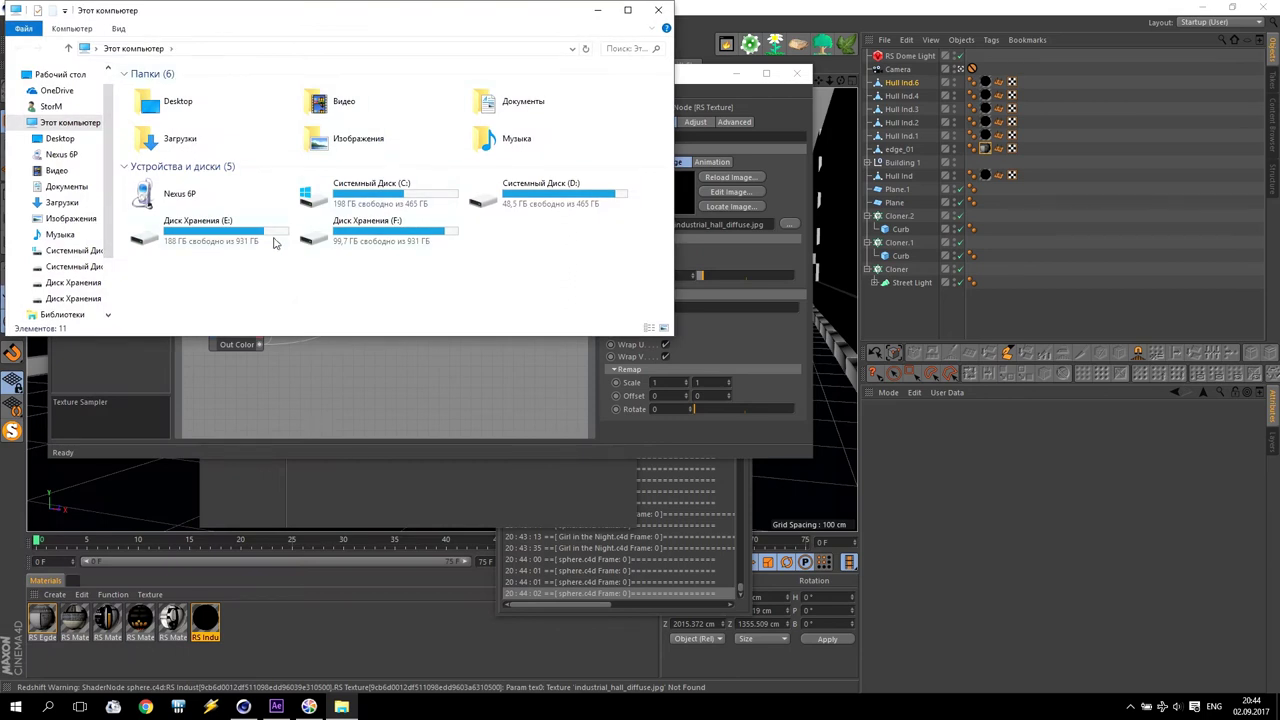
pyautogui.doubleClick(268, 238)
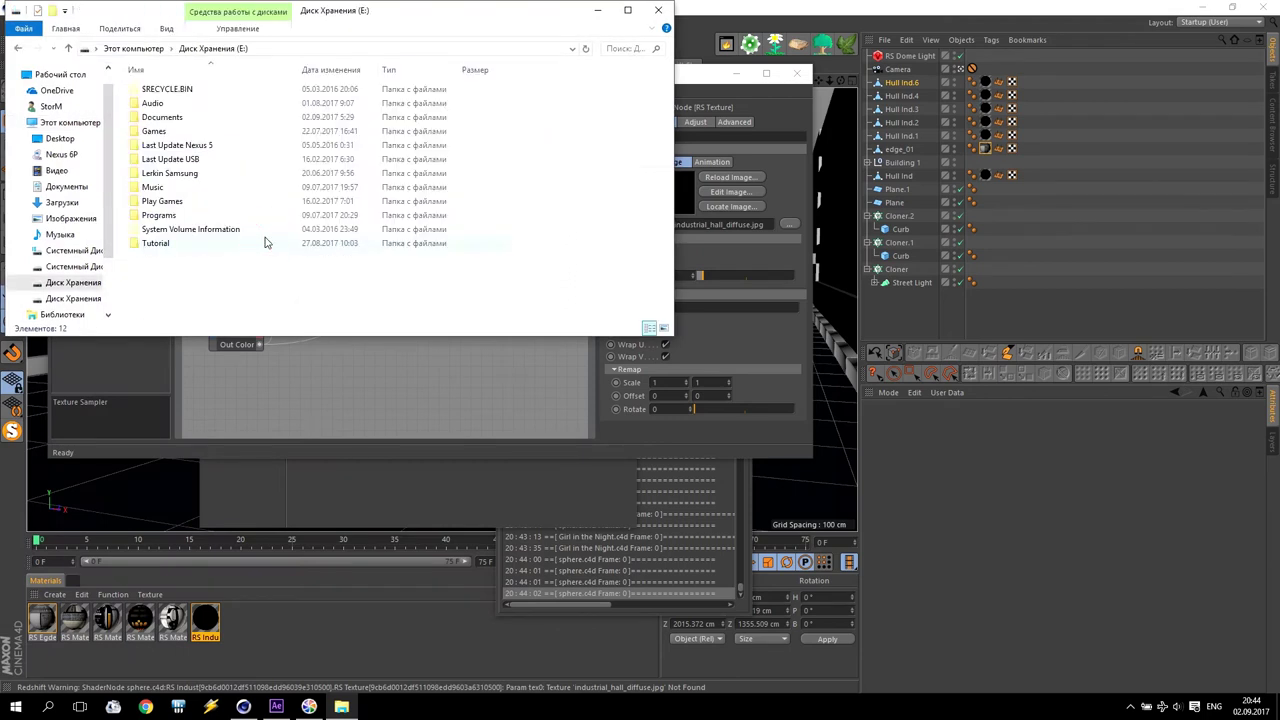
pyautogui.doubleClick(170, 215)
pyautogui.scroll(-5, 248, 277)
pyautogui.scroll(-4, 248, 276)
pyautogui.scroll(-5, 250, 280)
pyautogui.scroll(-4, 252, 282)
pyautogui.scroll(-2, 256, 287)
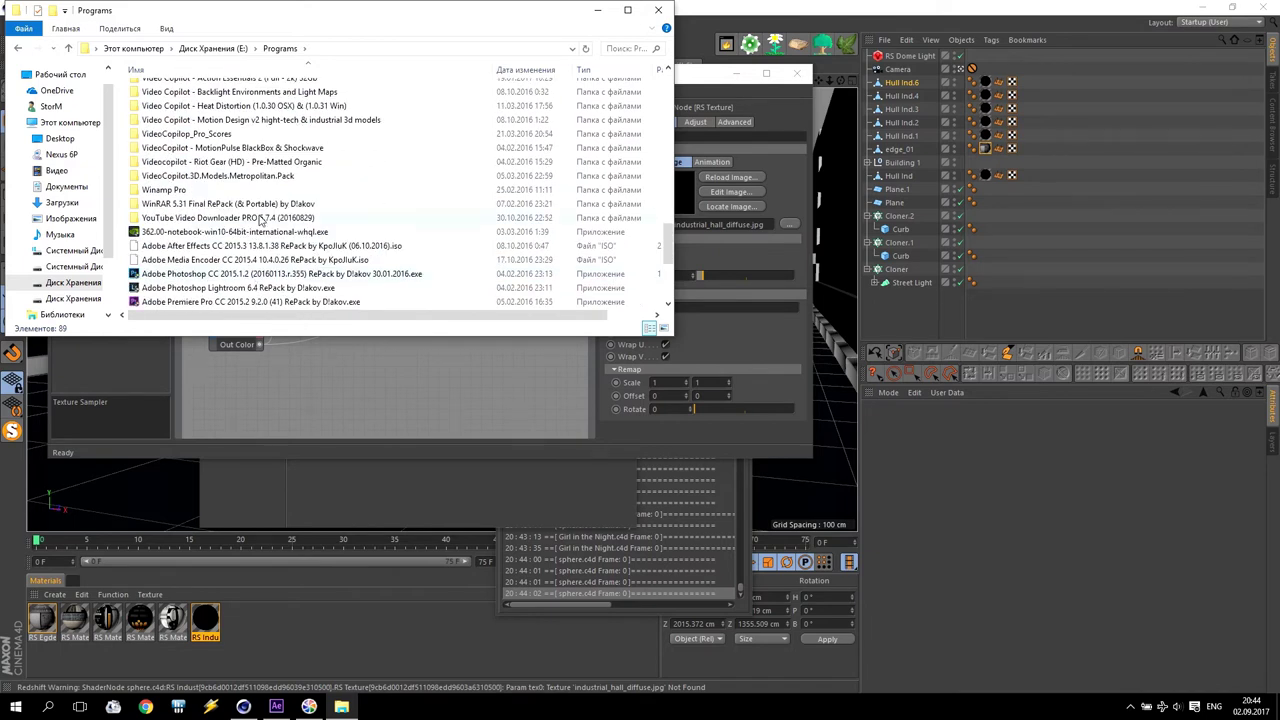
pyautogui.doubleClick(262, 172)
pyautogui.doubleClick(160, 91)
pyautogui.doubleClick(160, 92)
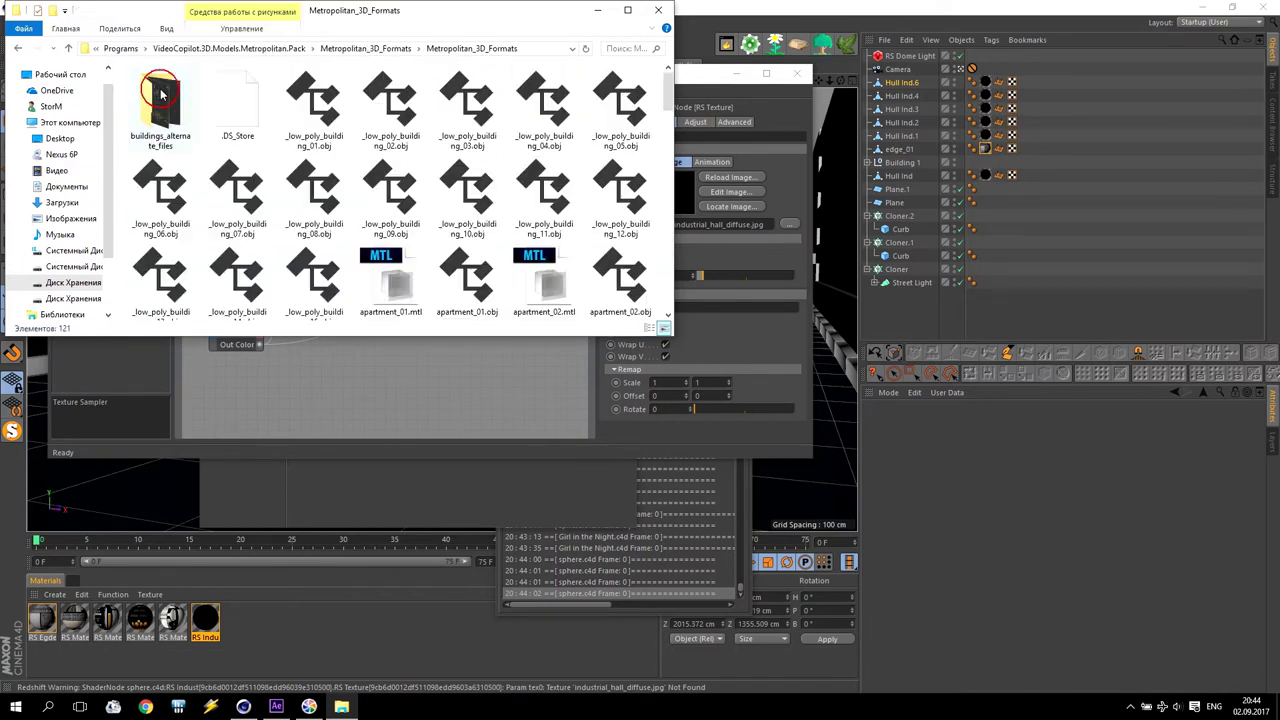
pyautogui.doubleClick(160, 92)
# Open the tex folder and search it for 'industr'
pyautogui.moveTo(259, 23); pyautogui.dragTo(836, 278)
pyautogui.doubleClick(740, 375)
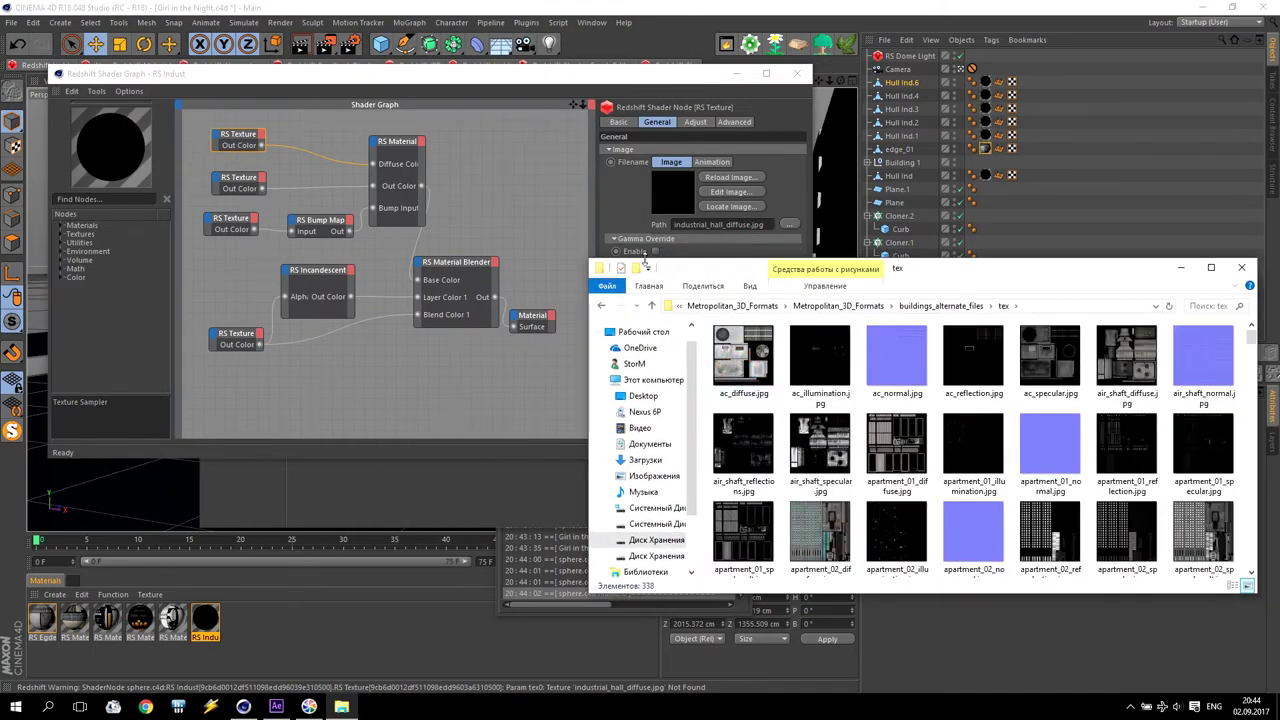
pyautogui.moveTo(718, 283); pyautogui.dragTo(686, 331)
pyautogui.click(1176, 352)
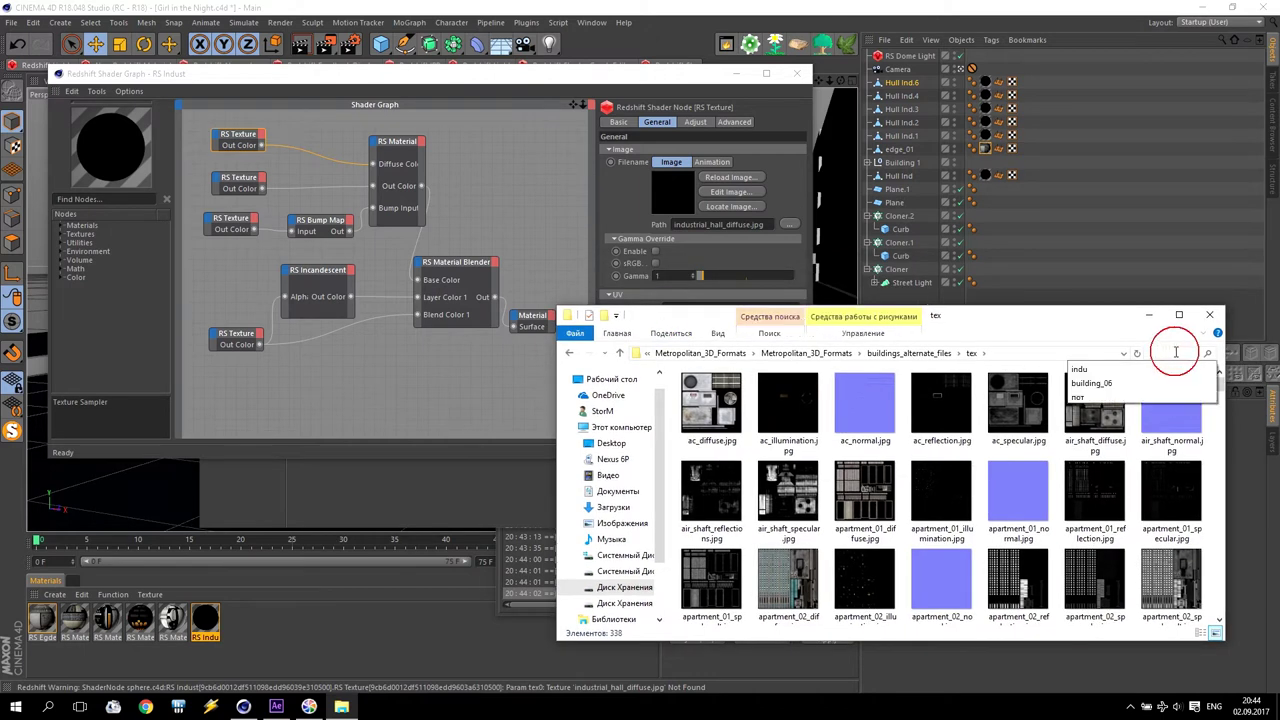
pyautogui.write('industr')
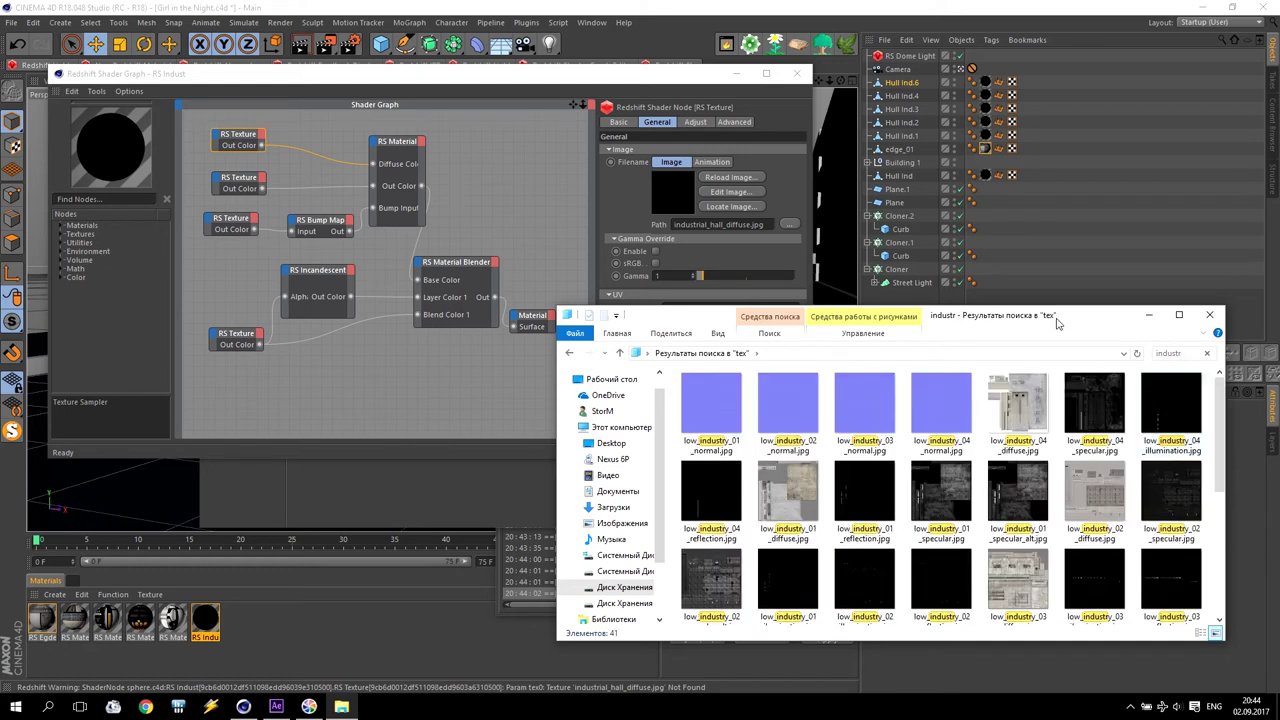
# Snap File Explorer to the right half beside Cinema 4D and adjust the window widths
pyautogui.moveTo(1033, 318); pyautogui.dragTo(1275, 330)
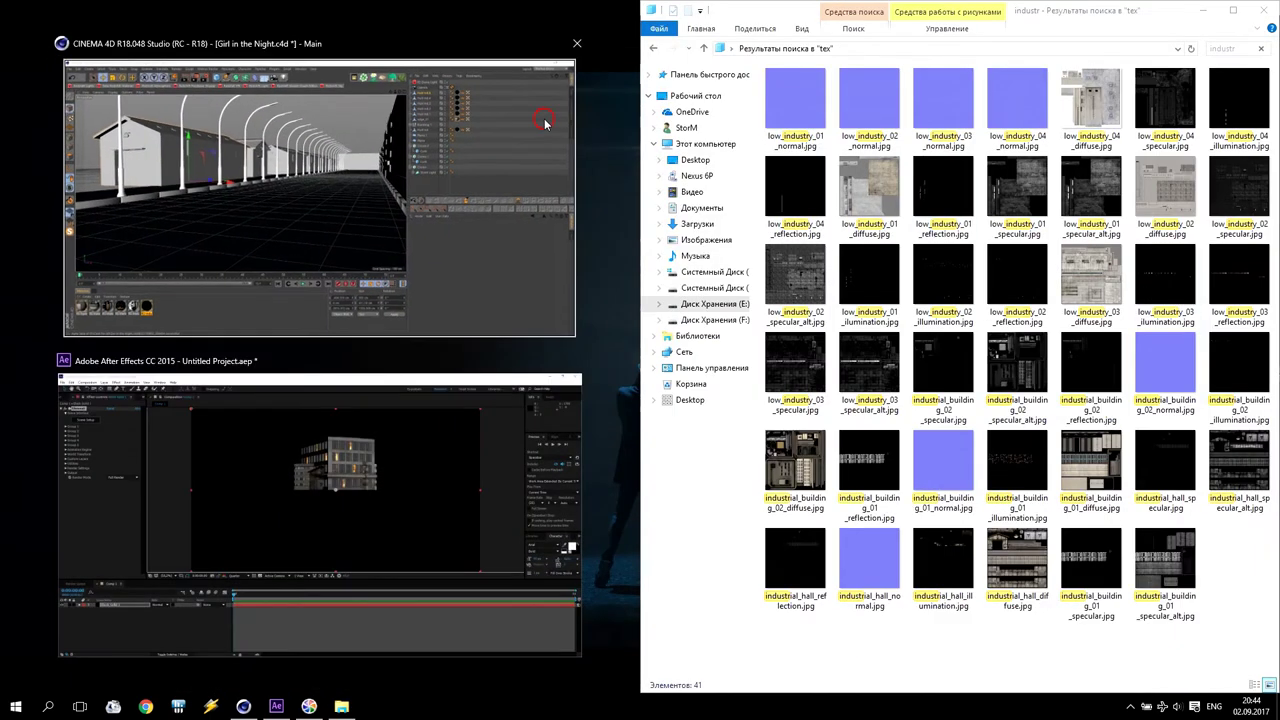
pyautogui.click(543, 122)
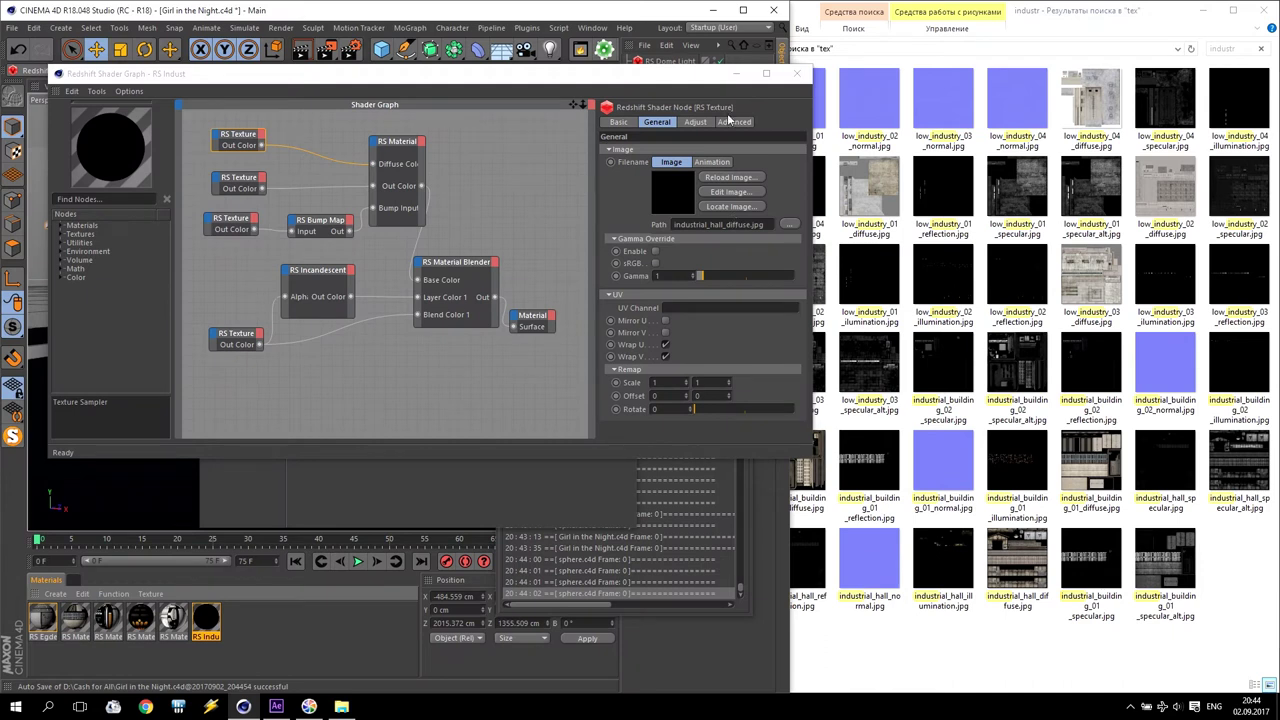
pyautogui.moveTo(677, 76); pyautogui.dragTo(671, 104)
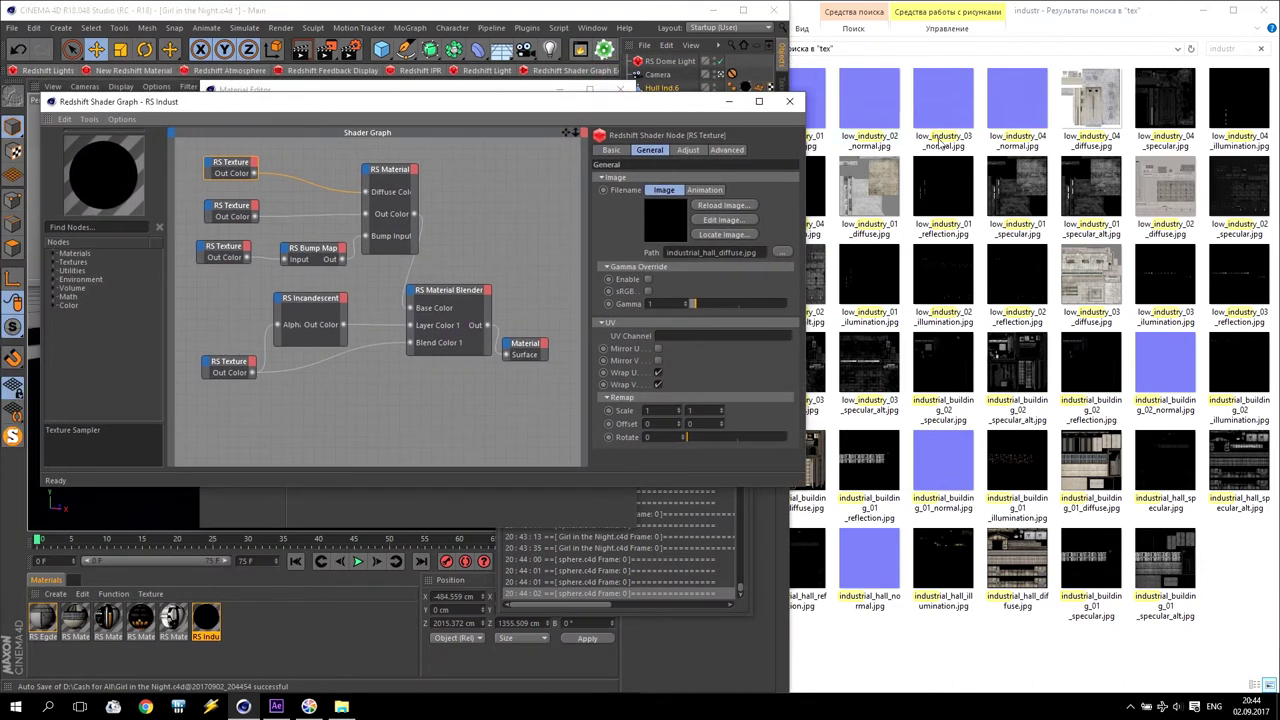
pyautogui.click(808, 22)
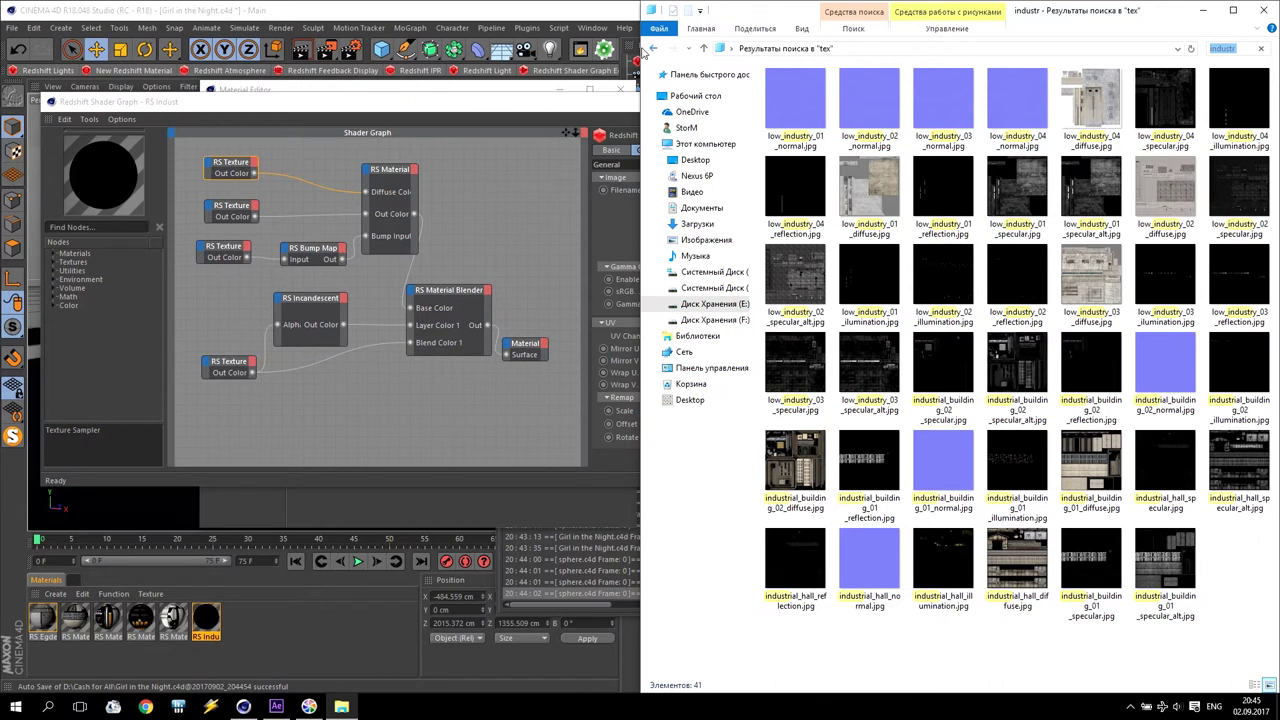
pyautogui.moveTo(643, 52); pyautogui.dragTo(791, 60)
pyautogui.moveTo(709, 110); pyautogui.dragTo(637, 90)
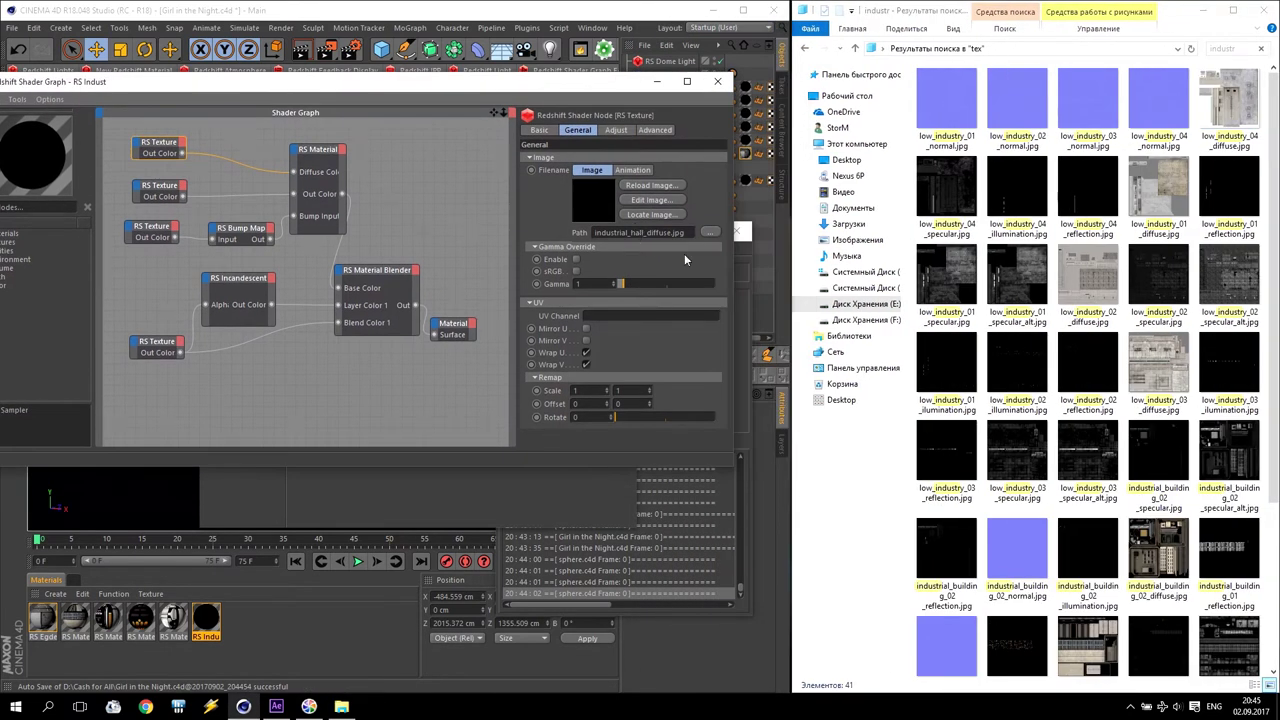
pyautogui.click(1062, 290)
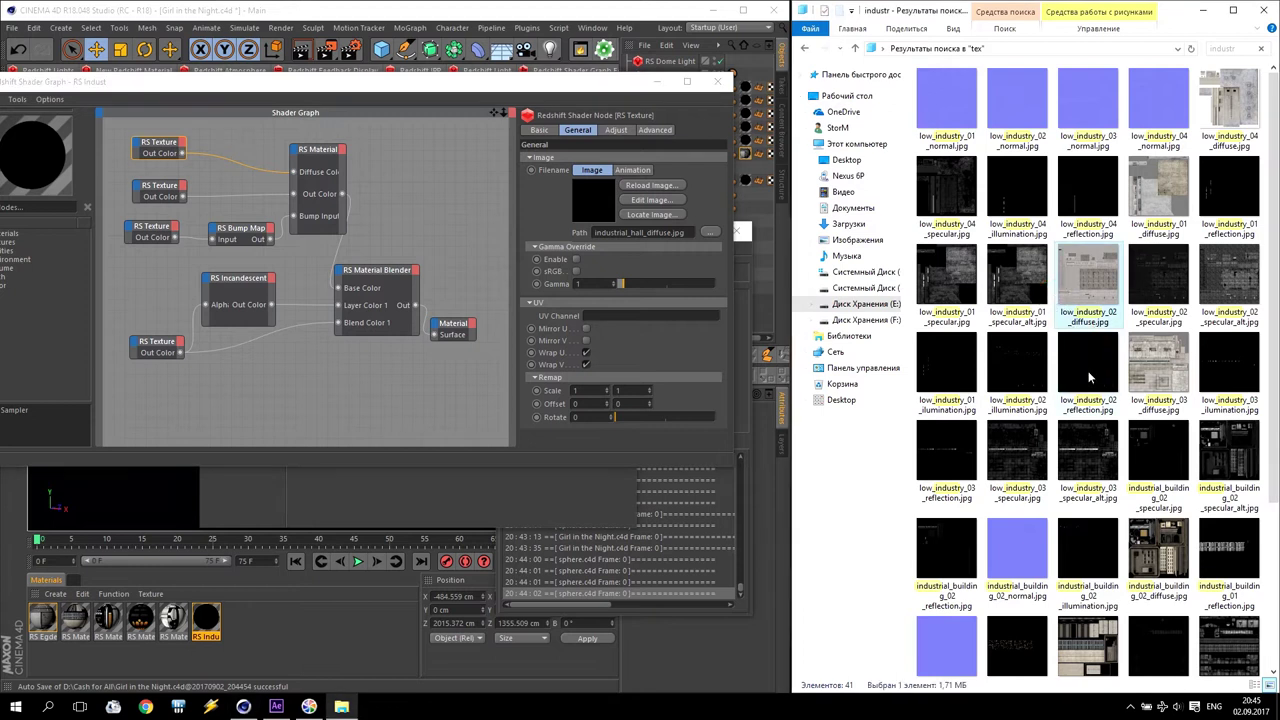
pyautogui.scroll(-3, 1090, 380)
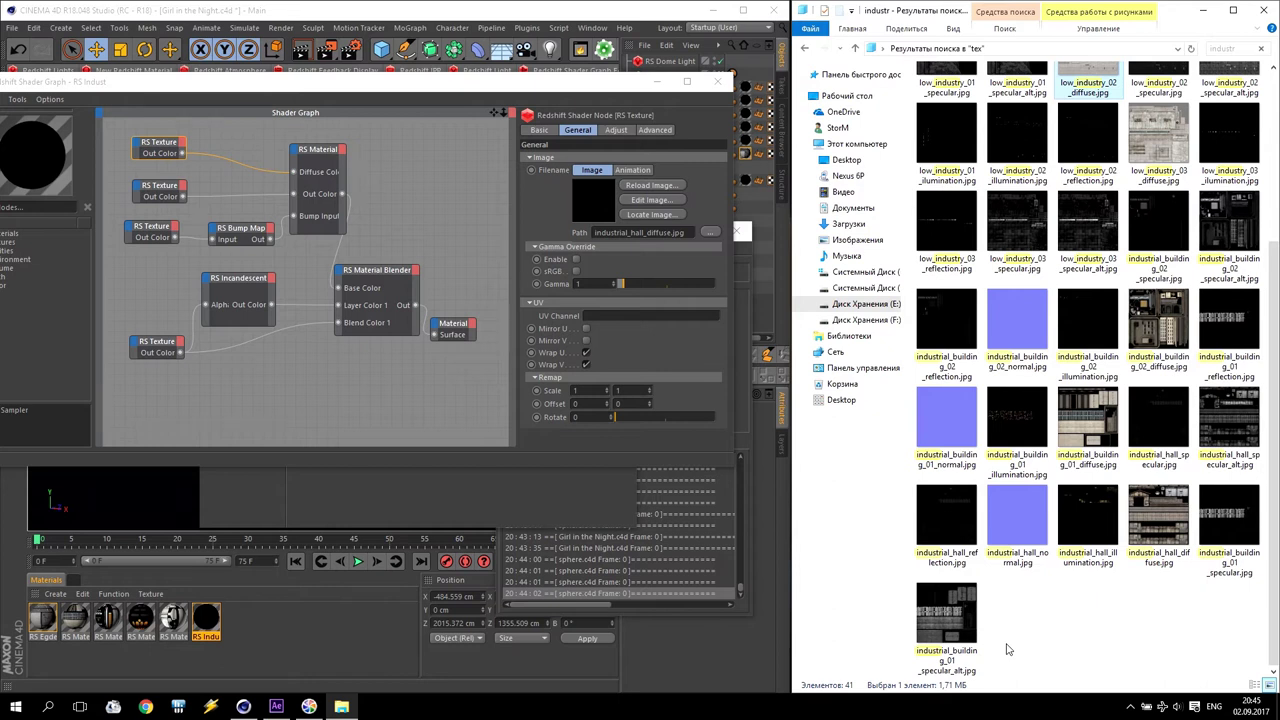
# Relink the first two texture nodes to industrial_hall_diffuse.jpg and industrial_hall_specular_alt, keeping original paths
pyautogui.click(1156, 573)
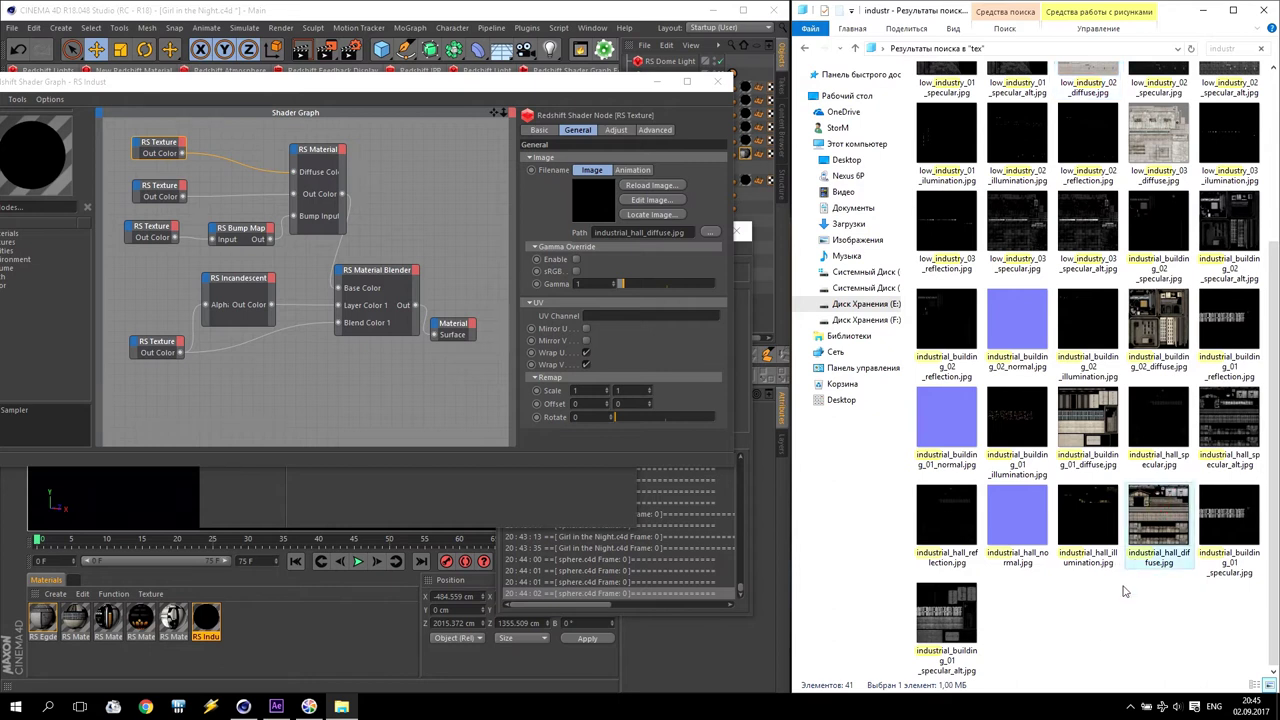
pyautogui.moveTo(1156, 535); pyautogui.dragTo(655, 231)
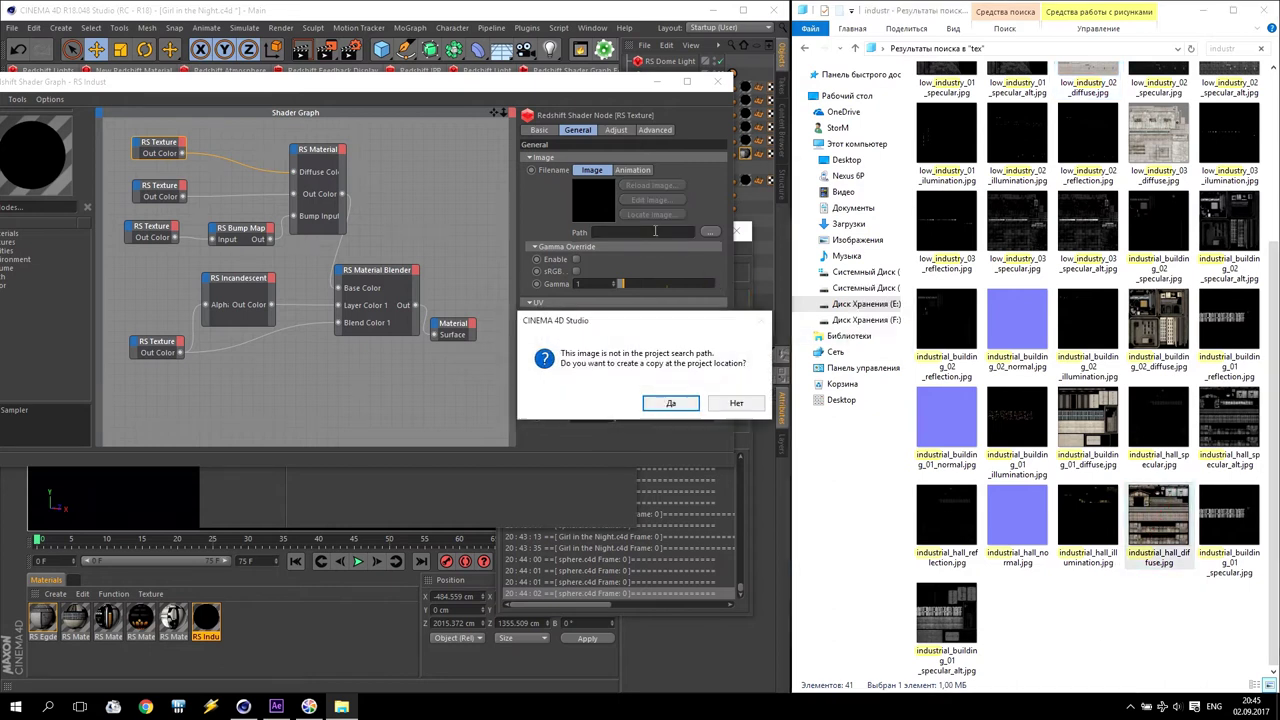
pyautogui.click(737, 403)
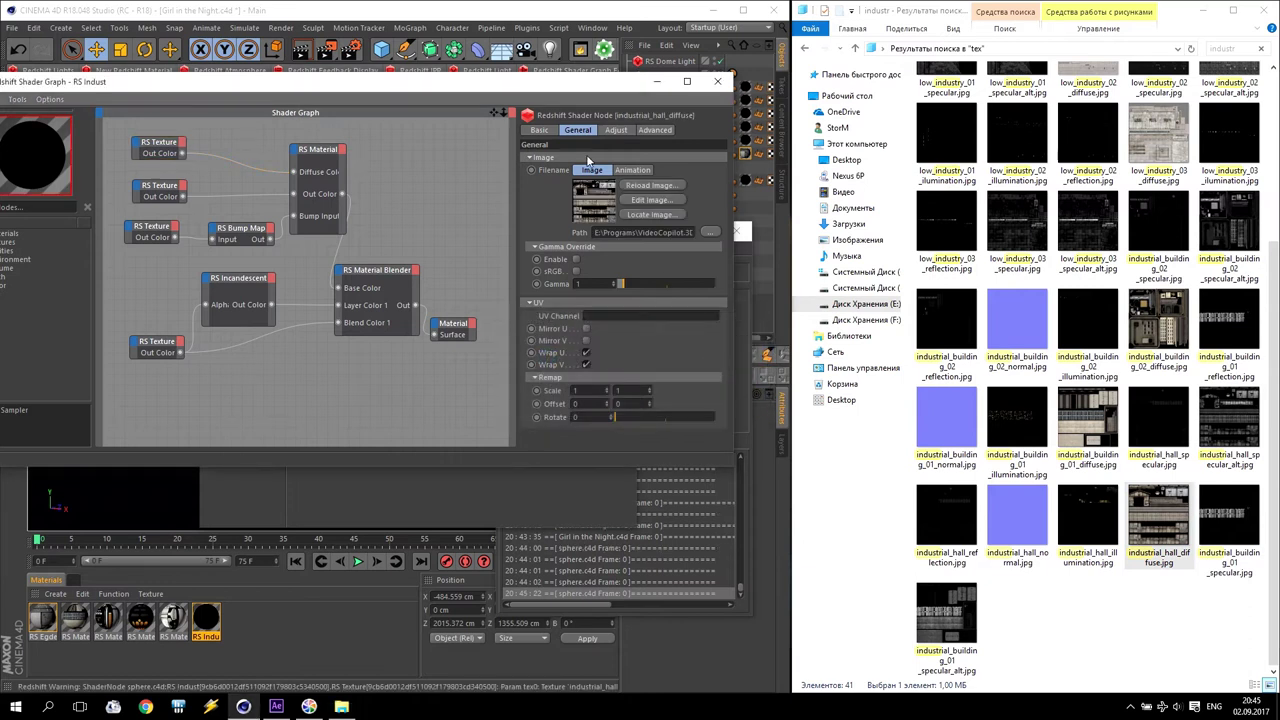
pyautogui.click(157, 190)
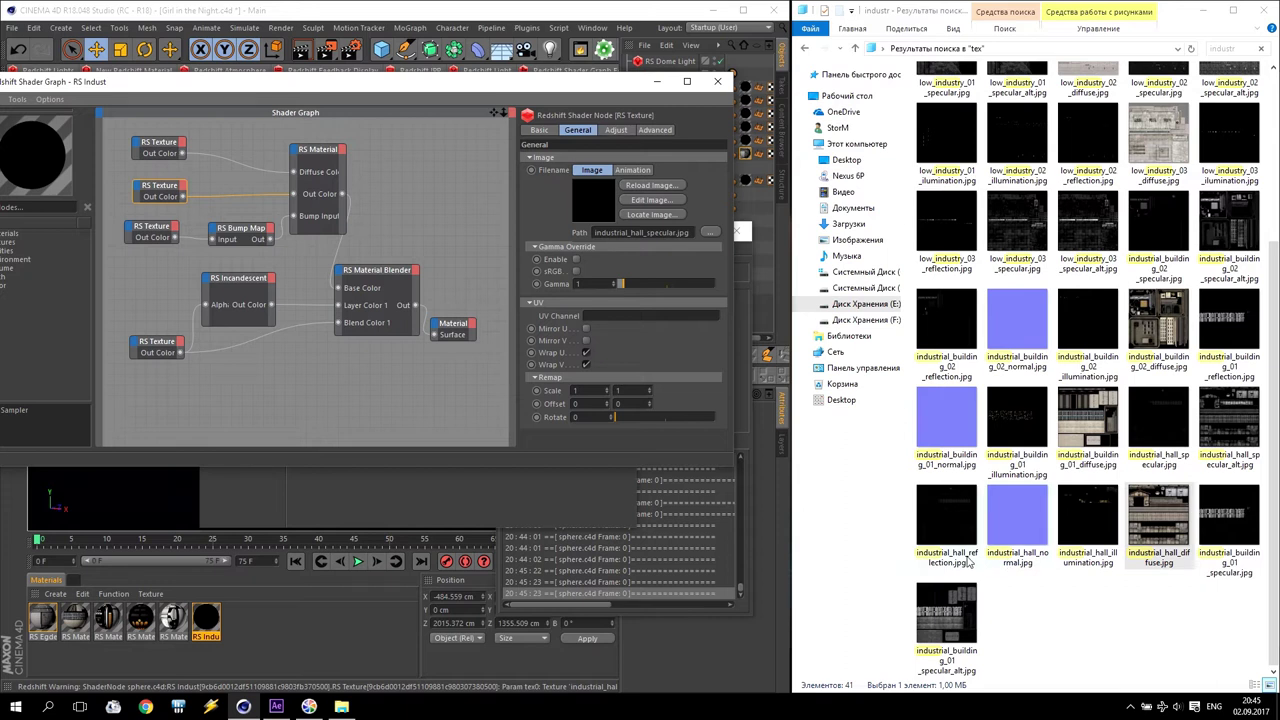
pyautogui.click(1231, 434)
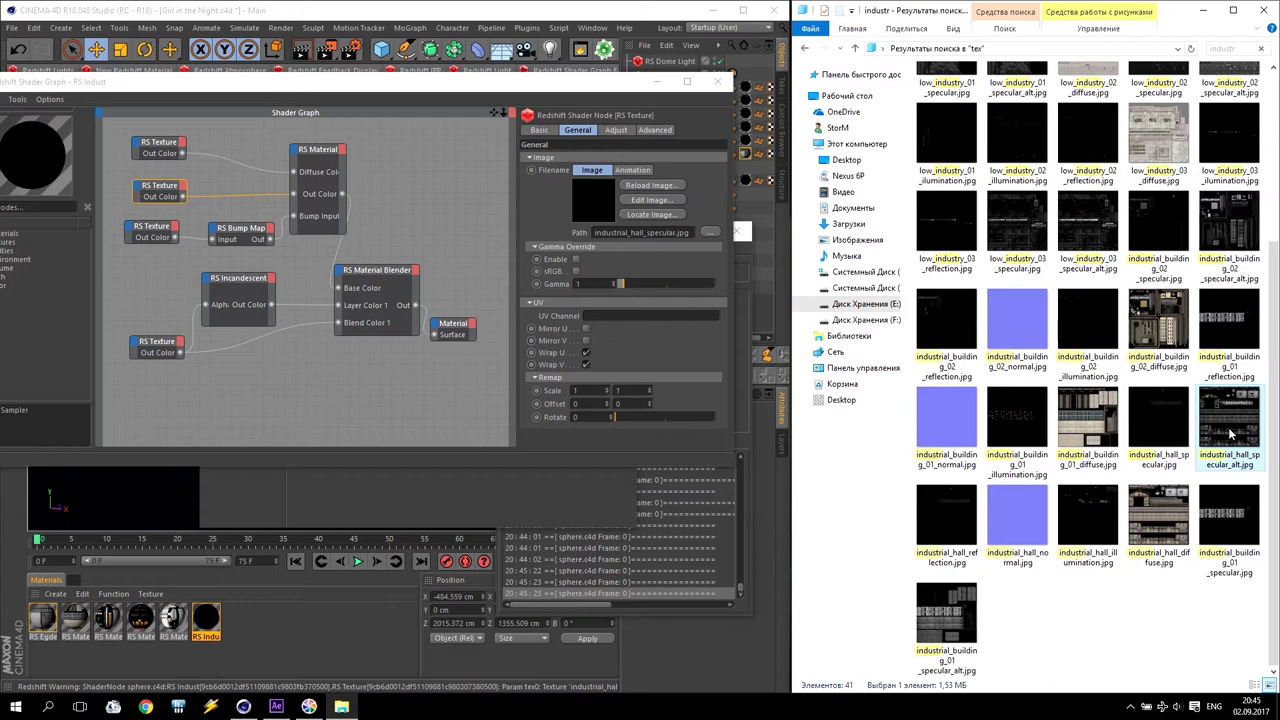
pyautogui.moveTo(1231, 434); pyautogui.dragTo(655, 238)
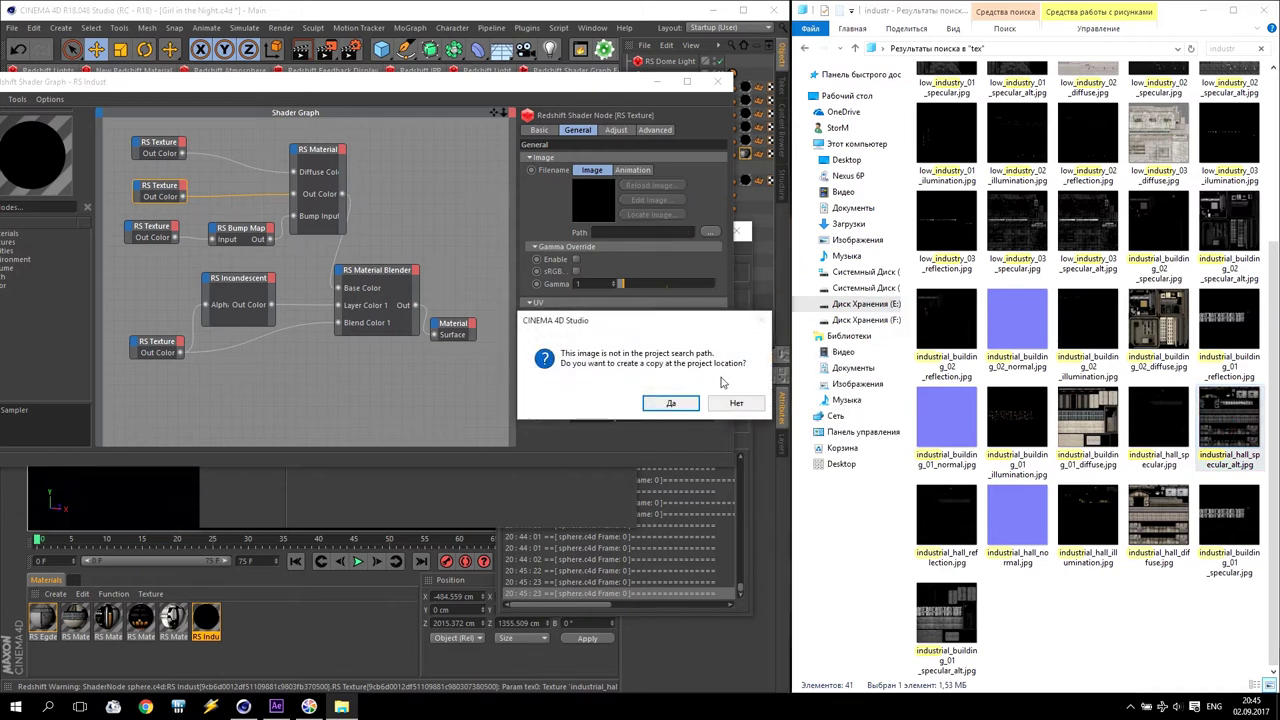
pyautogui.click(736, 402)
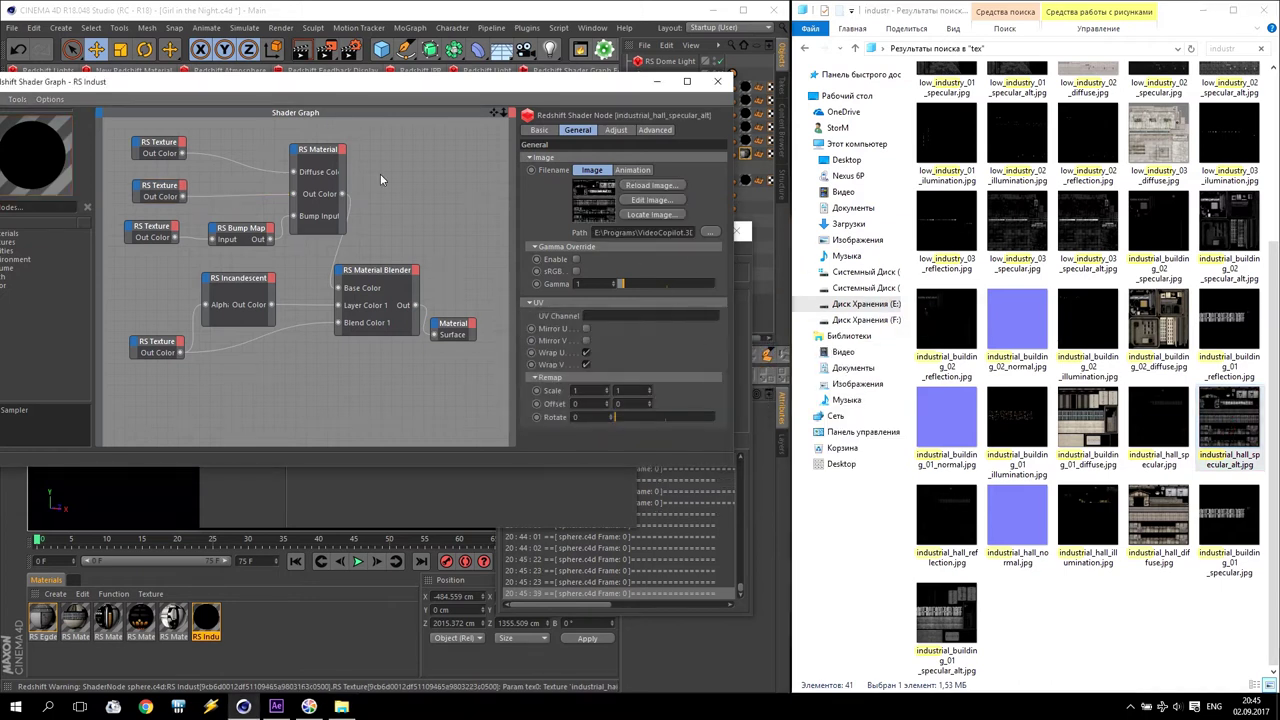
# Load industrial_hall_normal.jpg and industrial_hall_illumination.jpg into the third and lower texture nodes
pyautogui.click(157, 228)
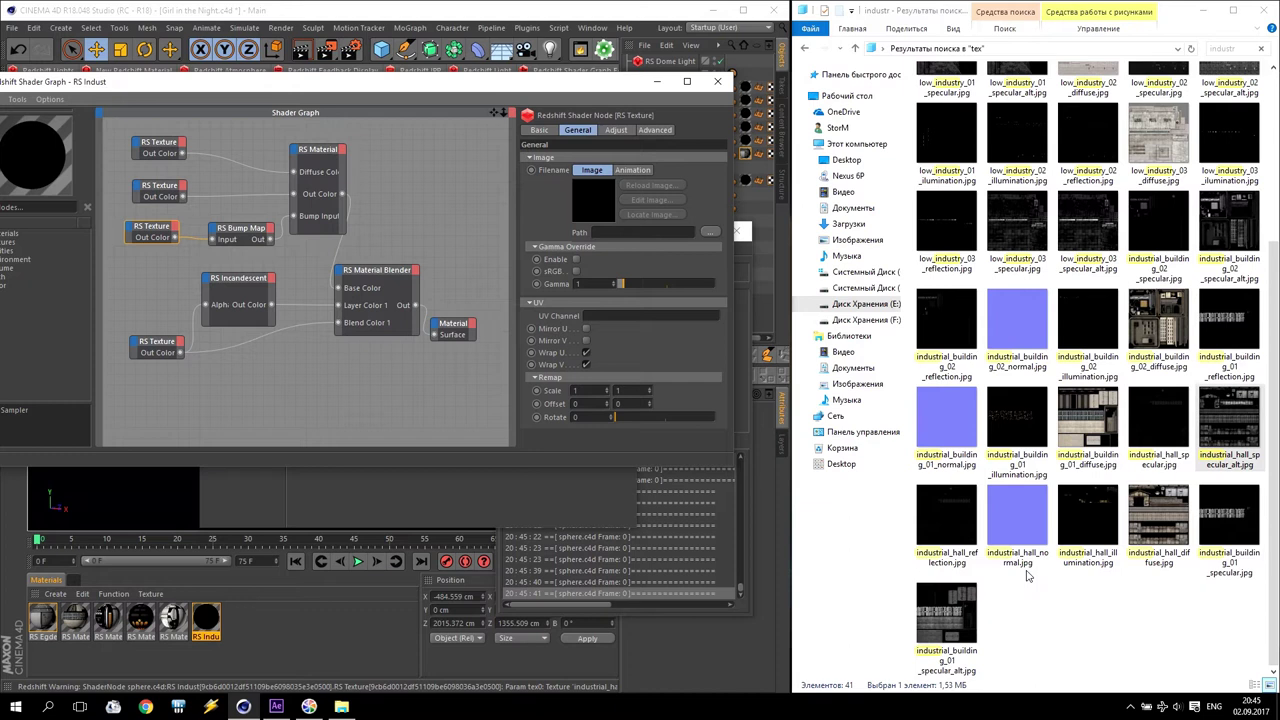
pyautogui.moveTo(1022, 530); pyautogui.dragTo(612, 240)
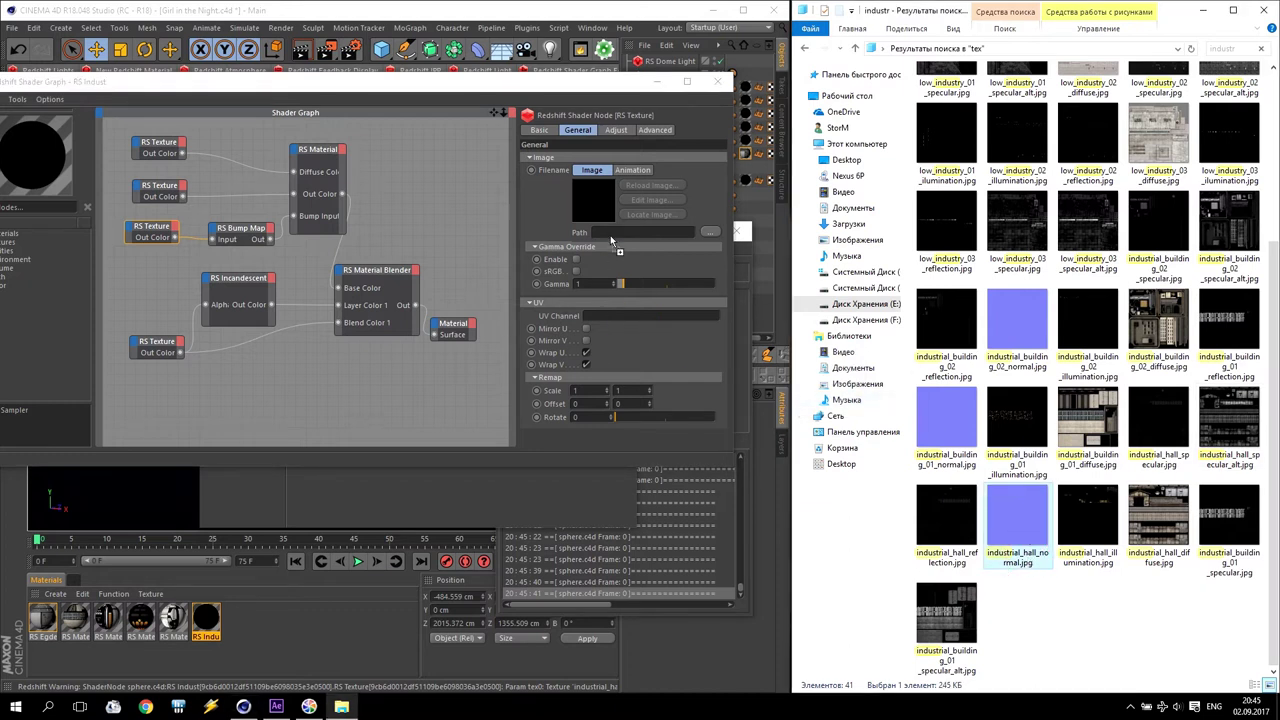
pyautogui.click(670, 403)
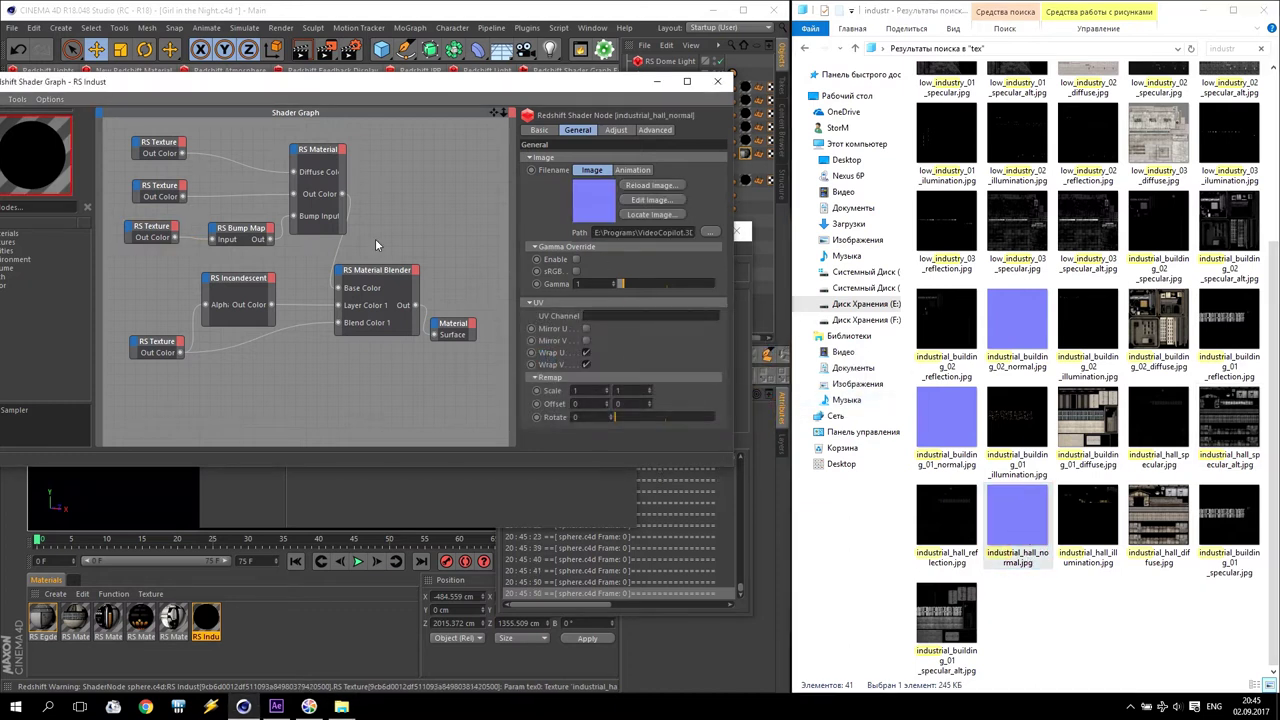
pyautogui.click(156, 342)
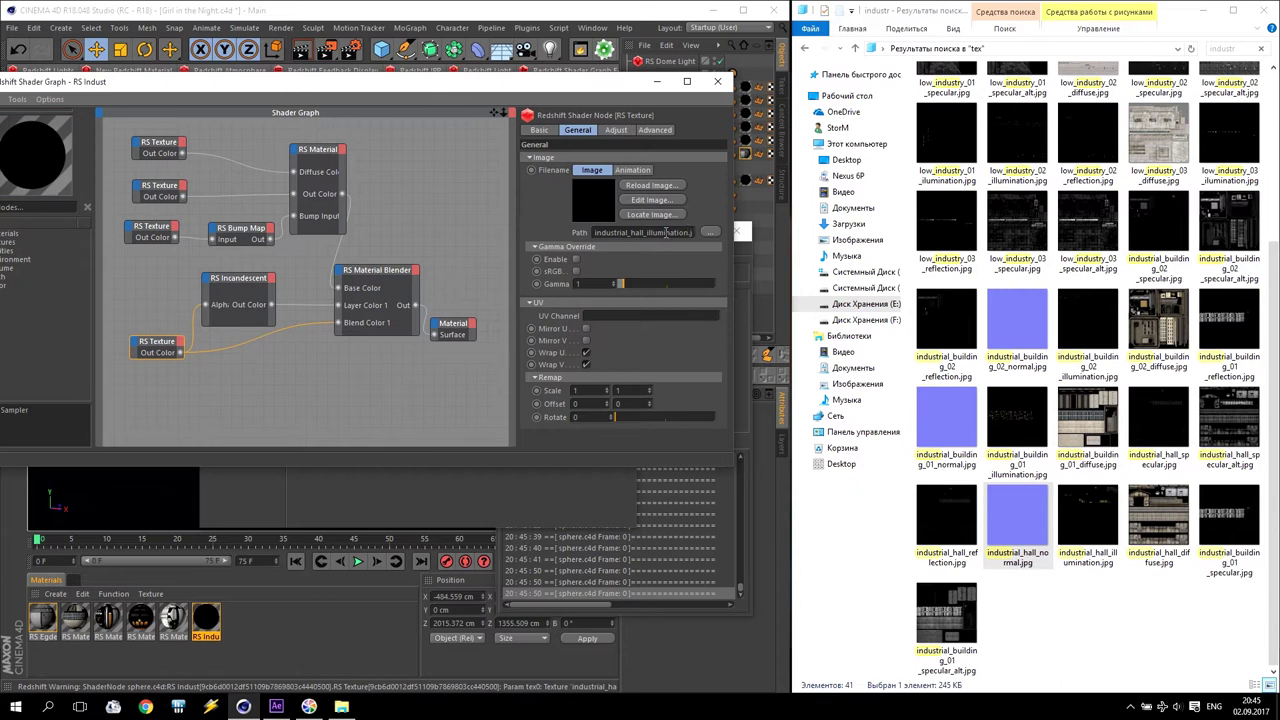
pyautogui.moveTo(1087, 580)
pyautogui.mouseDown()
pyautogui.moveTo(1015, 460)
pyautogui.moveTo(652, 236)
pyautogui.mouseUp()
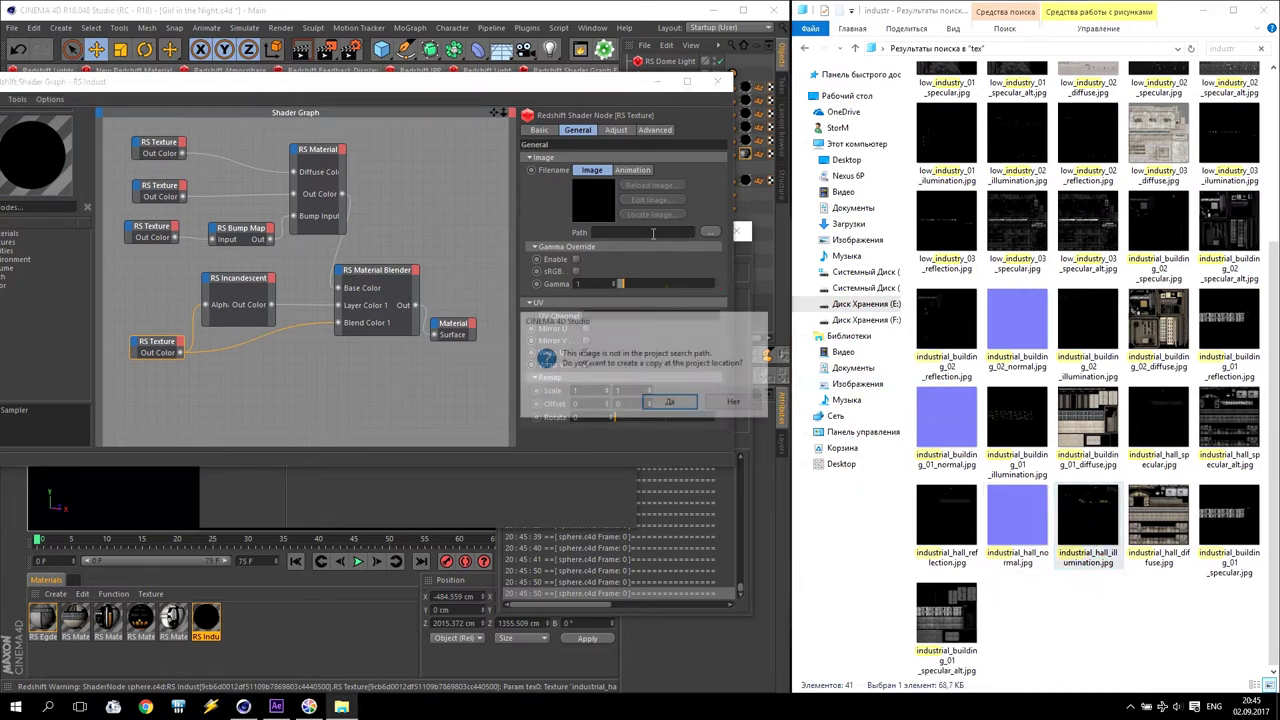
pyautogui.click(736, 410)
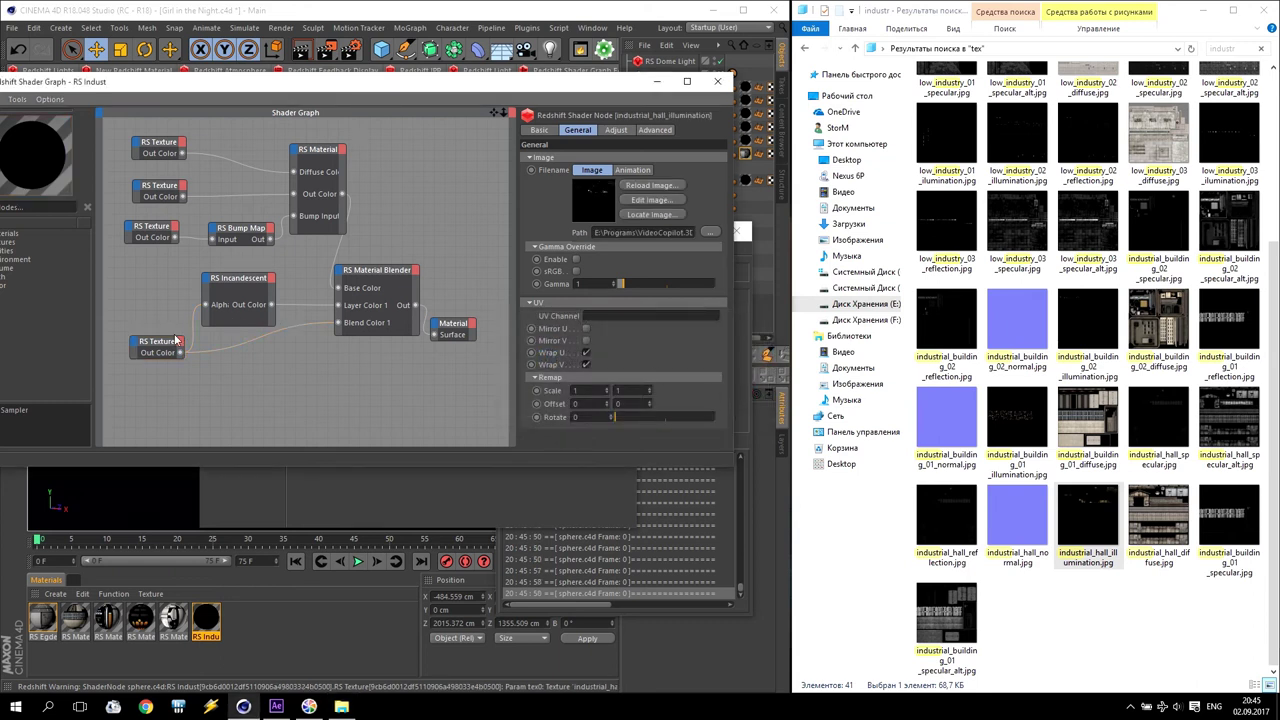
# Review each texture node's image and link industrial_hall_normal.jpg to the empty third node
pyautogui.click(165, 343)
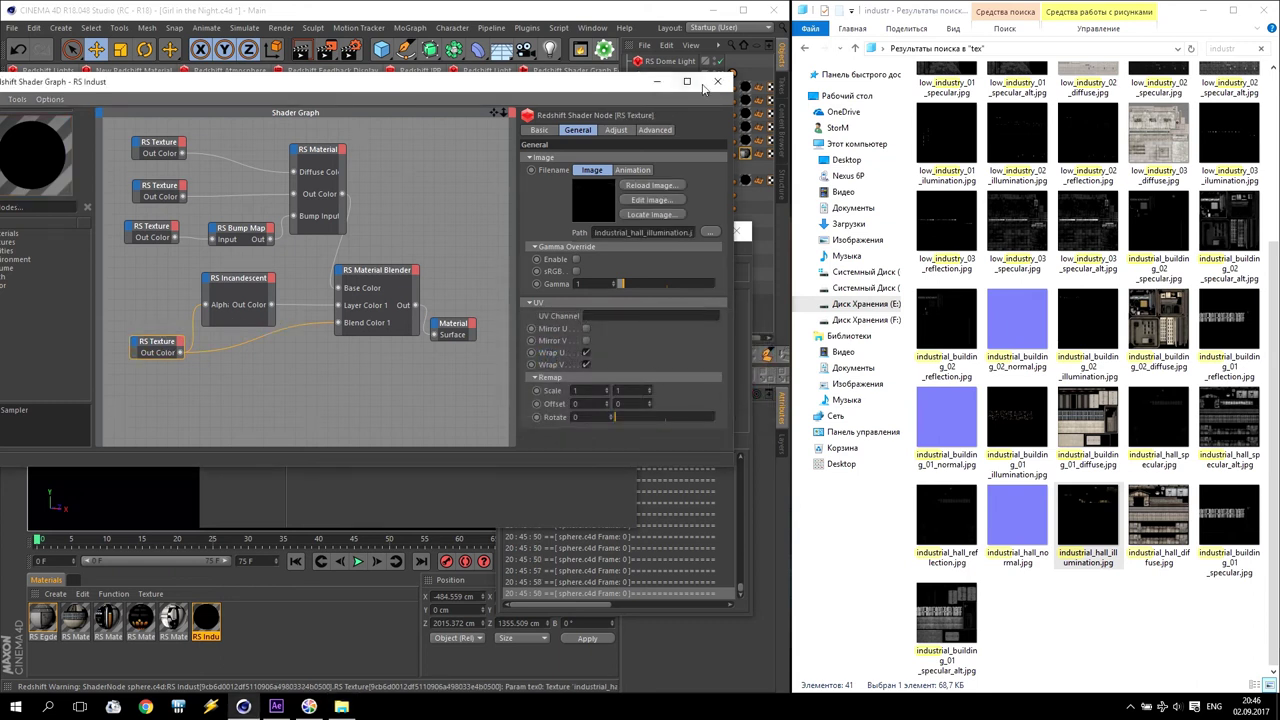
pyautogui.click(165, 144)
pyautogui.click(163, 186)
pyautogui.click(155, 233)
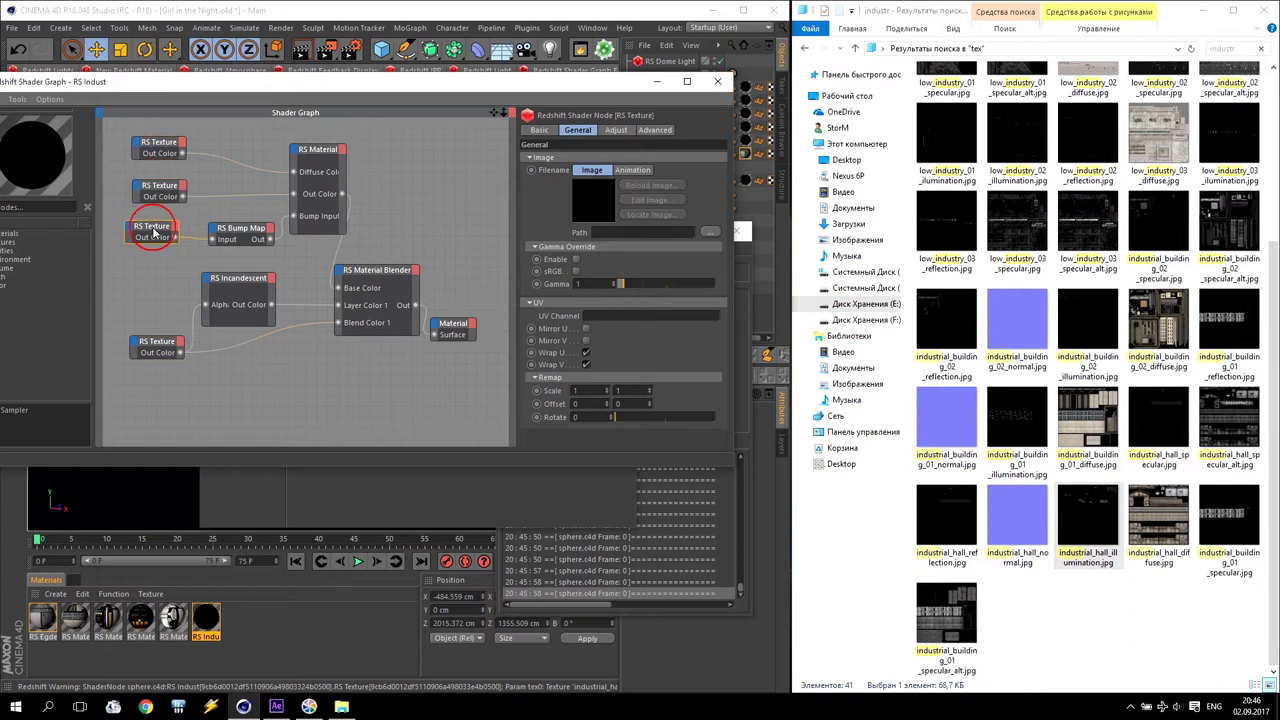
pyautogui.click(161, 186)
pyautogui.click(163, 145)
pyautogui.click(155, 190)
pyautogui.click(150, 226)
pyautogui.moveTo(1020, 525); pyautogui.dragTo(730, 313)
pyautogui.moveTo(630, 240); pyautogui.dragTo(634, 234)
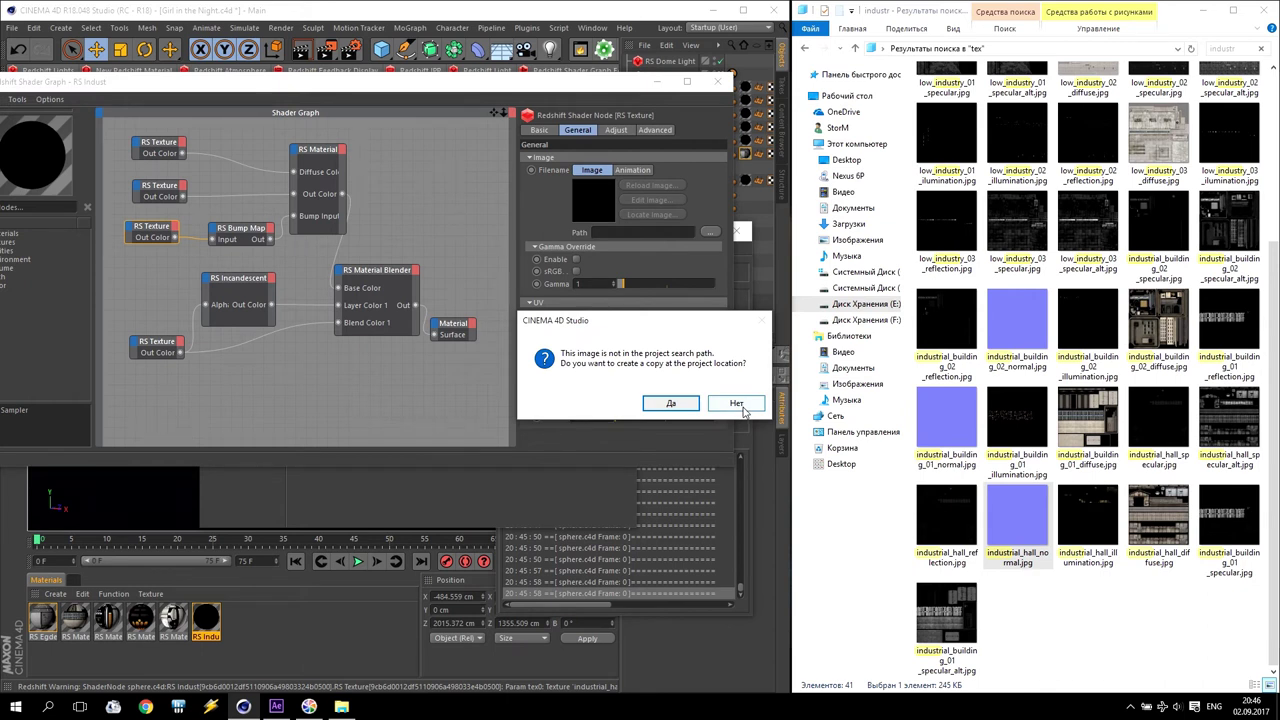
pyautogui.click(740, 404)
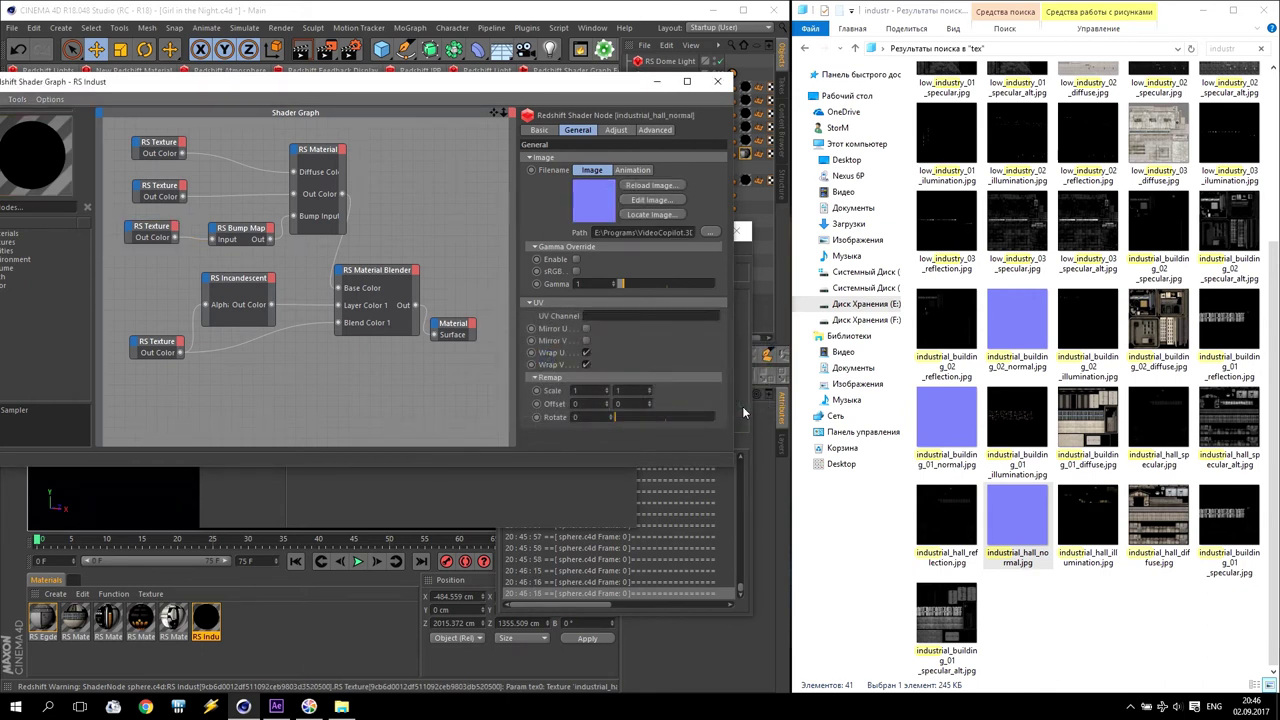
# Close the Material Editor and Feedback Display, then preview the street in Redshift IPR and close it
pyautogui.click(717, 81)
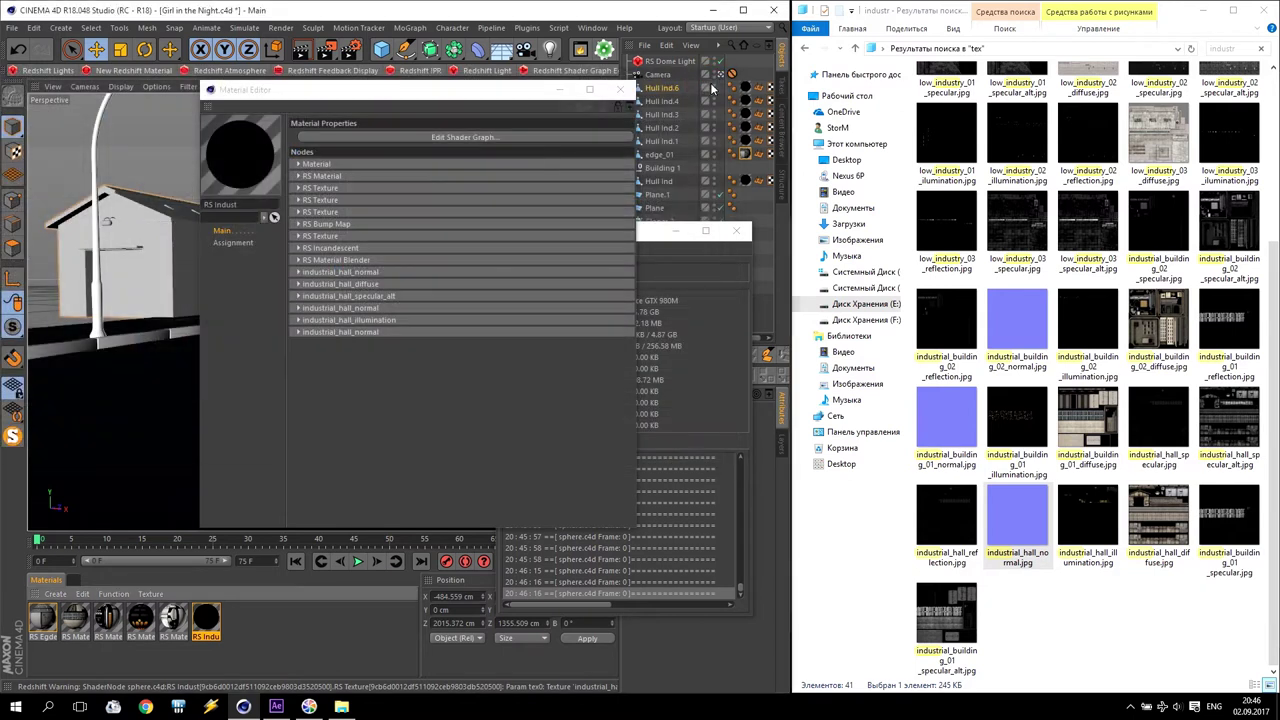
pyautogui.click(620, 90)
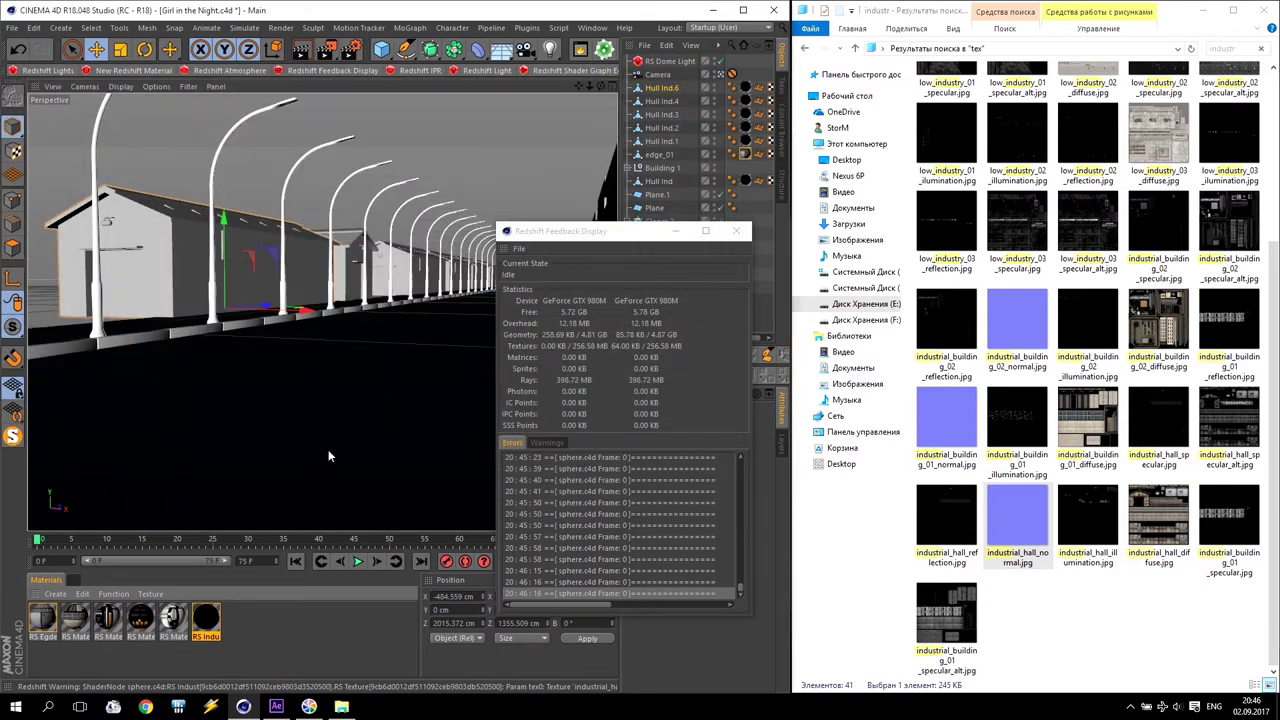
pyautogui.click(736, 231)
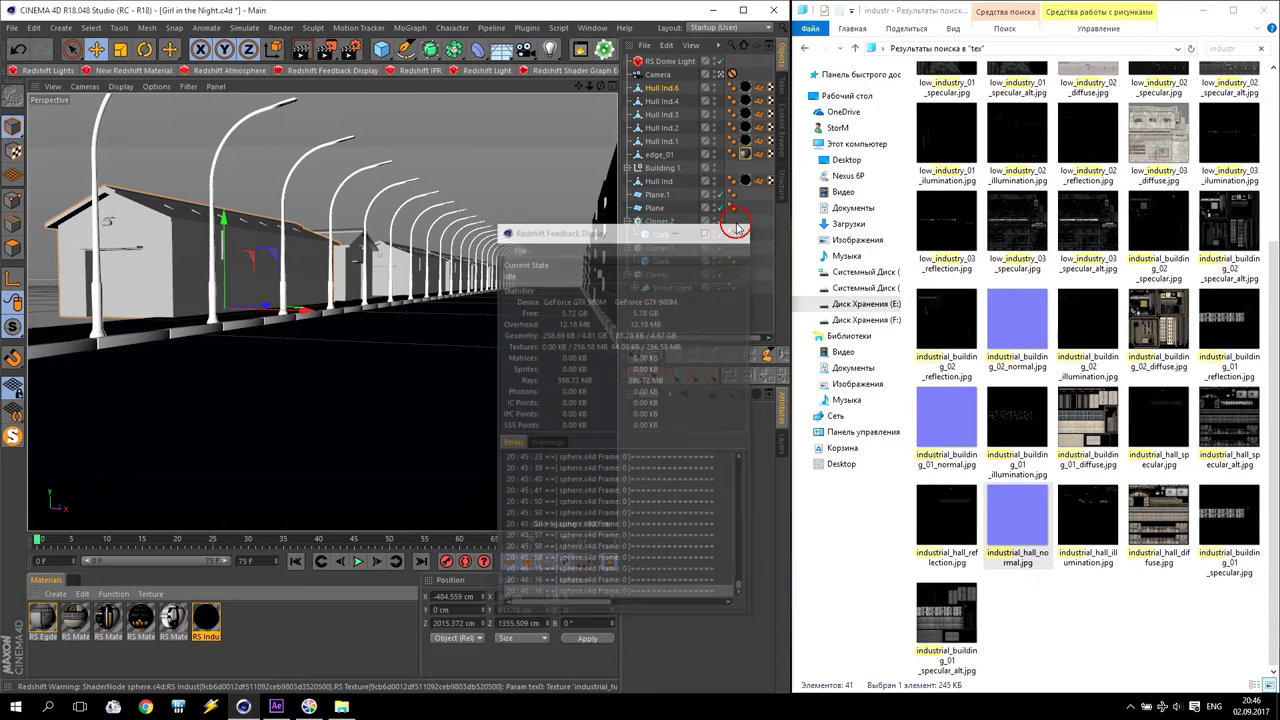
pyautogui.click(742, 10)
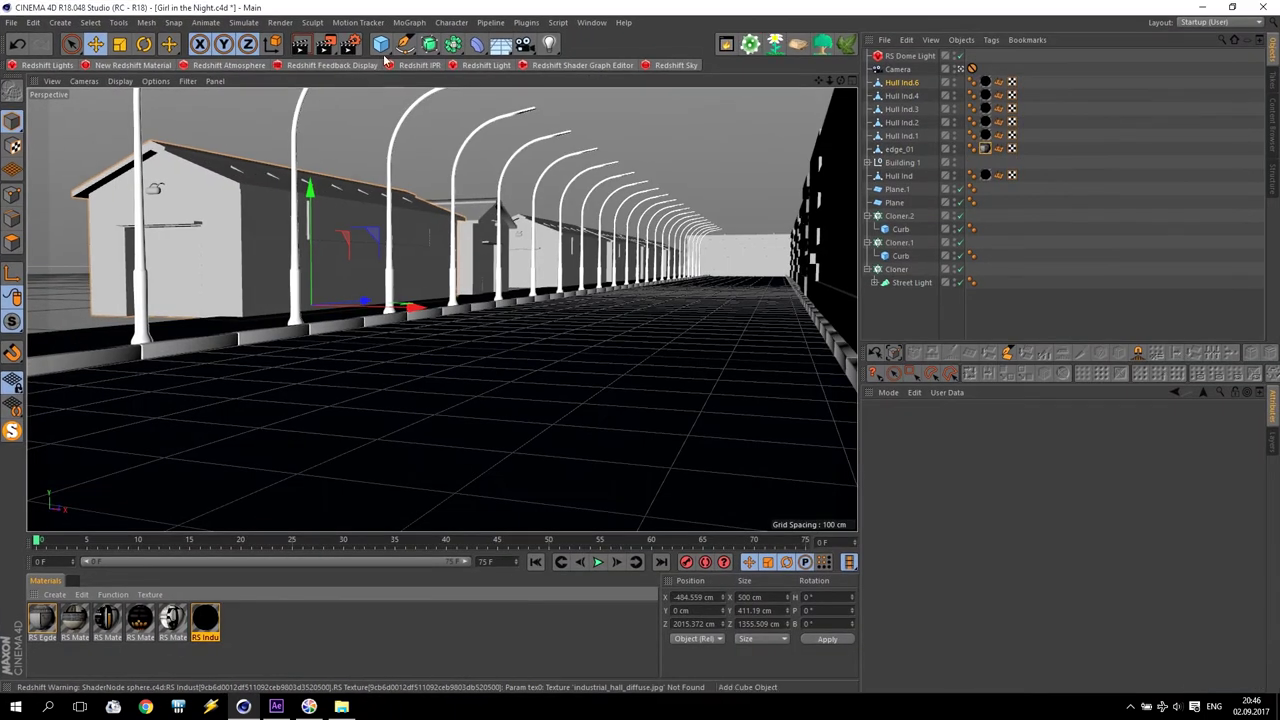
pyautogui.click(419, 65)
pyautogui.click(437, 226)
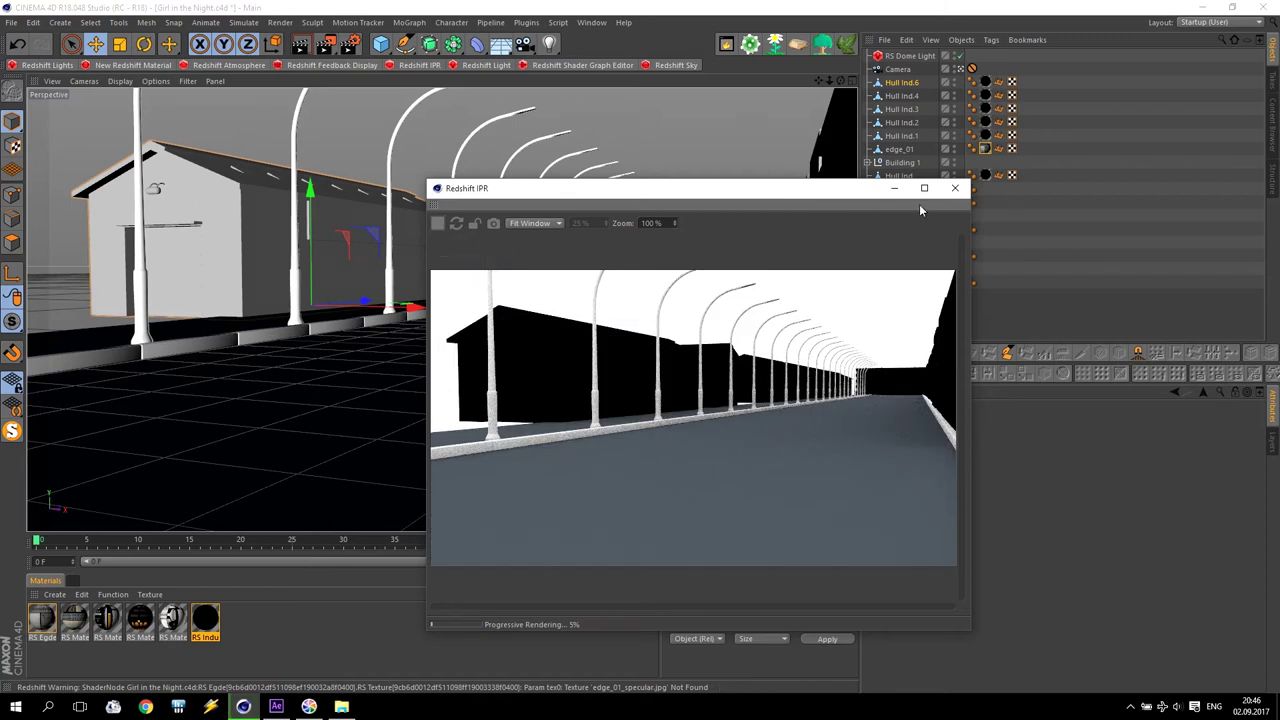
pyautogui.click(955, 188)
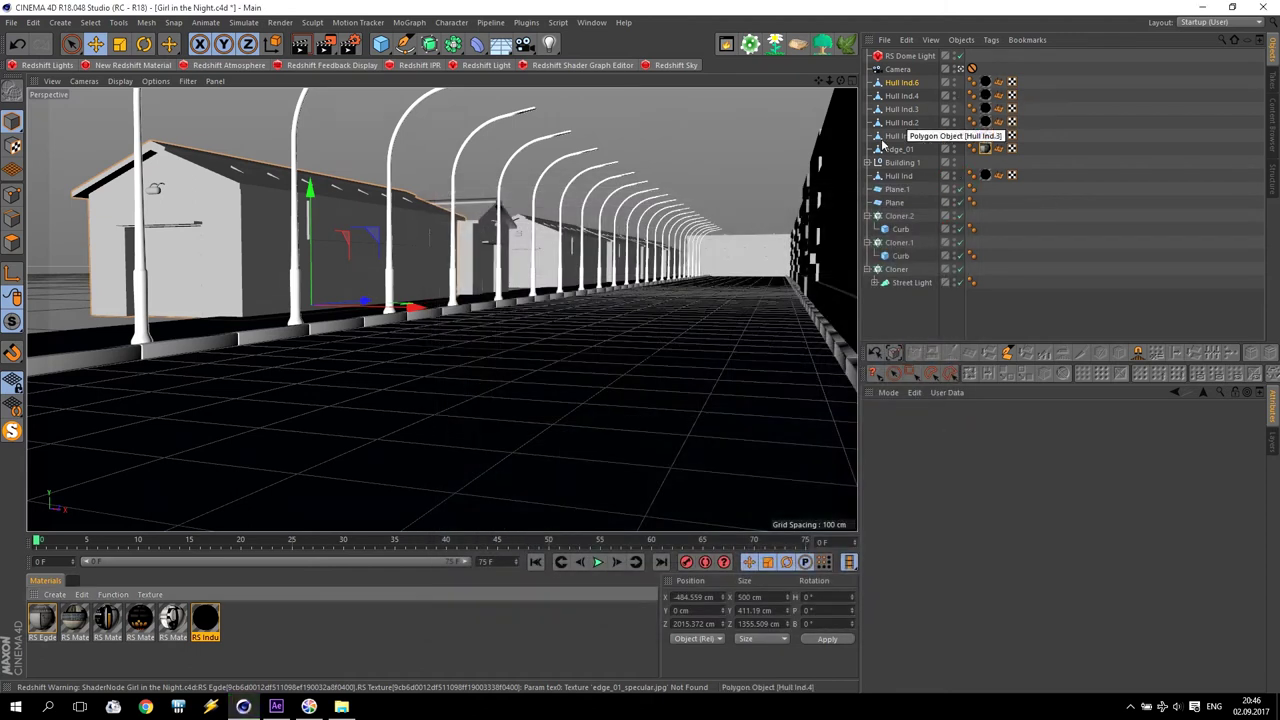
# Bring File Explorer back from the tex search results and browse to E:\Programs
pyautogui.click(243, 706)
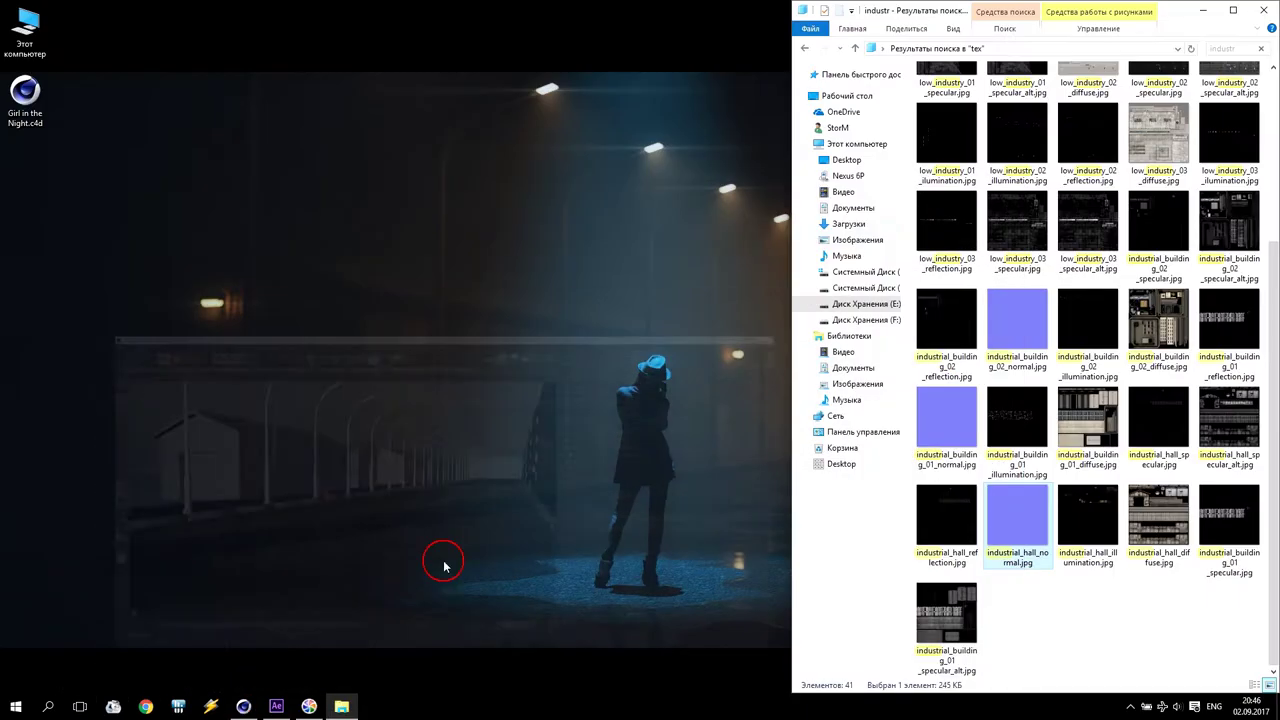
pyautogui.click(243, 706)
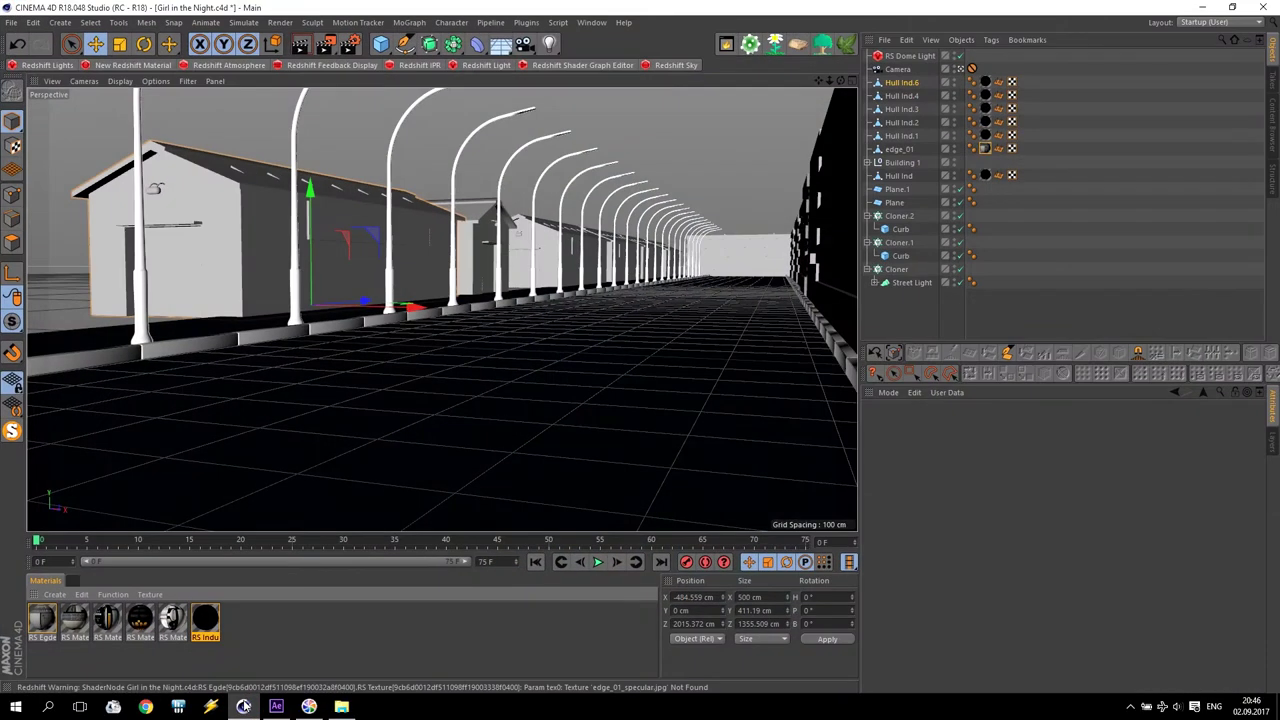
pyautogui.click(341, 706)
pyautogui.click(856, 48)
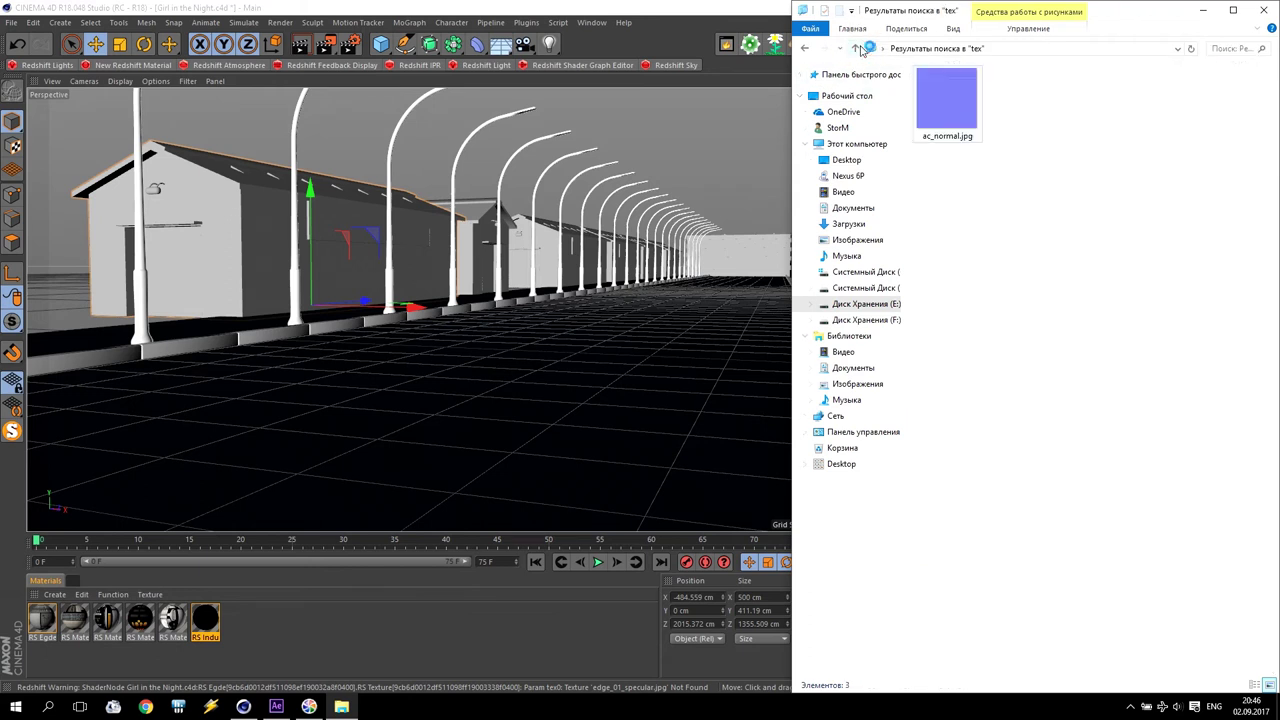
pyautogui.click(858, 48)
pyautogui.doubleClick(970, 124)
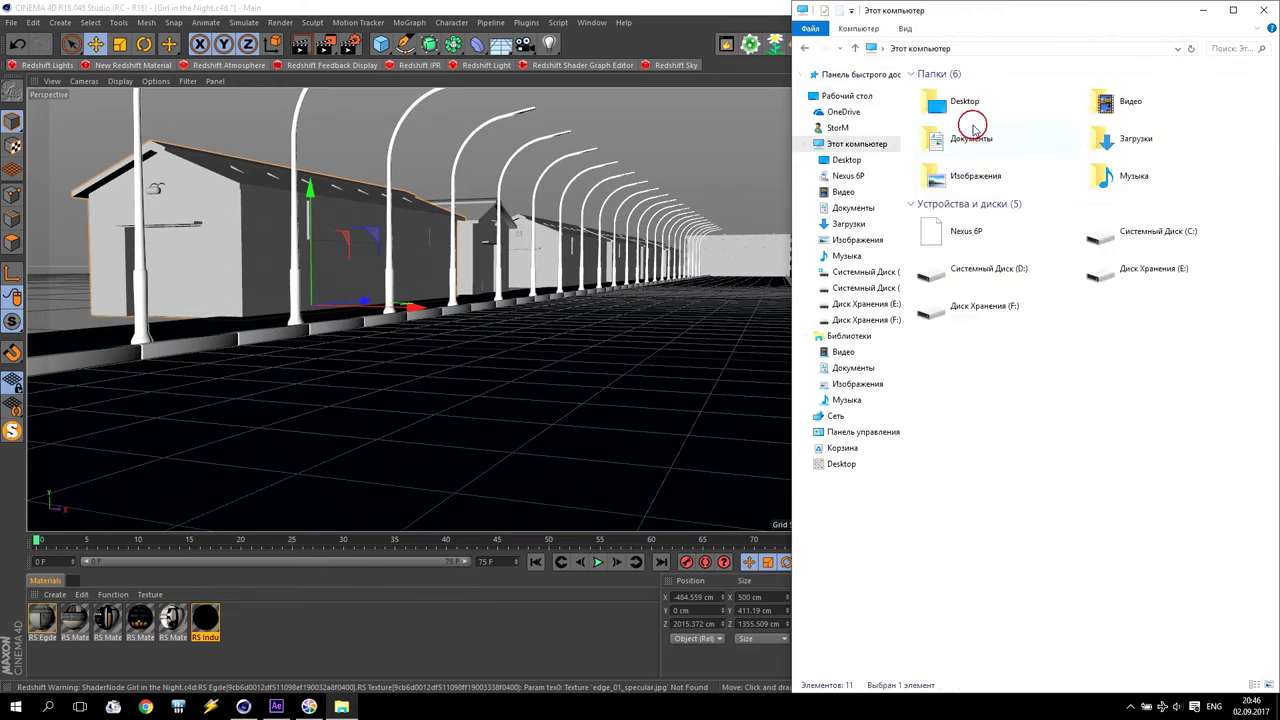
pyautogui.doubleClick(1161, 276)
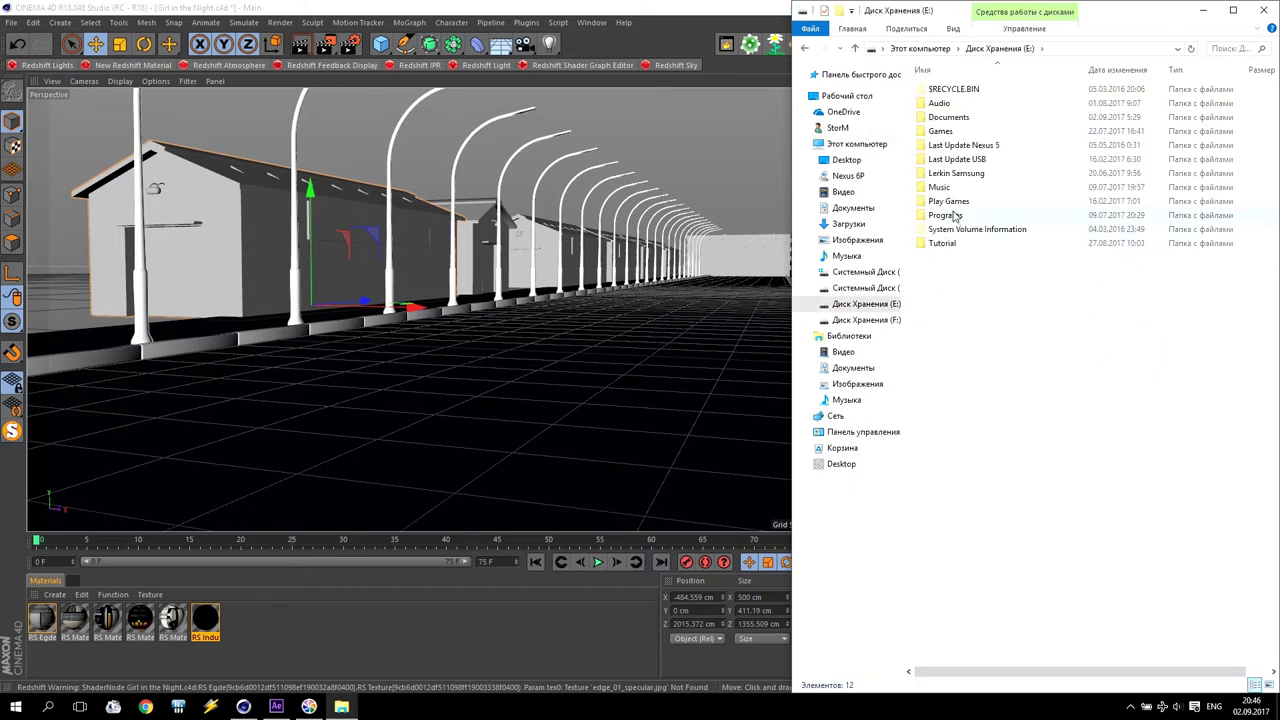
pyautogui.doubleClick(955, 215)
pyautogui.scroll(-9, 1003, 427)
pyautogui.scroll(-5, 1003, 427)
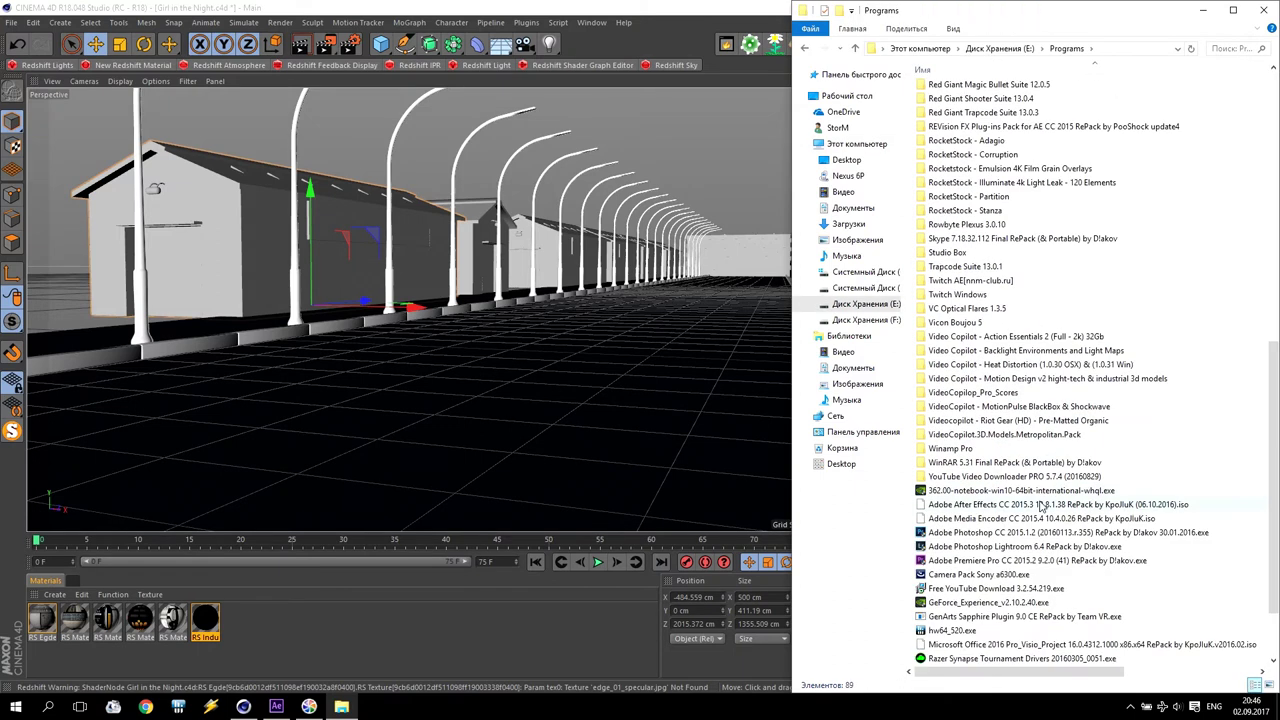
pyautogui.scroll(2, 1017, 324)
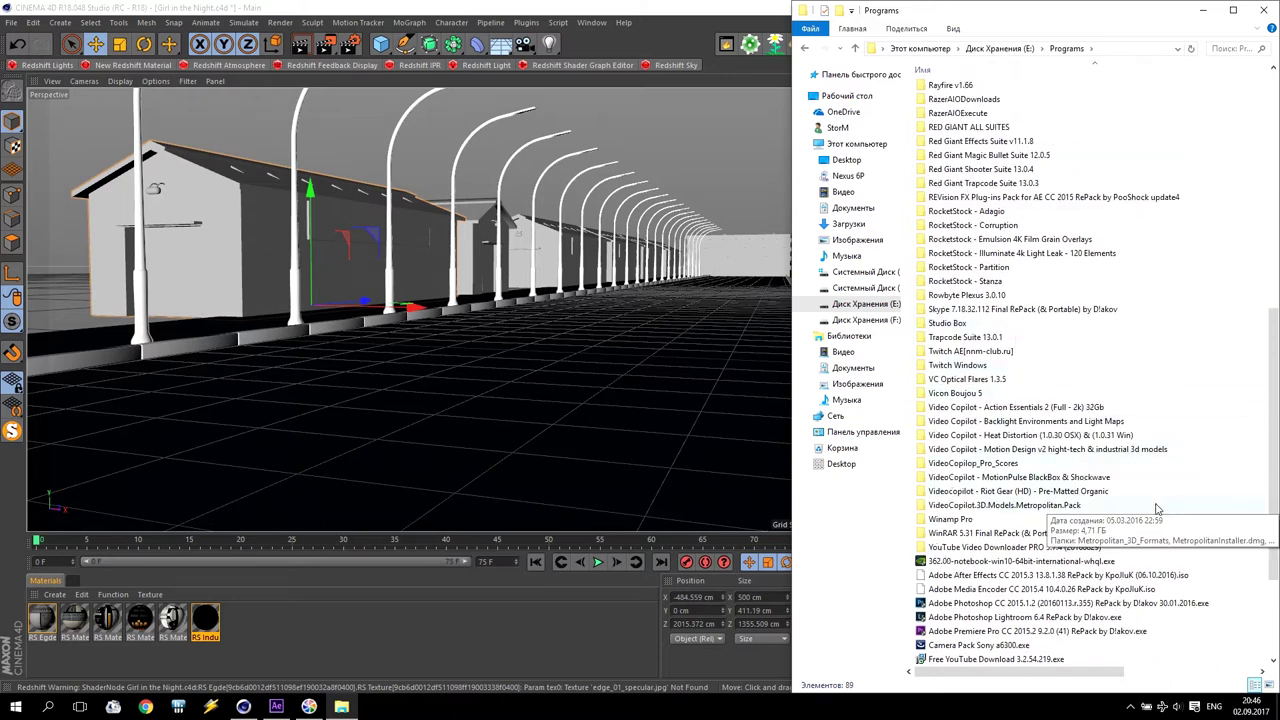
# Open the Metropolitan pack's buildings_alternate_files folder and drop edge_01.c4d into the Cinema 4D viewport
pyautogui.doubleClick(1080, 505)
pyautogui.doubleClick(1000, 95)
pyautogui.doubleClick(955, 93)
pyautogui.doubleClick(945, 110)
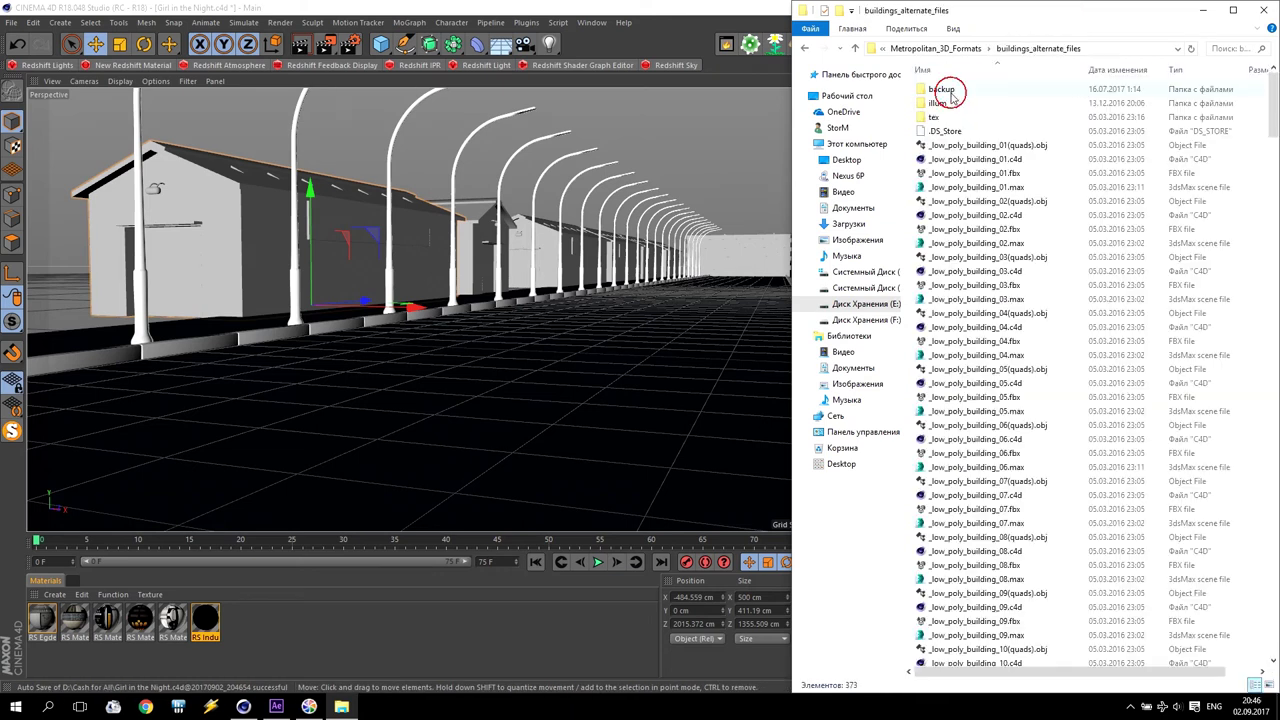
pyautogui.scroll(-5, 1000, 345)
pyautogui.scroll(-5, 1025, 400)
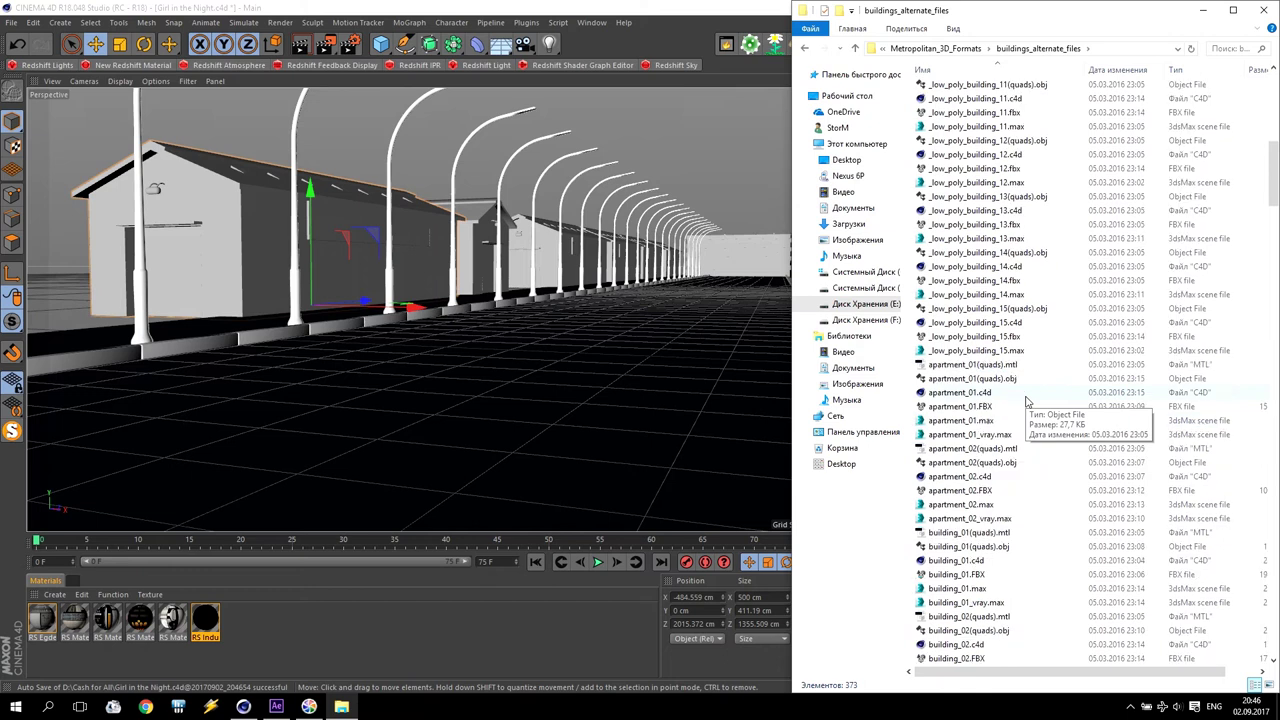
pyautogui.scroll(-5, 1025, 400)
pyautogui.scroll(-5, 1025, 402)
pyautogui.scroll(-4, 1025, 402)
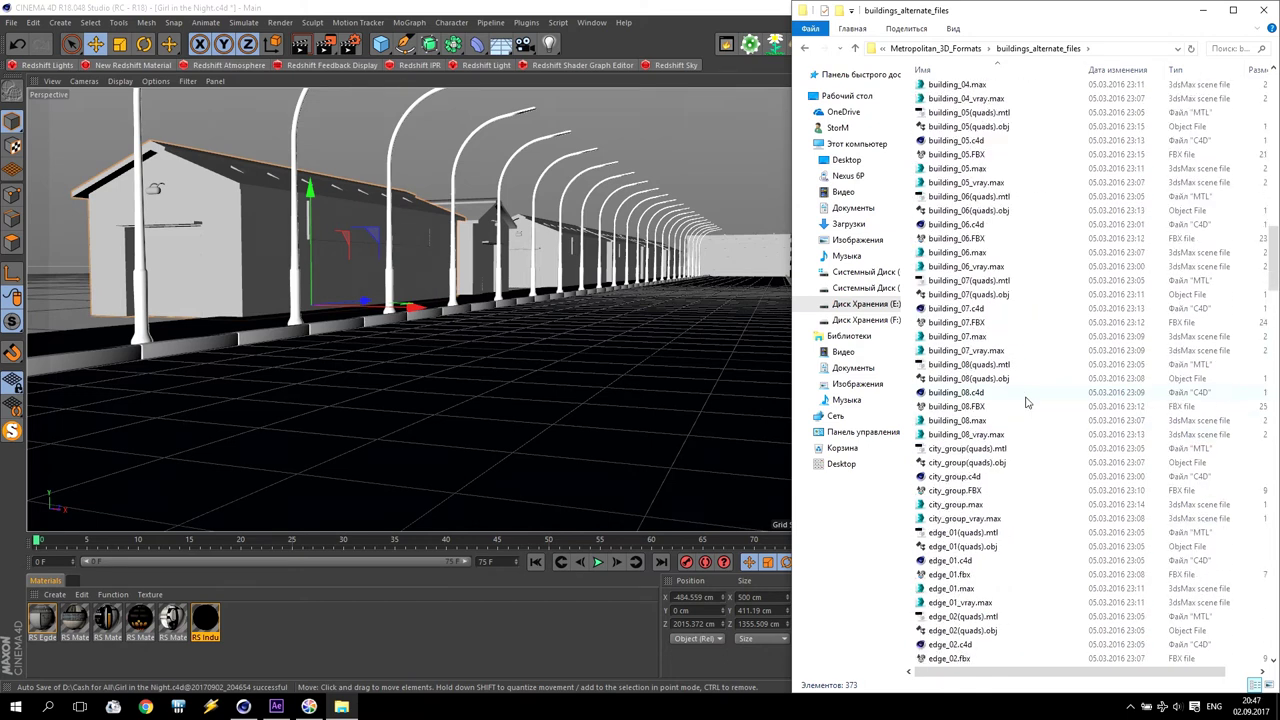
pyautogui.moveTo(965, 560); pyautogui.dragTo(625, 386)
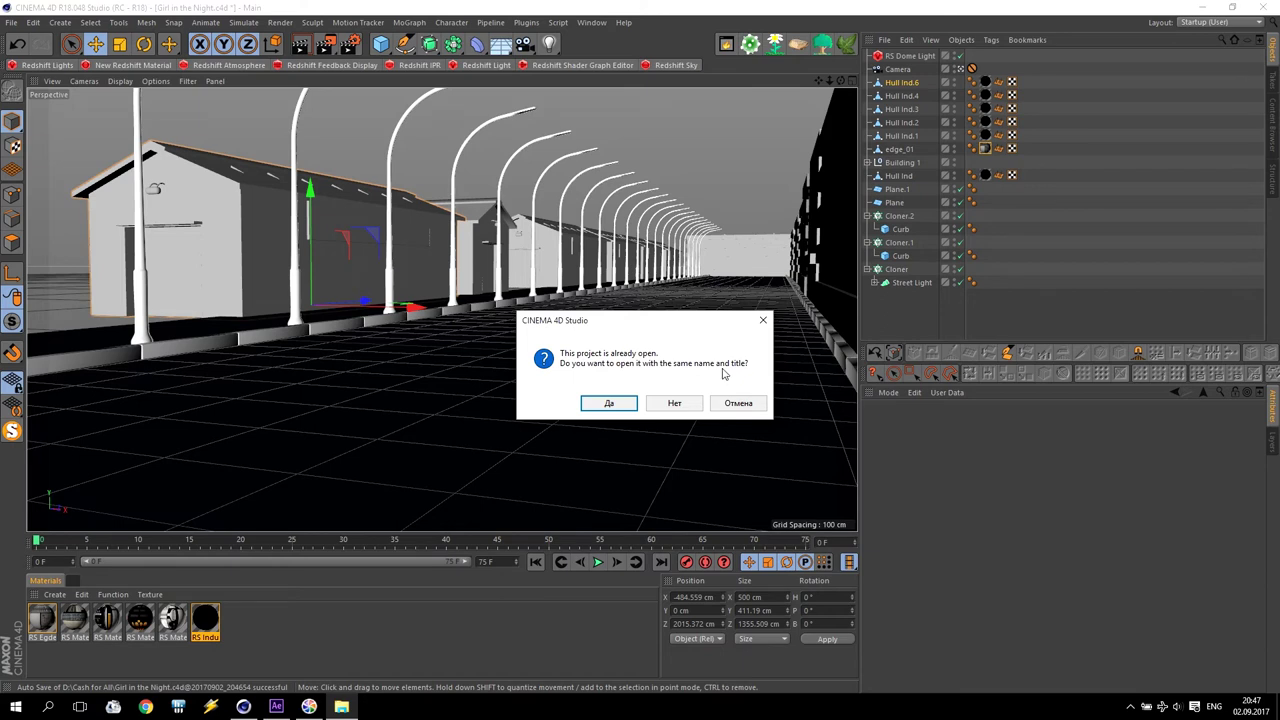
# Open edge_01 as a separate project, select it, then return to Girl in the Night and raise the texture-path prompt
pyautogui.click(674, 403)
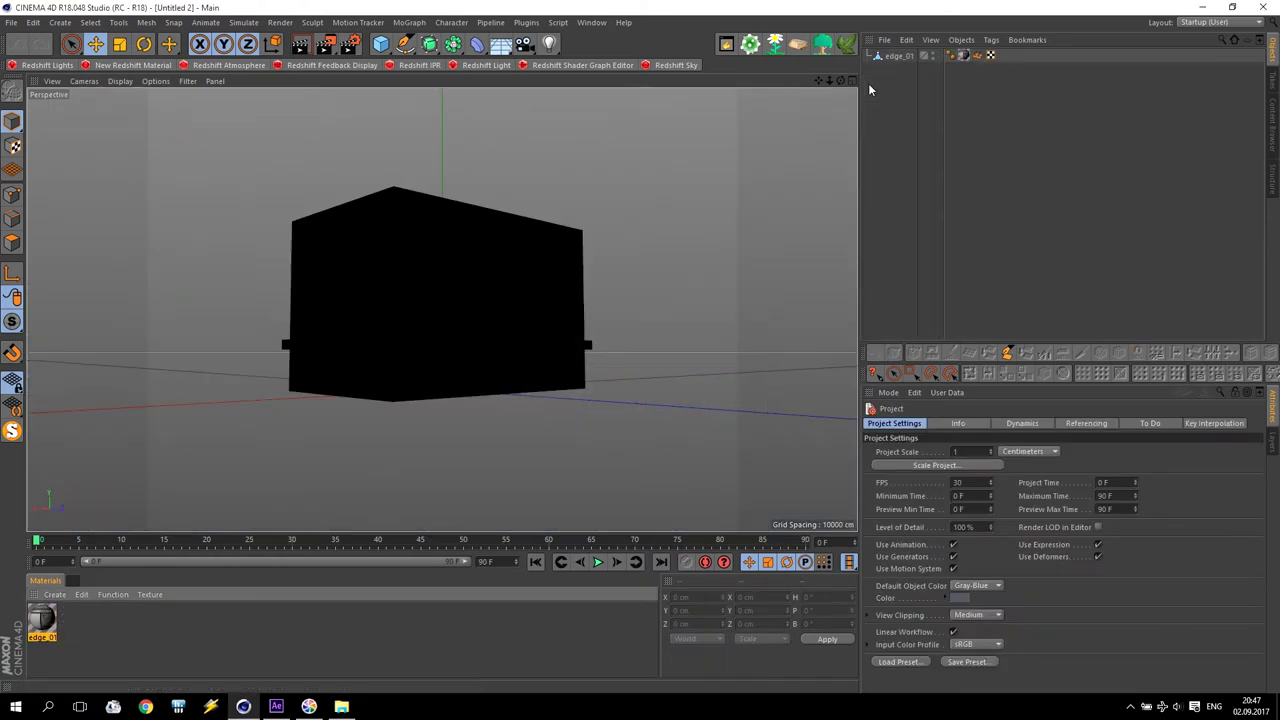
pyautogui.click(898, 55)
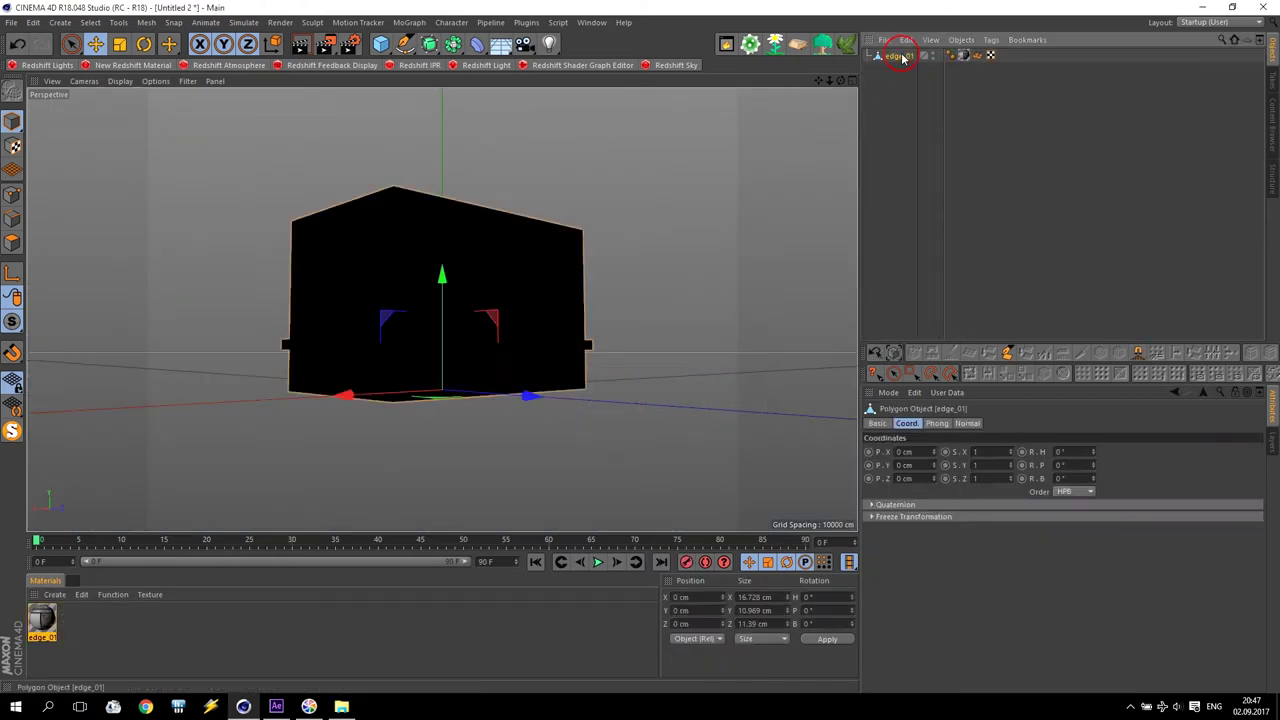
pyautogui.click(591, 22)
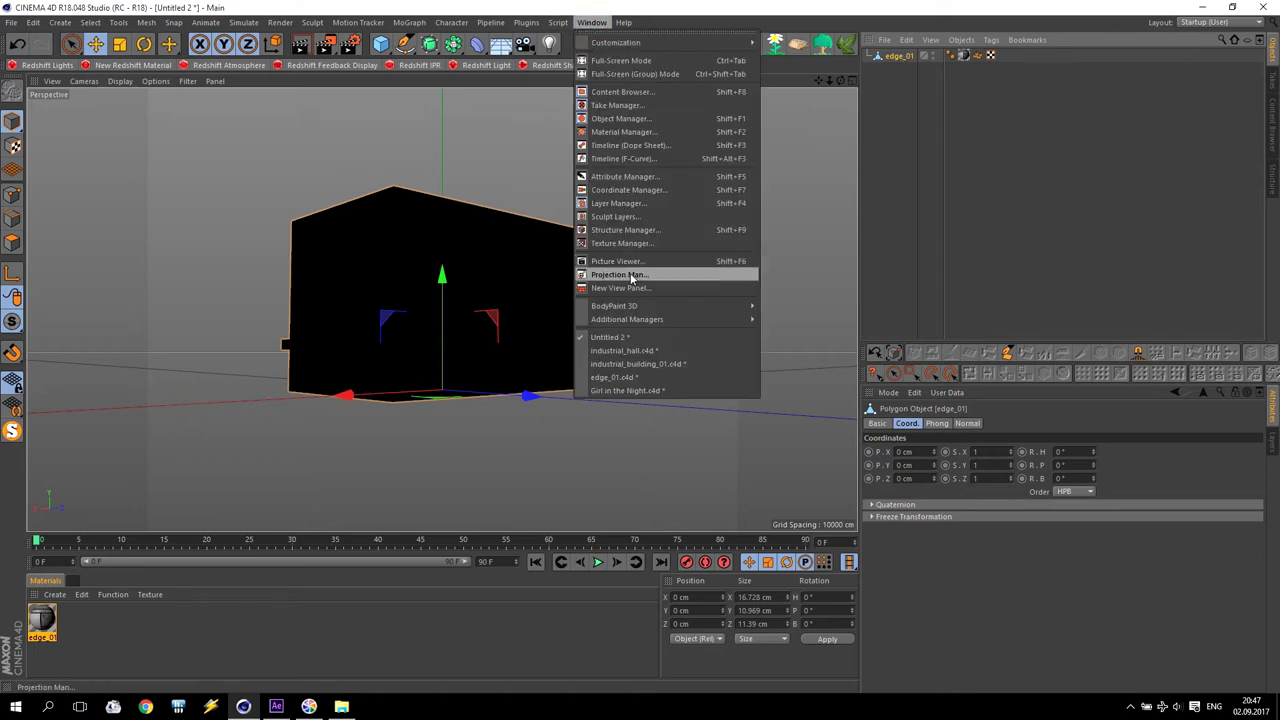
pyautogui.click(622, 390)
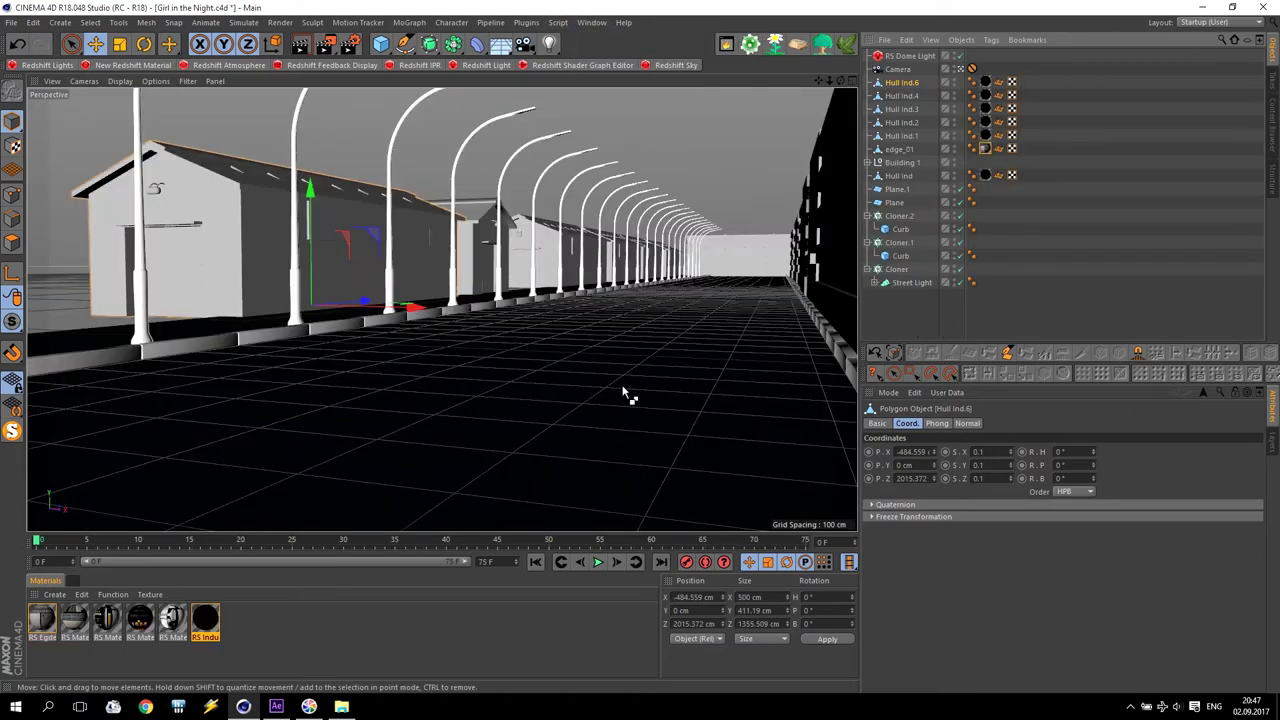
pyautogui.hotkey('ctrl', 's')
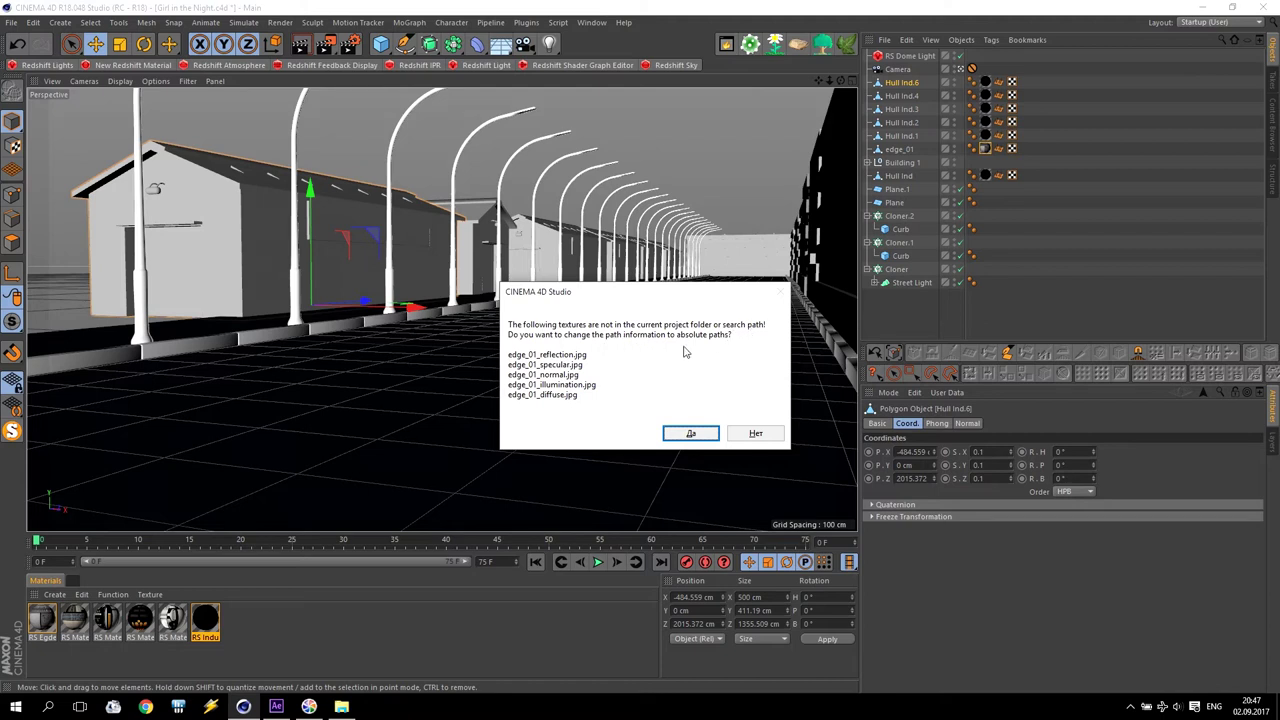
# Accept absolute texture paths for the merged edge_01 model and open RS Egde's shader graph
pyautogui.click(682, 434)
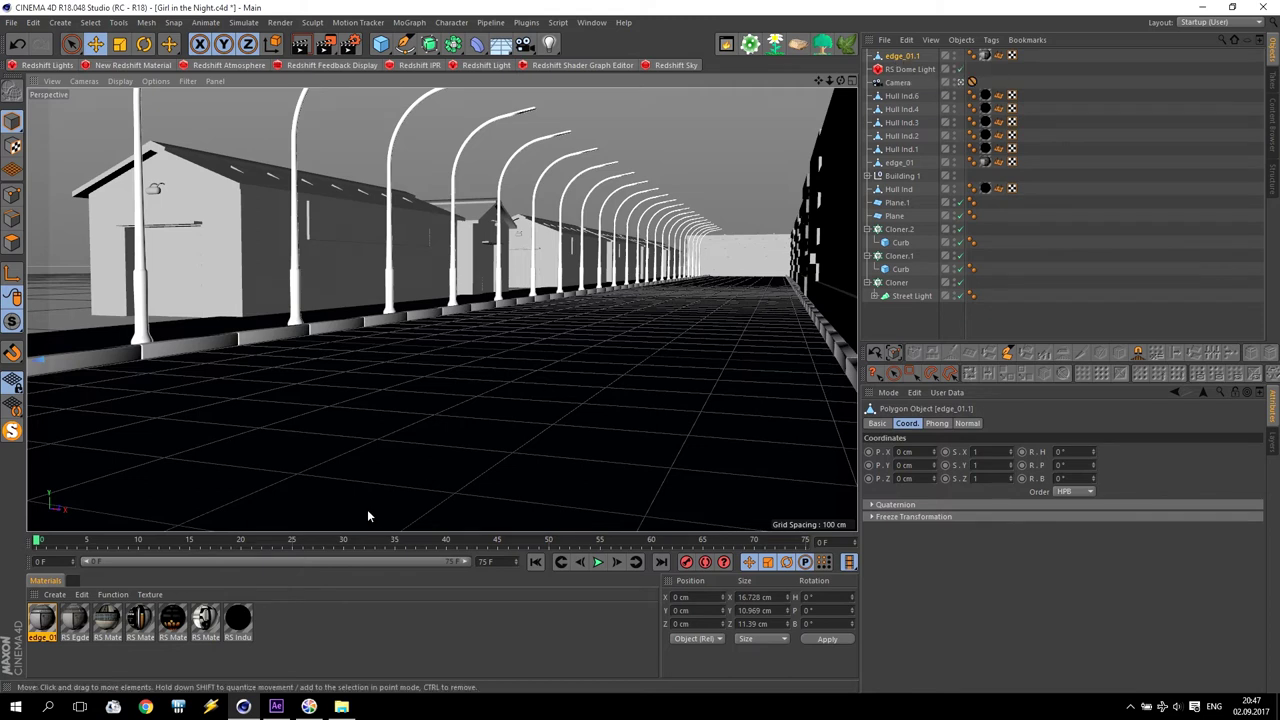
pyautogui.click(86, 624)
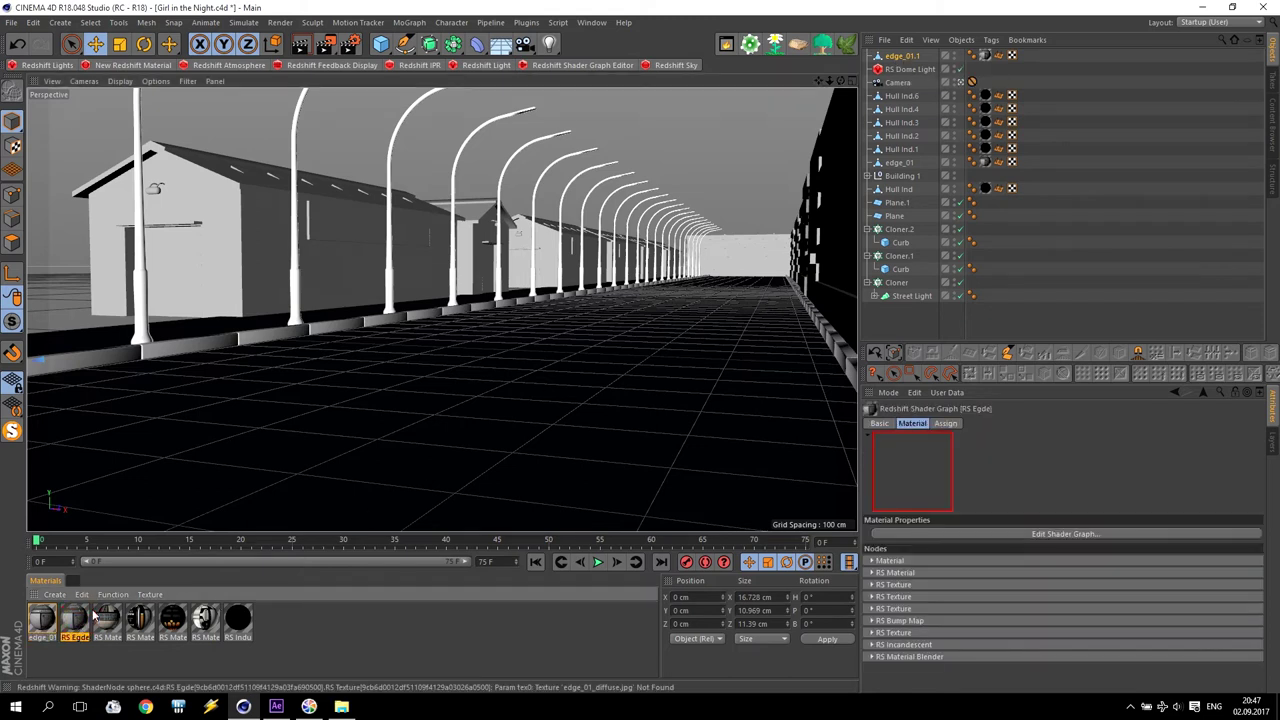
pyautogui.doubleClick(82, 622)
pyautogui.moveTo(364, 96); pyautogui.dragTo(601, 95)
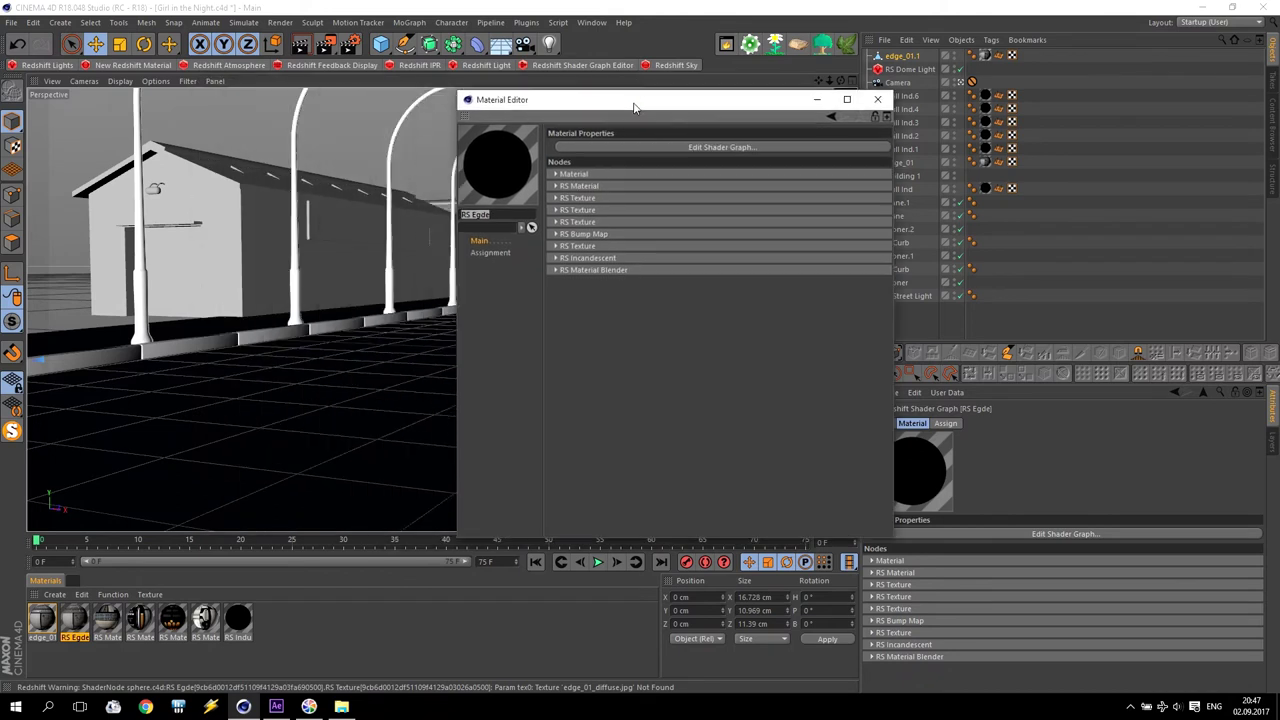
pyautogui.click(602, 139)
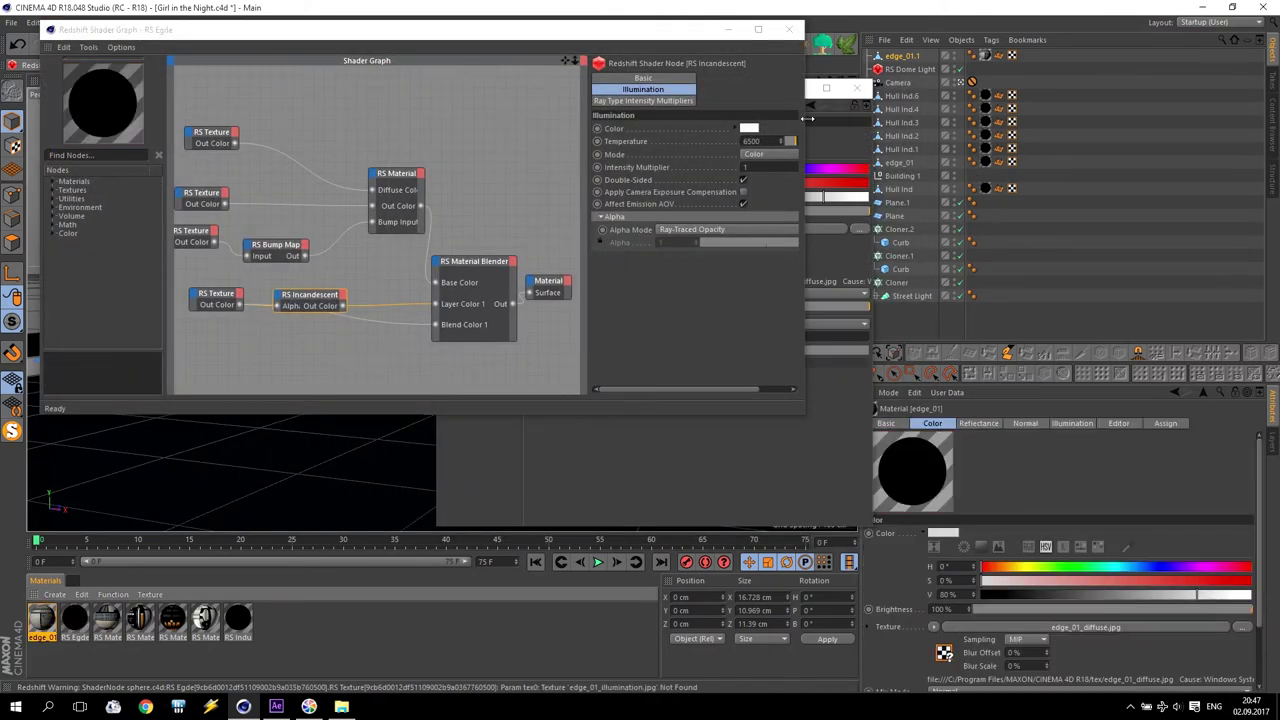
# Review edge_01's diffuse and specular texture file names, then close both material windows
pyautogui.click(830, 88)
pyautogui.moveTo(717, 87); pyautogui.dragTo(1075, 189)
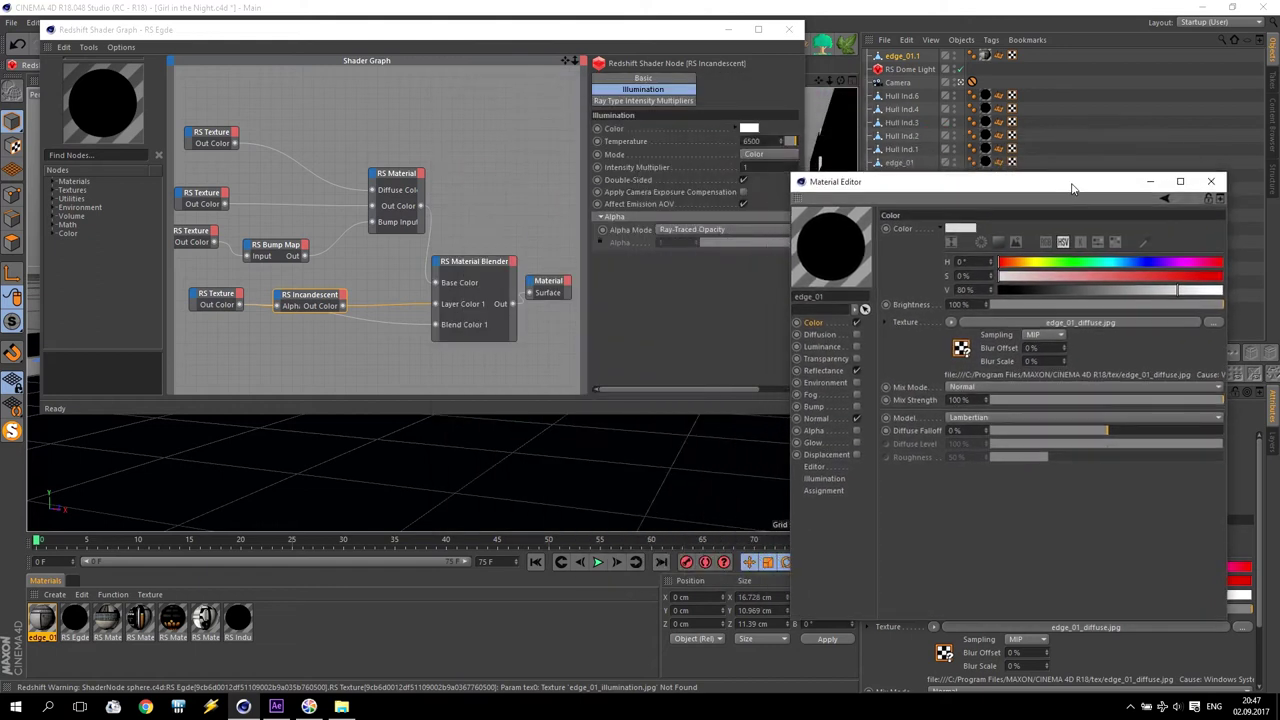
pyautogui.click(1077, 327)
pyautogui.click(1036, 336)
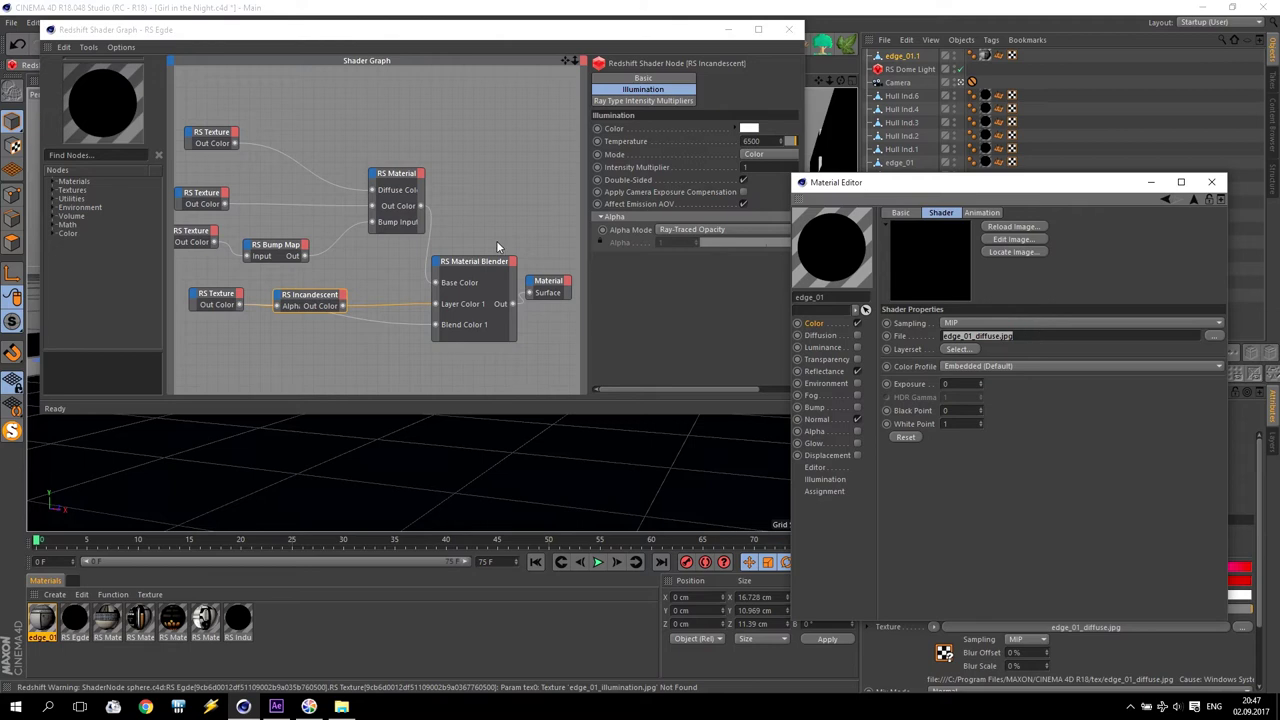
pyautogui.click(212, 138)
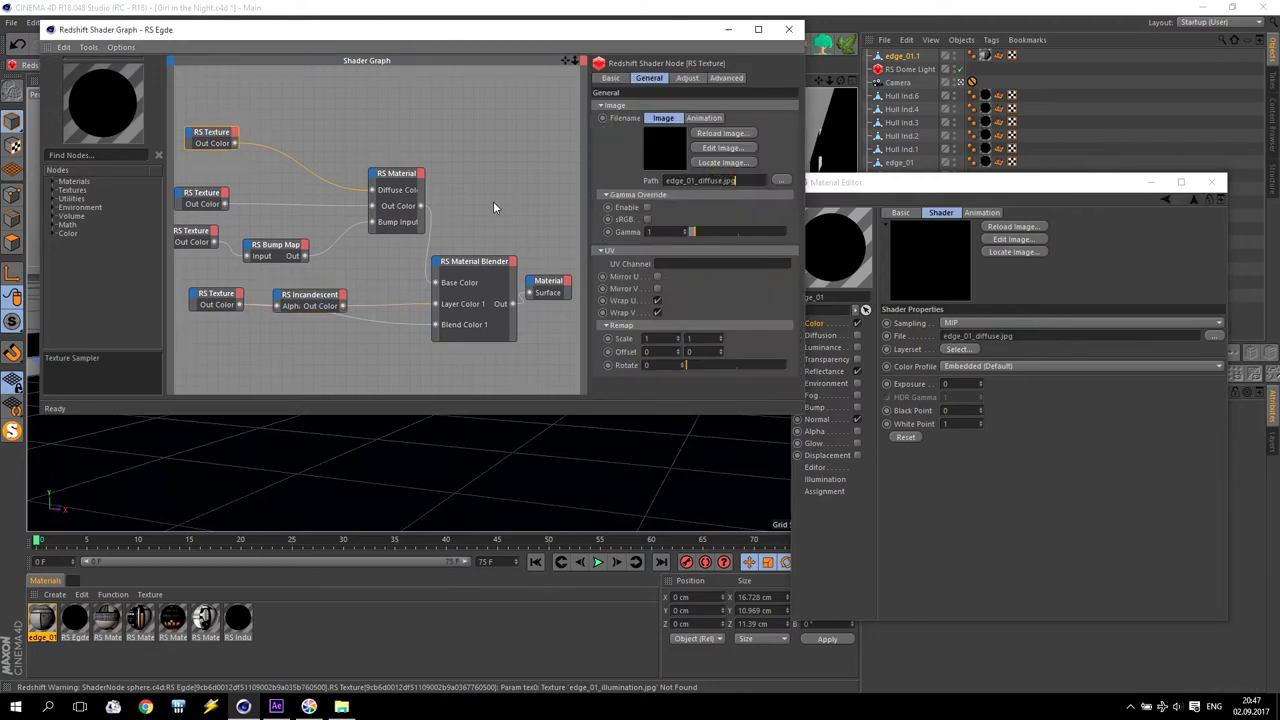
pyautogui.click(836, 373)
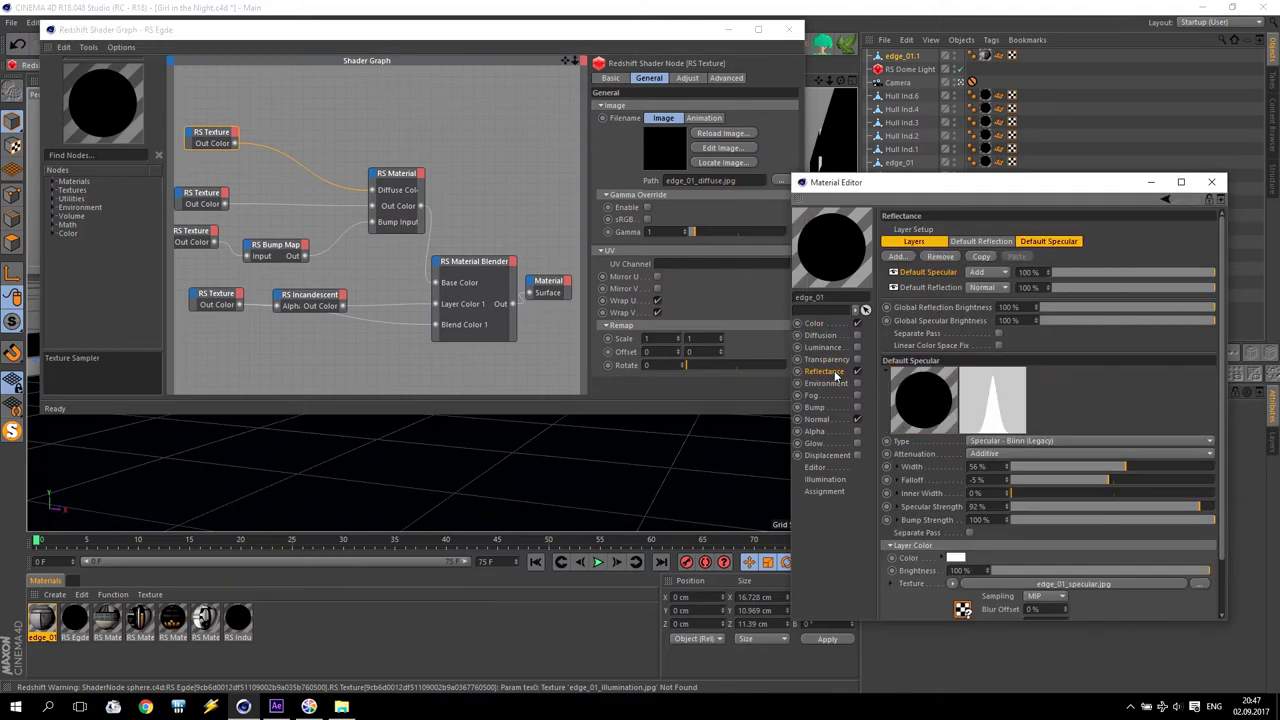
pyautogui.click(1026, 583)
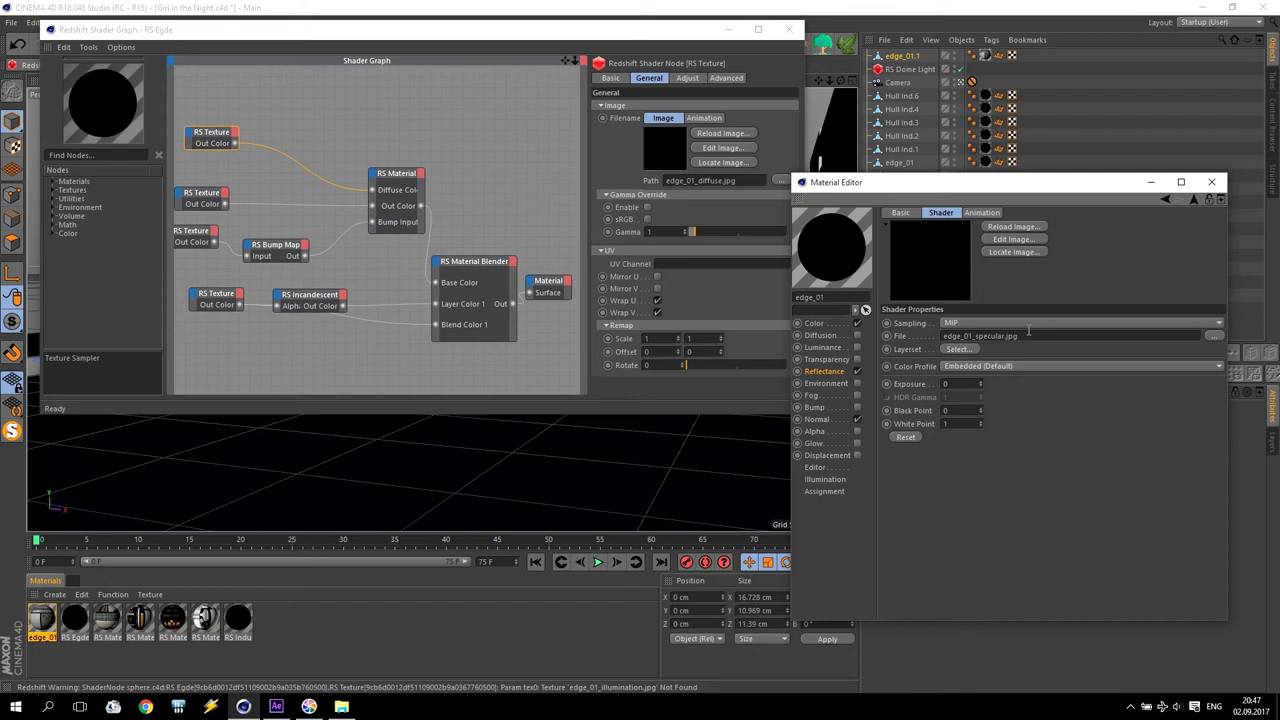
pyautogui.click(1211, 181)
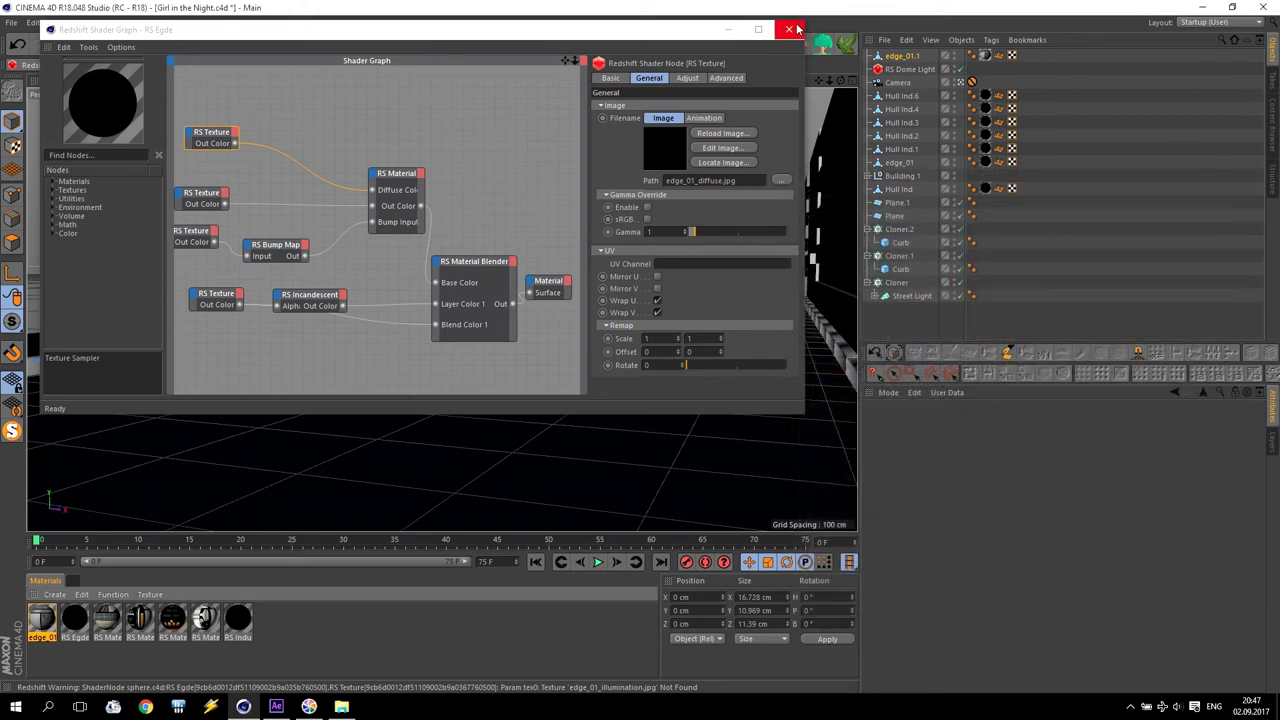
pyautogui.click(789, 29)
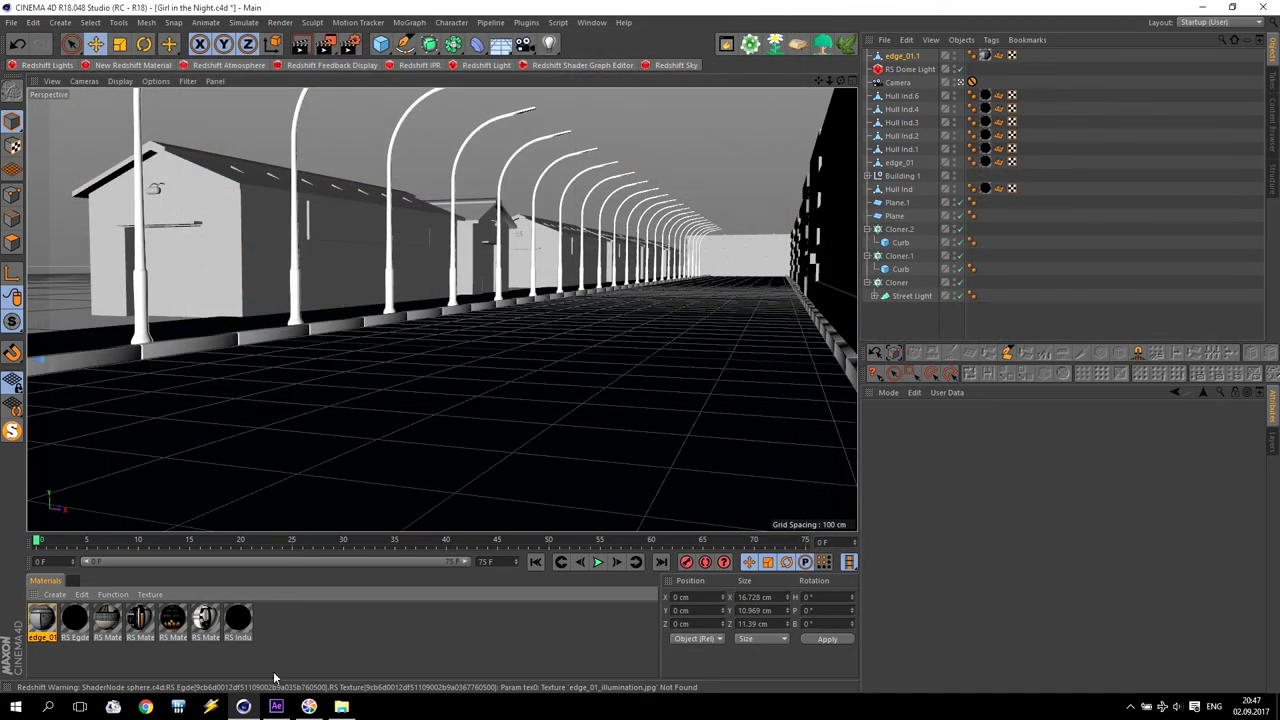
# Open buildings_alternate_files\tex in File Explorer, then delete the standard edge_01 material in Cinema 4D
pyautogui.click(341, 706)
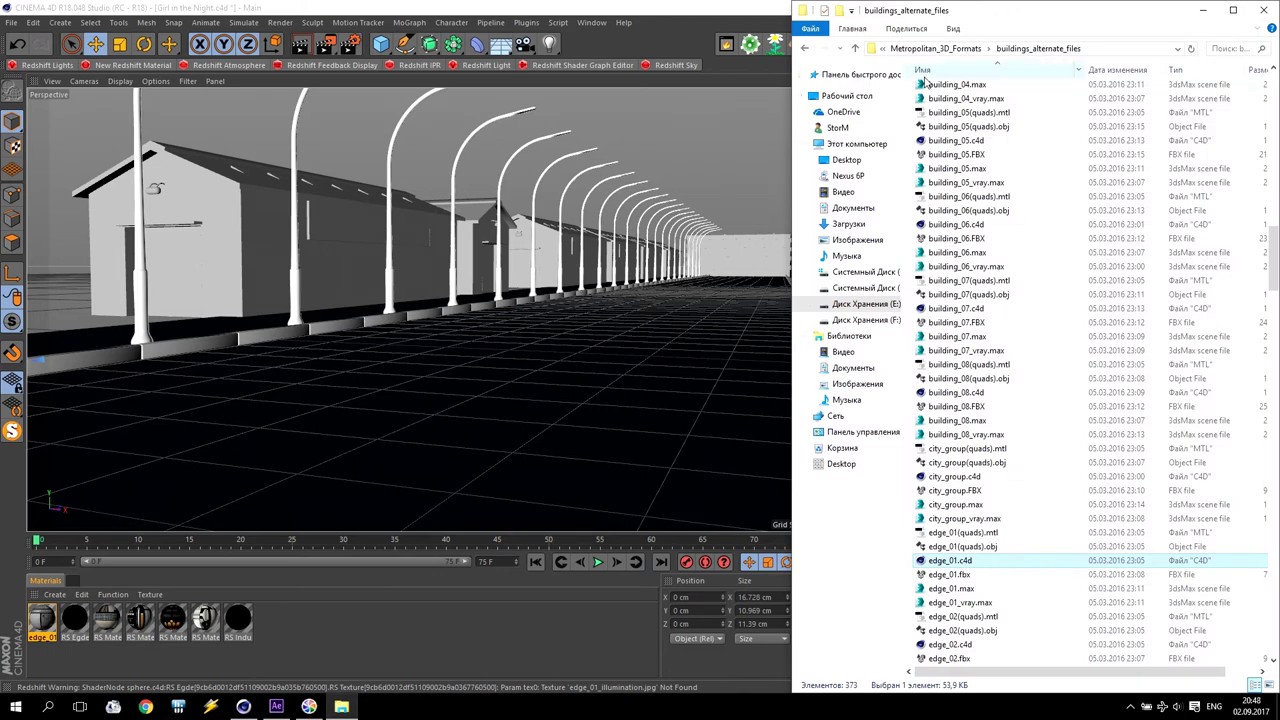
pyautogui.scroll(-1, 998, 216)
pyautogui.scroll(5, 998, 216)
pyautogui.scroll(5, 1005, 225)
pyautogui.scroll(3, 1018, 233)
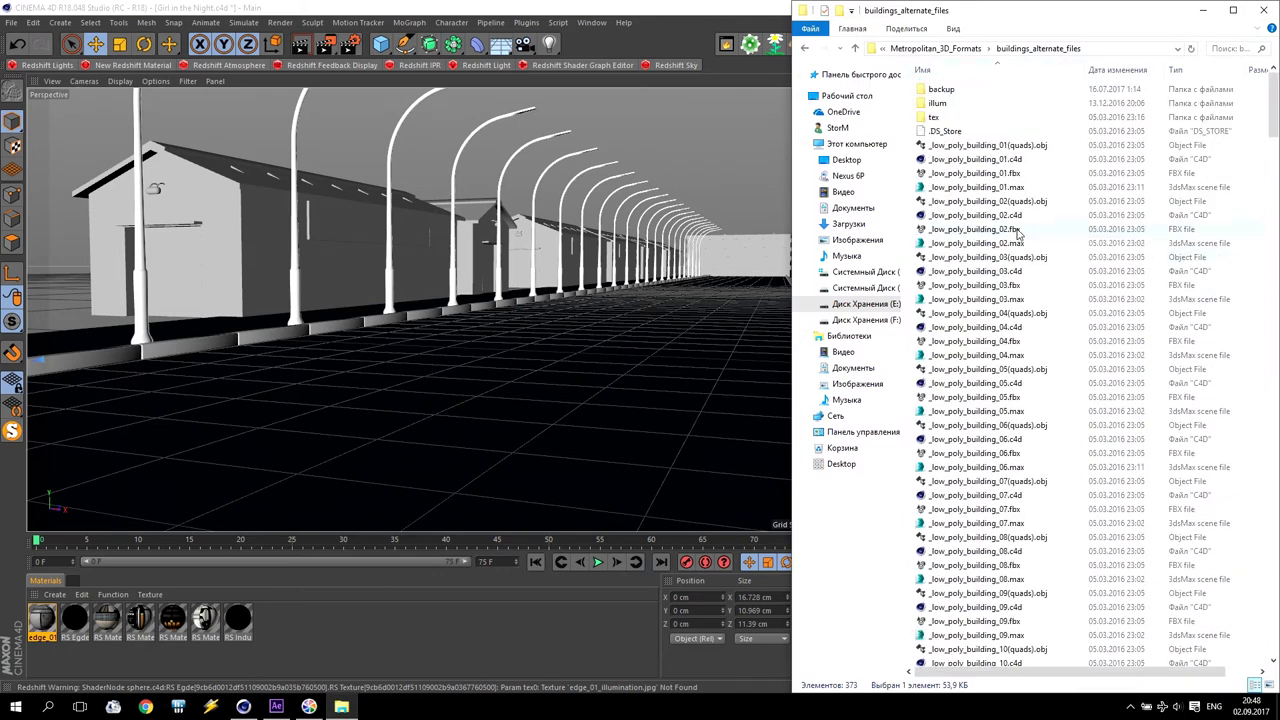
pyautogui.doubleClick(940, 117)
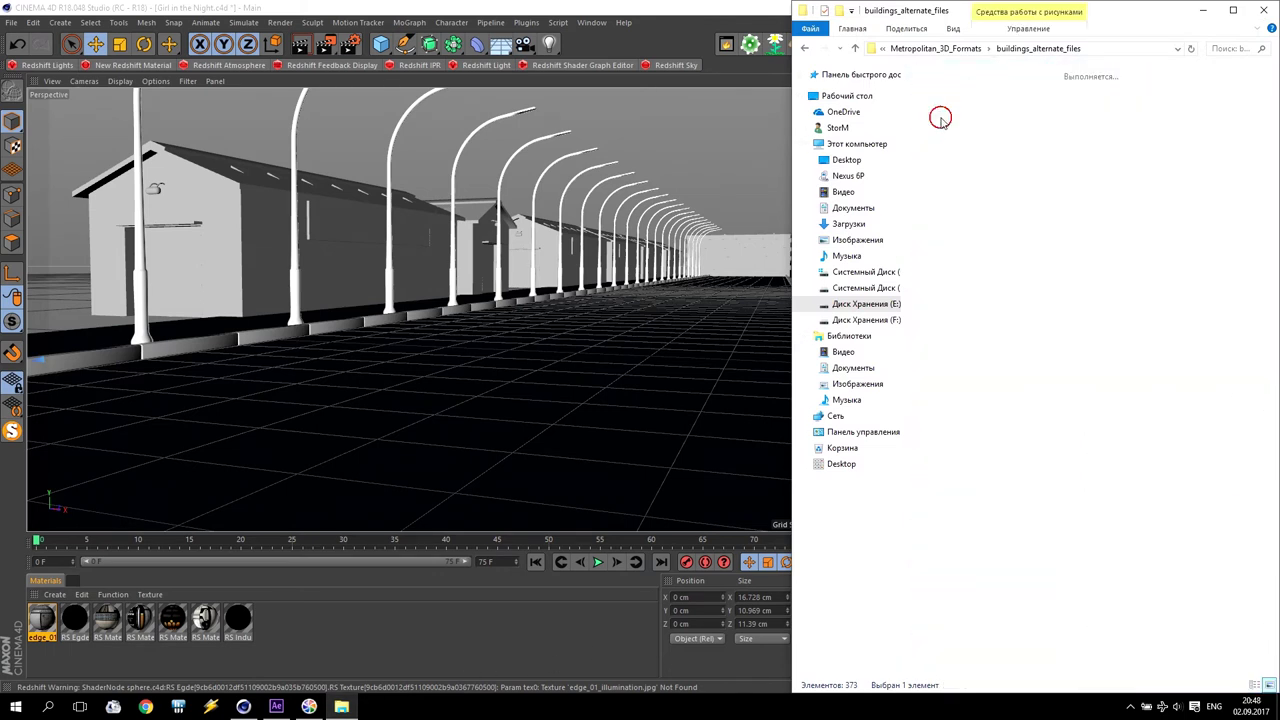
pyautogui.click(45, 628)
pyautogui.press('Delete')
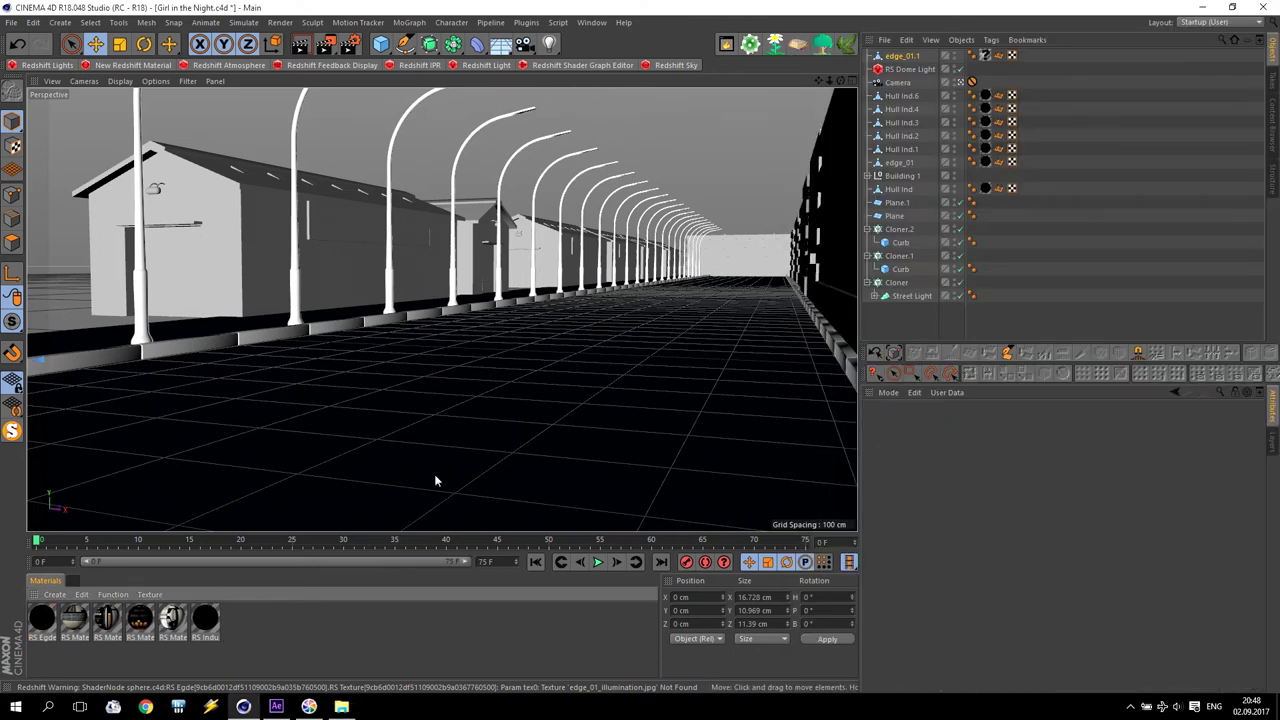
# Delete the edge_01.1 object and open the RS Indust material's shader graph
pyautogui.click(903, 57)
pyautogui.press('Delete')
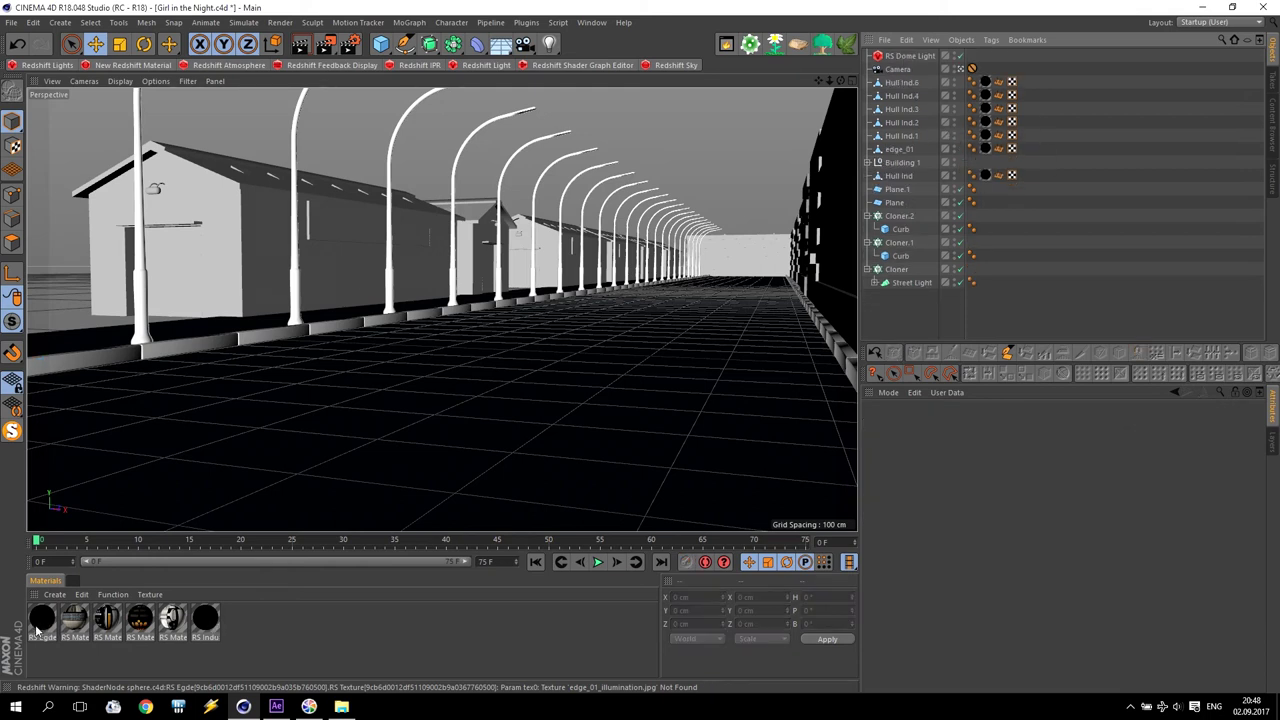
pyautogui.doubleClick(205, 618)
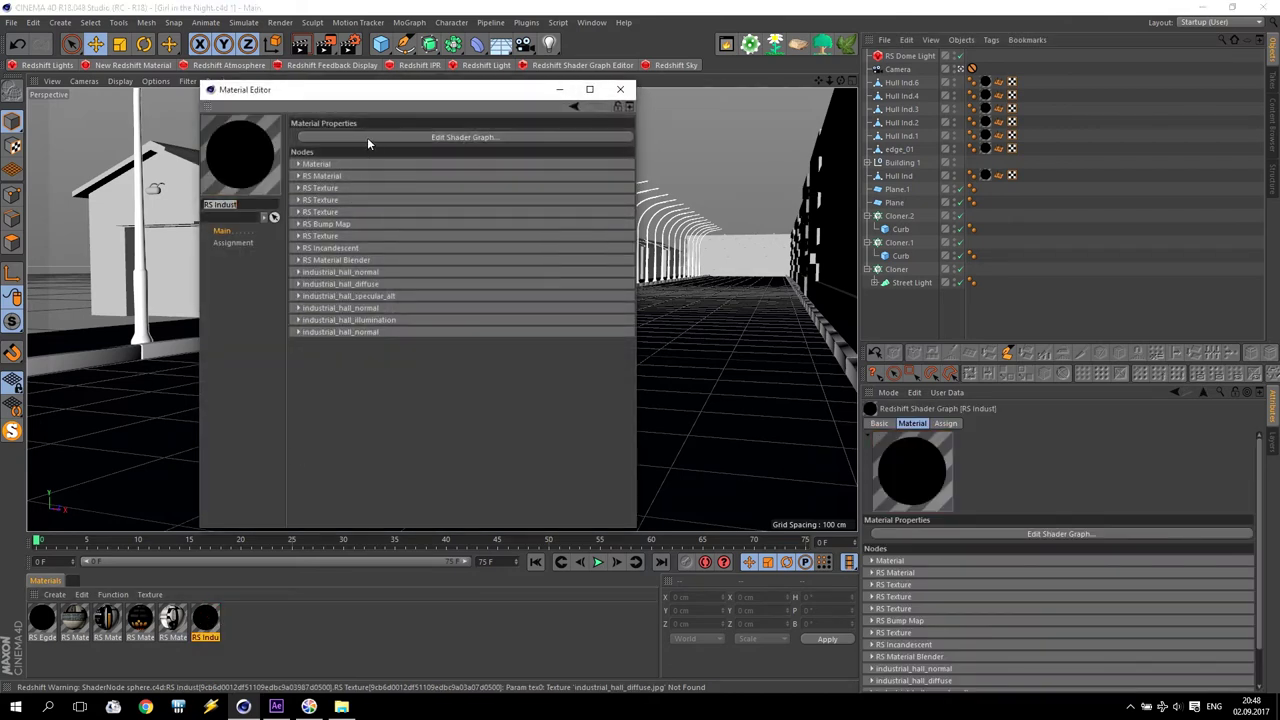
pyautogui.click(367, 139)
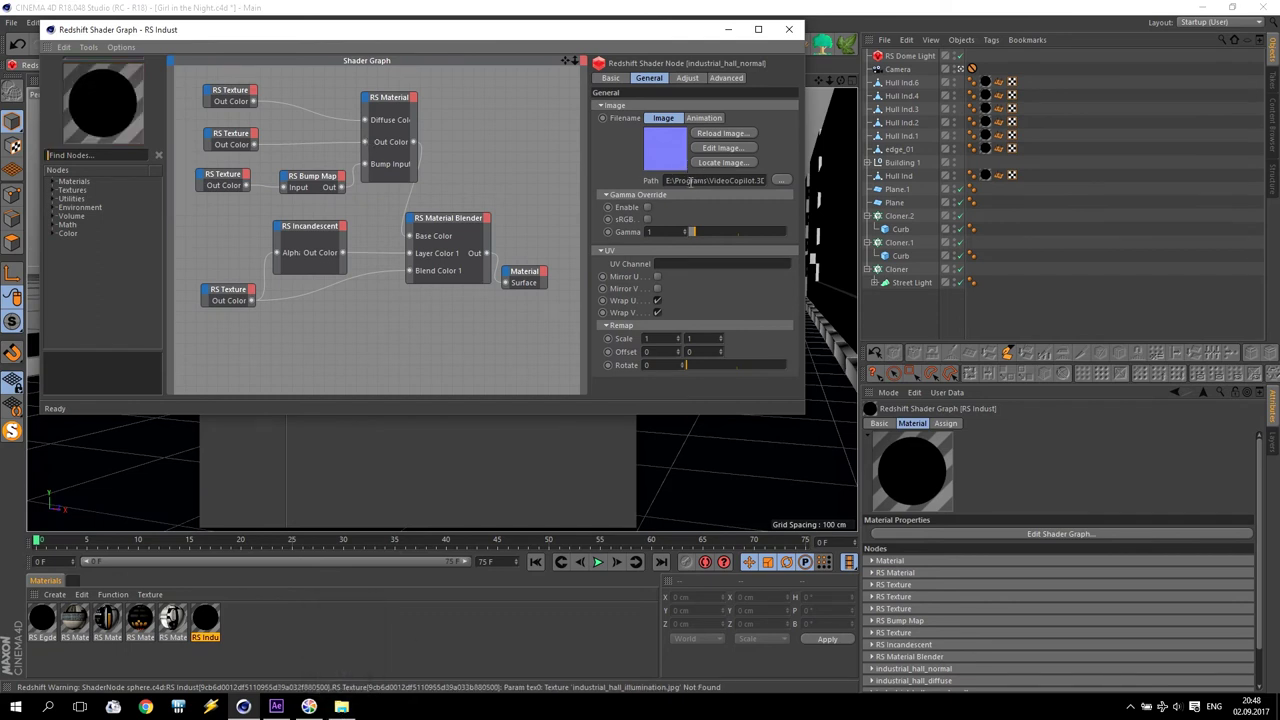
# Inspect the diffuse texture node's industrial_hall_diffuse.jpg path without changing it, and show the tex folder
pyautogui.click(241, 96)
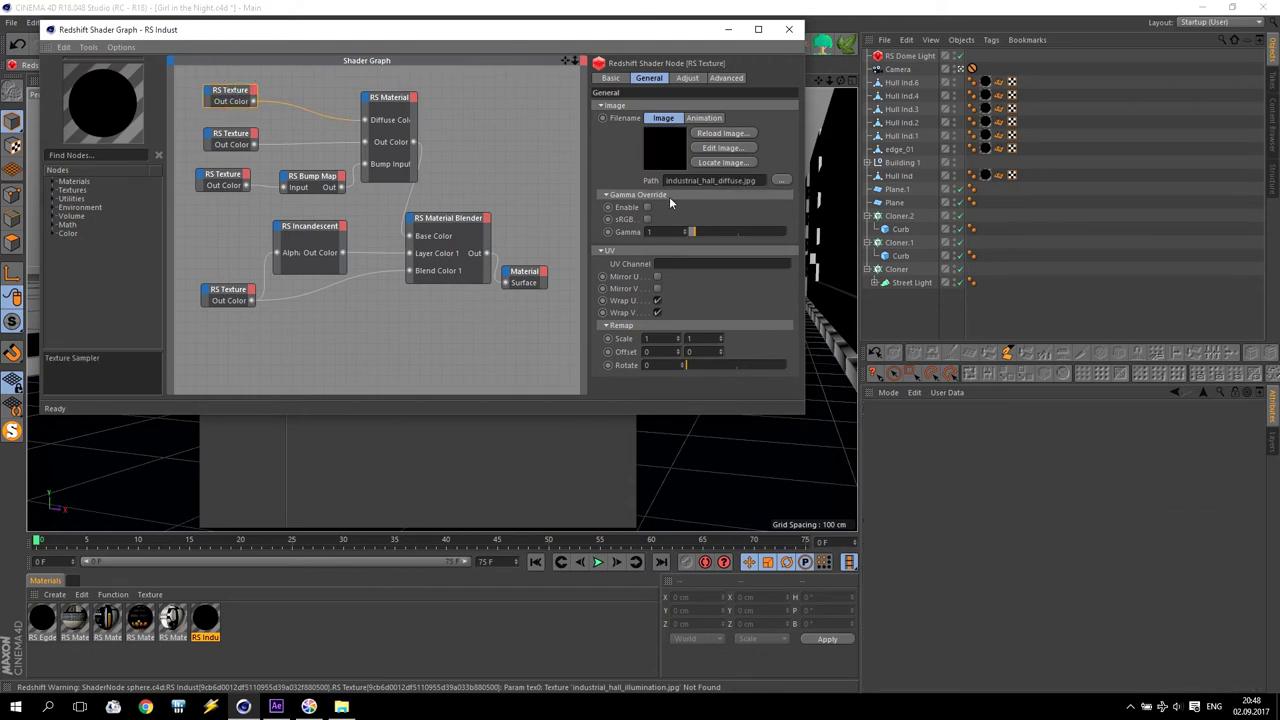
pyautogui.click(776, 180)
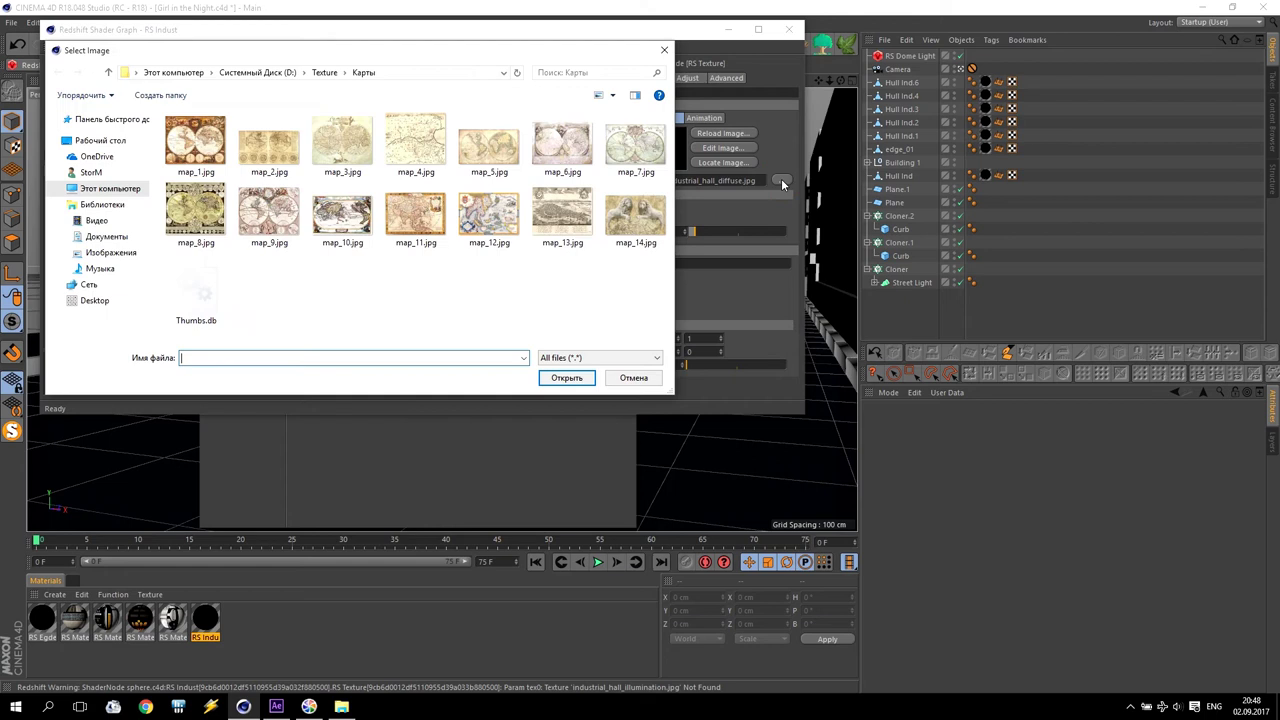
pyautogui.click(664, 50)
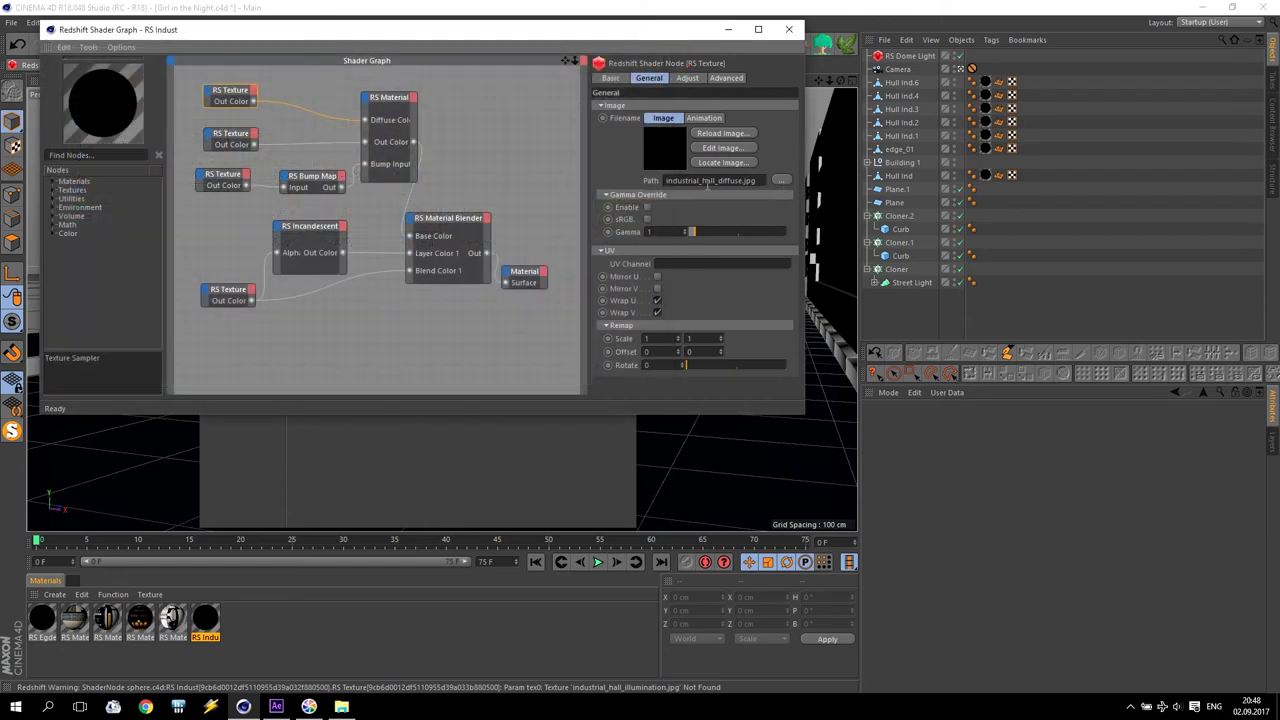
pyautogui.click(341, 706)
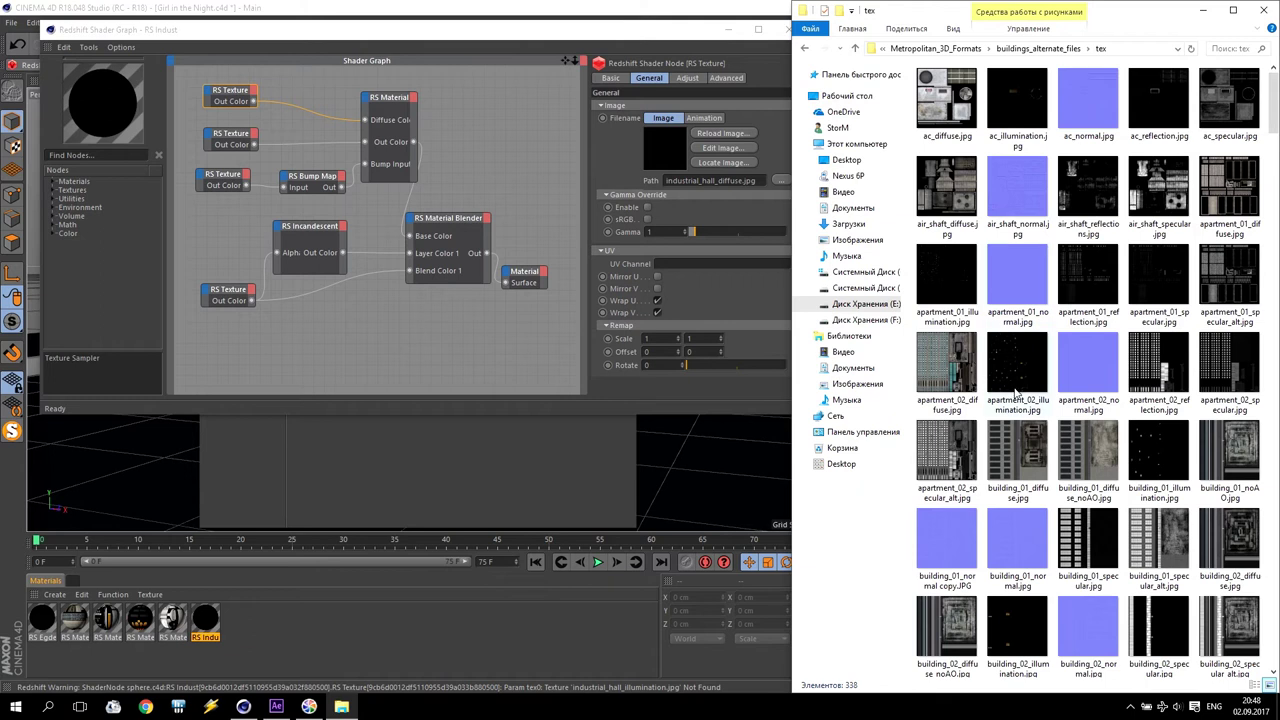
# Search the tex folder for 'industr', copy all 41 matching texture files, and minimize both windows
pyautogui.click(1225, 48)
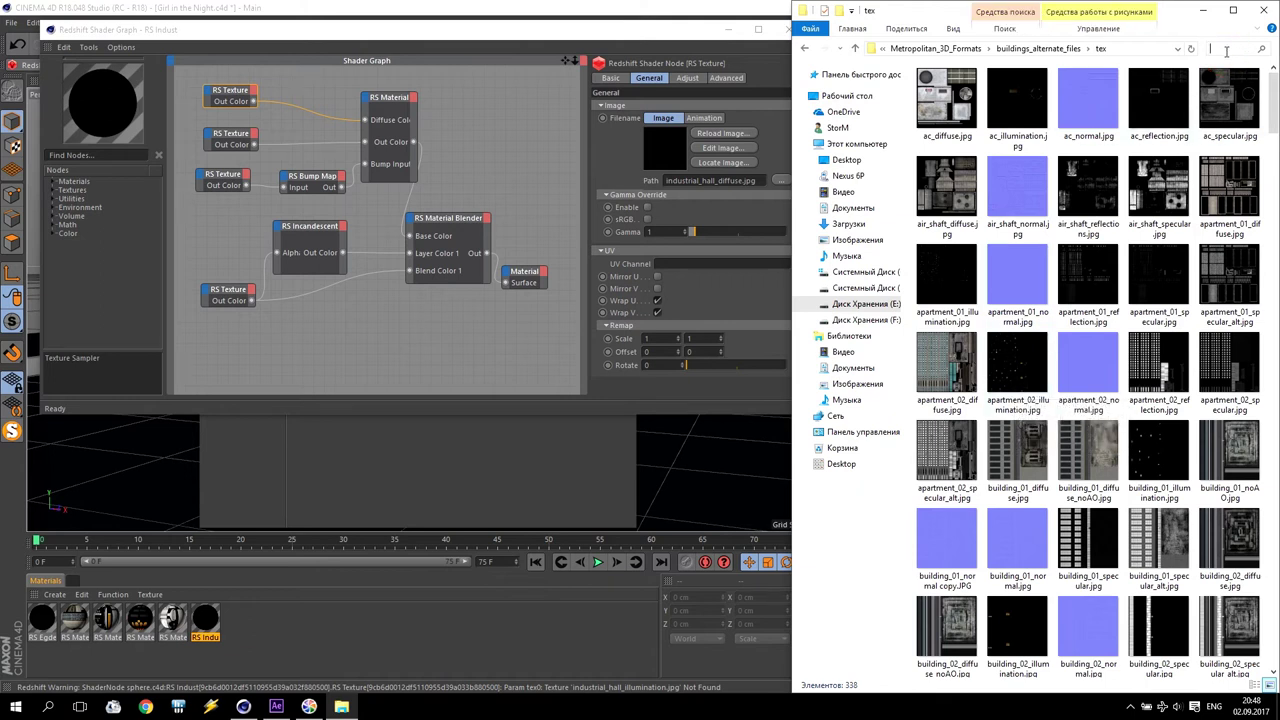
pyautogui.write('indu')
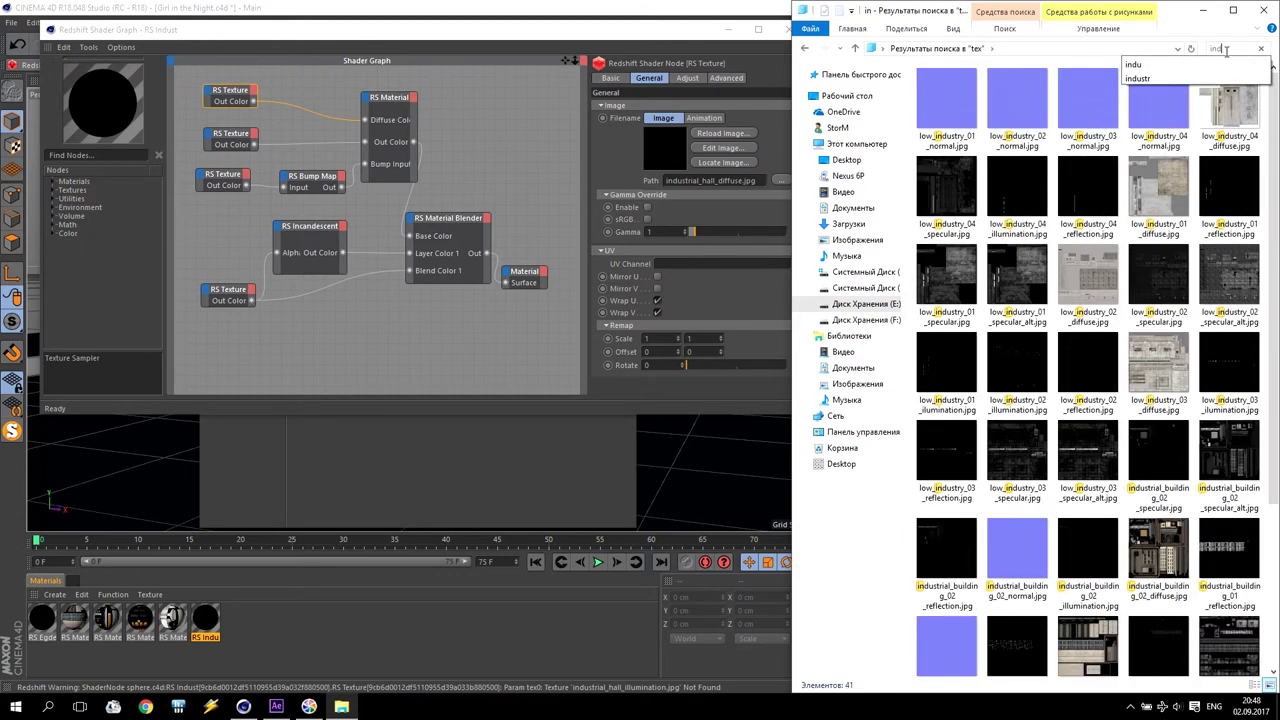
pyautogui.click(1220, 64)
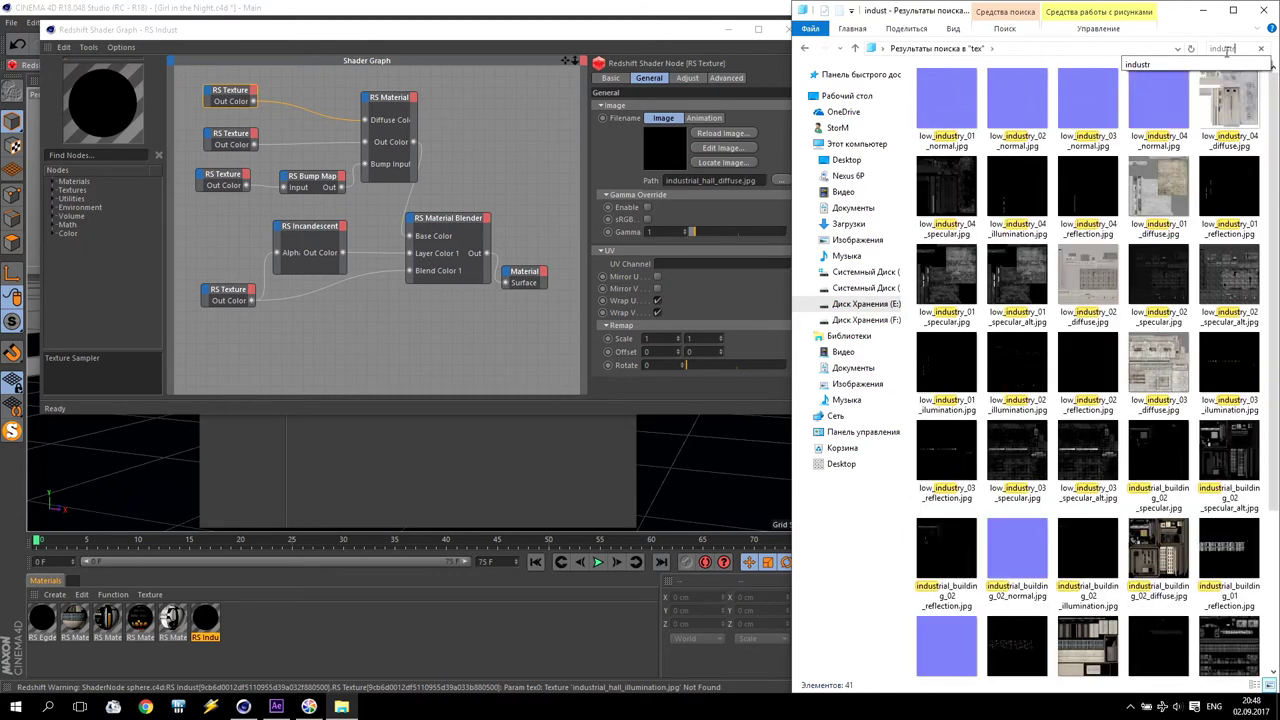
pyautogui.click(952, 98)
pyautogui.hotkey('ctrl', 'a')
pyautogui.rightClick(952, 96)
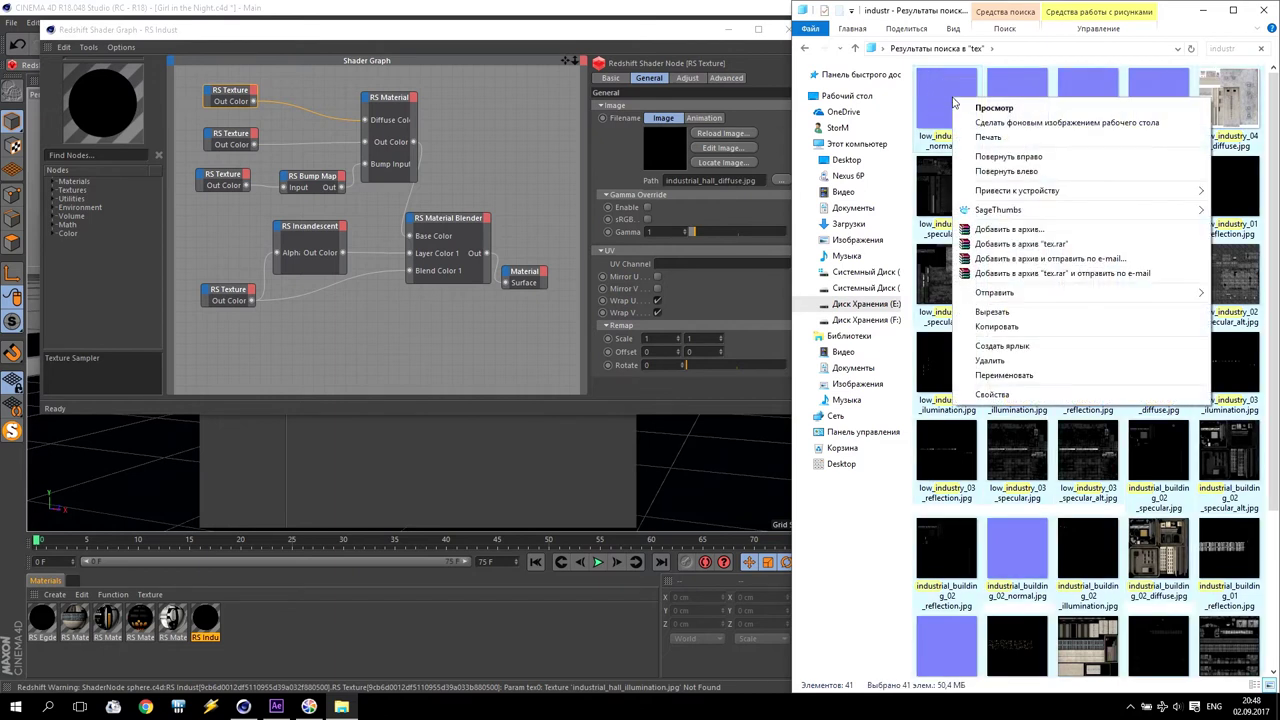
pyautogui.click(995, 322)
pyautogui.click(1203, 10)
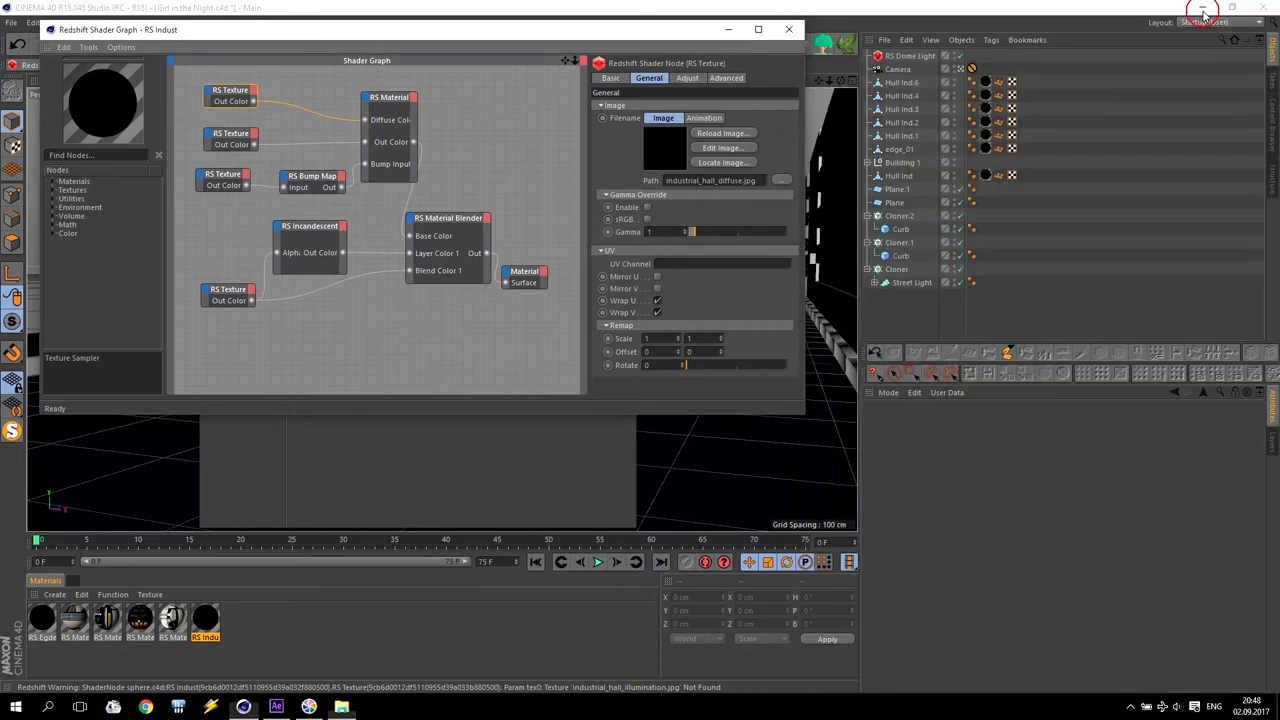
pyautogui.click(1200, 10)
# Create a new desktop folder named Textur
pyautogui.rightClick(108, 208)
pyautogui.moveTo(145, 318)
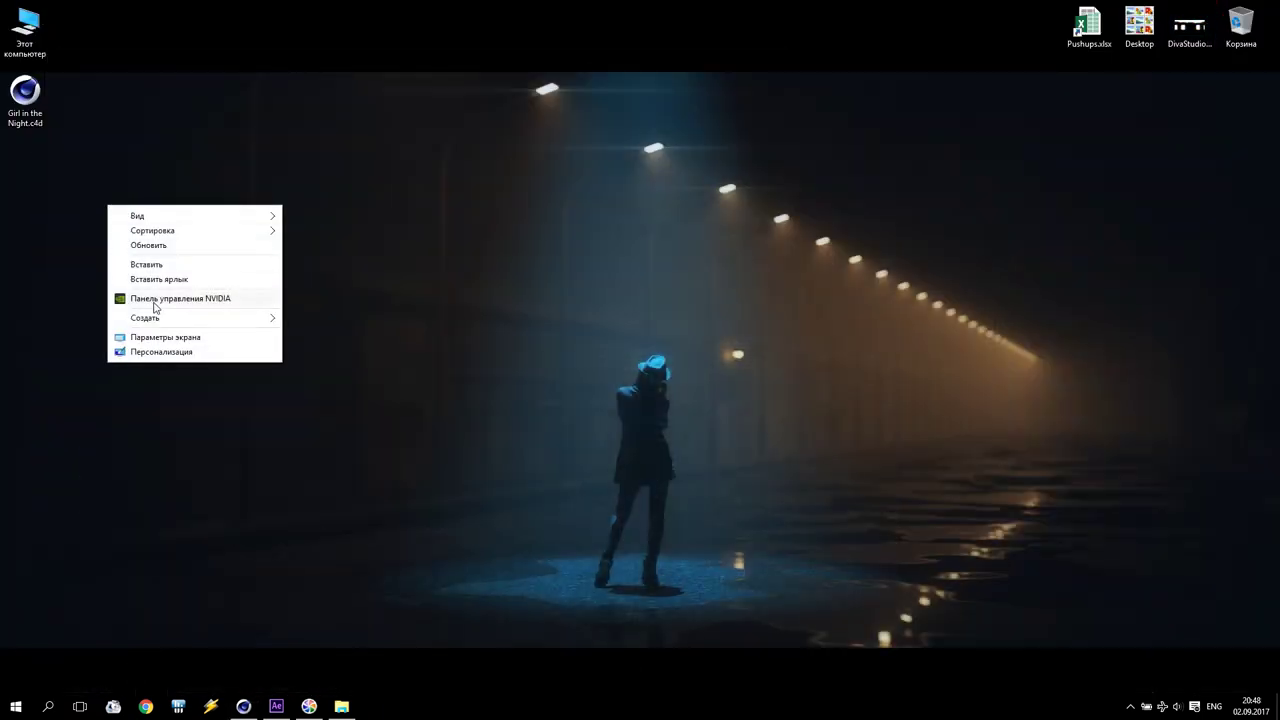
pyautogui.click(305, 320)
pyautogui.click(171, 214)
pyautogui.click(113, 252)
pyautogui.click(109, 252)
pyautogui.moveTo(109, 252); pyautogui.dragTo(150, 250)
pyautogui.write('1')
pyautogui.write('ext')
pyautogui.write('ur')
pyautogui.press('Return')
# Paste the 41 copied industrial textures into the Textur folder
pyautogui.doubleClick(135, 236)
pyautogui.rightClick(733, 445)
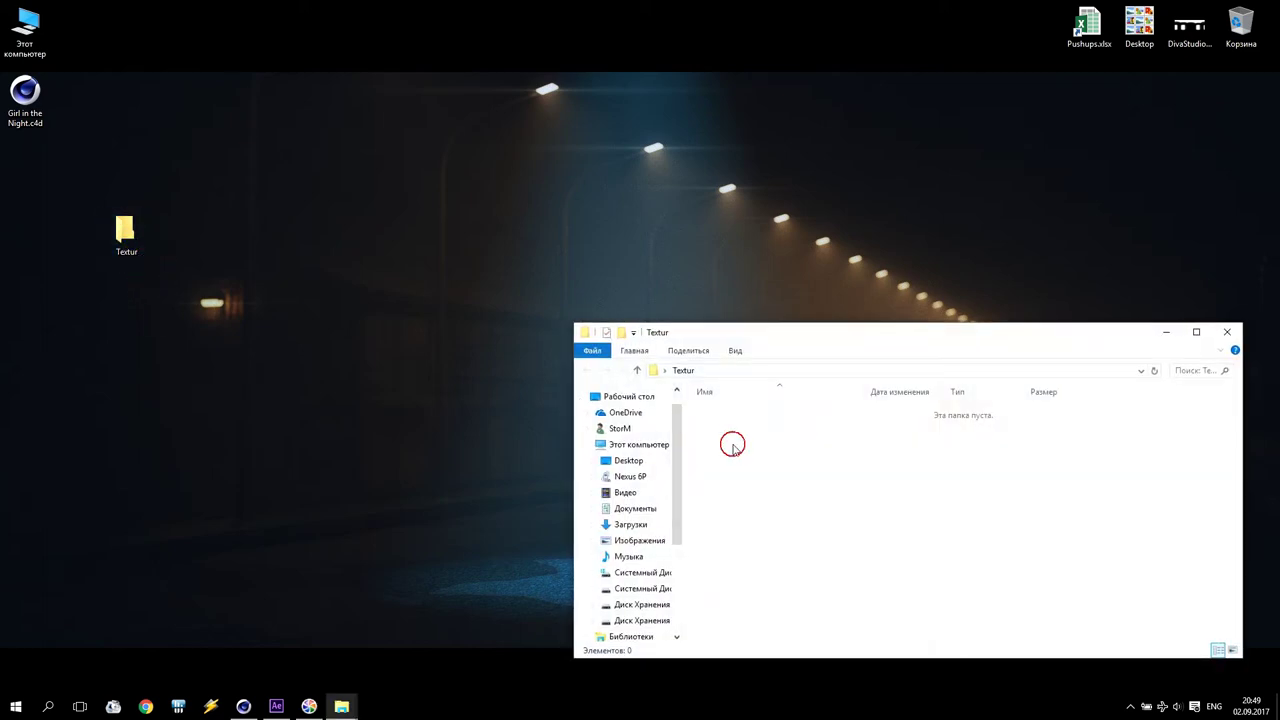
pyautogui.click(770, 538)
pyautogui.moveTo(855, 336)
pyautogui.mouseDown()
pyautogui.moveTo(802, 285)
pyautogui.moveTo(705, 122)
pyautogui.mouseUp()
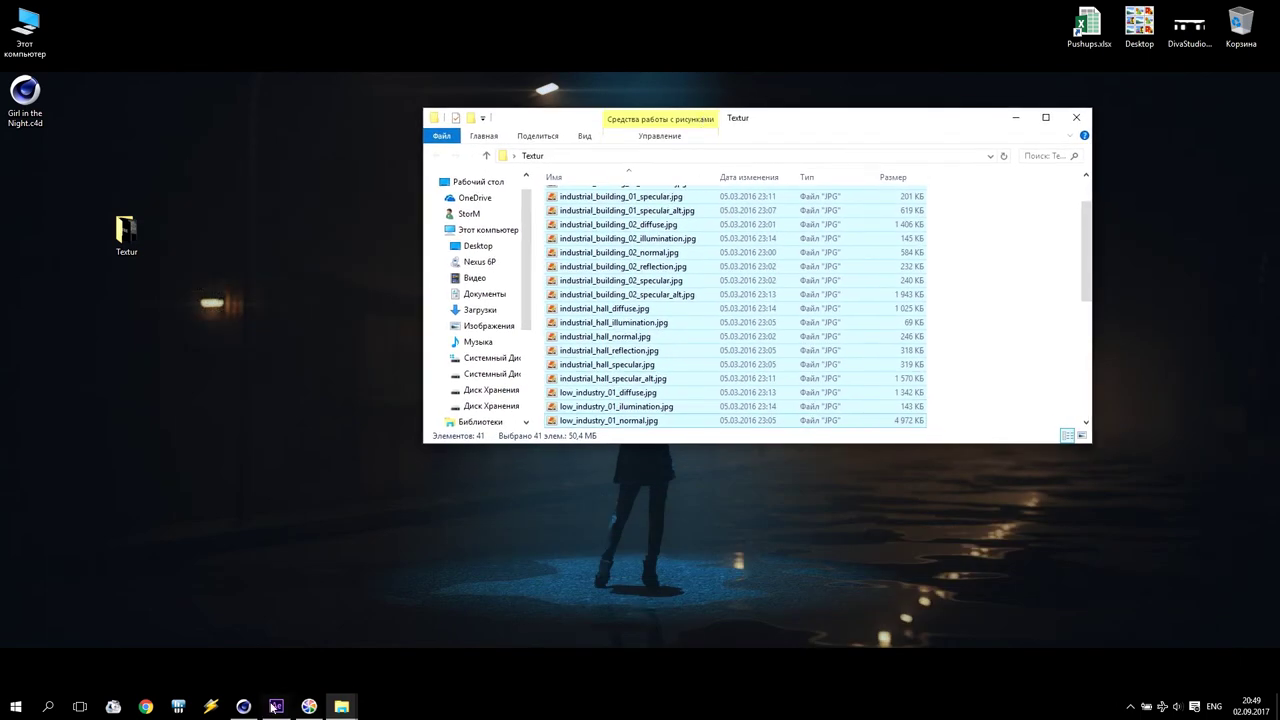
# Return to the RS Indust shader graph and browse the first texture node's path to Desktop\Textur
pyautogui.click(243, 706)
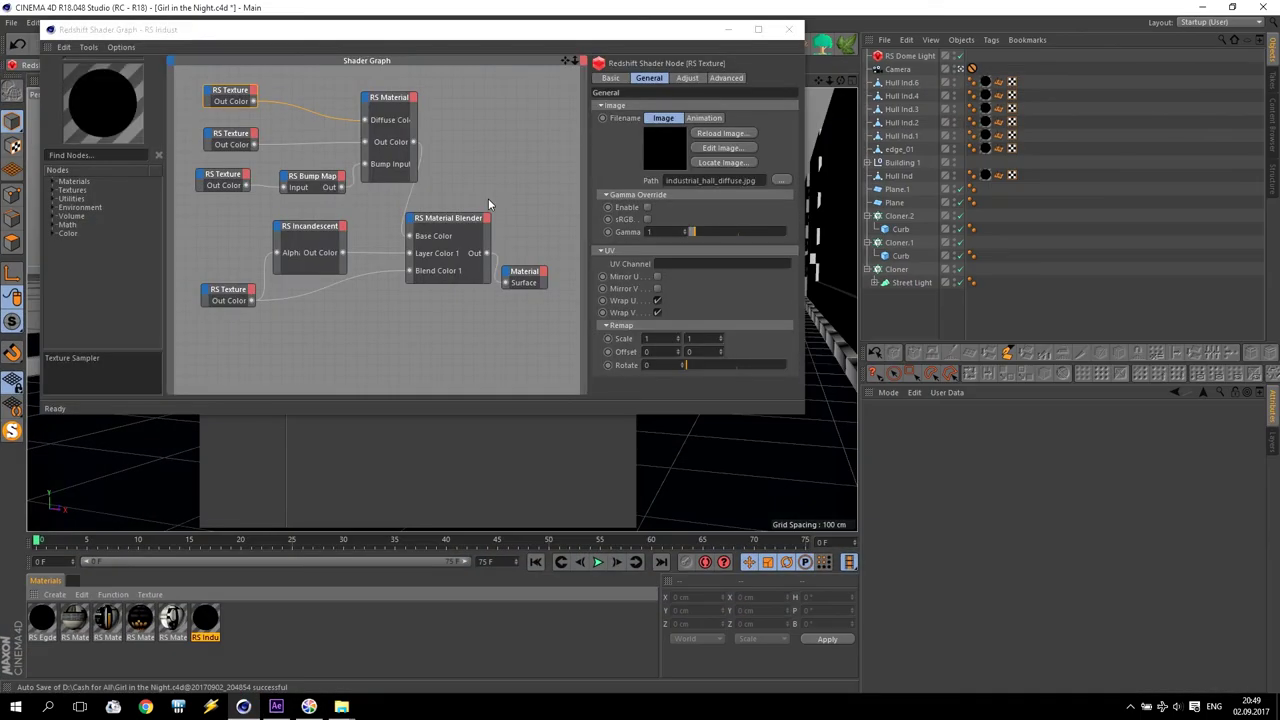
pyautogui.click(293, 120)
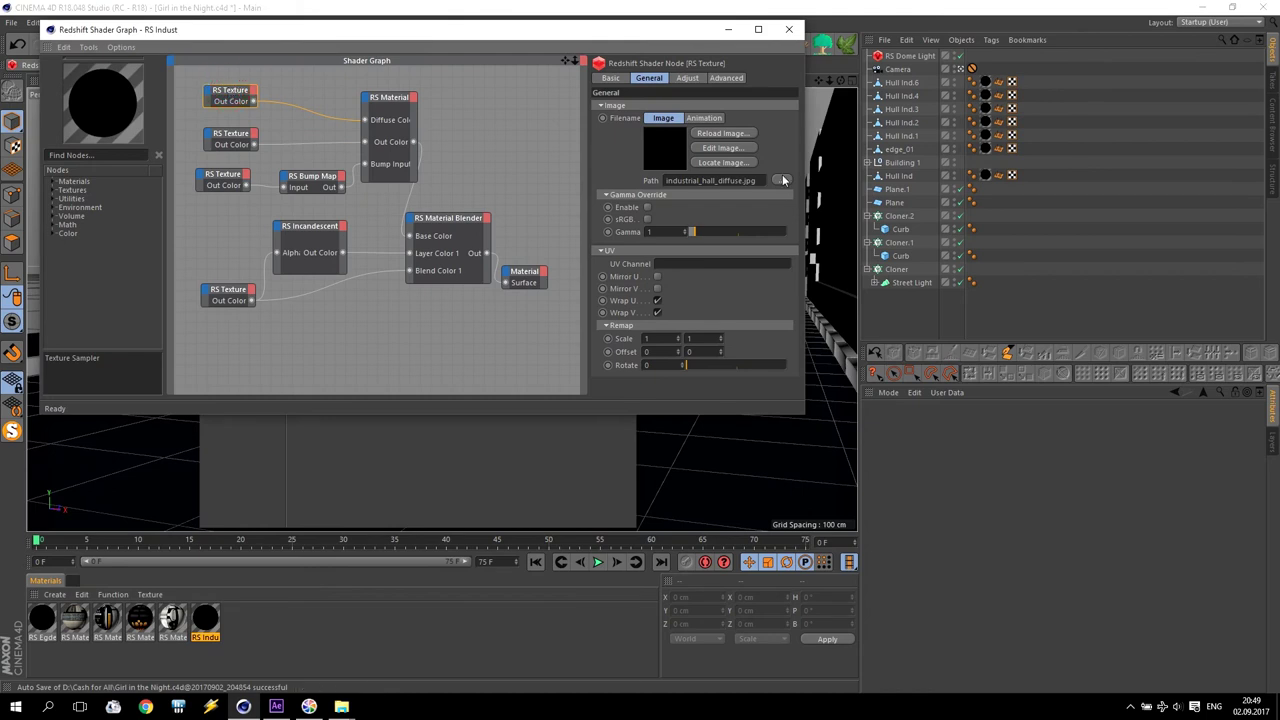
pyautogui.click(781, 180)
pyautogui.click(76, 140)
pyautogui.doubleClick(216, 210)
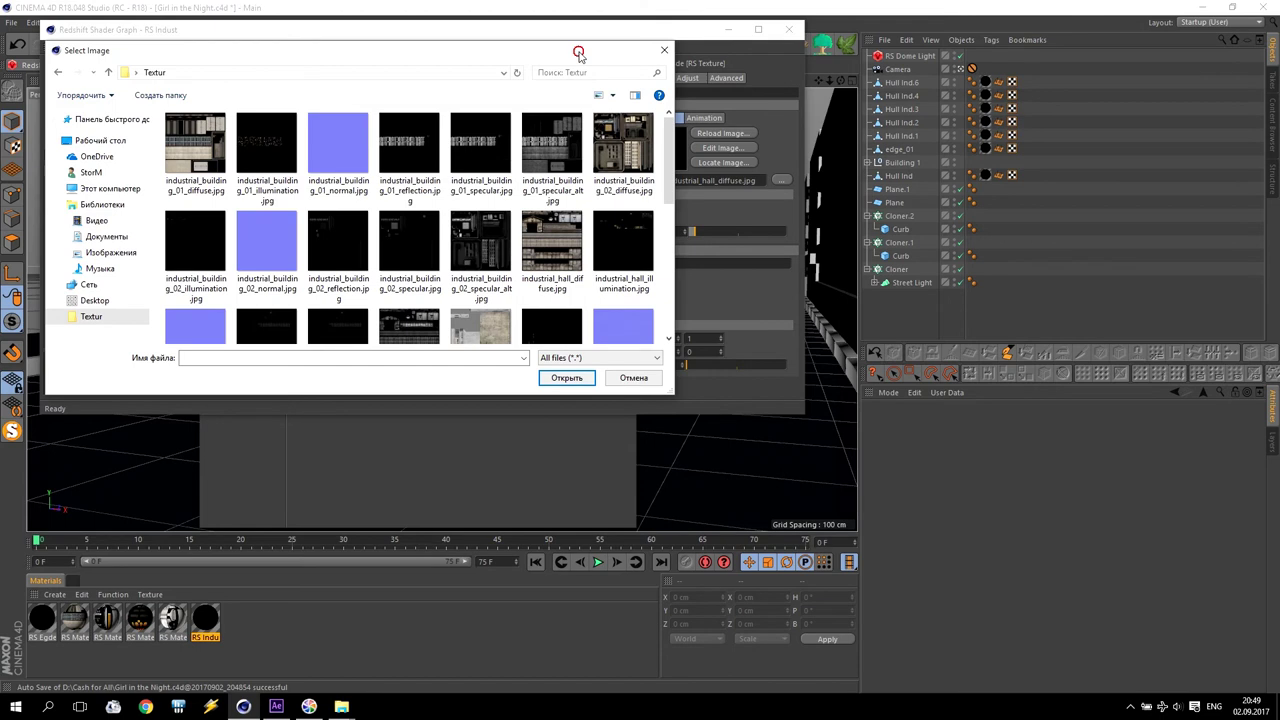
pyautogui.moveTo(578, 52); pyautogui.dragTo(950, 182)
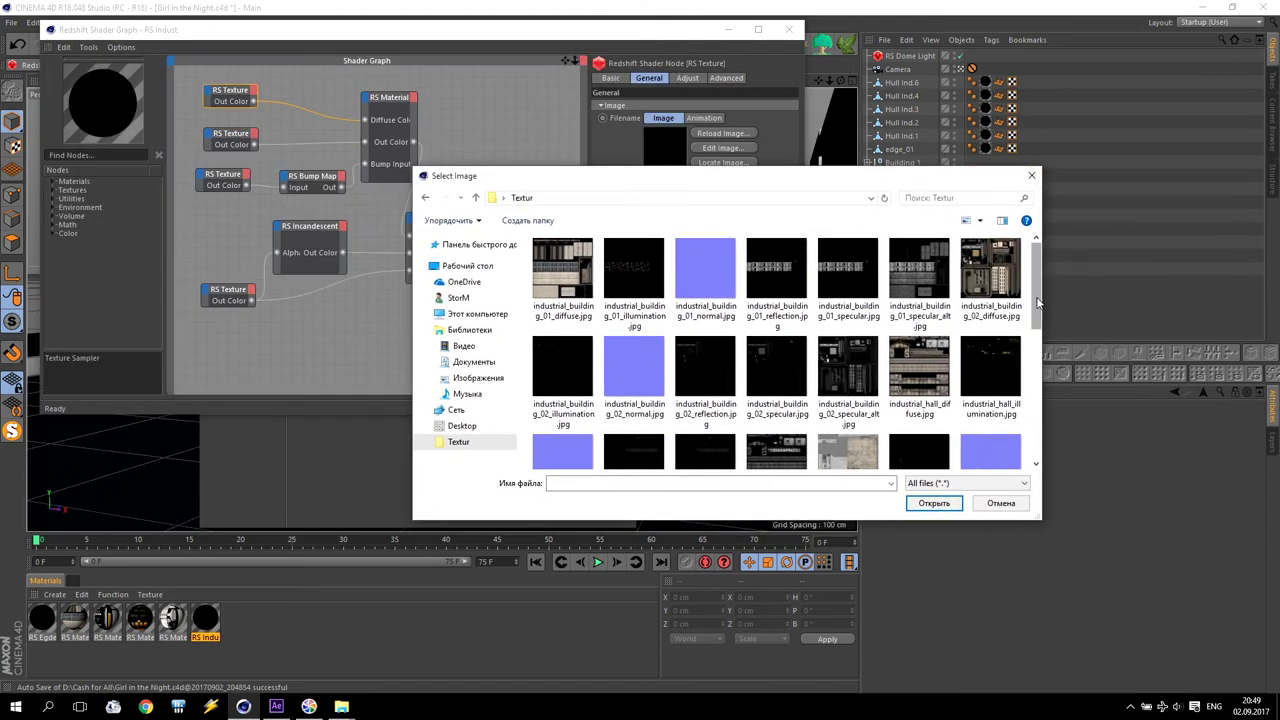
pyautogui.moveTo(1037, 303); pyautogui.dragTo(1037, 425)
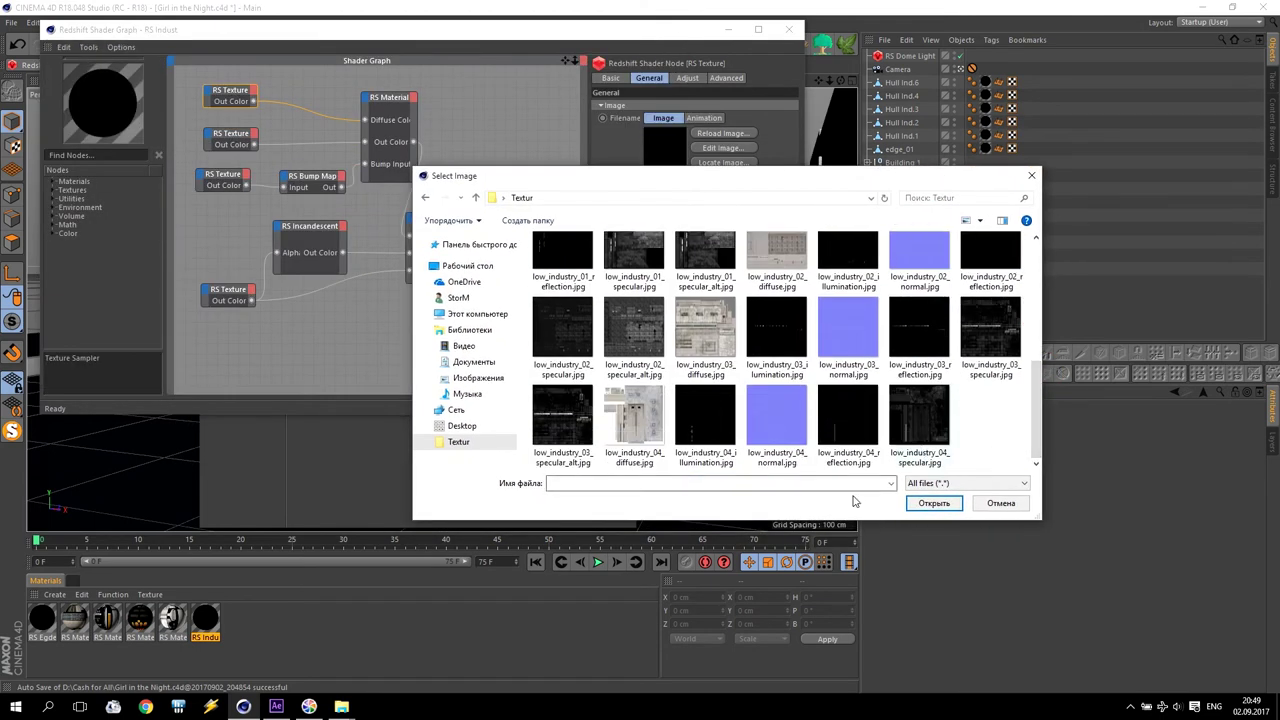
# Load industrial_hall_diffuse.jpg into the diffuse texture node without copying it to the project
pyautogui.scroll(1, 835, 414)
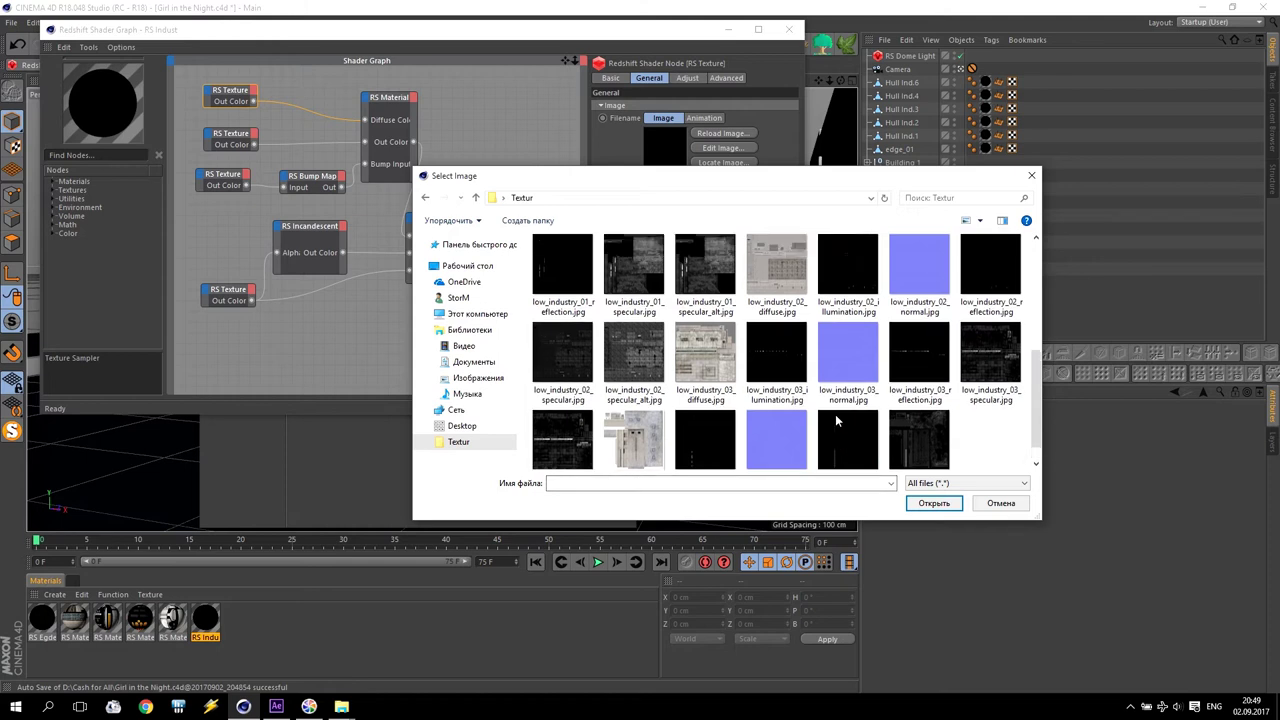
pyautogui.scroll(2, 835, 414)
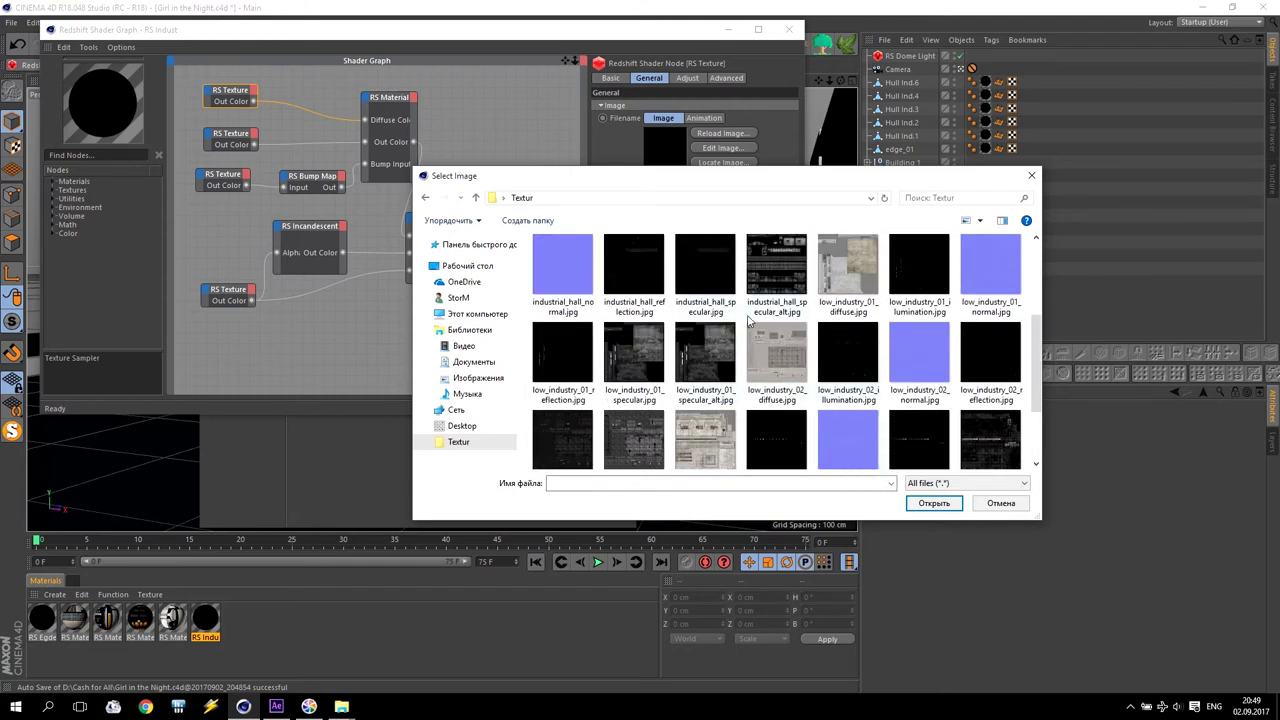
pyautogui.moveTo(705, 280)
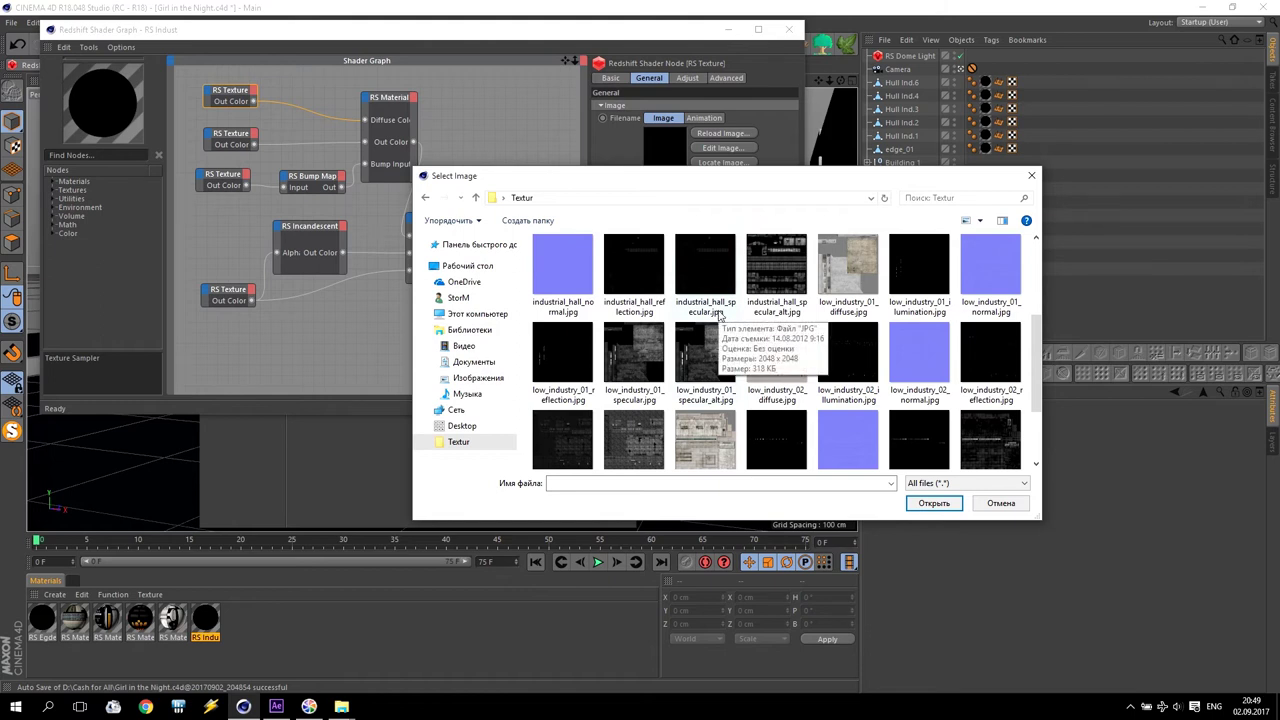
pyautogui.scroll(1, 719, 315)
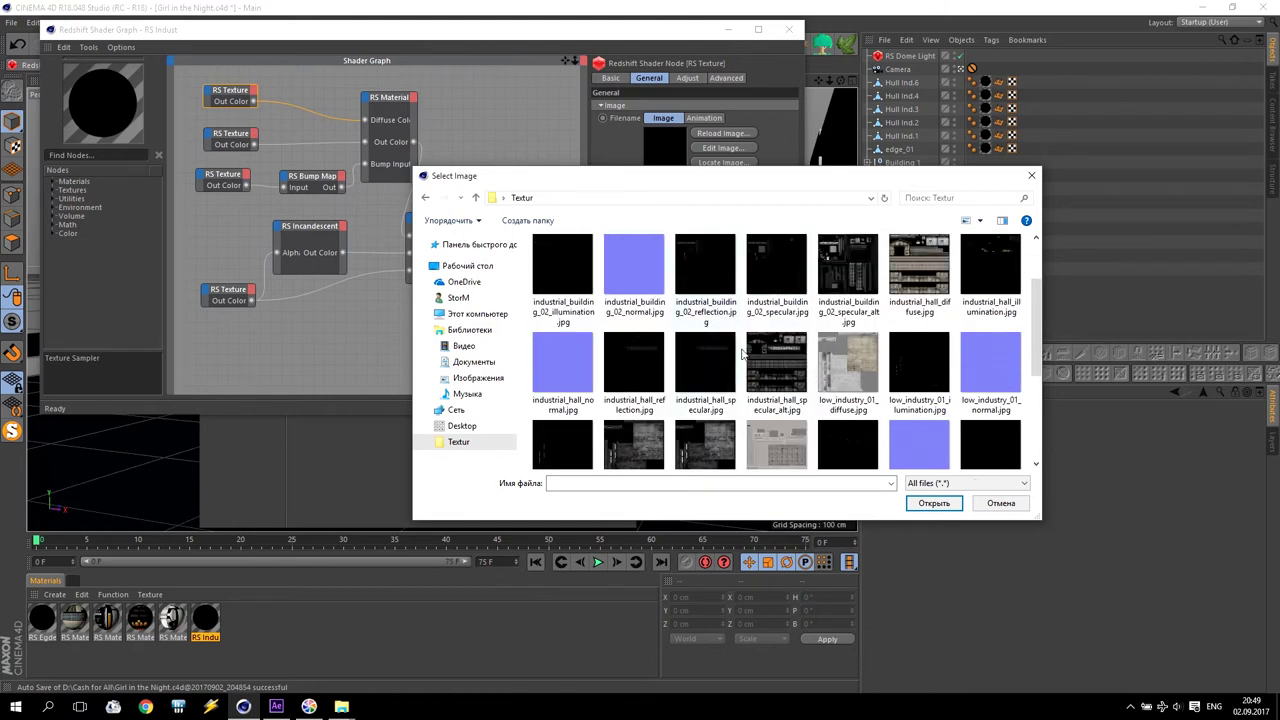
pyautogui.click(980, 221)
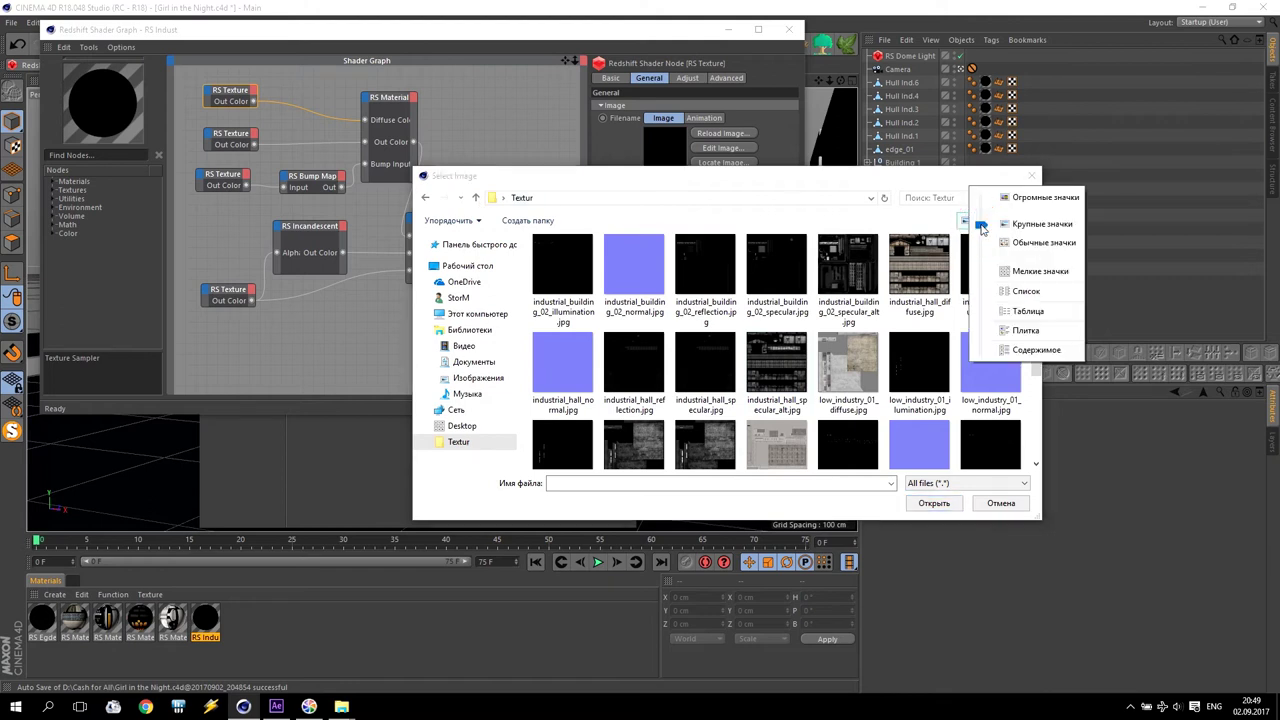
pyautogui.click(1027, 291)
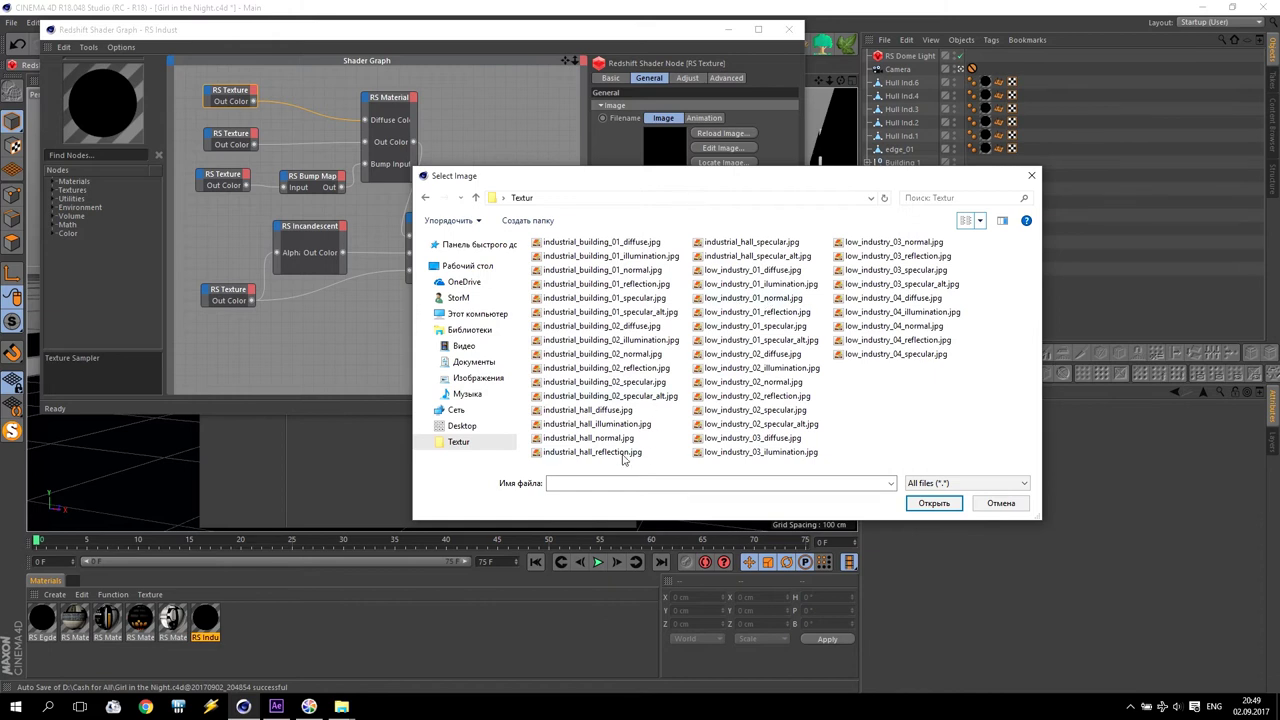
pyautogui.click(604, 412)
pyautogui.click(934, 503)
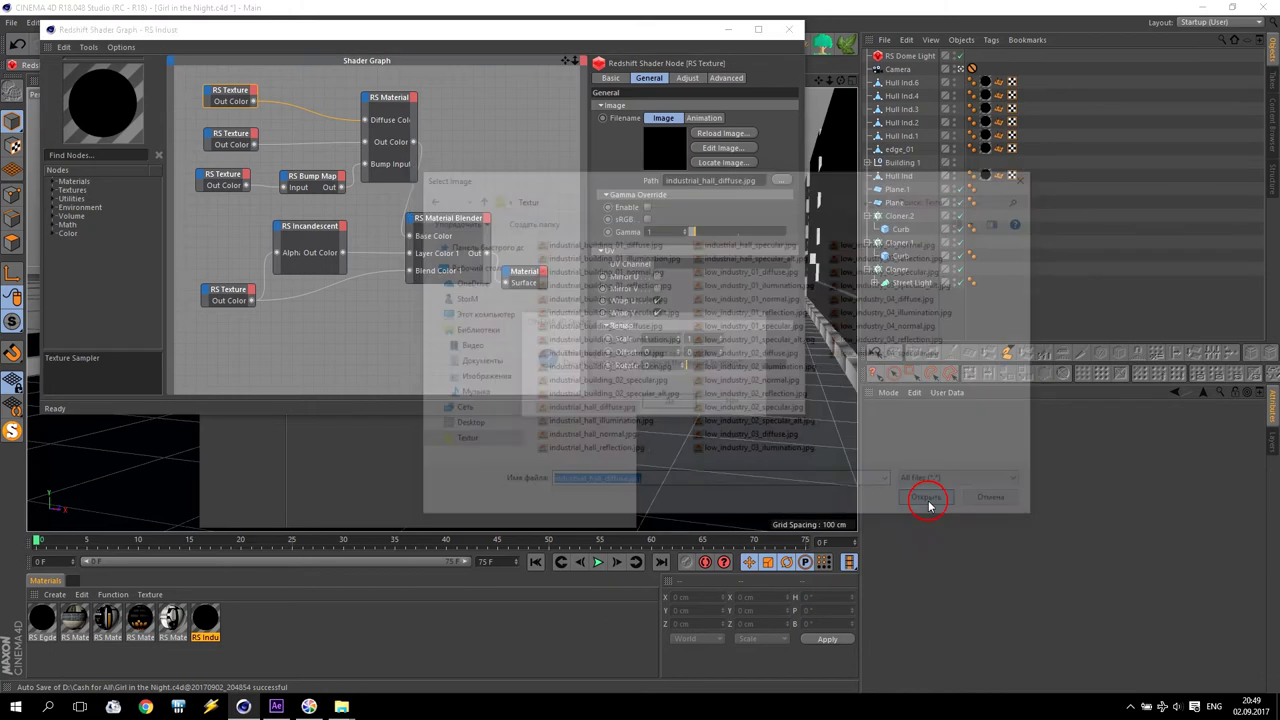
pyautogui.click(716, 405)
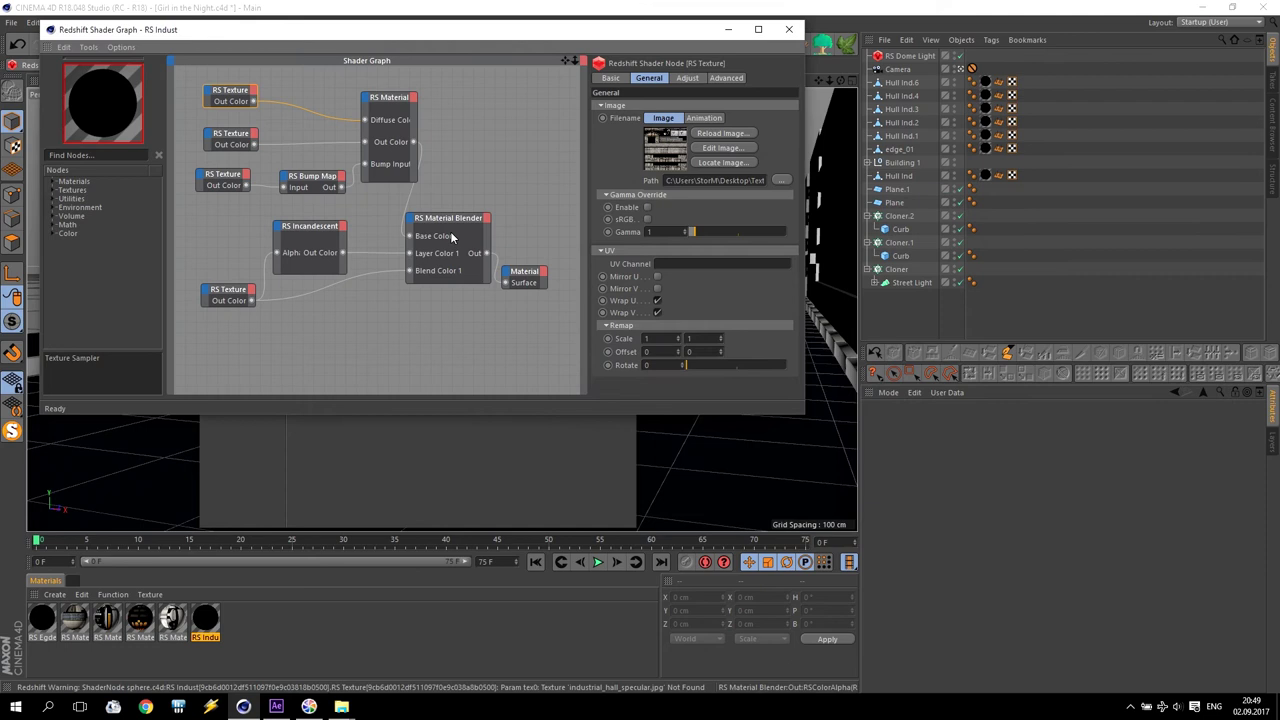
# Relink the second texture node to industrial_hall_specular.jpg
pyautogui.click(231, 137)
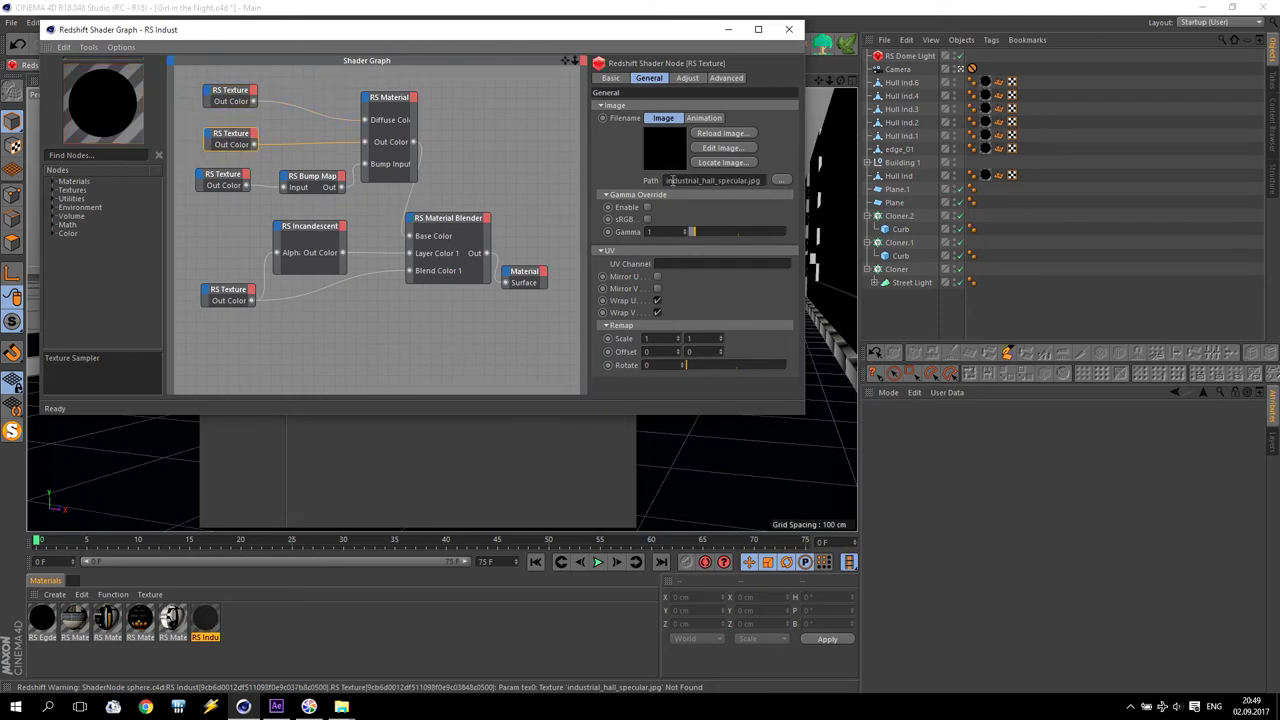
pyautogui.click(782, 181)
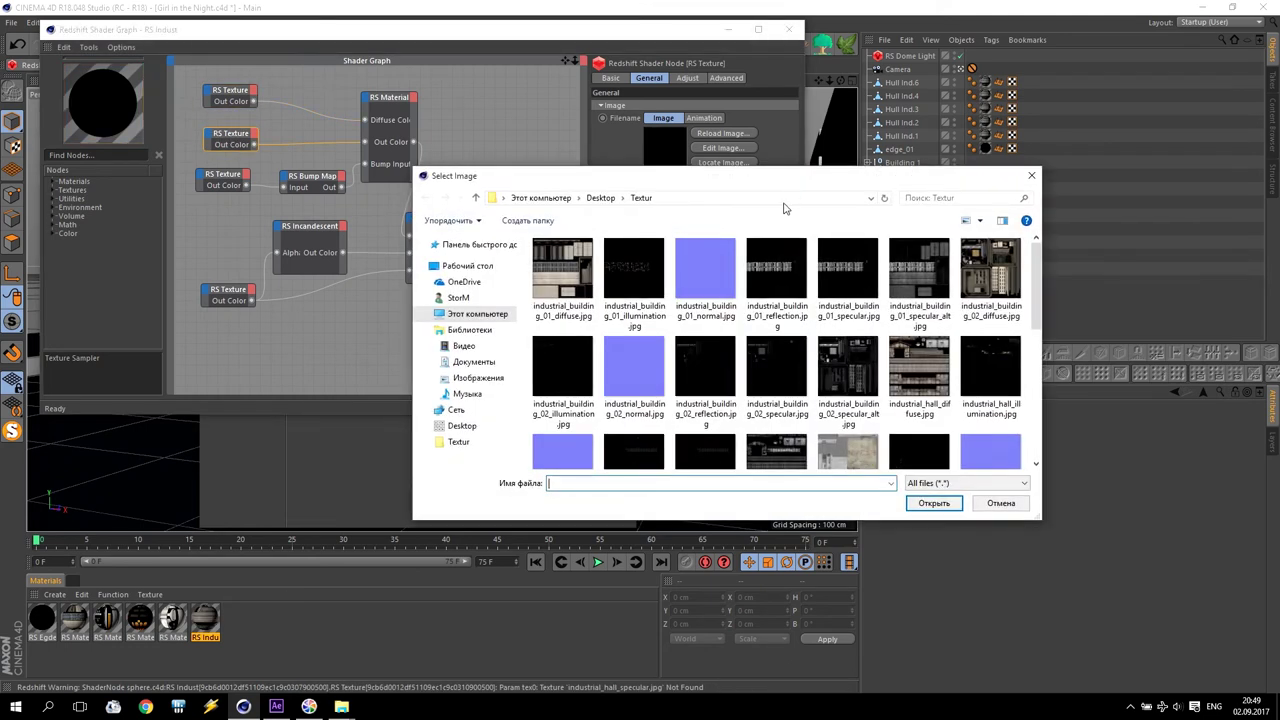
pyautogui.click(980, 220)
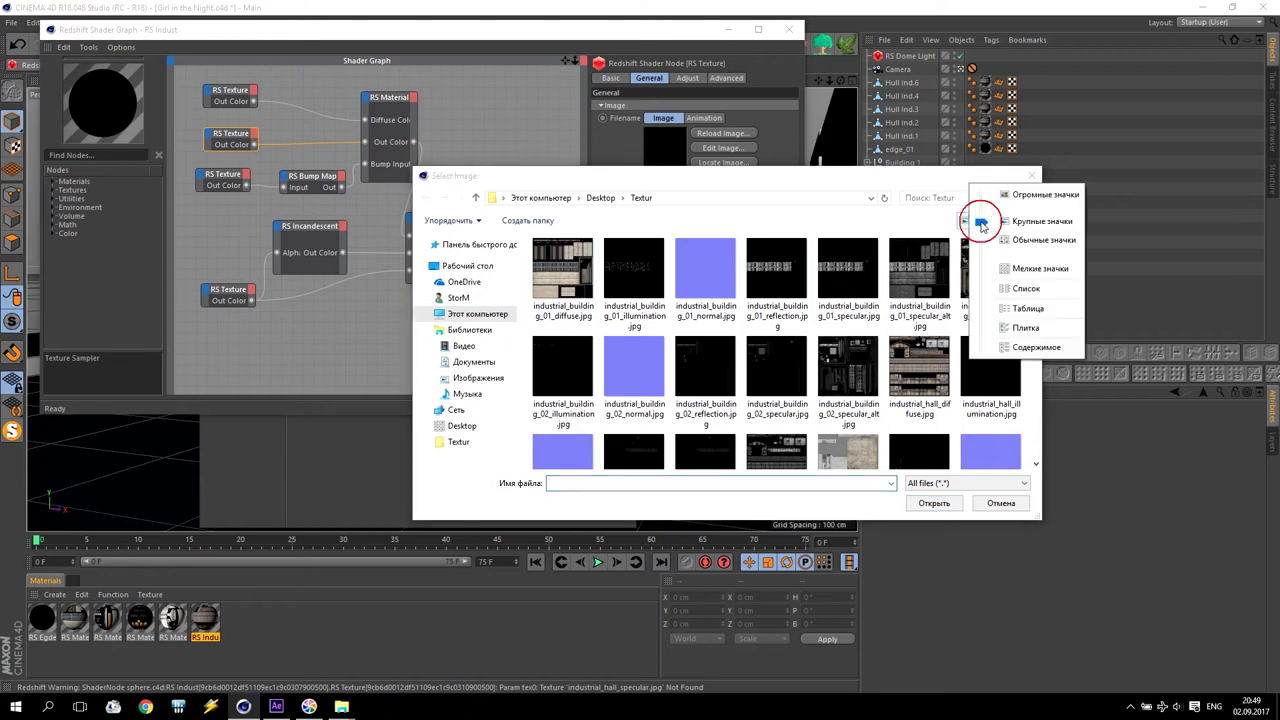
pyautogui.click(1022, 290)
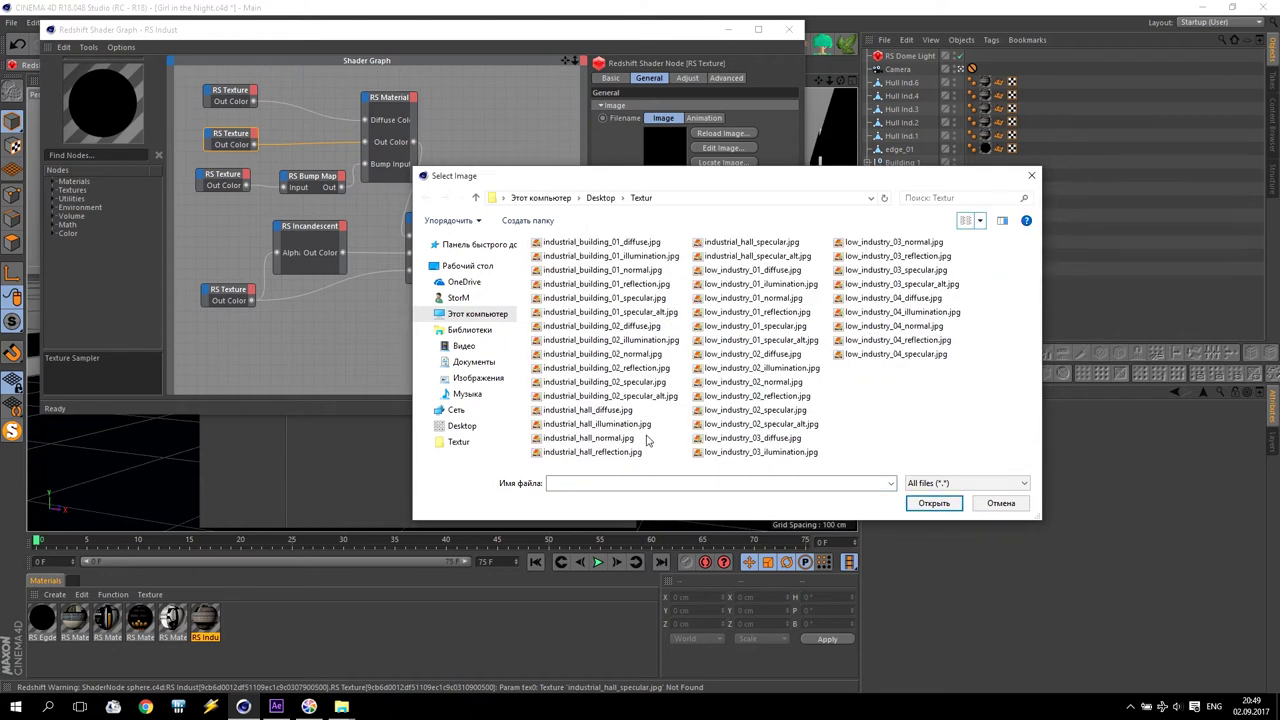
pyautogui.moveTo(592, 452)
pyautogui.click(750, 242)
pyautogui.click(934, 503)
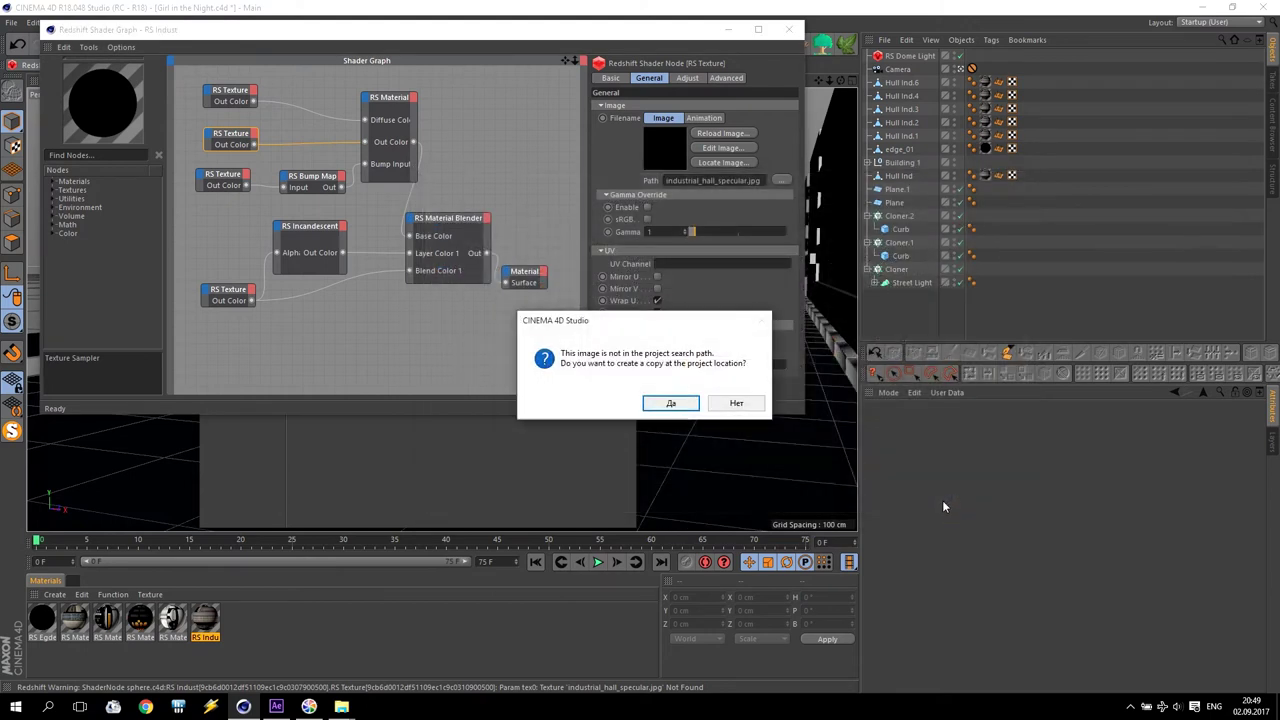
pyautogui.click(736, 403)
# Relink the bump map's texture node to industrial_hall_normal.jpg
pyautogui.click(221, 179)
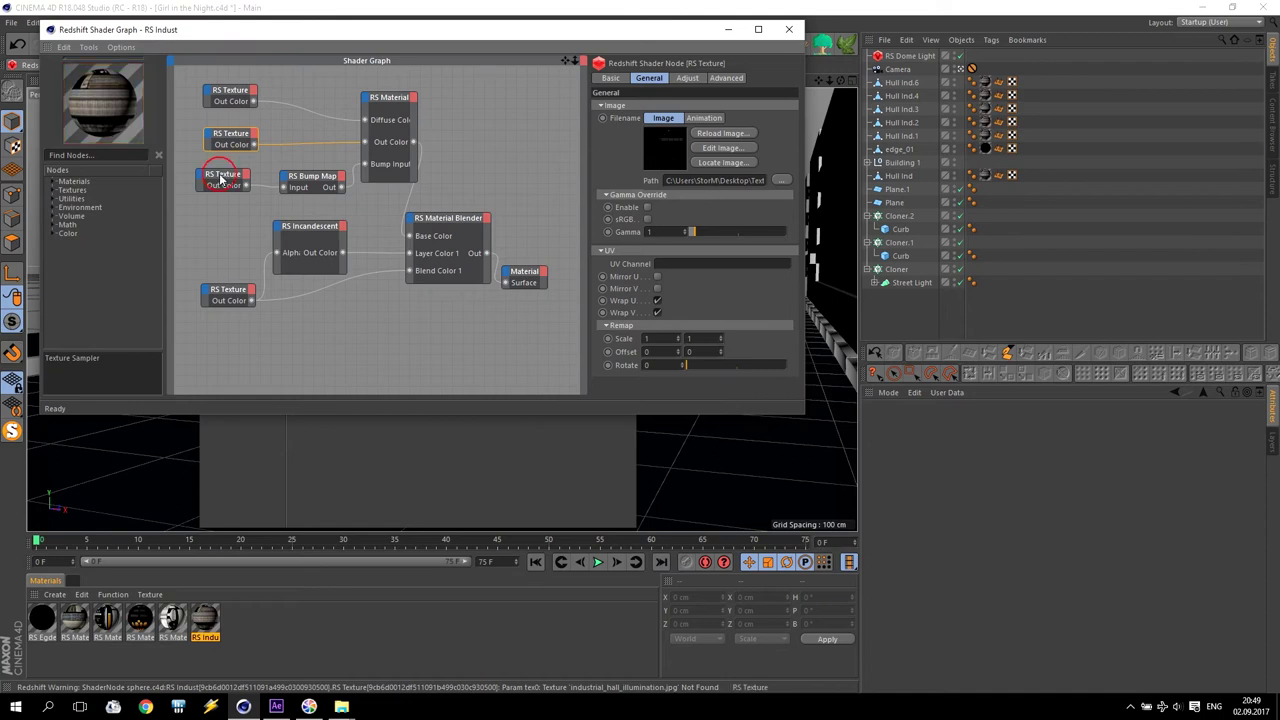
pyautogui.click(782, 180)
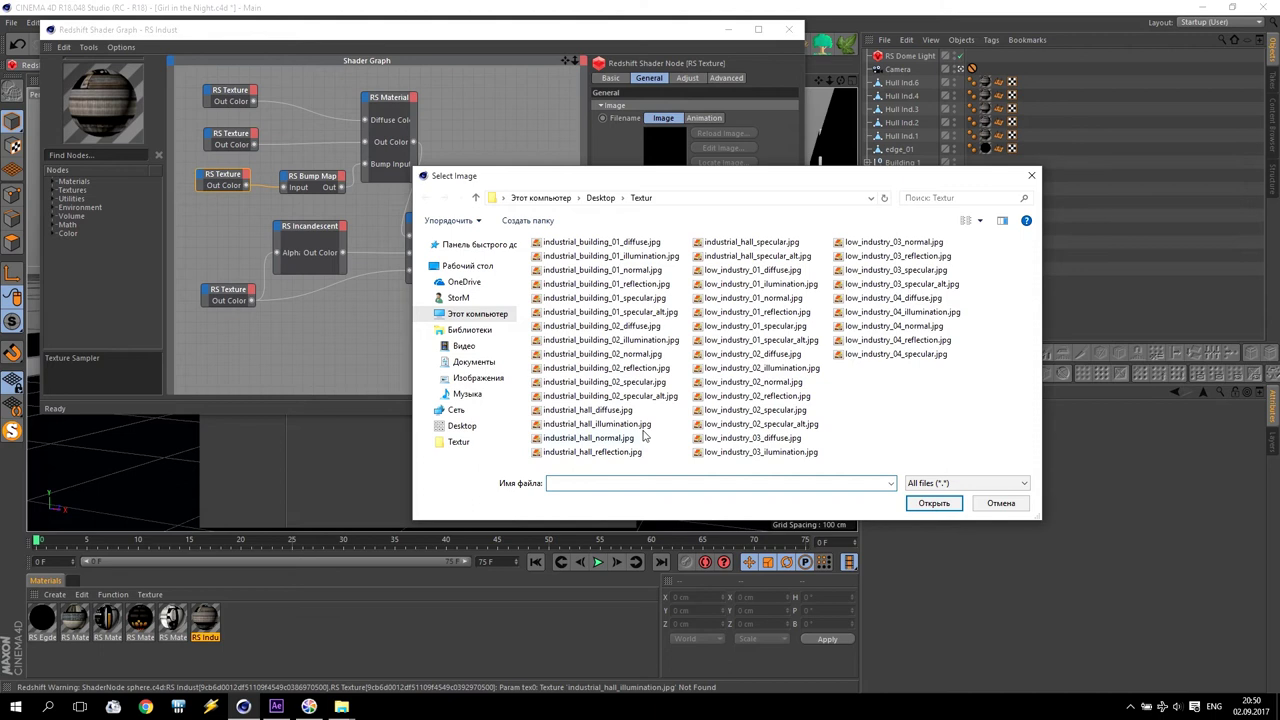
pyautogui.click(622, 441)
pyautogui.click(934, 503)
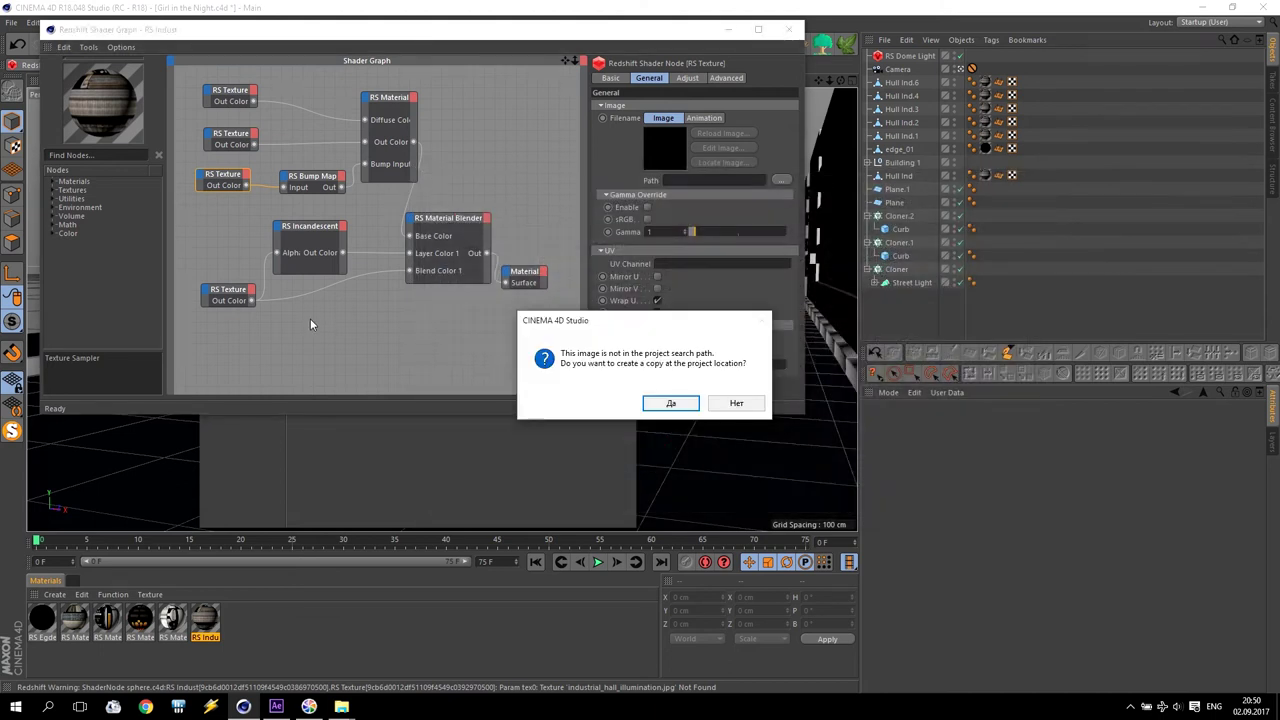
pyautogui.click(717, 406)
# Relink the bottom texture node to industrial_hall_illumination.jpg
pyautogui.click(225, 290)
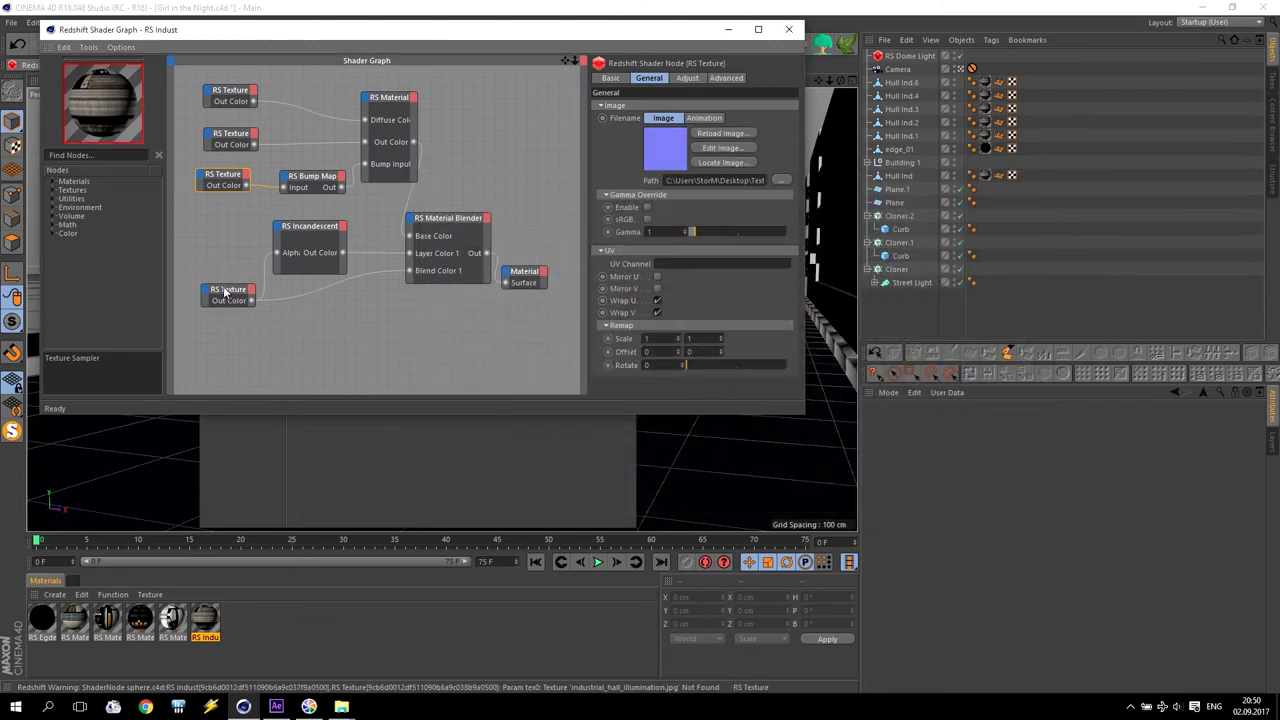
pyautogui.click(782, 180)
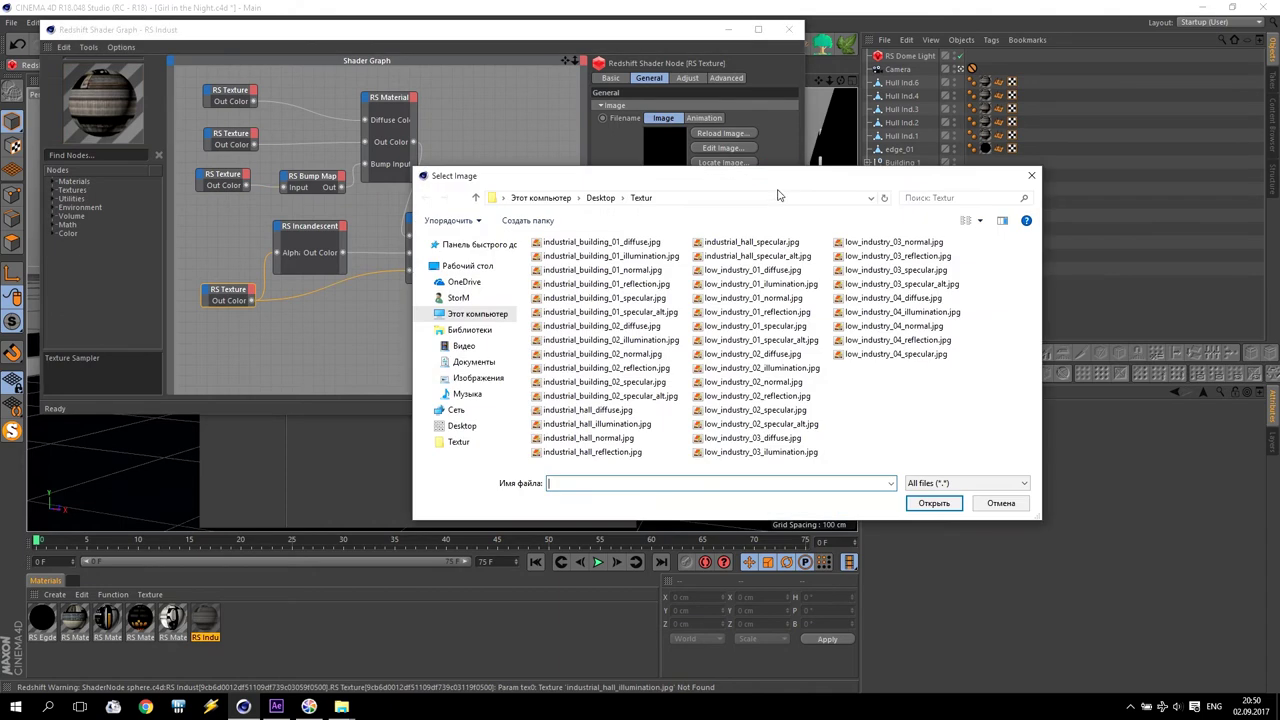
pyautogui.click(612, 428)
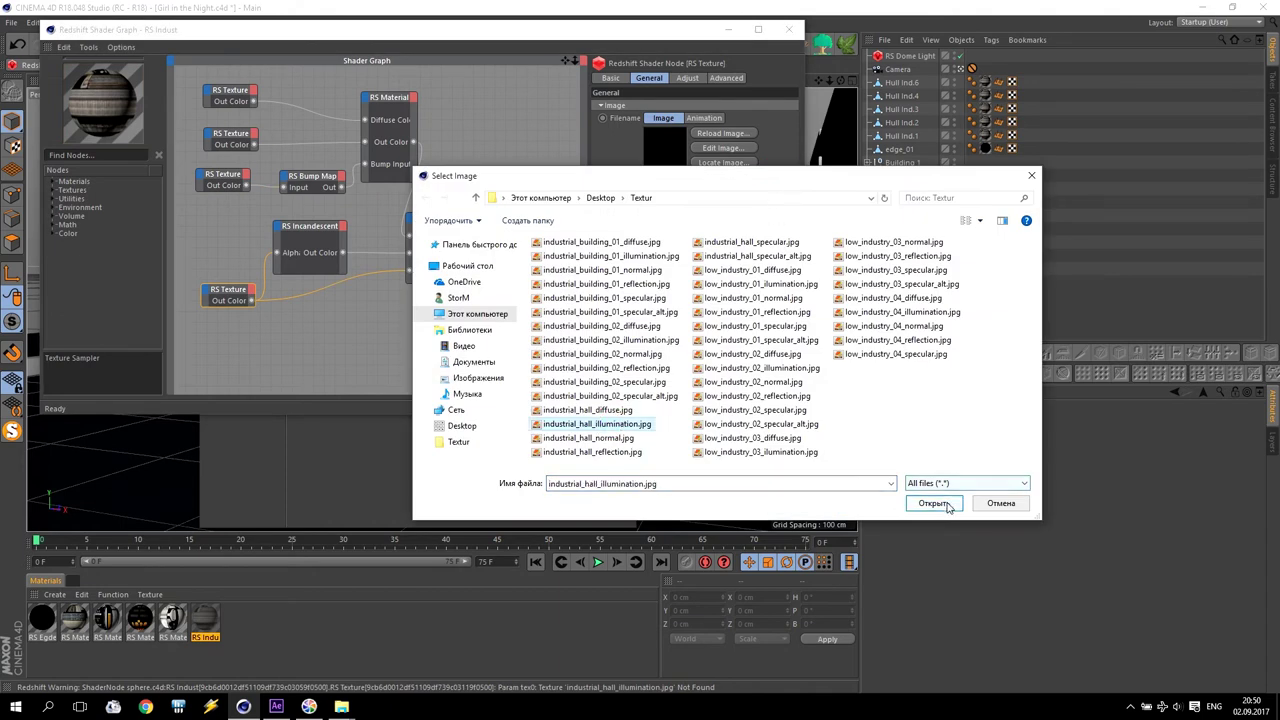
pyautogui.click(930, 503)
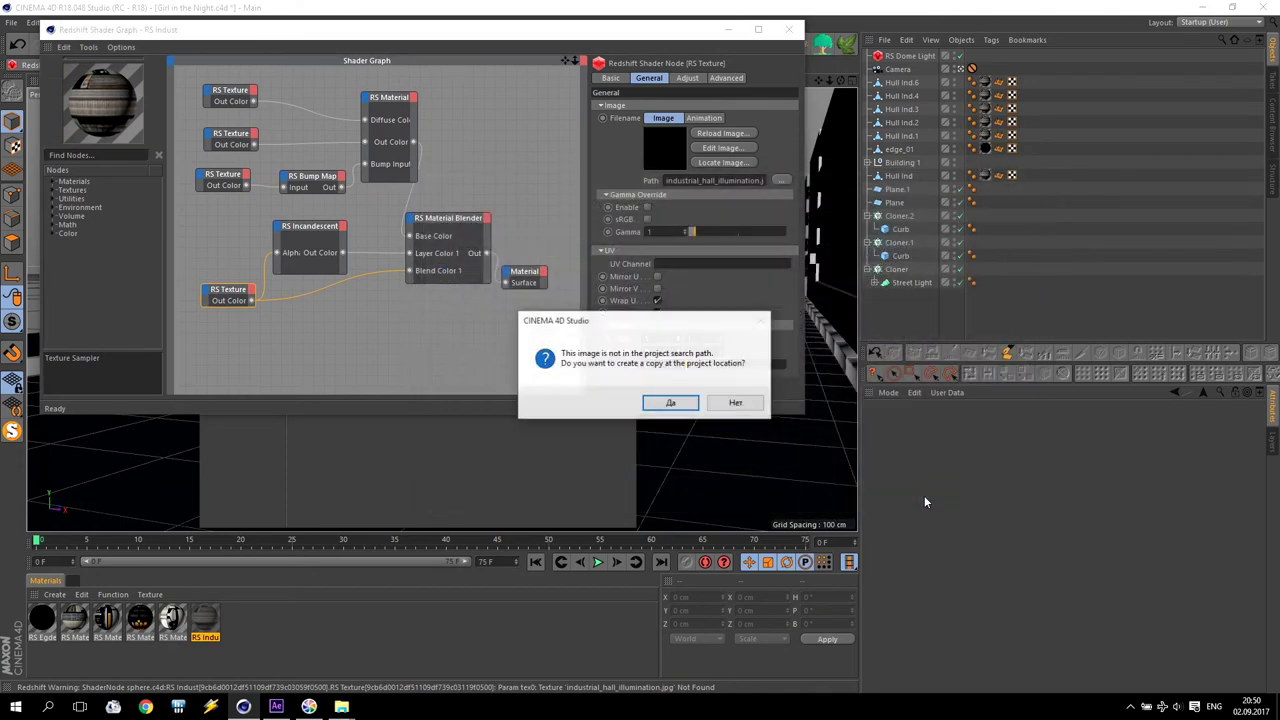
pyautogui.click(725, 406)
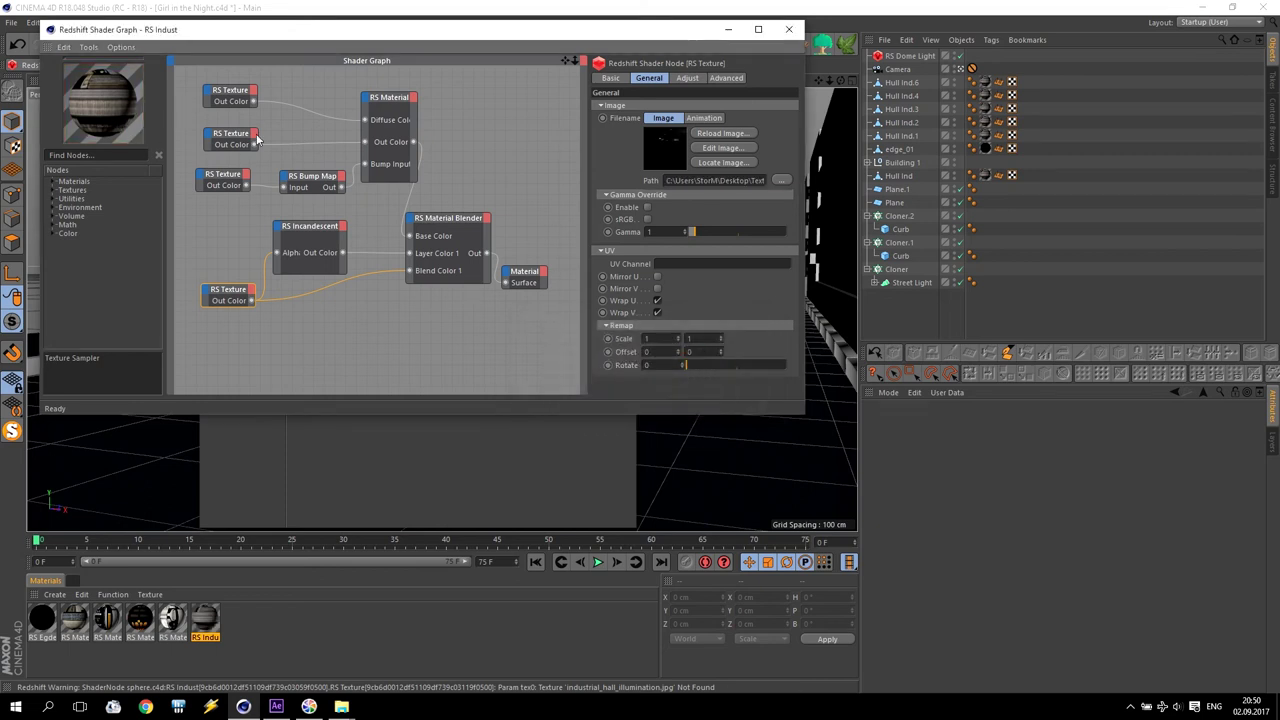
# Close the shader graph and Material Editor, then check the Redshift render of the textured warehouses
pyautogui.click(786, 30)
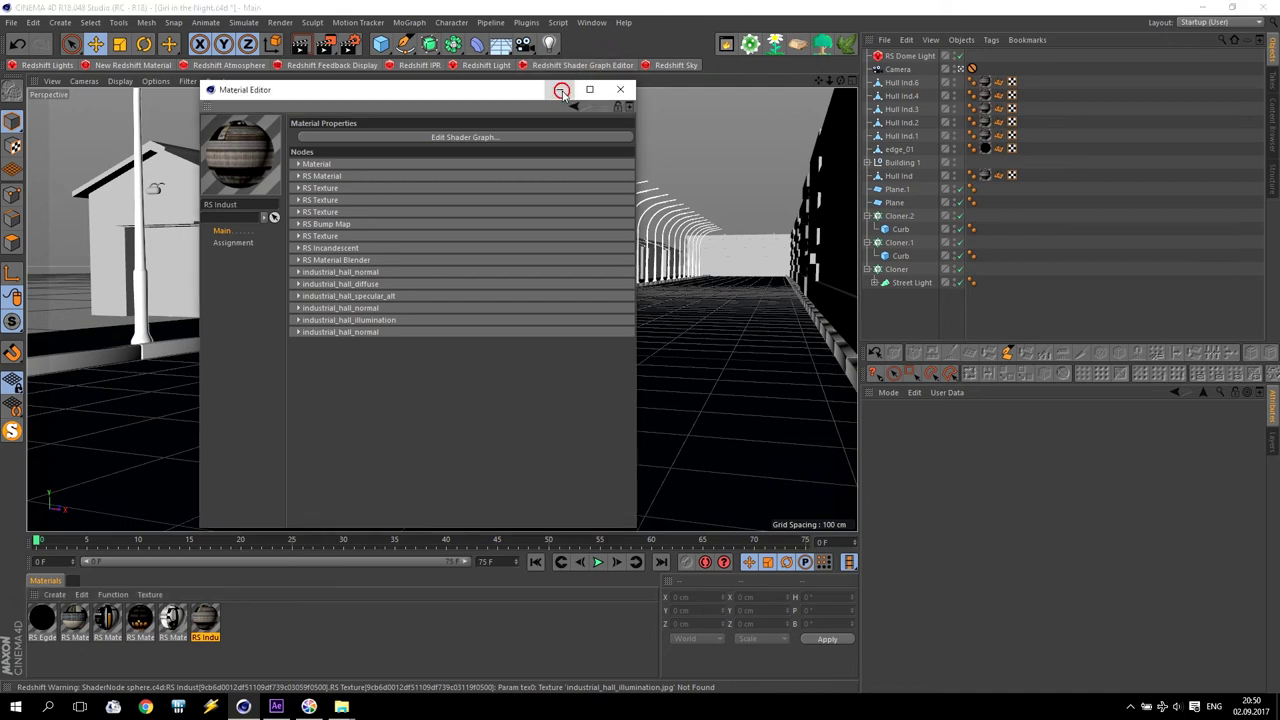
pyautogui.click(560, 88)
pyautogui.click(300, 44)
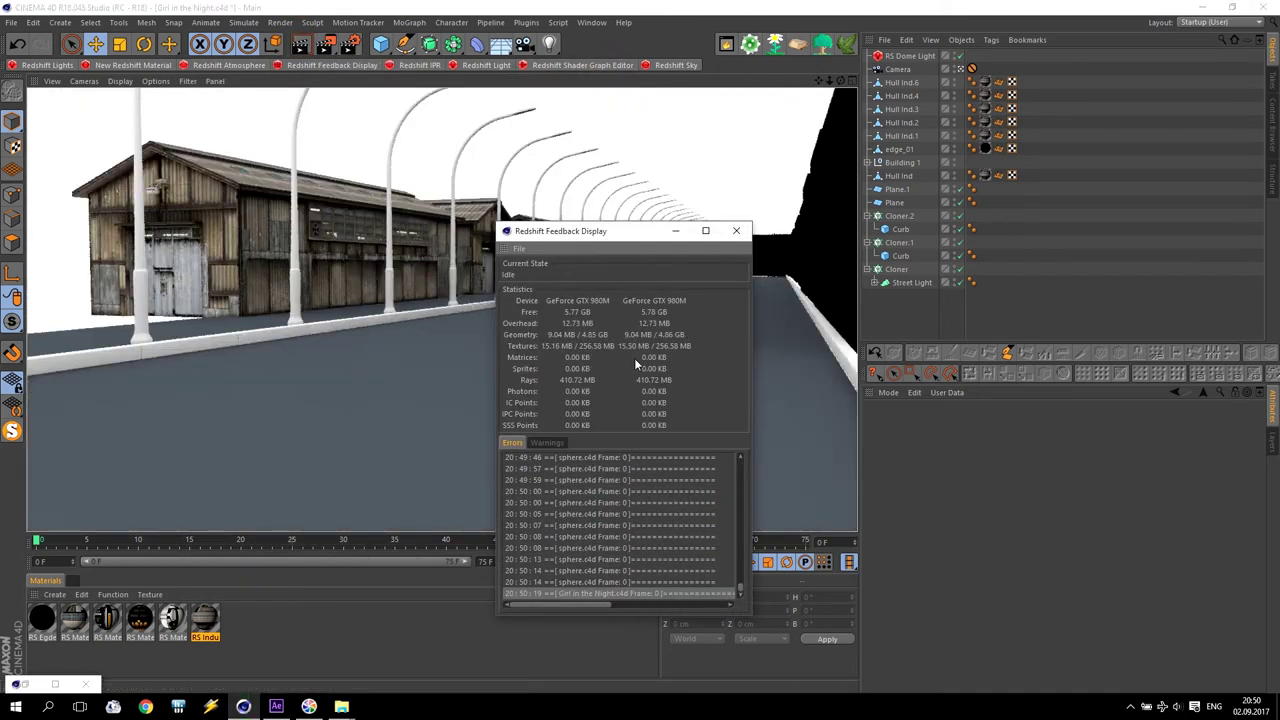
pyautogui.click(736, 230)
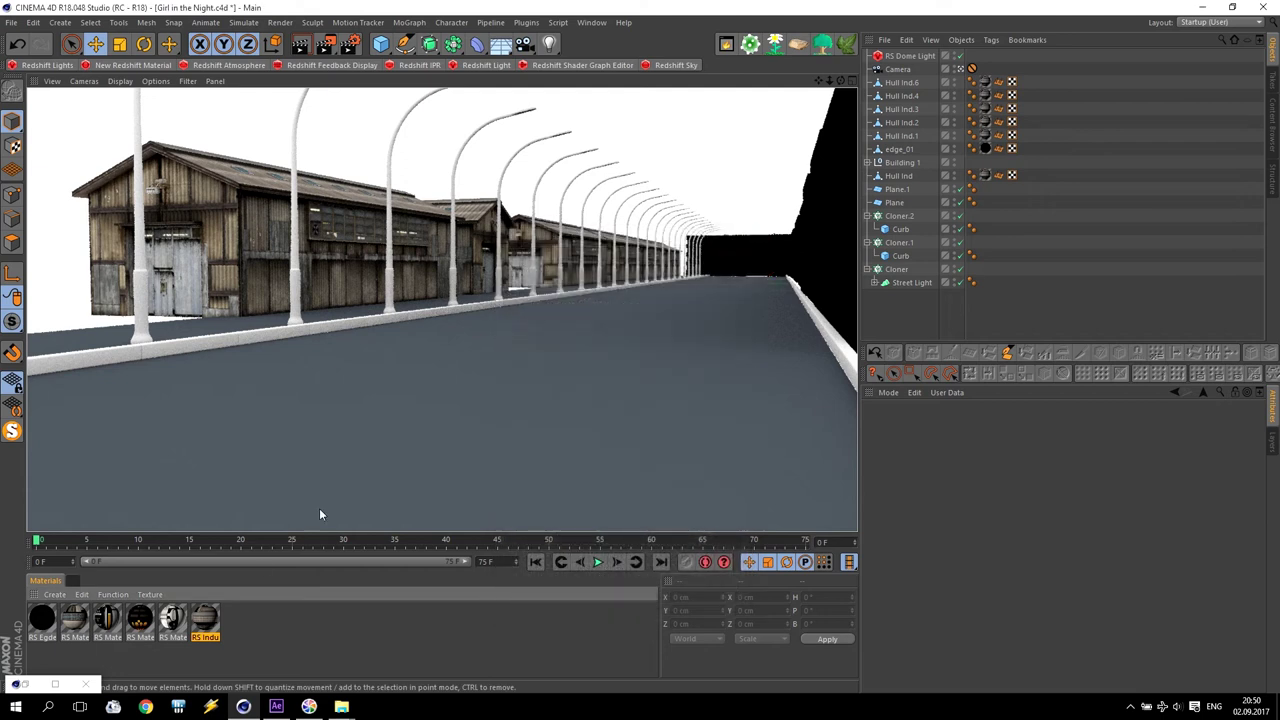
# Open the fifth material's shader graph and inspect its top texture node's image
pyautogui.doubleClick(172, 620)
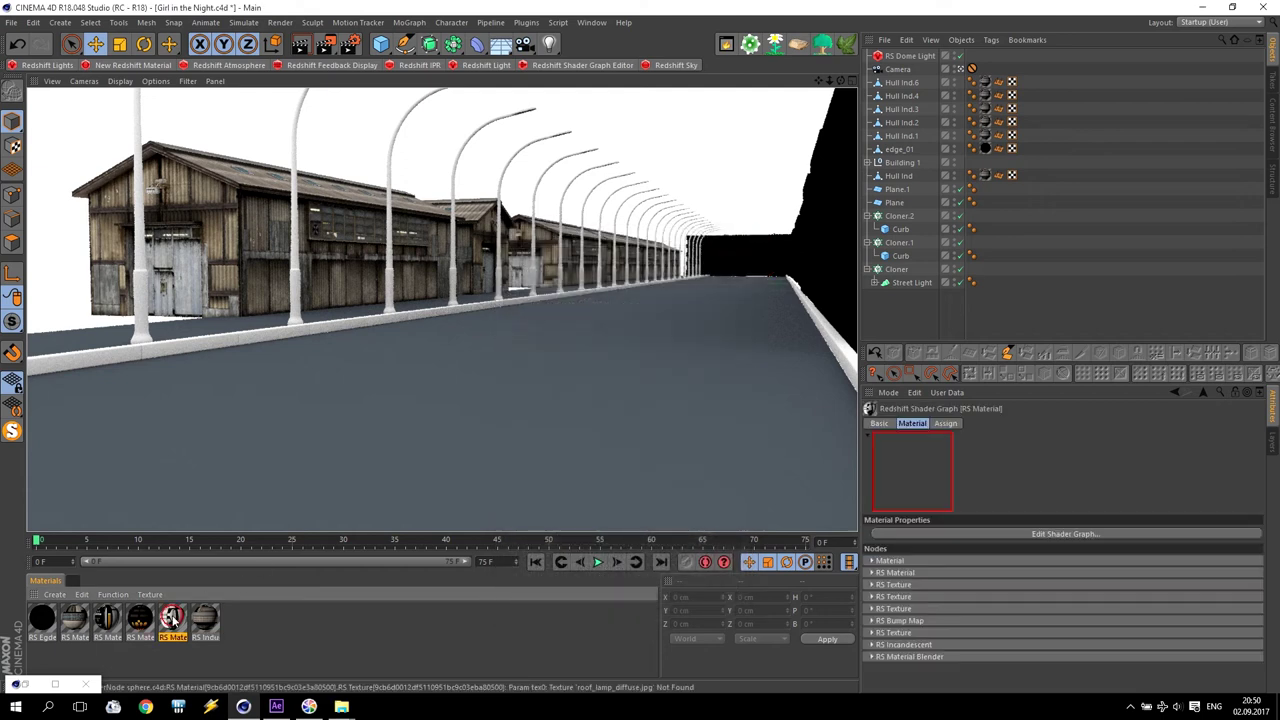
pyautogui.click(410, 137)
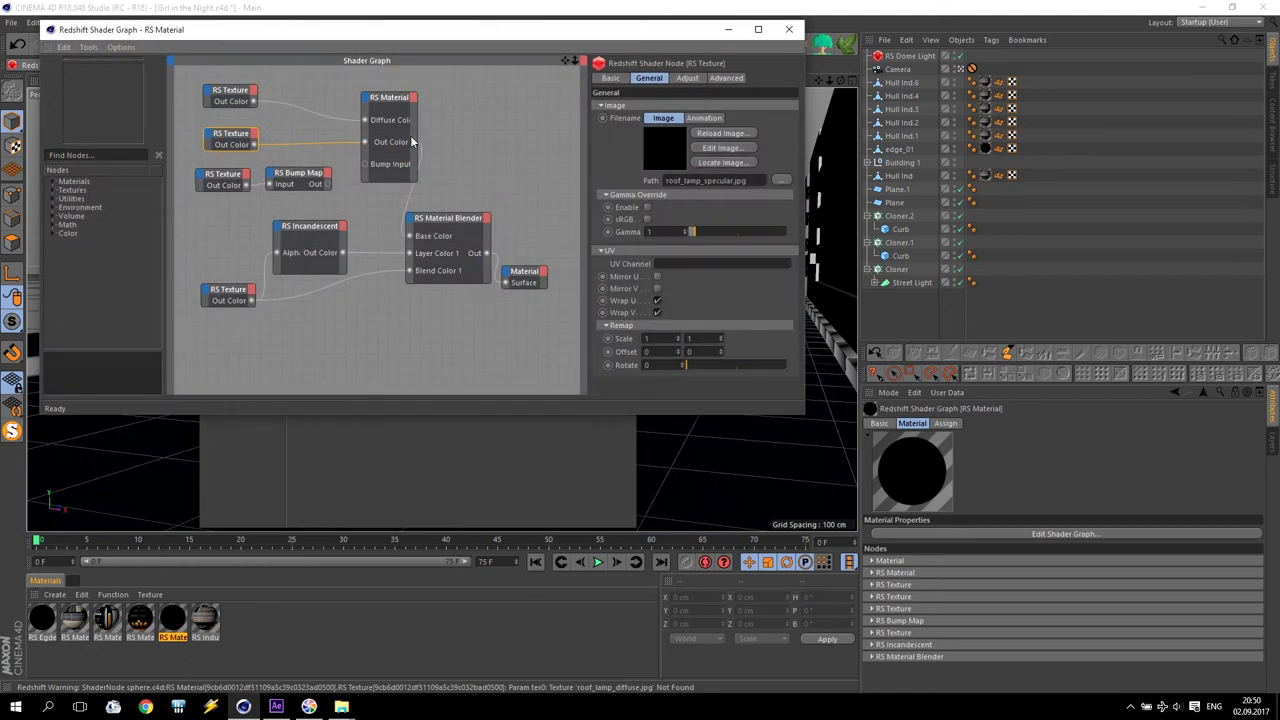
pyautogui.click(228, 98)
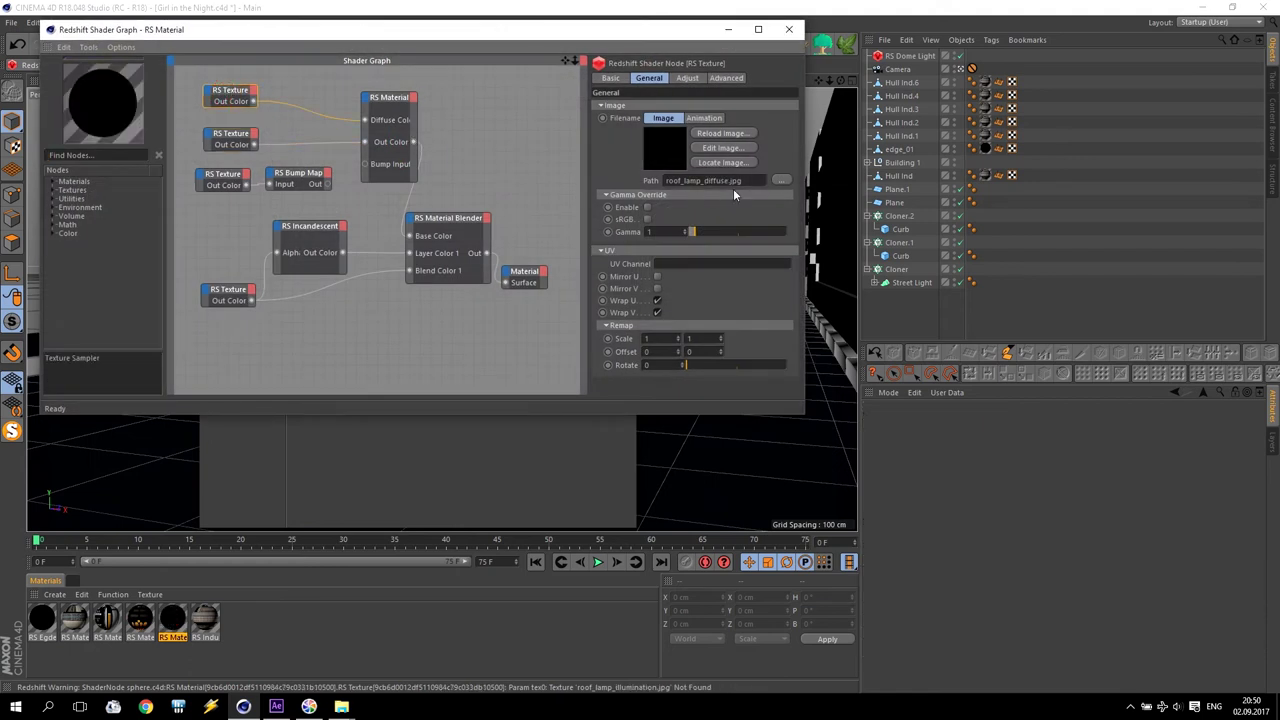
pyautogui.click(781, 180)
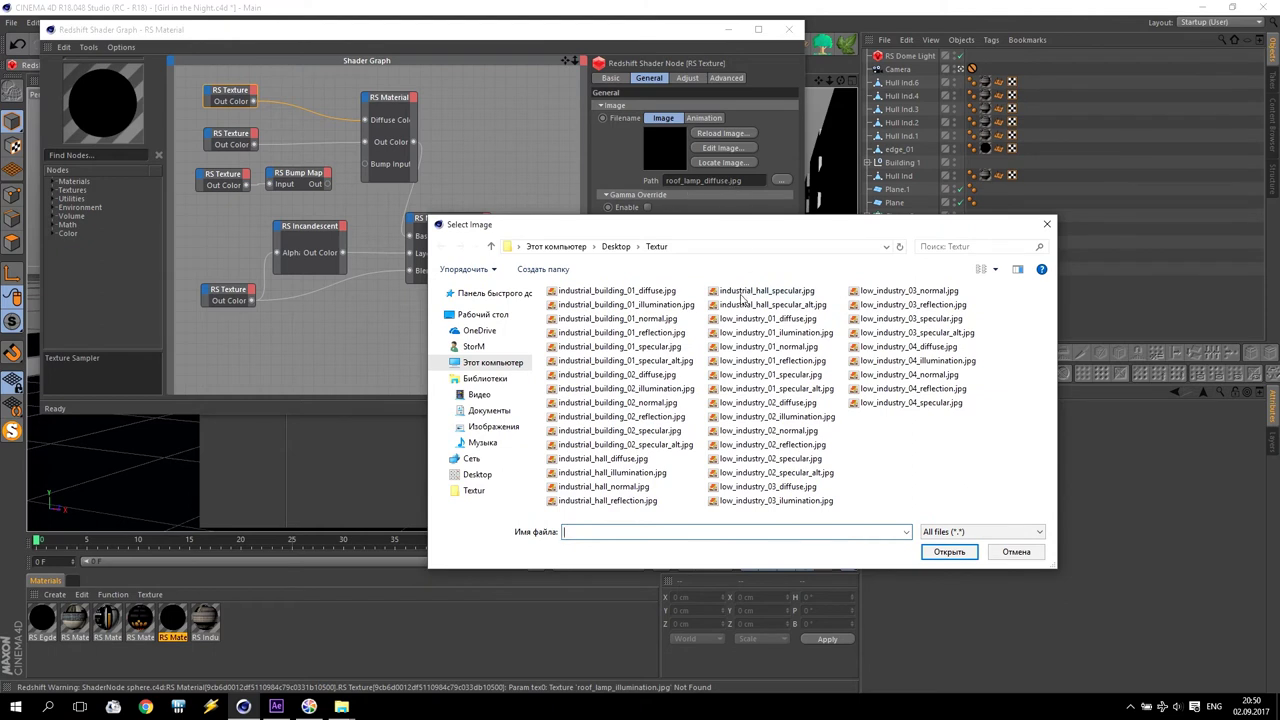
pyautogui.click(1017, 555)
# Load industrial_building_02_normal.jpg into the bump map's texture node without copying it to the project
pyautogui.click(232, 141)
pyautogui.click(226, 180)
pyautogui.click(779, 181)
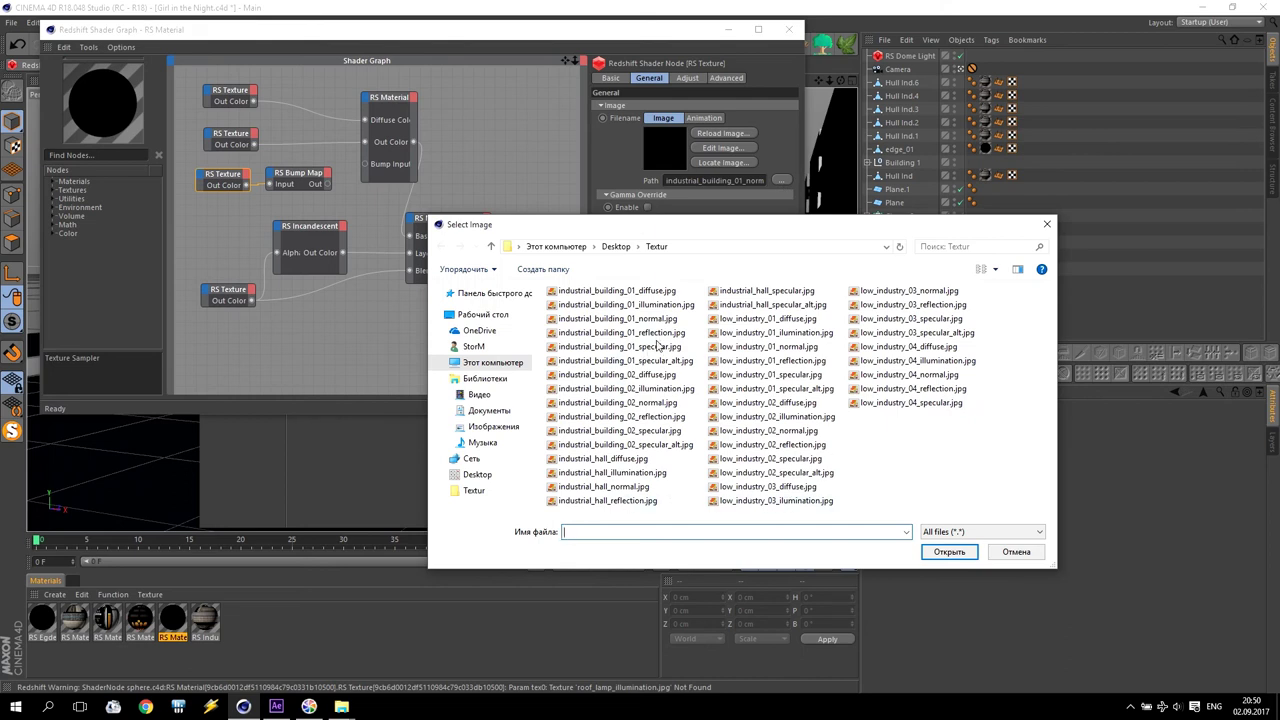
pyautogui.click(652, 402)
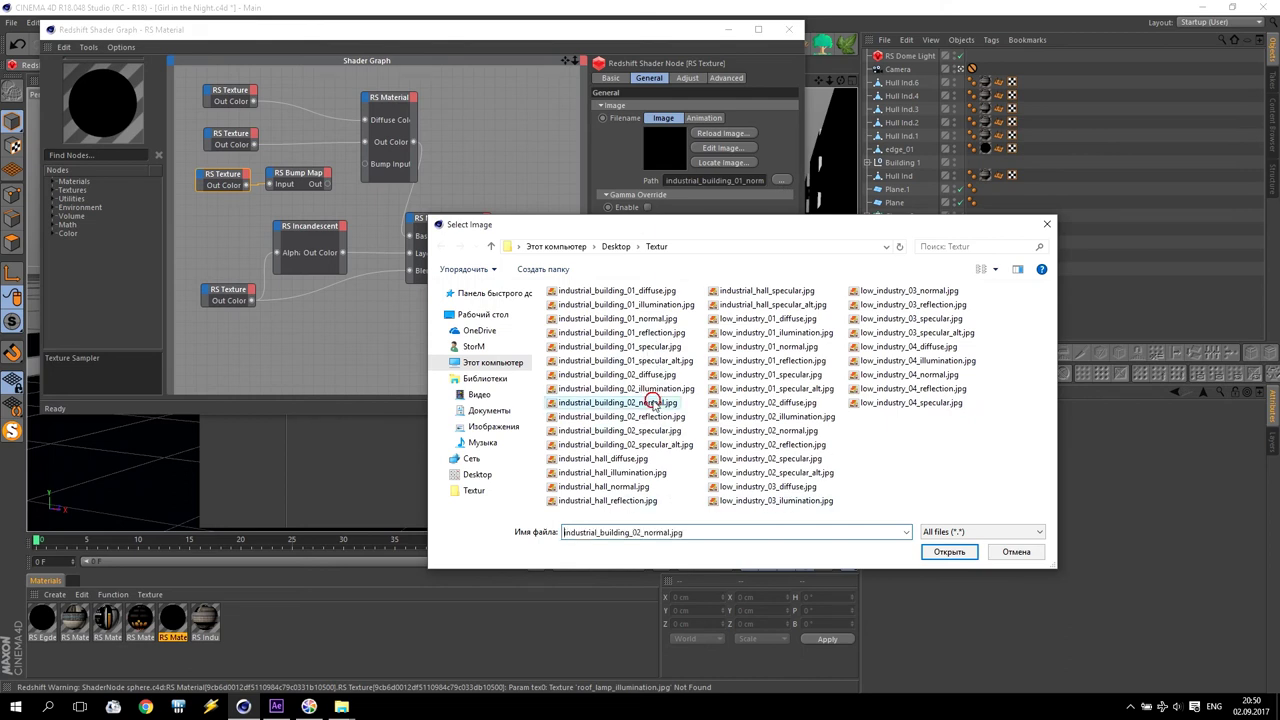
pyautogui.click(947, 551)
pyautogui.click(735, 401)
pyautogui.click(228, 290)
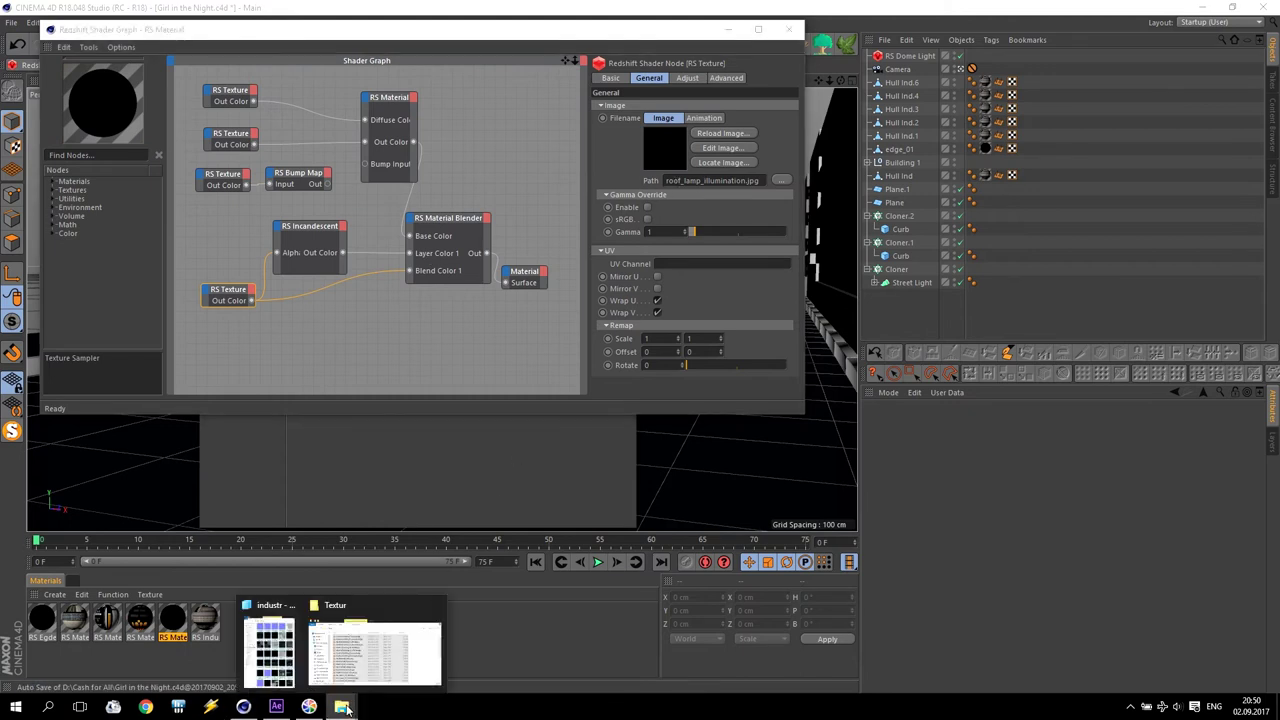
pyautogui.moveTo(341, 707)
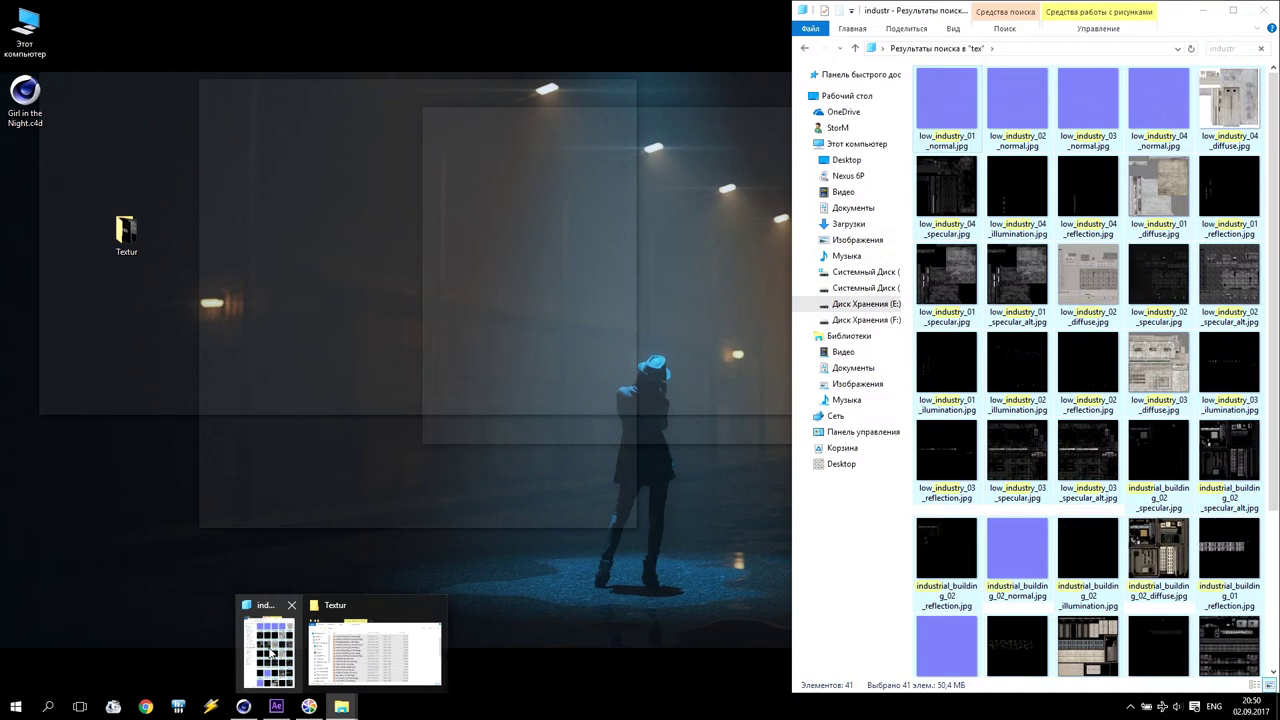
# Search Explorer for 'roof' and copy all 36 roof texture files
pyautogui.click(266, 650)
pyautogui.click(1236, 48)
pyautogui.write('roof')
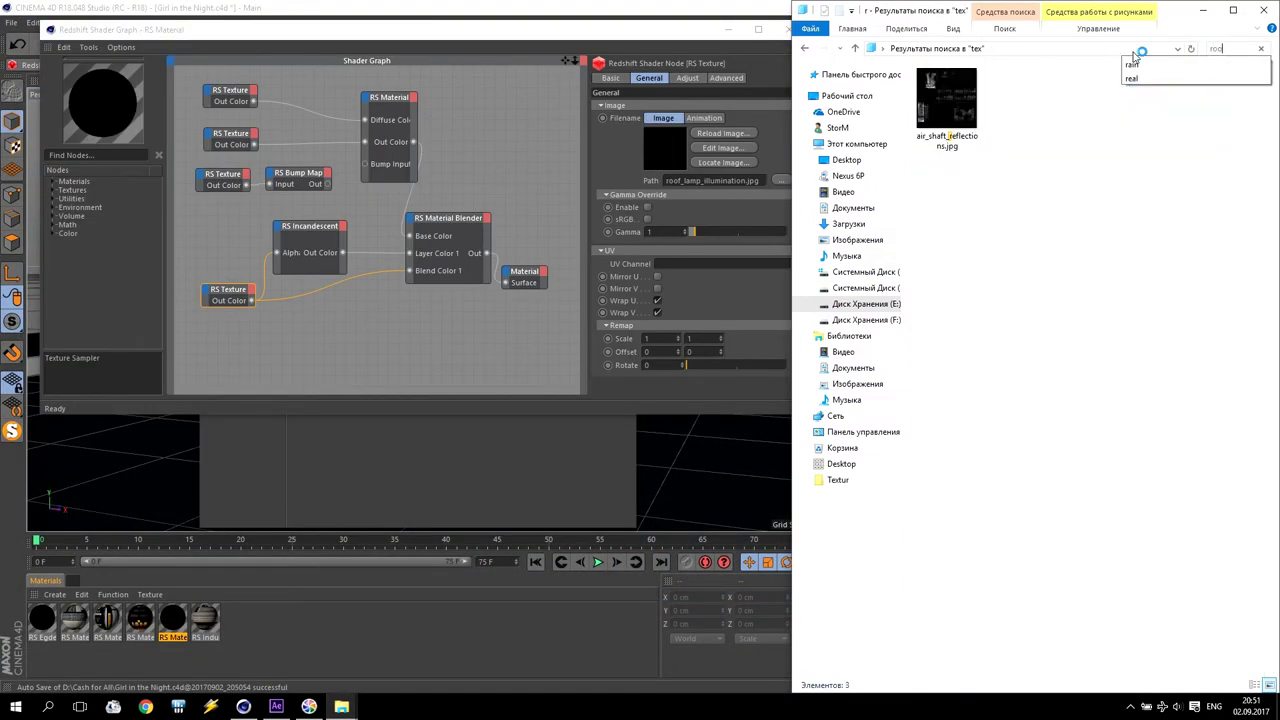
pyautogui.click(978, 92)
pyautogui.hotkey('ctrl', 'a')
pyautogui.rightClick(956, 93)
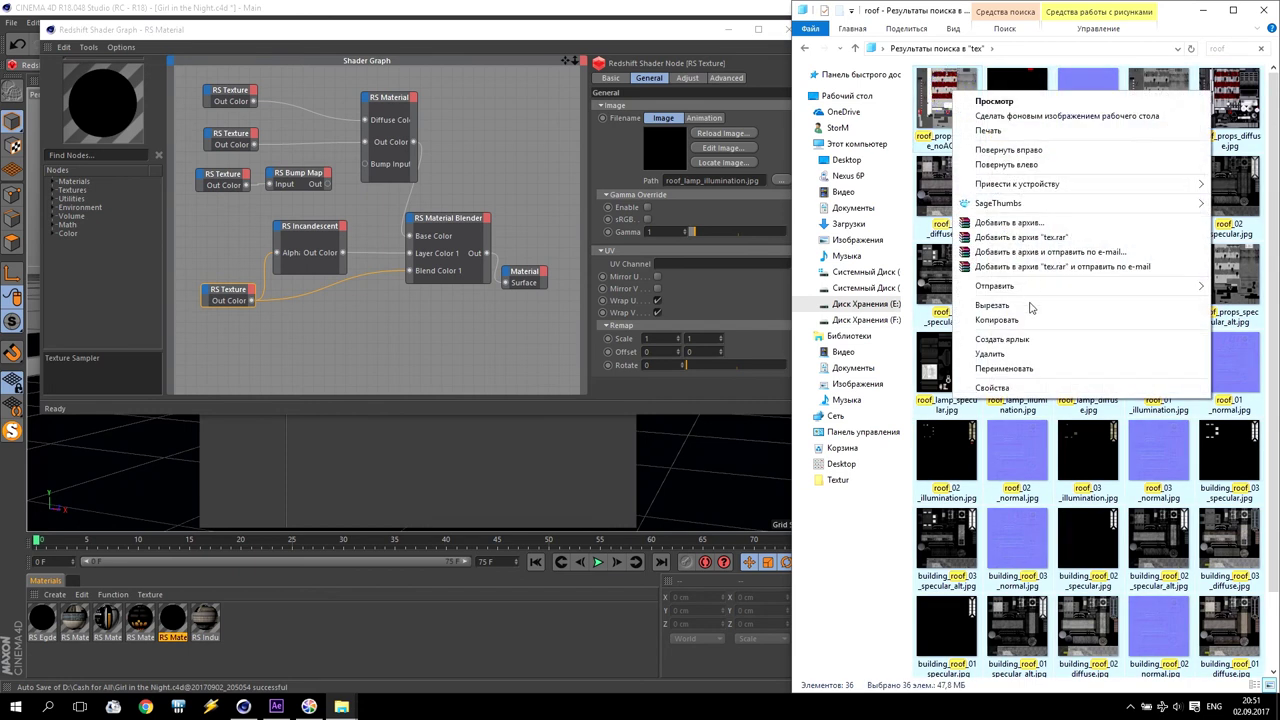
pyautogui.click(1031, 320)
# Paste the roof textures into the Textur folder and return to Cinema 4D
pyautogui.moveTo(341, 707)
pyautogui.click(272, 657)
pyautogui.click(367, 664)
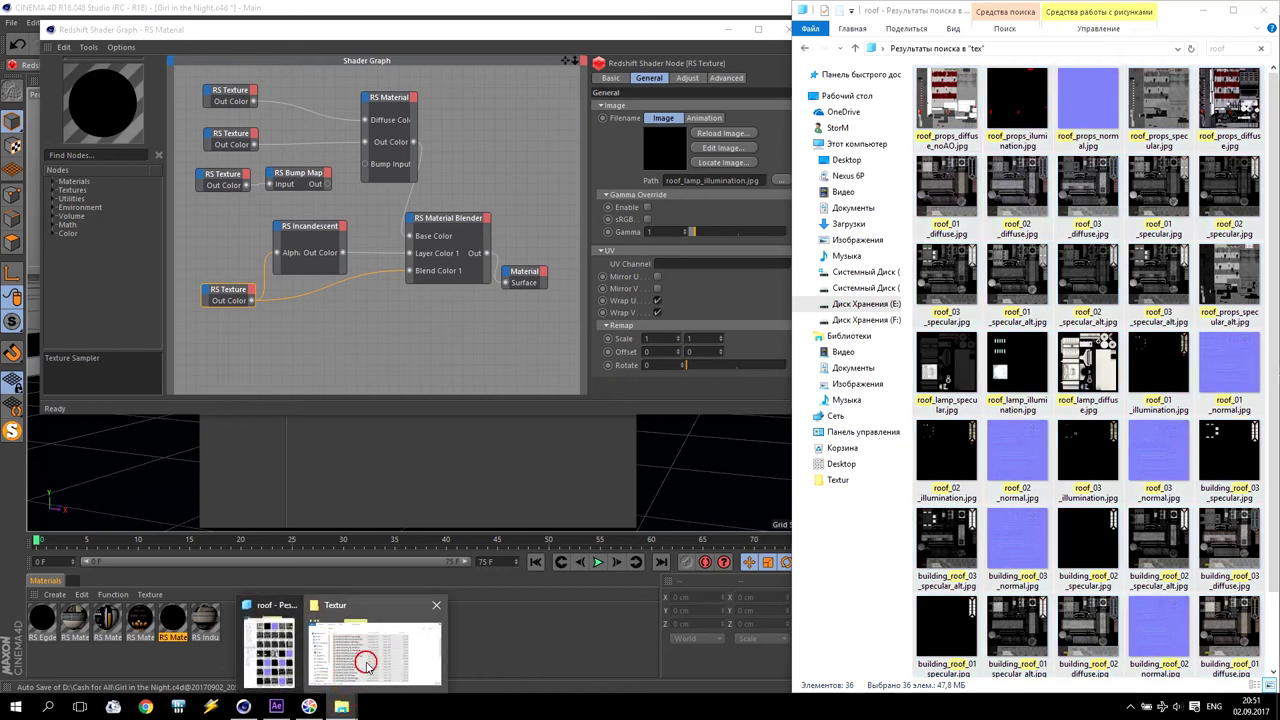
pyautogui.rightClick(981, 237)
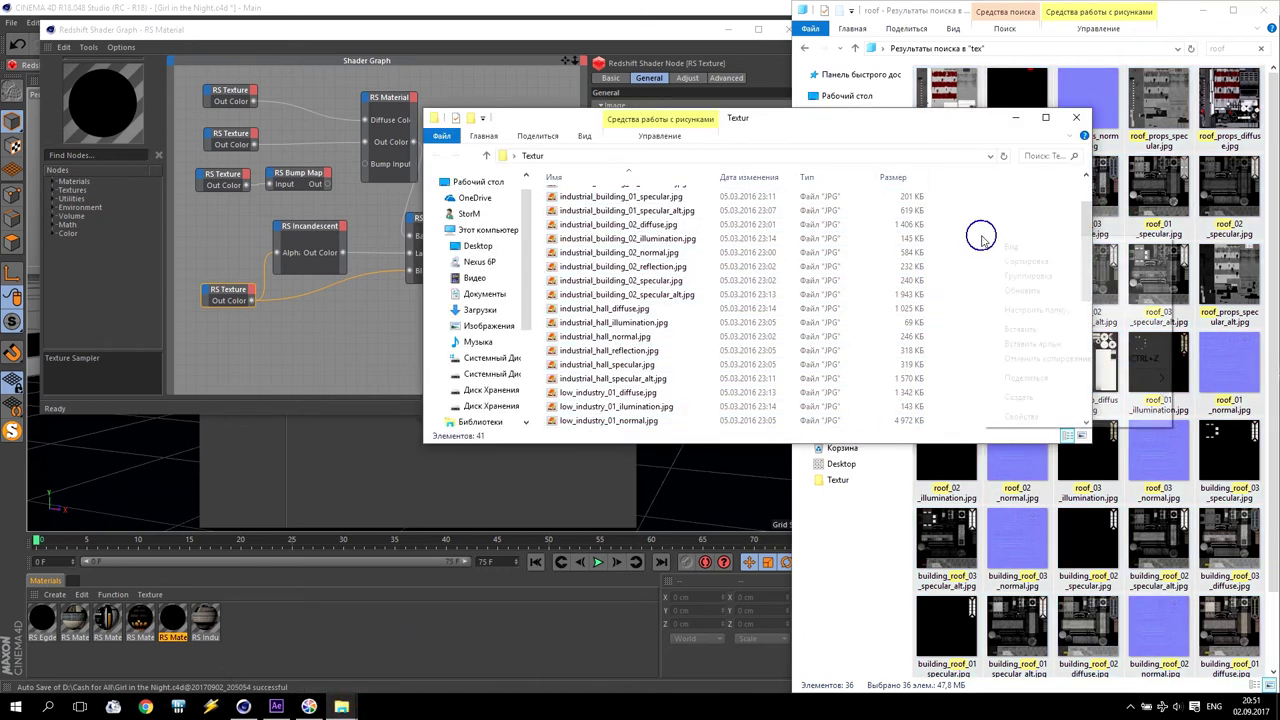
pyautogui.click(1030, 330)
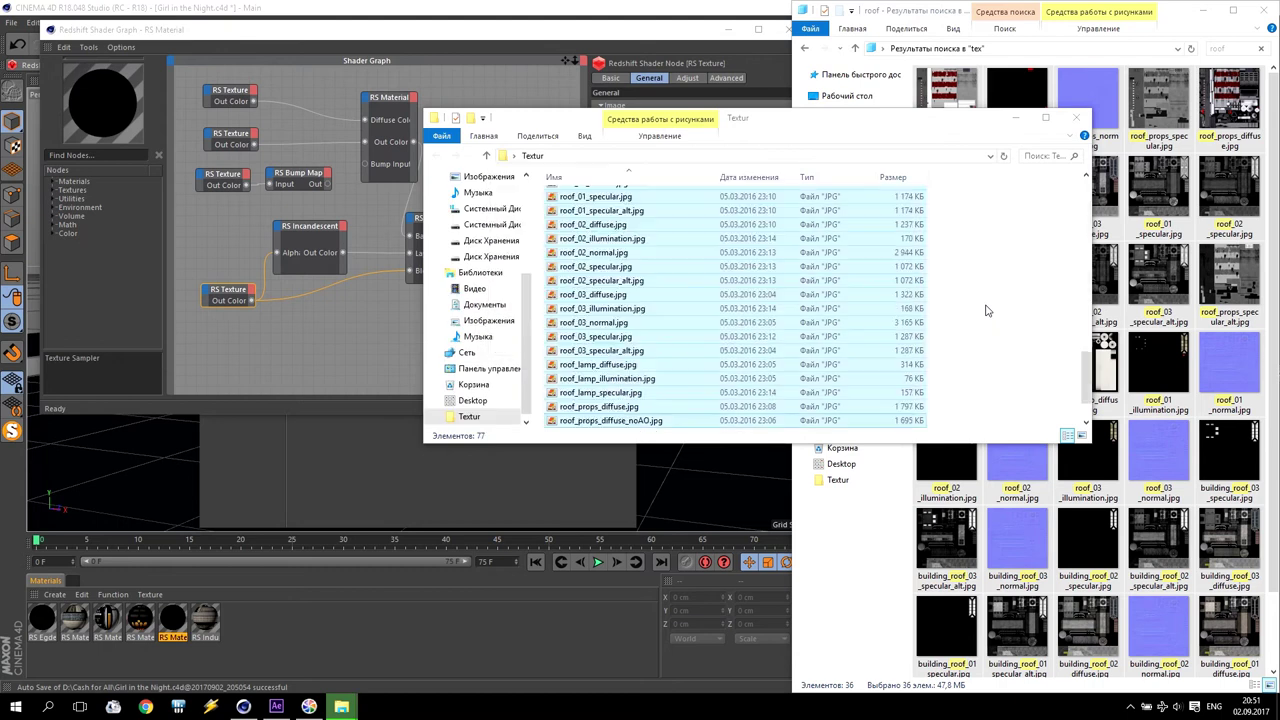
pyautogui.moveTo(851, 120); pyautogui.dragTo(880, 330)
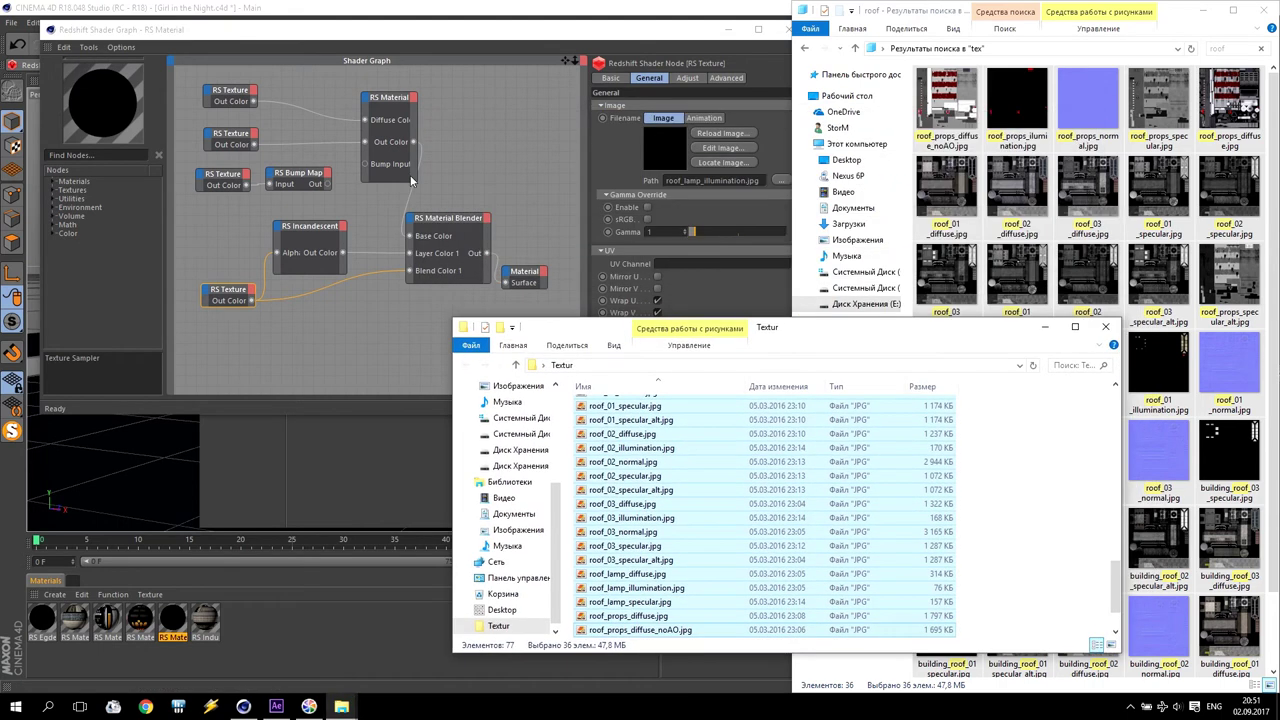
pyautogui.click(1076, 452)
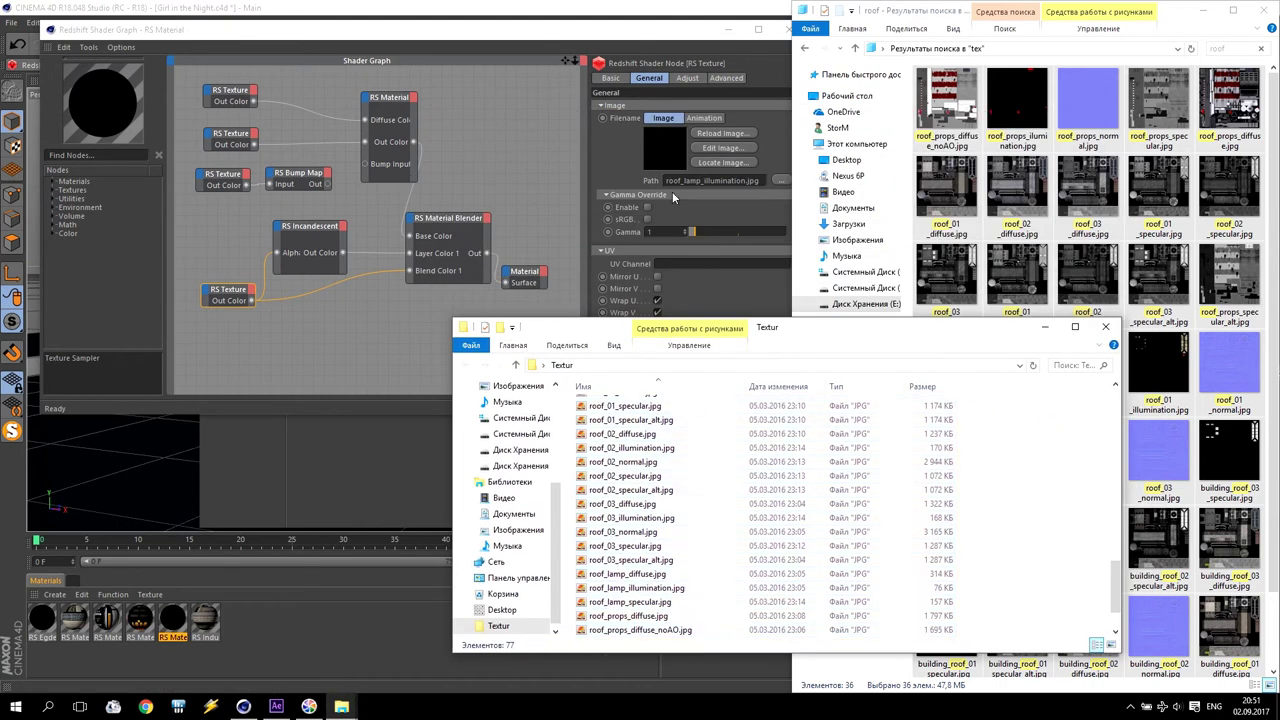
pyautogui.click(329, 129)
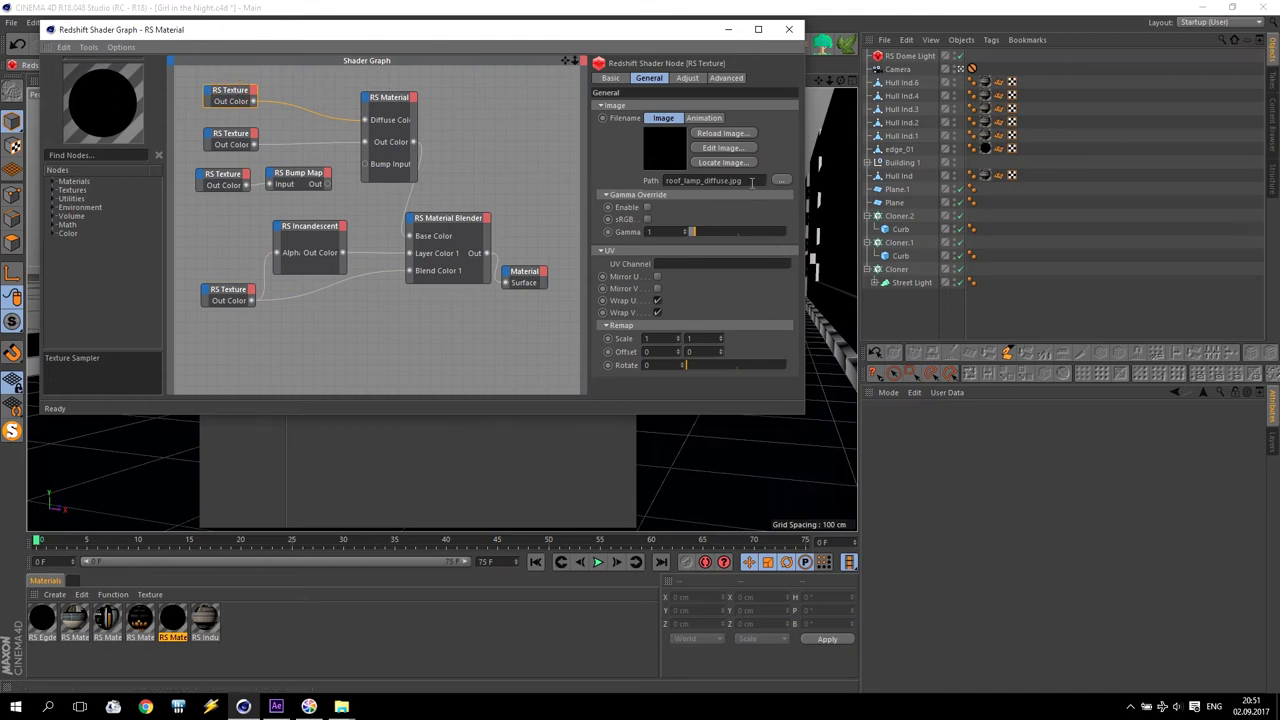
# Preview roof_lamp_diffuse.jpg in the Textur folder, then return to Cinema 4D
pyautogui.click(400, 643)
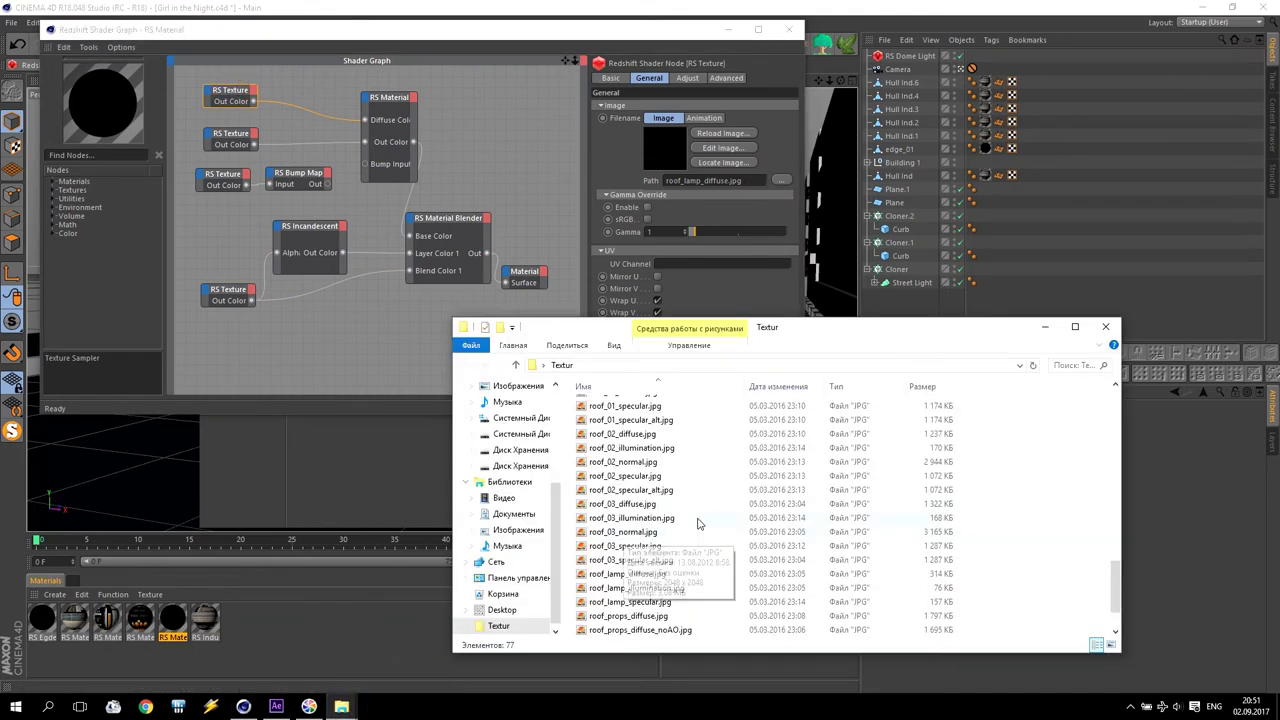
pyautogui.scroll(-2, 1119, 570)
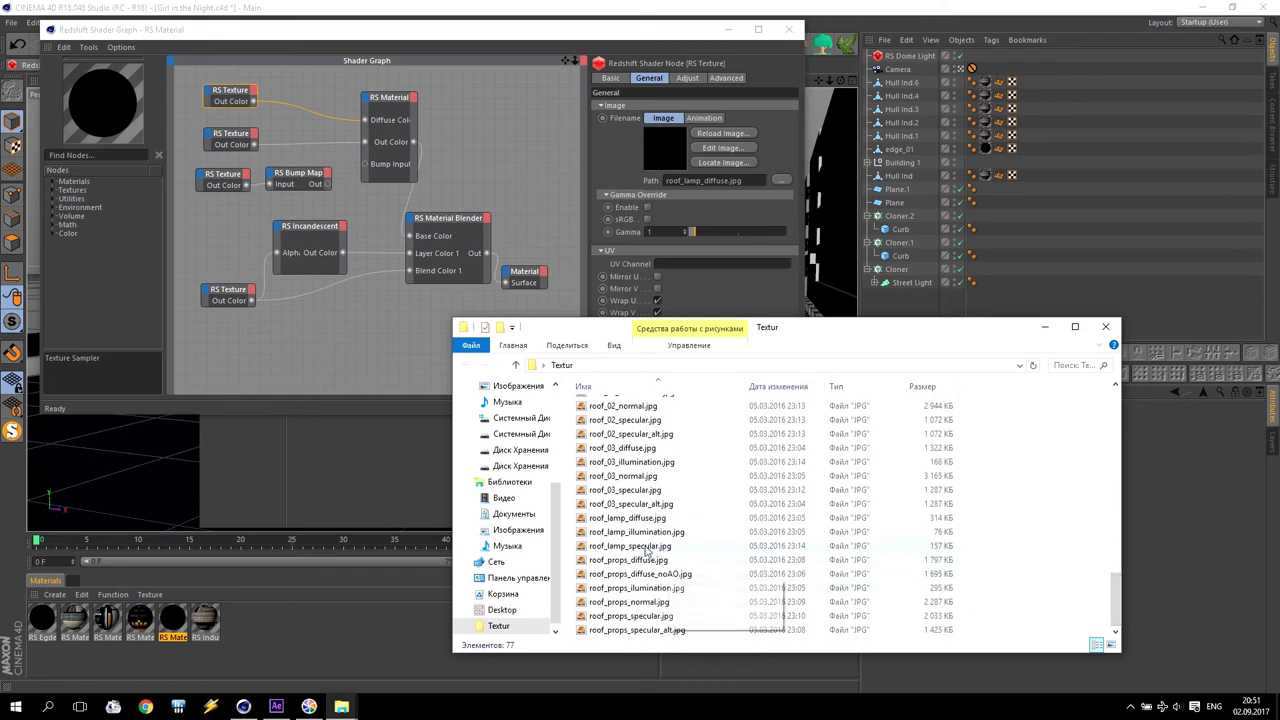
pyautogui.doubleClick(628, 518)
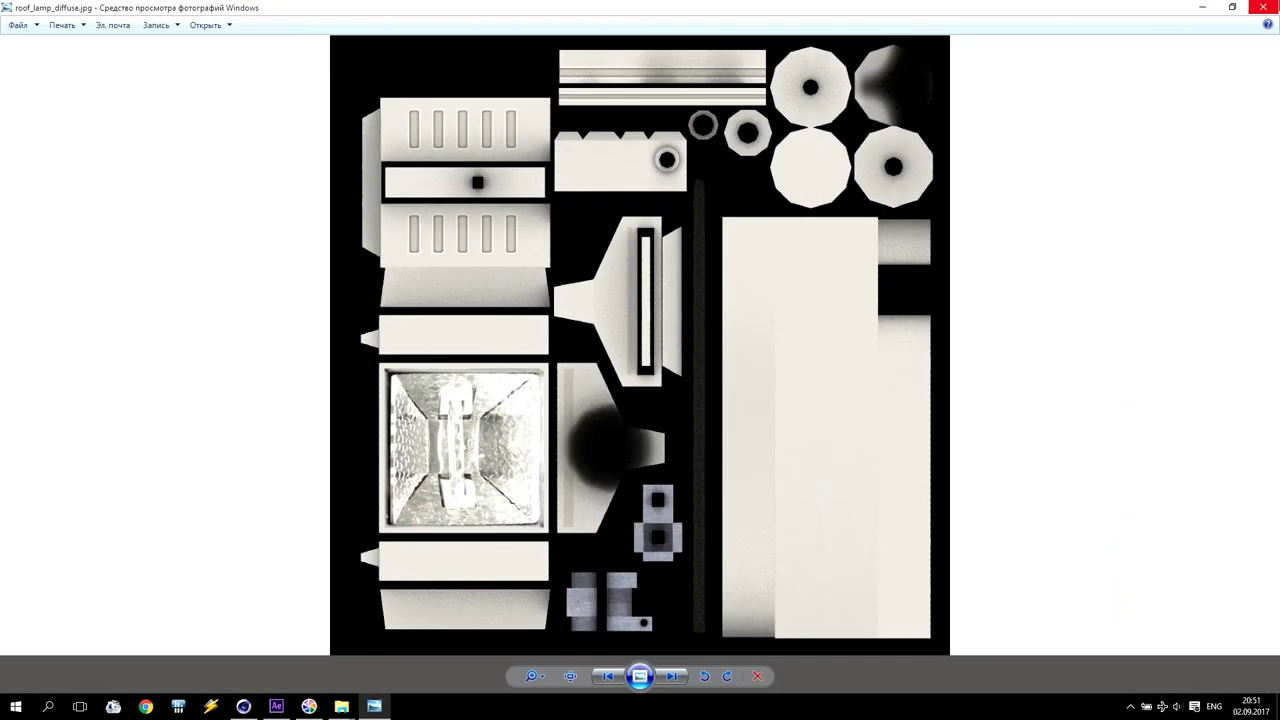
pyautogui.click(1263, 7)
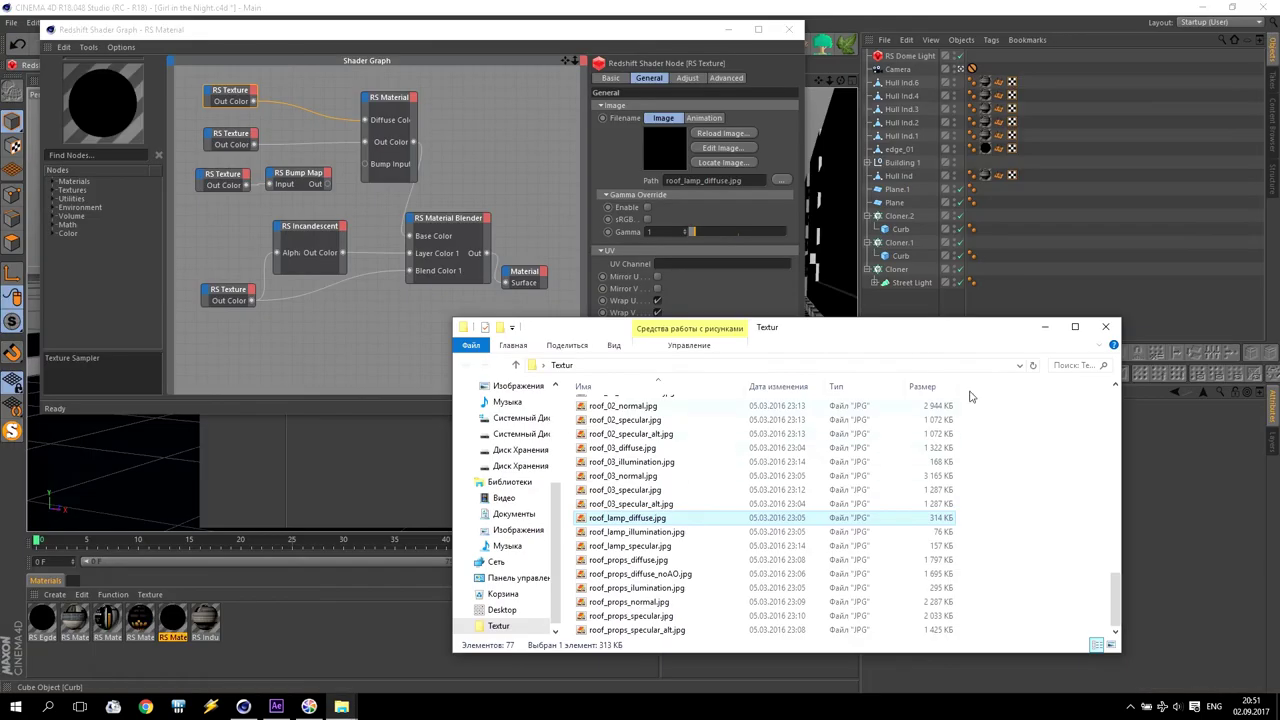
pyautogui.click(598, 233)
# Relink the roof material's top RS Texture to roof_lamp_diffuse.jpg without copying it
pyautogui.click(781, 180)
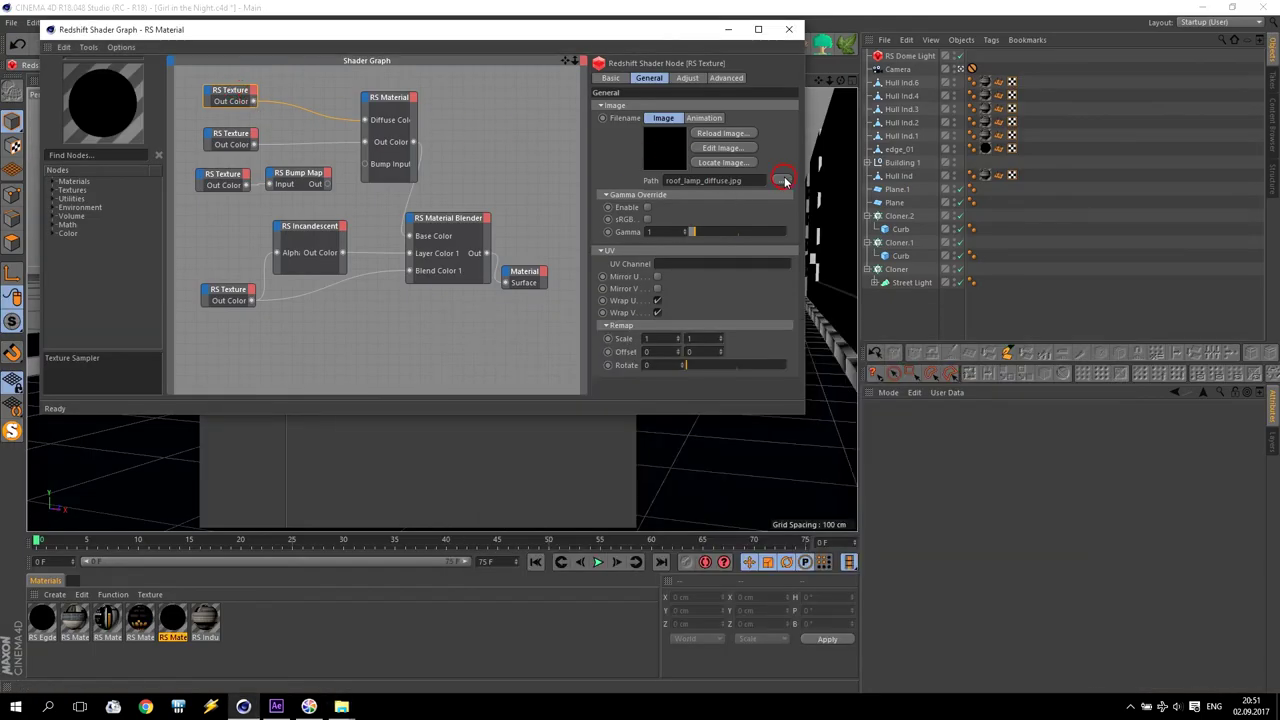
pyautogui.scroll(-2, 845, 400)
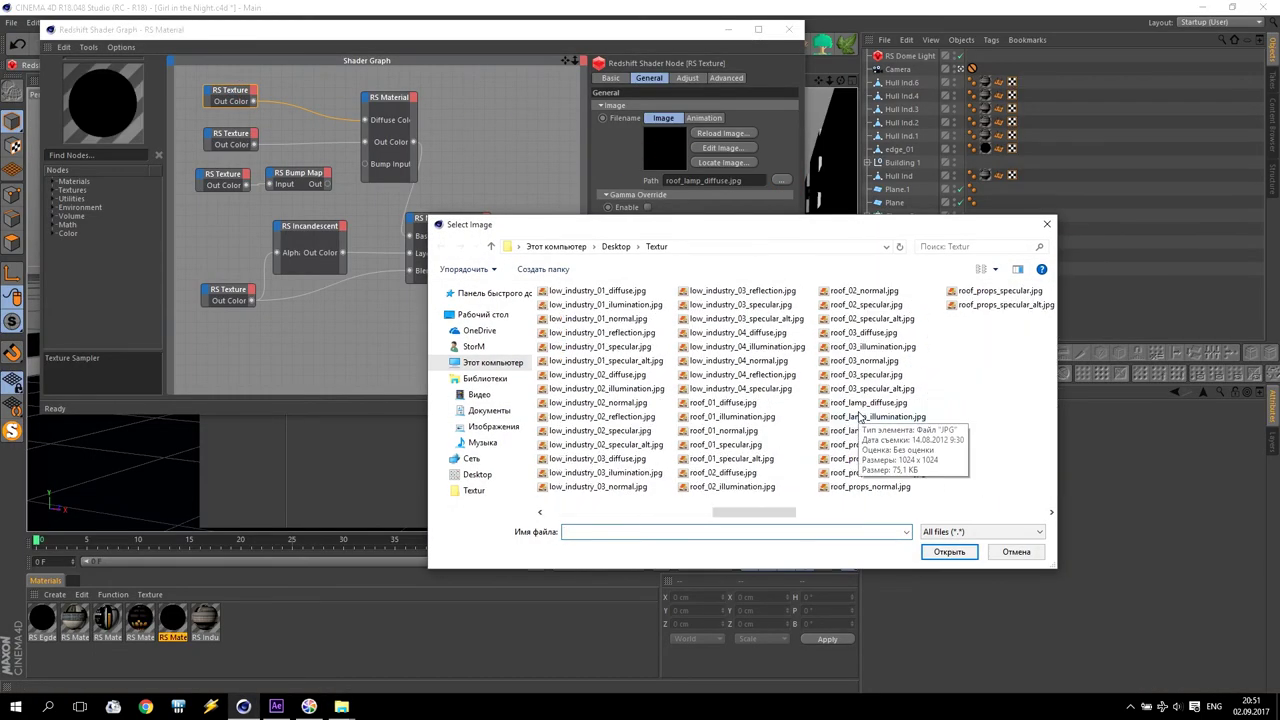
pyautogui.click(870, 403)
pyautogui.click(949, 552)
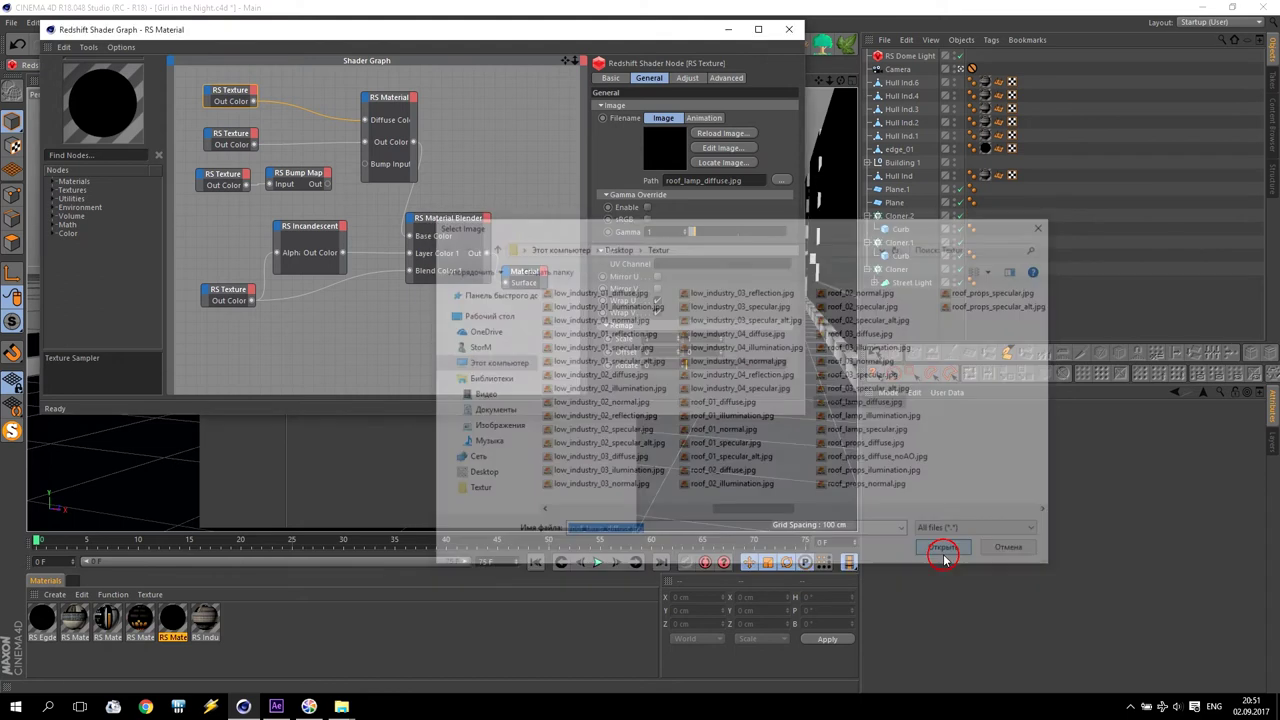
pyautogui.click(737, 403)
# Relink the second RS Texture node to roof_lamp_specular.jpg from Textur
pyautogui.click(239, 134)
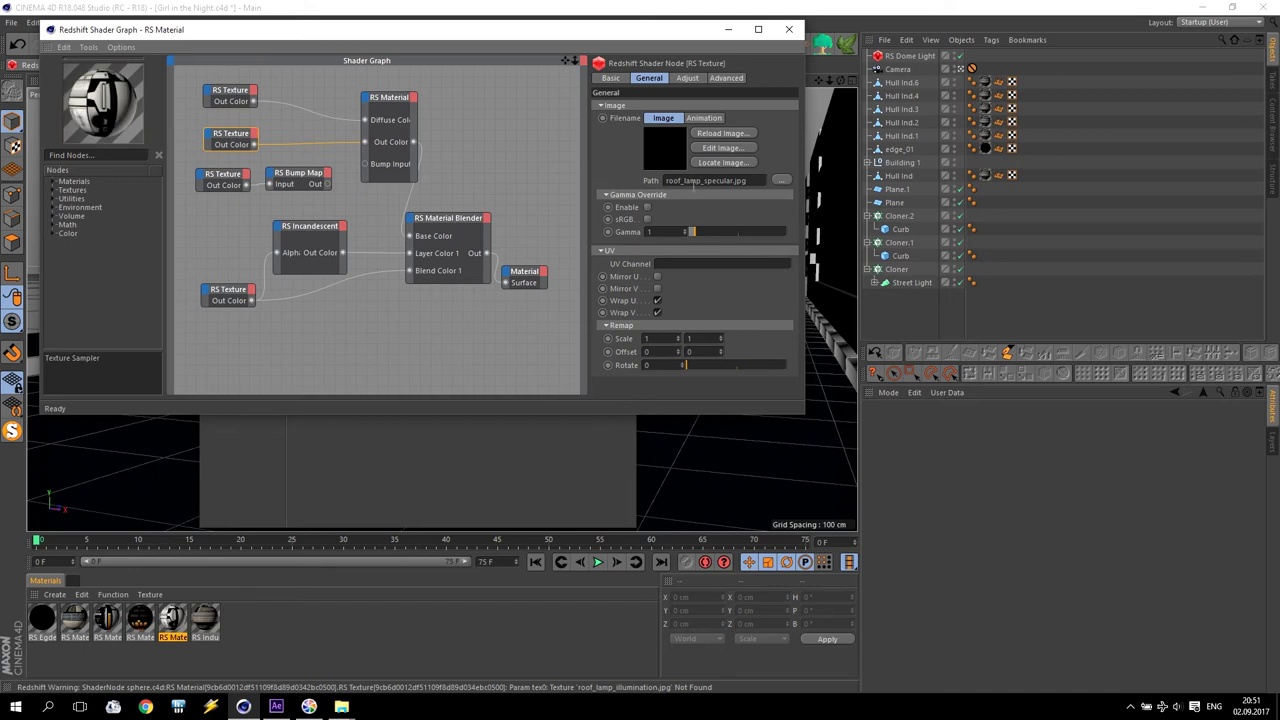
pyautogui.click(785, 182)
pyautogui.scroll(-3, 910, 480)
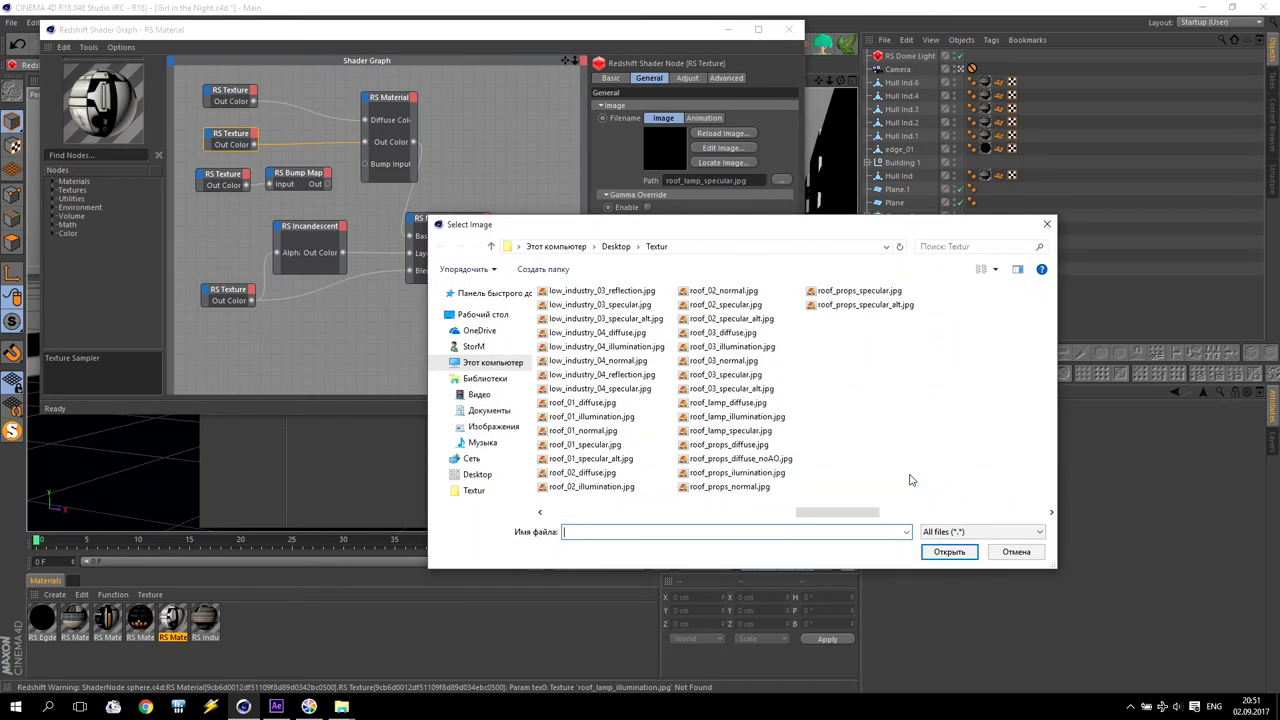
pyautogui.click(731, 431)
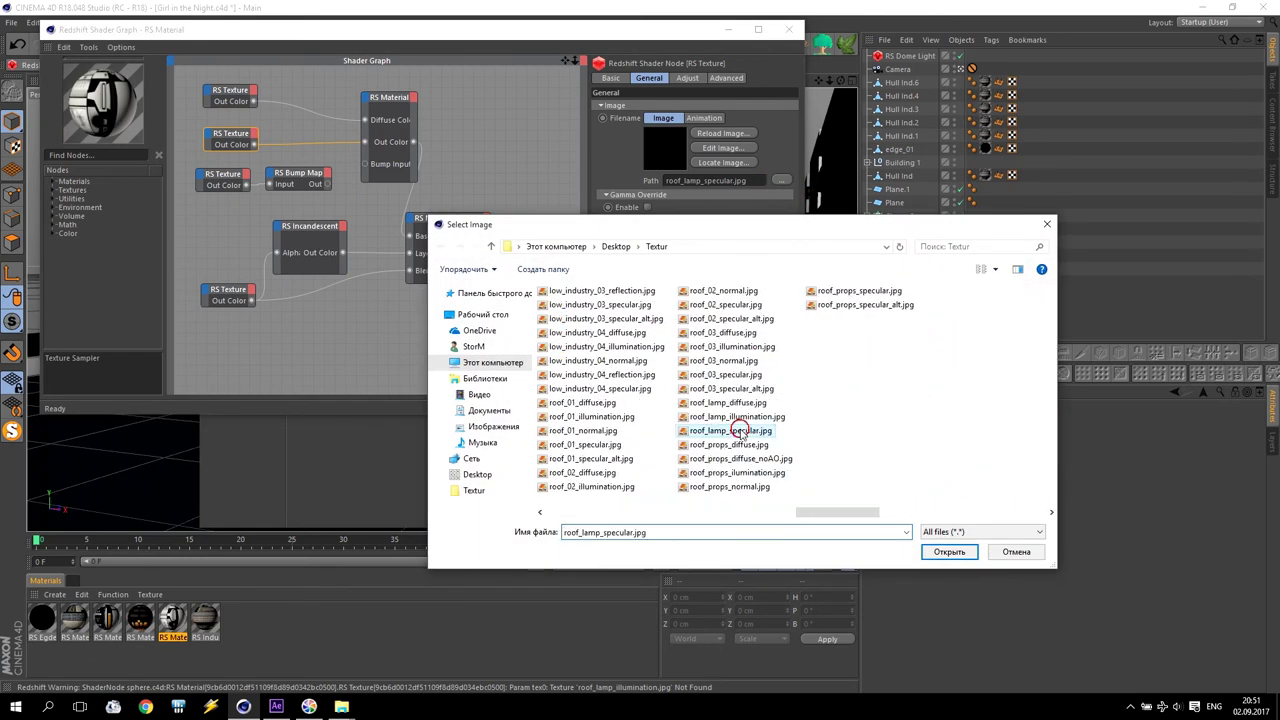
pyautogui.click(949, 552)
pyautogui.click(735, 403)
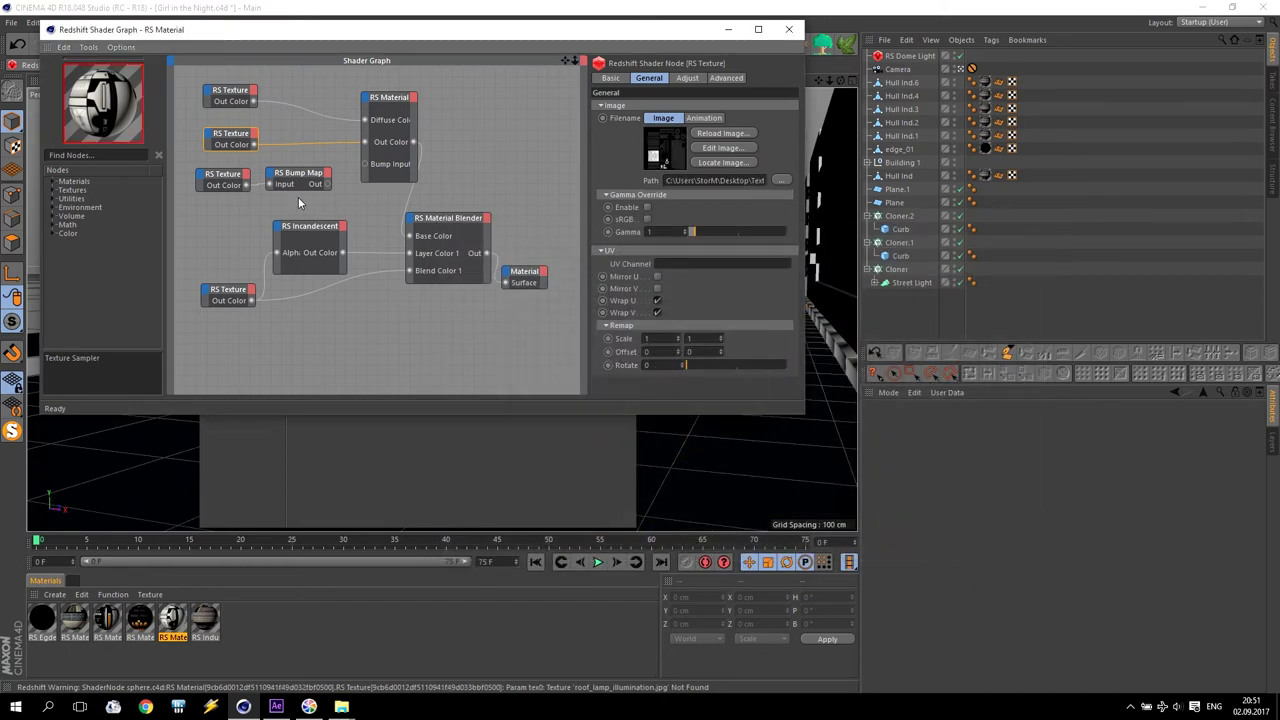
# Relink the bottom RS Texture node to roof_lamp_illumination.jpg from Textur
pyautogui.click(233, 180)
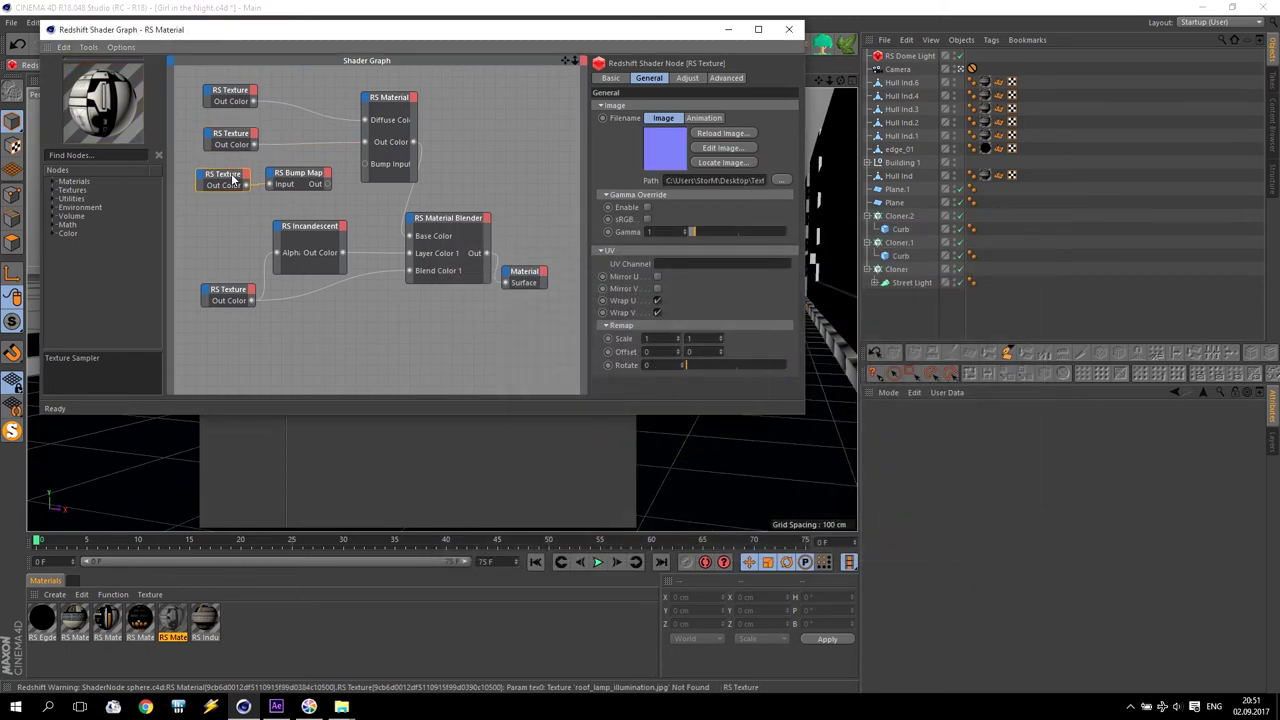
pyautogui.click(226, 291)
pyautogui.click(781, 180)
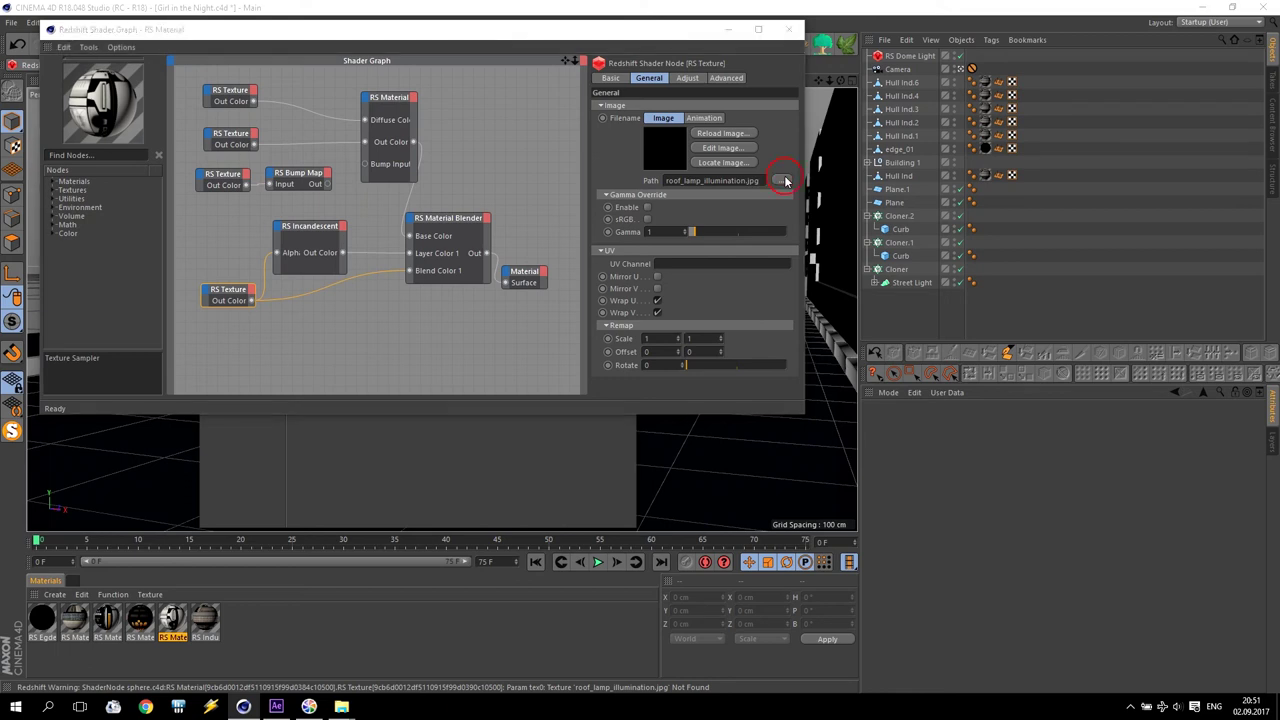
pyautogui.scroll(-10, 843, 443)
pyautogui.scroll(2, 750, 428)
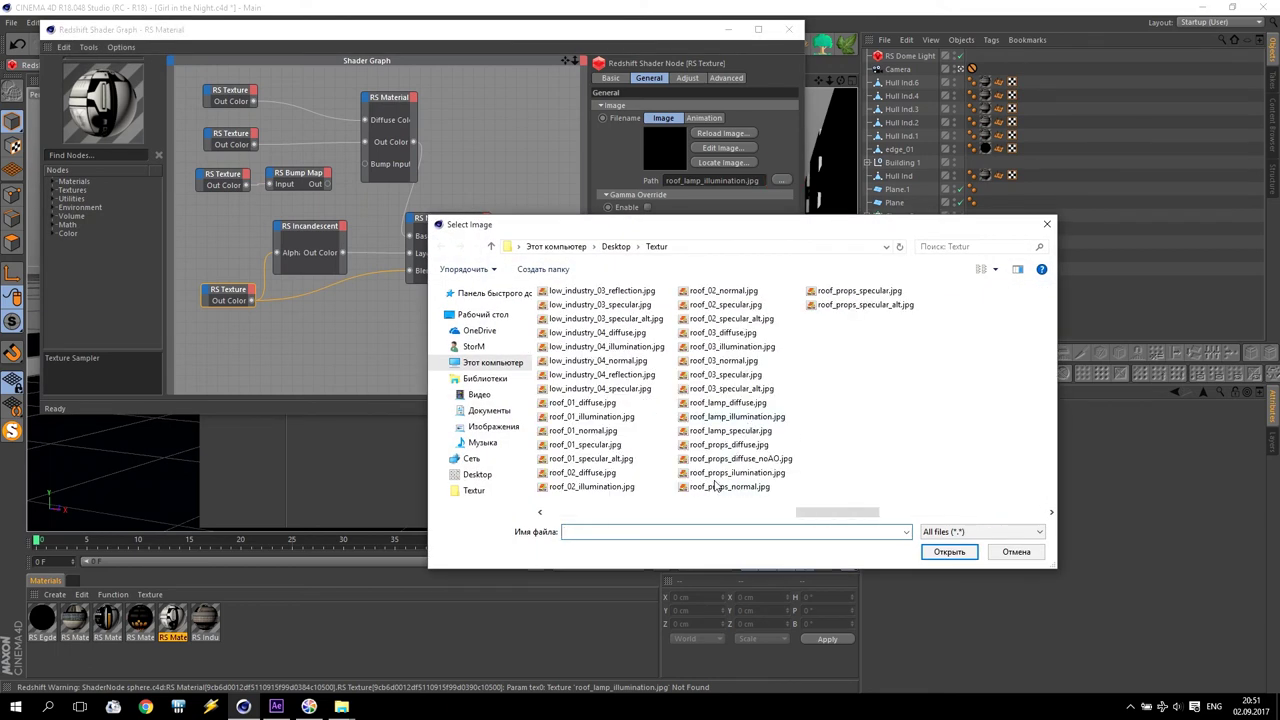
pyautogui.click(744, 418)
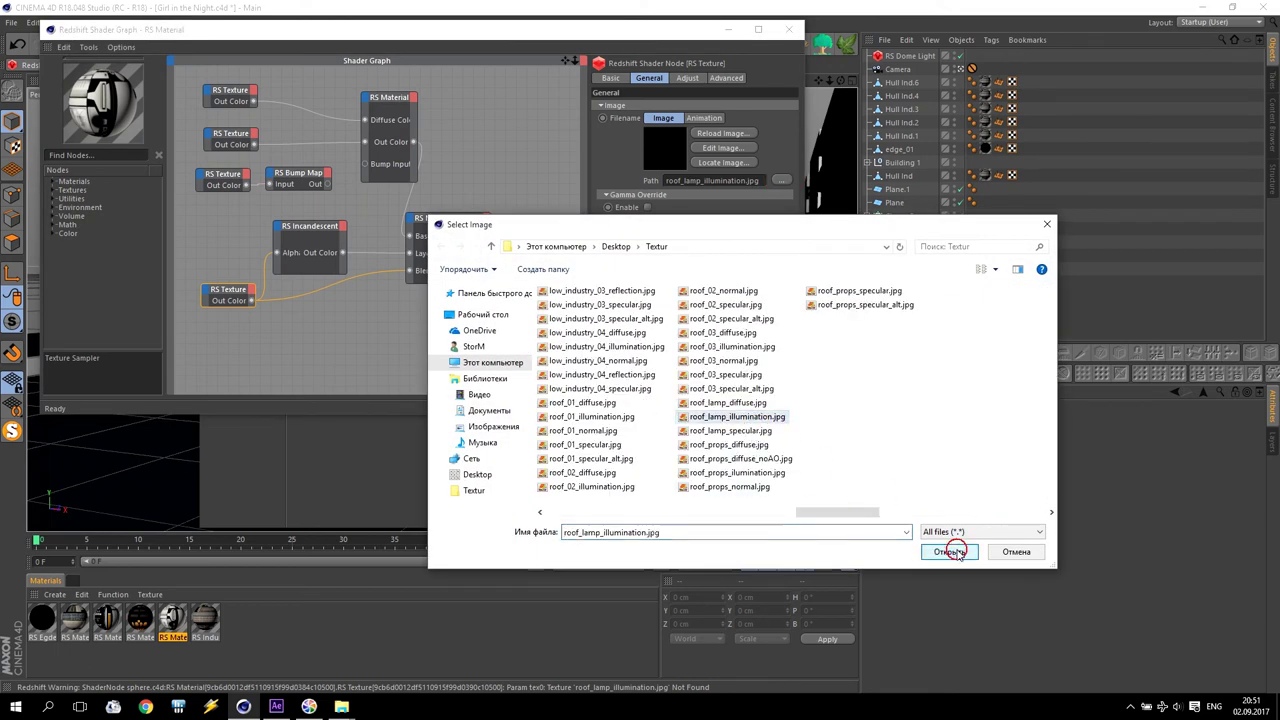
pyautogui.click(949, 552)
pyautogui.click(730, 404)
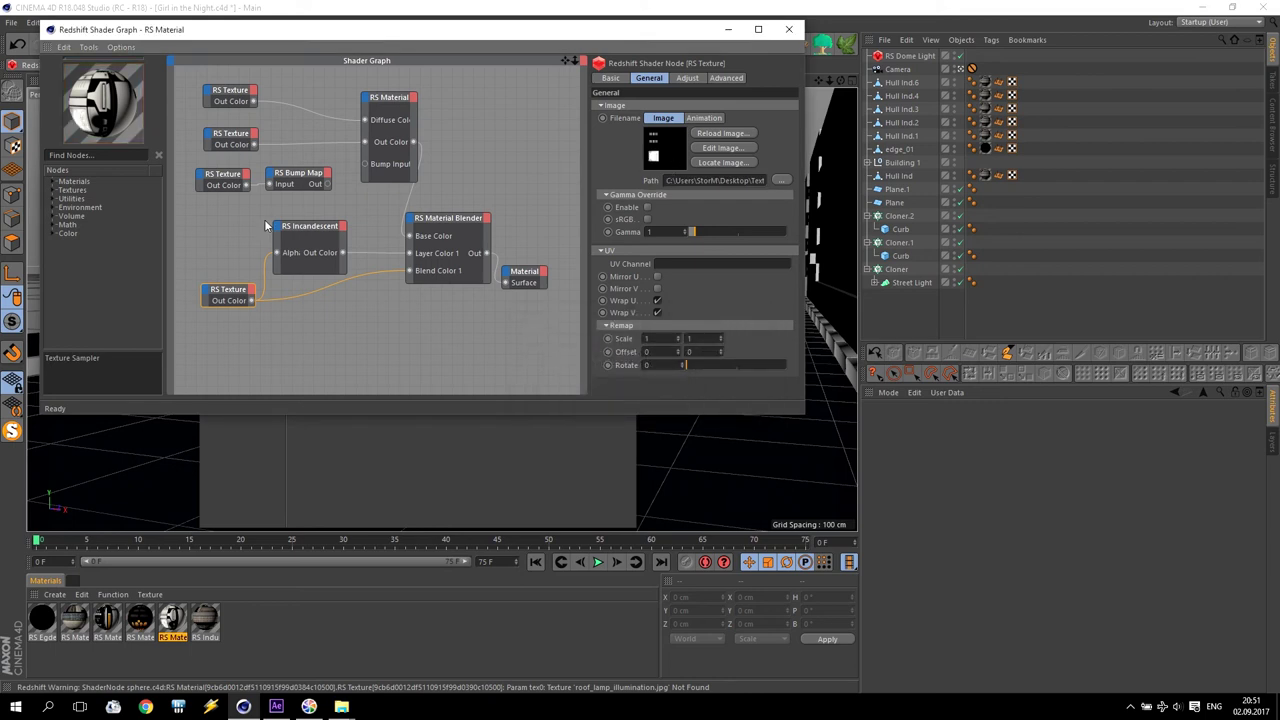
# Open the black antenna material's shader graph and inspect its top texture node
pyautogui.click(789, 29)
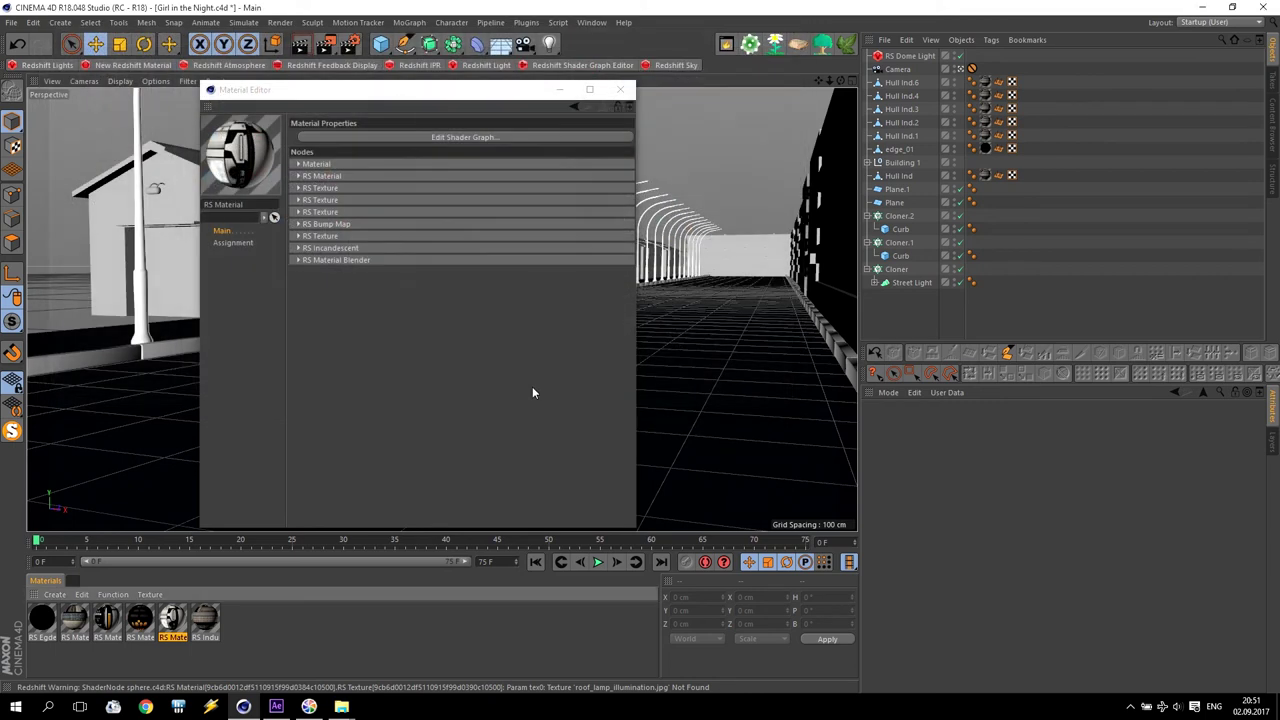
pyautogui.doubleClick(141, 625)
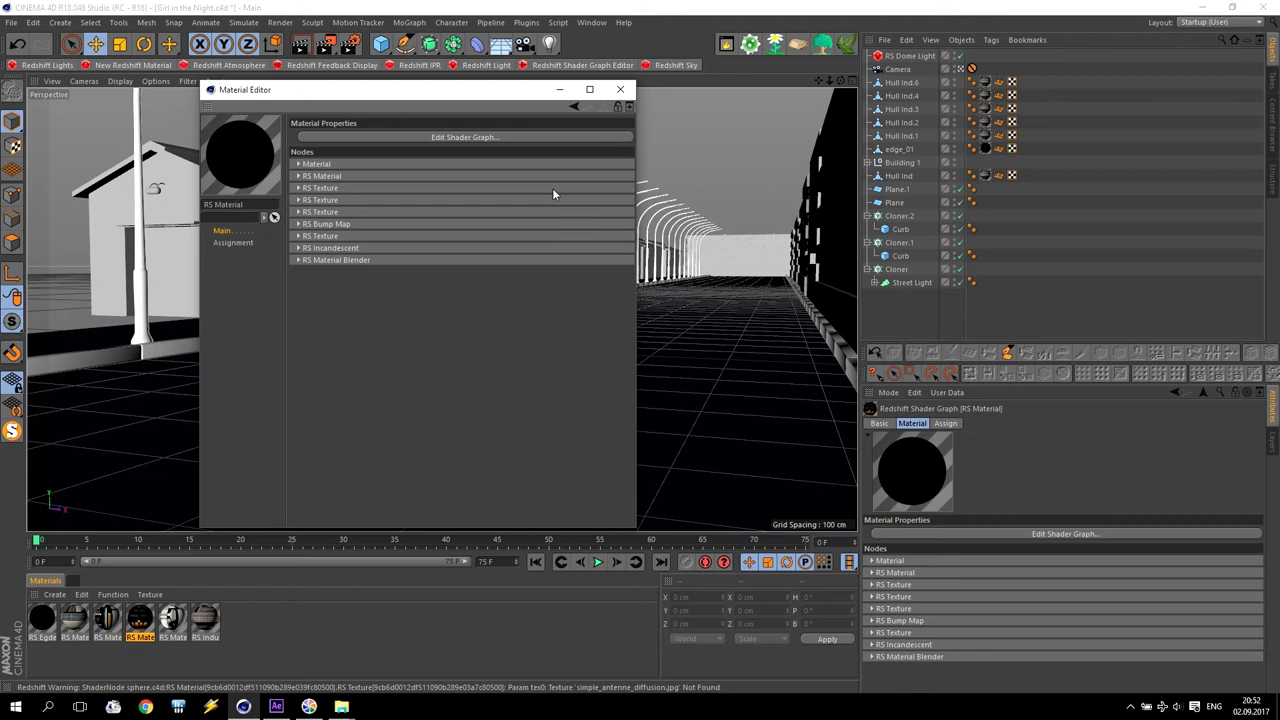
pyautogui.click(443, 140)
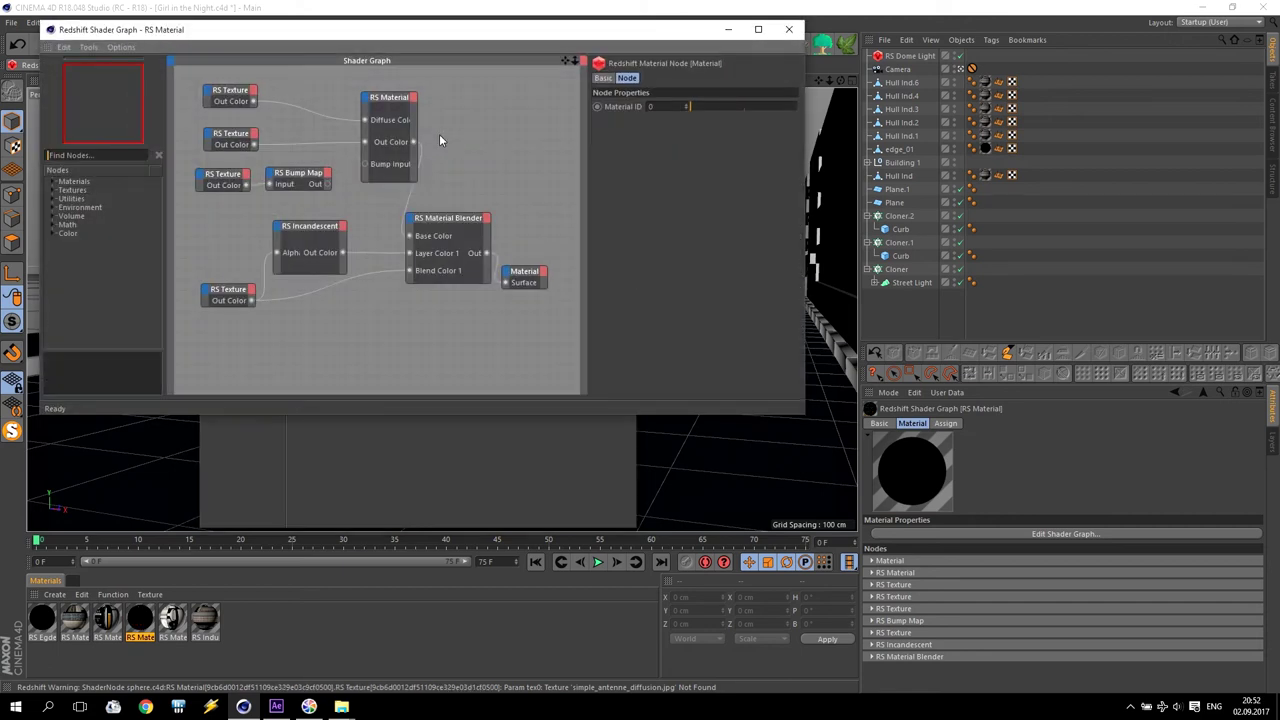
pyautogui.click(230, 95)
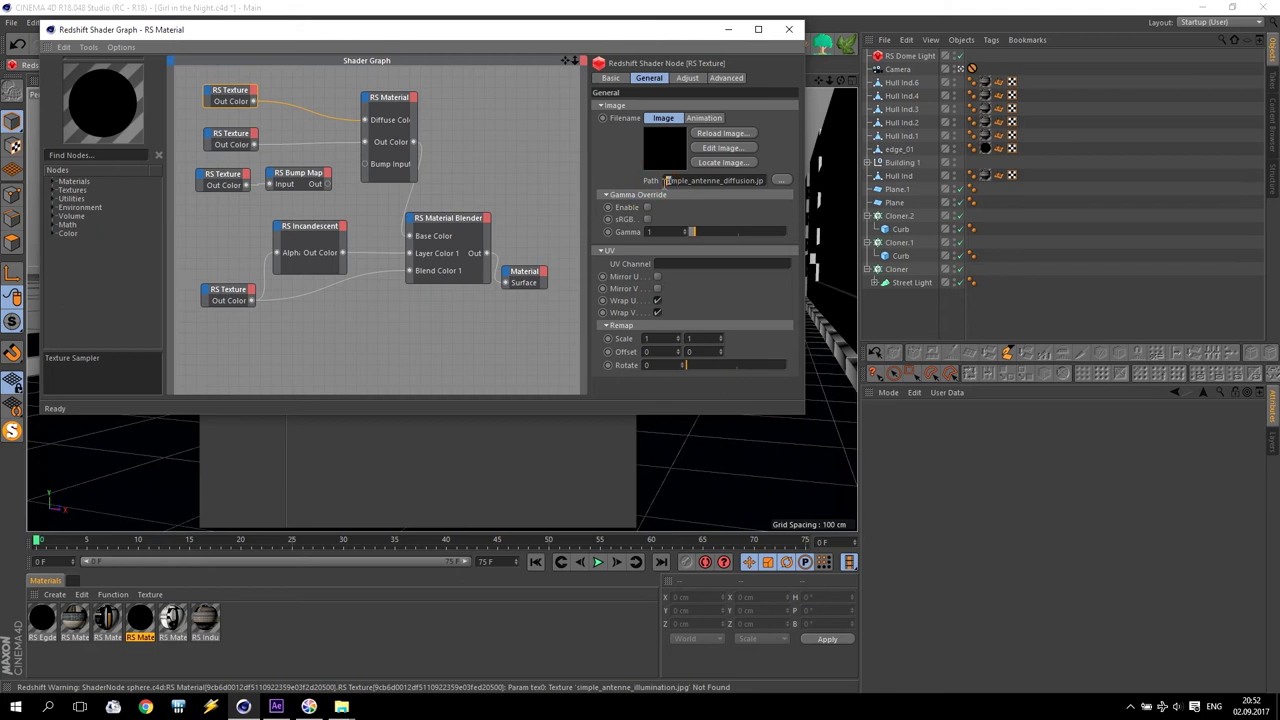
# Relink the antenna bump texture to industrial_building_01_normal.jpg and review the other nodes' image paths
pyautogui.click(232, 134)
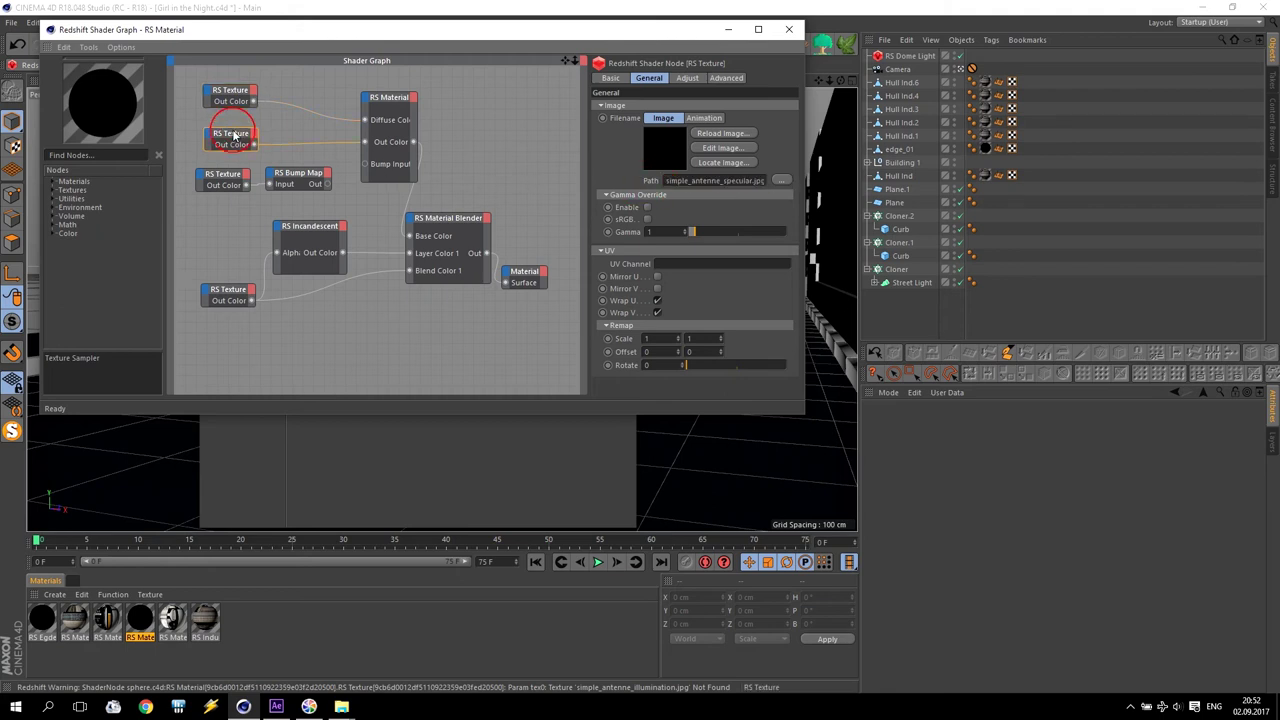
pyautogui.click(228, 178)
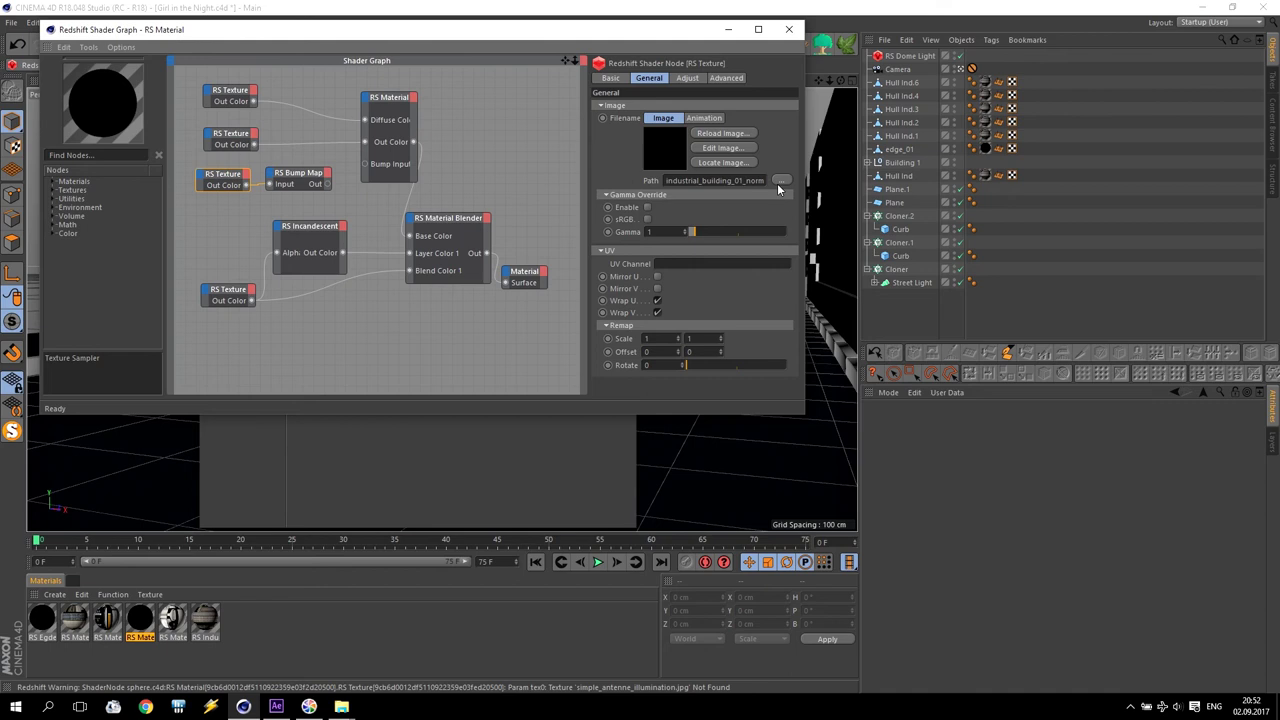
pyautogui.click(780, 182)
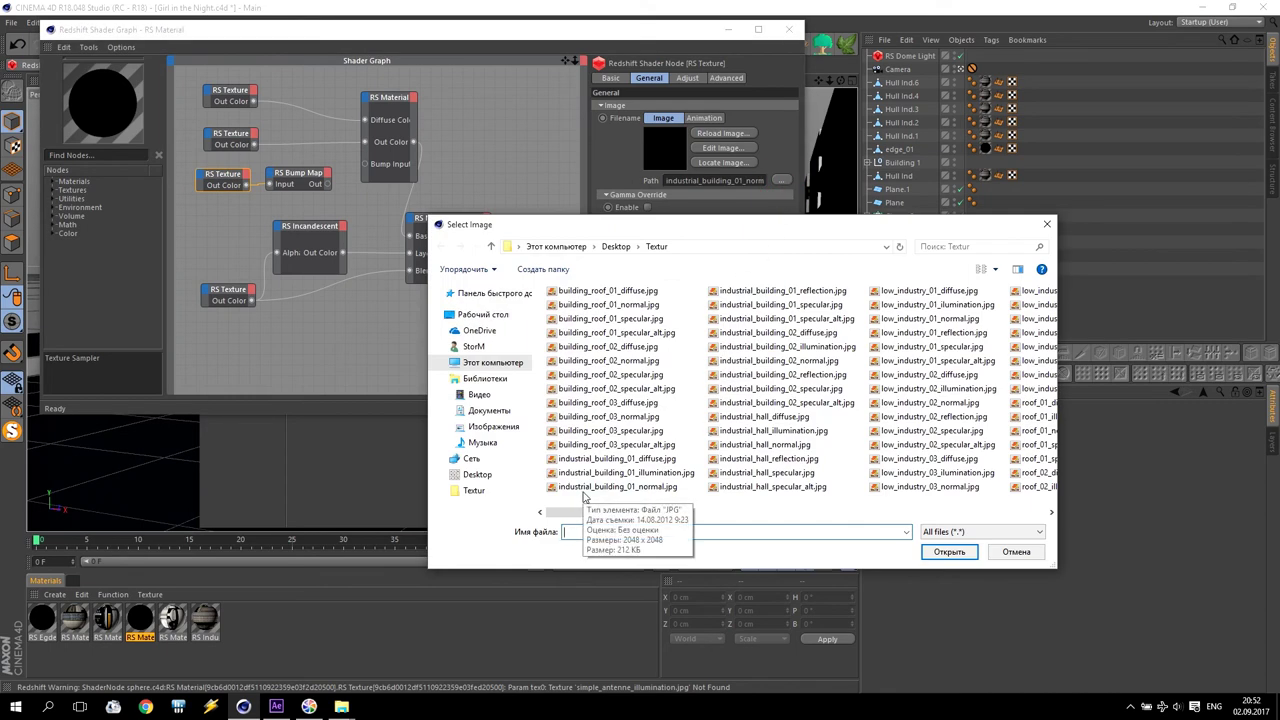
pyautogui.click(614, 487)
pyautogui.click(948, 551)
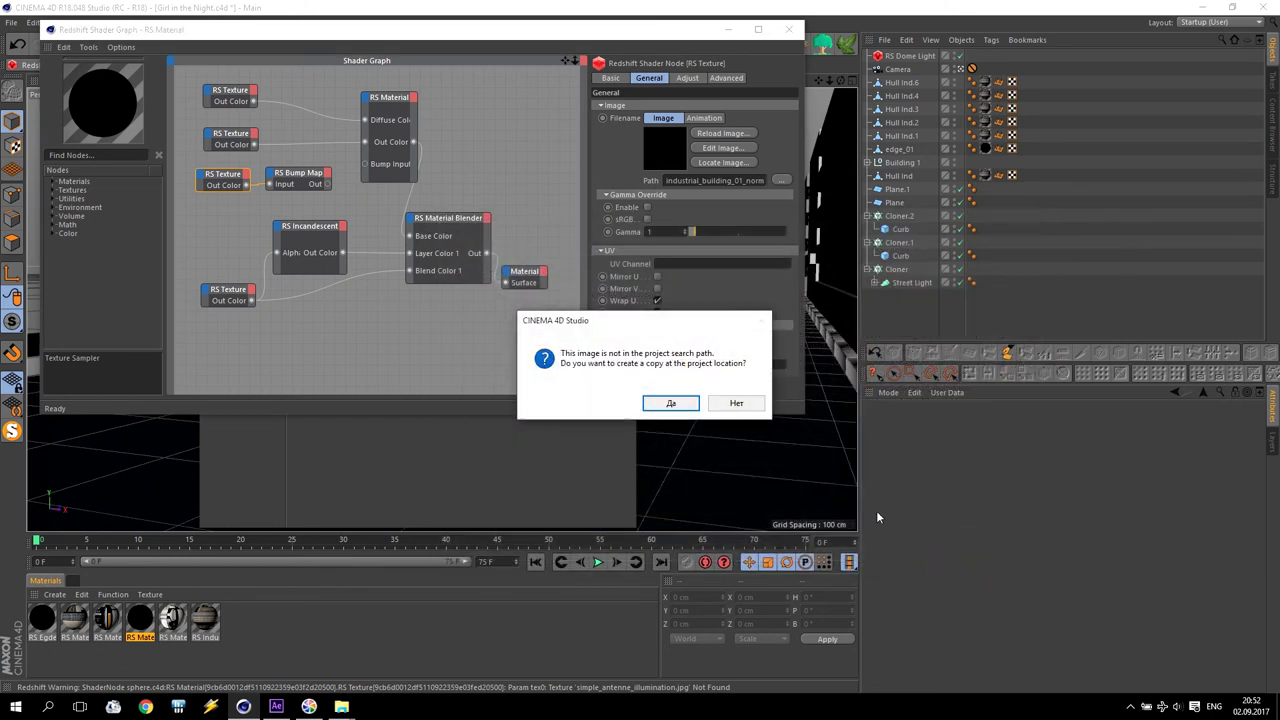
pyautogui.click(737, 405)
pyautogui.click(222, 290)
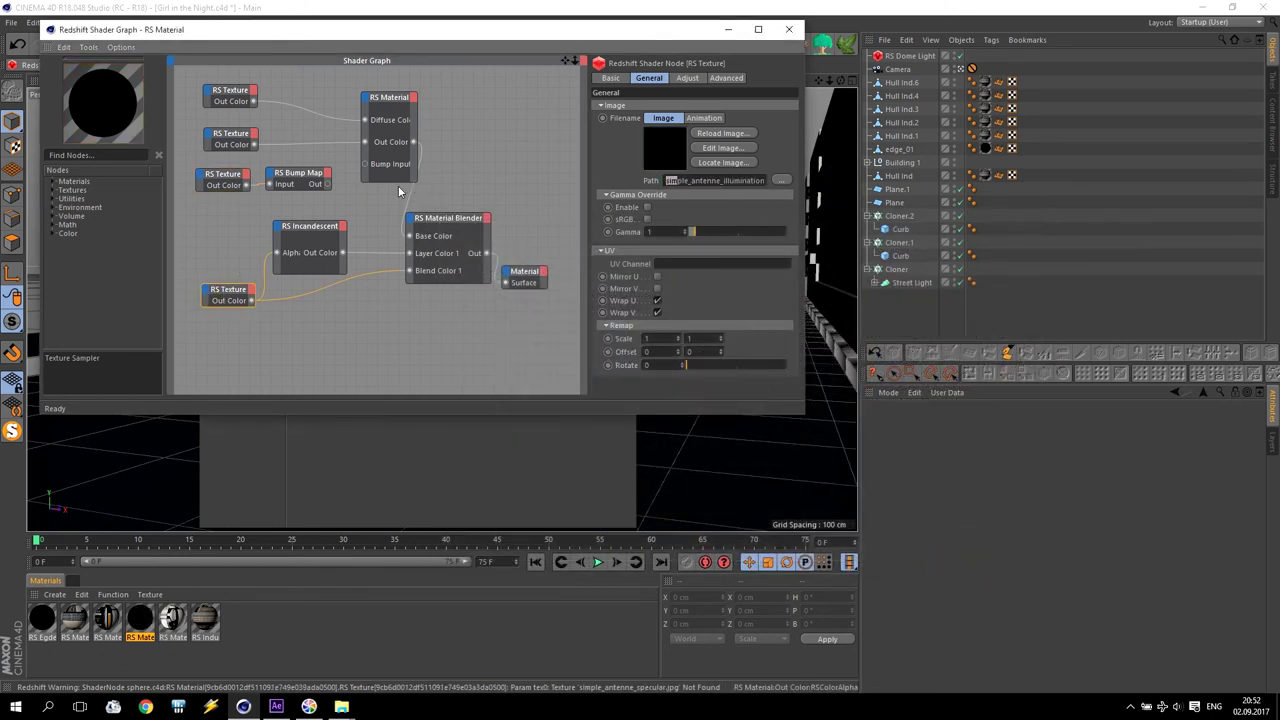
pyautogui.click(236, 137)
pyautogui.click(230, 98)
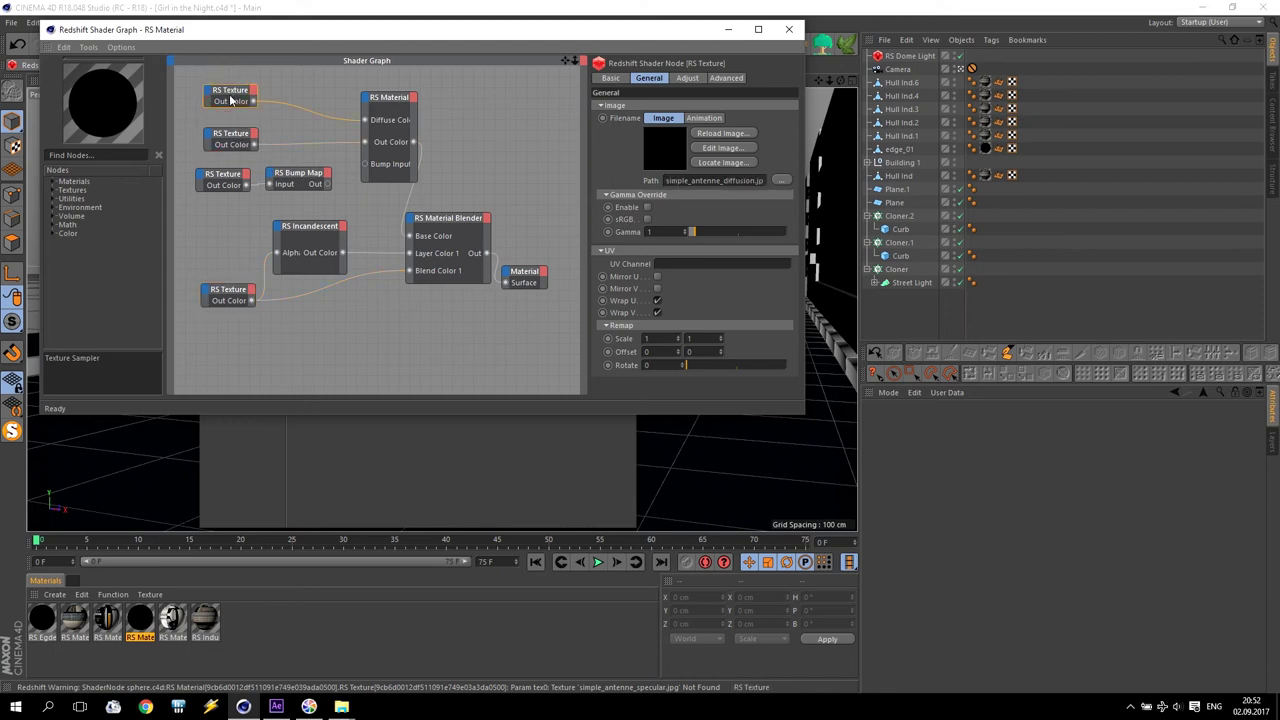
# Search tex for 'simpl' and drag the three simple_antenne images into Textur
pyautogui.click(272, 645)
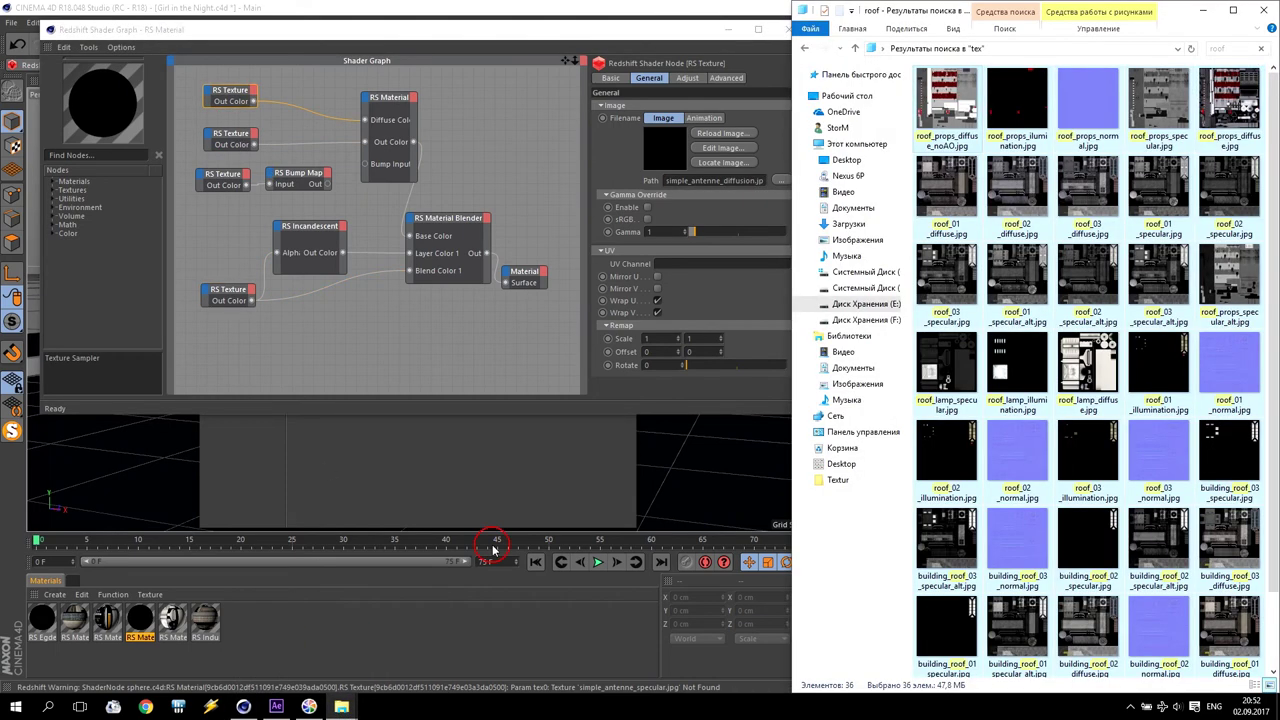
pyautogui.click(1243, 47)
pyautogui.write('s')
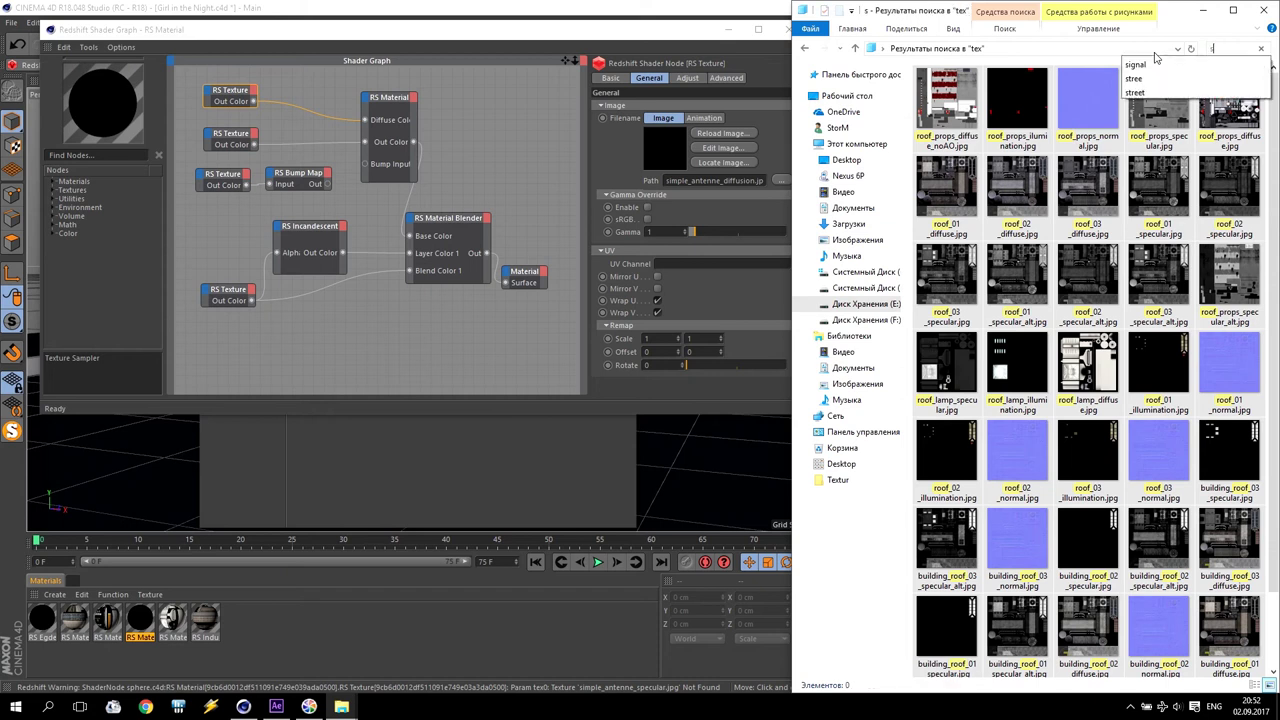
pyautogui.write('impl')
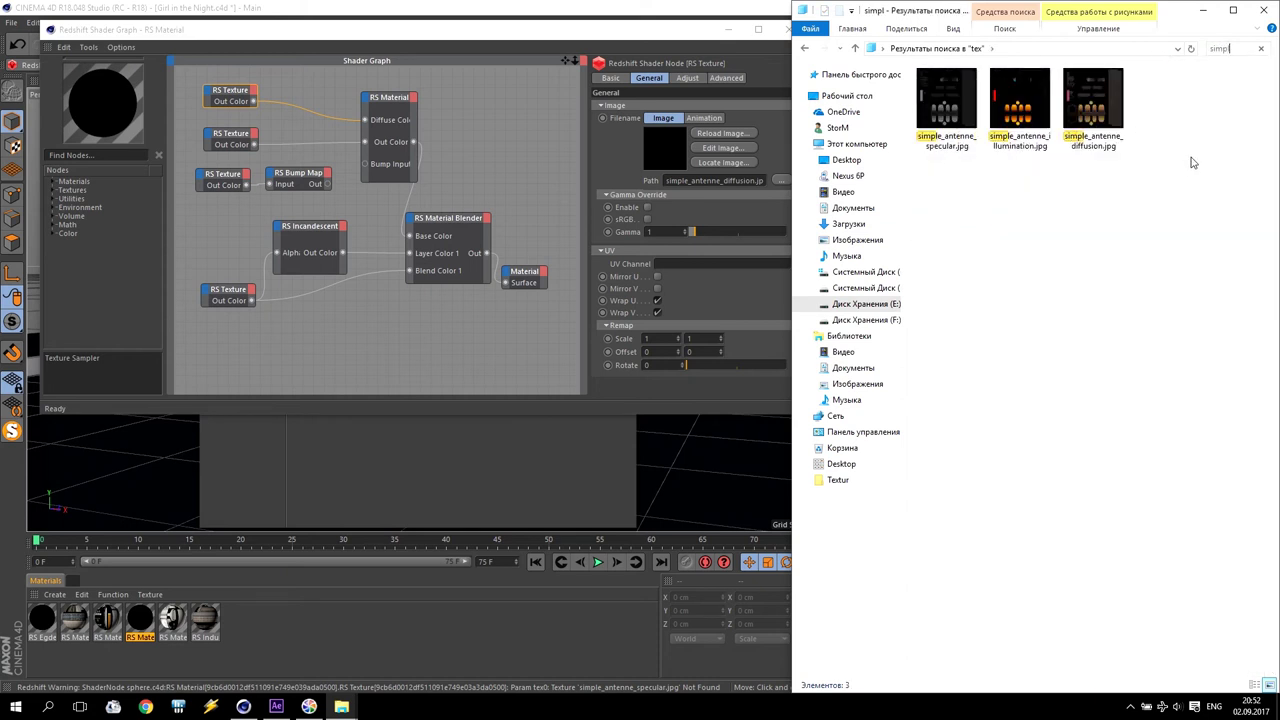
pyautogui.moveTo(1192, 186)
pyautogui.mouseDown()
pyautogui.moveTo(936, 88)
pyautogui.moveTo(373, 655)
pyautogui.mouseUp()
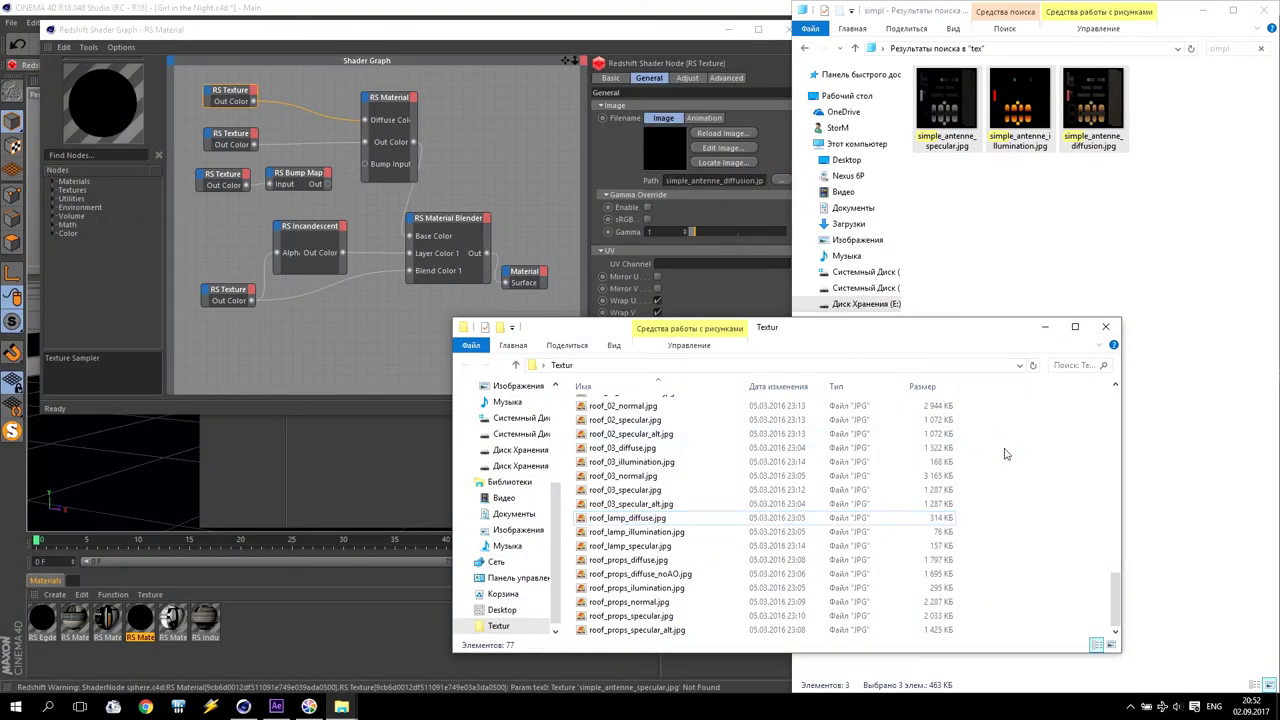
pyautogui.moveTo(373, 655); pyautogui.dragTo(1004, 450)
pyautogui.click(666, 290)
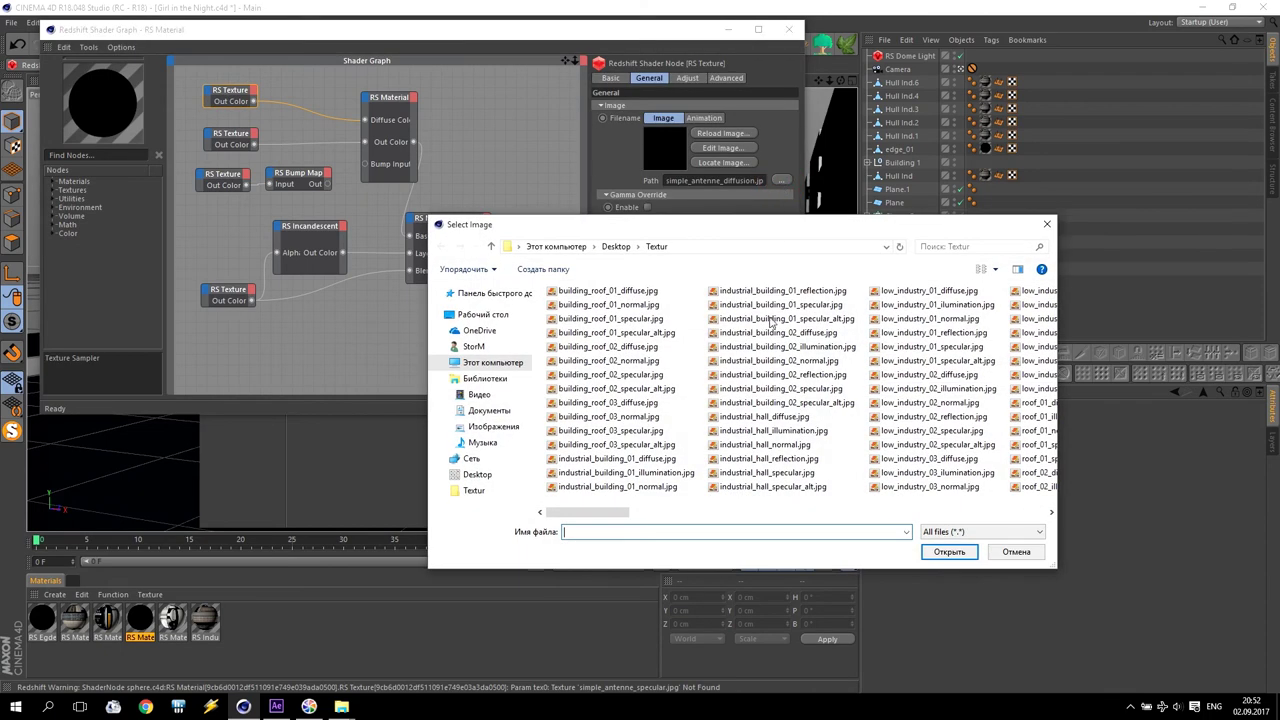
# Relink the top RS Texture node to simple_antenne_diffusion.jpg
pyautogui.scroll(-10, 769, 398)
pyautogui.click(634, 318)
pyautogui.click(945, 552)
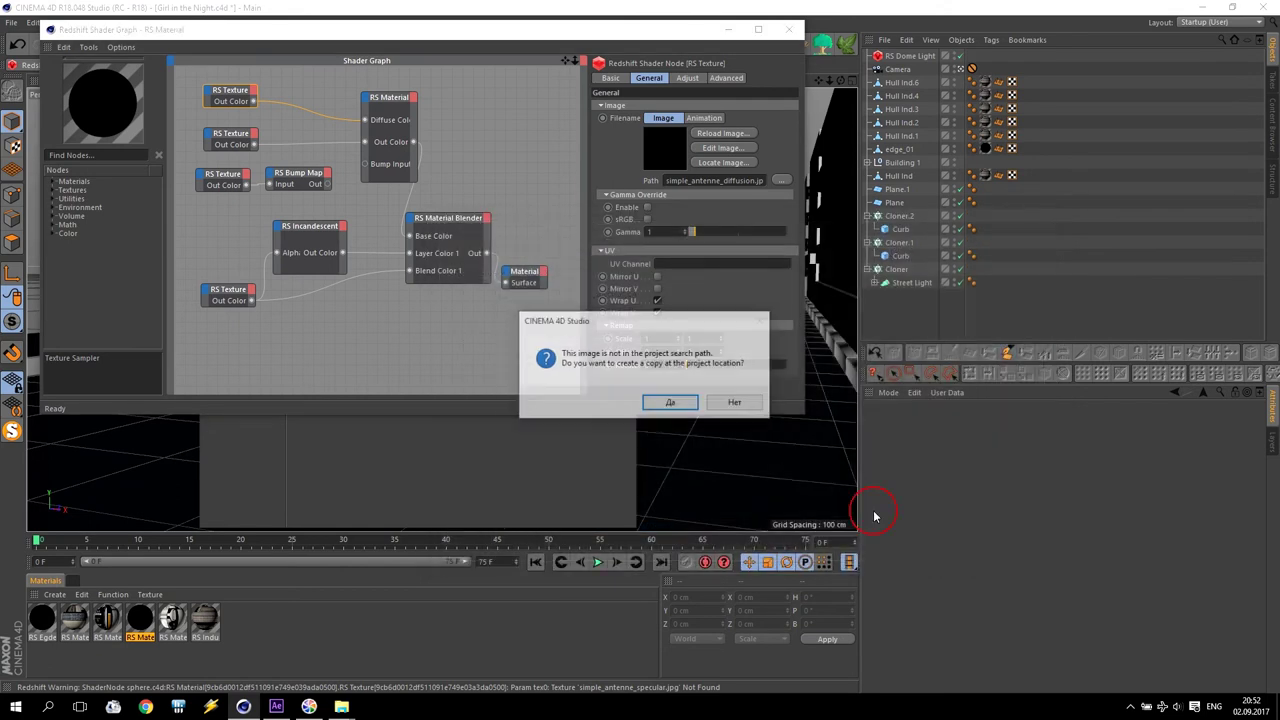
pyautogui.click(736, 404)
# Relink the second RS Texture node to simple_antenne_specular.jpg
pyautogui.click(238, 139)
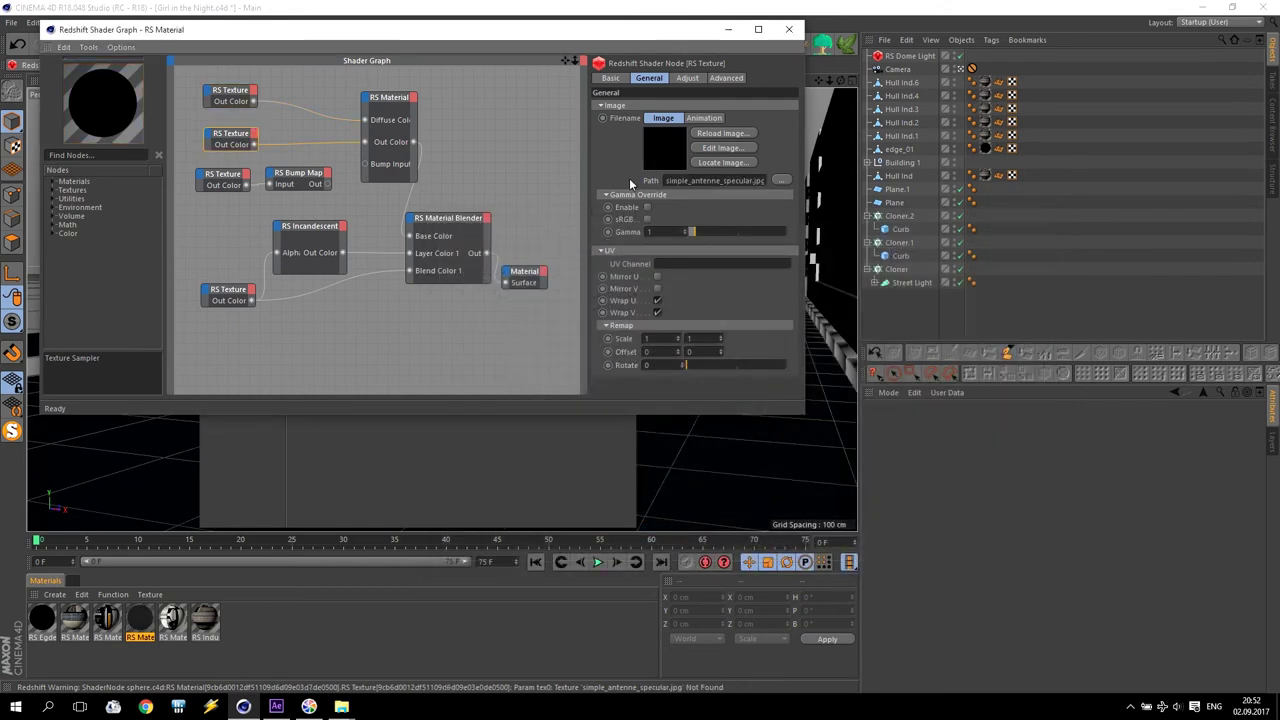
pyautogui.click(781, 180)
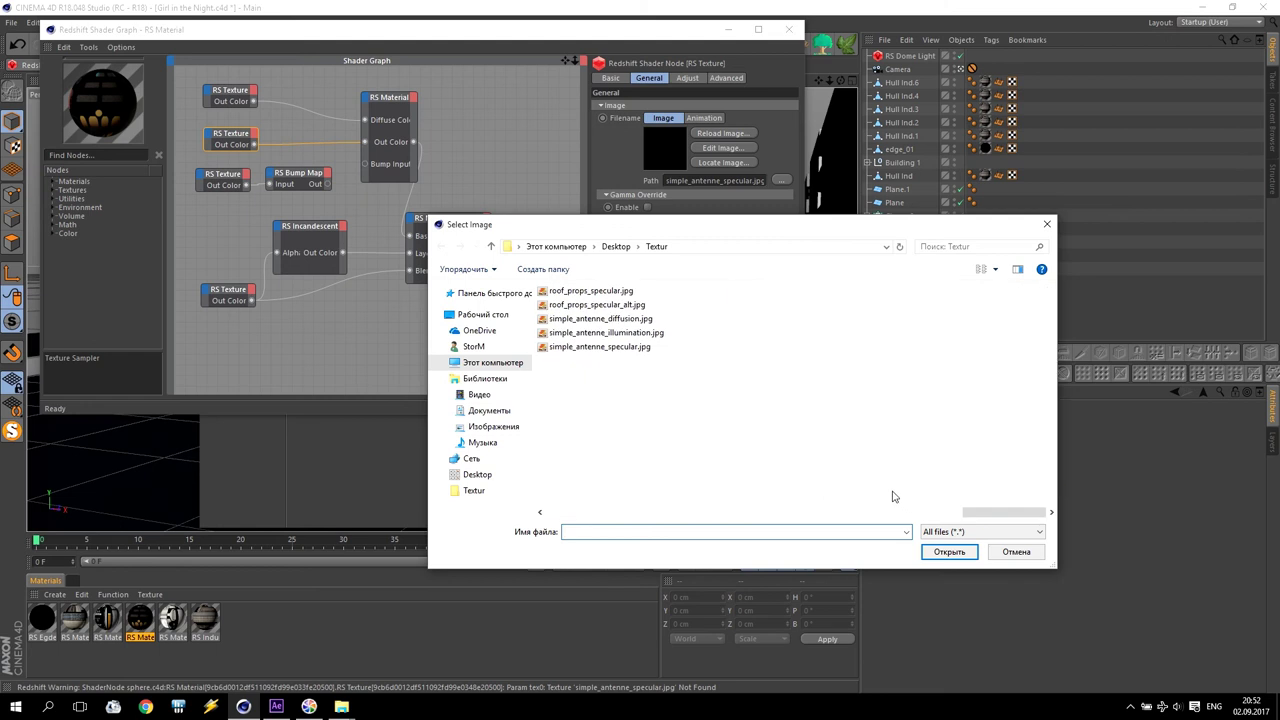
pyautogui.click(629, 346)
pyautogui.click(949, 552)
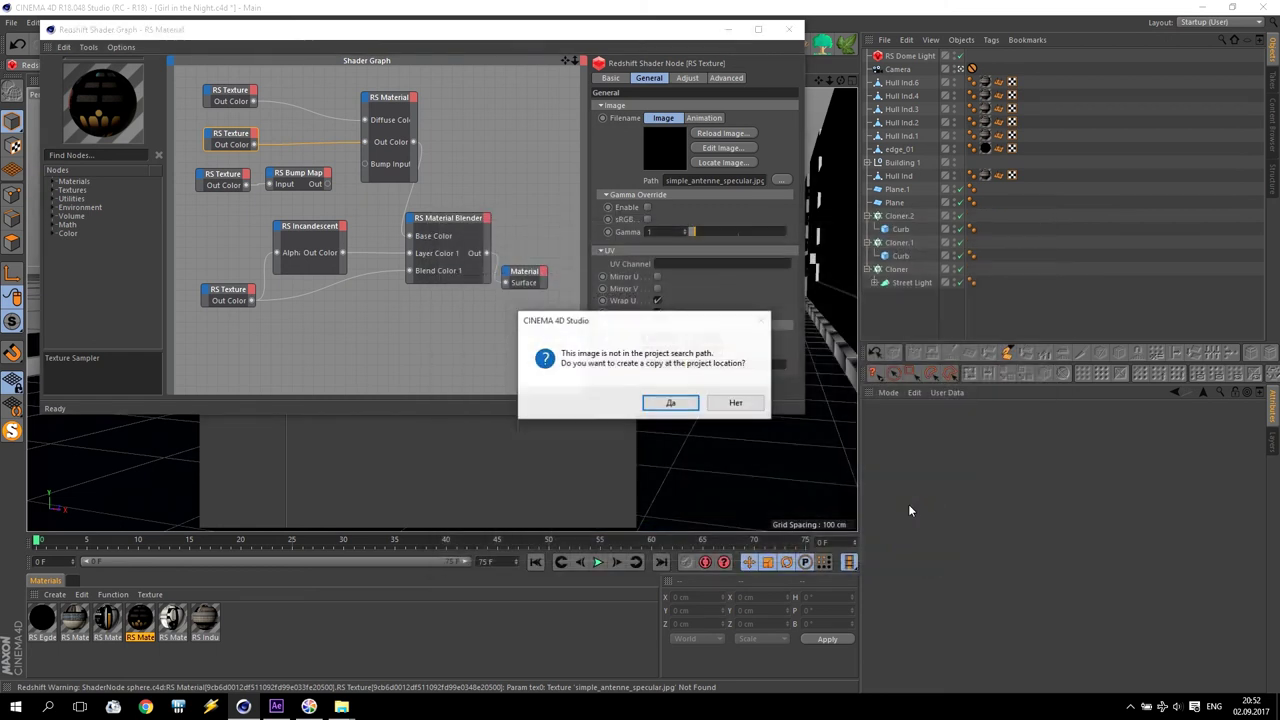
pyautogui.click(736, 404)
# Relink the bottom RS Texture node to simple_antenne_illumination.jpg
pyautogui.click(222, 177)
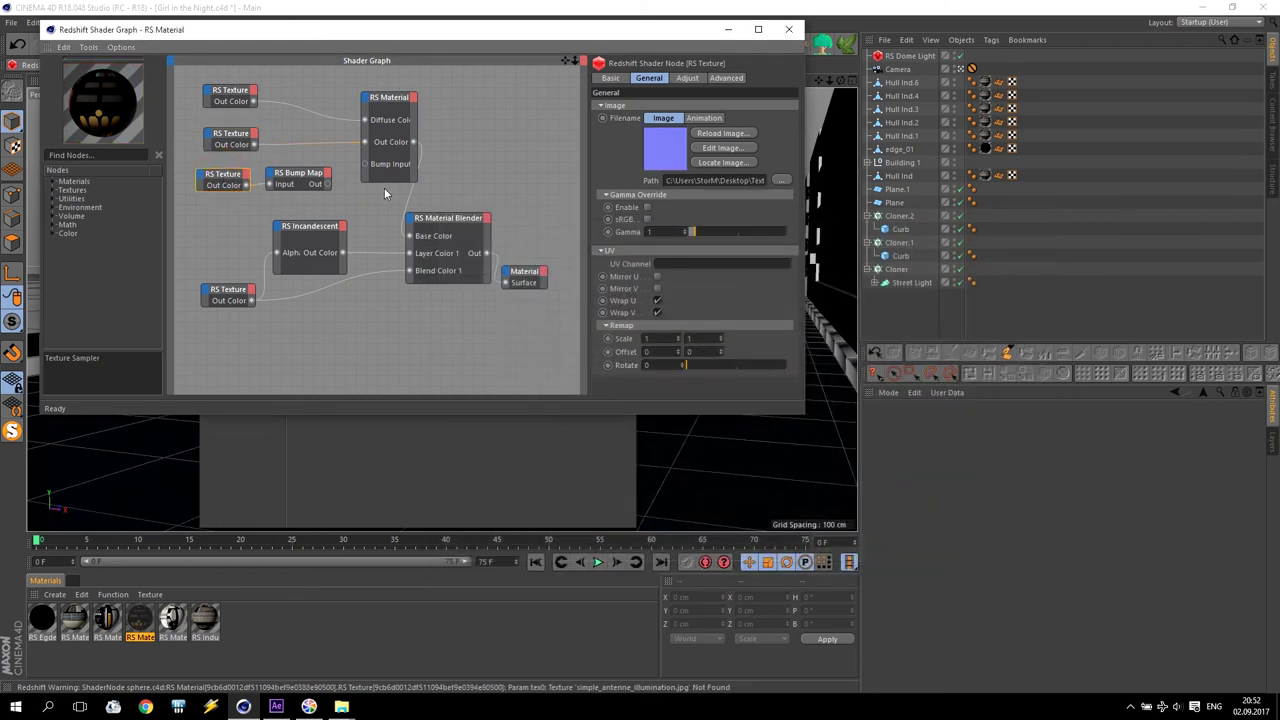
pyautogui.click(225, 296)
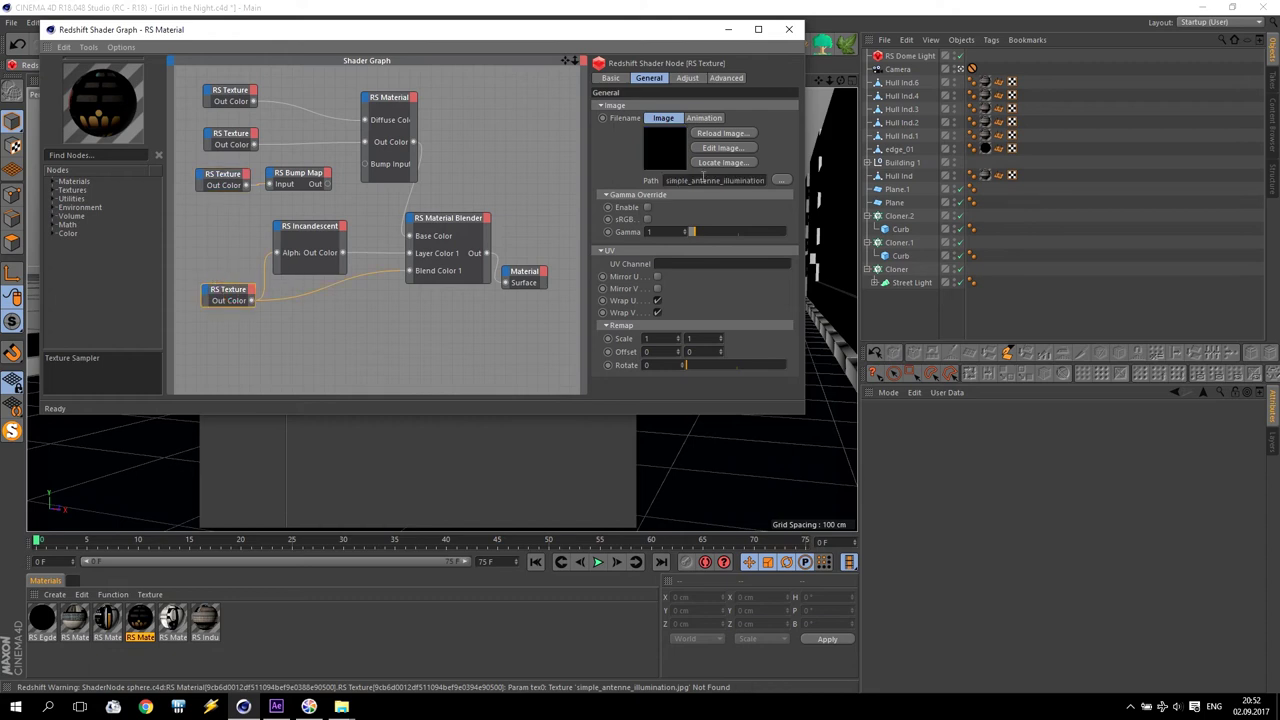
pyautogui.click(784, 181)
pyautogui.click(606, 333)
pyautogui.click(946, 553)
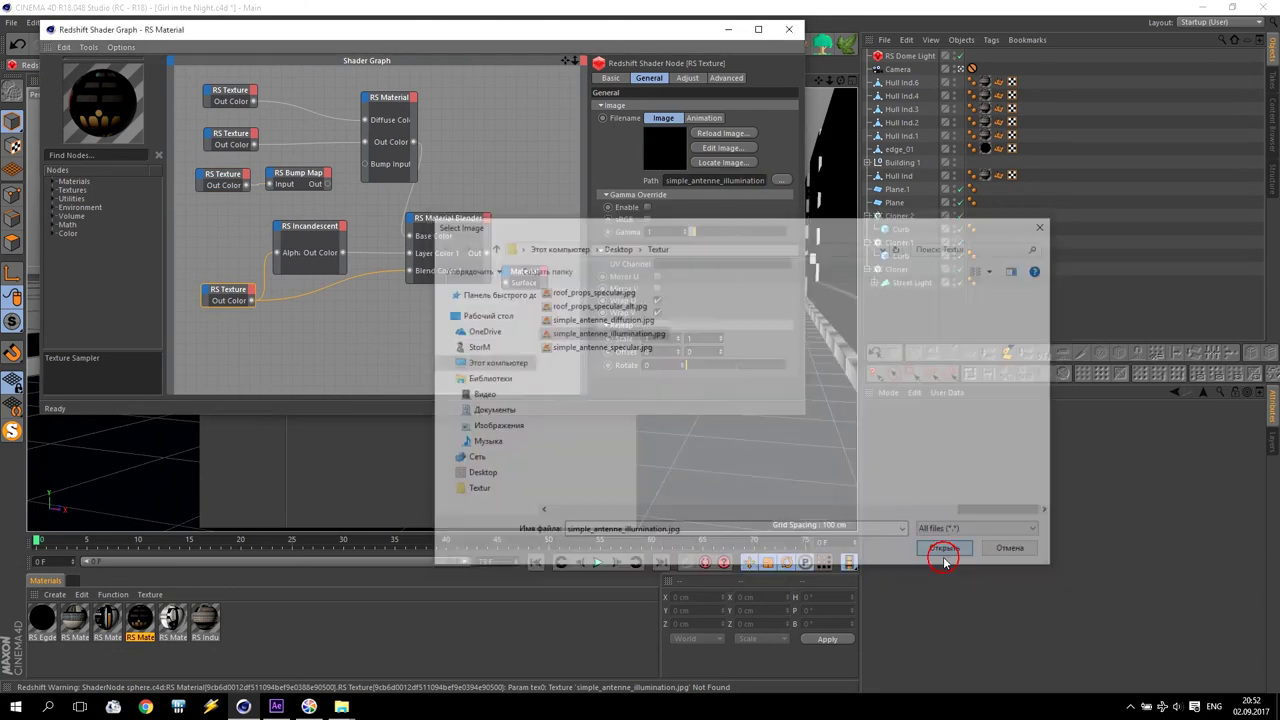
pyautogui.click(737, 403)
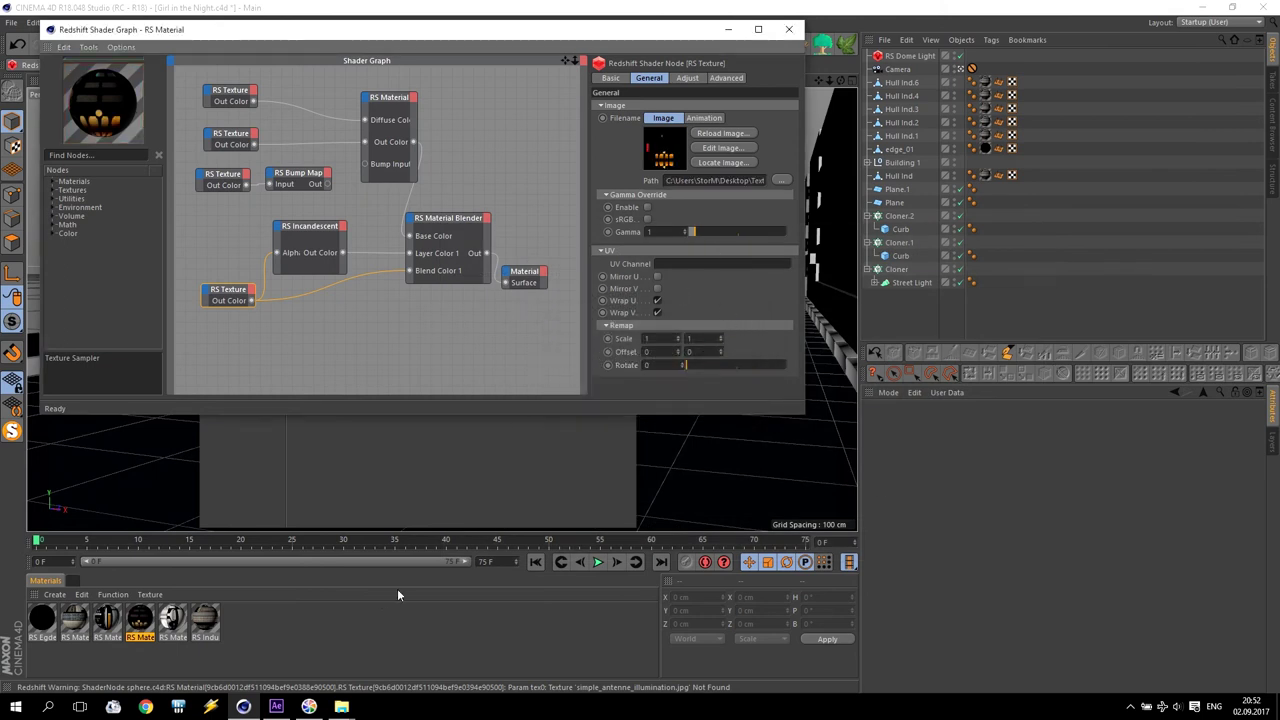
# Open the double_antenne material's shader graph and inspect its top, second and bump texture nodes
pyautogui.click(790, 30)
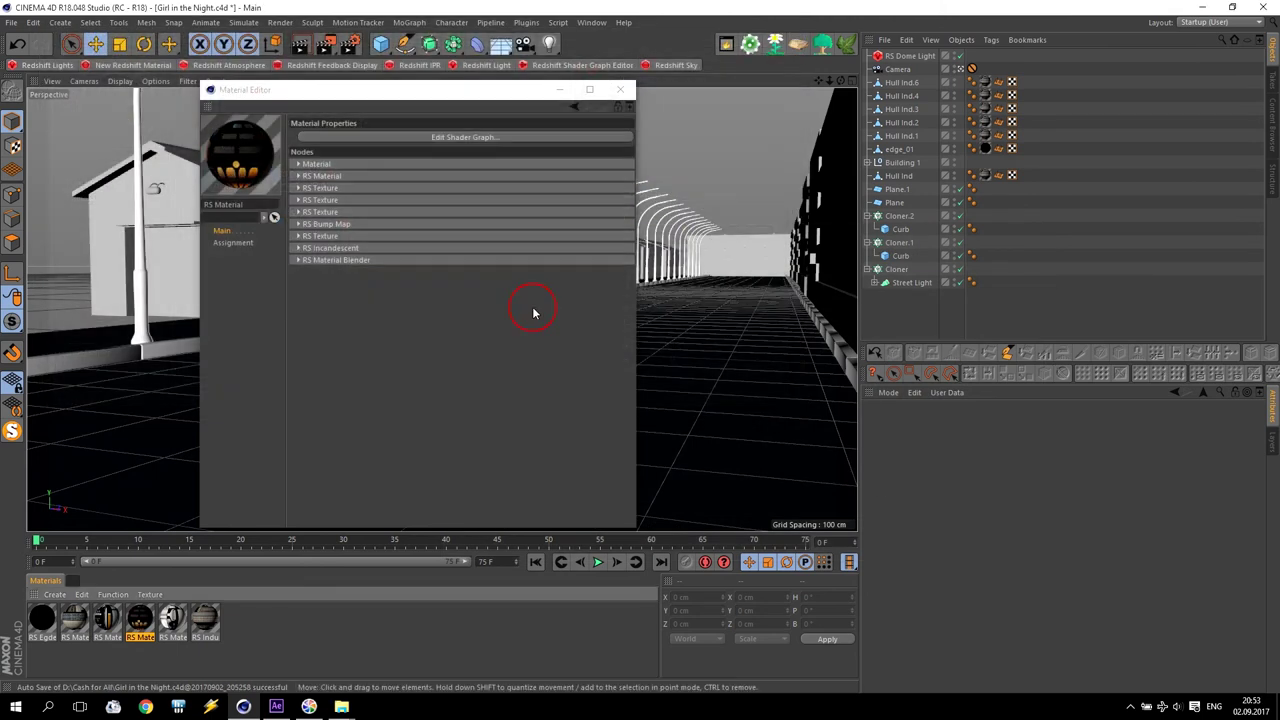
pyautogui.doubleClick(107, 620)
pyautogui.click(439, 137)
pyautogui.click(232, 90)
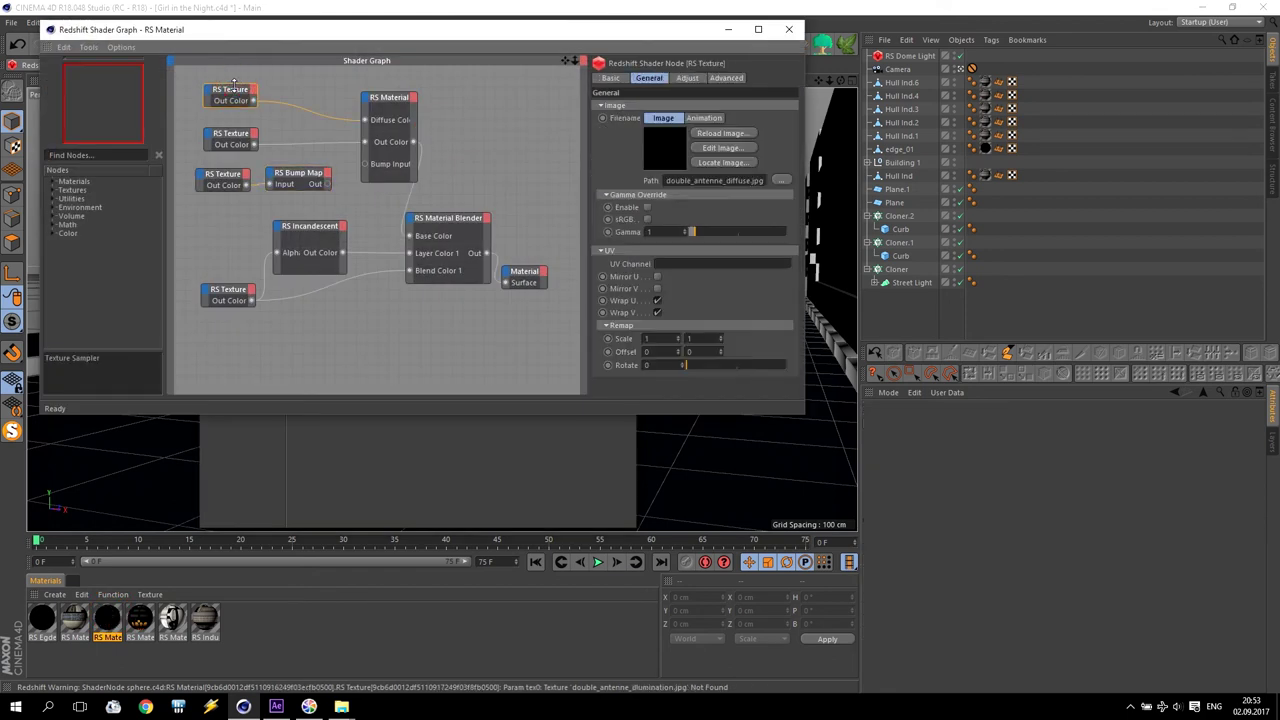
pyautogui.click(234, 137)
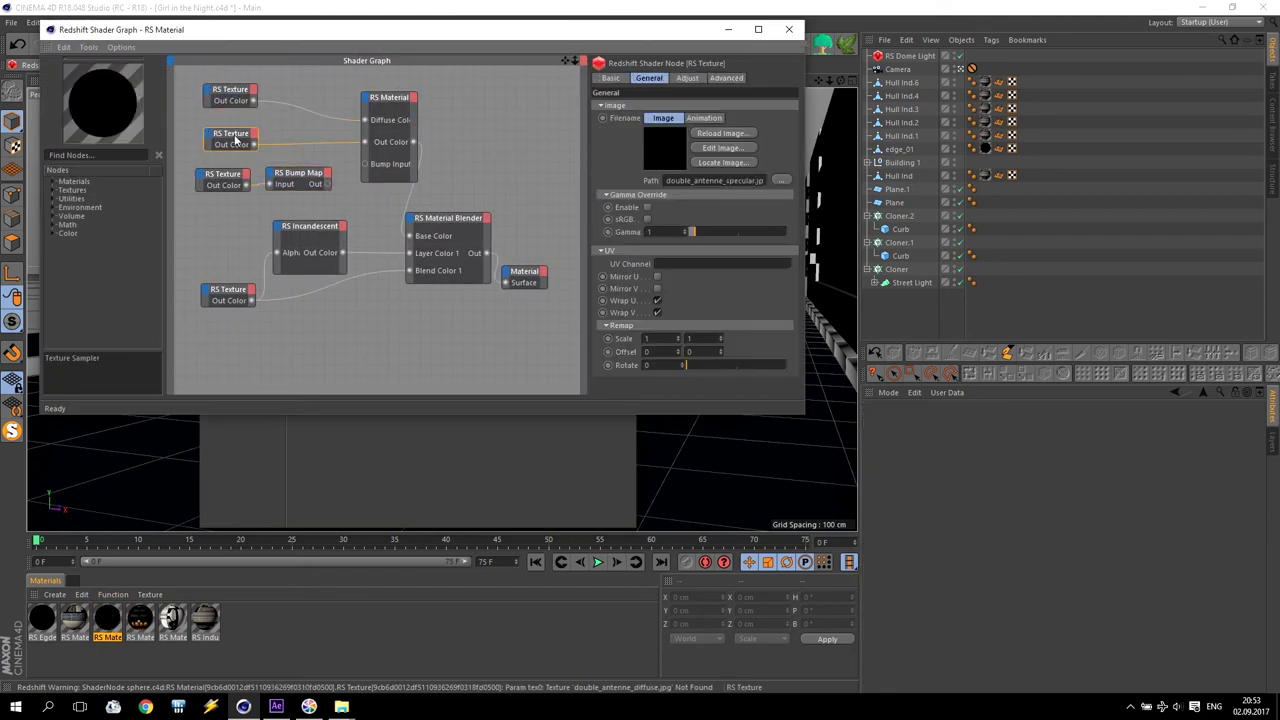
pyautogui.click(225, 175)
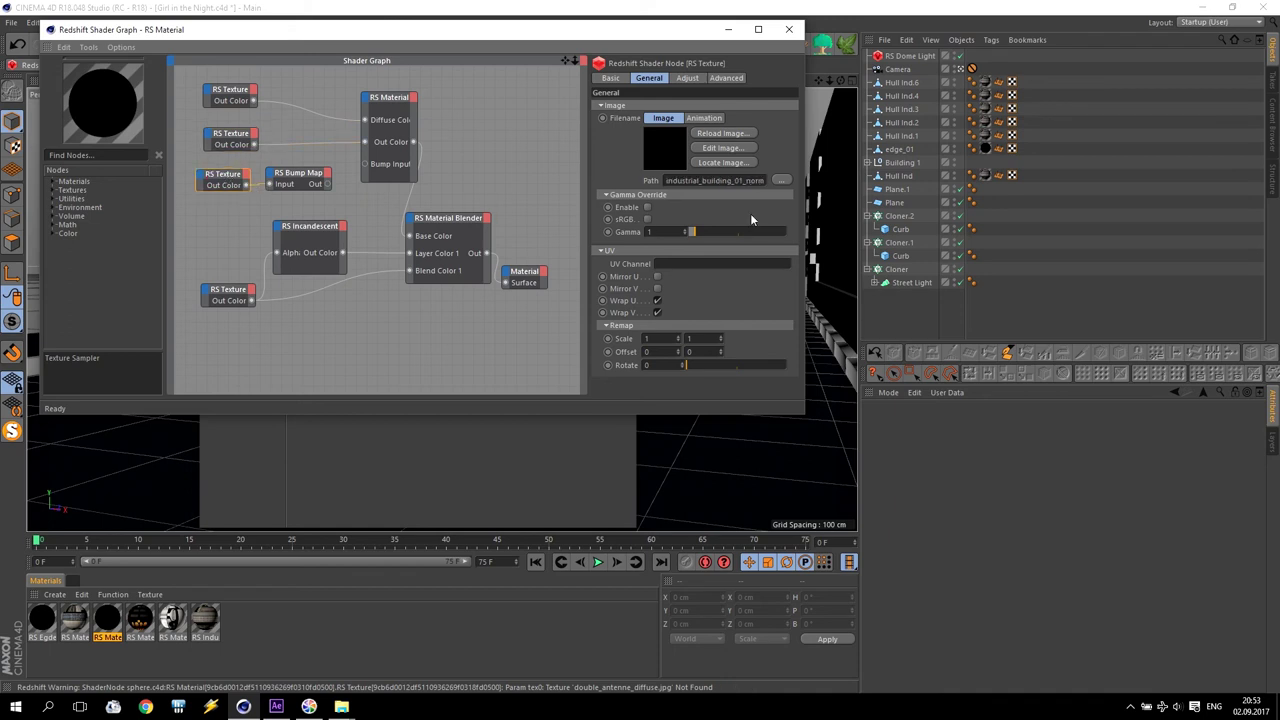
# Relink the bump texture node to industrial_building_01_normal.jpg and check the bottom node
pyautogui.click(780, 181)
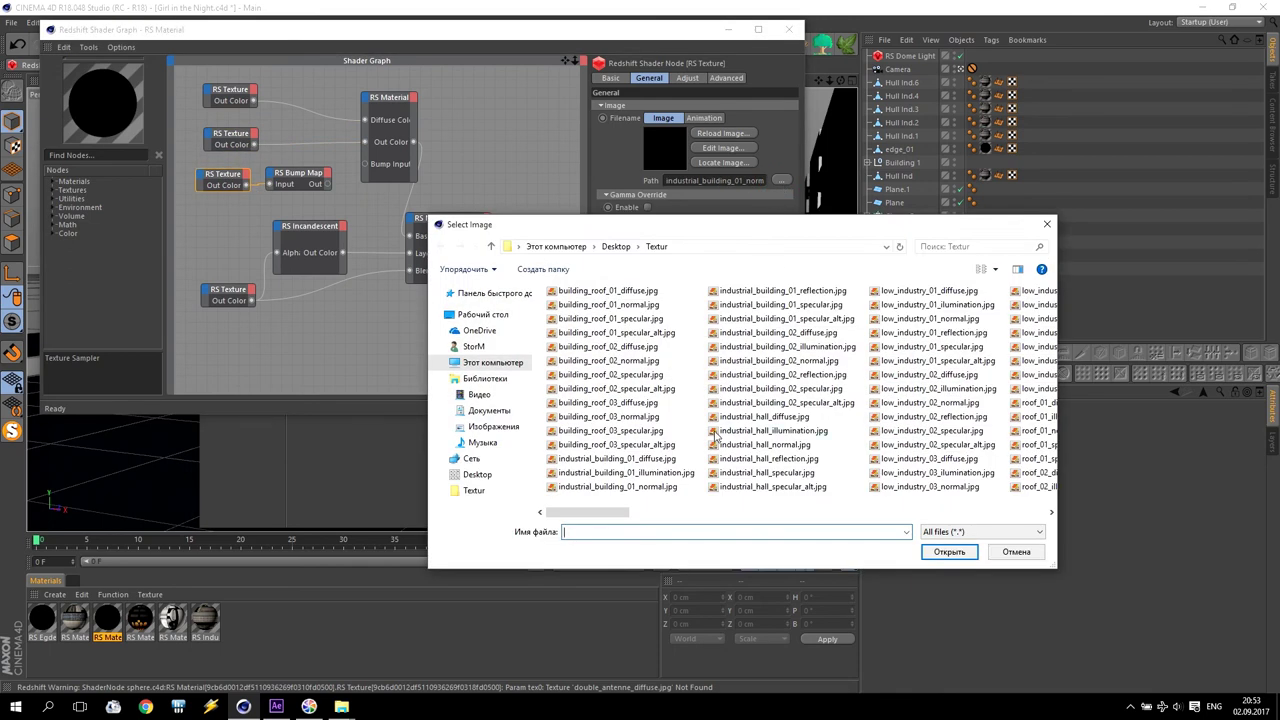
pyautogui.click(652, 487)
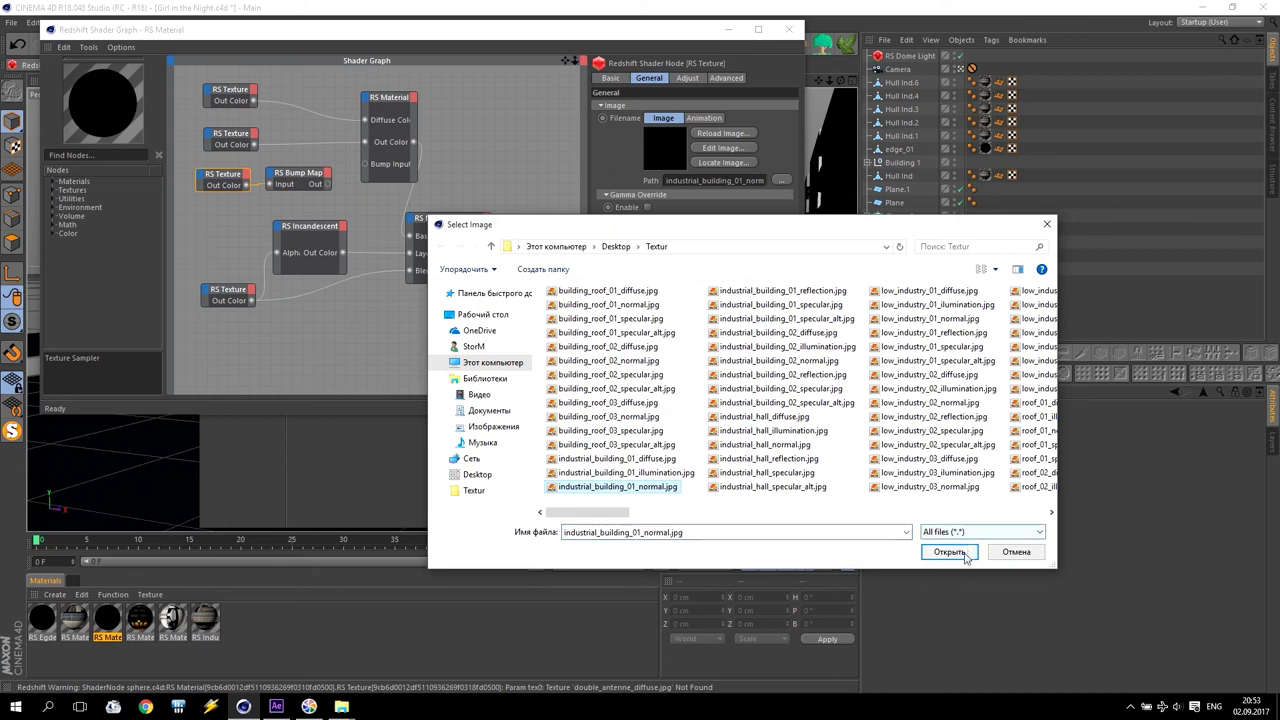
pyautogui.click(965, 553)
pyautogui.click(737, 403)
pyautogui.click(228, 290)
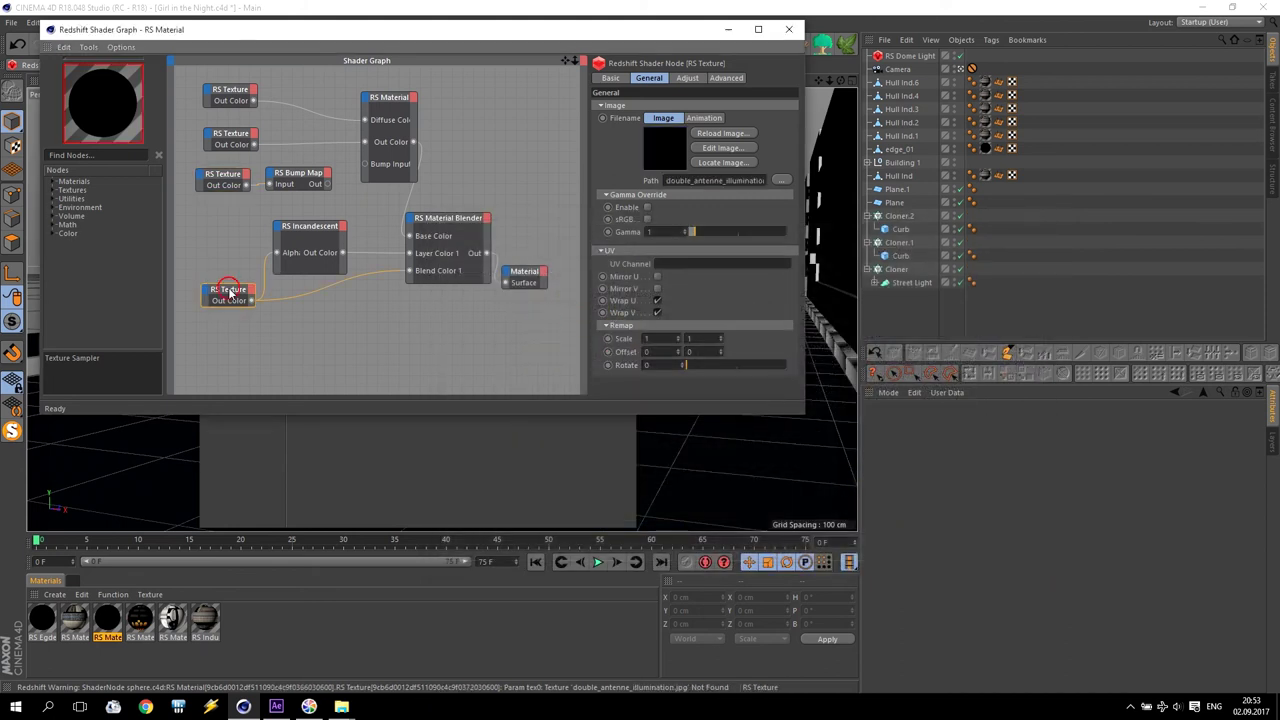
pyautogui.moveTo(342, 707)
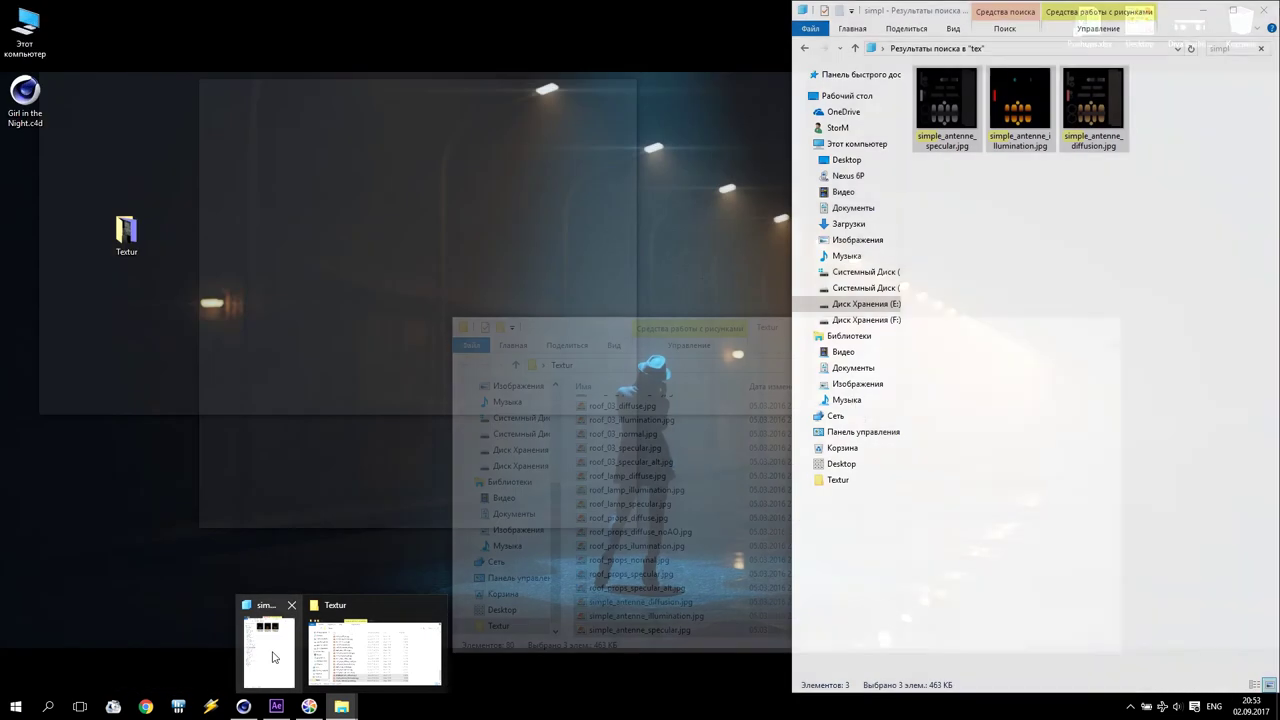
pyautogui.click(283, 655)
# Search tex for 'double' and copy the three double_antenne files
pyautogui.click(1233, 48)
pyautogui.write('oubl')
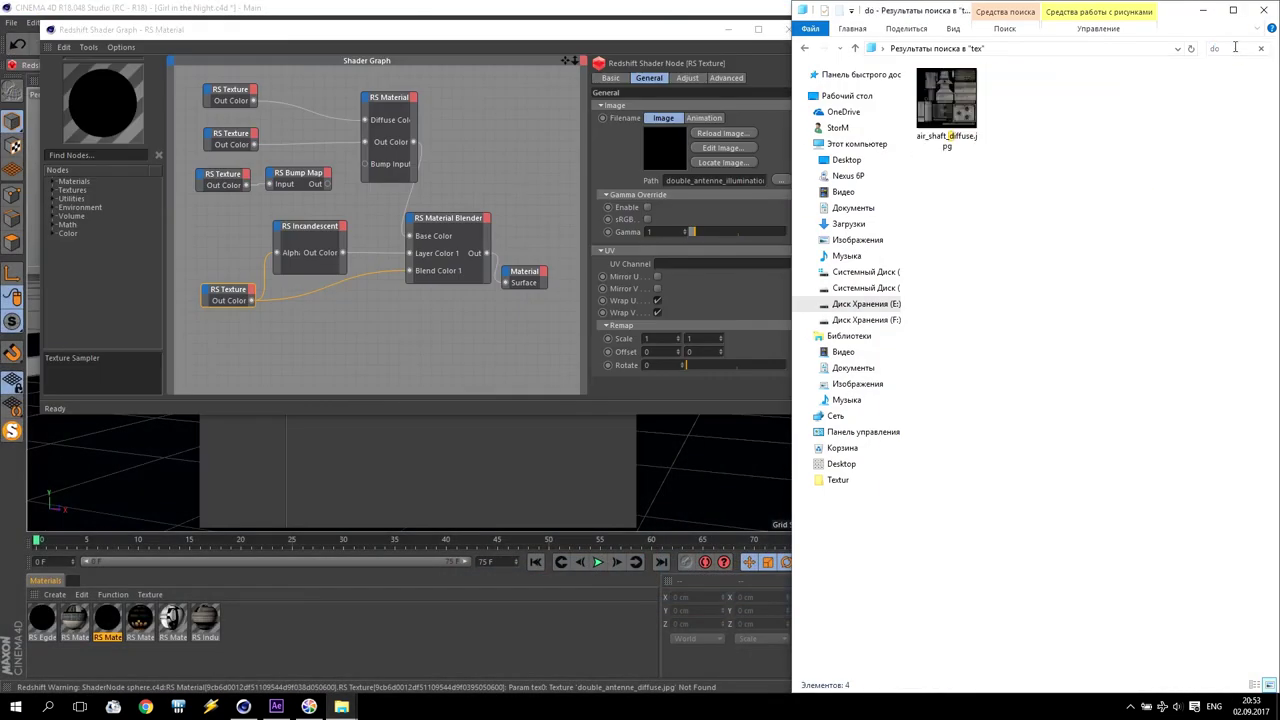
pyautogui.write('e')
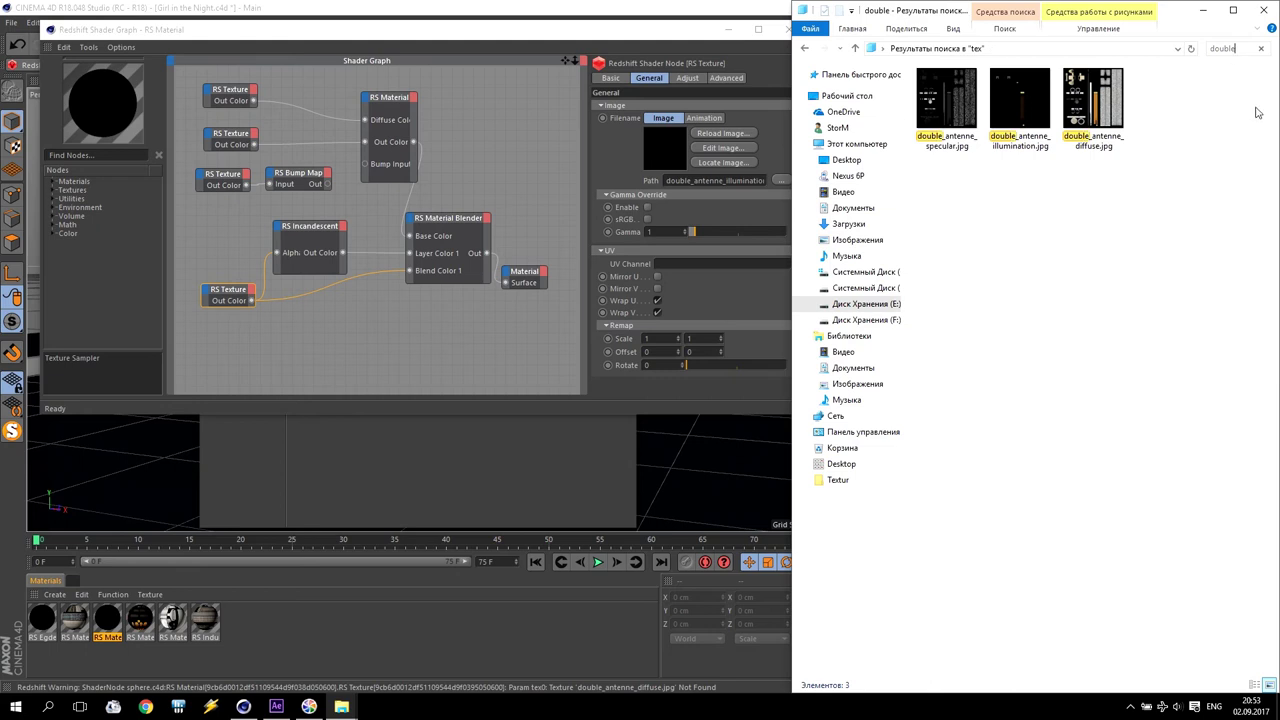
pyautogui.moveTo(1162, 198); pyautogui.dragTo(934, 104)
pyautogui.rightClick(934, 104)
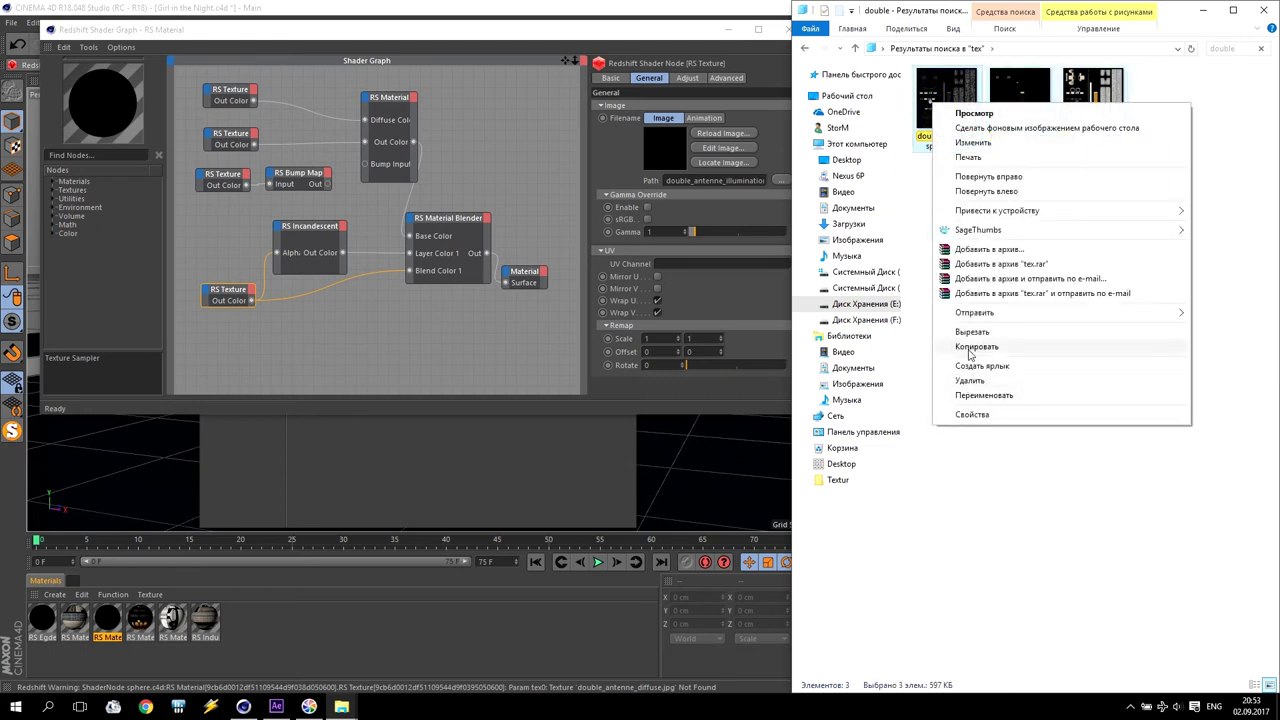
pyautogui.click(972, 347)
# Paste the three double_antenne files into the Textur folder
pyautogui.click(355, 707)
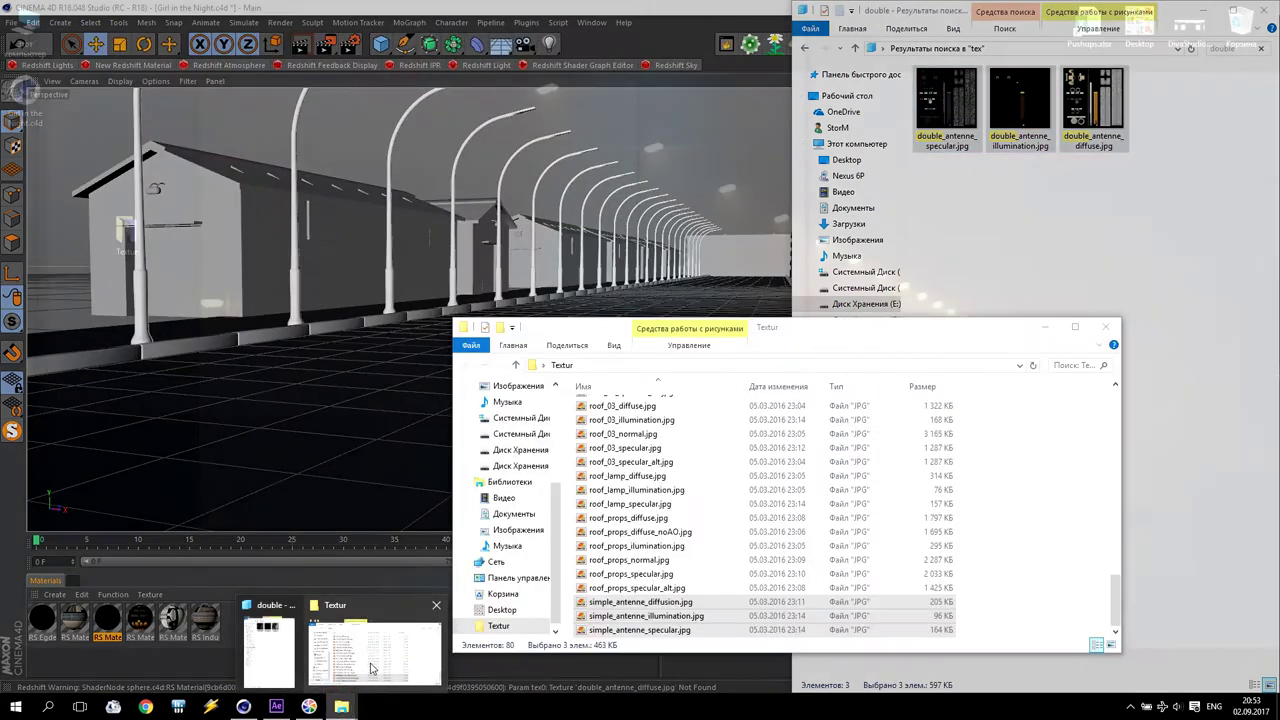
pyautogui.click(375, 655)
pyautogui.rightClick(1084, 462)
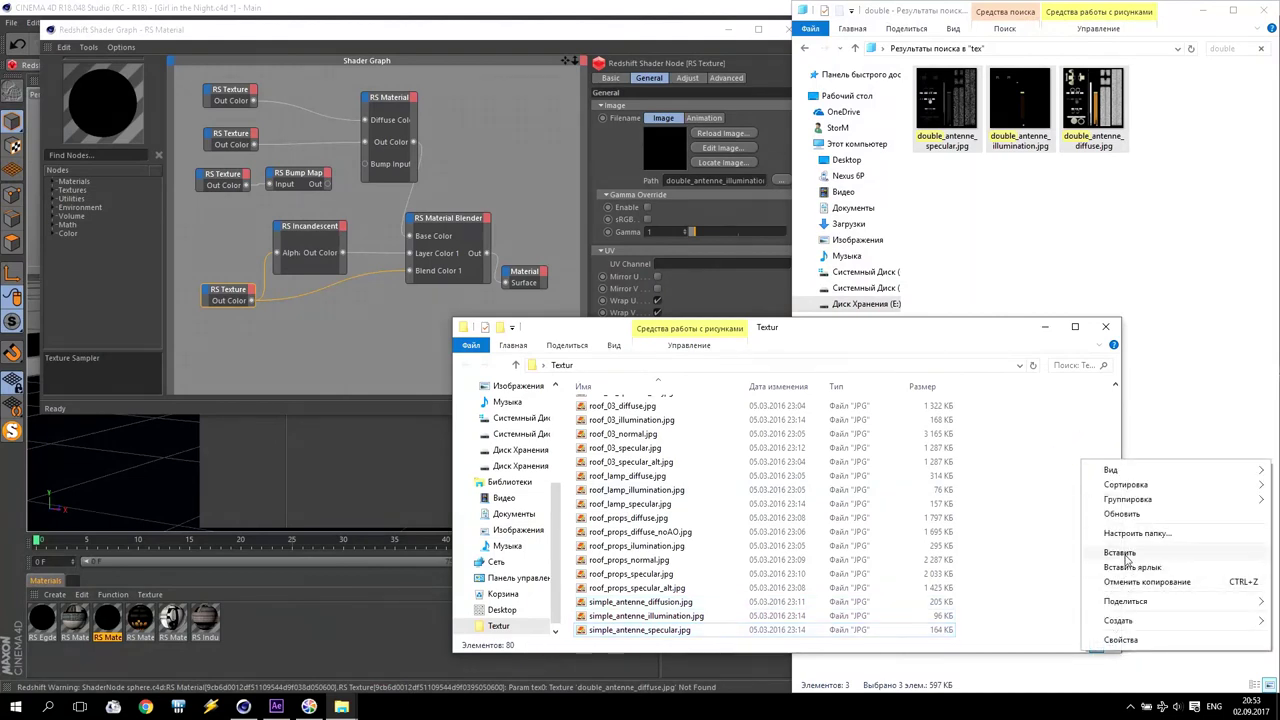
pyautogui.click(1119, 552)
pyautogui.click(232, 93)
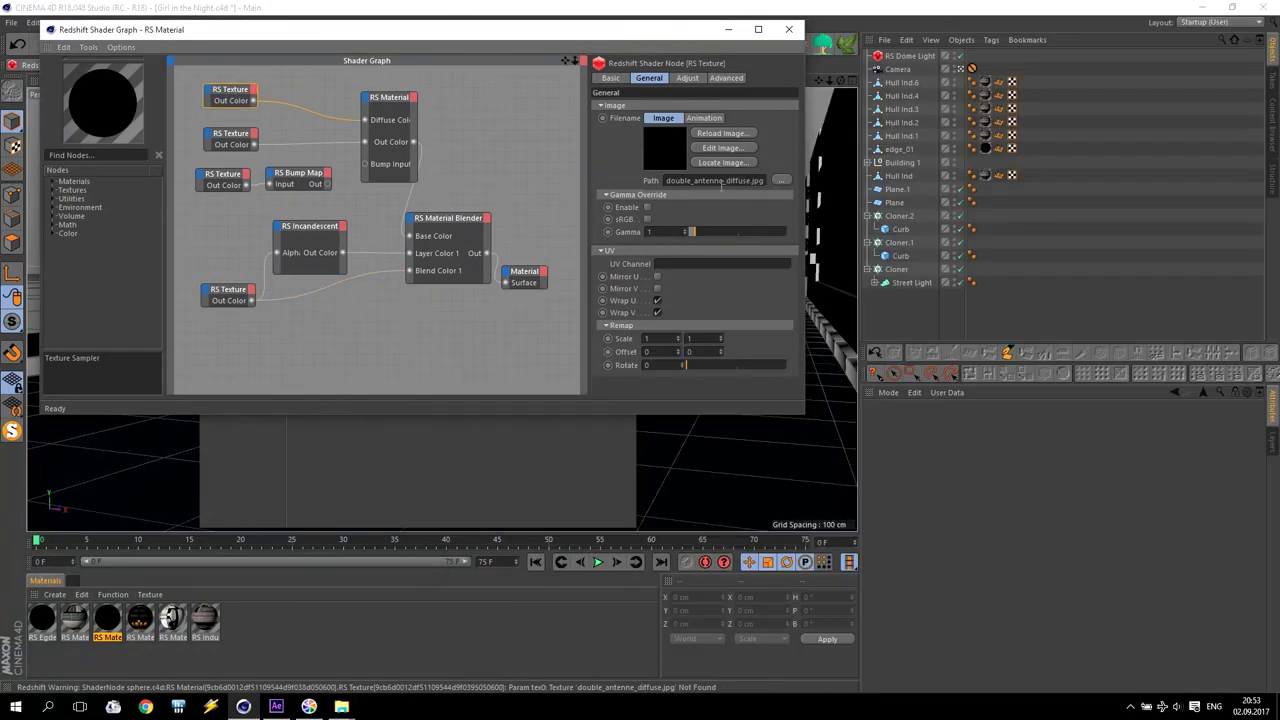
# Relink the top RS Texture node to the double_antenne diffuse image, declining the copy
pyautogui.click(781, 181)
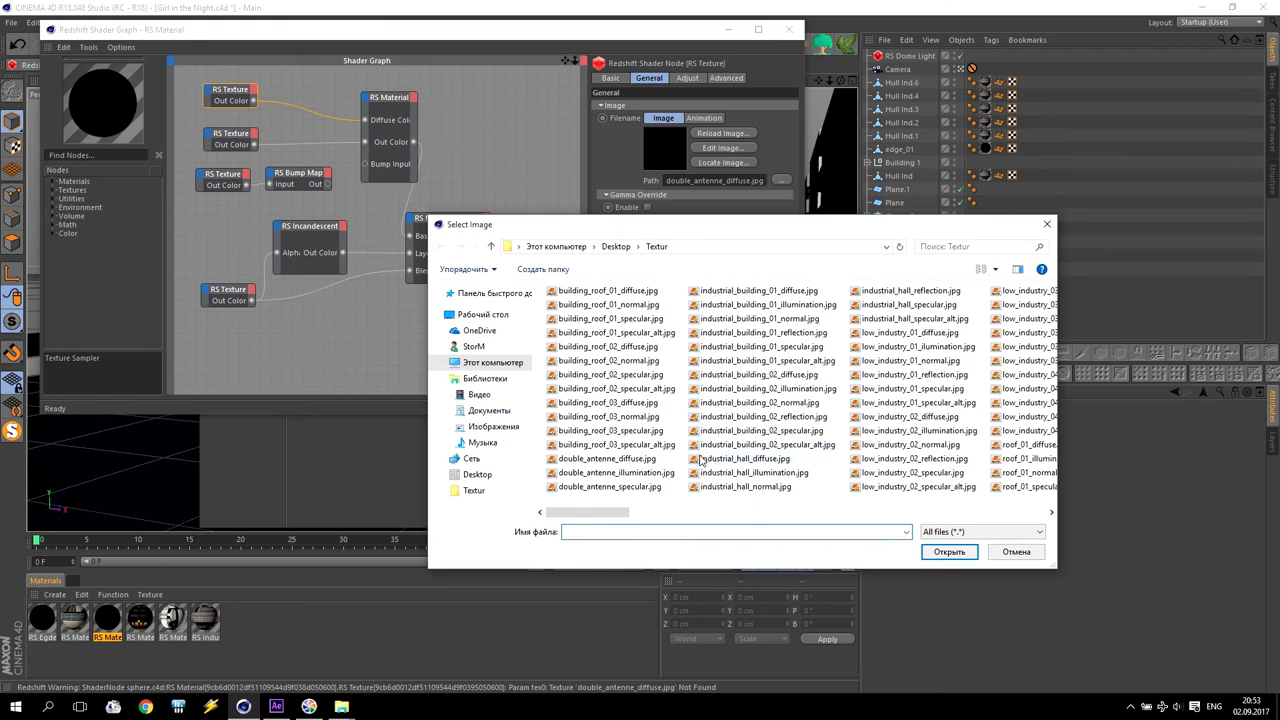
pyautogui.click(622, 470)
pyautogui.click(930, 551)
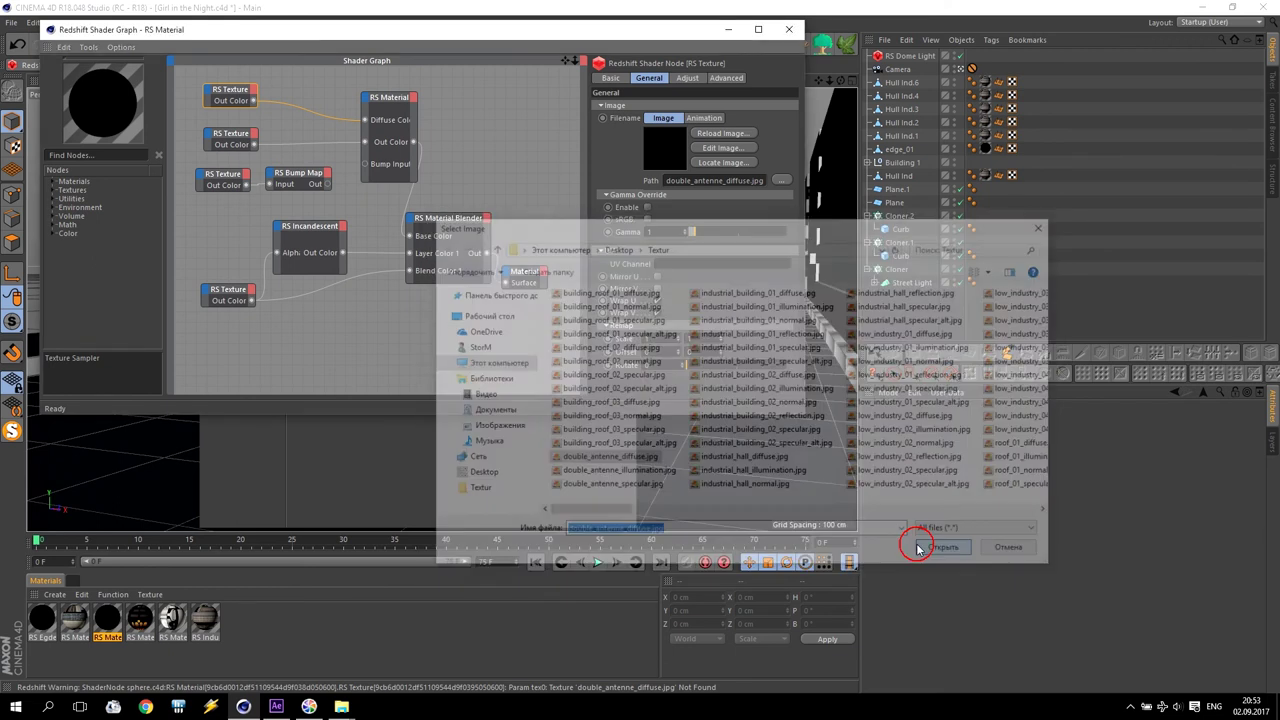
pyautogui.click(735, 405)
# Relink the second RS Texture node to double_antenne_specular.jpg
pyautogui.click(230, 136)
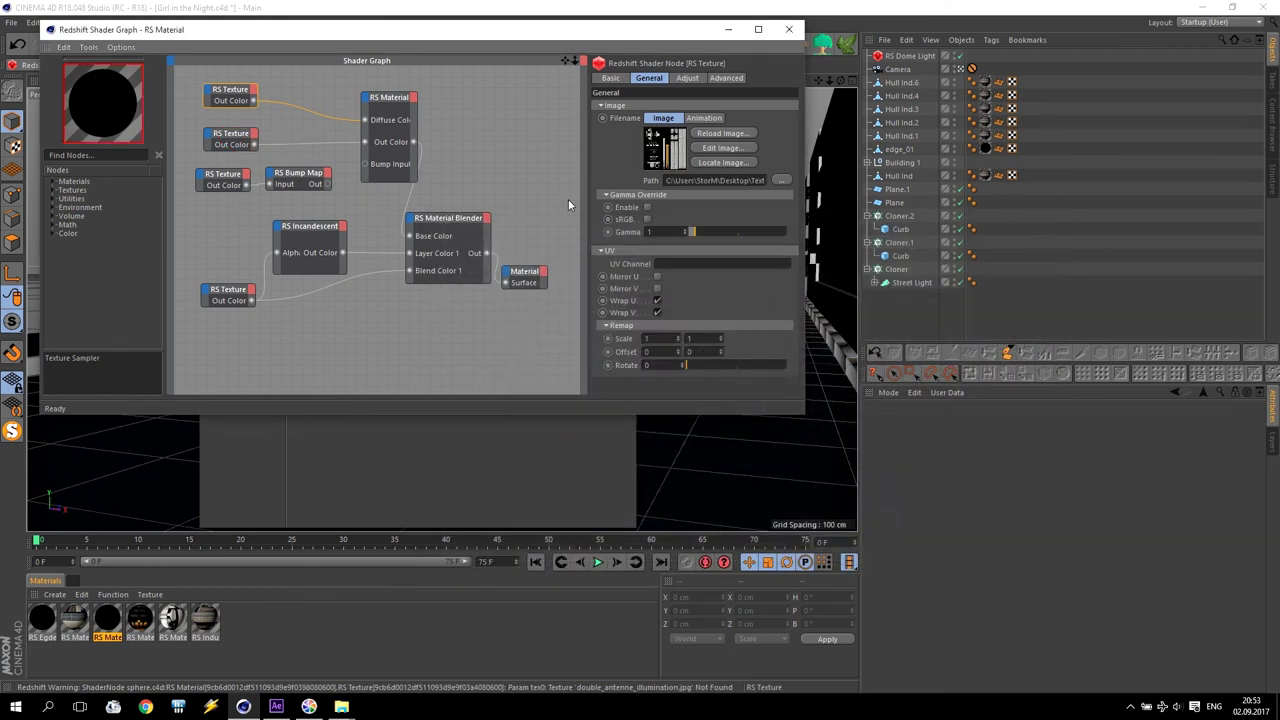
pyautogui.click(781, 180)
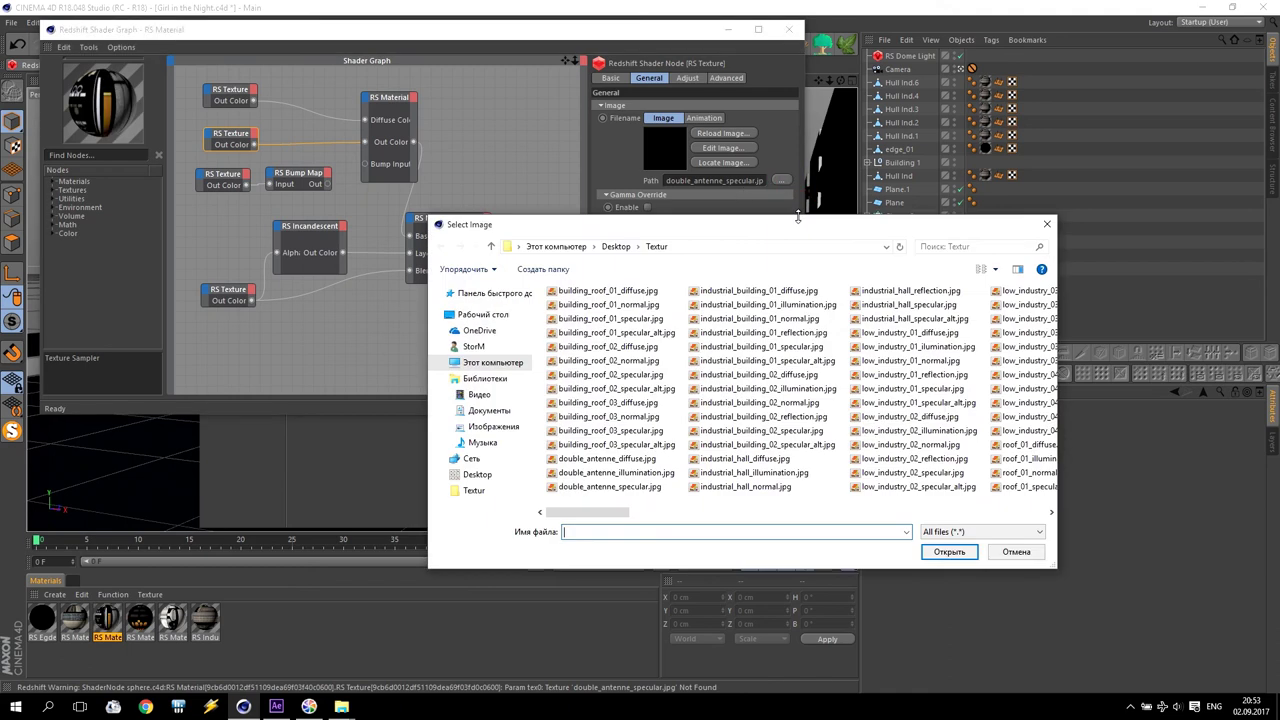
pyautogui.click(652, 487)
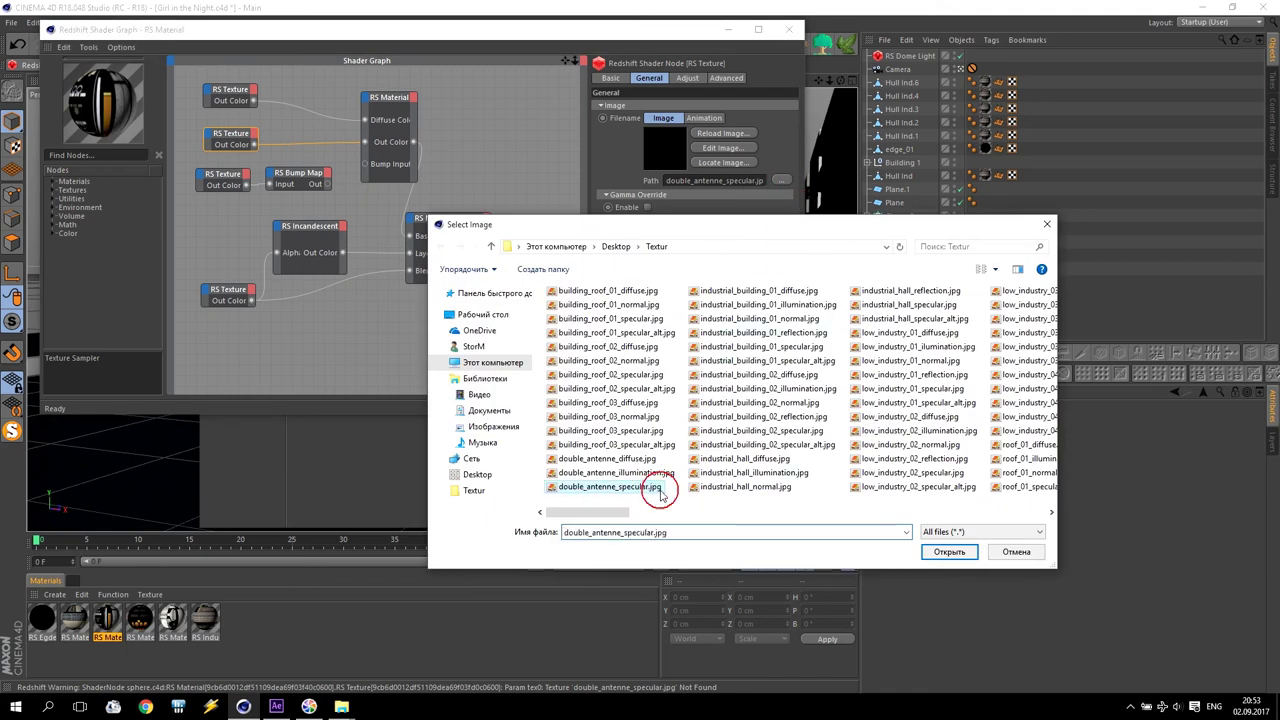
pyautogui.click(945, 552)
pyautogui.click(735, 404)
# Relink the lower RS Texture node to double_antenne_illumination.jpg and close the shader graph
pyautogui.click(230, 180)
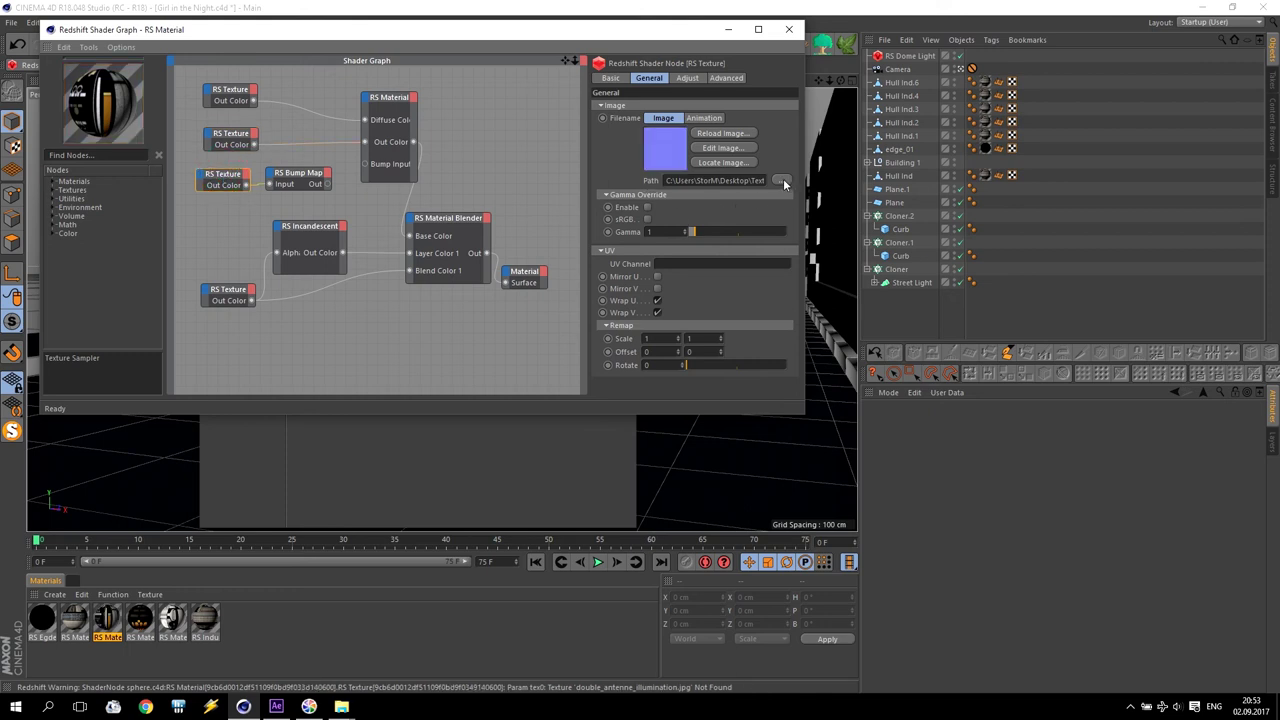
pyautogui.click(619, 211)
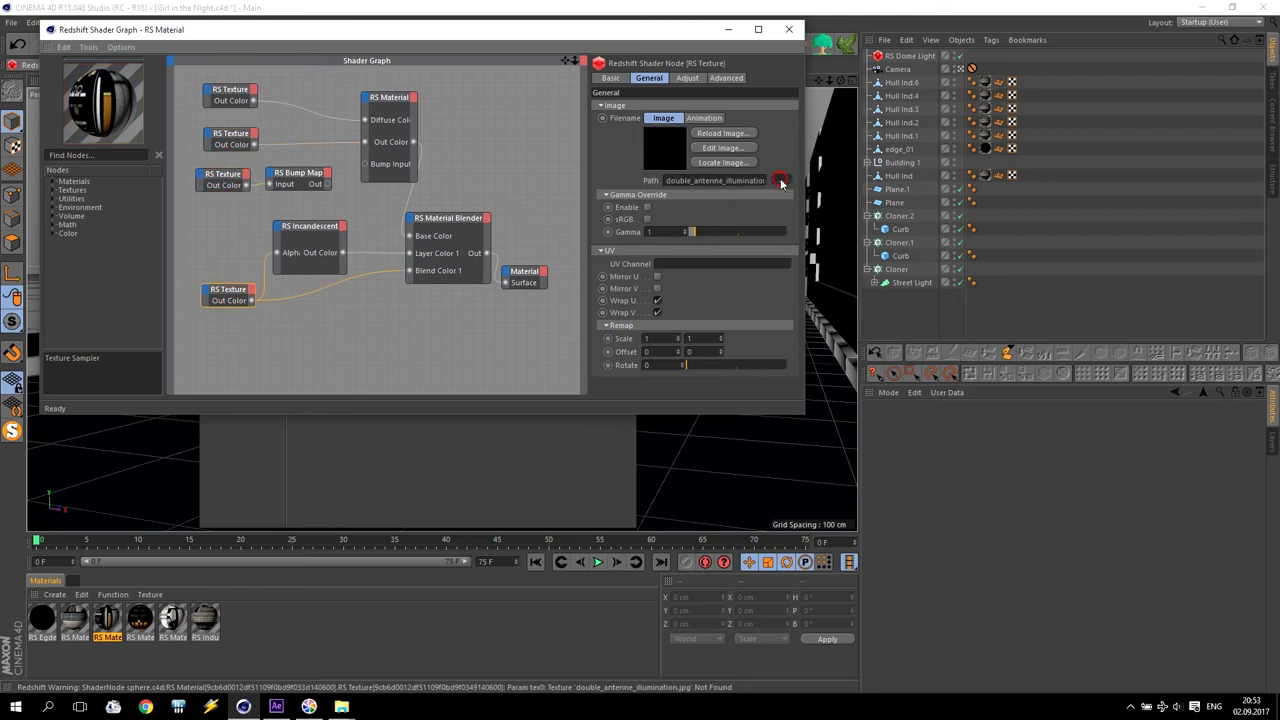
pyautogui.click(781, 181)
pyautogui.click(650, 473)
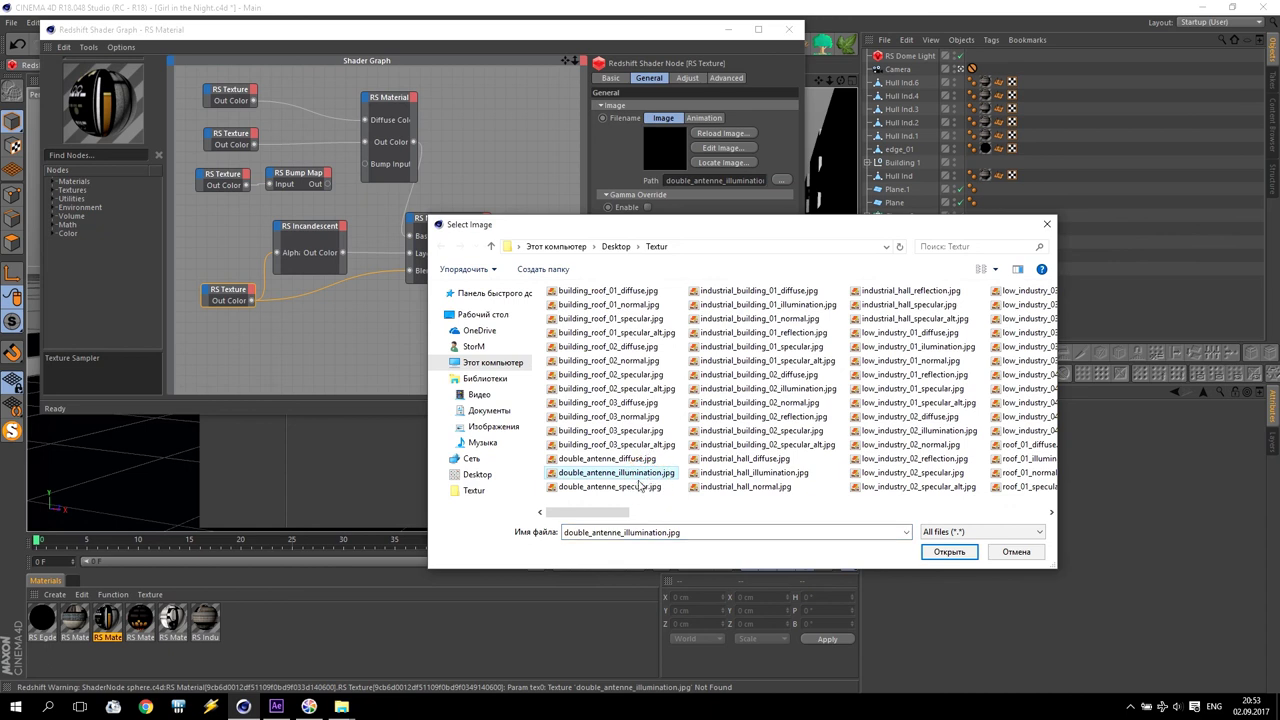
pyautogui.click(949, 552)
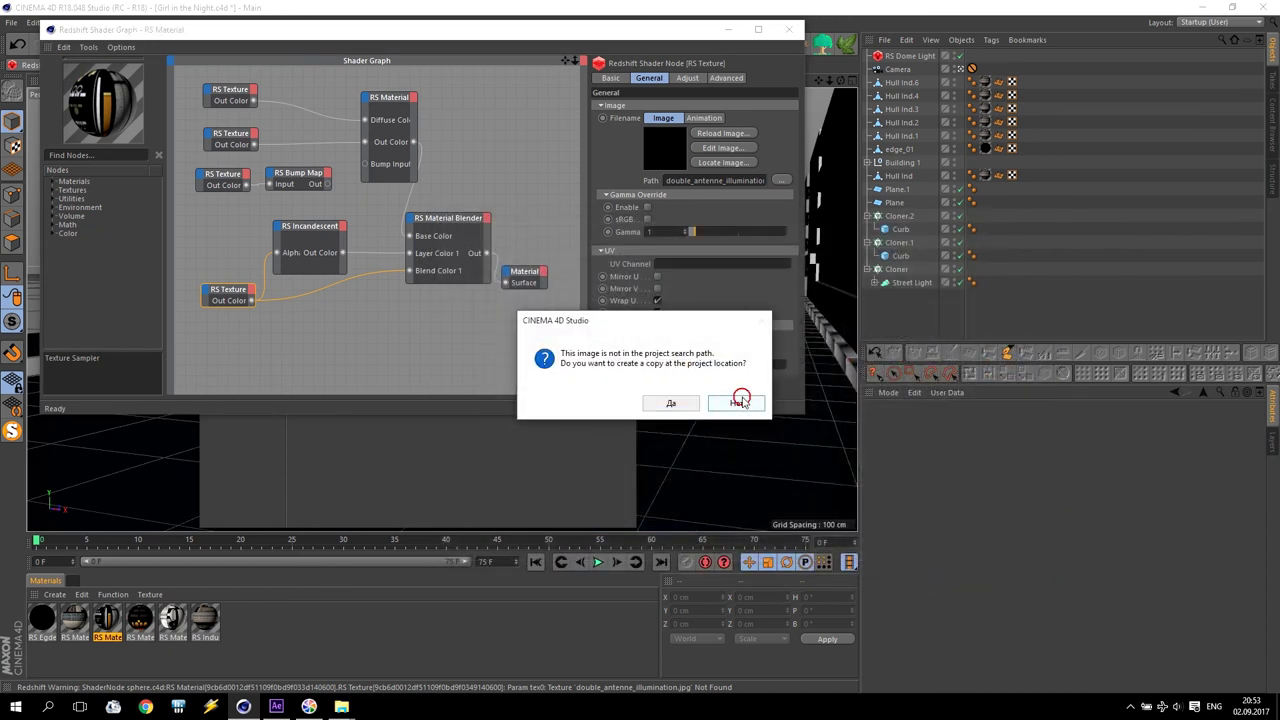
pyautogui.click(740, 402)
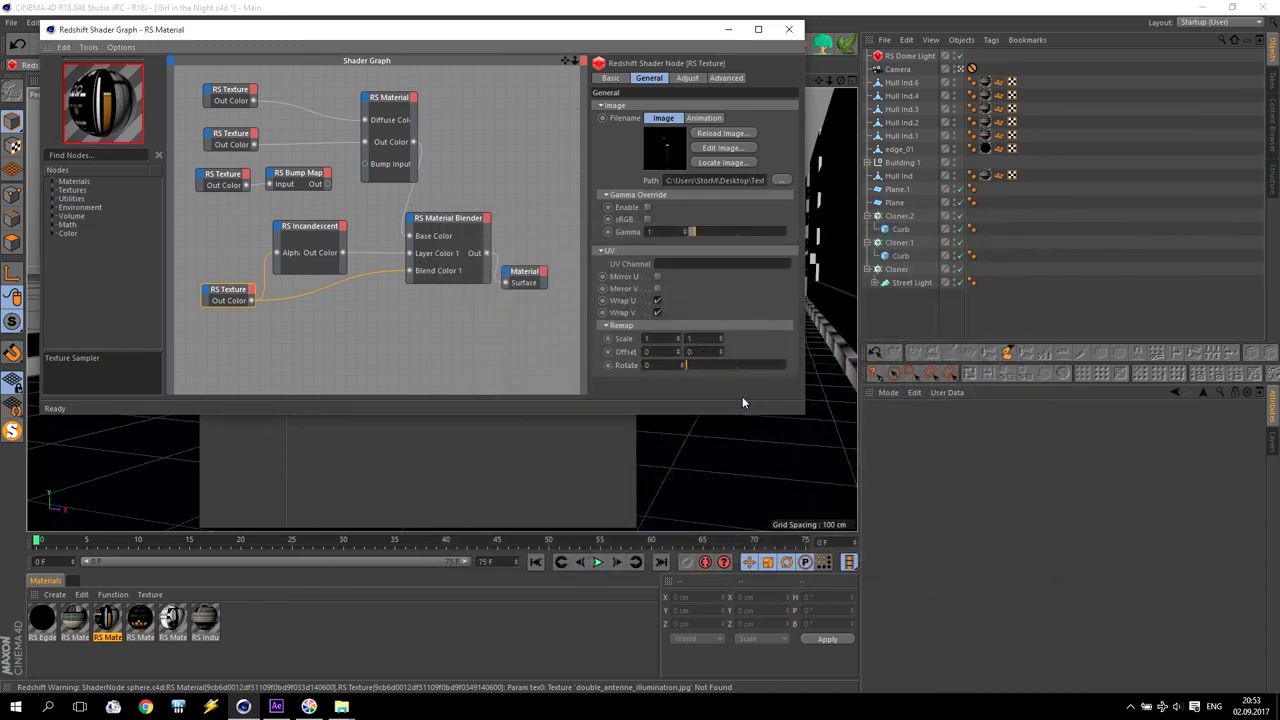
pyautogui.click(788, 30)
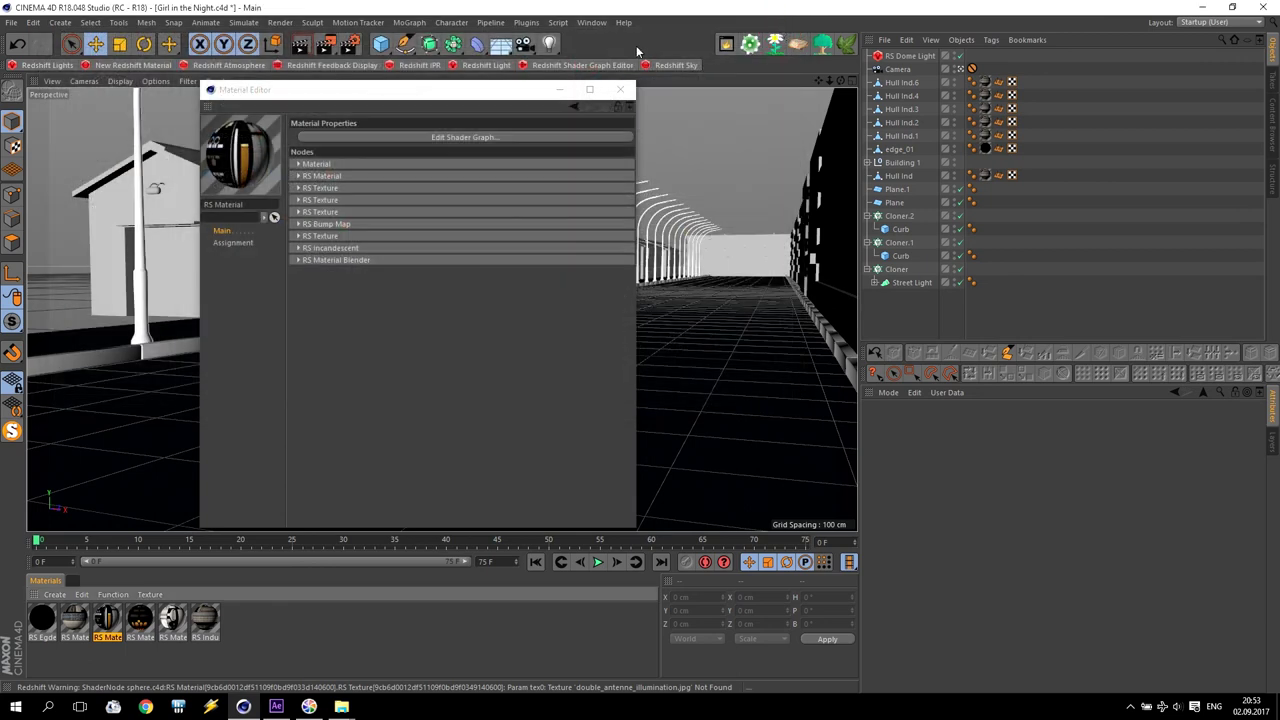
# Open the next RS Material's graph and relink its top texture to industrial_building_01_diffuse.jpg
pyautogui.click(620, 89)
pyautogui.doubleClick(70, 620)
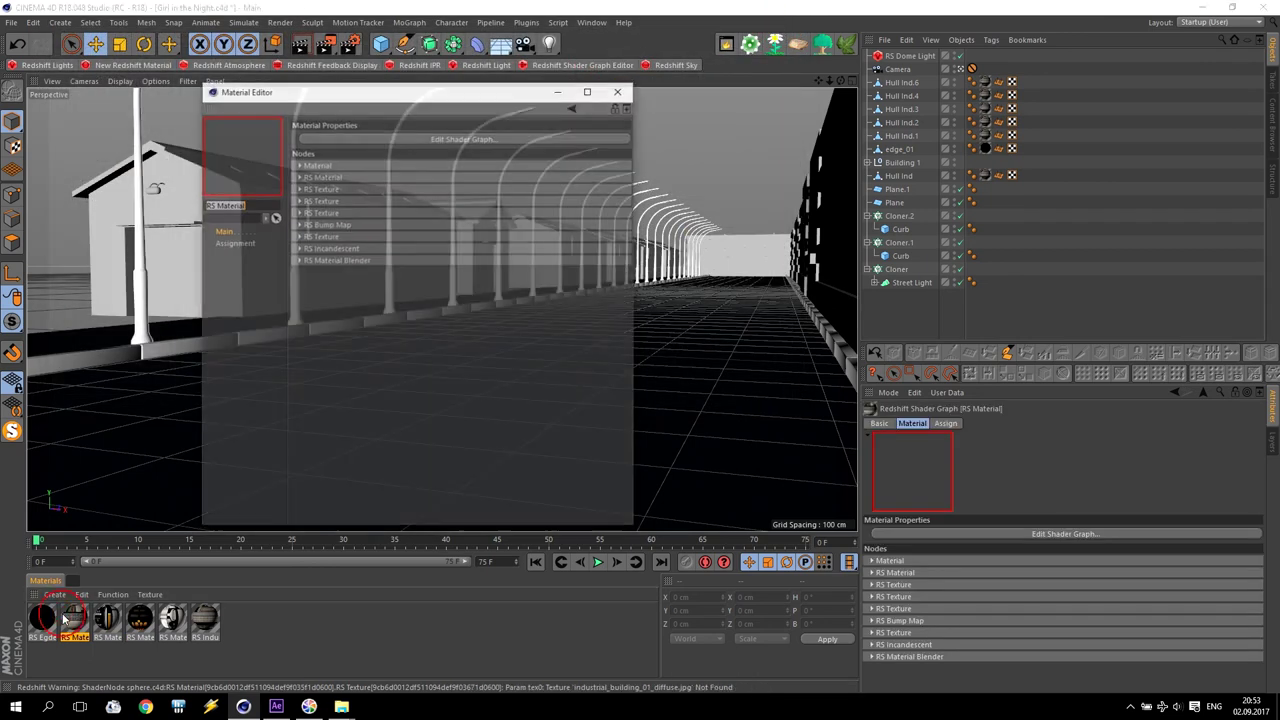
pyautogui.click(382, 138)
pyautogui.click(232, 93)
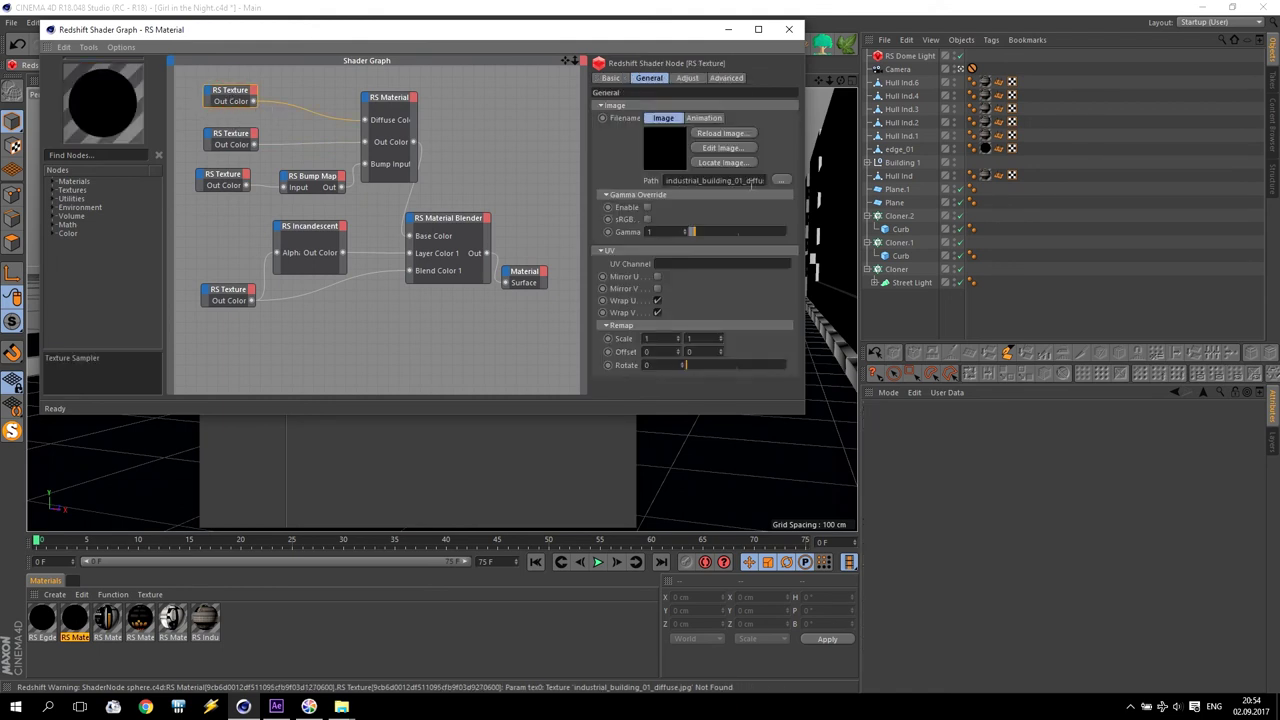
pyautogui.click(781, 180)
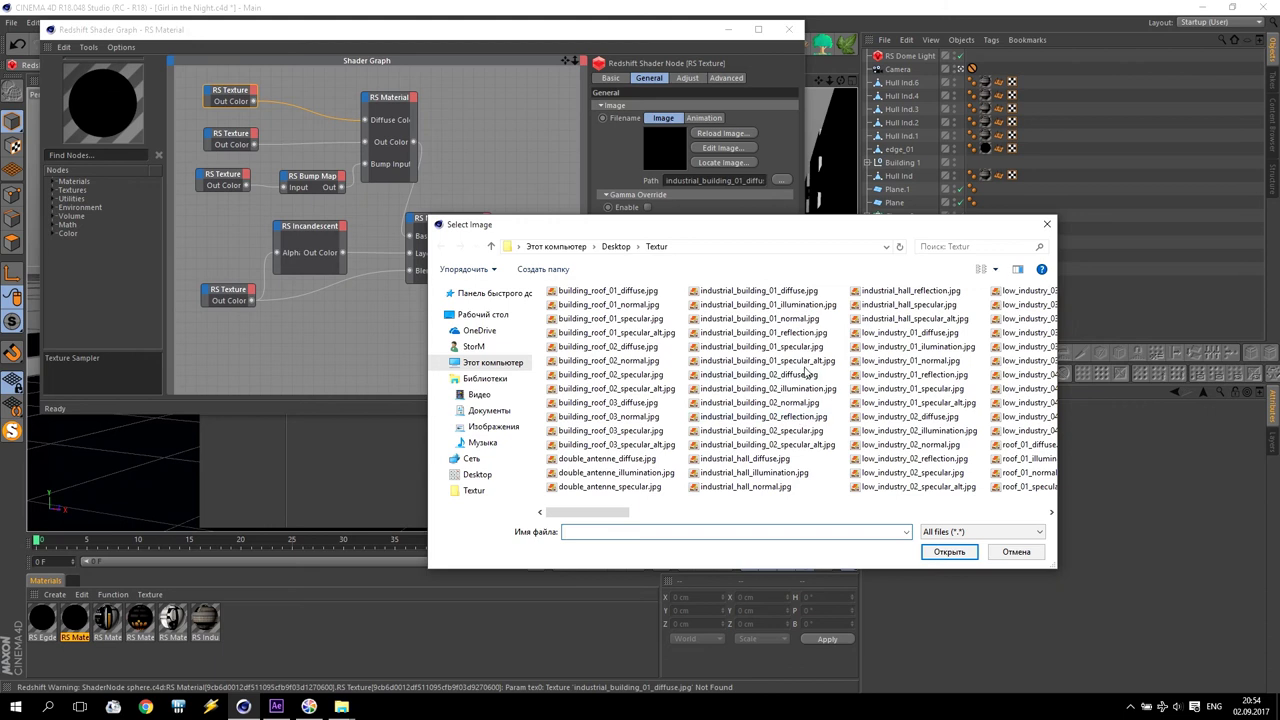
pyautogui.click(799, 322)
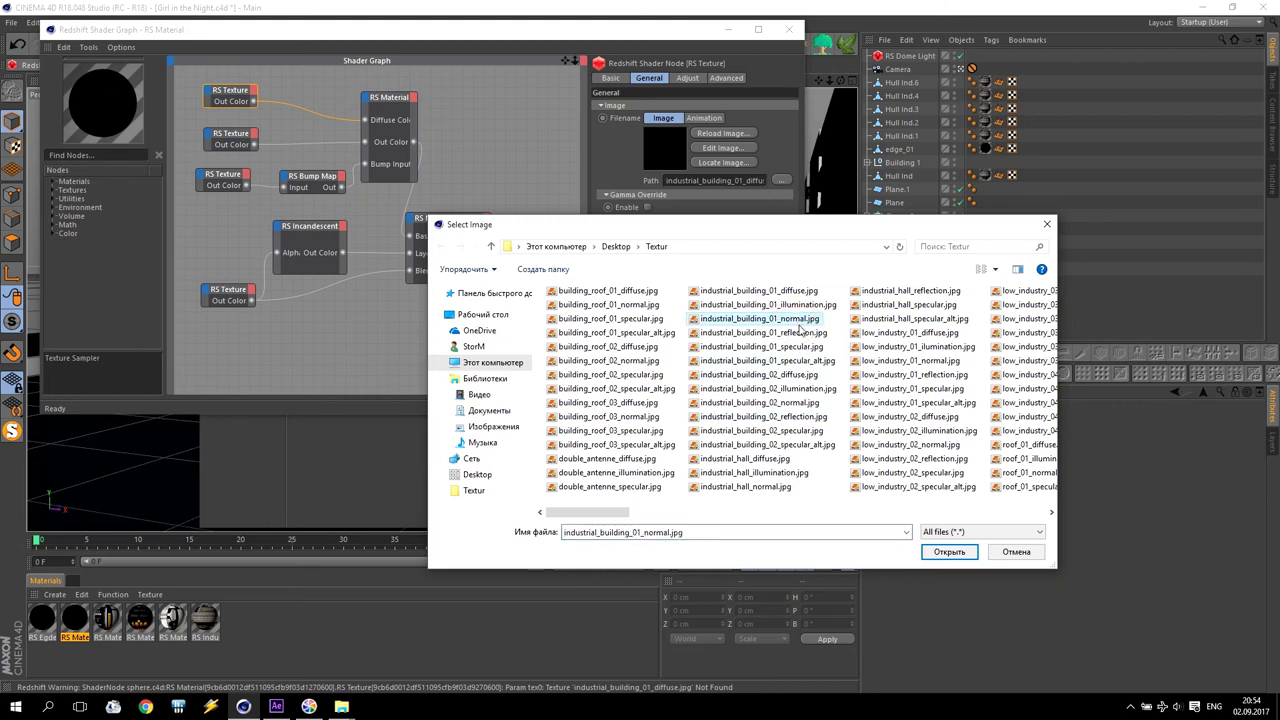
pyautogui.click(800, 290)
pyautogui.click(949, 551)
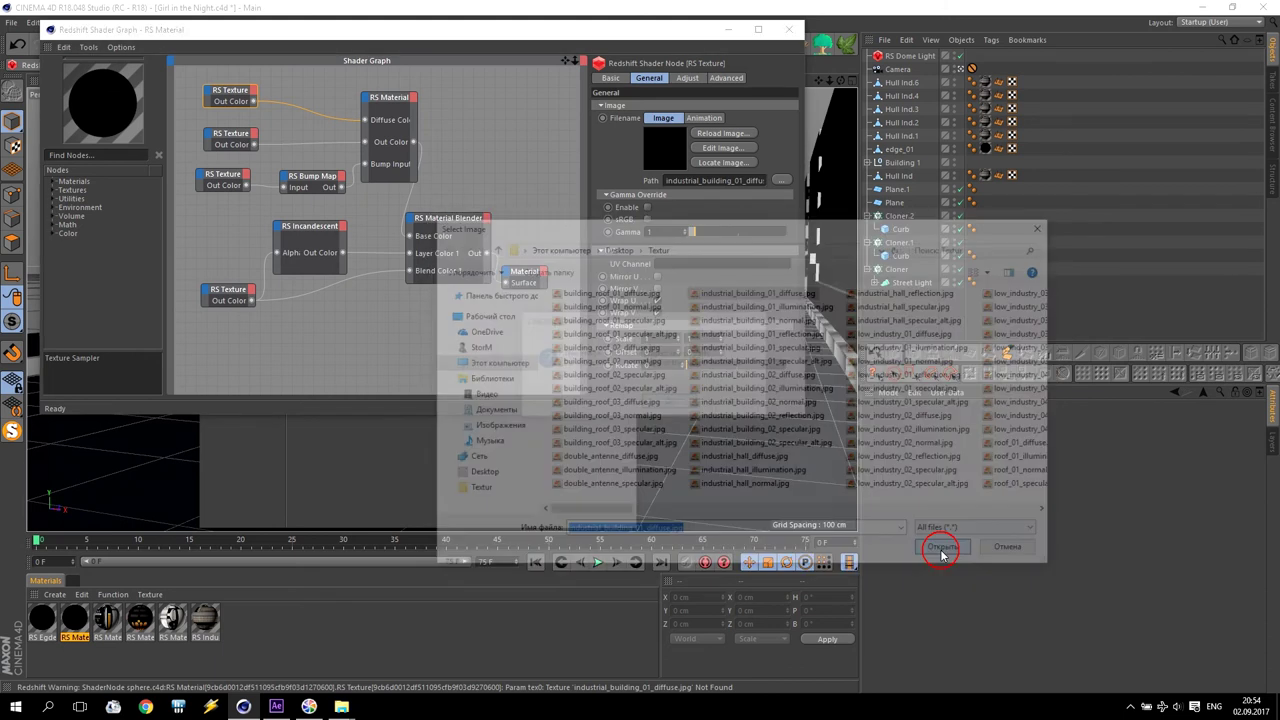
pyautogui.click(736, 403)
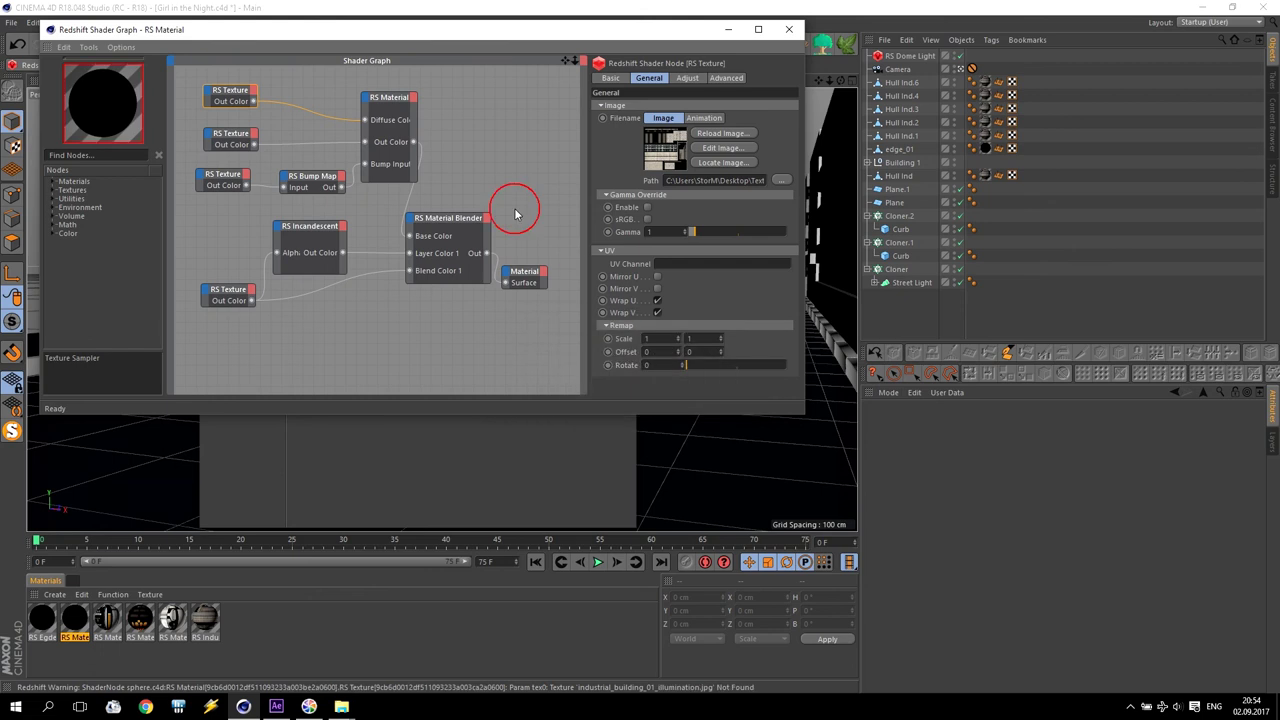
# Relink the second RS Texture node to industrial_building_01_specular_alt.jpg
pyautogui.click(230, 140)
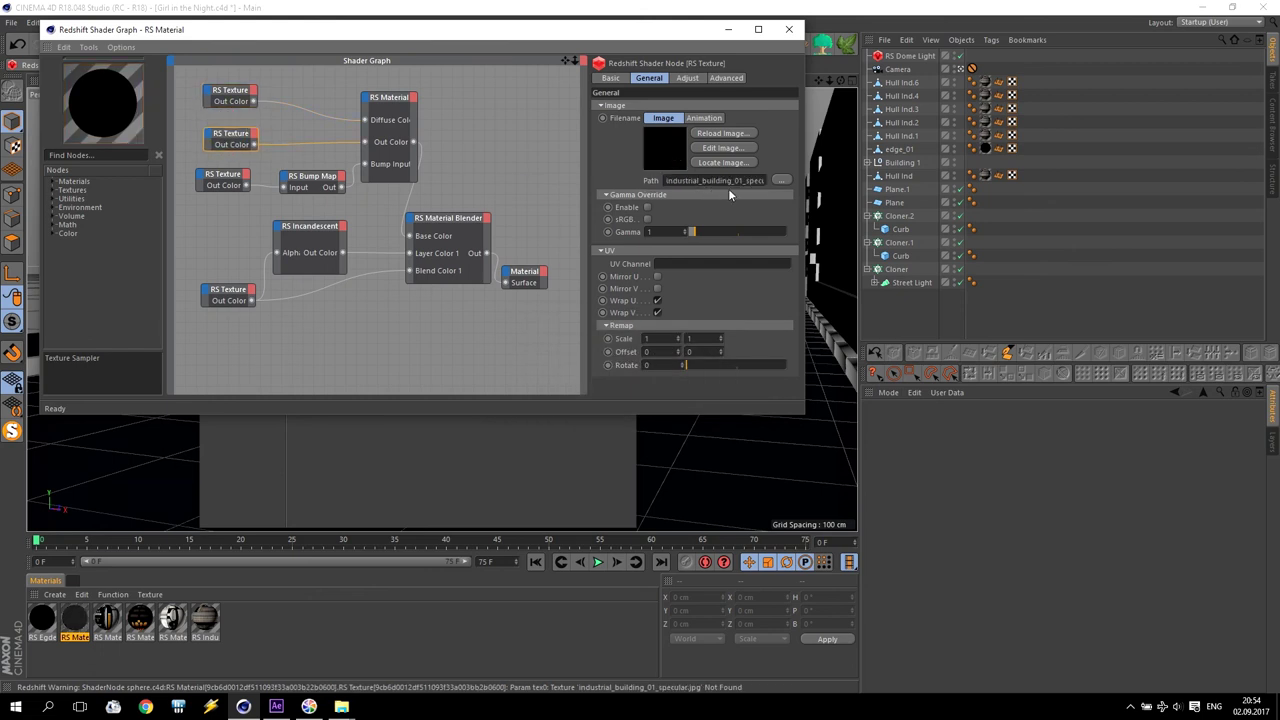
pyautogui.click(781, 180)
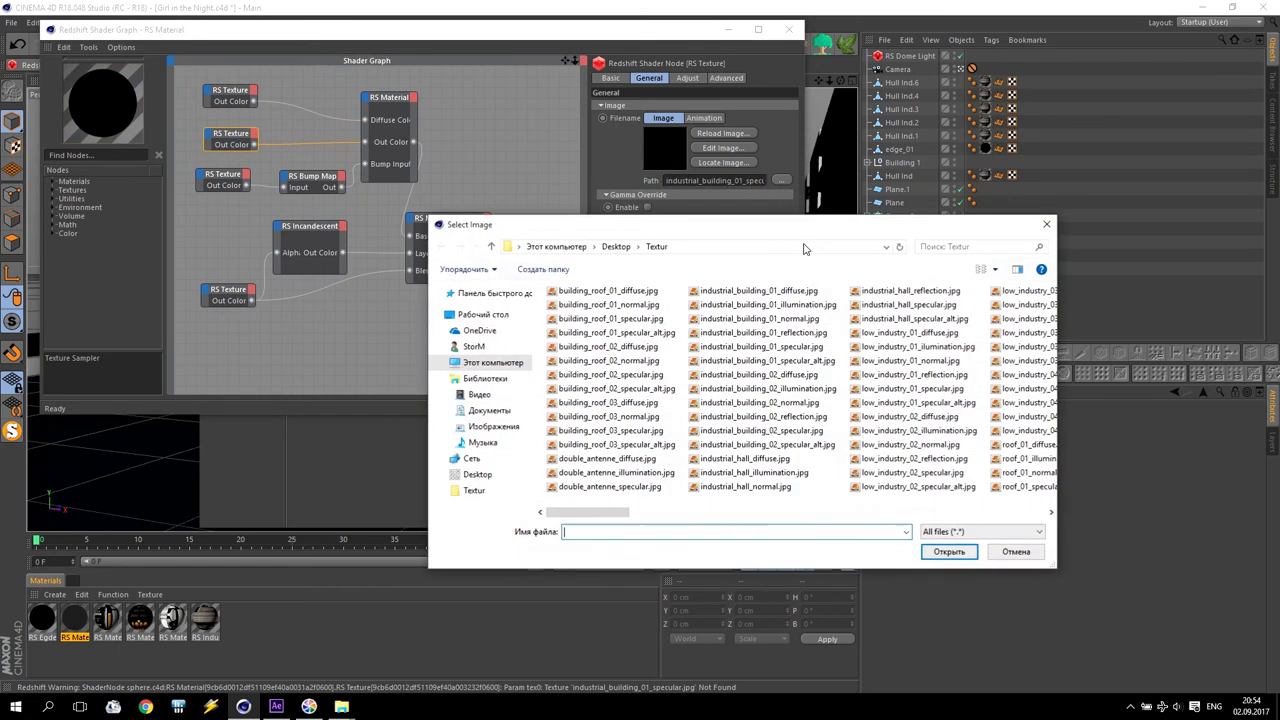
pyautogui.click(809, 362)
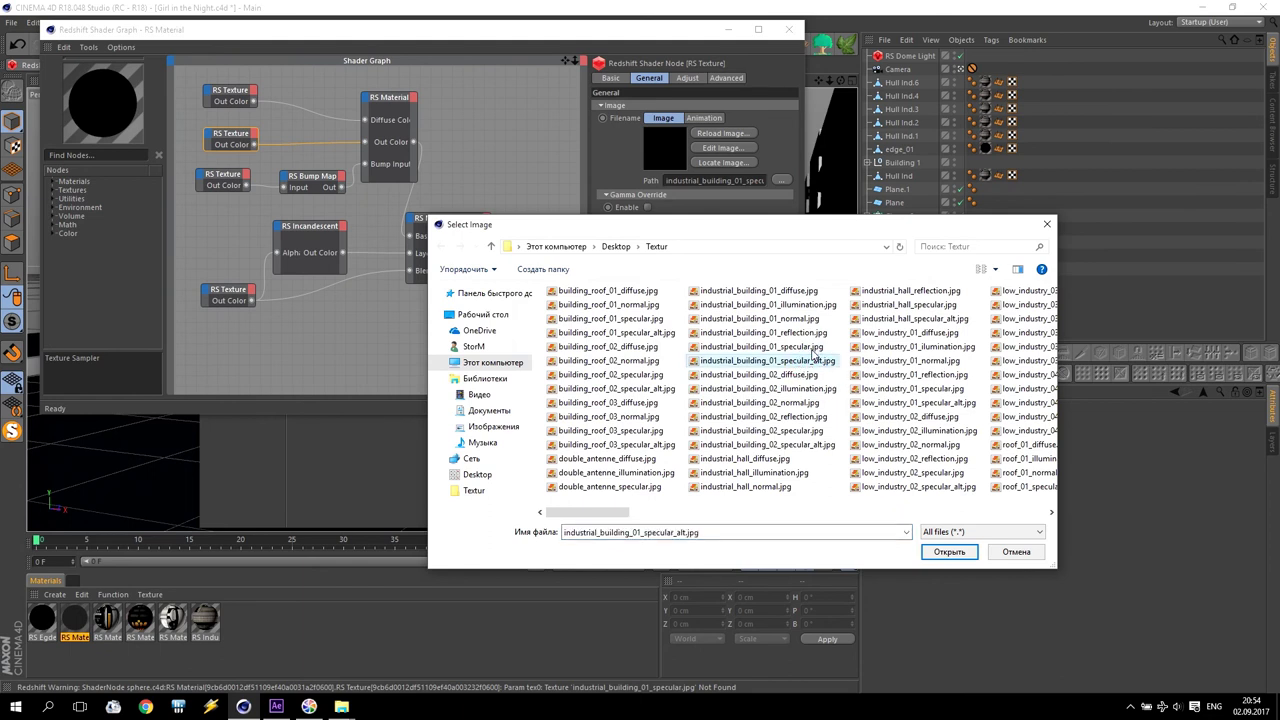
pyautogui.click(949, 551)
pyautogui.click(748, 402)
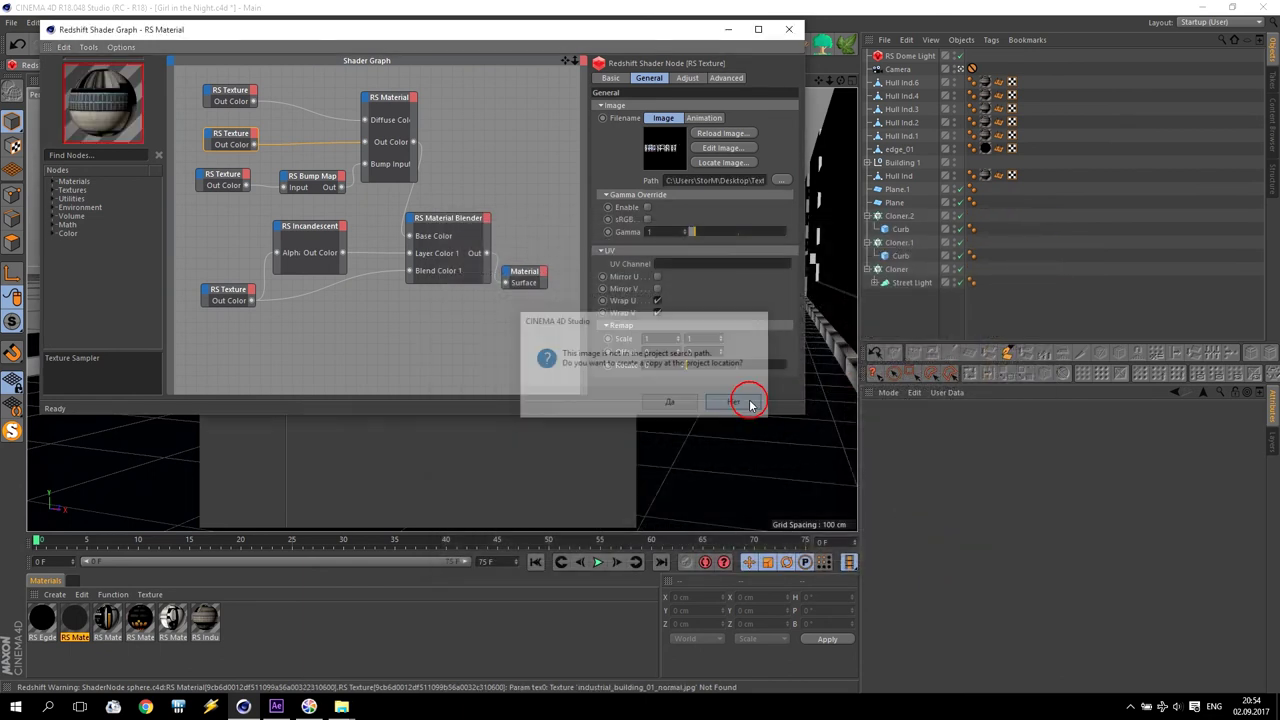
# Relink the bump RS Texture node to industrial_building_01_normal.jpg
pyautogui.click(222, 176)
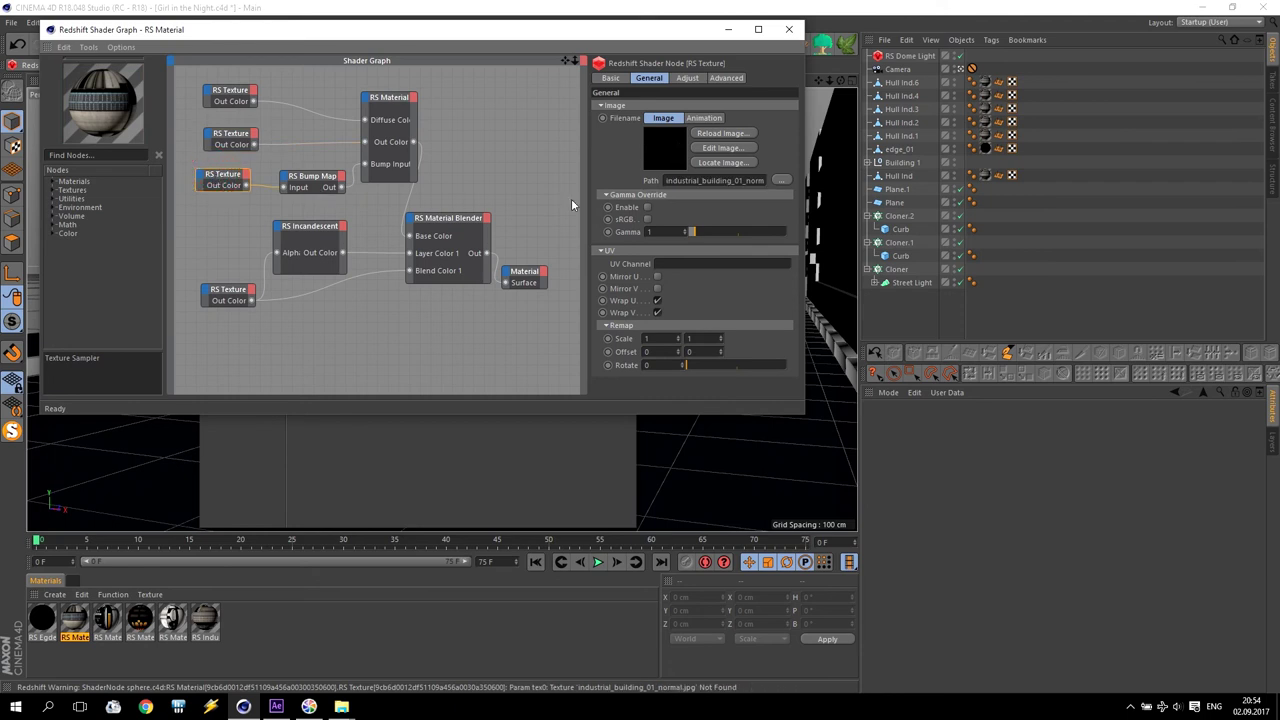
pyautogui.click(781, 180)
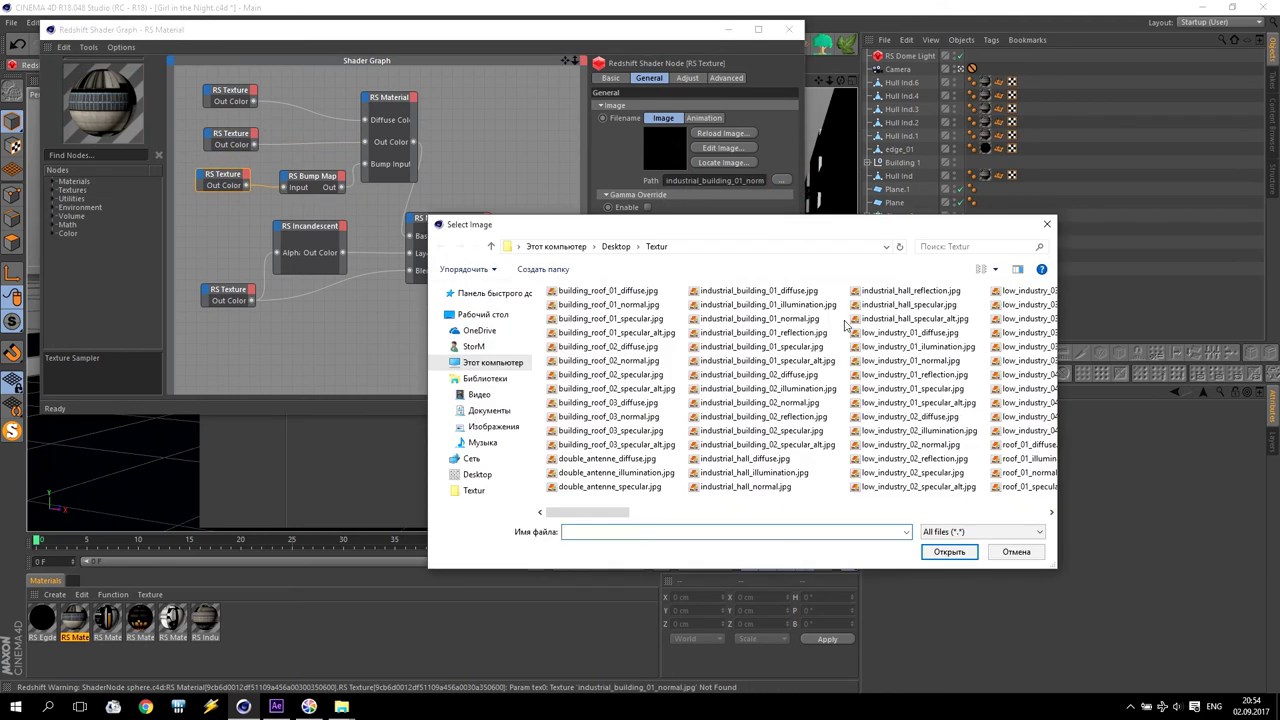
pyautogui.click(949, 551)
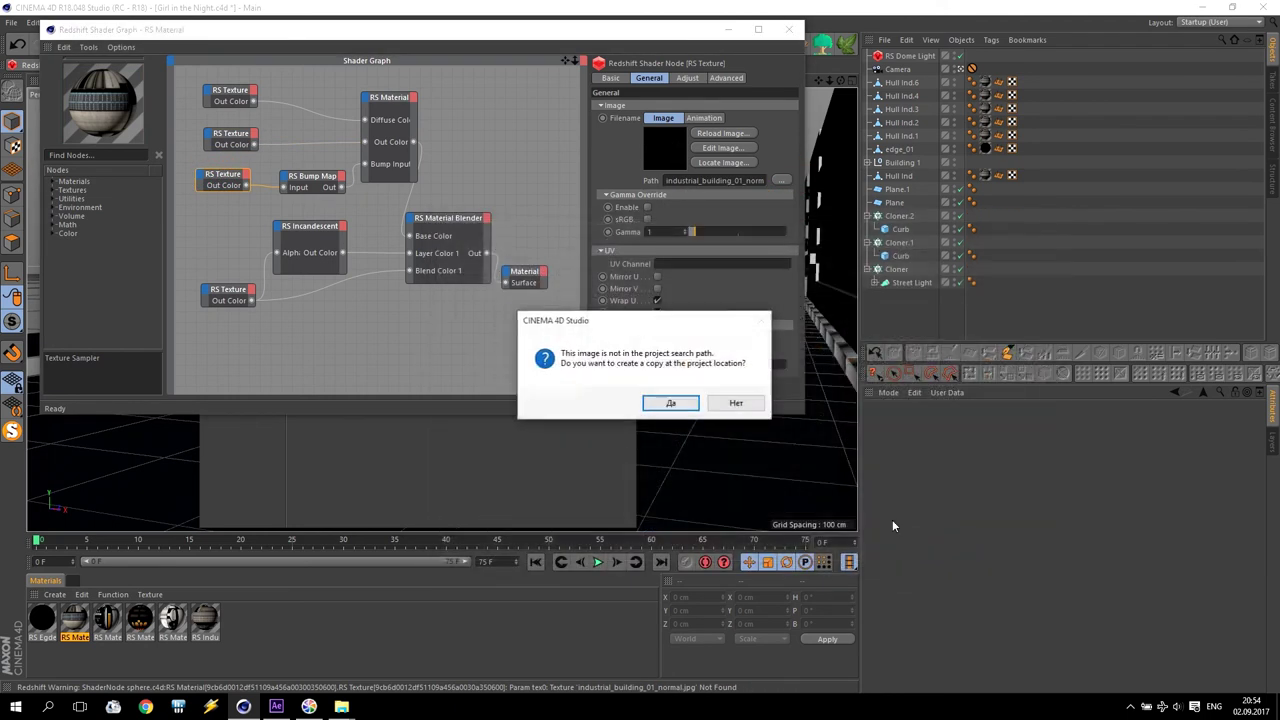
pyautogui.click(746, 402)
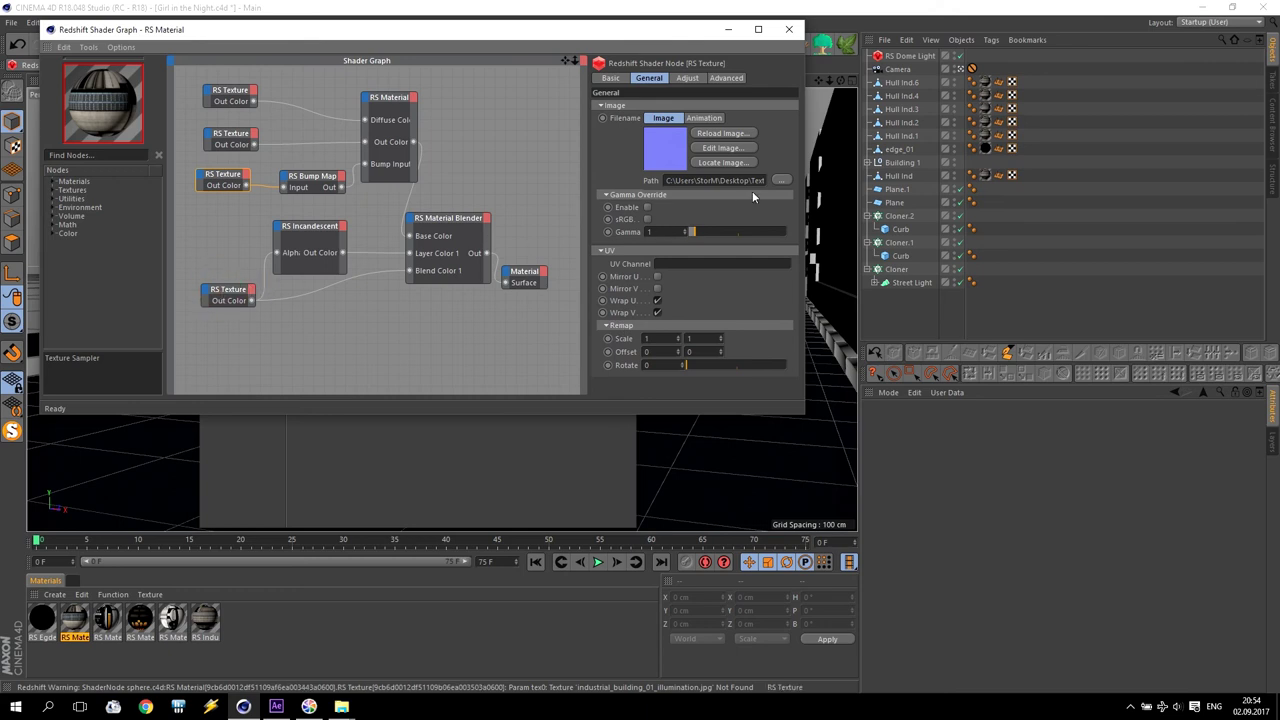
# Relink the lower texture to industrial_building_01_illumination.jpg and close the shader graph
pyautogui.click(781, 180)
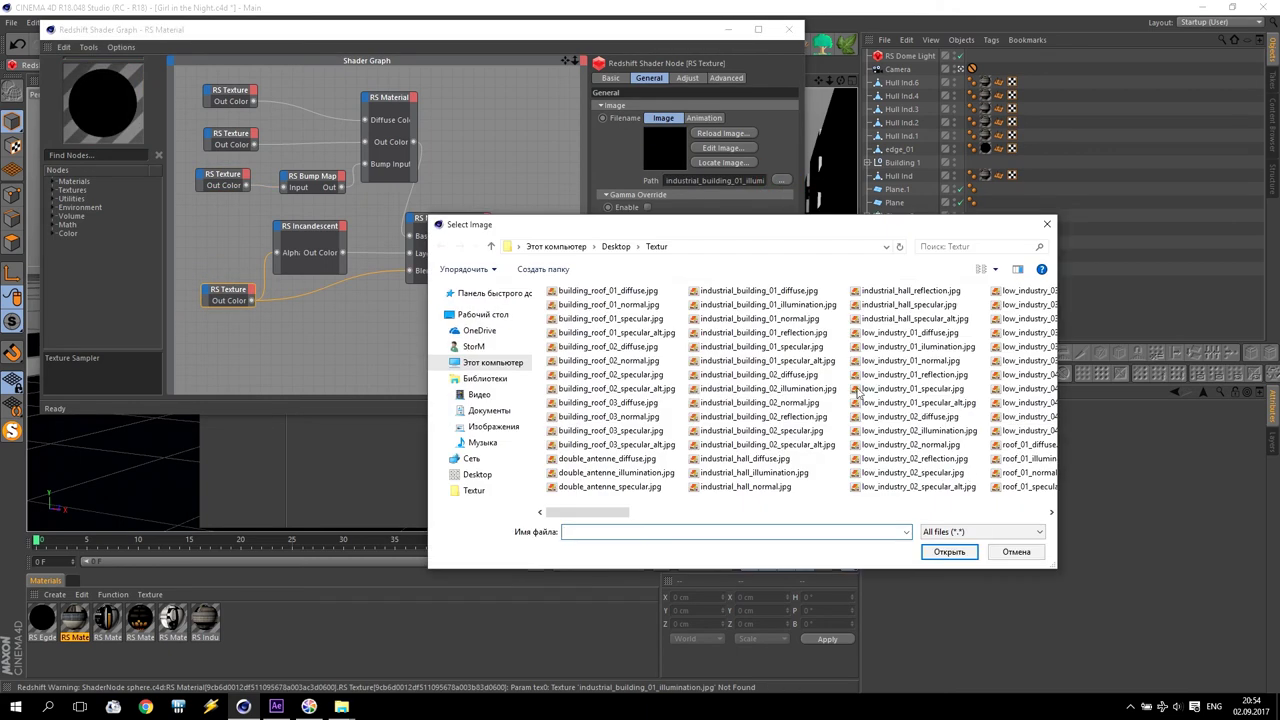
pyautogui.click(770, 305)
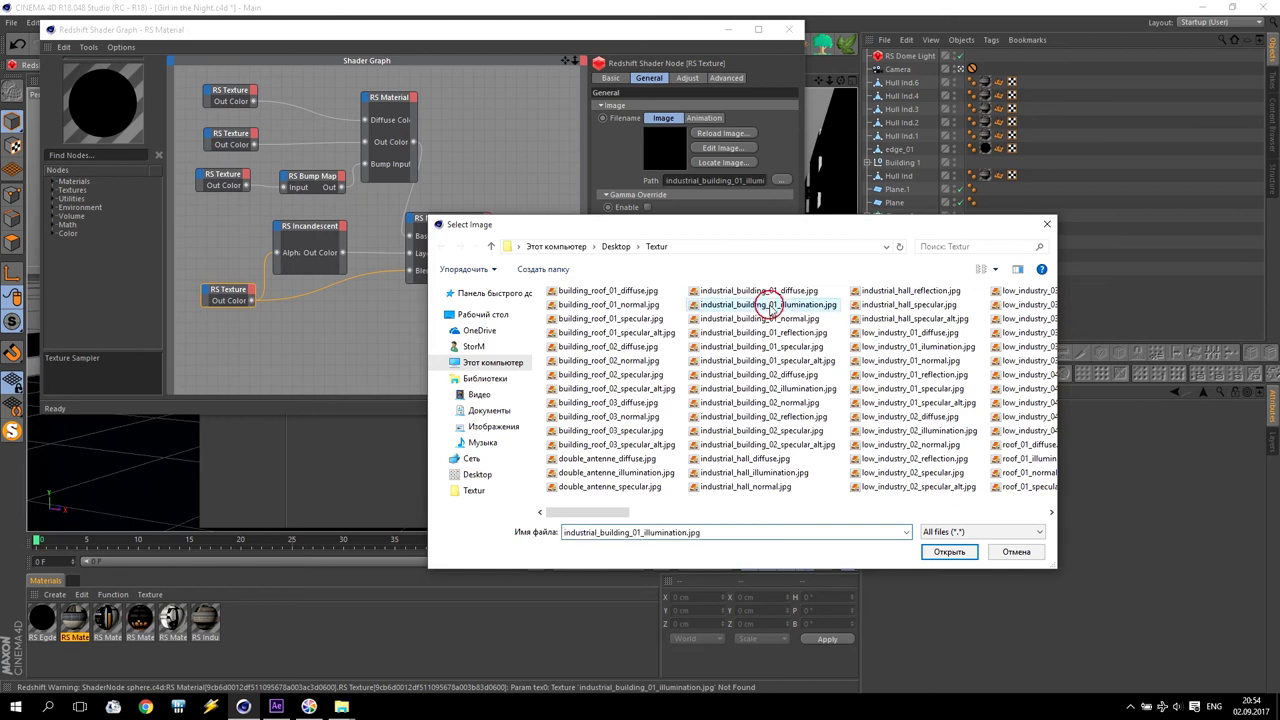
pyautogui.click(955, 552)
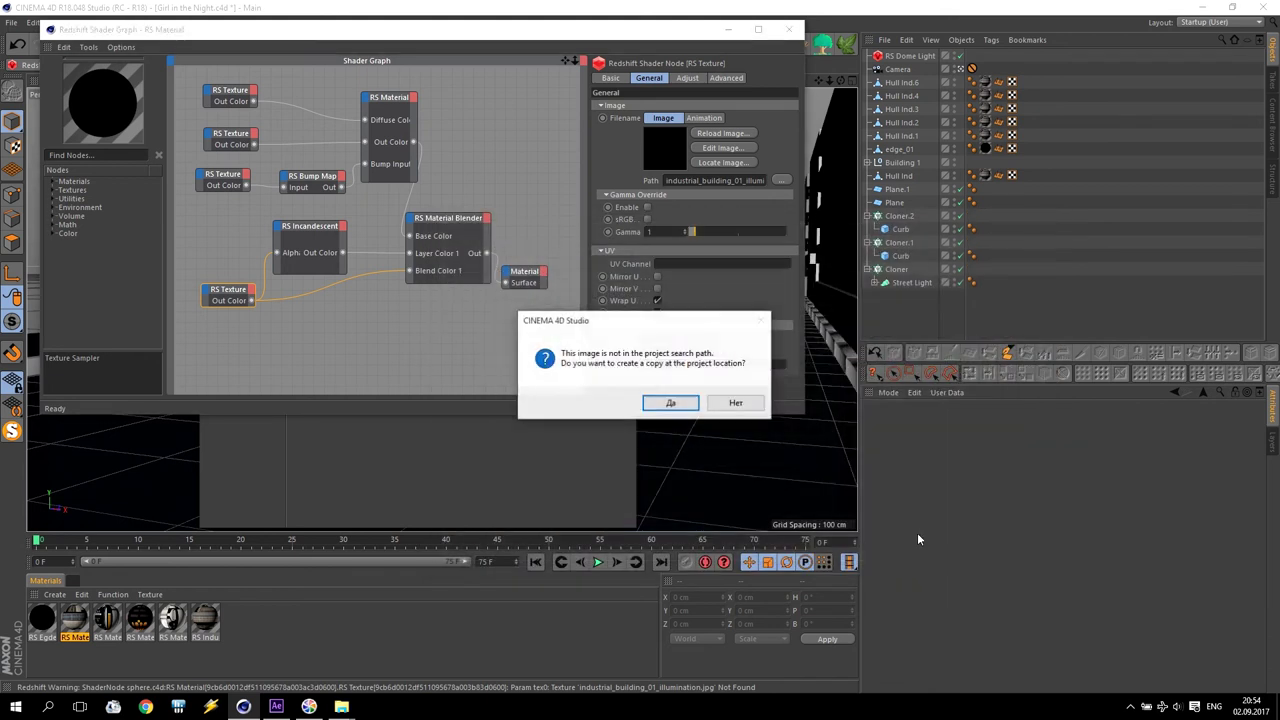
pyautogui.click(736, 402)
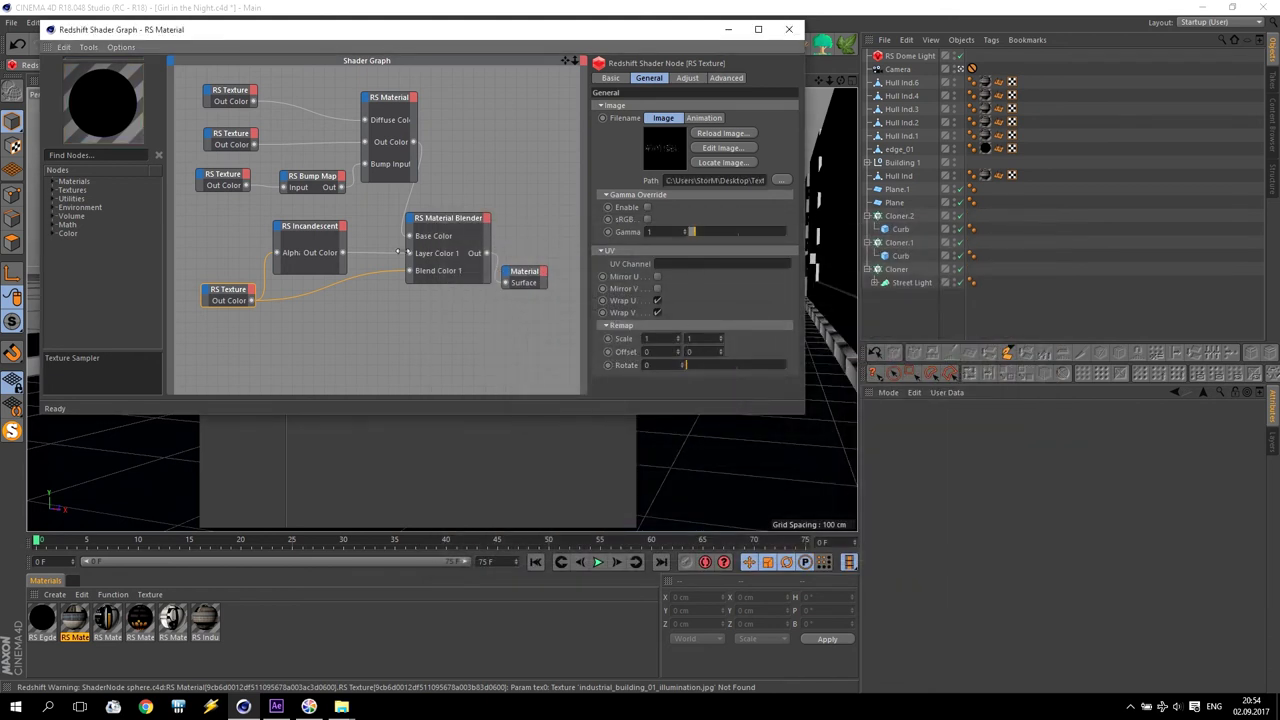
pyautogui.click(789, 29)
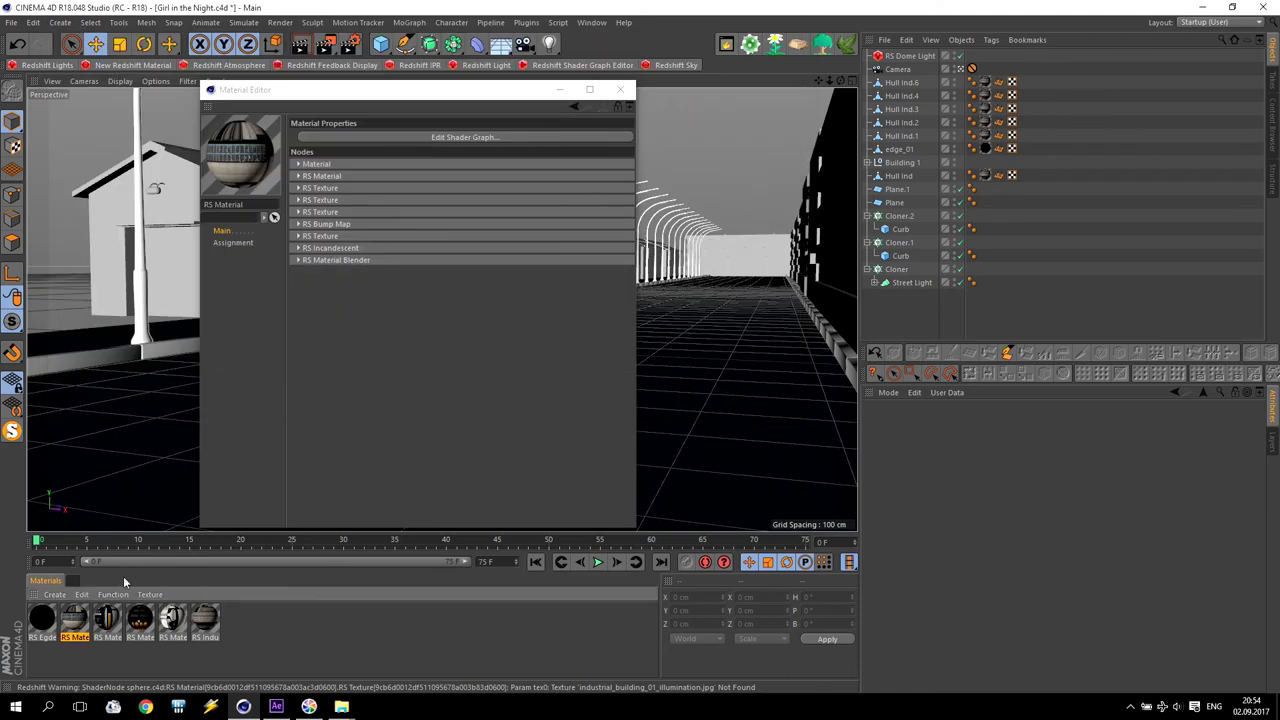
# Open the RS Egde shader graph and read its edge_01 diffuse, normal and illumination paths
pyautogui.click(40, 620)
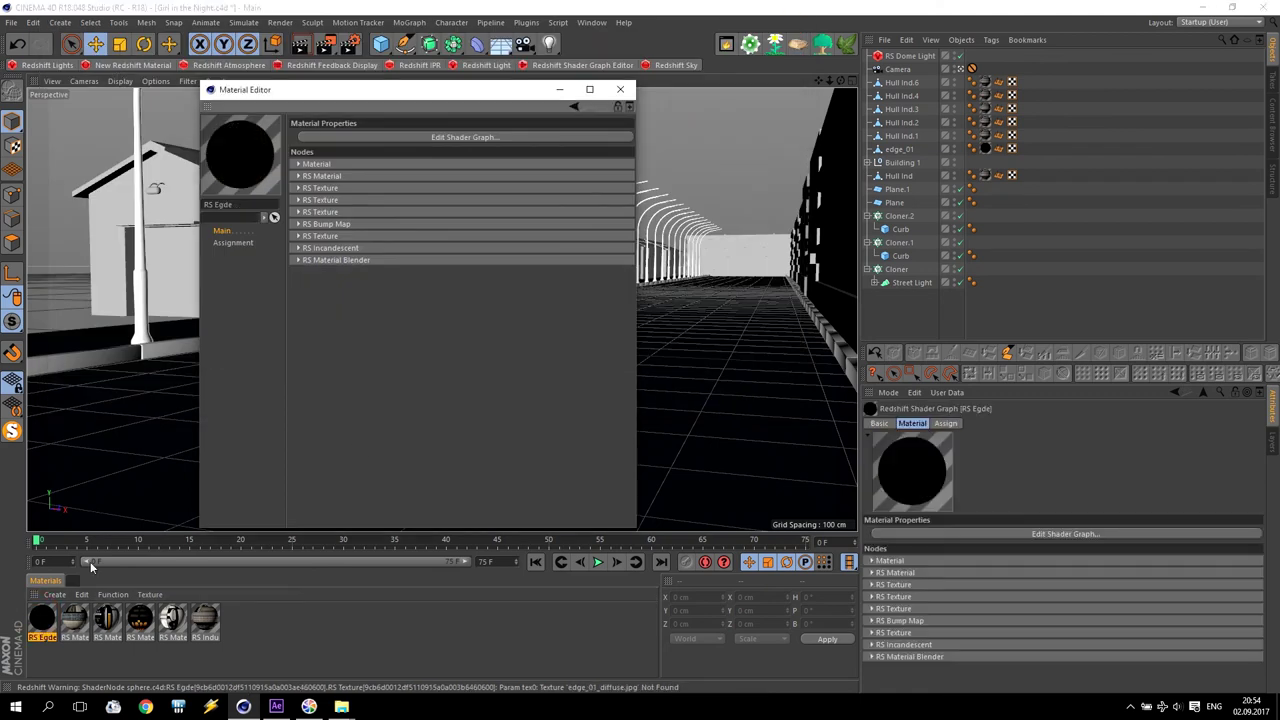
pyautogui.click(346, 142)
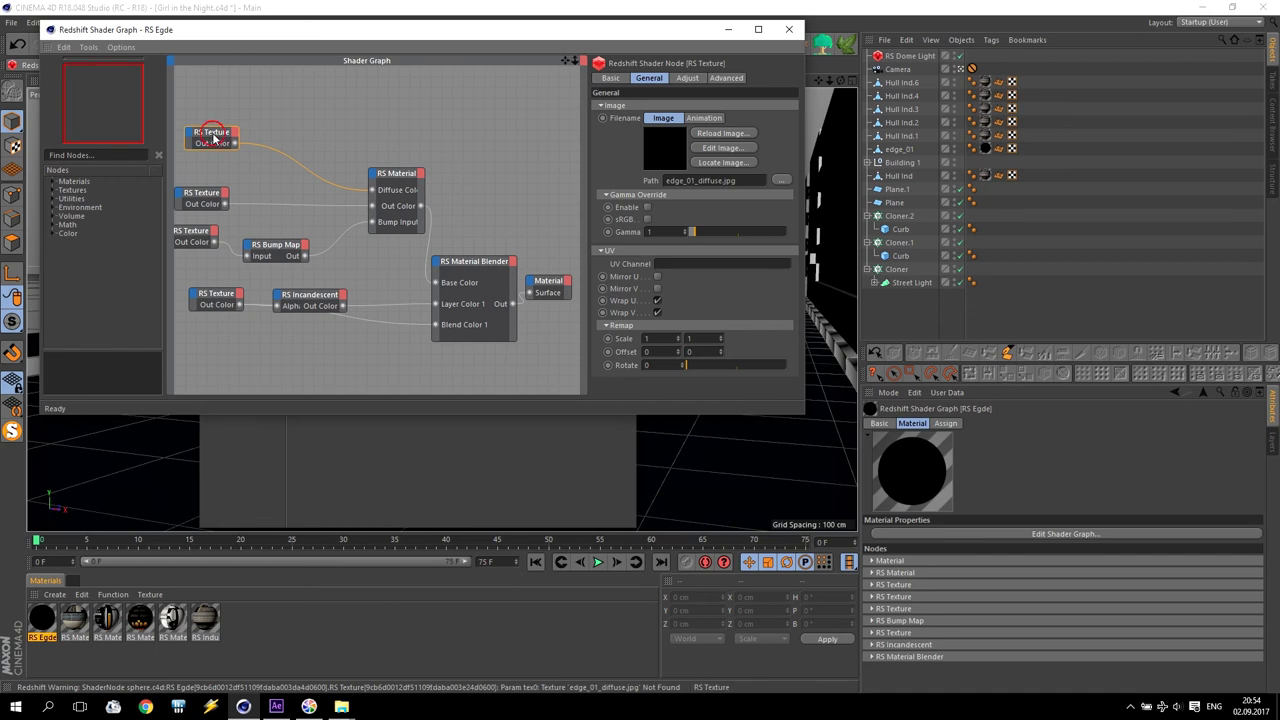
pyautogui.click(203, 200)
pyautogui.click(195, 236)
pyautogui.click(214, 293)
pyautogui.moveTo(341, 707)
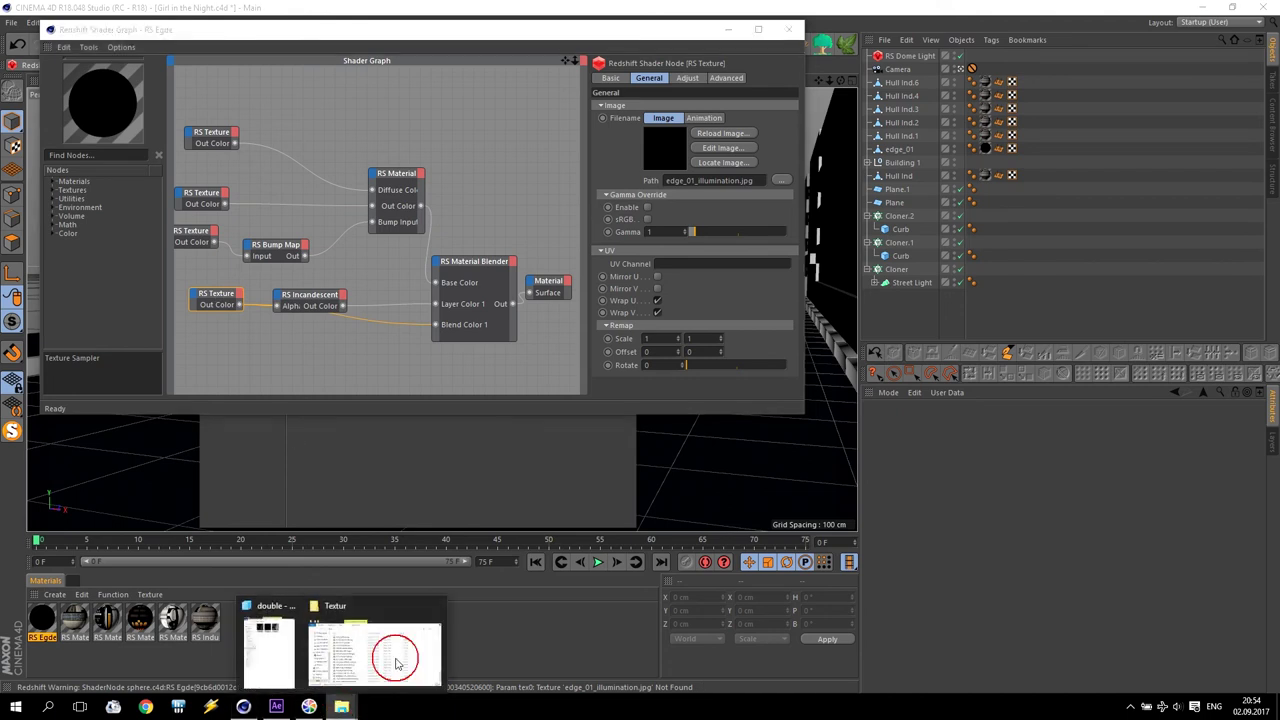
# Search tex for 'edge_01', select the five matches, and paste them into Textur with Ctrl+V
pyautogui.click(420, 626)
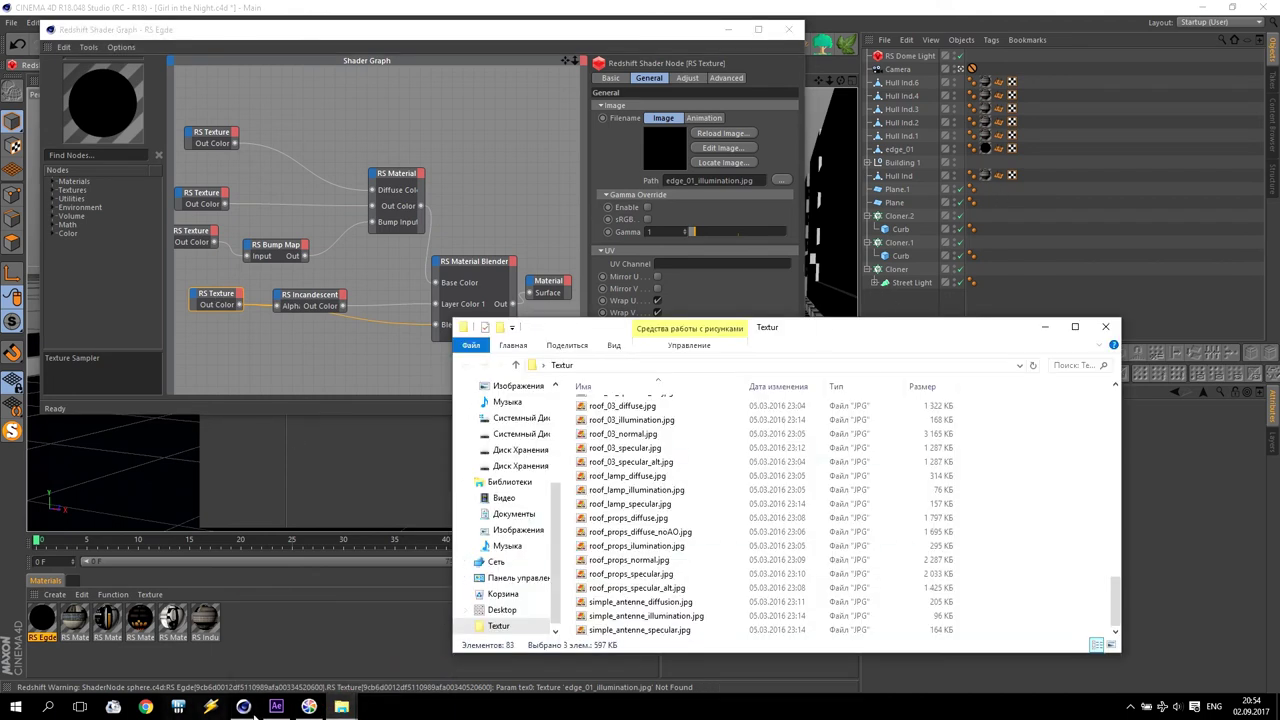
pyautogui.click(314, 623)
pyautogui.click(1239, 47)
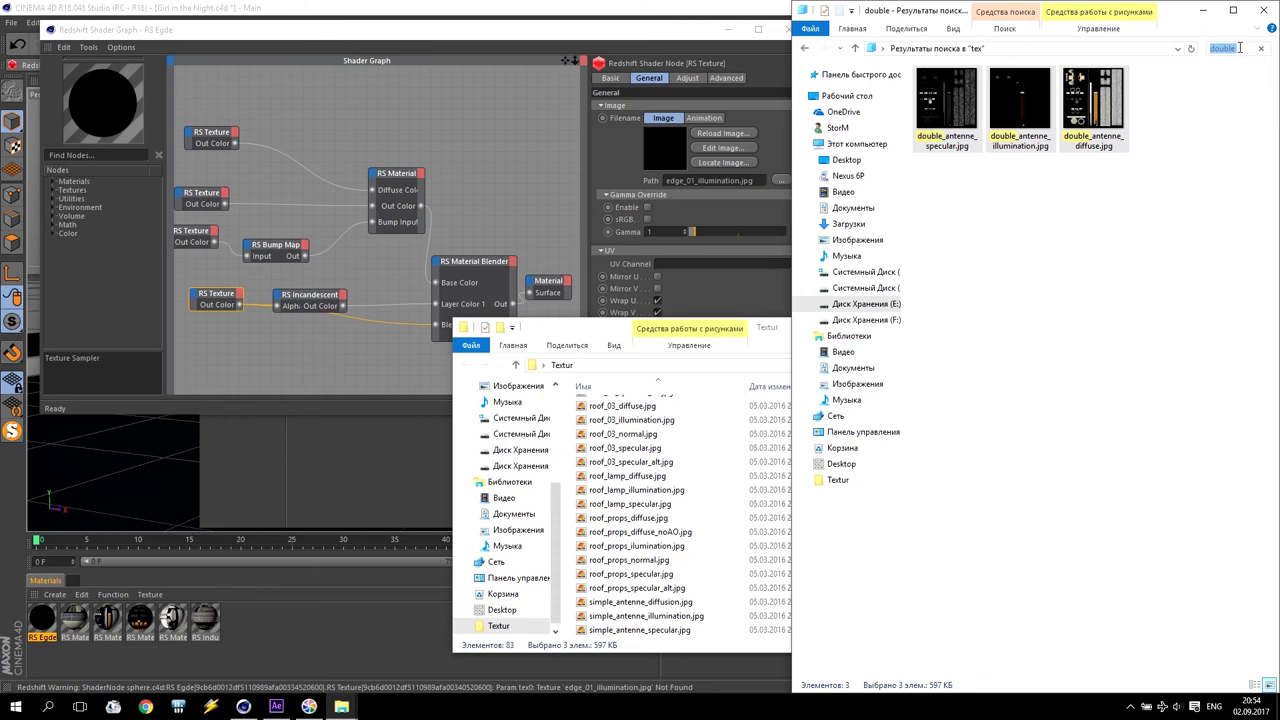
pyautogui.write('edge')
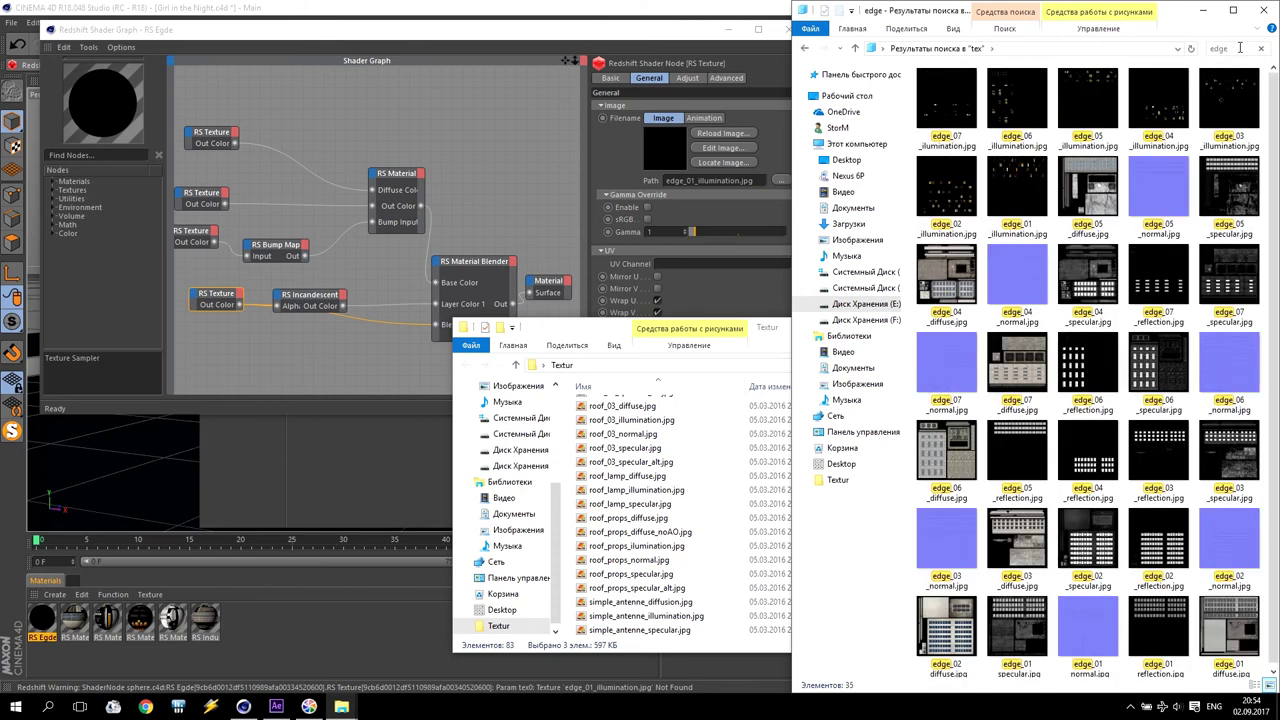
pyautogui.write('_01')
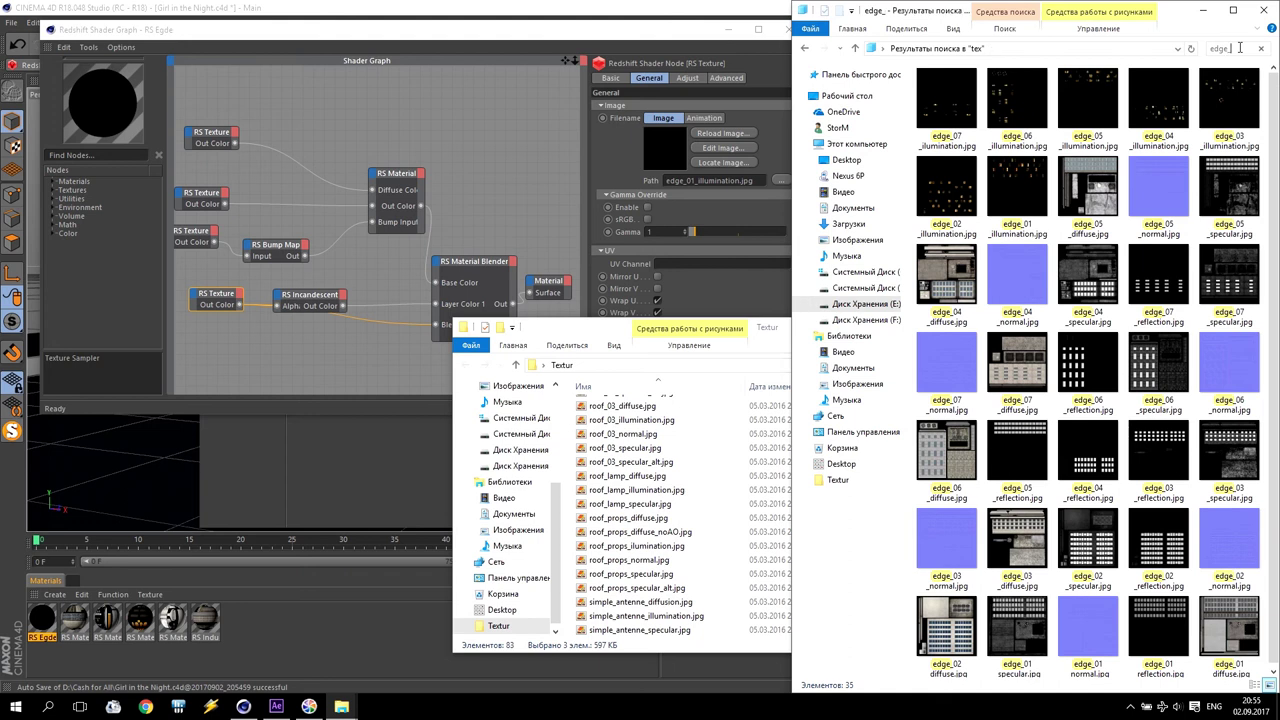
pyautogui.moveTo(925, 193); pyautogui.dragTo(1272, 68)
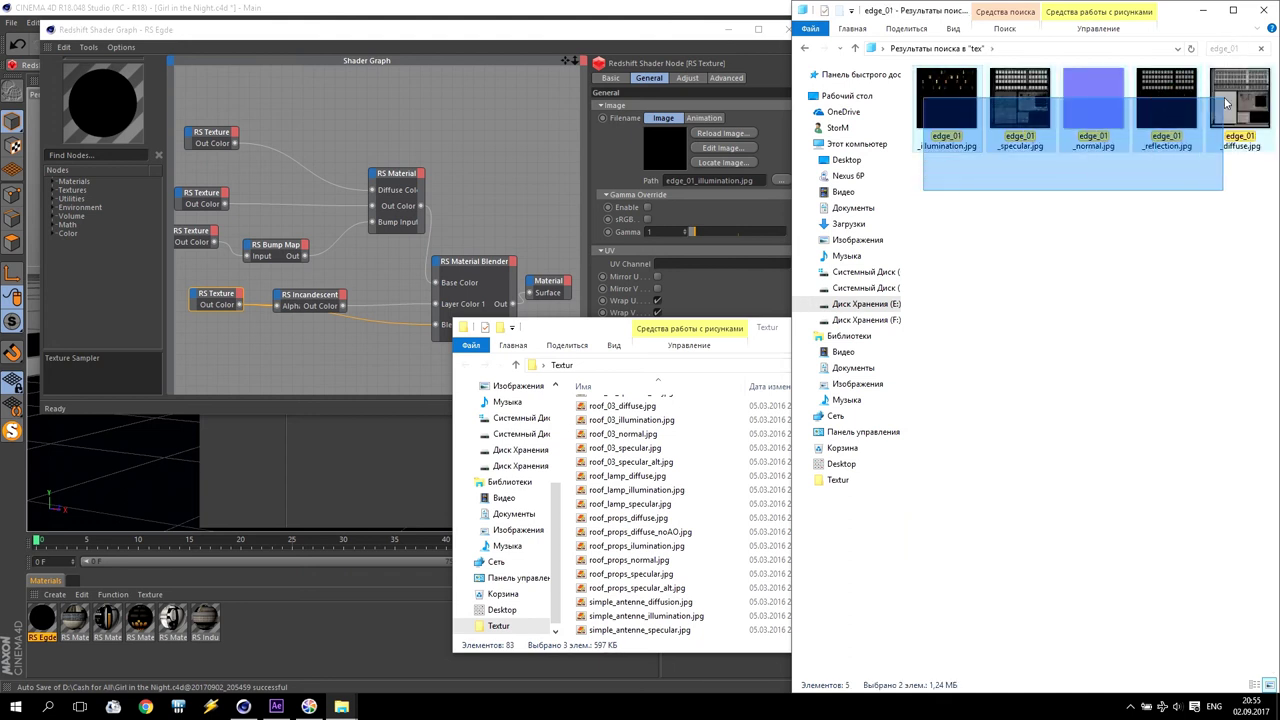
pyautogui.click(706, 329)
pyautogui.hotkey('ctrl', 'v')
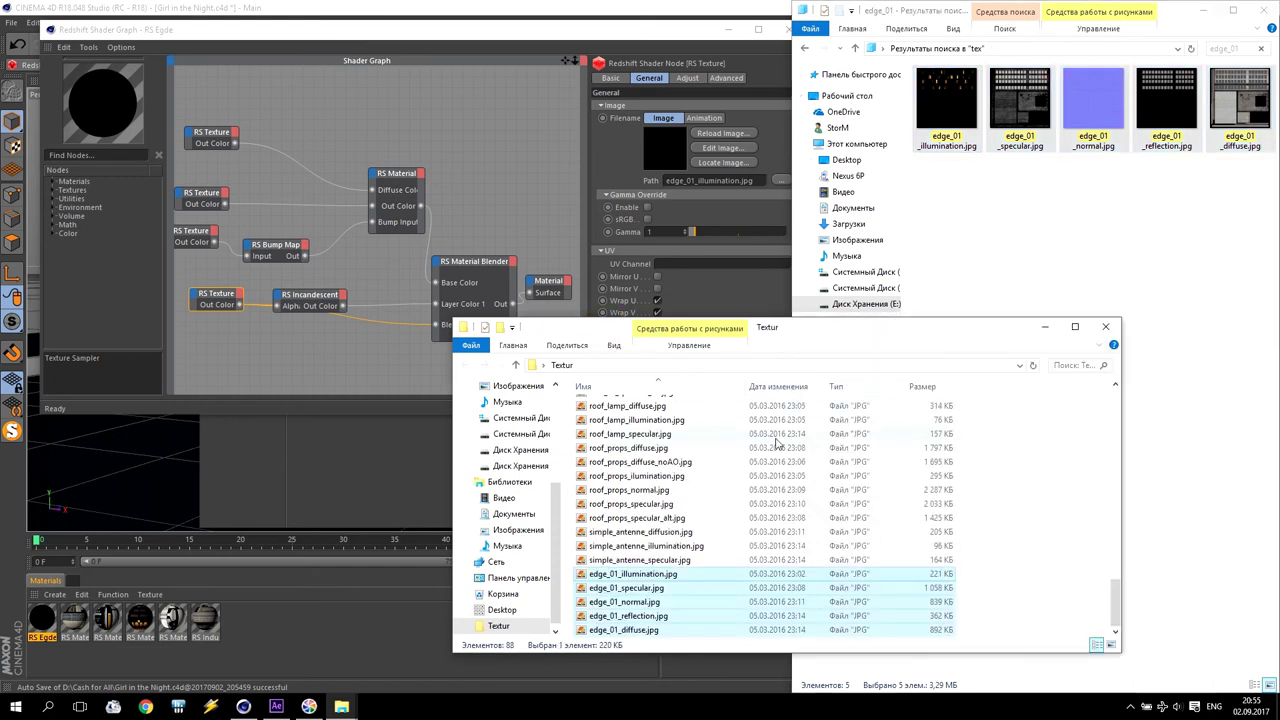
pyautogui.click(360, 146)
pyautogui.click(211, 137)
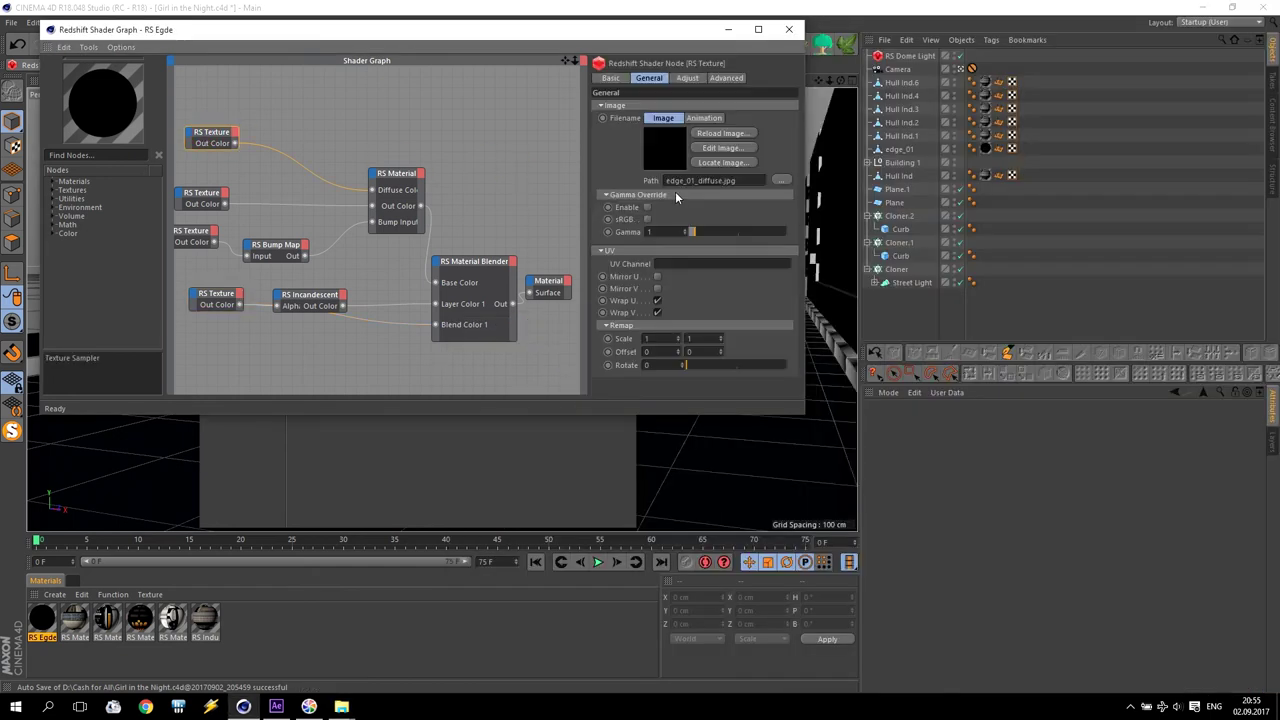
# Relink the RS Egde diffuse and specular texture nodes to edge_01_diffuse.jpg and edge_01_specular.jpg
pyautogui.click(779, 181)
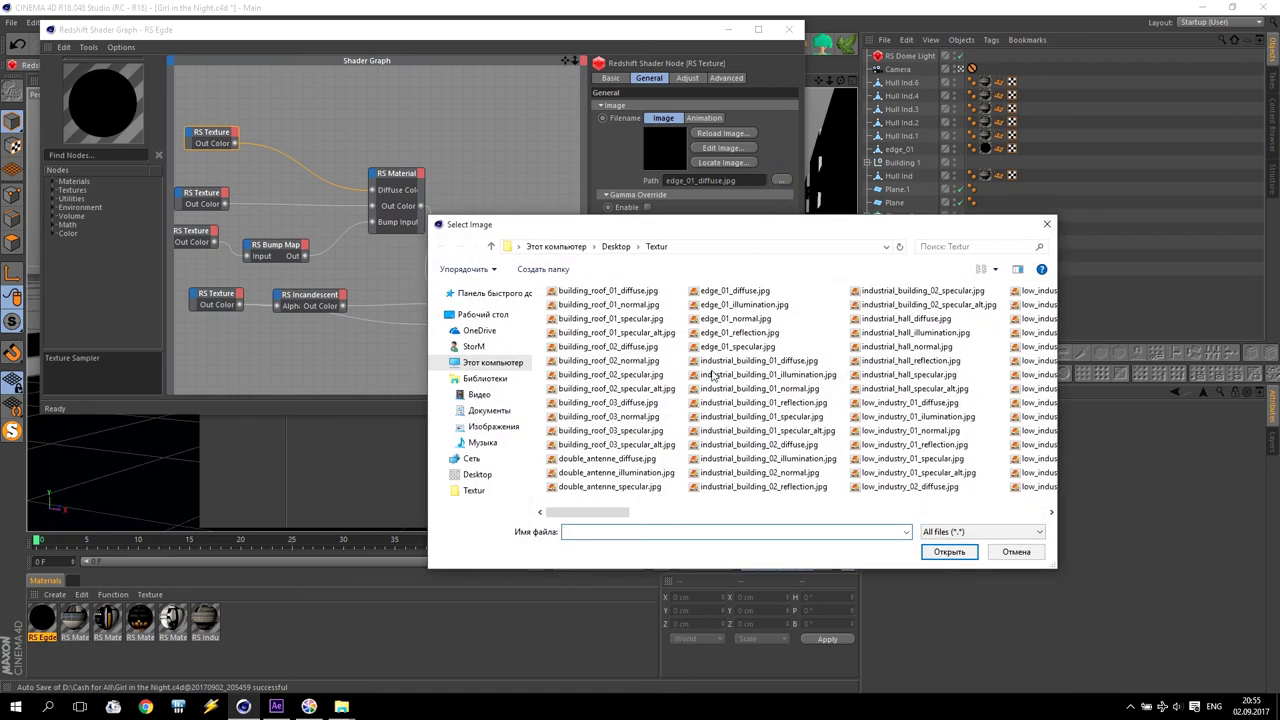
pyautogui.click(736, 291)
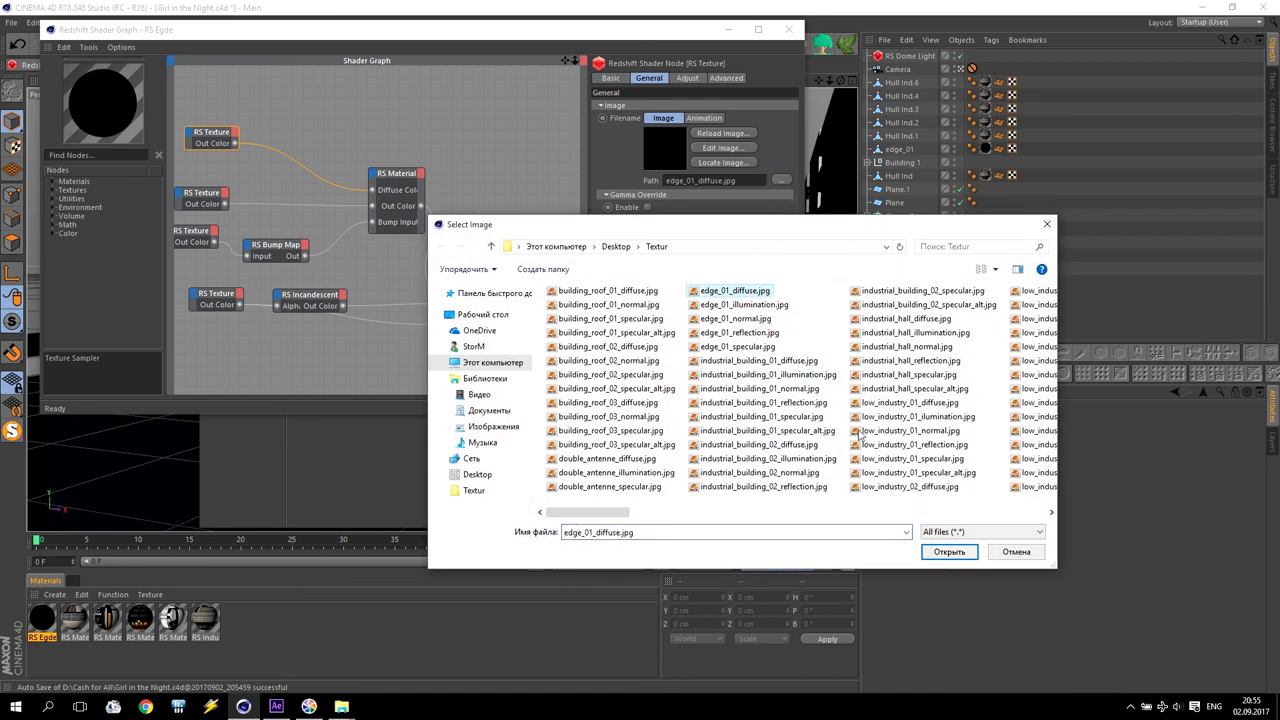
pyautogui.click(949, 551)
pyautogui.click(674, 404)
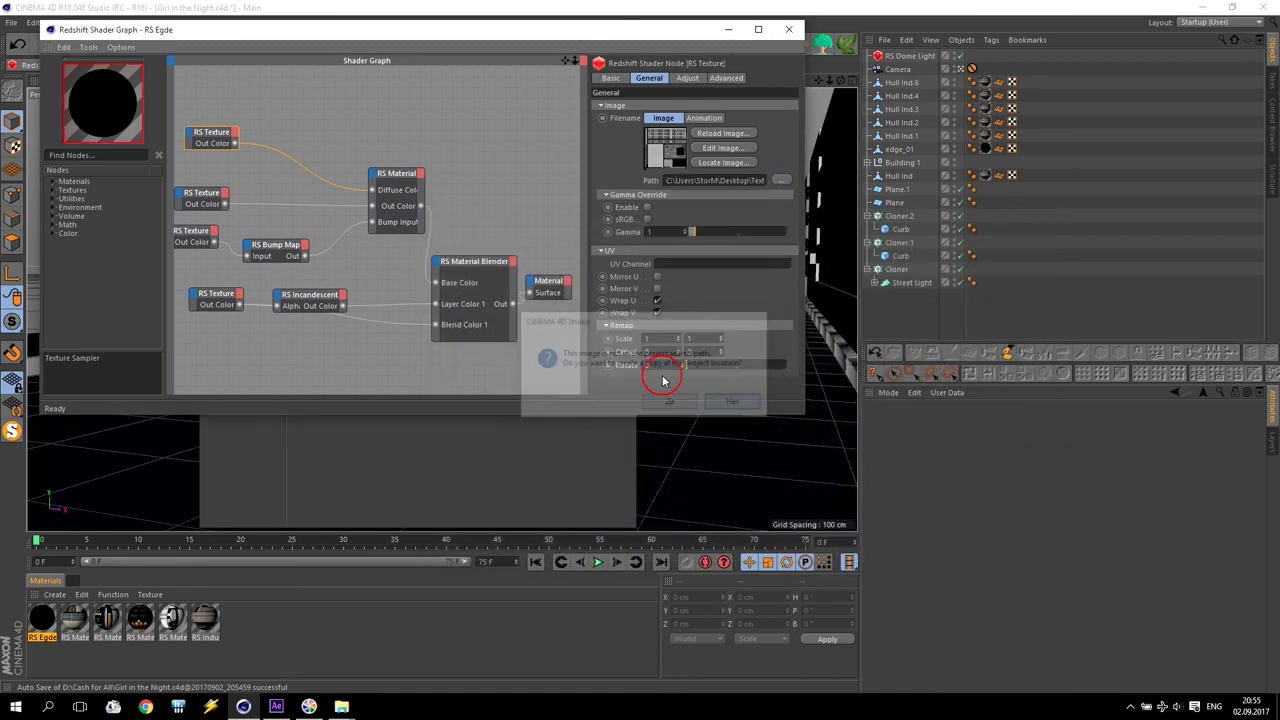
pyautogui.click(203, 192)
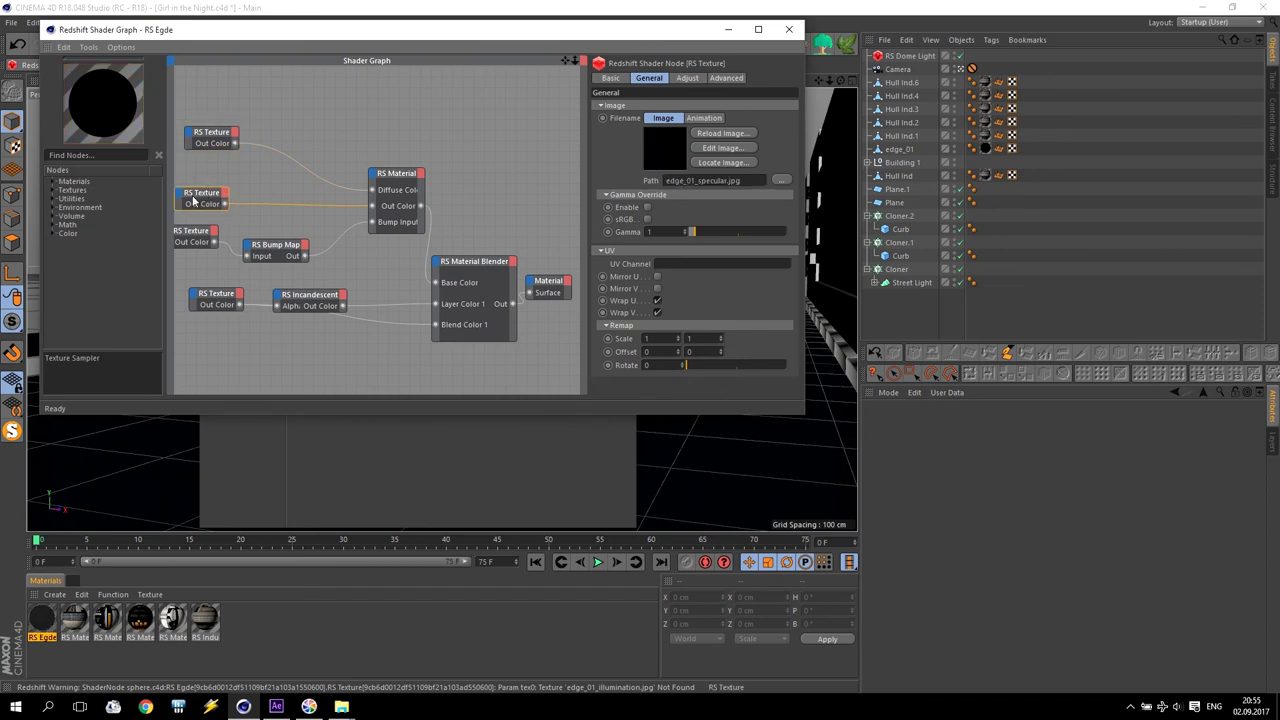
pyautogui.click(781, 180)
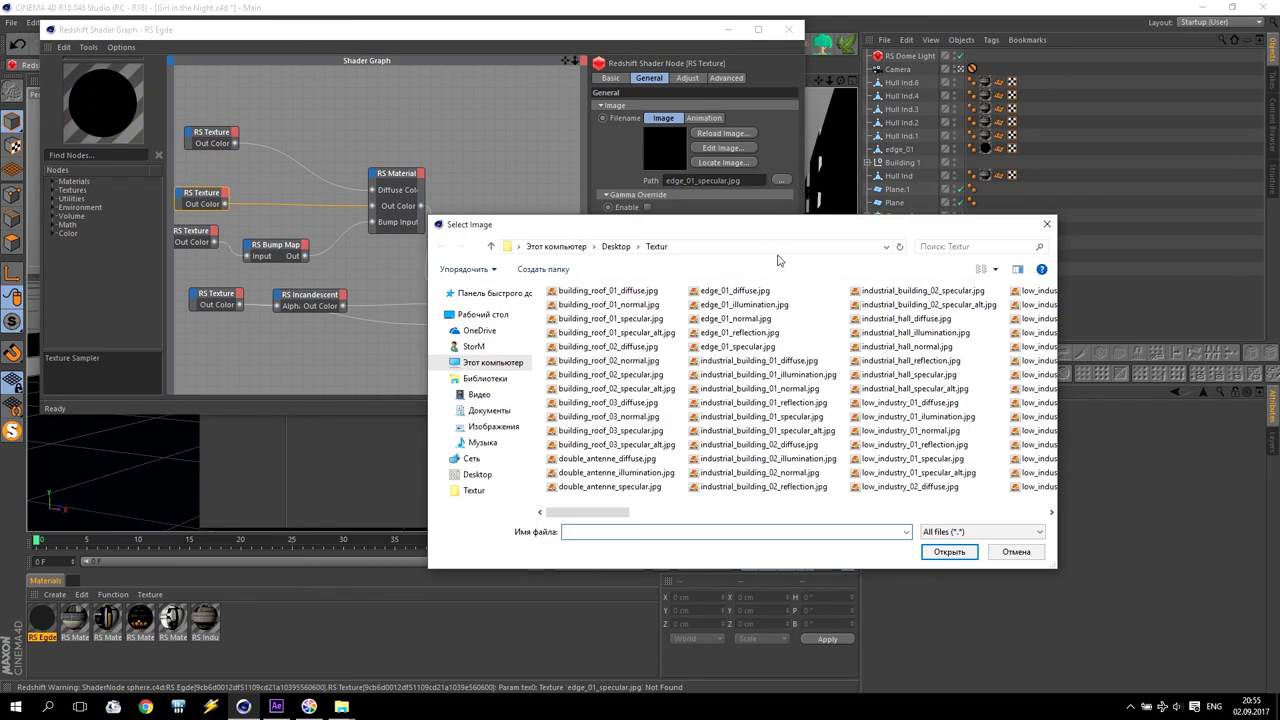
pyautogui.click(758, 347)
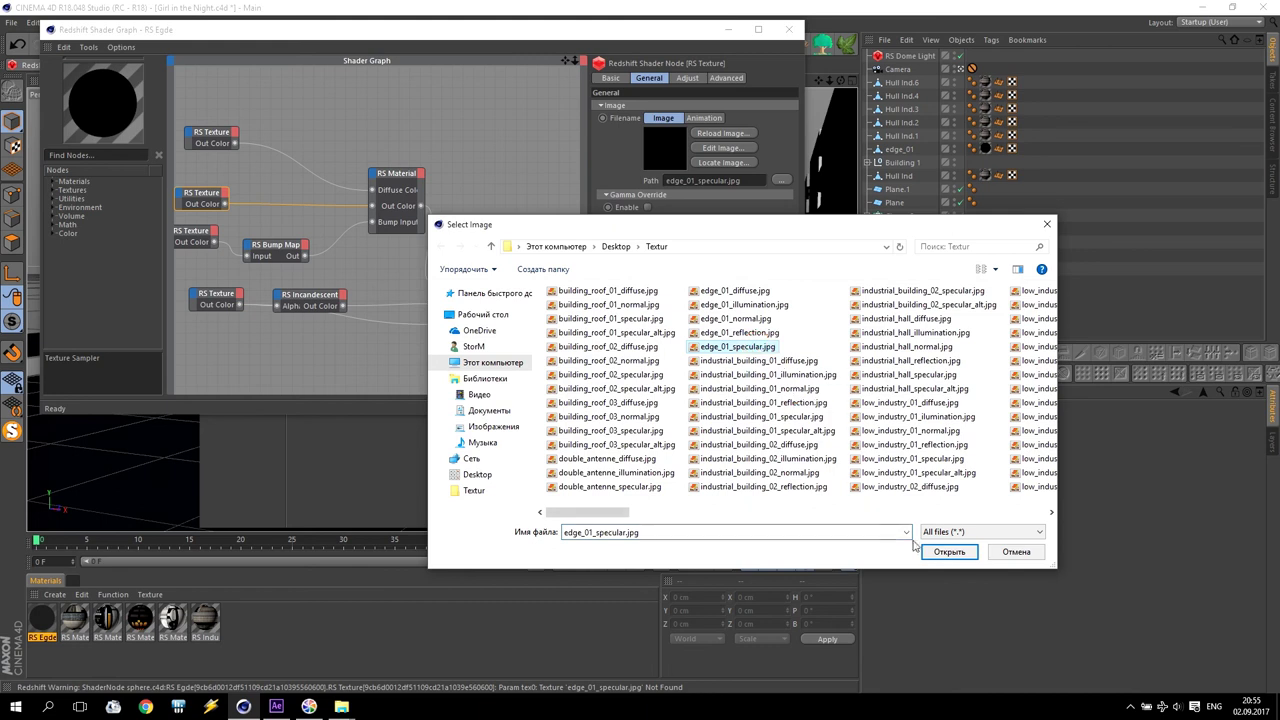
pyautogui.click(945, 551)
pyautogui.click(736, 402)
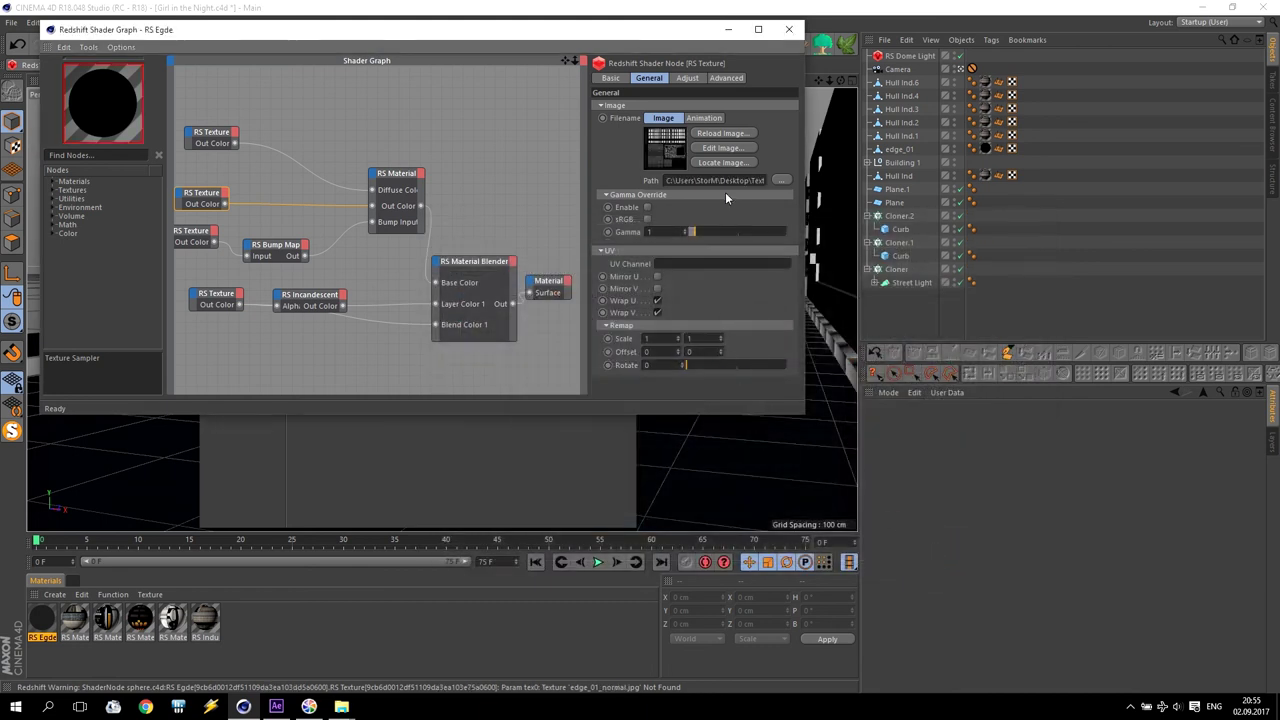
# Relink the normal and illumination nodes to edge_01_normal.jpg and edge_01_illumination.jpg, then close the editors
pyautogui.click(190, 232)
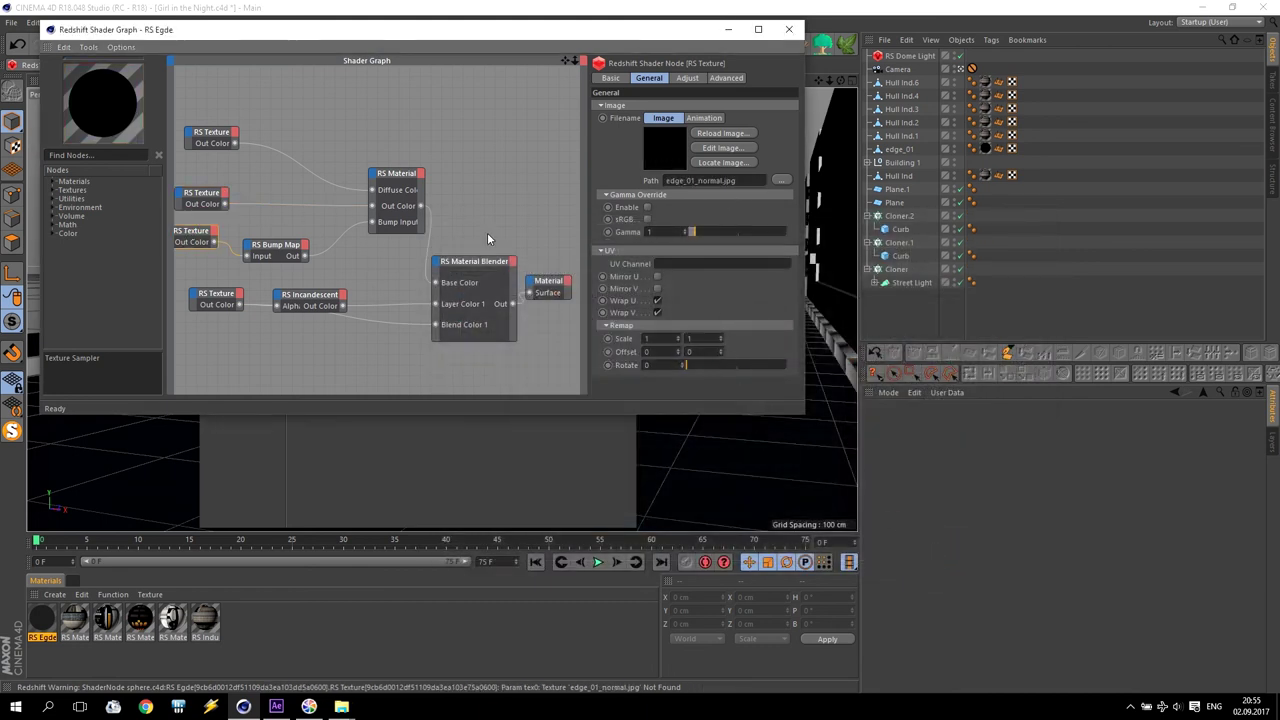
pyautogui.click(786, 177)
pyautogui.click(758, 320)
pyautogui.click(949, 551)
pyautogui.click(736, 402)
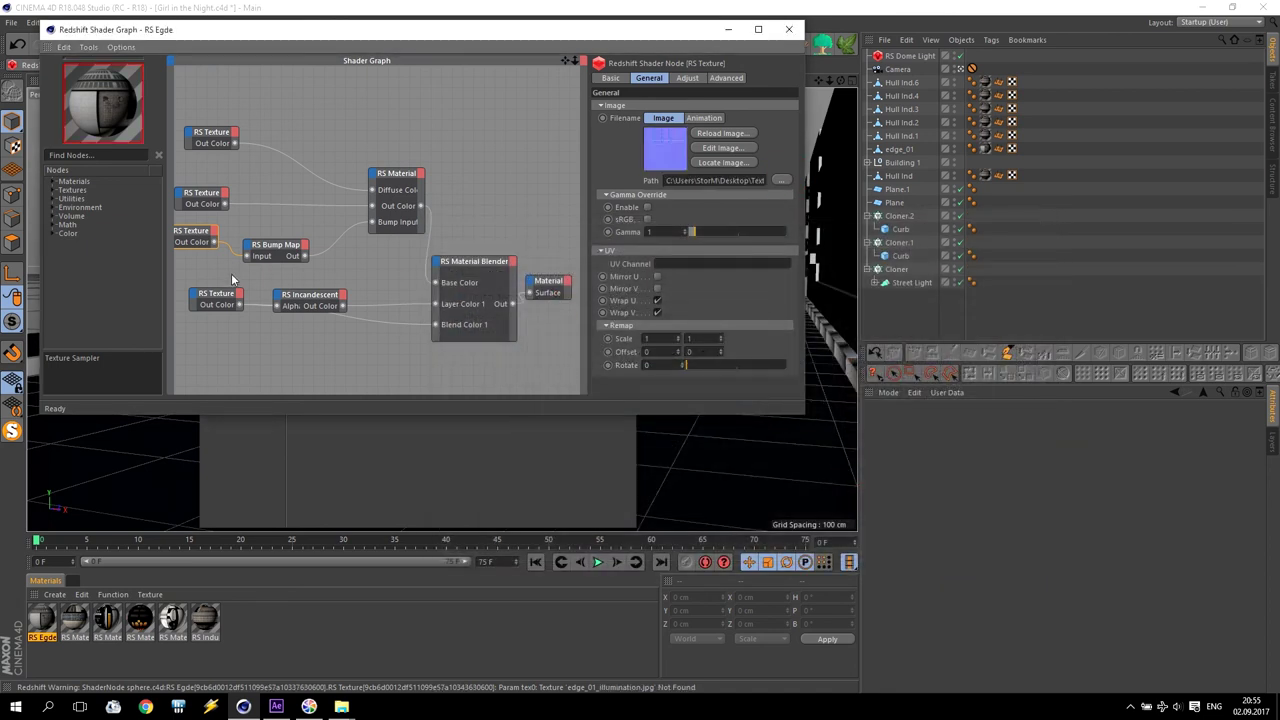
pyautogui.click(217, 297)
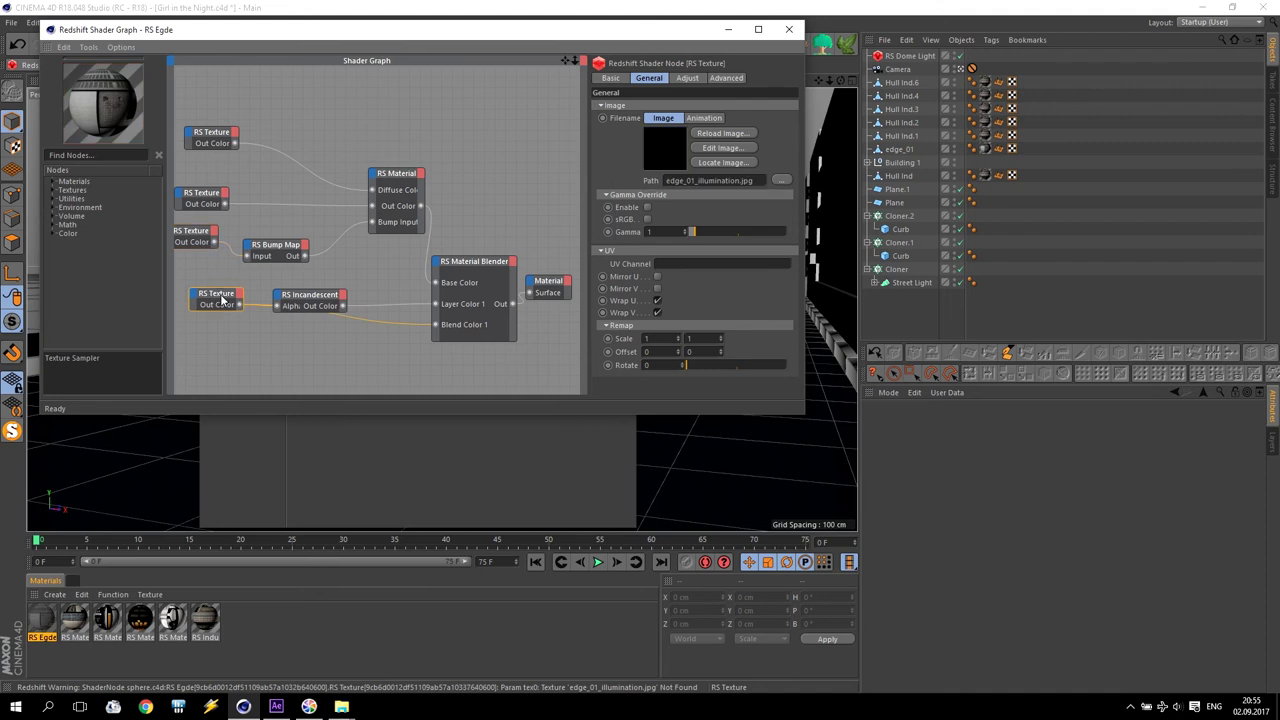
pyautogui.click(785, 181)
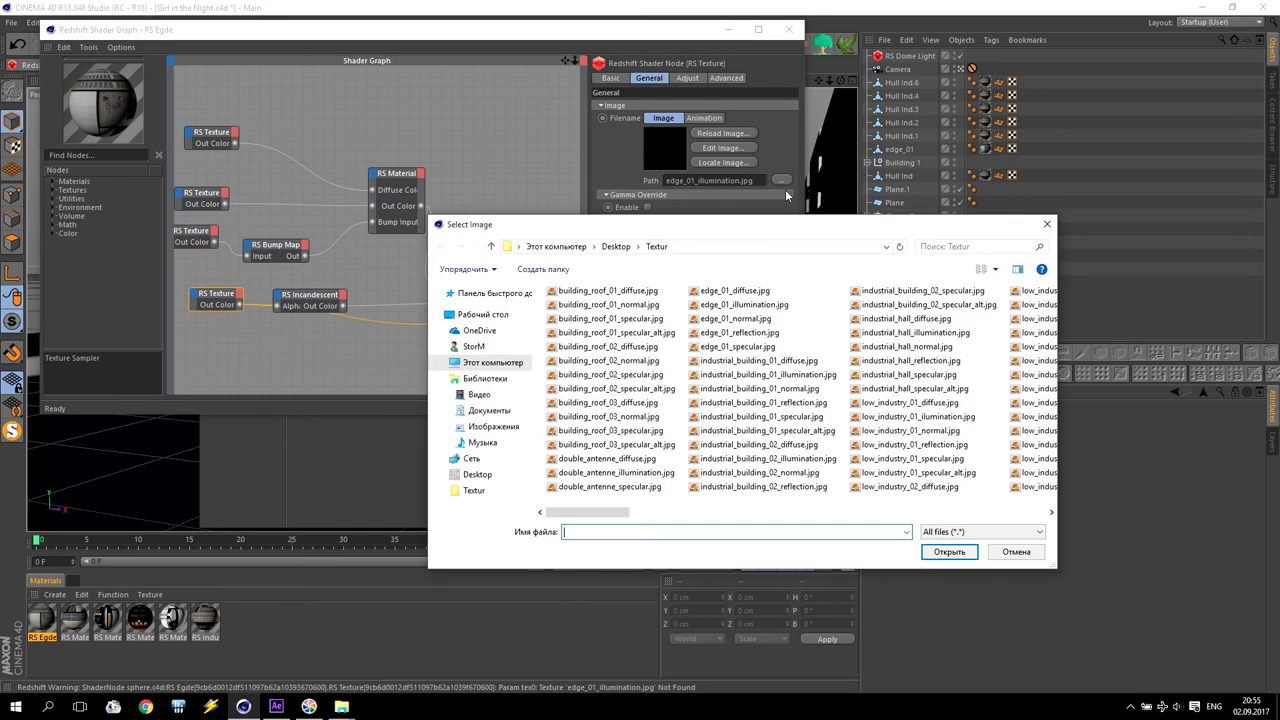
pyautogui.click(785, 305)
pyautogui.click(948, 551)
pyautogui.click(740, 405)
pyautogui.click(789, 29)
pyautogui.click(627, 93)
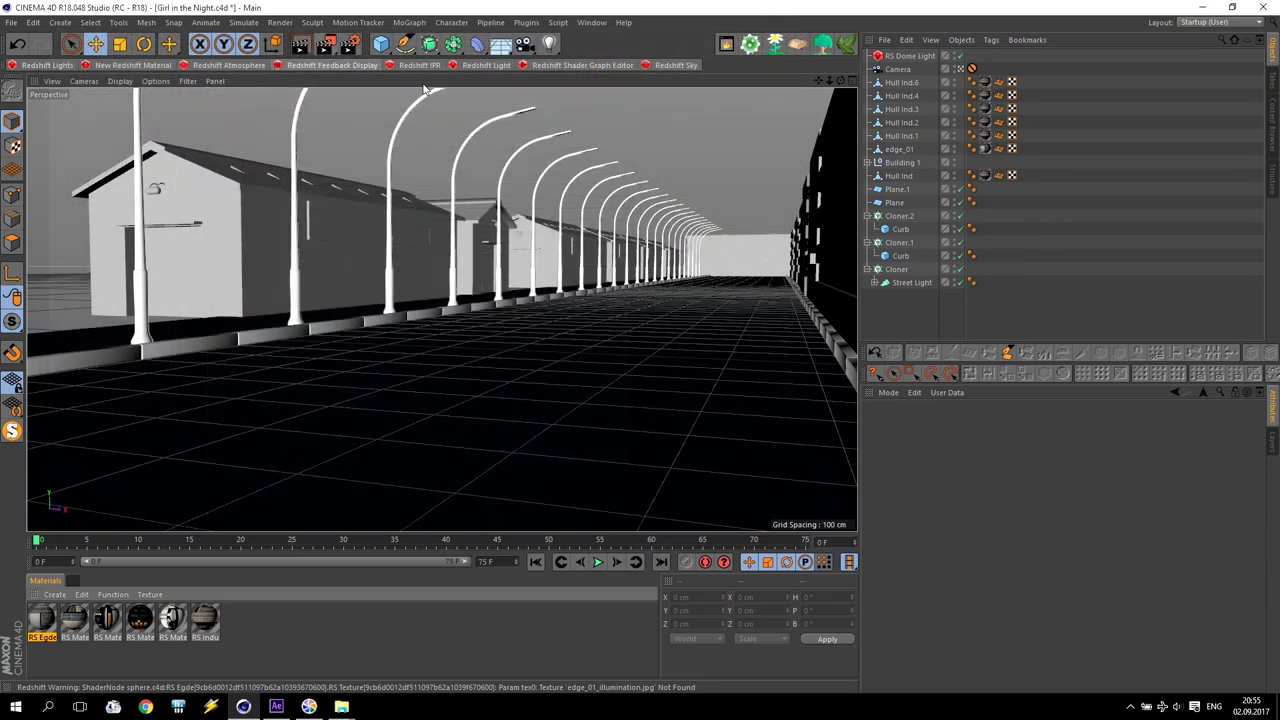
# Briefly preview the street in the interactive Redshift render, then add a new Redshift material, RS Material.1
pyautogui.click(305, 45)
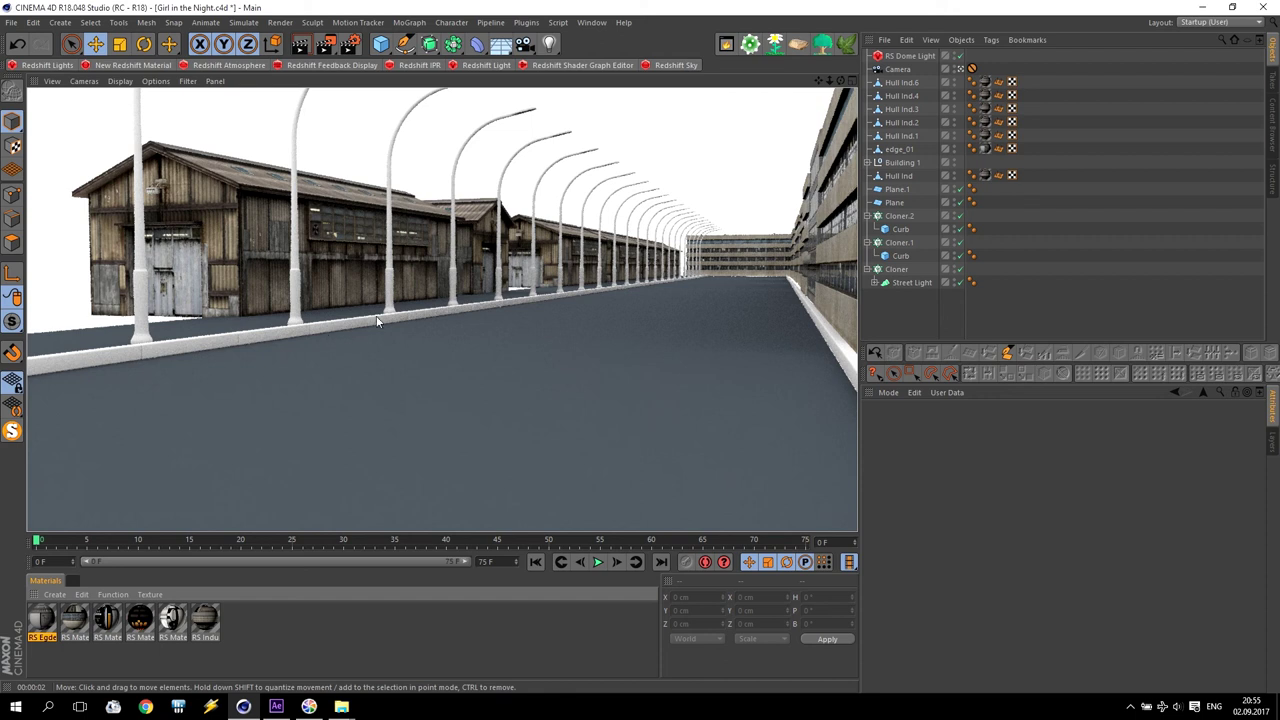
pyautogui.click(420, 152)
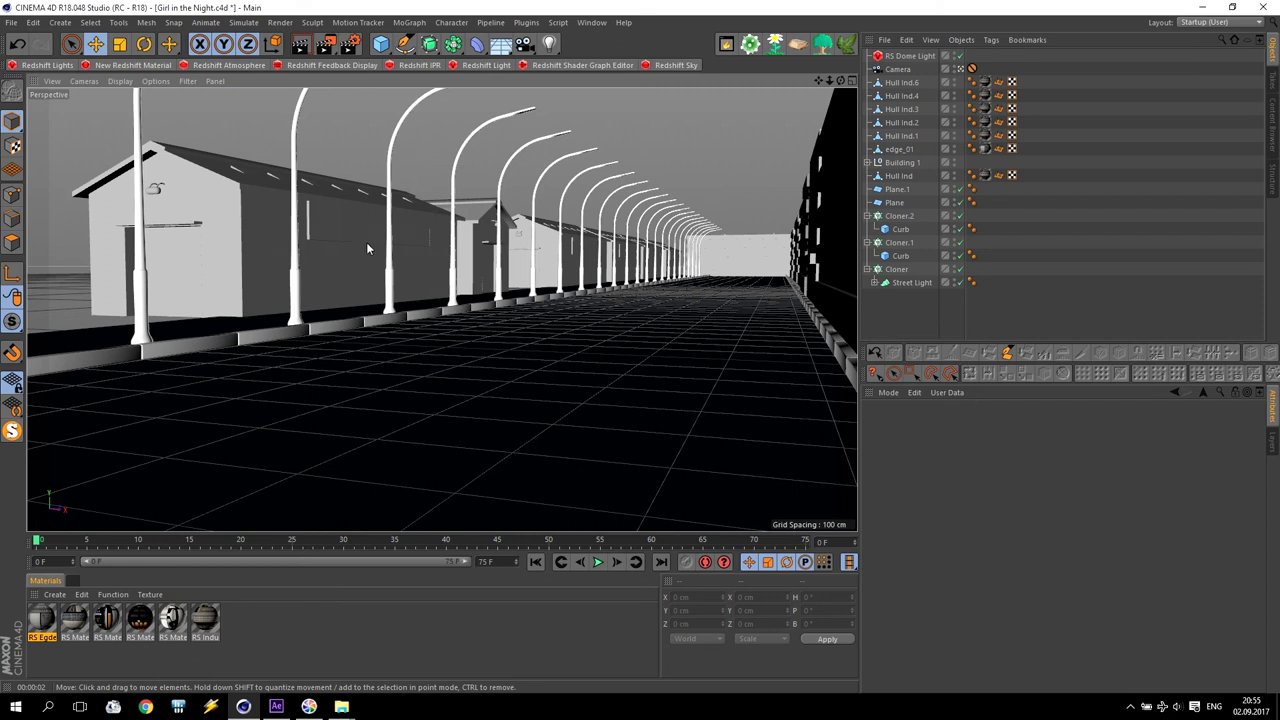
pyautogui.click(300, 292)
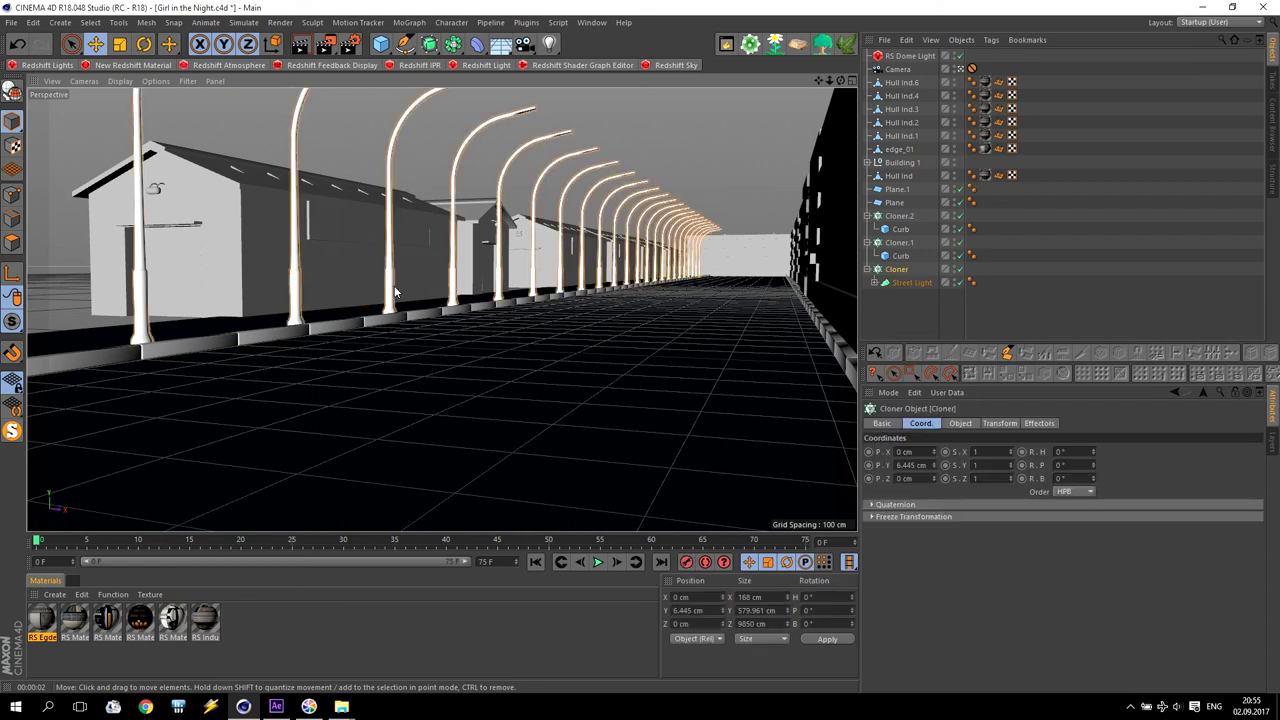
pyautogui.click(54, 594)
pyautogui.click(54, 594)
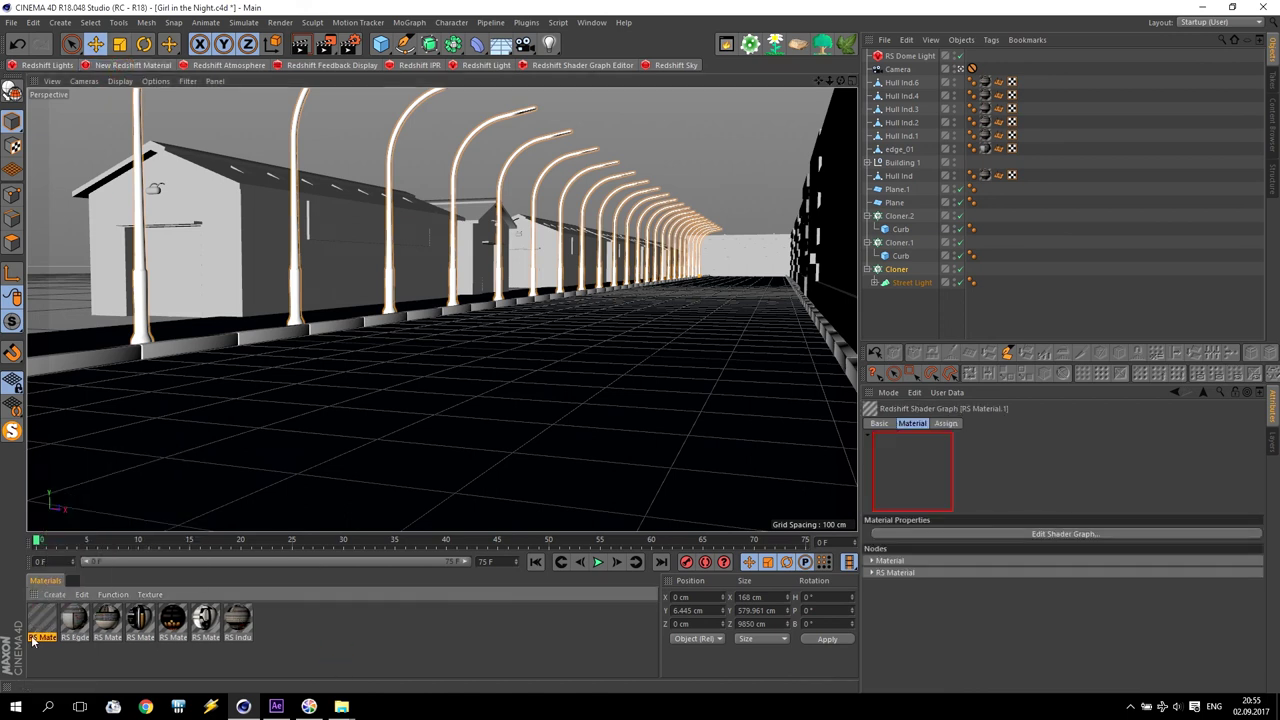
# Add an RS Texture node to RS Material.1's shader graph
pyautogui.doubleClick(35, 622)
pyautogui.click(398, 140)
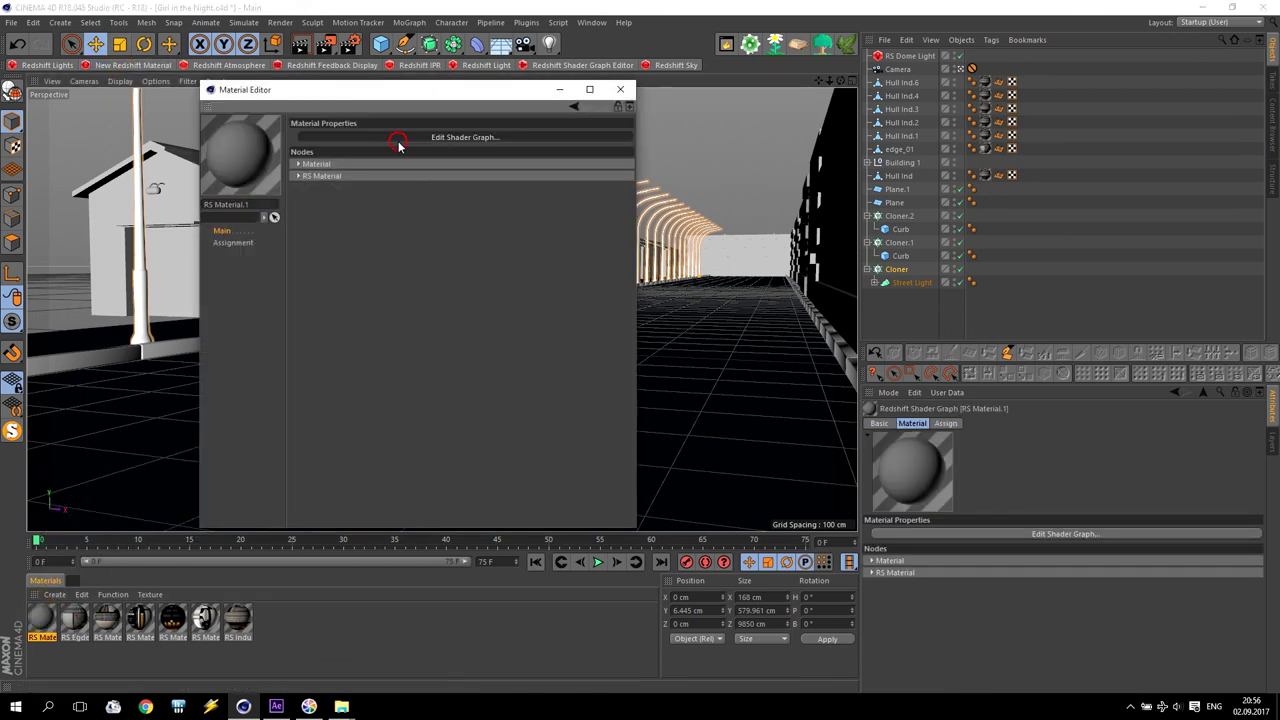
pyautogui.moveTo(259, 274); pyautogui.dragTo(312, 274)
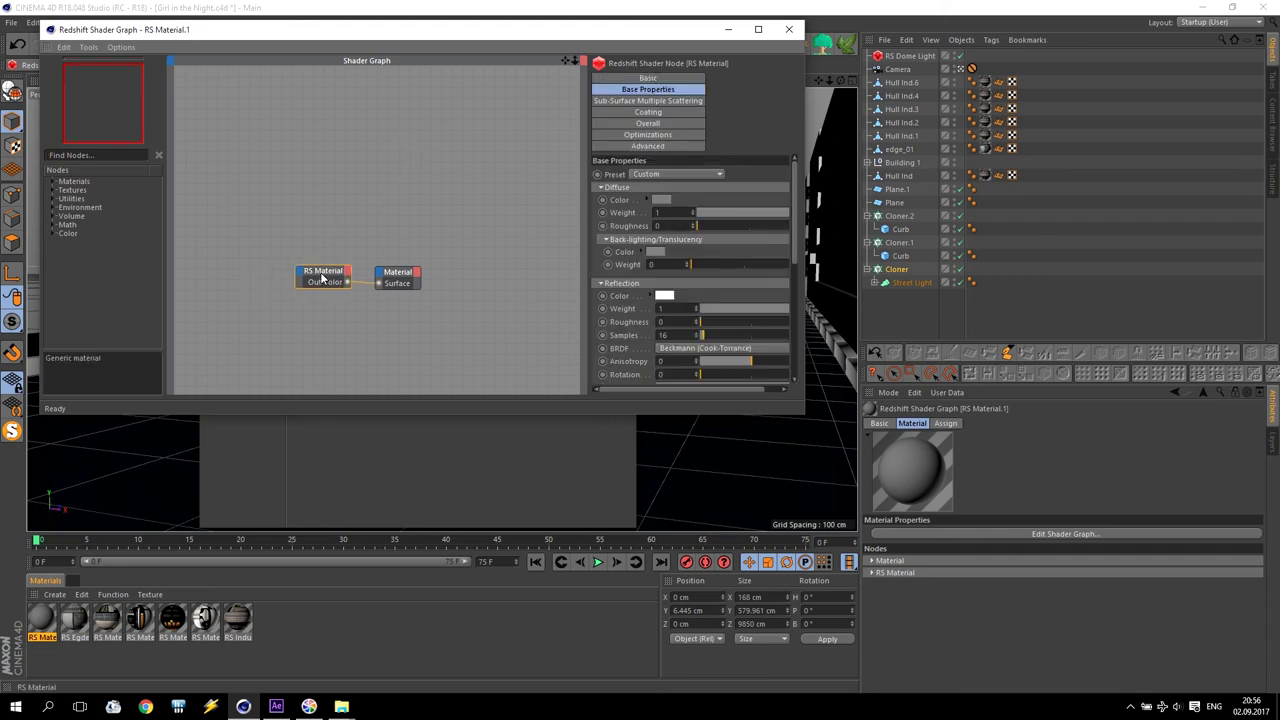
pyautogui.click(54, 190)
pyautogui.moveTo(89, 241); pyautogui.dragTo(231, 183)
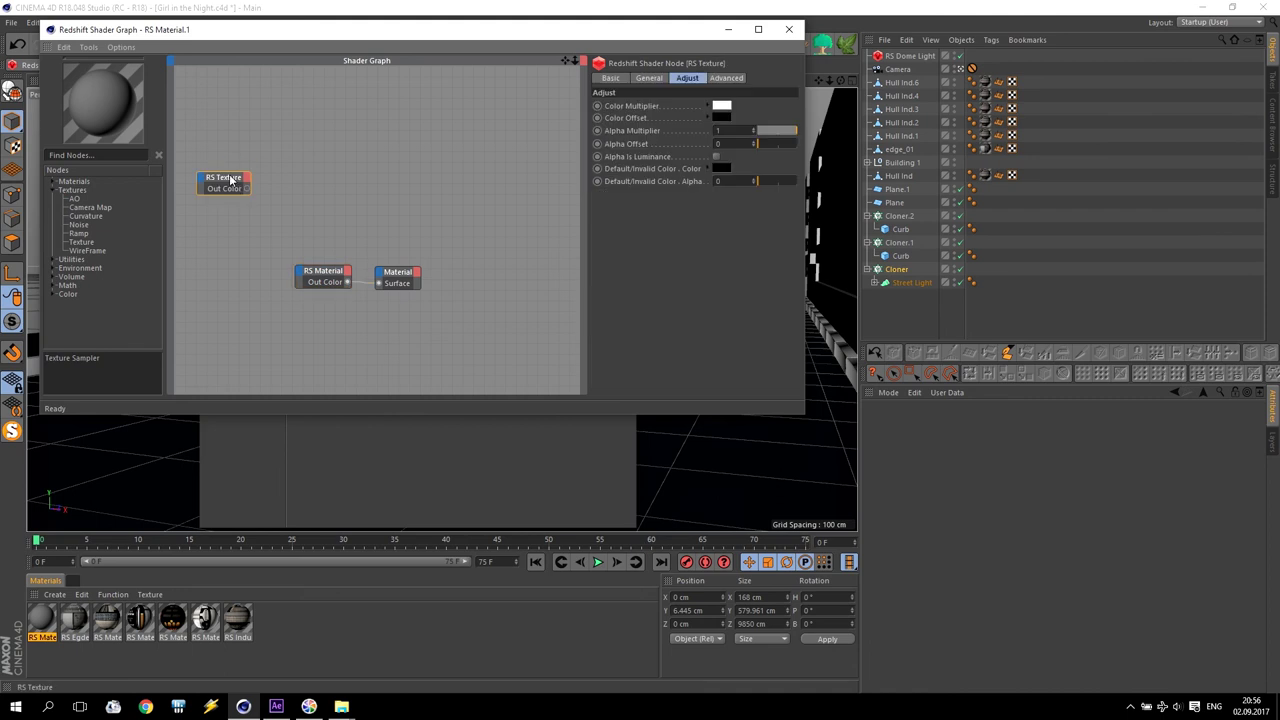
# Load Stucco_101.jpg from D:\Texture's stucco folder into the texture node without copying it
pyautogui.click(649, 78)
pyautogui.click(781, 179)
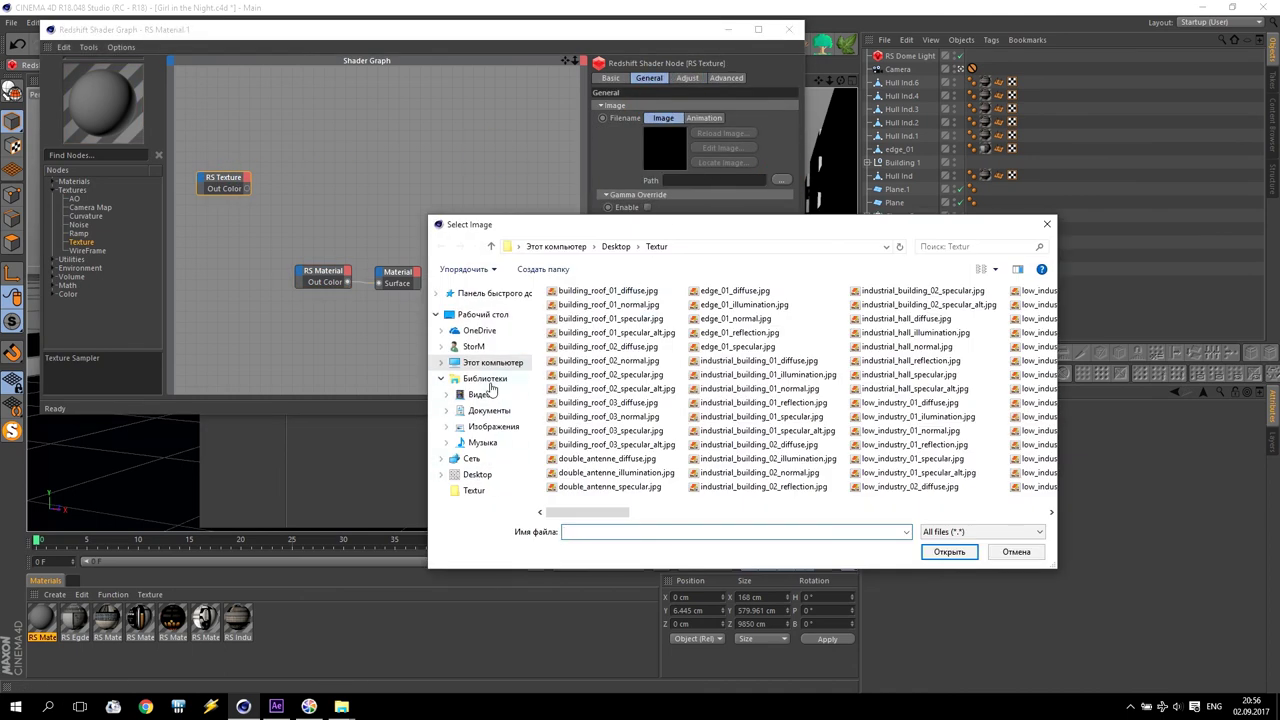
pyautogui.click(478, 366)
pyautogui.doubleClick(937, 405)
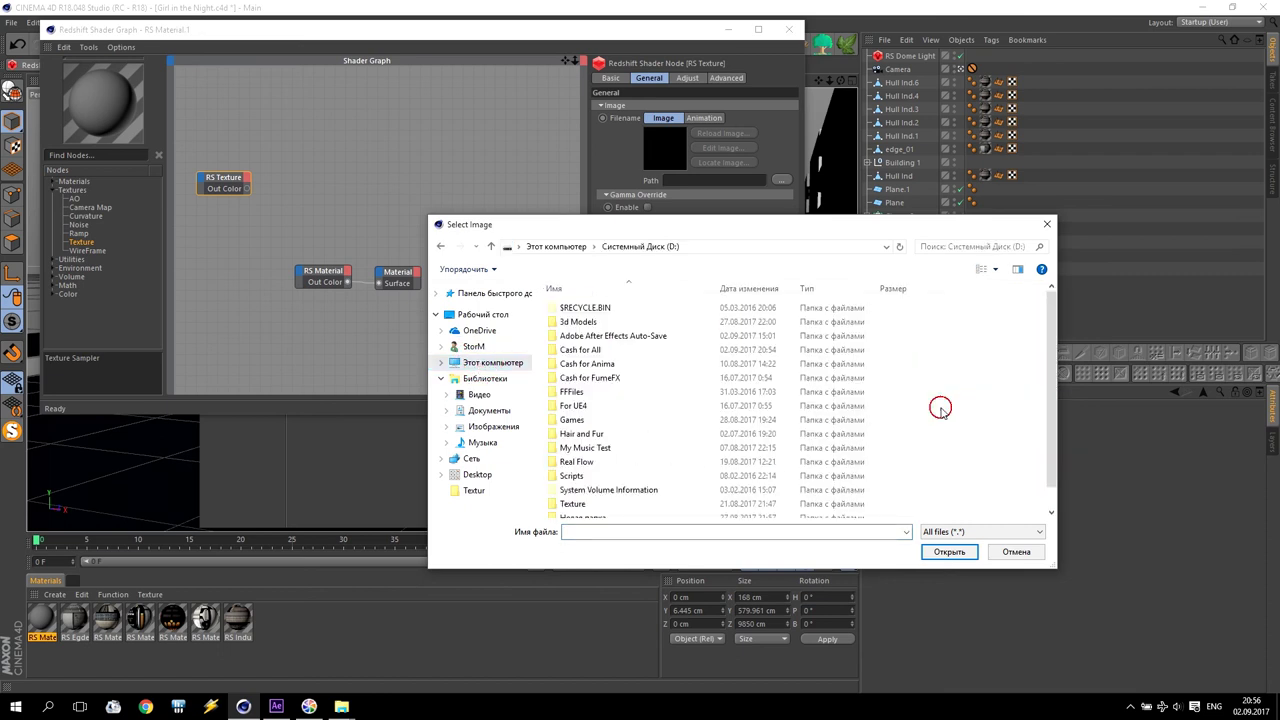
pyautogui.doubleClick(572, 482)
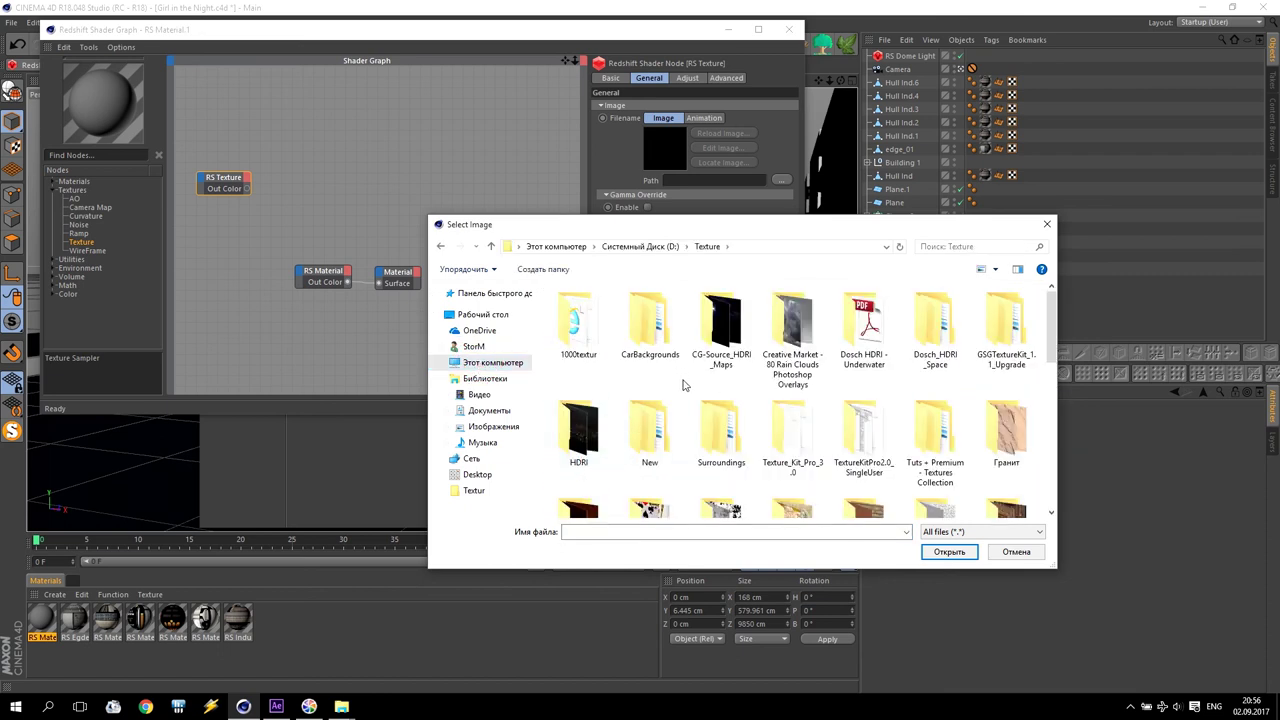
pyautogui.scroll(-5, 671, 428)
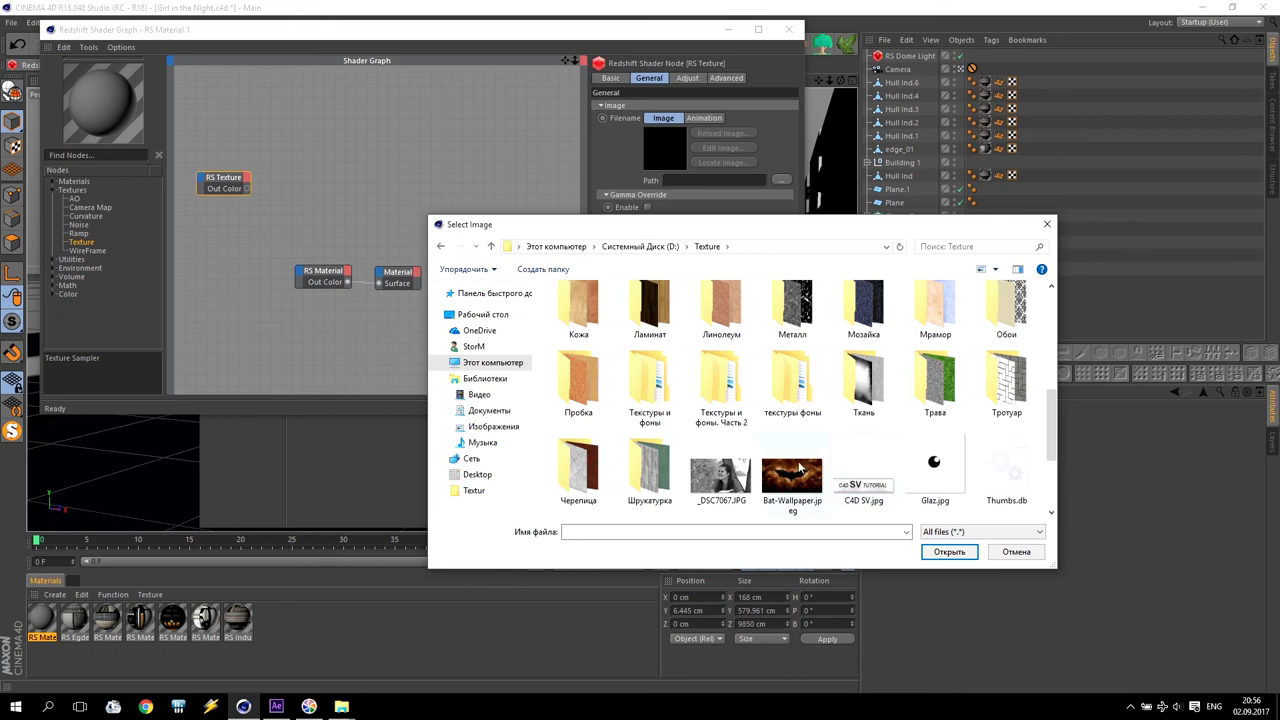
pyautogui.doubleClick(670, 487)
pyautogui.scroll(-3, 884, 433)
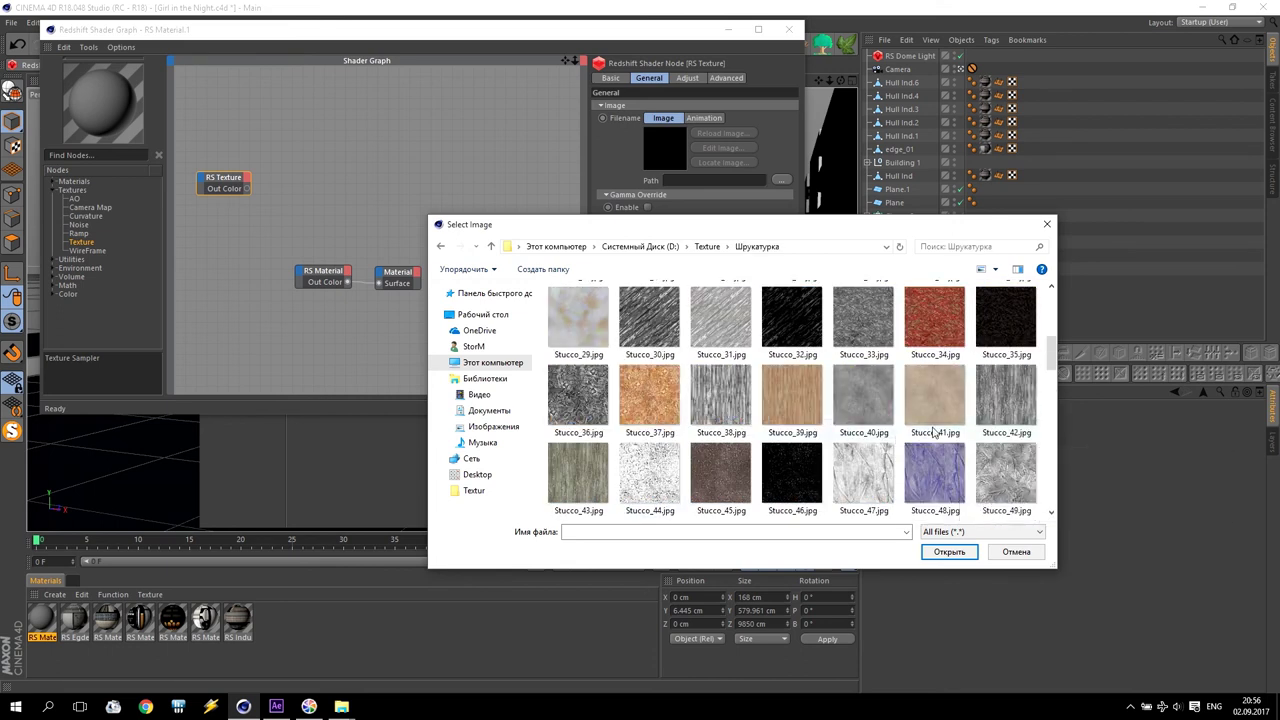
pyautogui.scroll(-3, 933, 432)
pyautogui.scroll(-3, 933, 432)
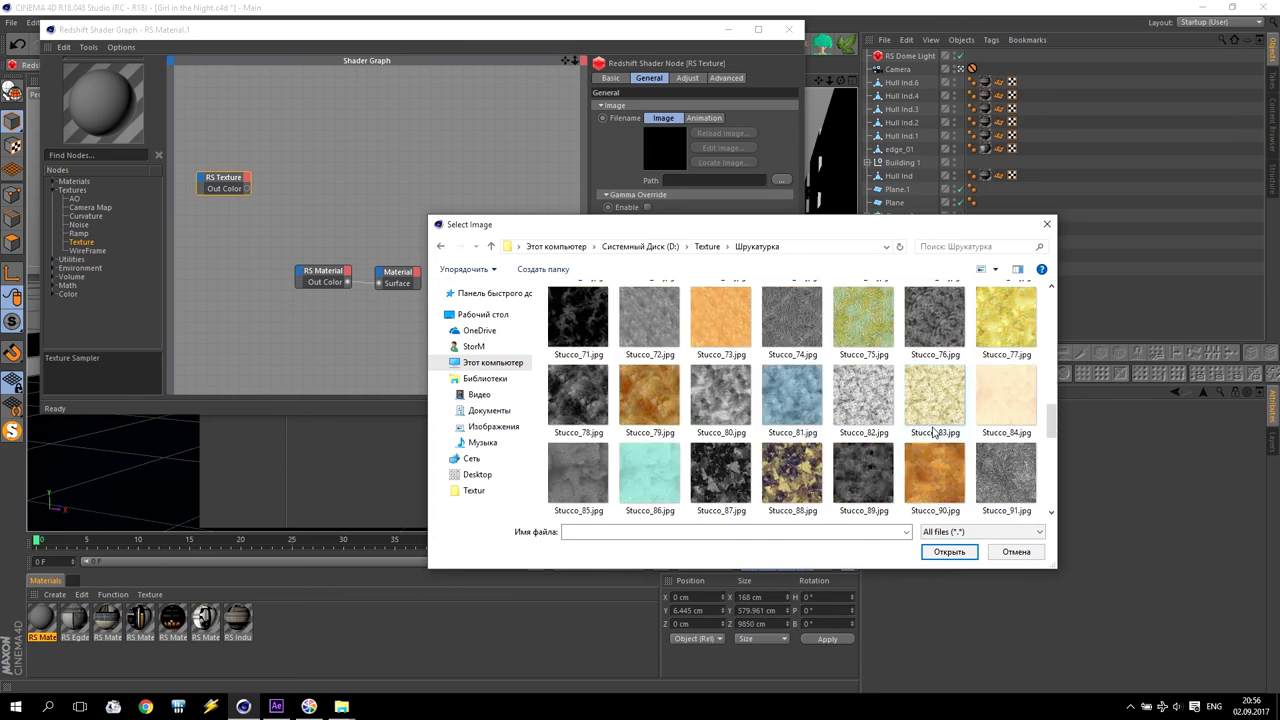
pyautogui.scroll(-2, 933, 432)
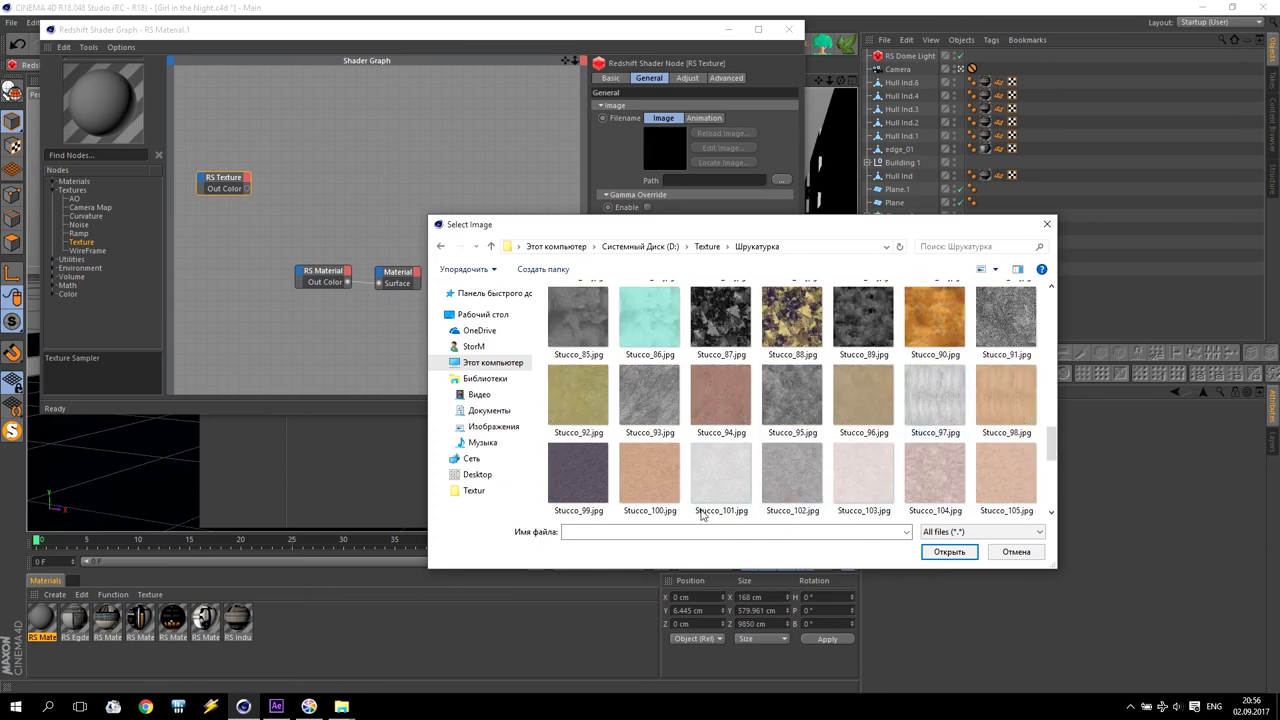
pyautogui.click(712, 480)
pyautogui.click(947, 553)
pyautogui.click(737, 404)
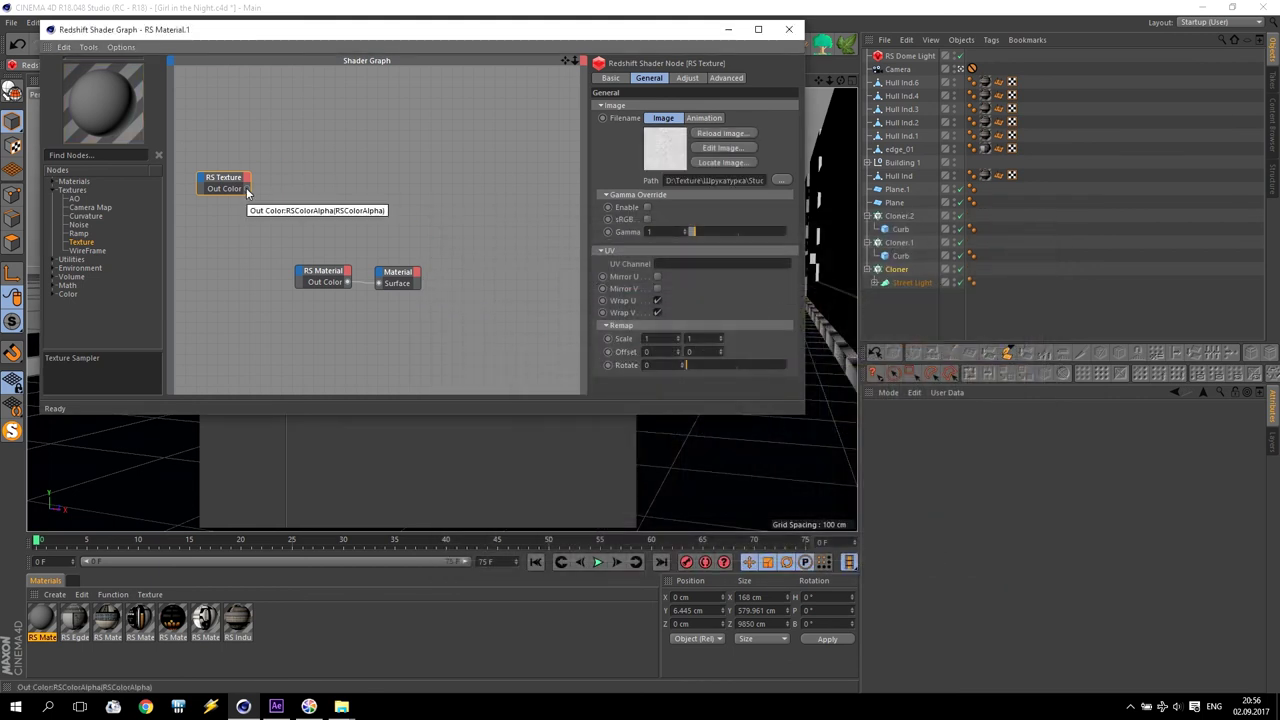
# Wire the texture into Diffuse Color, set reflection roughness to 0.2, and close the graph
pyautogui.click(230, 181)
pyautogui.moveTo(247, 189); pyautogui.dragTo(340, 281)
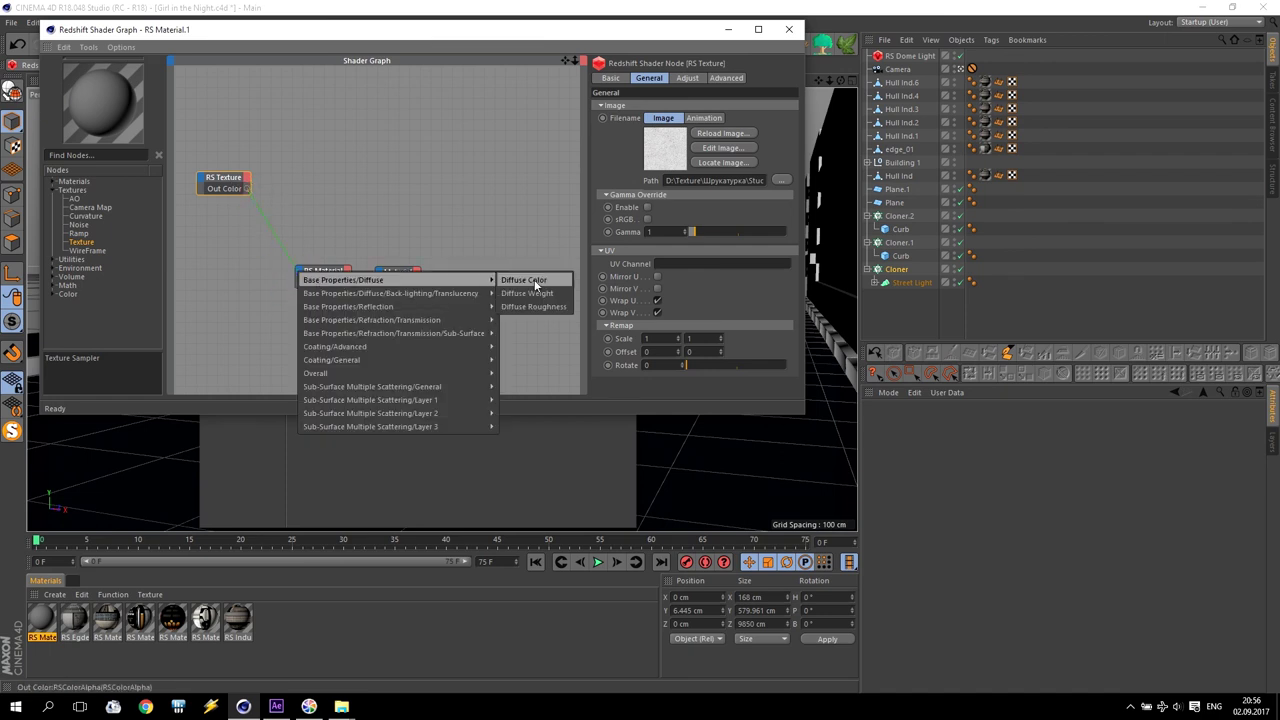
pyautogui.click(532, 281)
pyautogui.click(322, 272)
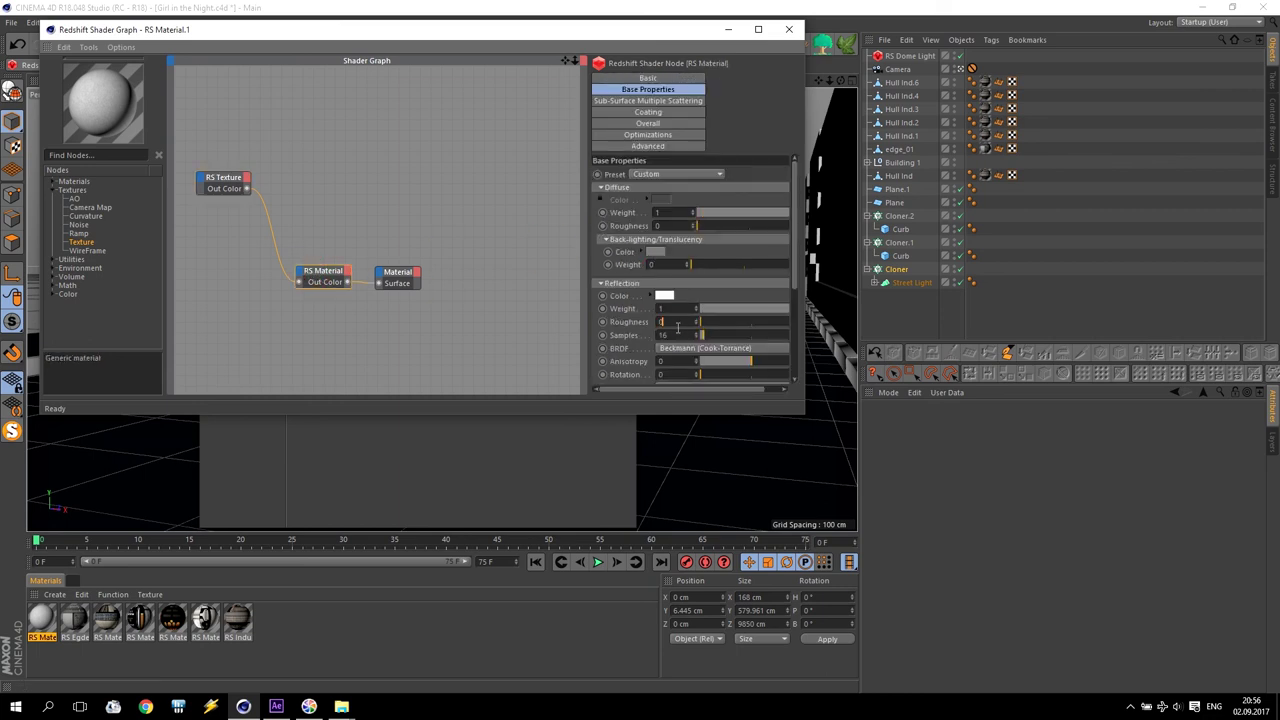
pyautogui.write('2')
pyautogui.press('Return')
pyautogui.click(789, 29)
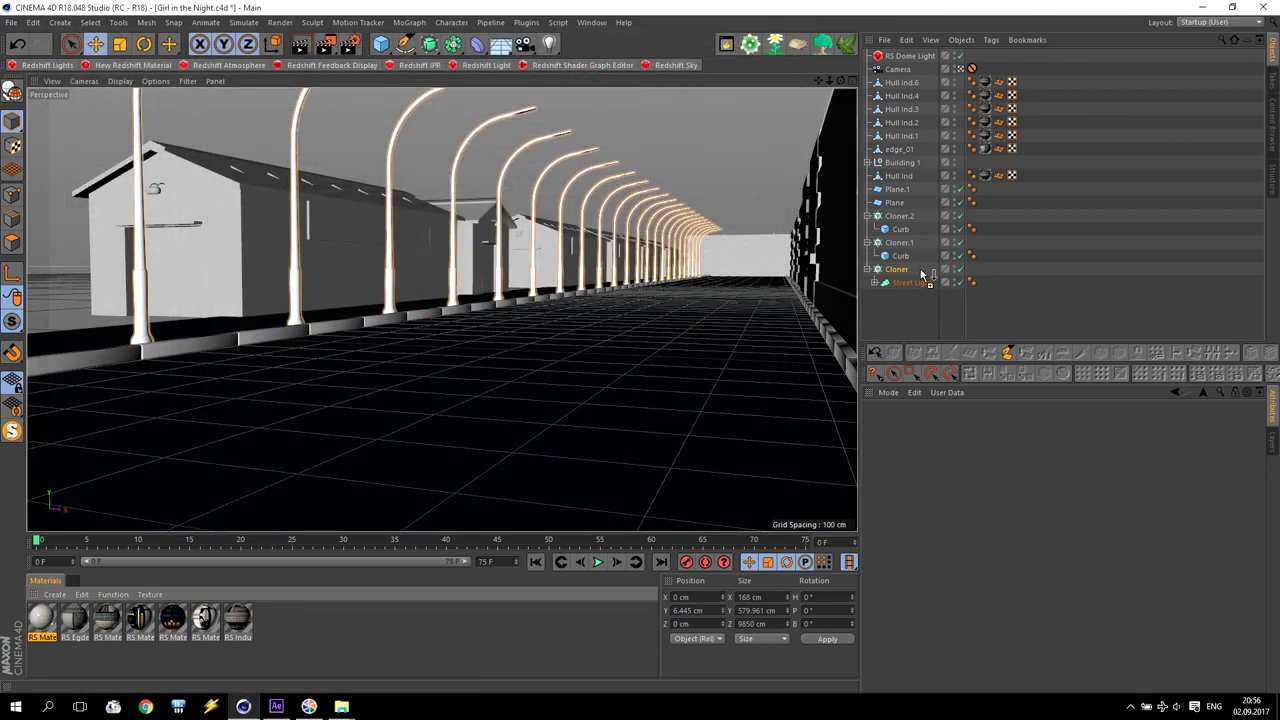
# Apply the stucco material to the street light cloner with Cubic projection and render to check
pyautogui.moveTo(903, 273); pyautogui.dragTo(905, 275)
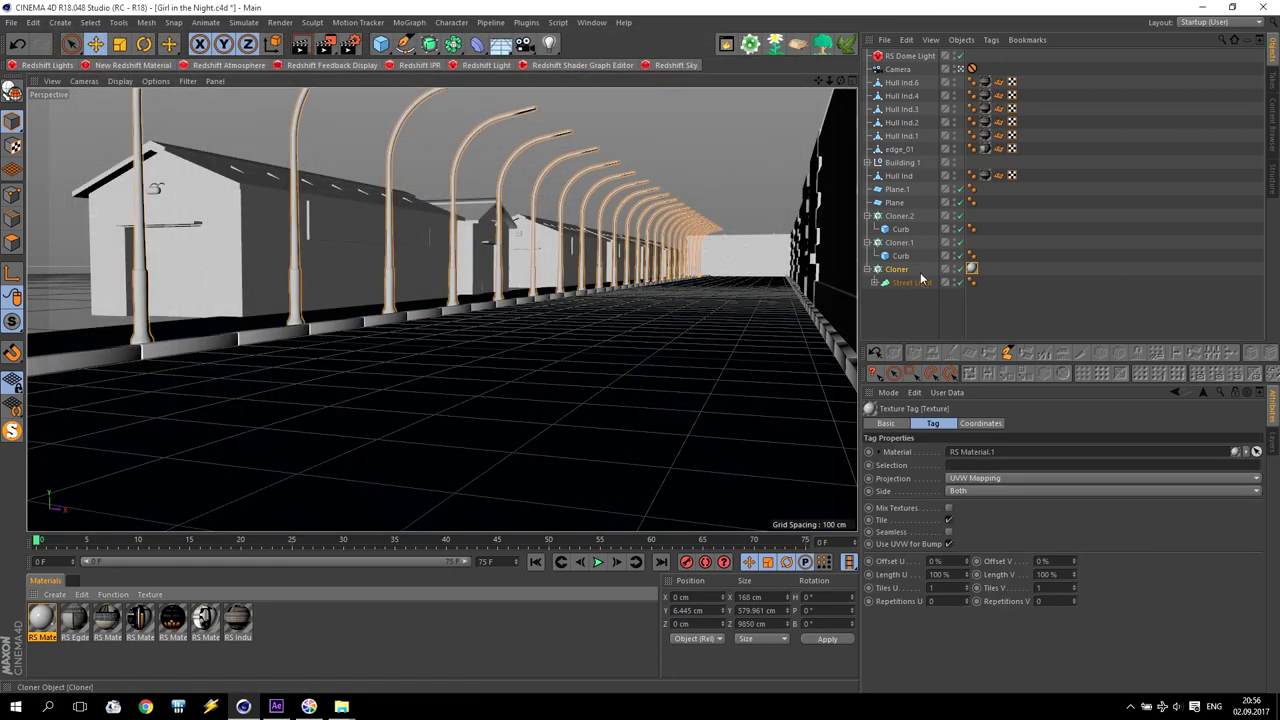
pyautogui.click(971, 478)
pyautogui.click(978, 532)
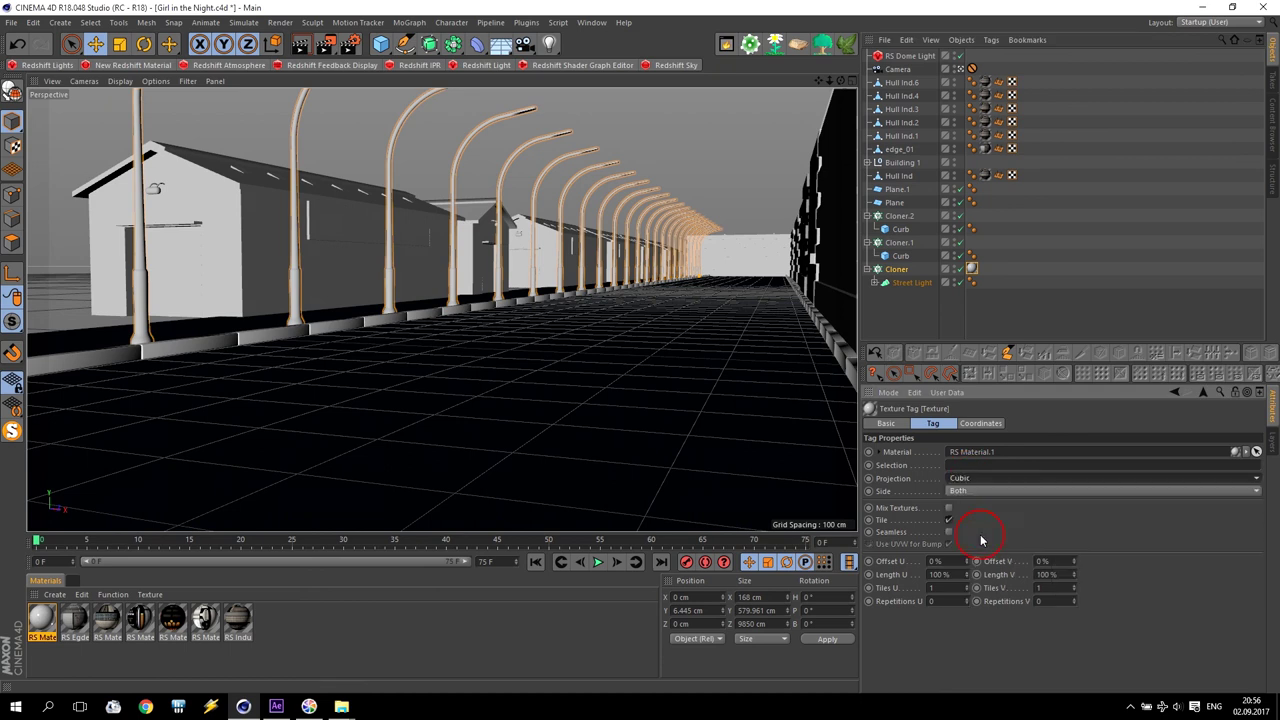
pyautogui.click(298, 45)
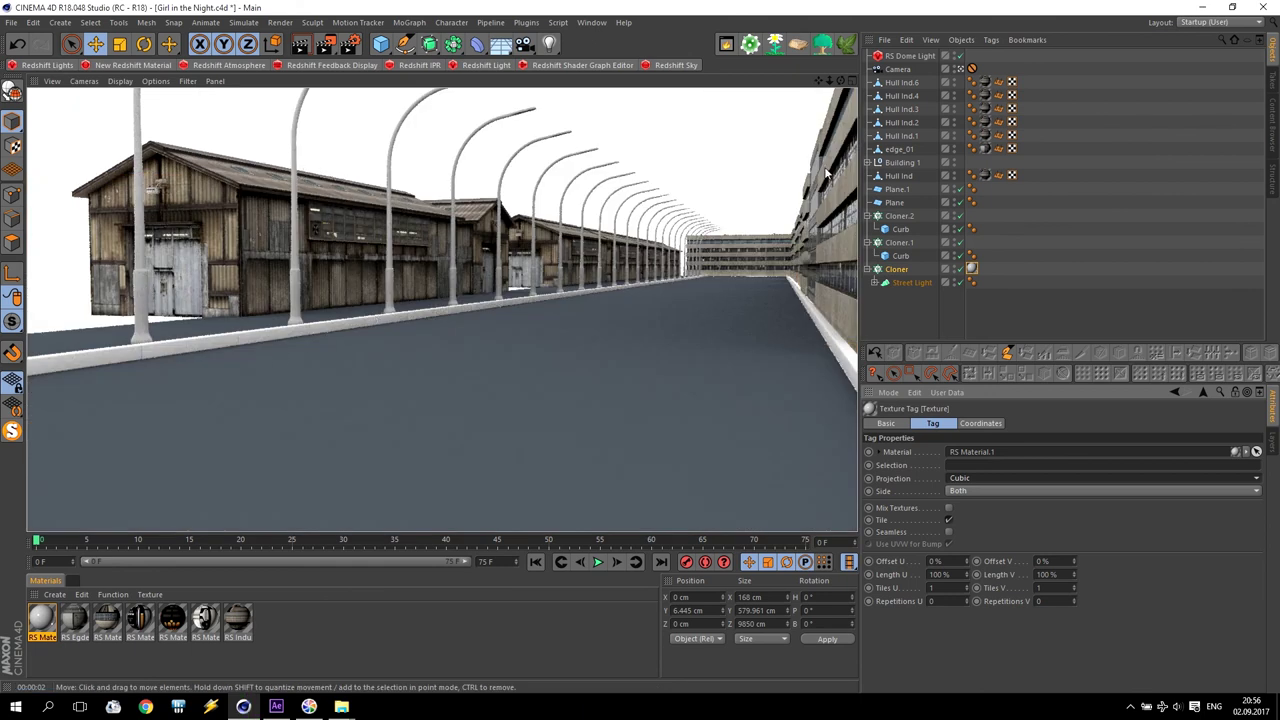
# Apply the stucco material to curb cloners Cloner.1 and Cloner.2 with Cubic projection and render
pyautogui.click(900, 243)
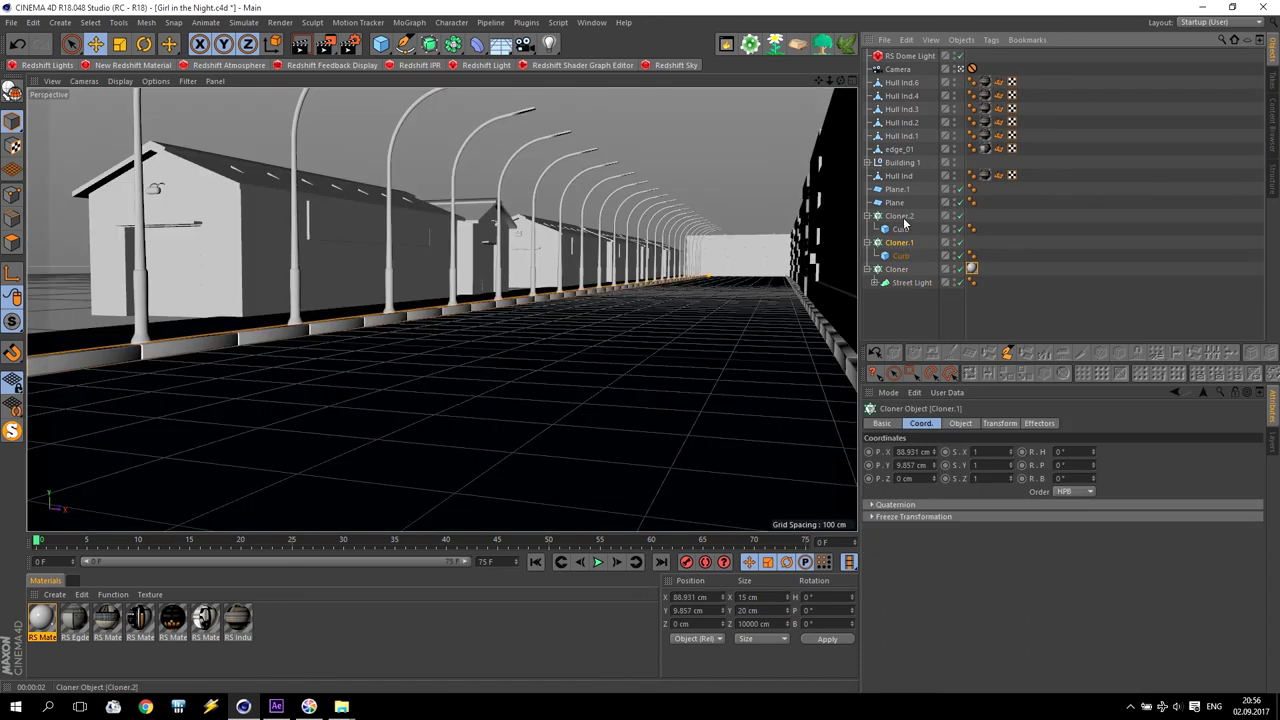
pyautogui.keyDown('ctrl'); pyautogui.click(900, 217); pyautogui.keyUp('ctrl')
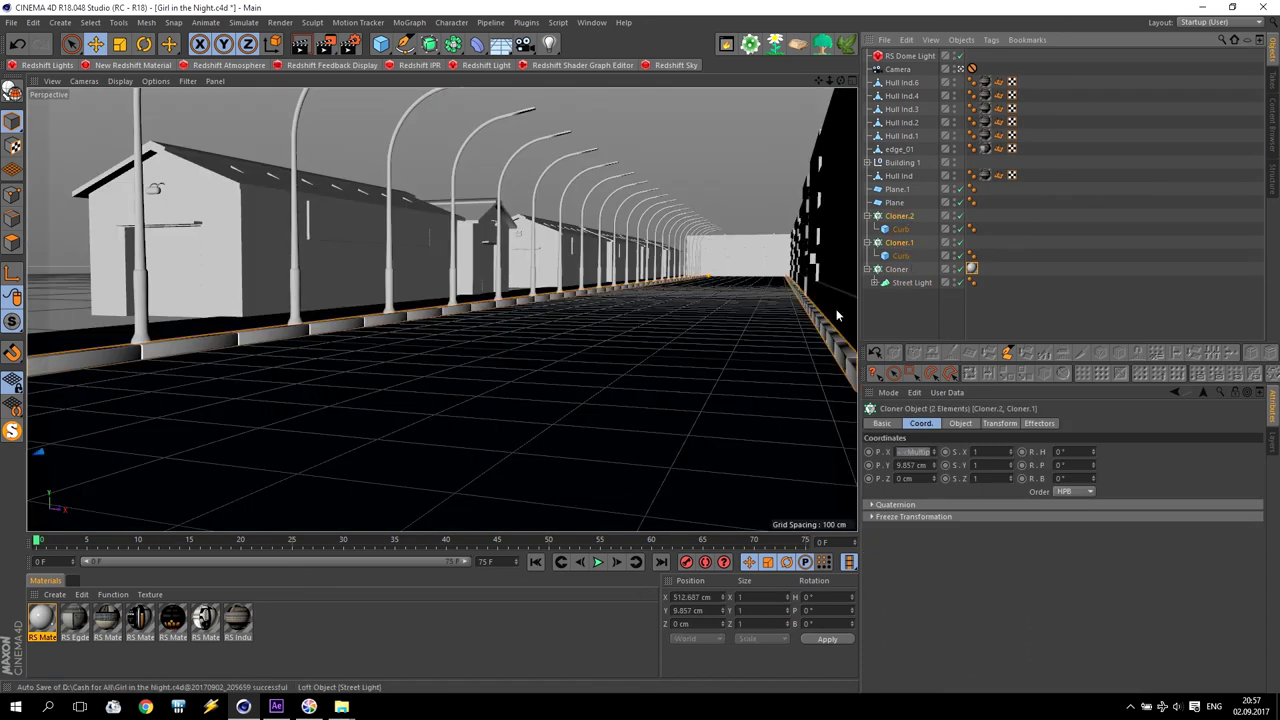
pyautogui.click(808, 235)
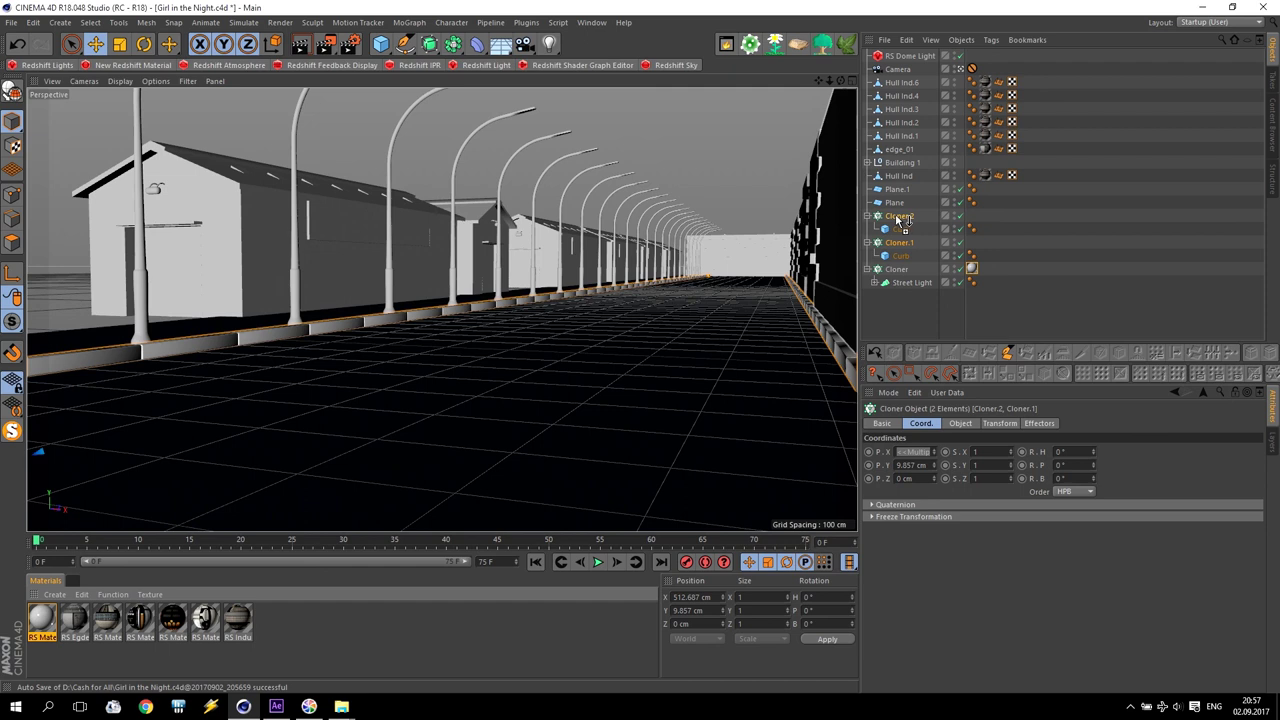
pyautogui.moveTo(971, 216); pyautogui.dragTo(971, 242)
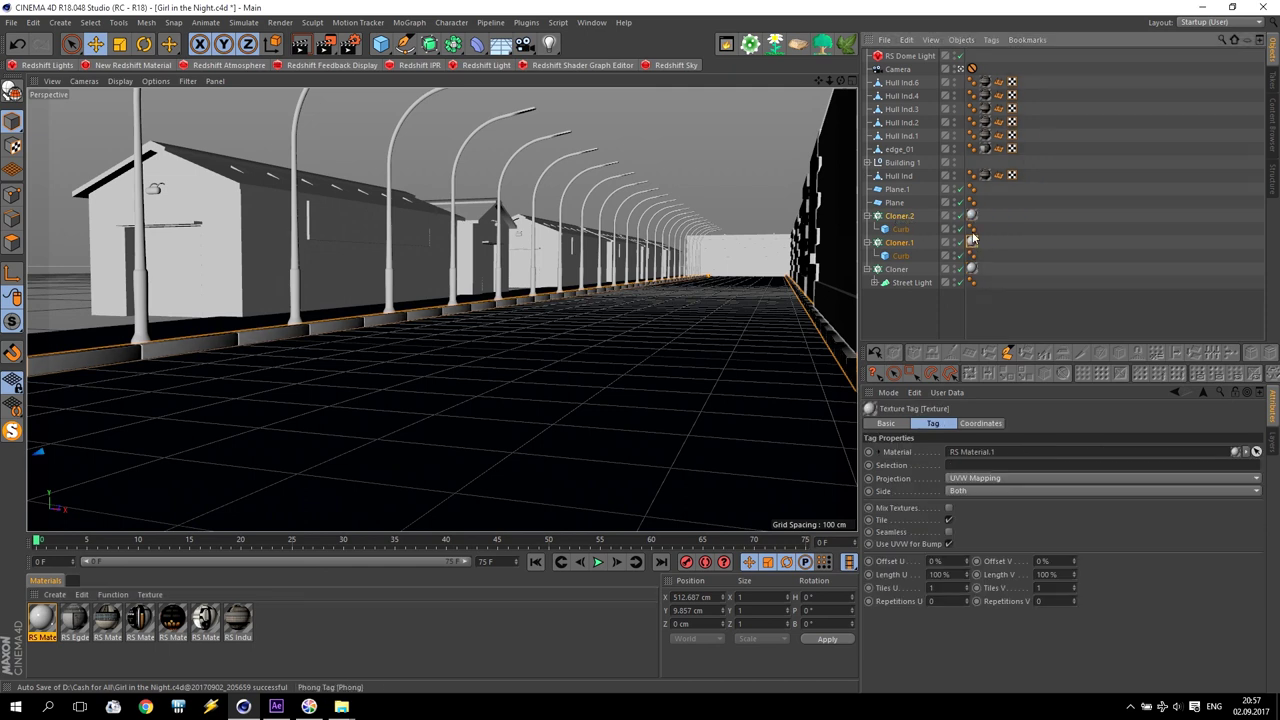
pyautogui.click(966, 479)
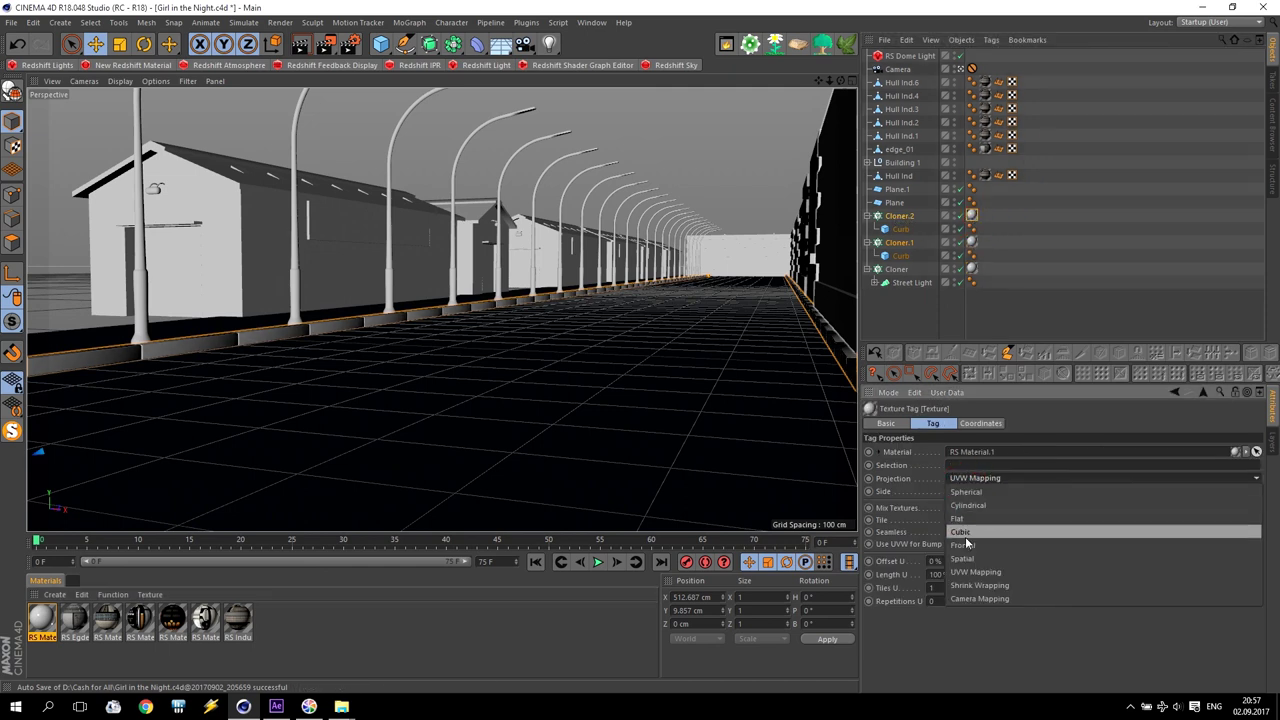
pyautogui.press('Escape')
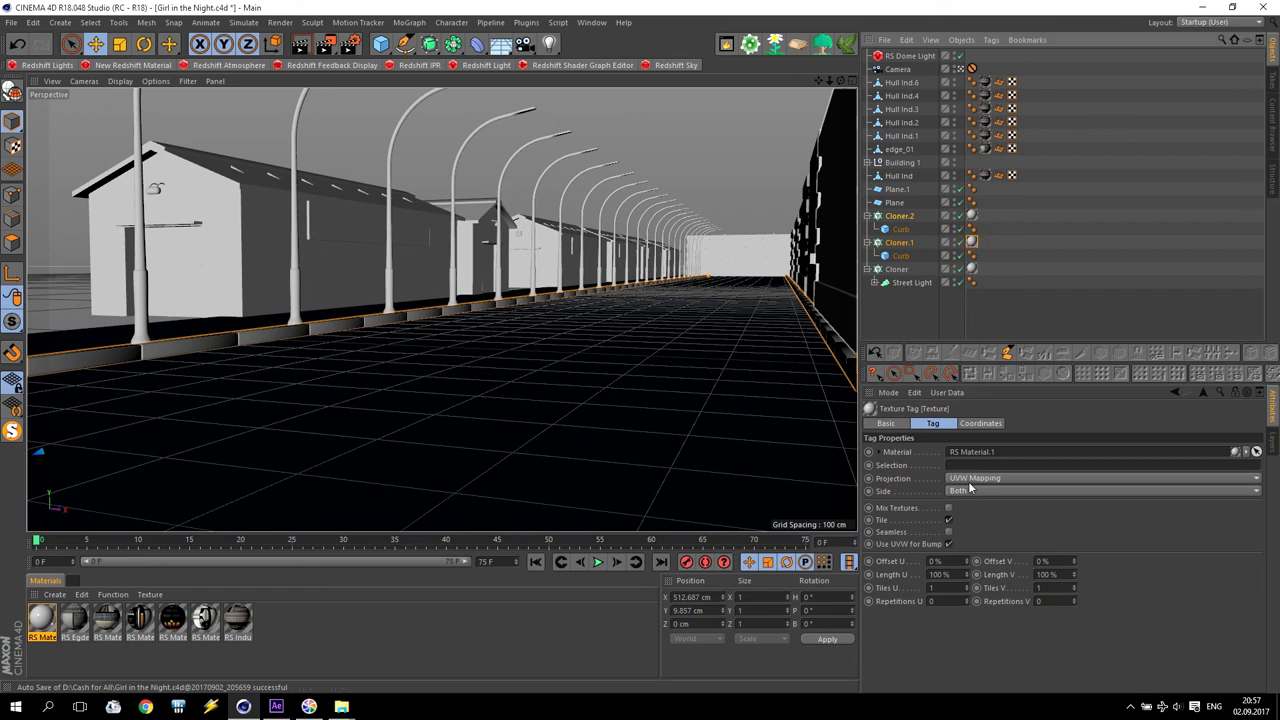
pyautogui.click(970, 478)
pyautogui.click(972, 540)
pyautogui.click(300, 44)
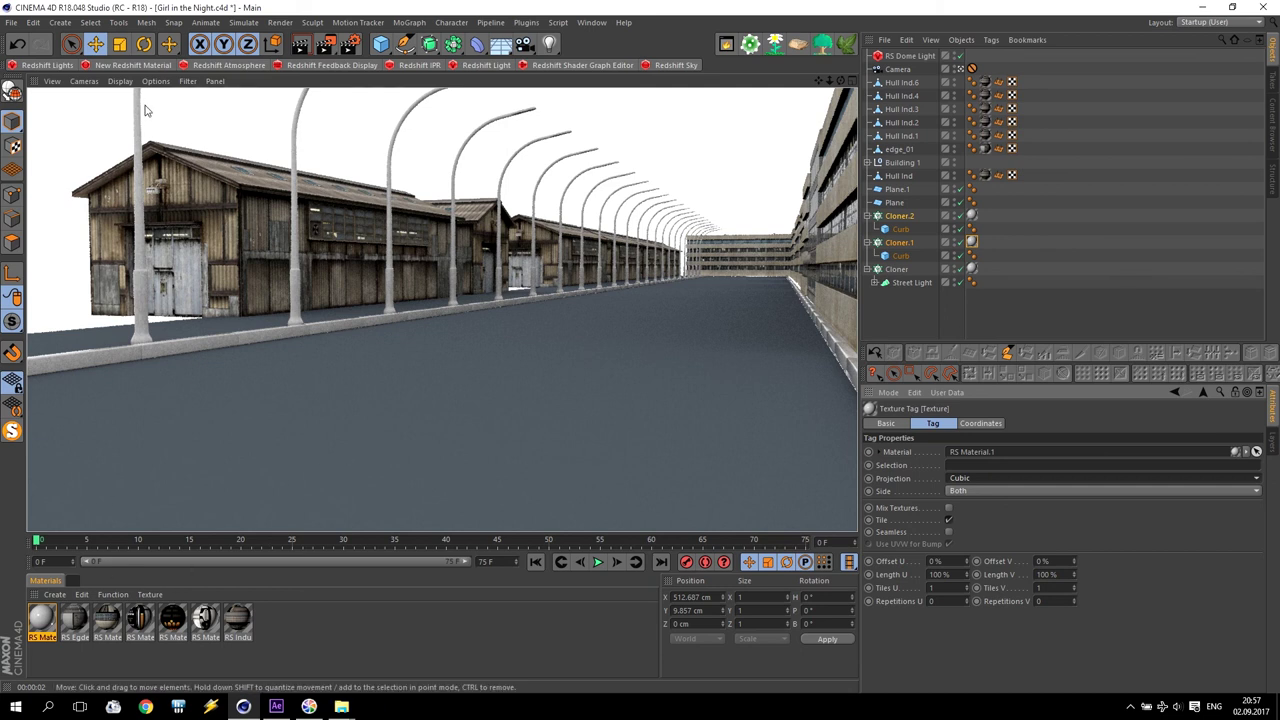
# Duplicate the stucco material and open the copy's shader graph
pyautogui.click(41, 626)
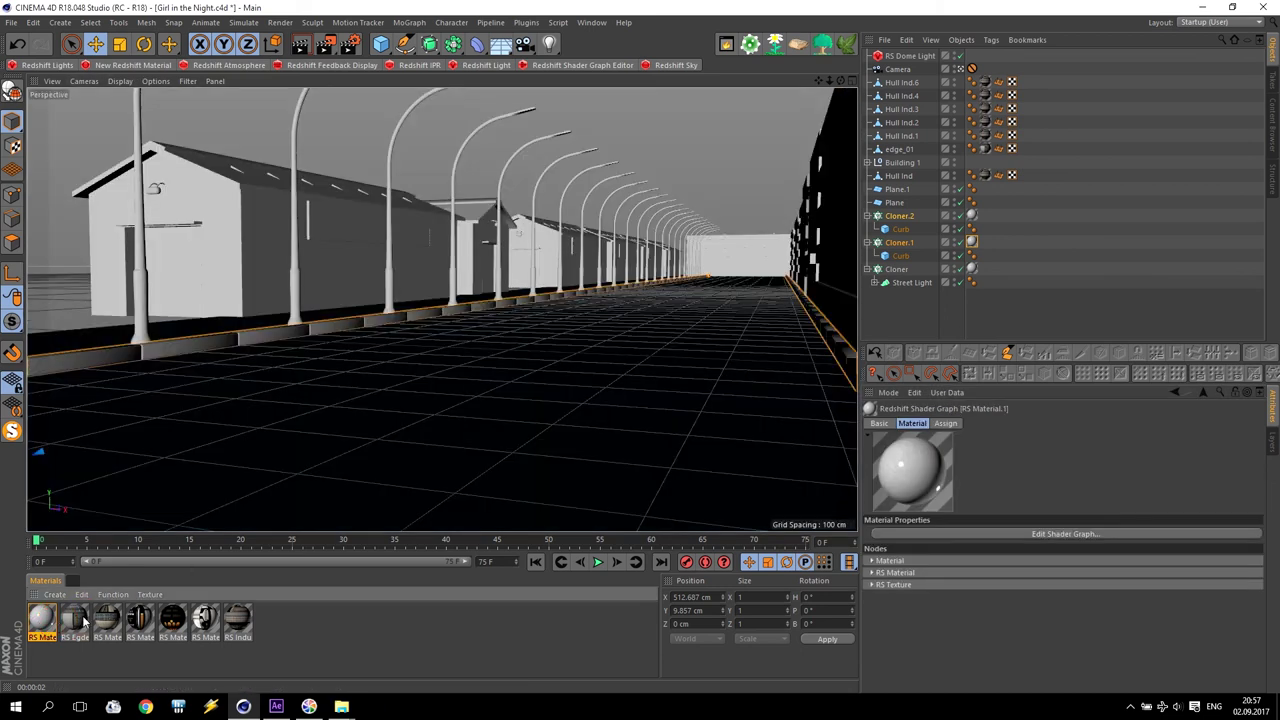
pyautogui.keyDown('ctrl'); pyautogui.moveTo(38, 620); pyautogui.dragTo(72, 620); pyautogui.keyUp('ctrl')
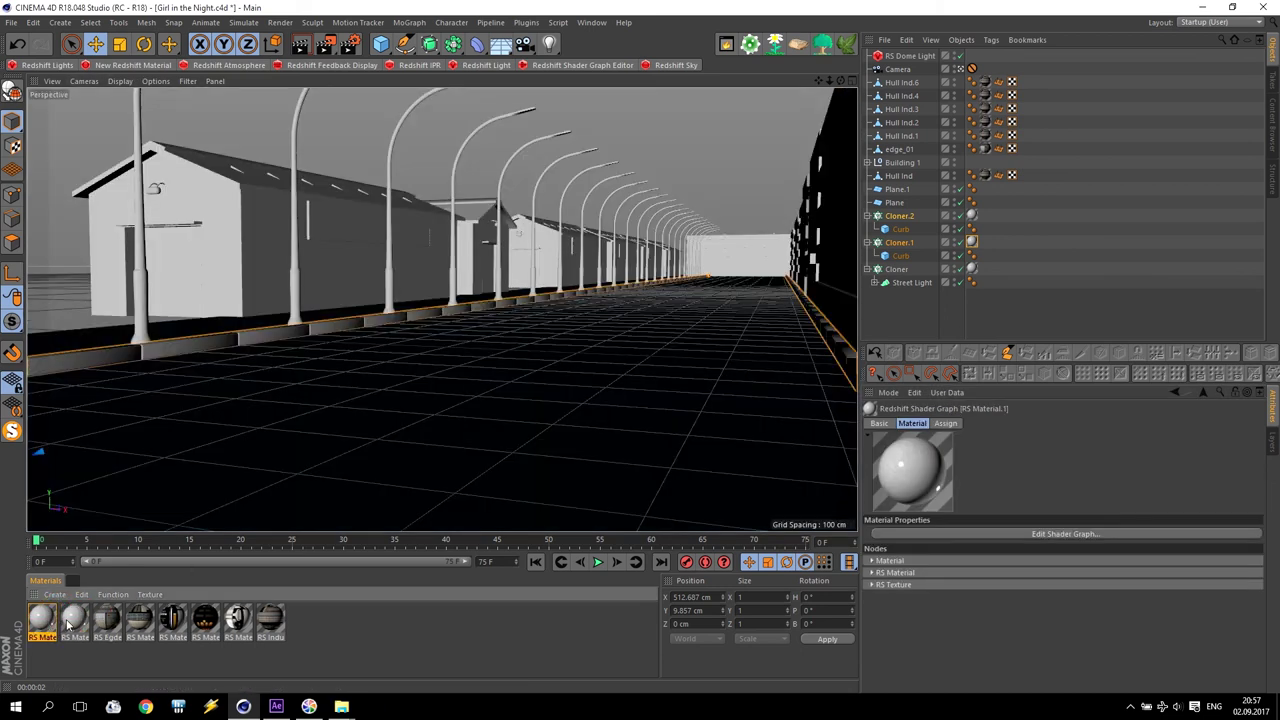
pyautogui.doubleClick(80, 617)
pyautogui.click(374, 140)
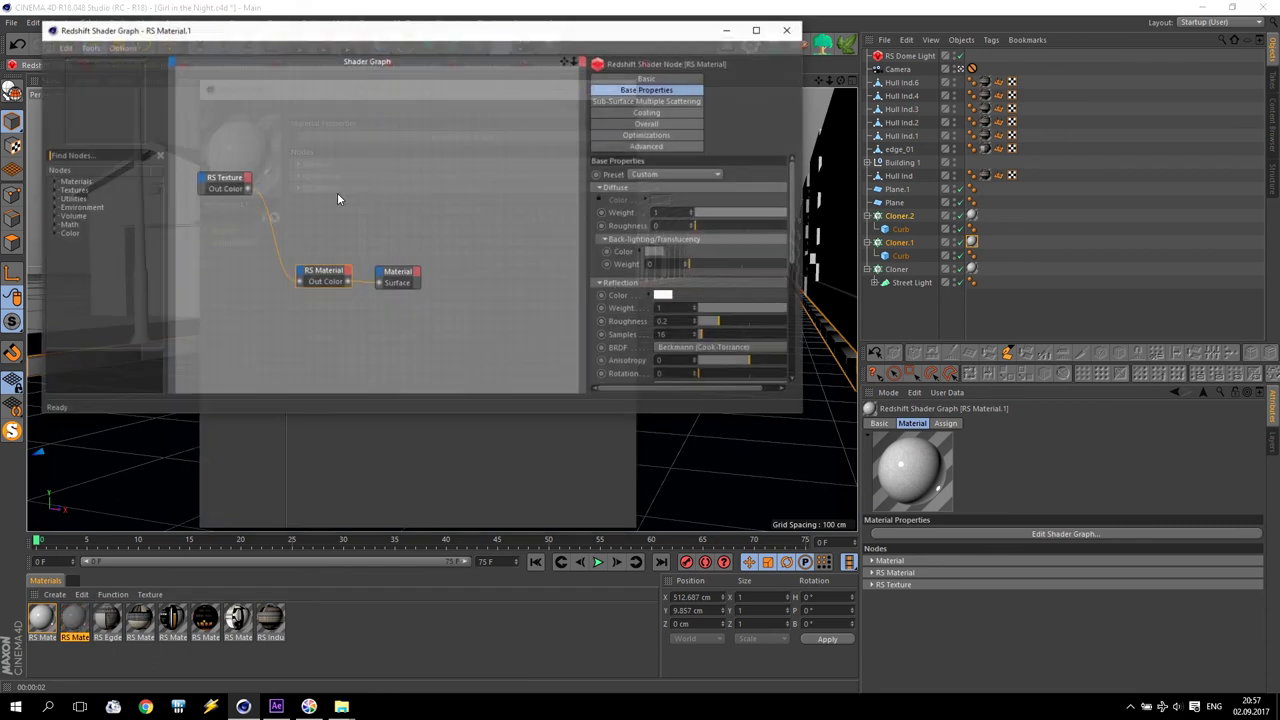
# Swap the copy's texture image for asphalt_28.jpg from Texture > New > asphalt
pyautogui.click(649, 78)
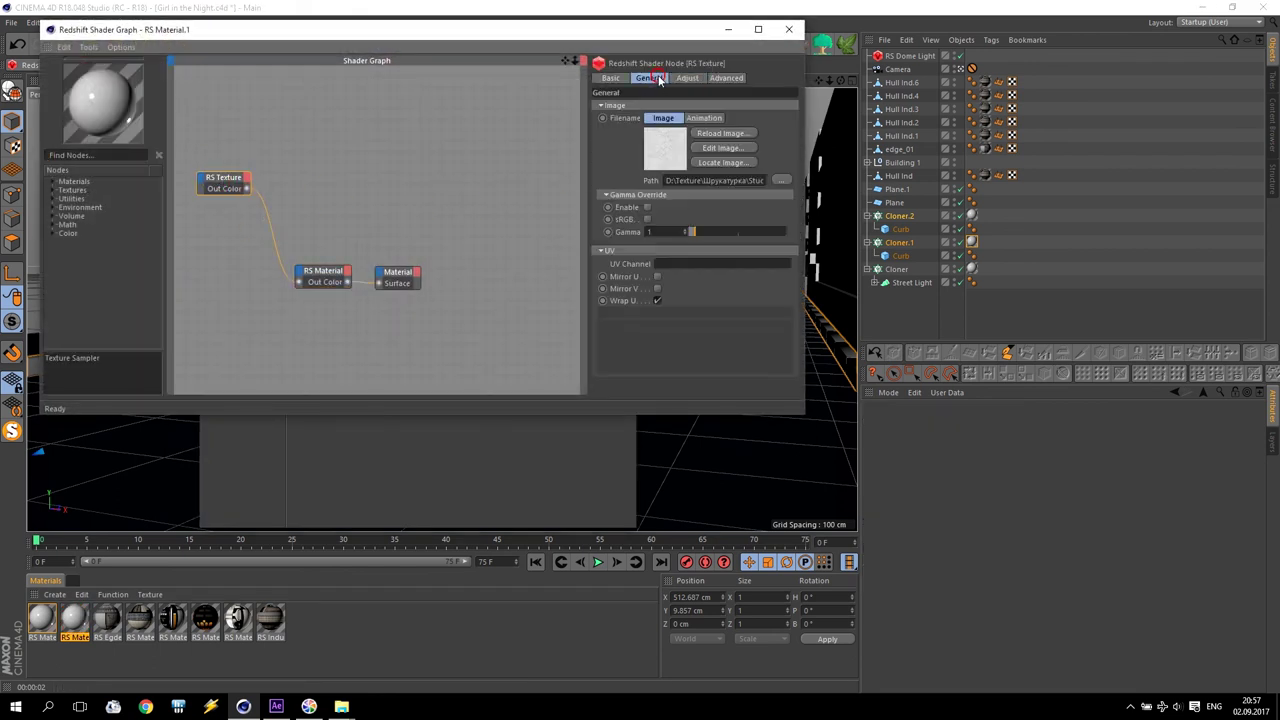
pyautogui.click(781, 180)
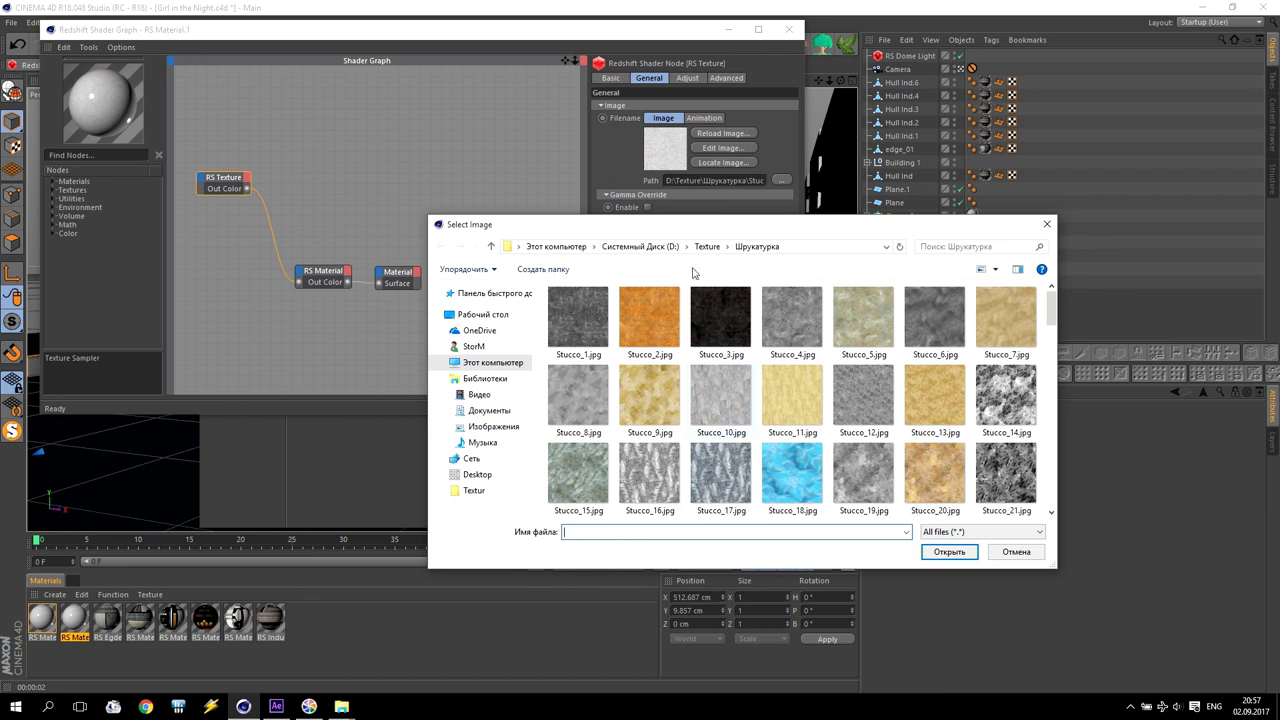
pyautogui.click(706, 246)
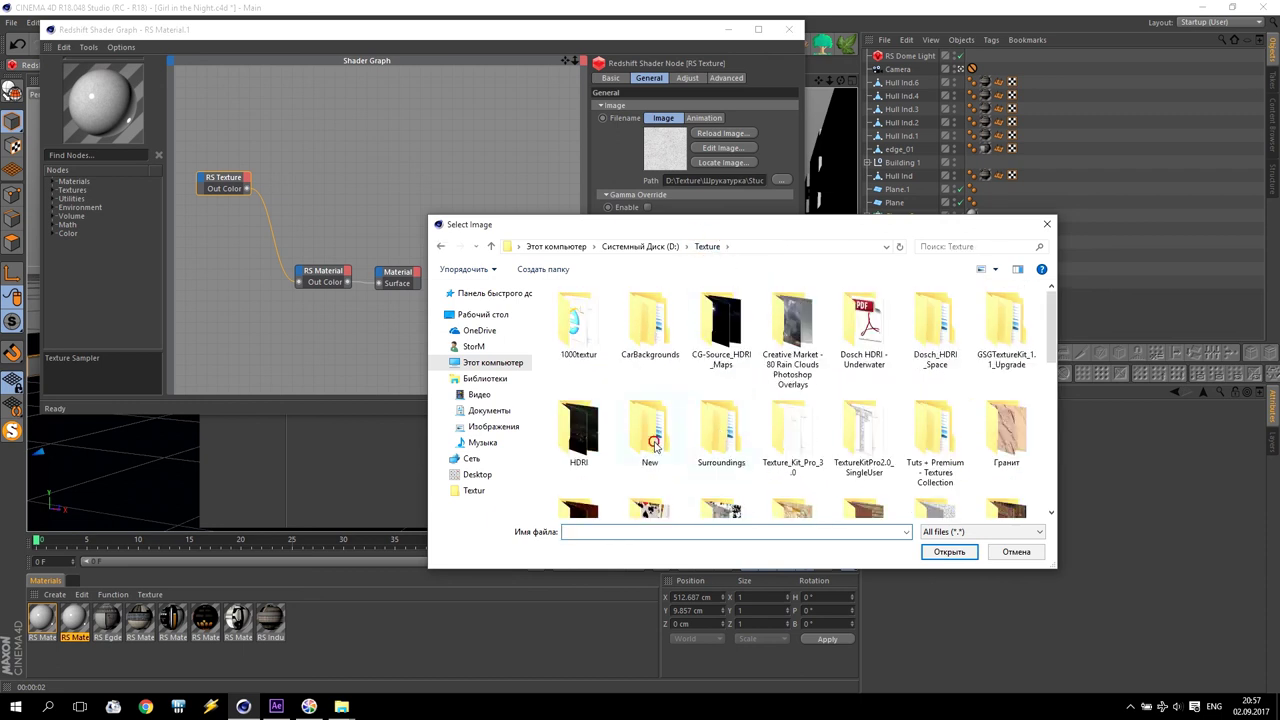
pyautogui.doubleClick(652, 440)
pyautogui.doubleClick(590, 323)
pyautogui.scroll(-5, 700, 390)
pyautogui.scroll(-5, 745, 440)
pyautogui.scroll(-3, 790, 430)
pyautogui.scroll(1, 810, 425)
pyautogui.scroll(1, 810, 425)
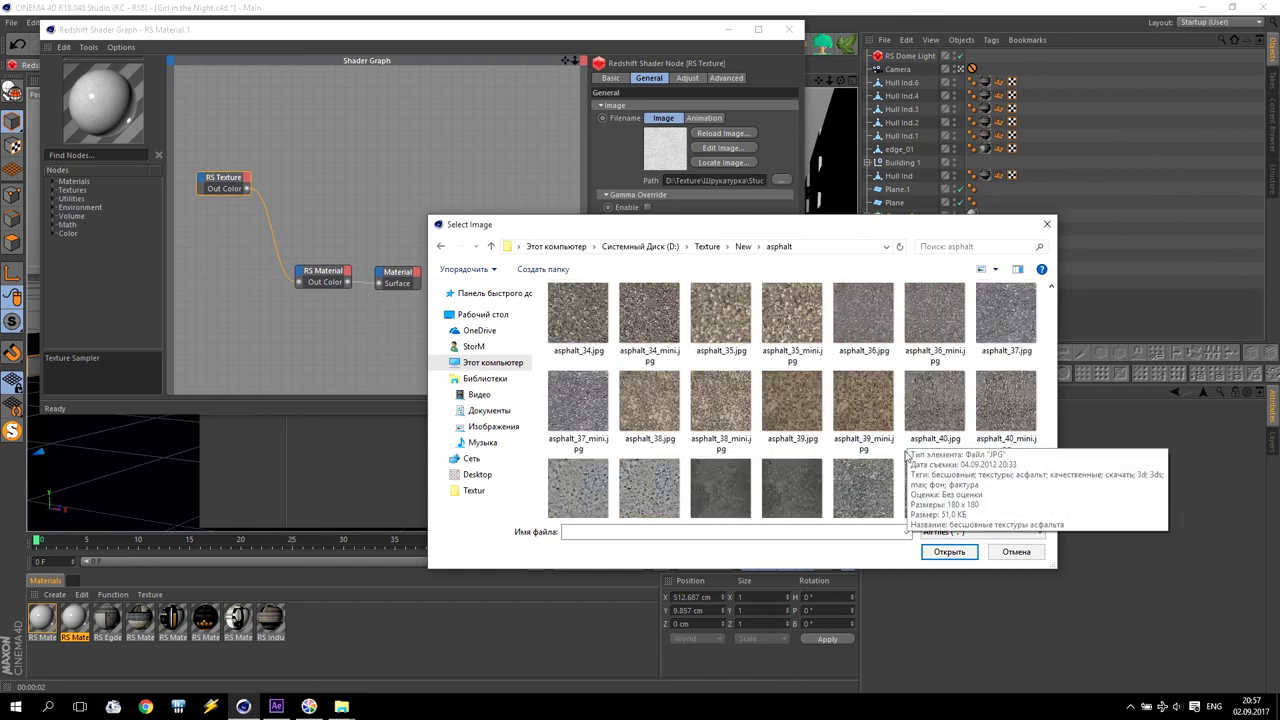
pyautogui.scroll(3, 907, 445)
pyautogui.scroll(1, 907, 456)
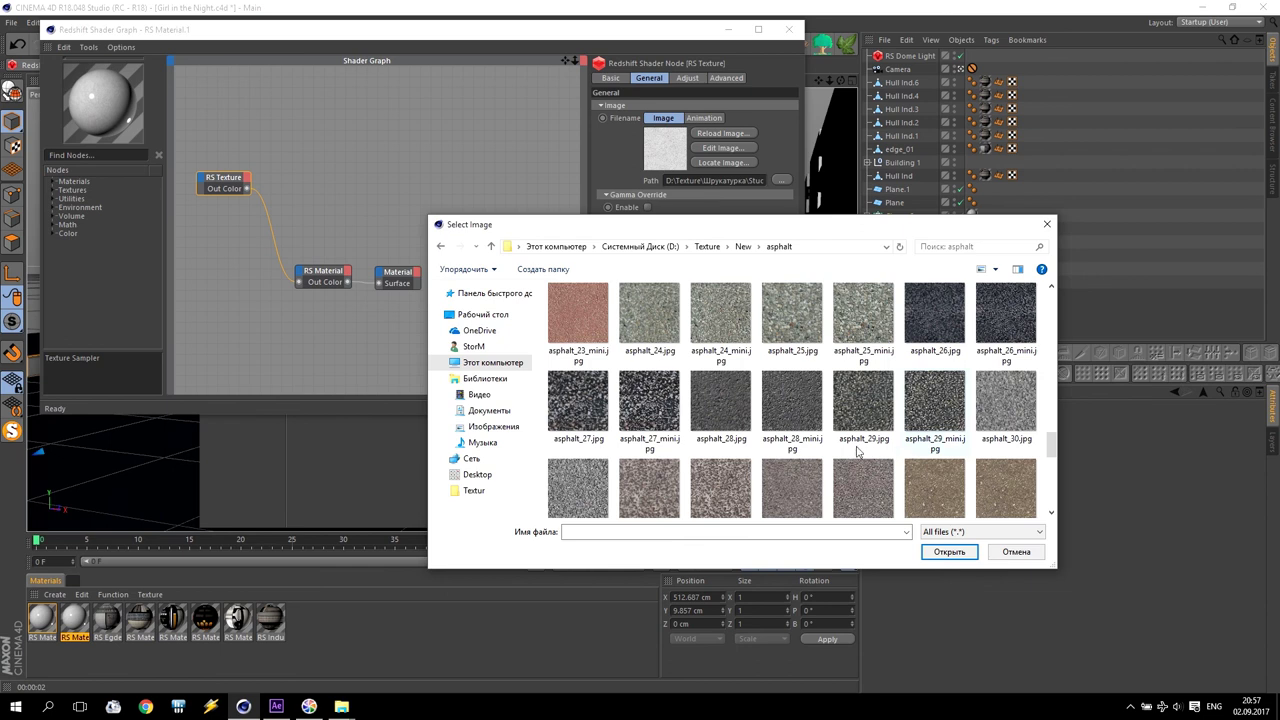
pyautogui.click(707, 399)
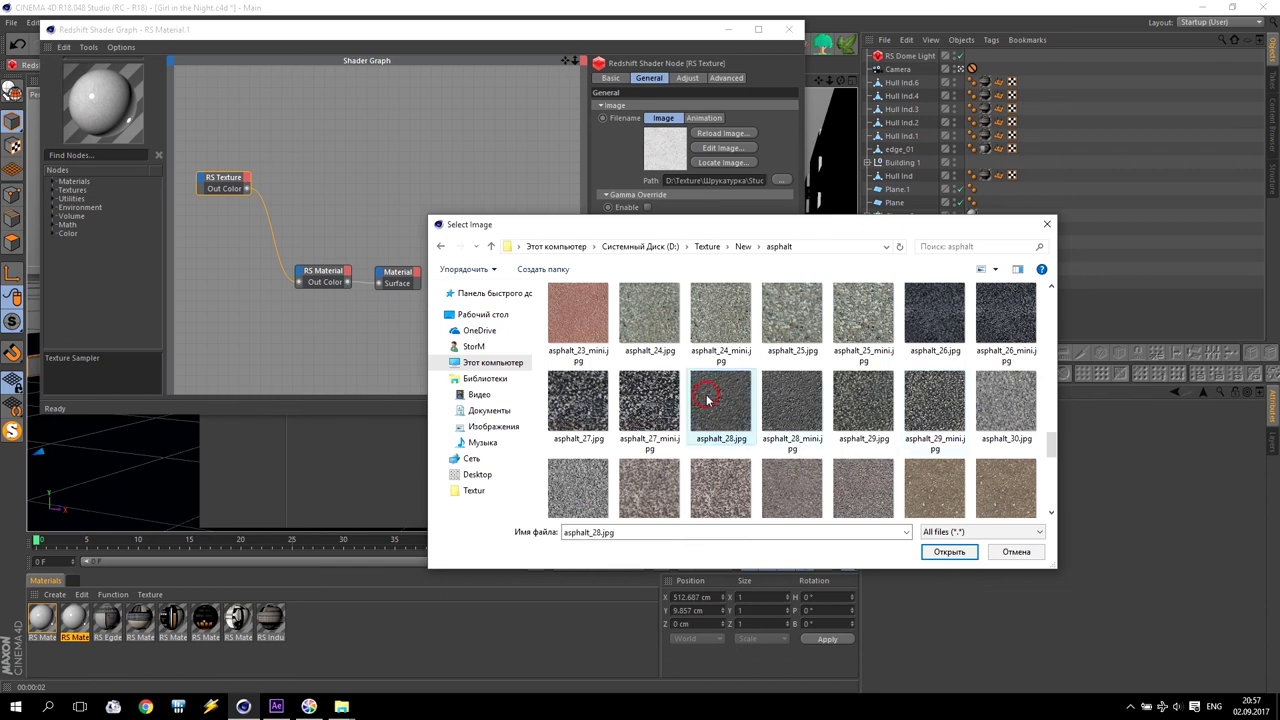
pyautogui.click(946, 550)
pyautogui.click(733, 408)
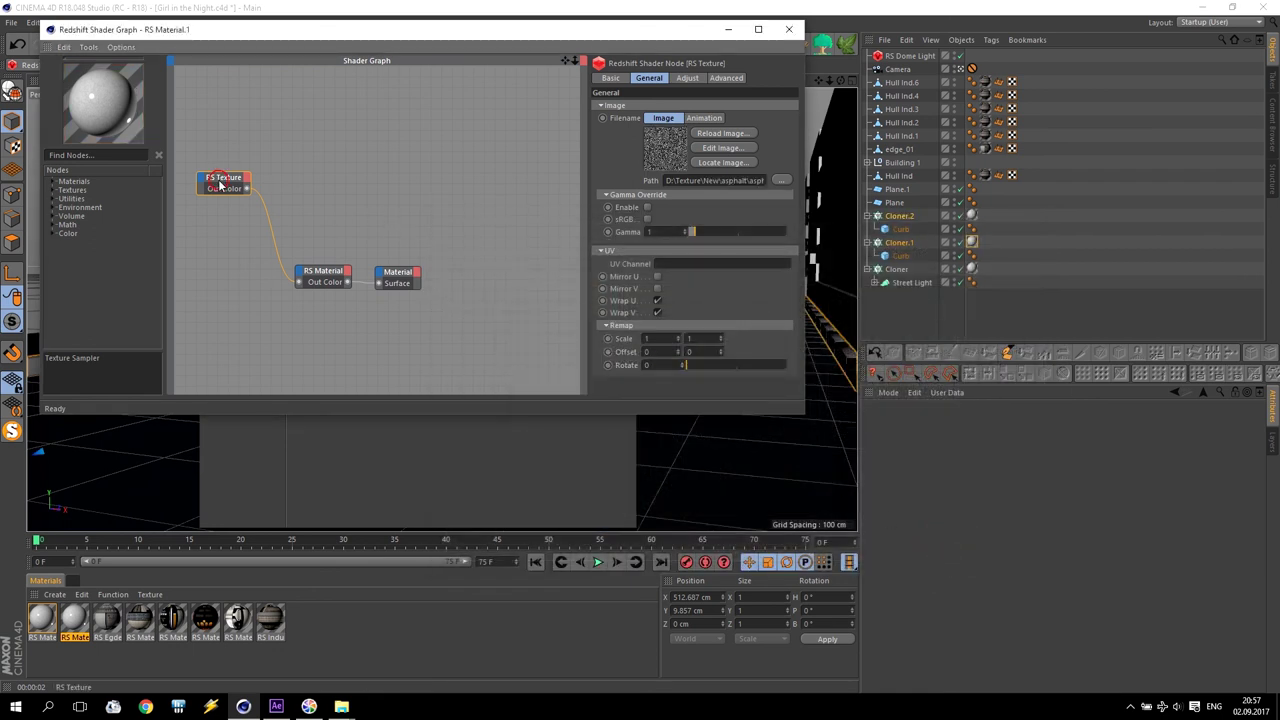
# Tidy the graph nodes, close the editors, and drag the asphalt material onto the ground plane
pyautogui.moveTo(224, 177); pyautogui.dragTo(216, 219)
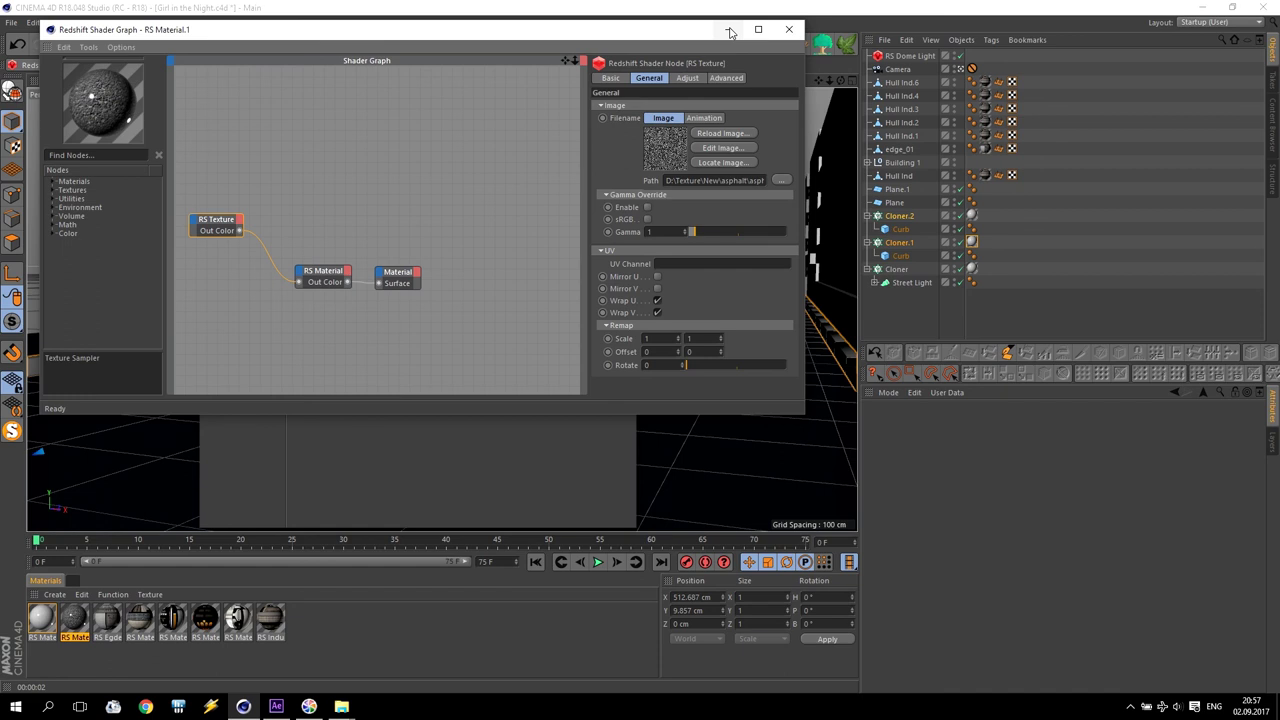
pyautogui.moveTo(334, 264); pyautogui.dragTo(312, 260)
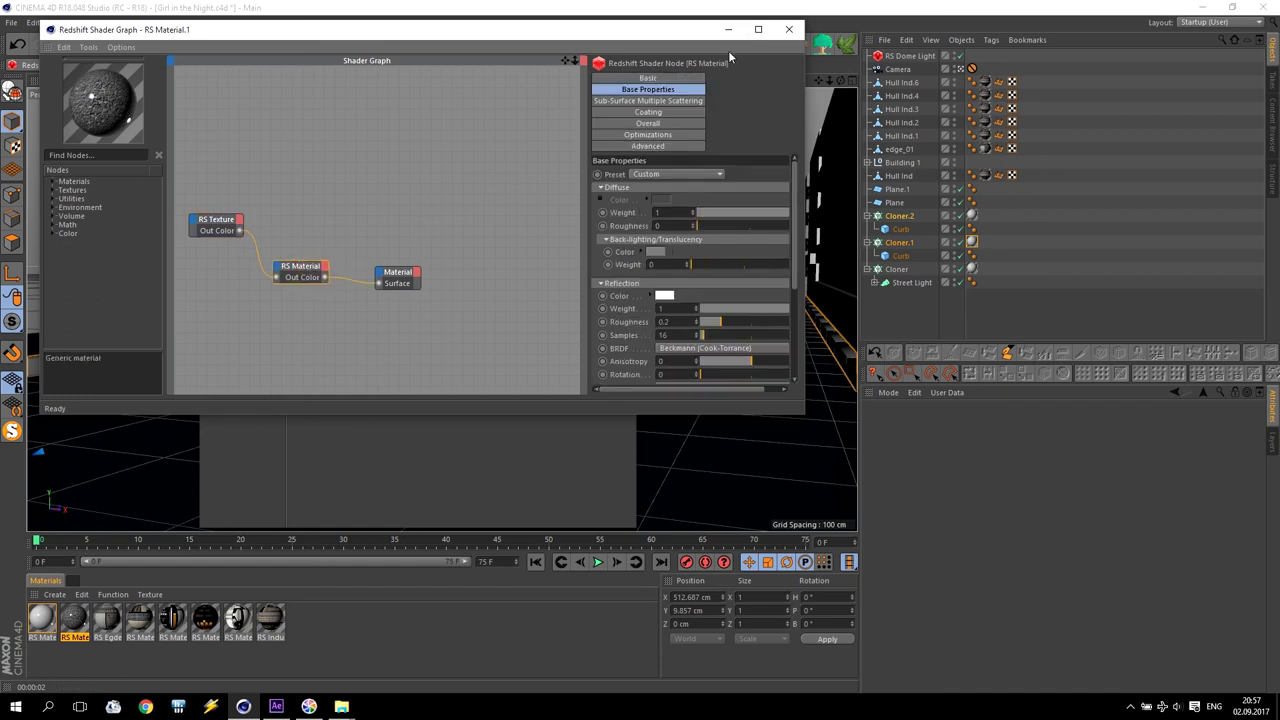
pyautogui.click(789, 29)
pyautogui.click(614, 89)
pyautogui.moveTo(84, 624); pyautogui.dragTo(336, 456)
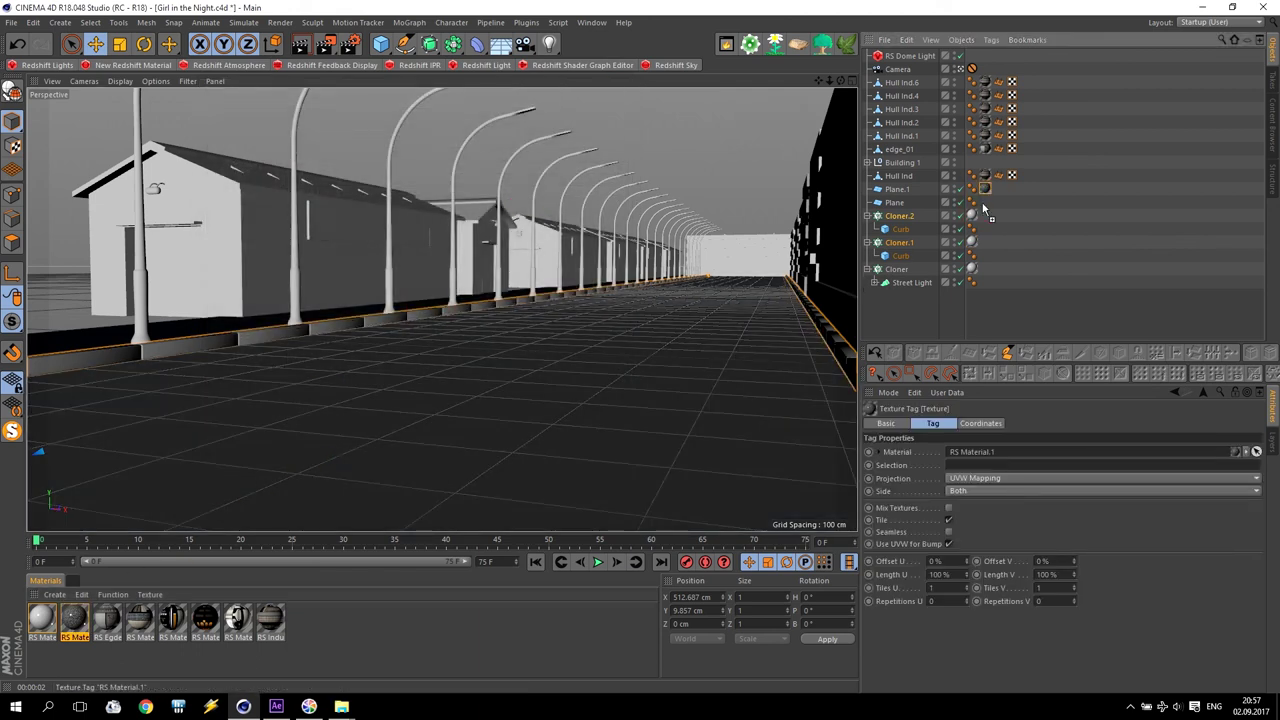
# Render the view to preview the asphalt on the road
pyautogui.click(305, 50)
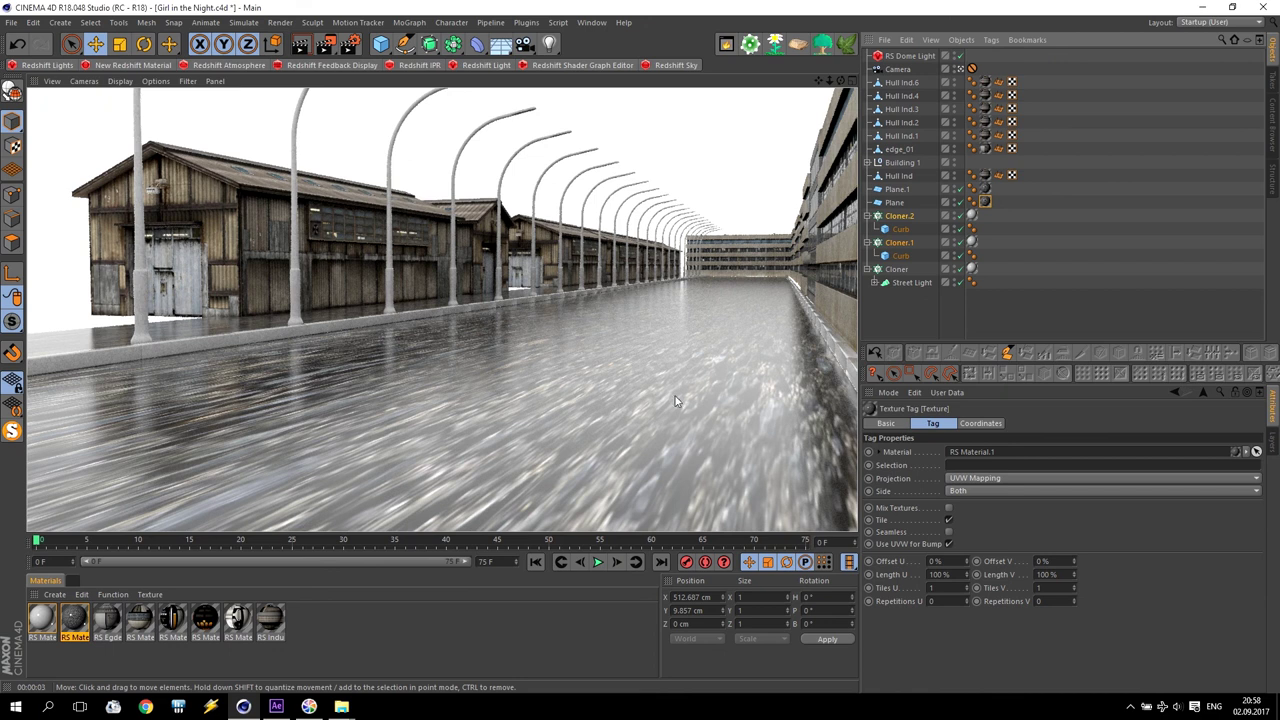
pyautogui.click(985, 204)
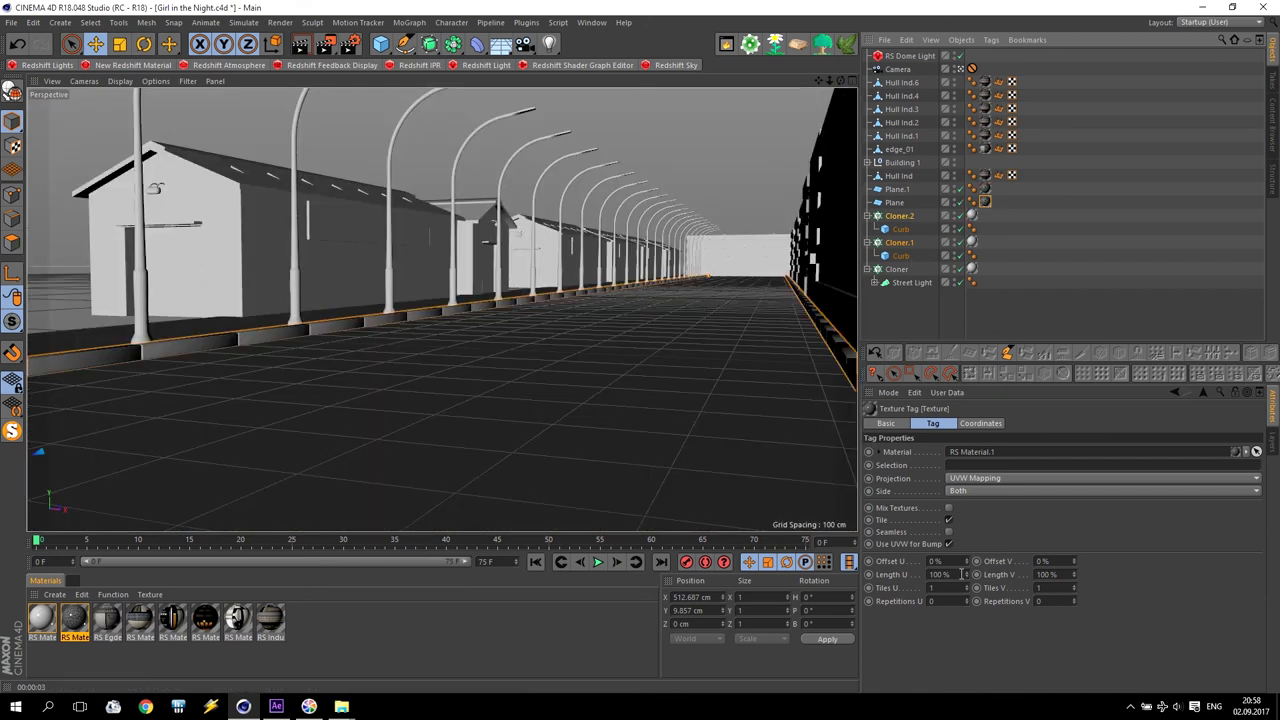
pyautogui.click(962, 574)
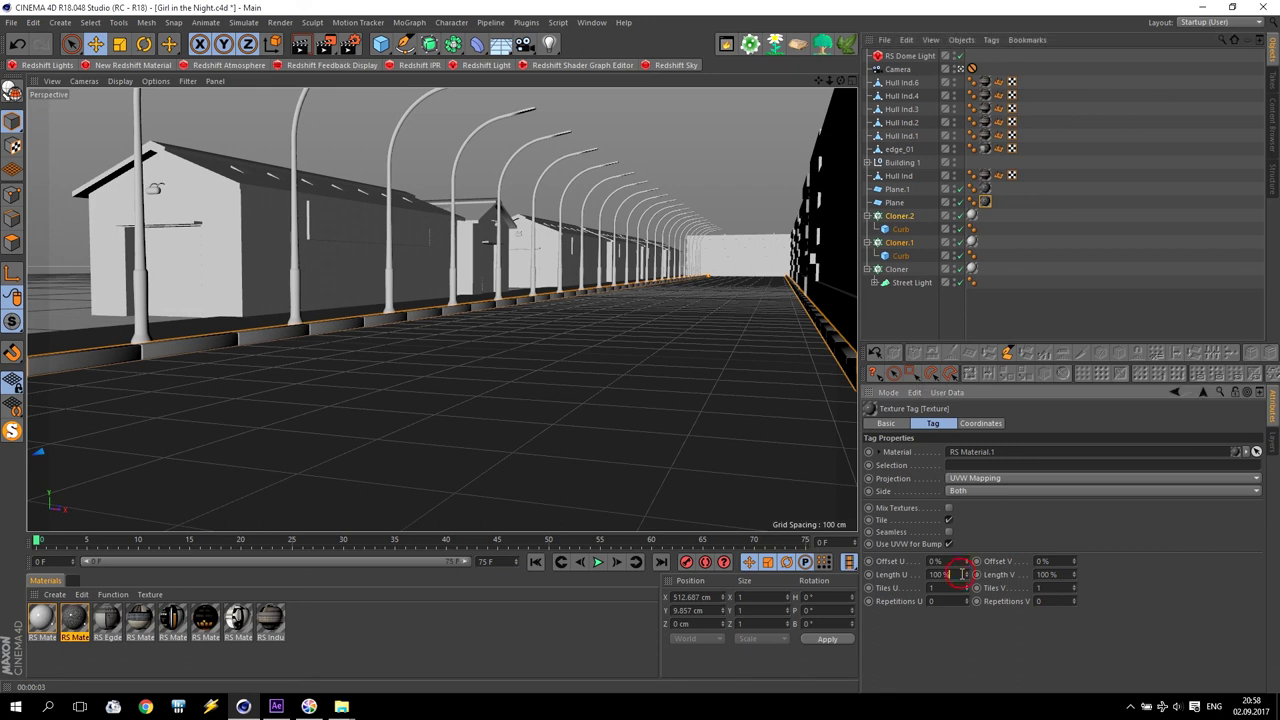
pyautogui.click(982, 481)
pyautogui.click(980, 527)
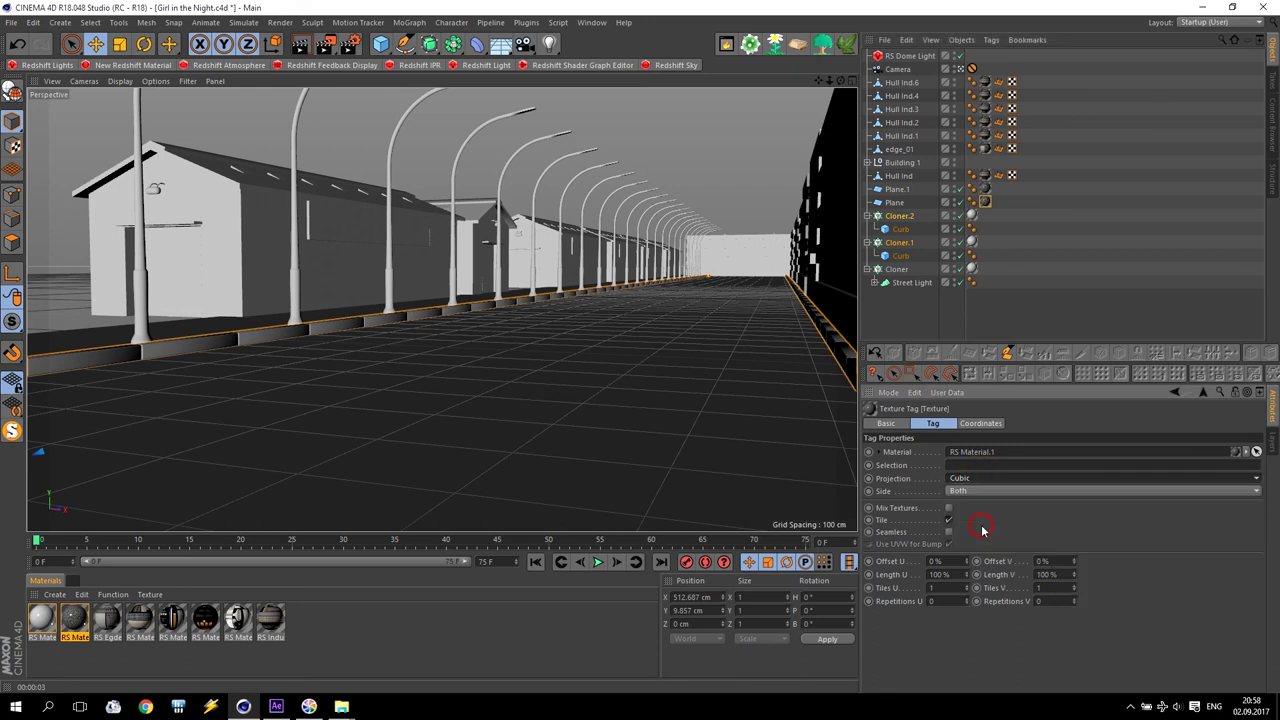
# Set Plane.1's asphalt tag projection to Cubic and launch the Redshift IPR preview
pyautogui.click(985, 176)
pyautogui.click(985, 190)
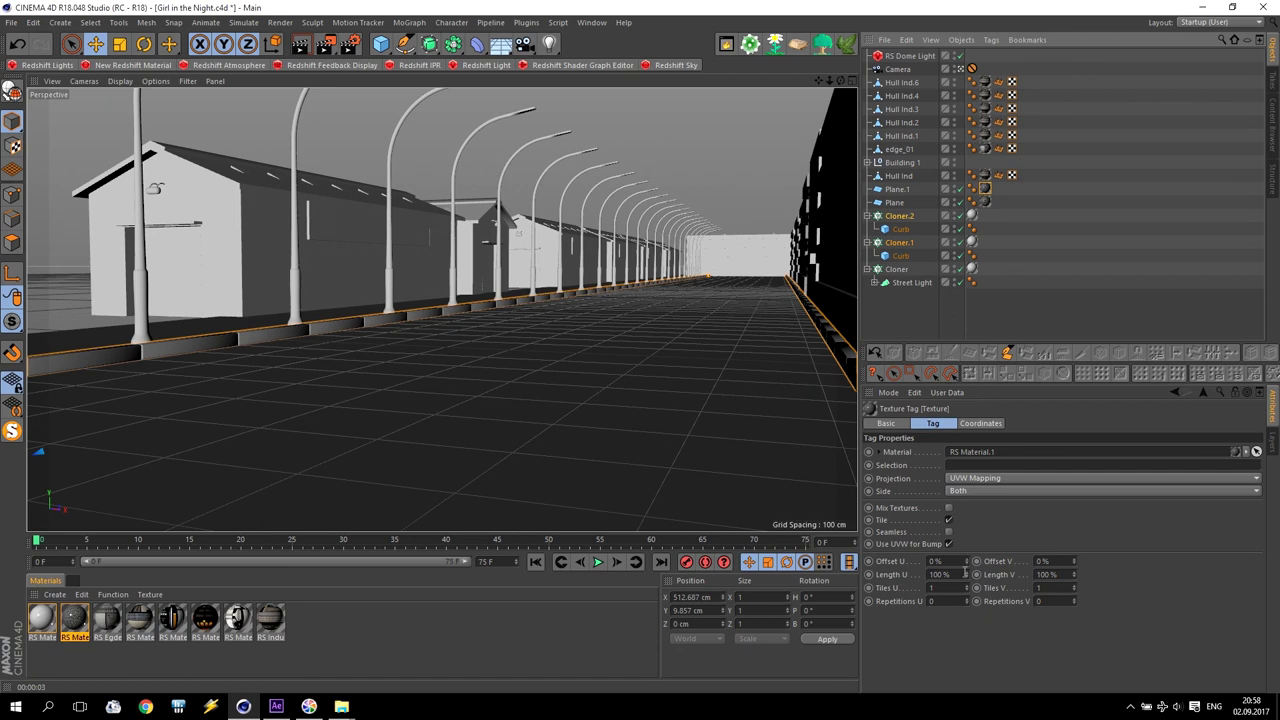
pyautogui.click(980, 478)
pyautogui.click(960, 531)
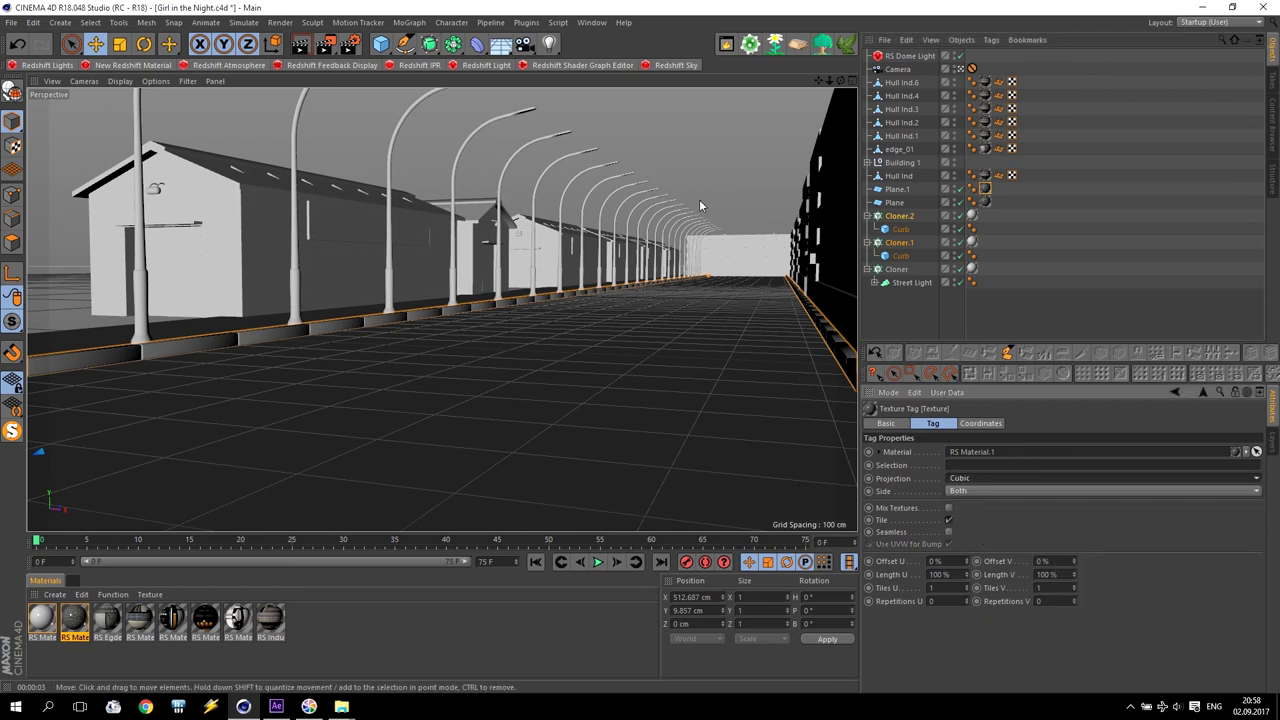
pyautogui.click(419, 65)
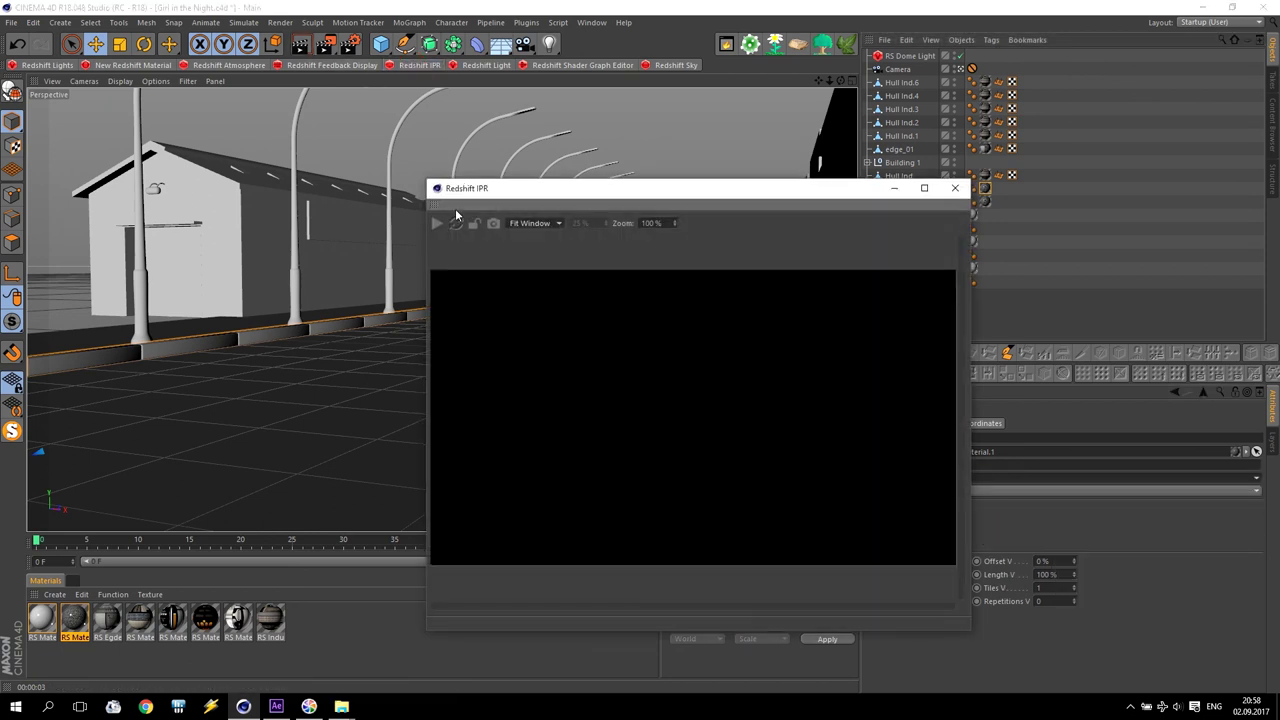
# Set Length U and V to 50% on the asphalt tags of Plane.1 and Plane, then close IPR
pyautogui.moveTo(494, 207); pyautogui.dragTo(195, 102)
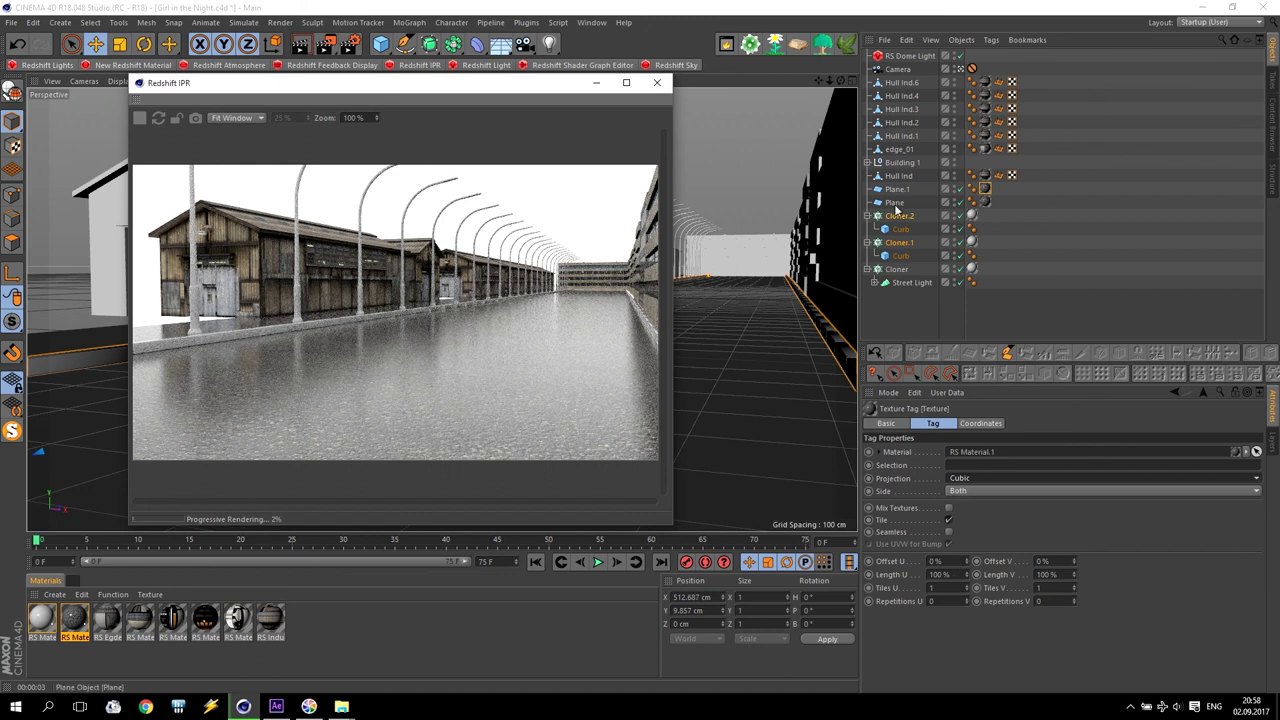
pyautogui.click(985, 189)
pyautogui.keyDown('ctrl'); pyautogui.click(985, 203); pyautogui.keyUp('ctrl')
pyautogui.click(963, 575)
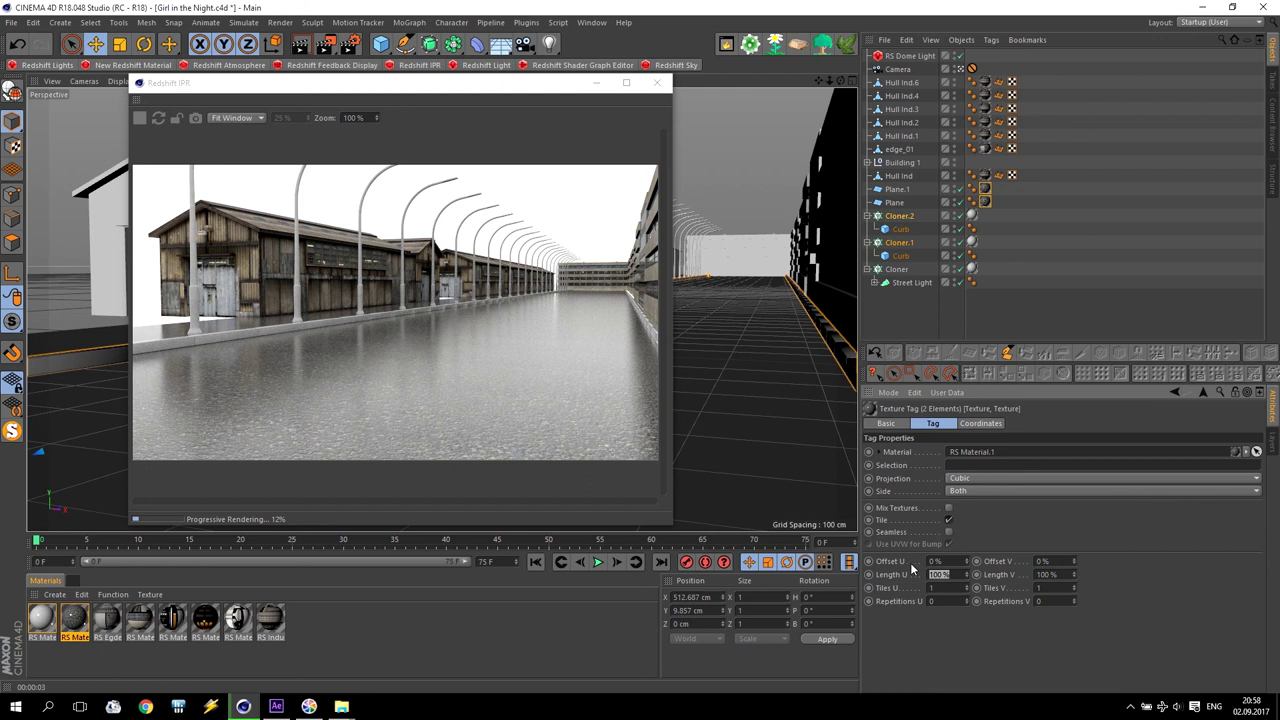
pyautogui.write('50')
pyautogui.press('Tab')
pyautogui.write('50')
pyautogui.press('Return')
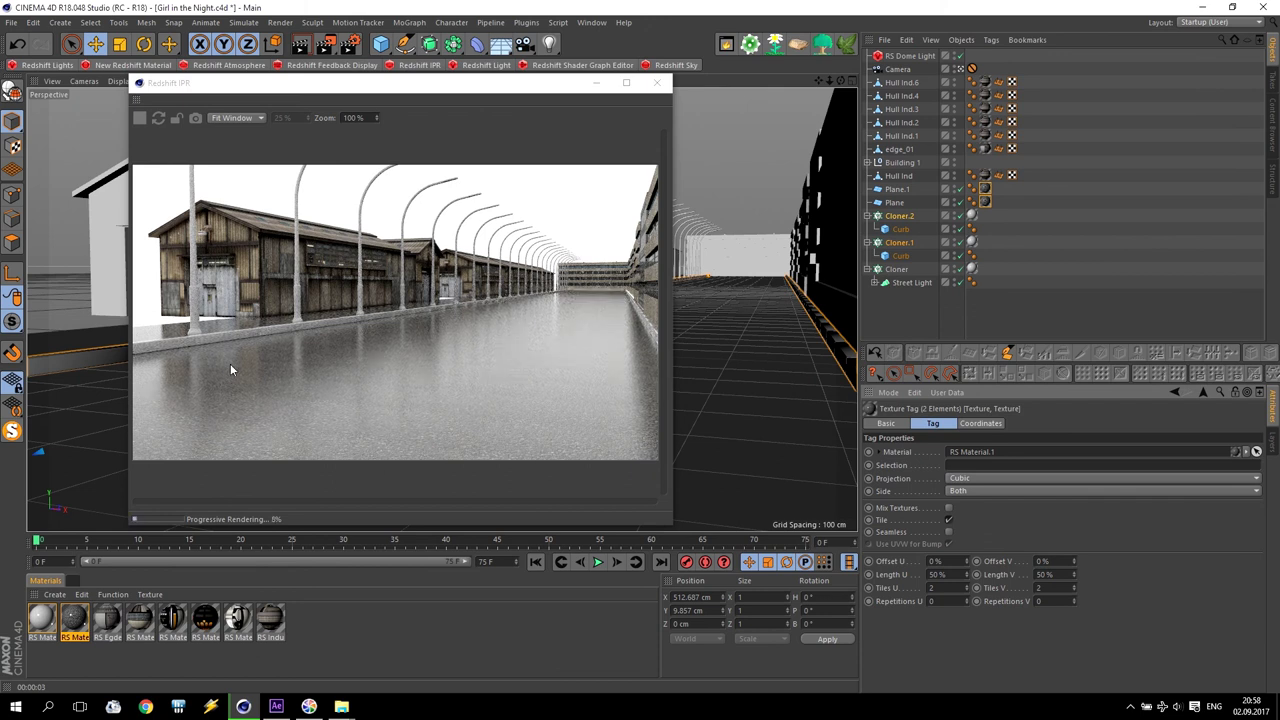
pyautogui.click(656, 83)
# Group Hull Ind through Hull Ind.6 into a null named Building and delete the RS Dome Light
pyautogui.click(902, 176)
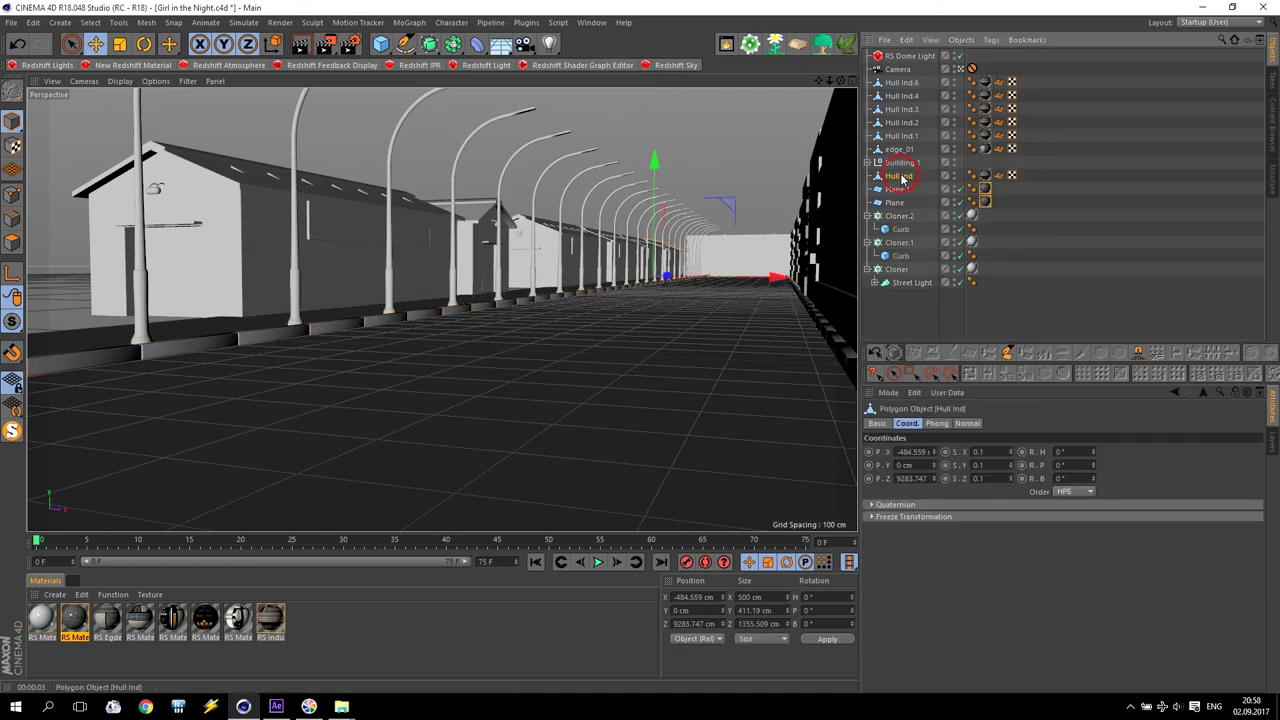
pyautogui.keyDown('shift'); pyautogui.click(905, 84); pyautogui.keyUp('shift')
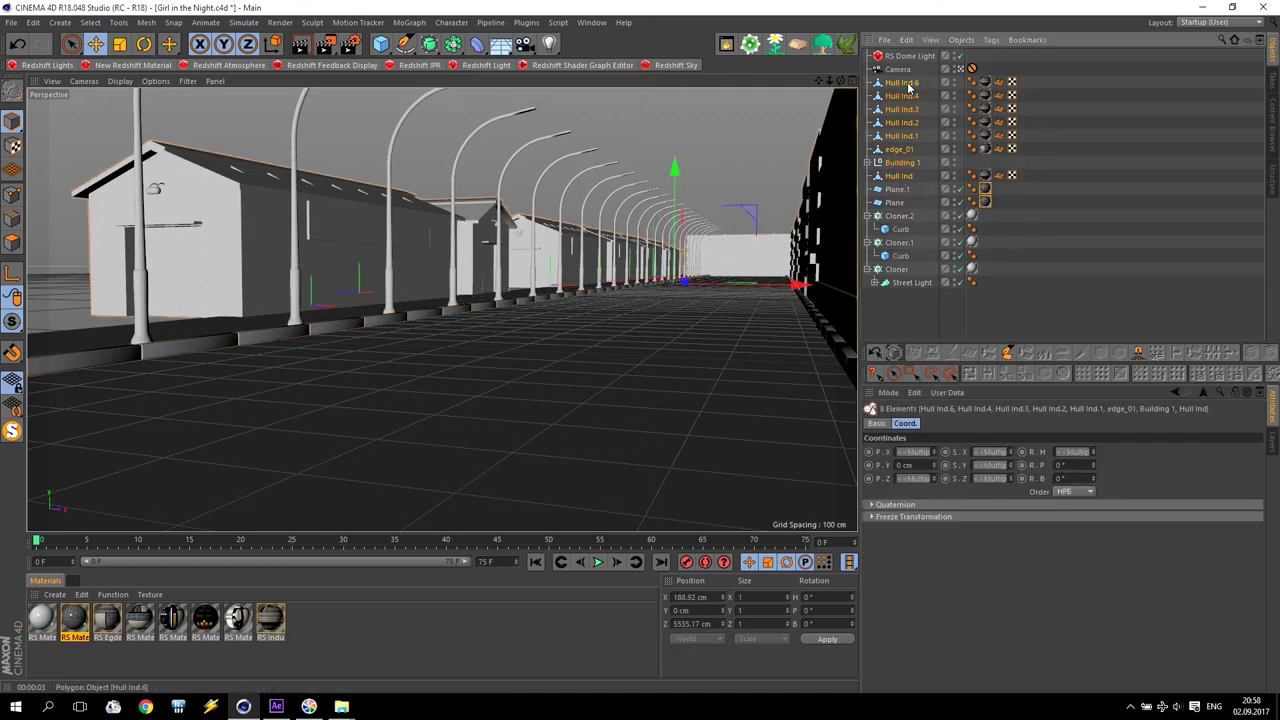
pyautogui.hotkey('alt', 'g')
pyautogui.write('uilding')
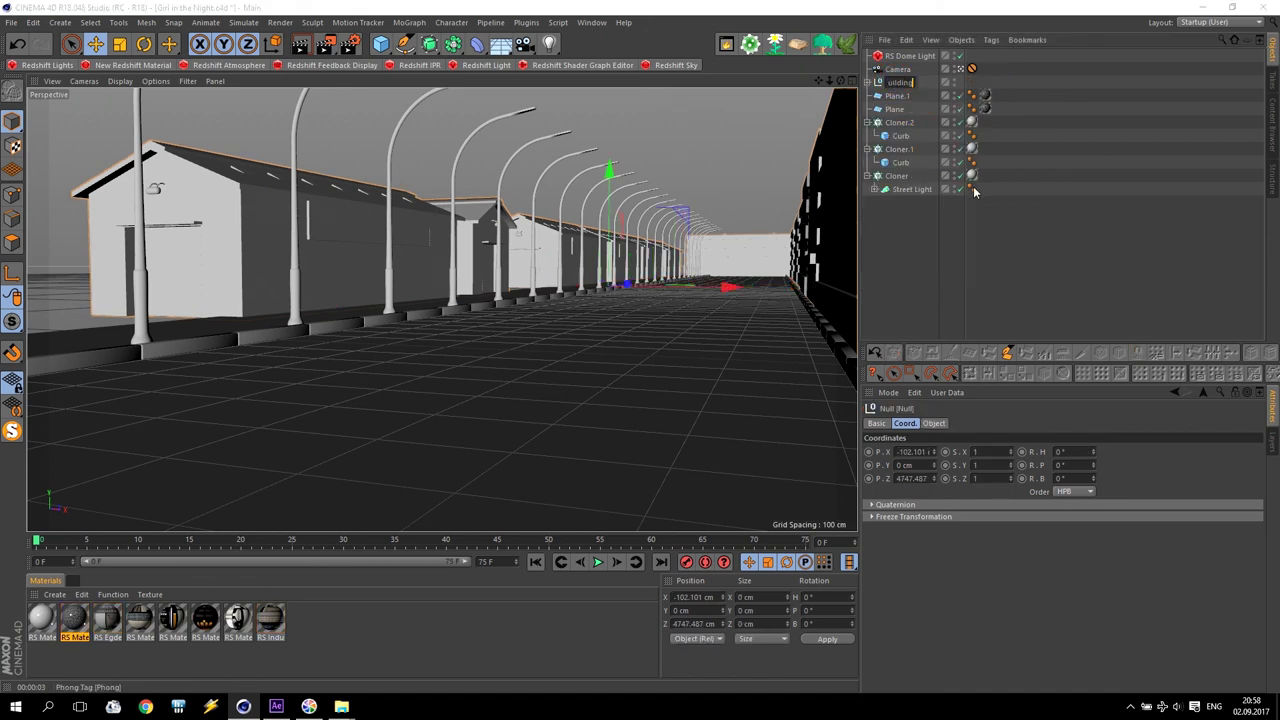
pyautogui.press('Return')
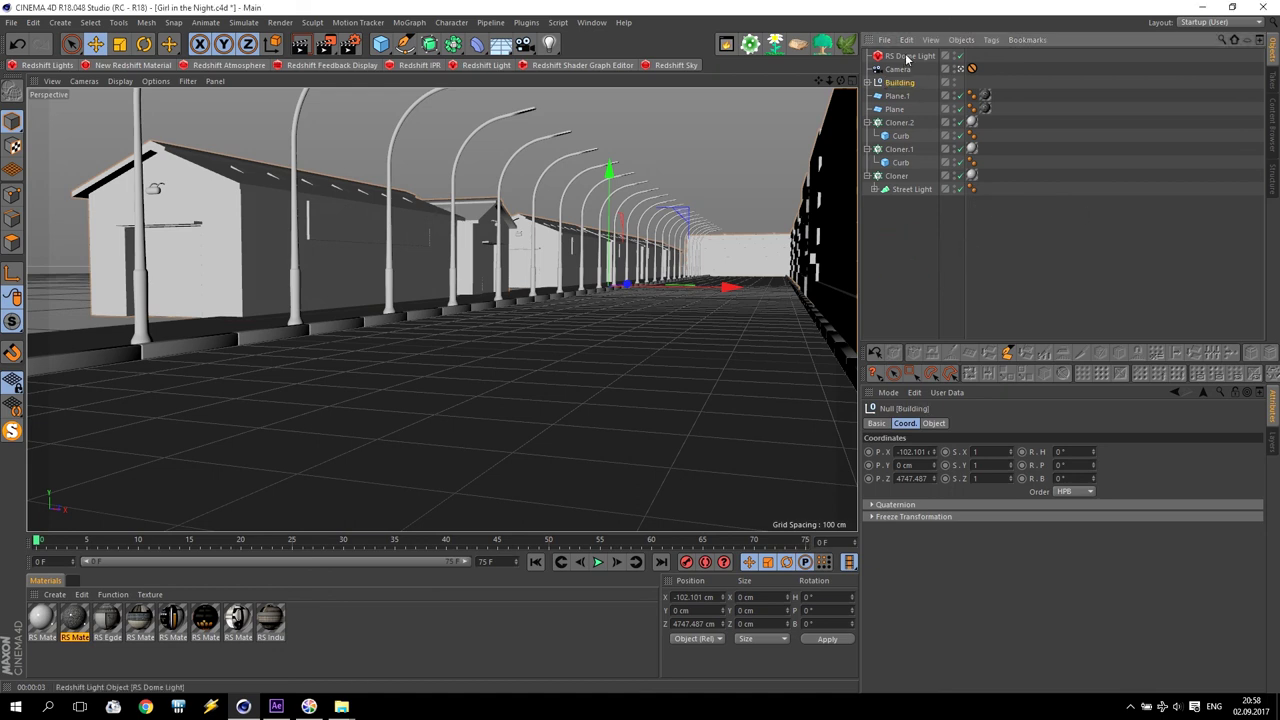
pyautogui.click(895, 57)
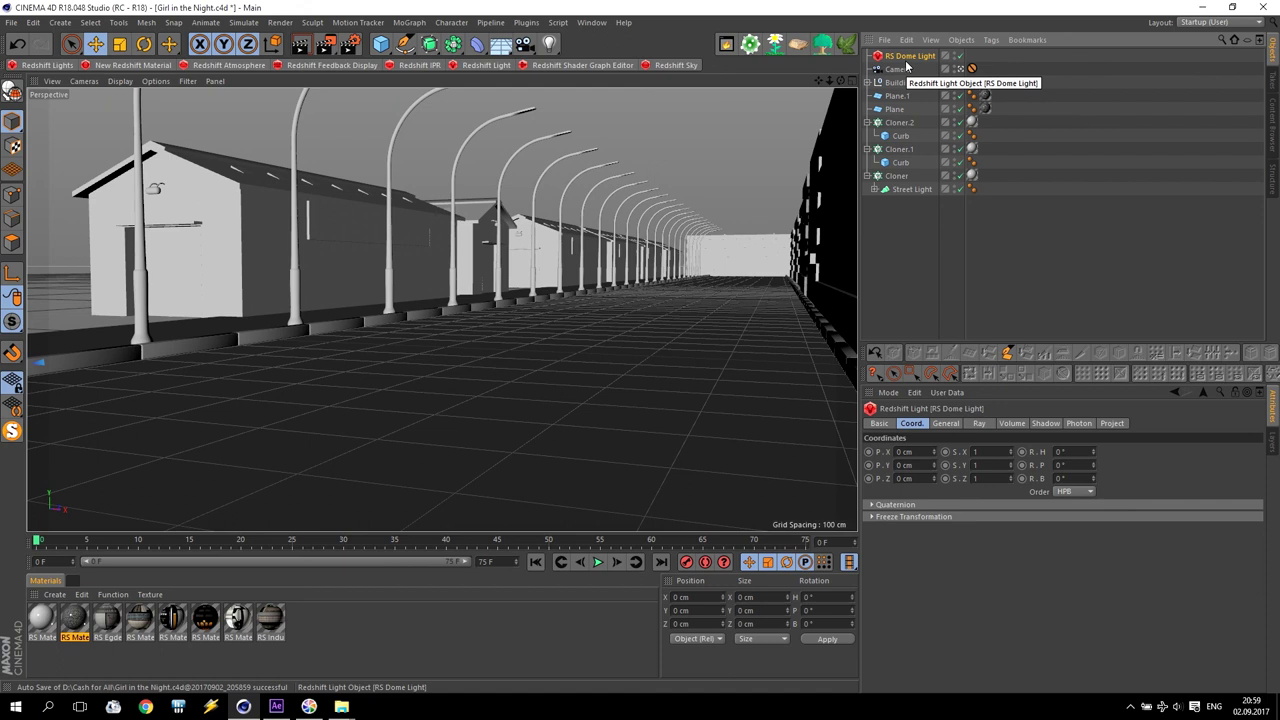
pyautogui.press('Delete')
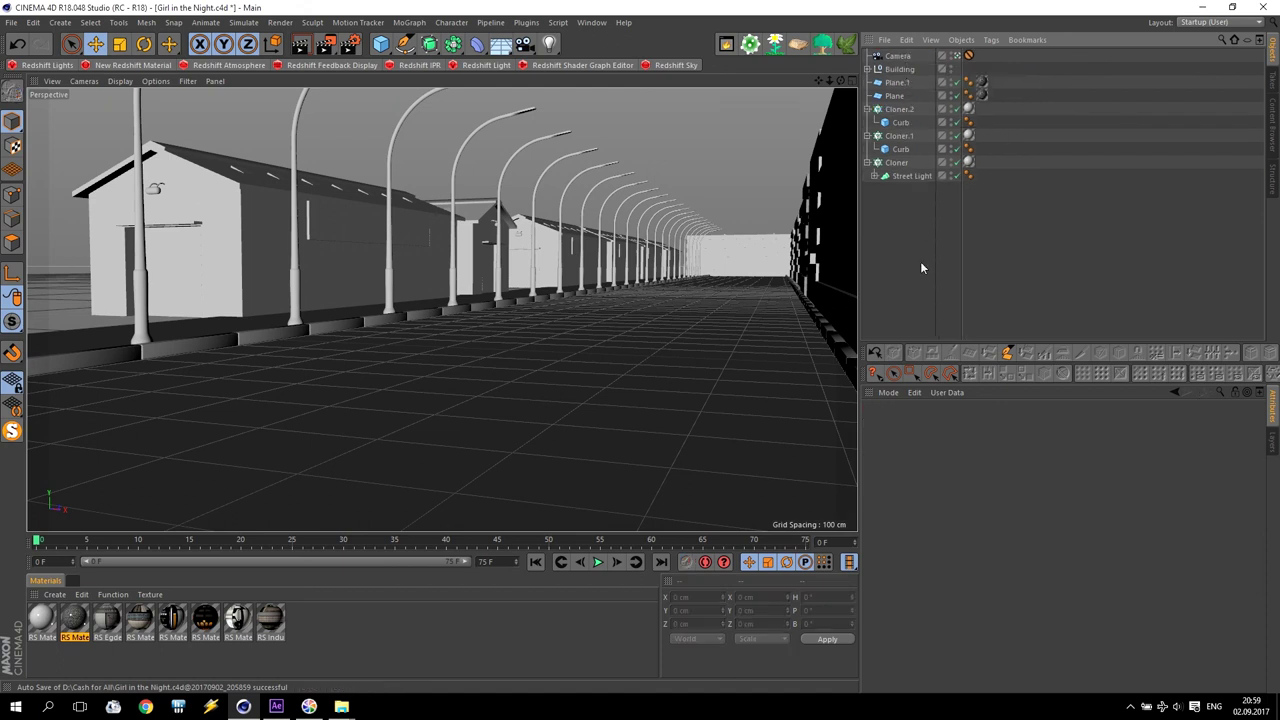